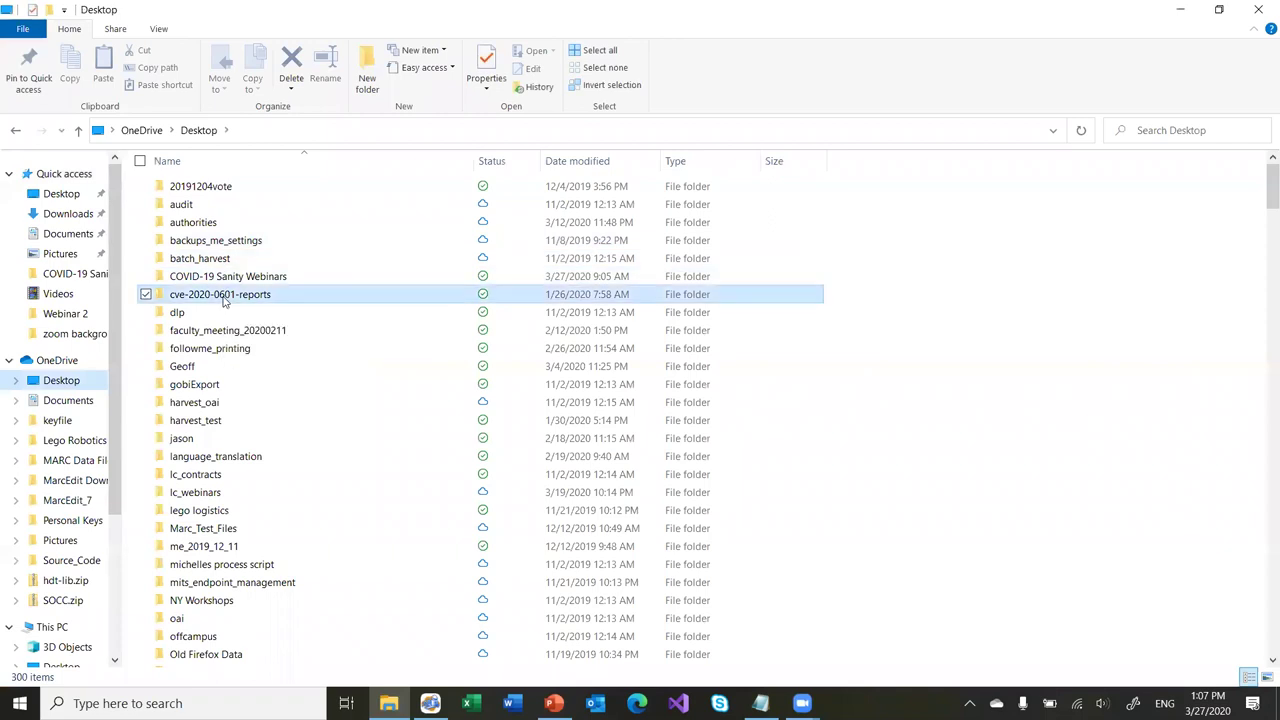
Look into the Webinar 2 folder under COVID-19 Sanity Webinars, and copy the file 38 cccl oclc outa.mrc from the Desktop folder
double_click(228, 280)
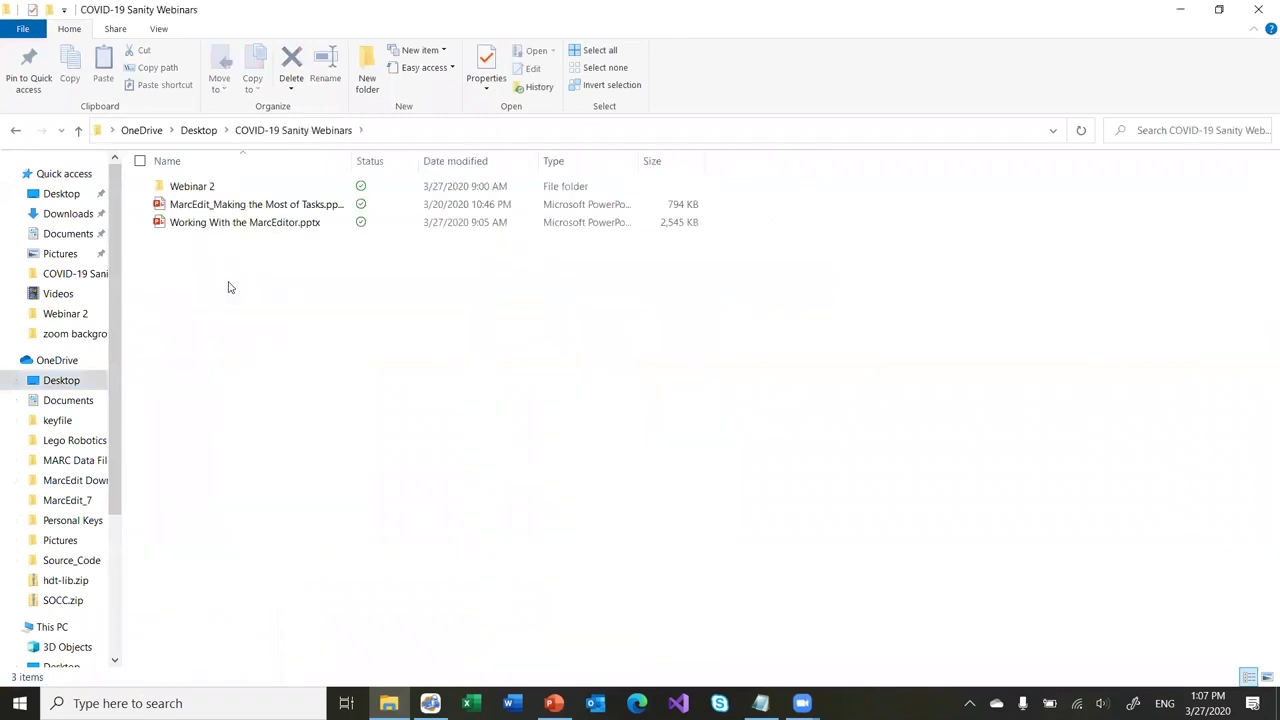
double_click(214, 184)
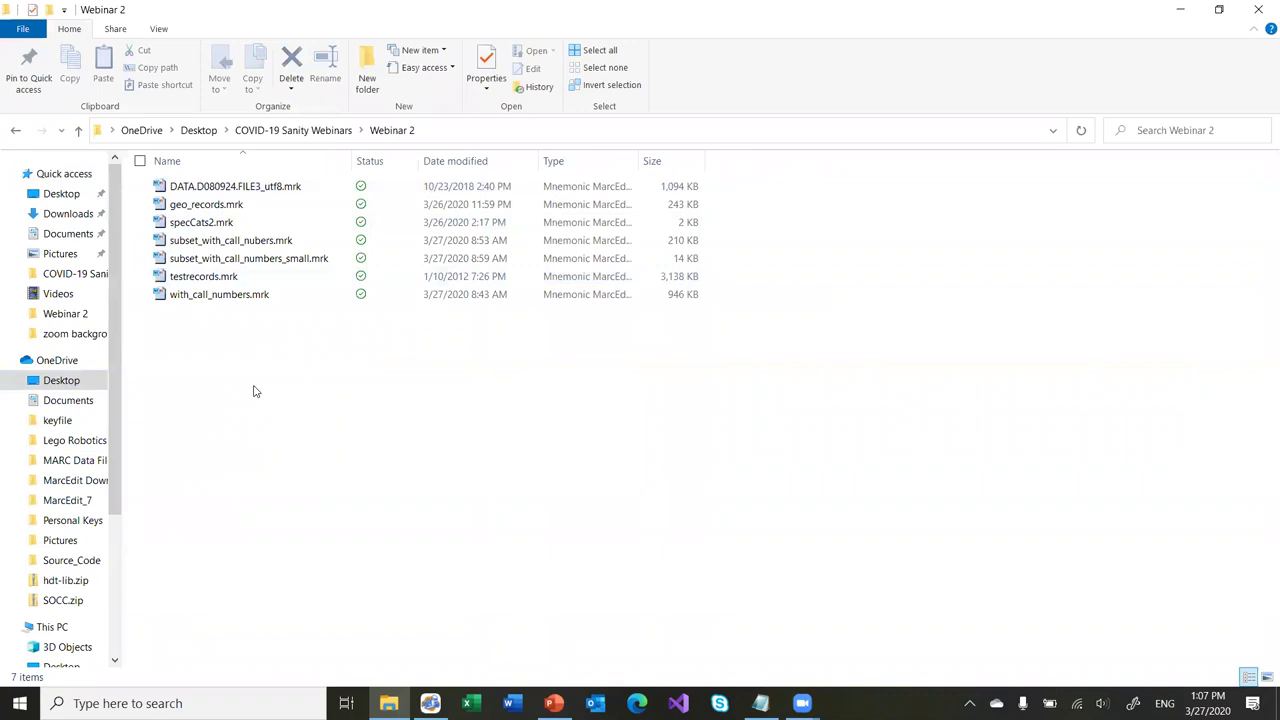
left_click(82, 386)
scroll(334, 420, "down", 10)
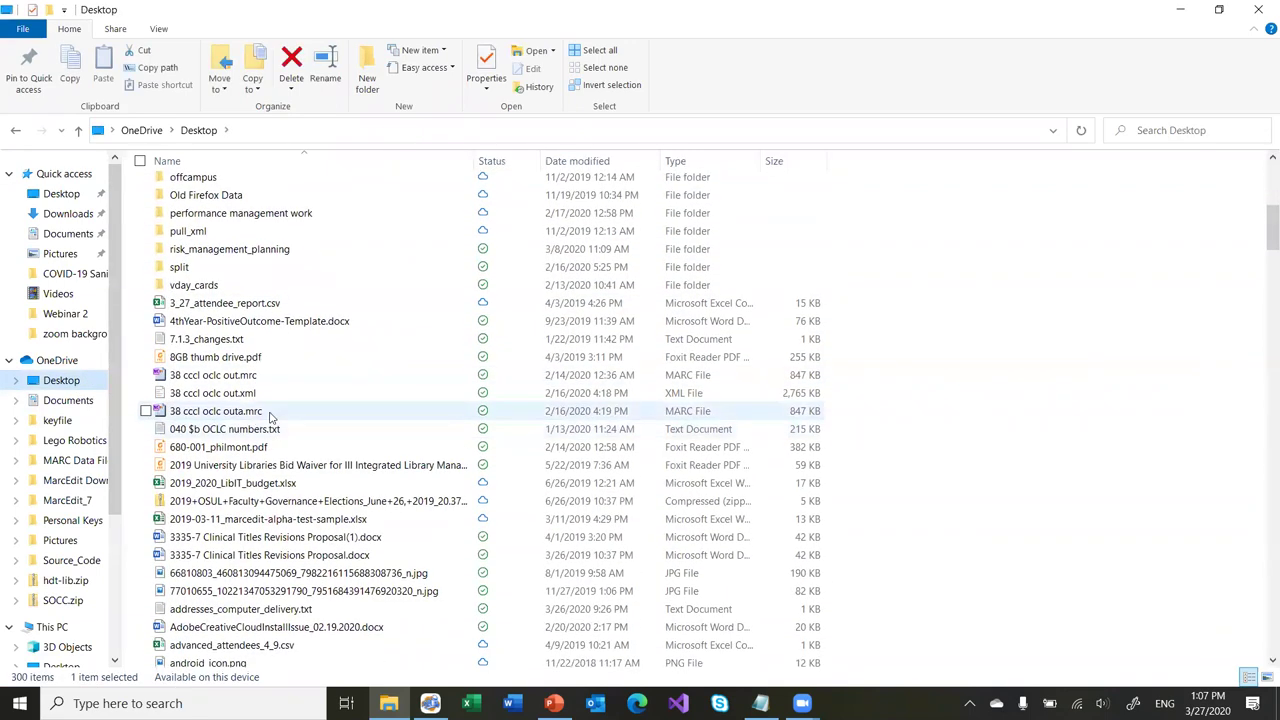
right_click(254, 414)
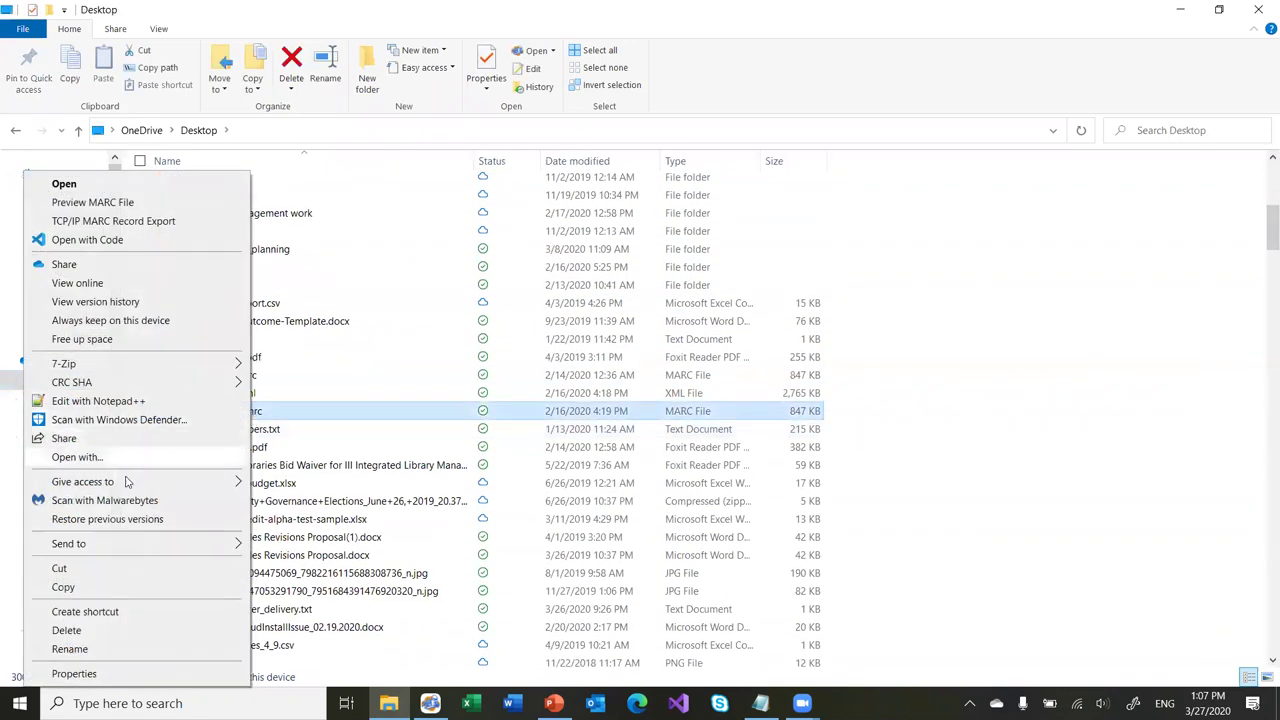
left_click(63, 587)
Paste the copied MARC file into the Webinar 2 folder inside COVID-19 Sanity Webinars
scroll(256, 435, "up", 8)
scroll(256, 435, "up", 2)
double_click(257, 277)
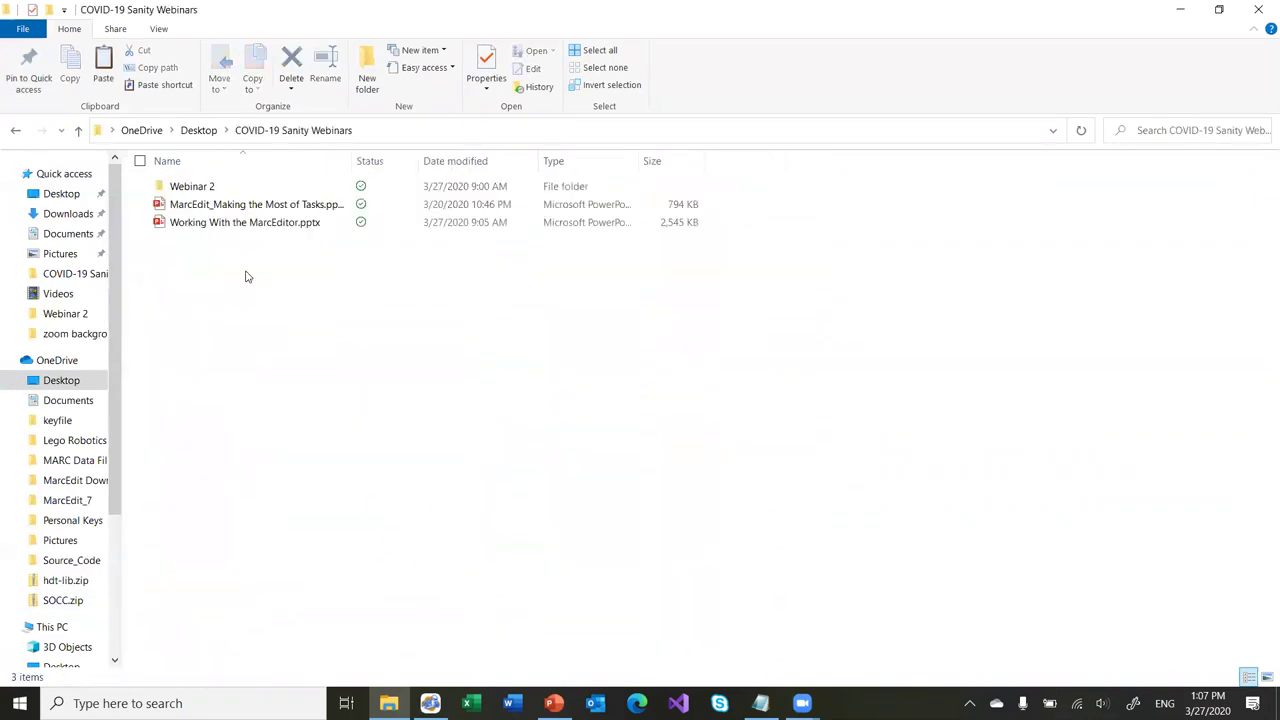
double_click(203, 193)
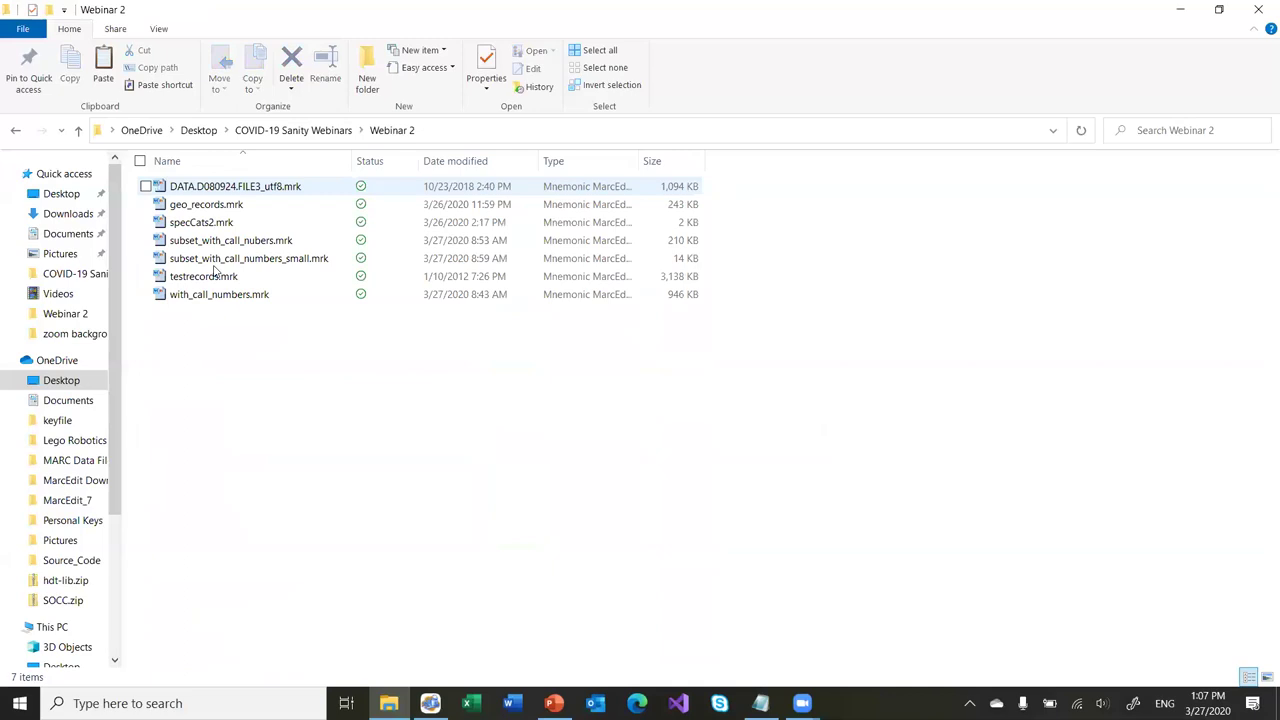
right_click(213, 332)
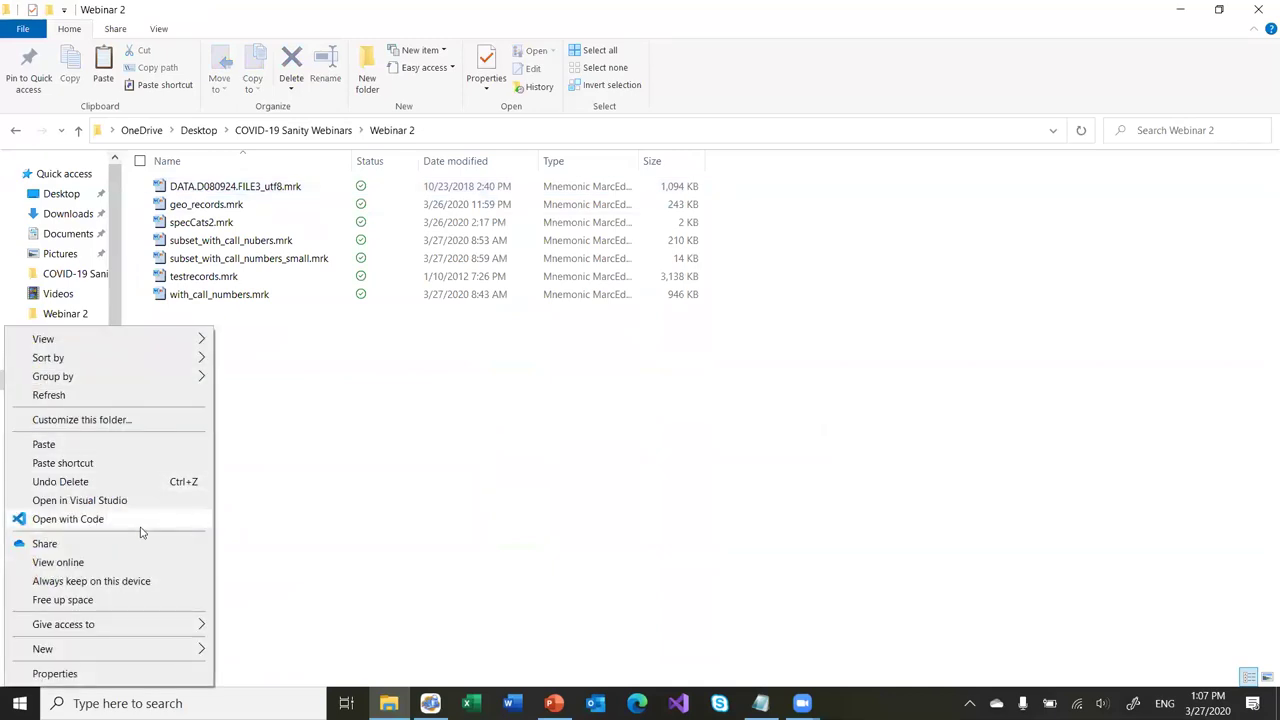
left_click(116, 446)
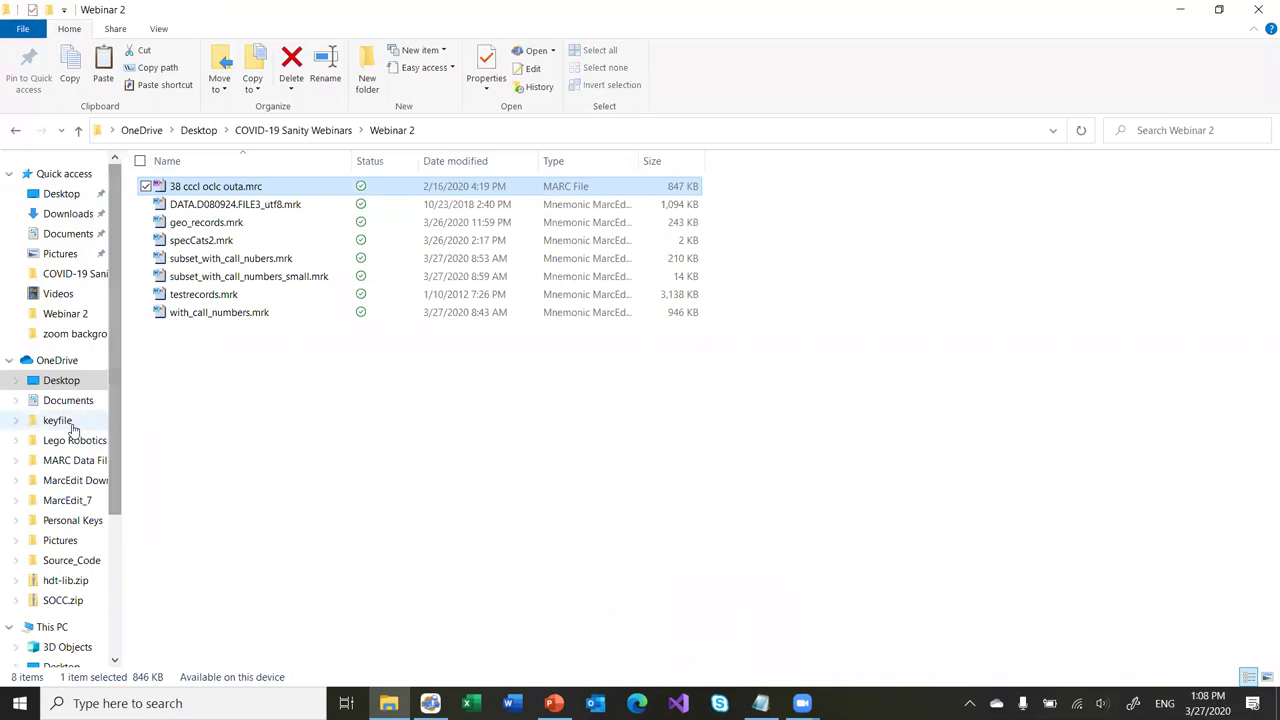
Switch to MarcEdit and run MarcBreaker in MARC Tools on 38 cccl oclc outa.mrc from the Webinar 2 folder
left_click(431, 703)
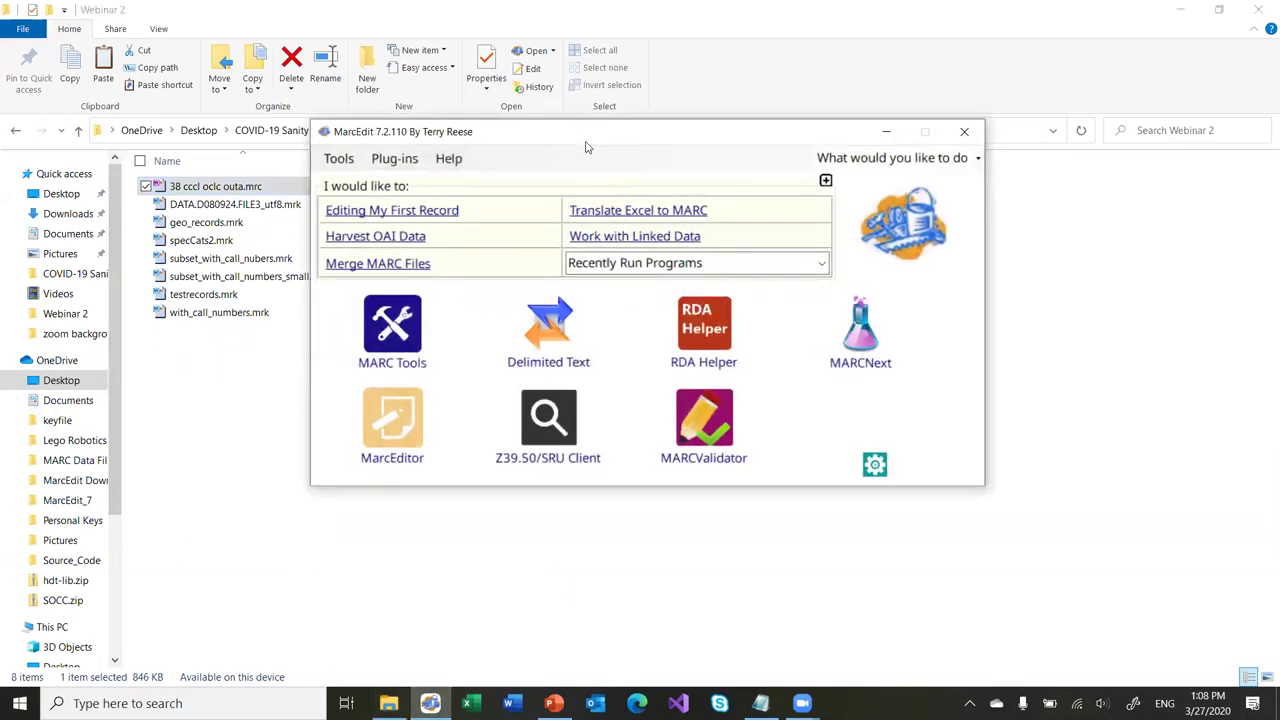
left_click_drag(587, 147, 693, 169)
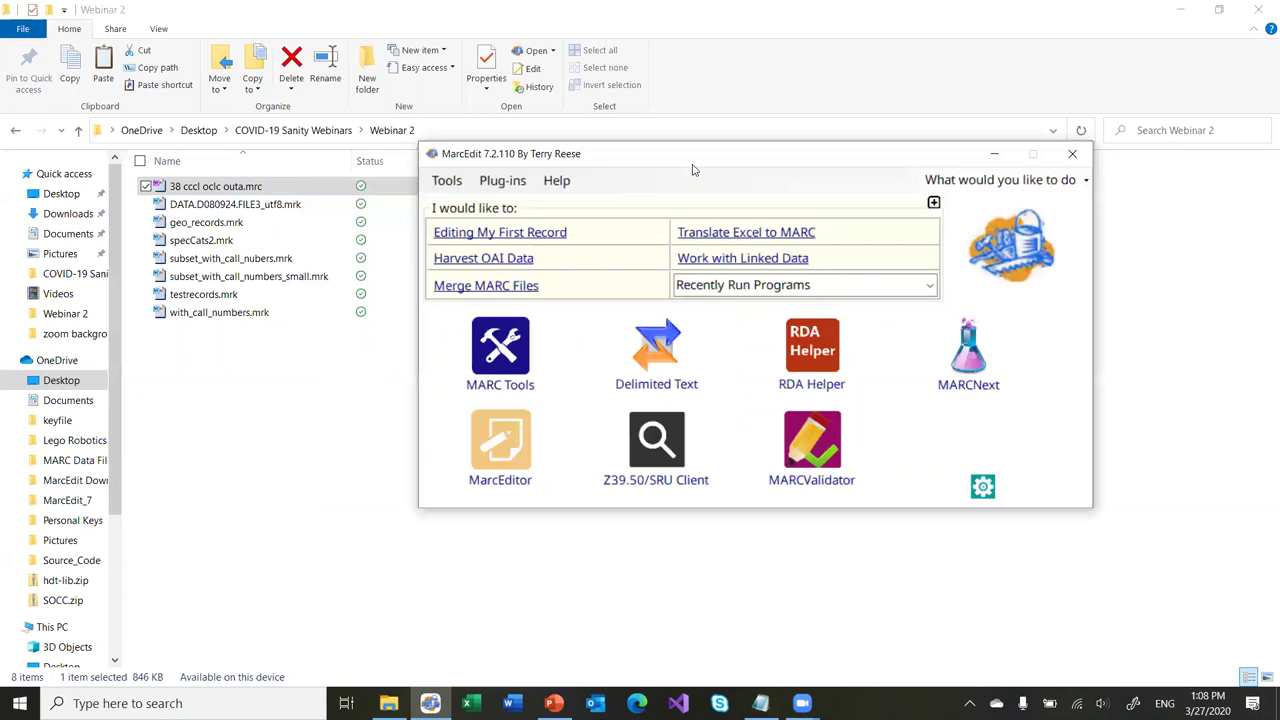
left_click(516, 326)
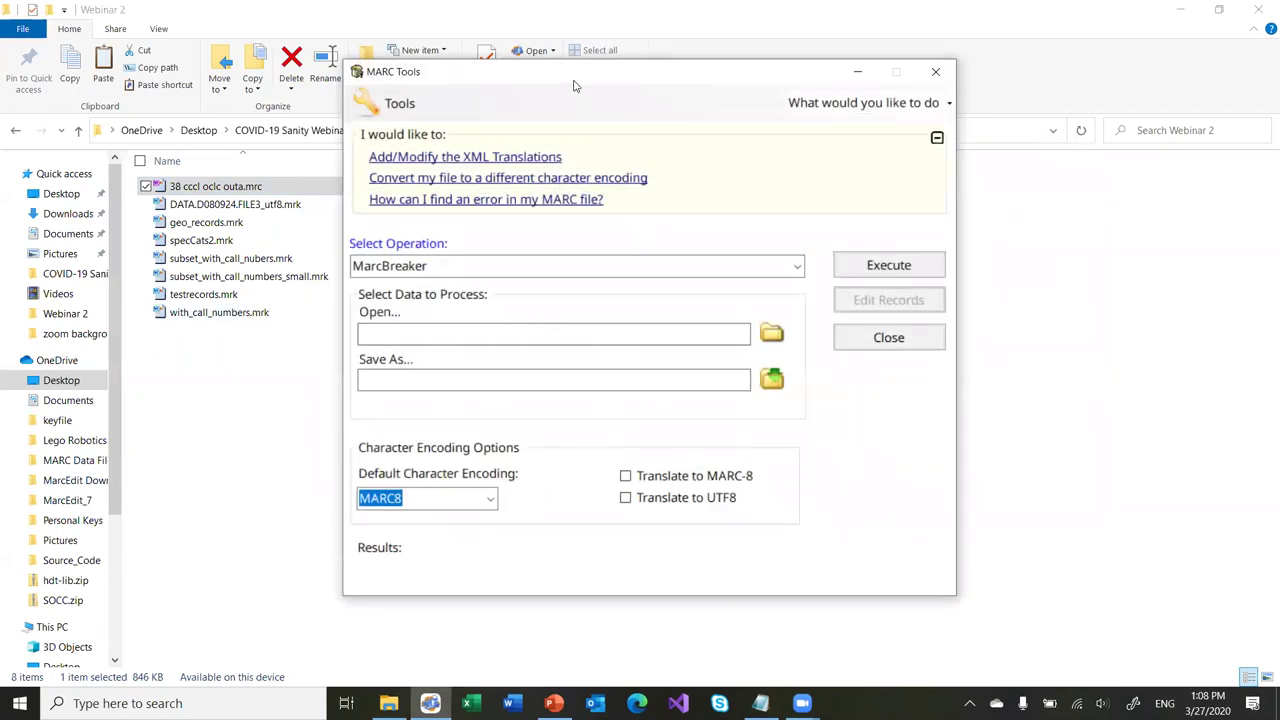
left_click_drag(575, 86, 644, 93)
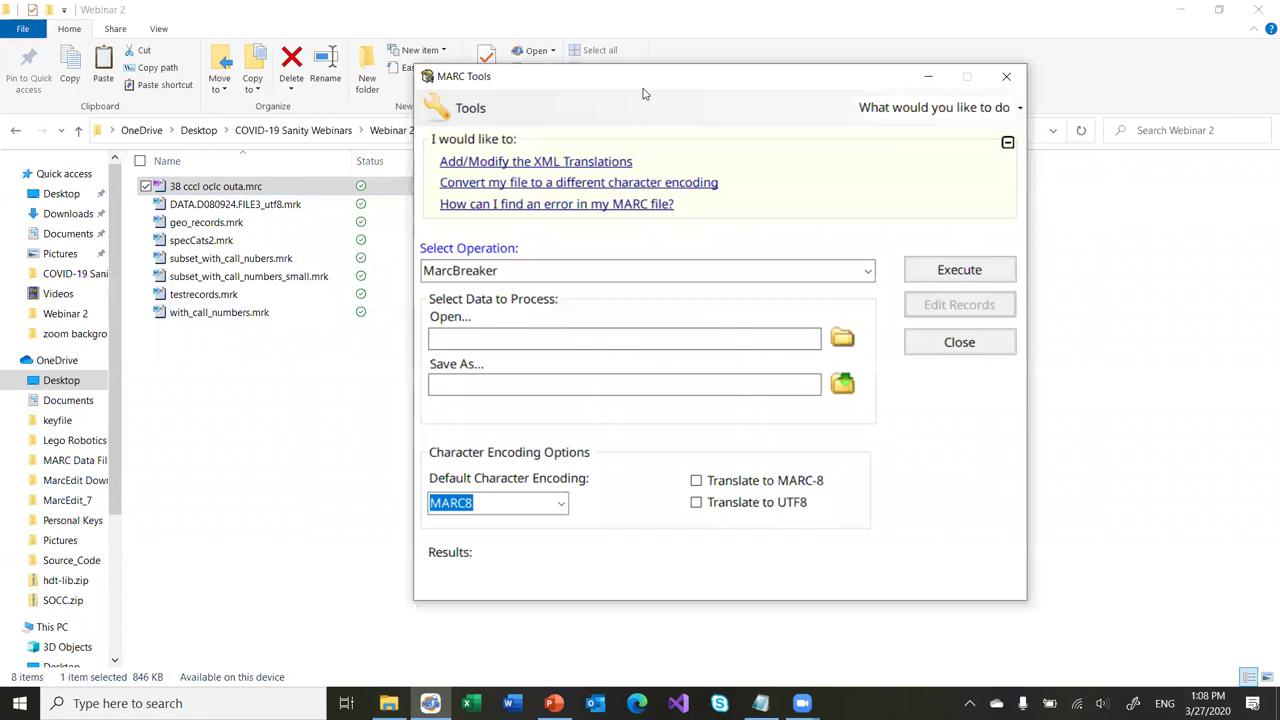
left_click_drag(212, 190, 471, 337)
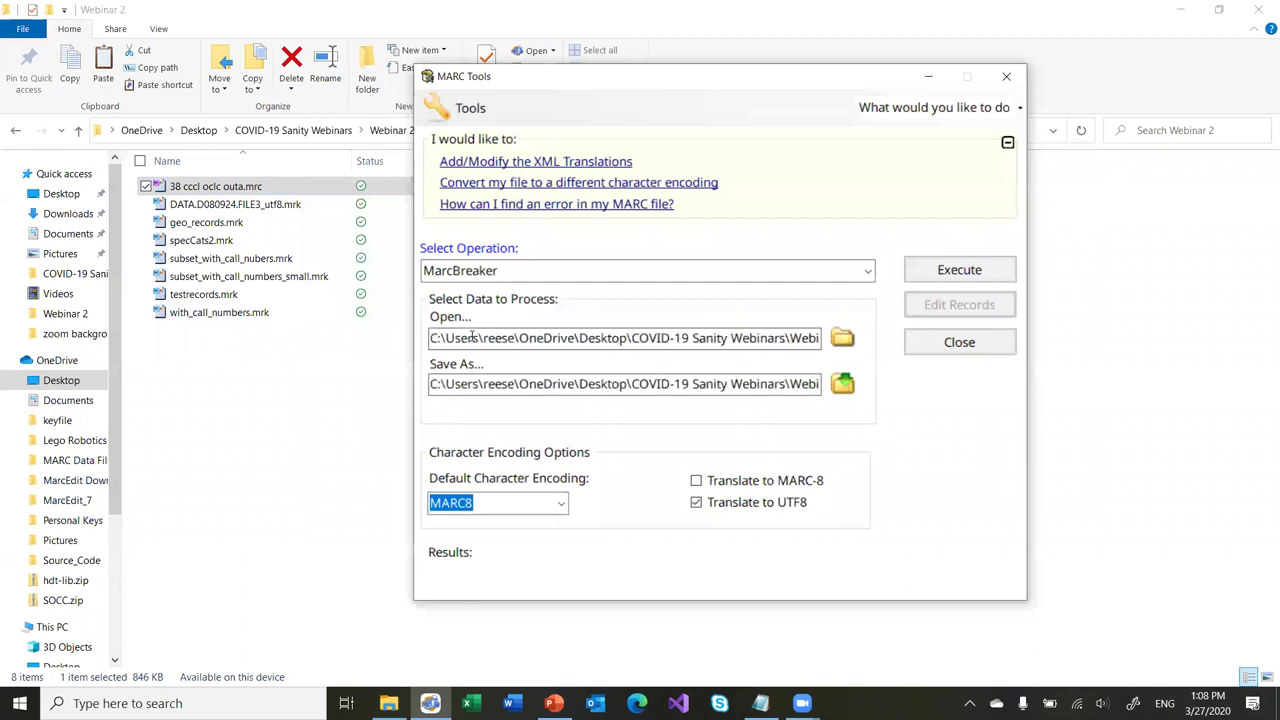
left_click(955, 271)
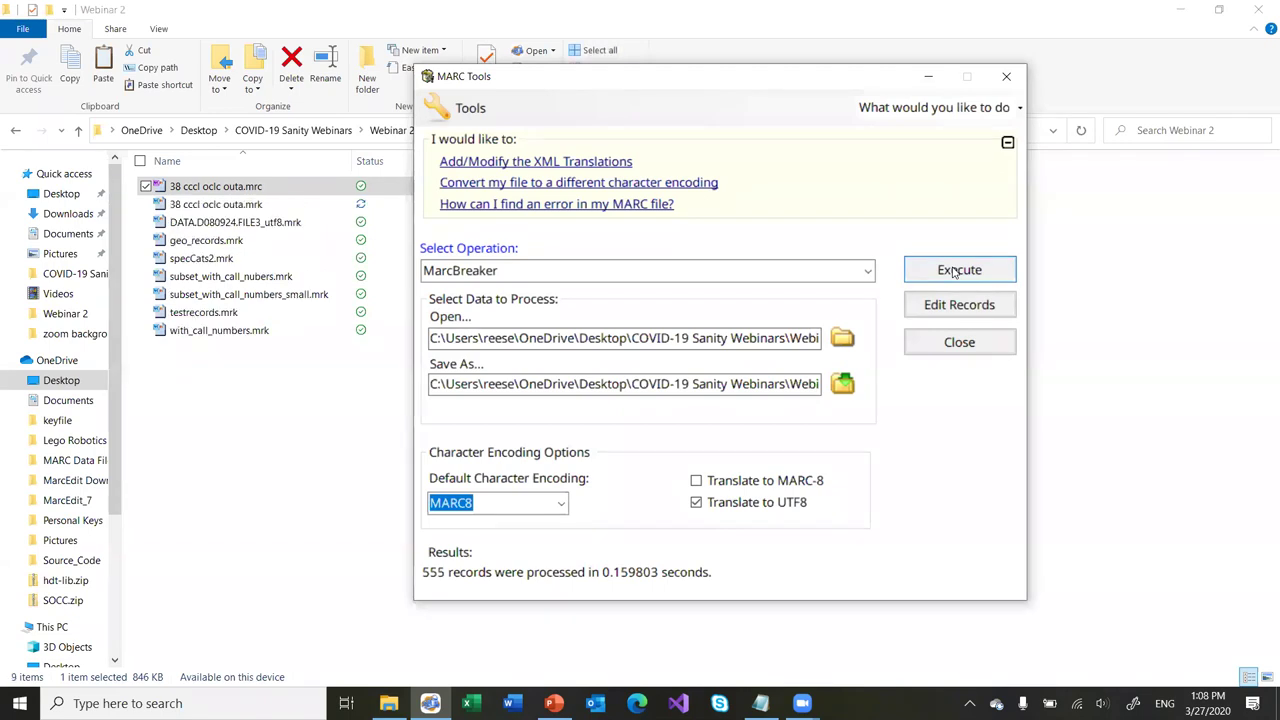
Select 38 cccl oclc outa.mrk in the Webinar 2 folder, and open the broken records for editing in MarcEditor
left_click(266, 205)
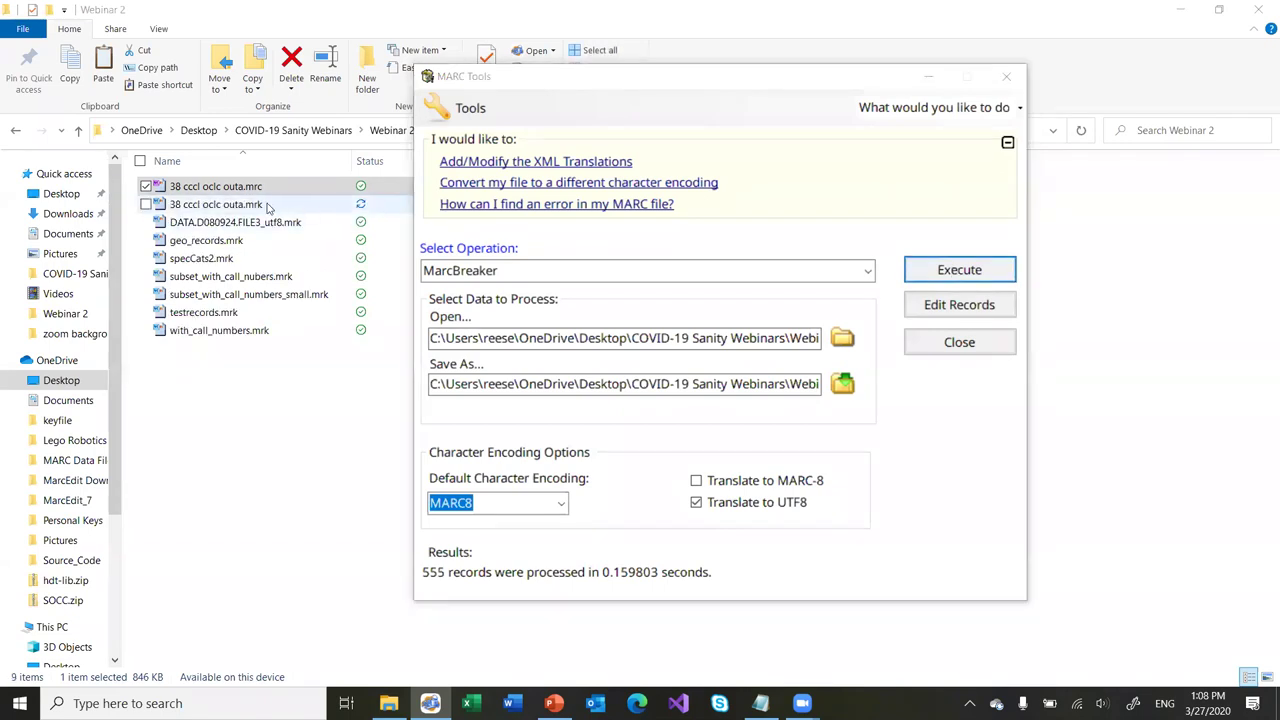
left_click(430, 703)
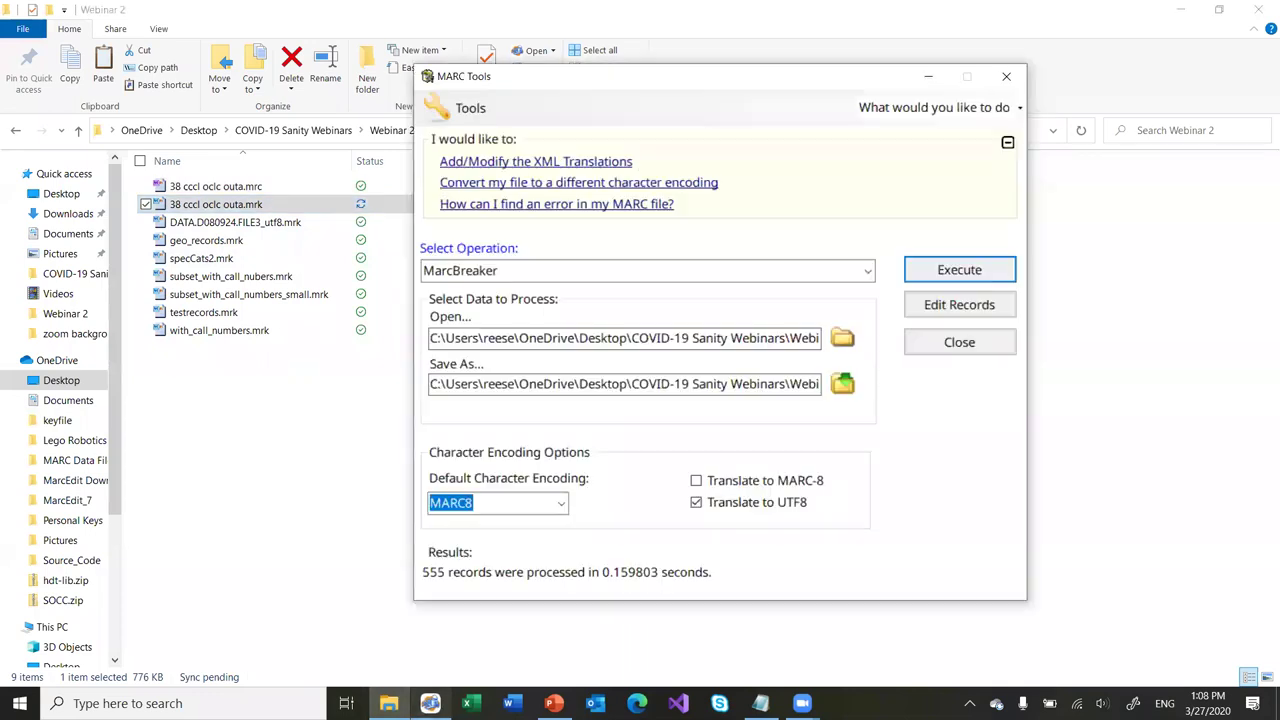
left_click(959, 304)
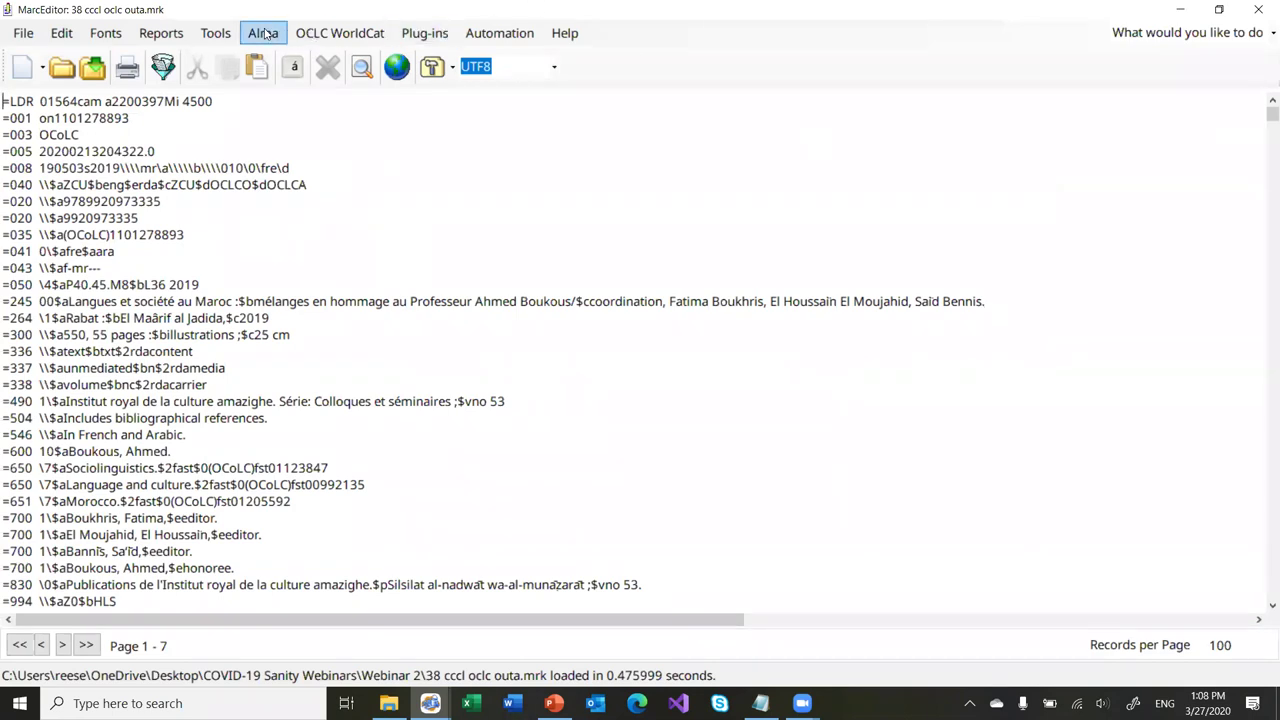
Add a 999 field with the data "\\$aAdd a Field" to the records using the Add/Delete Field utility
left_click(215, 33)
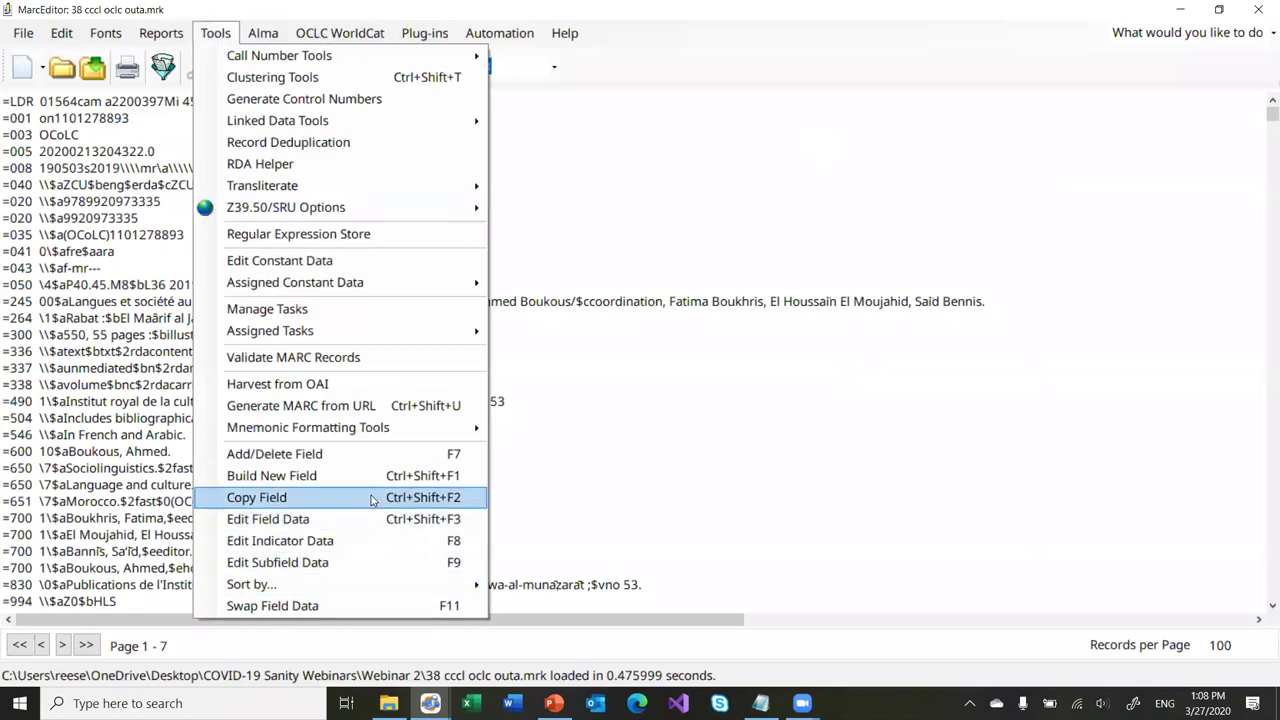
left_click(340, 455)
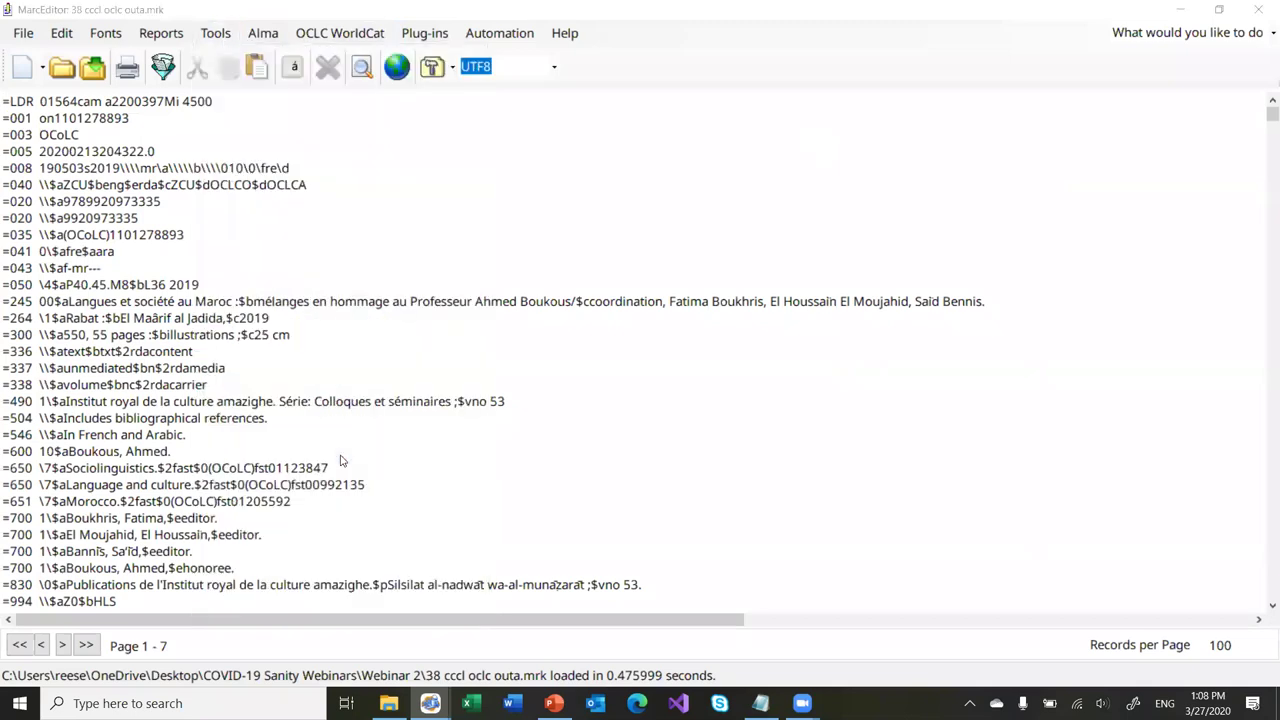
type("999")
key("Tab")
type("\\\\$aAdd a Field")
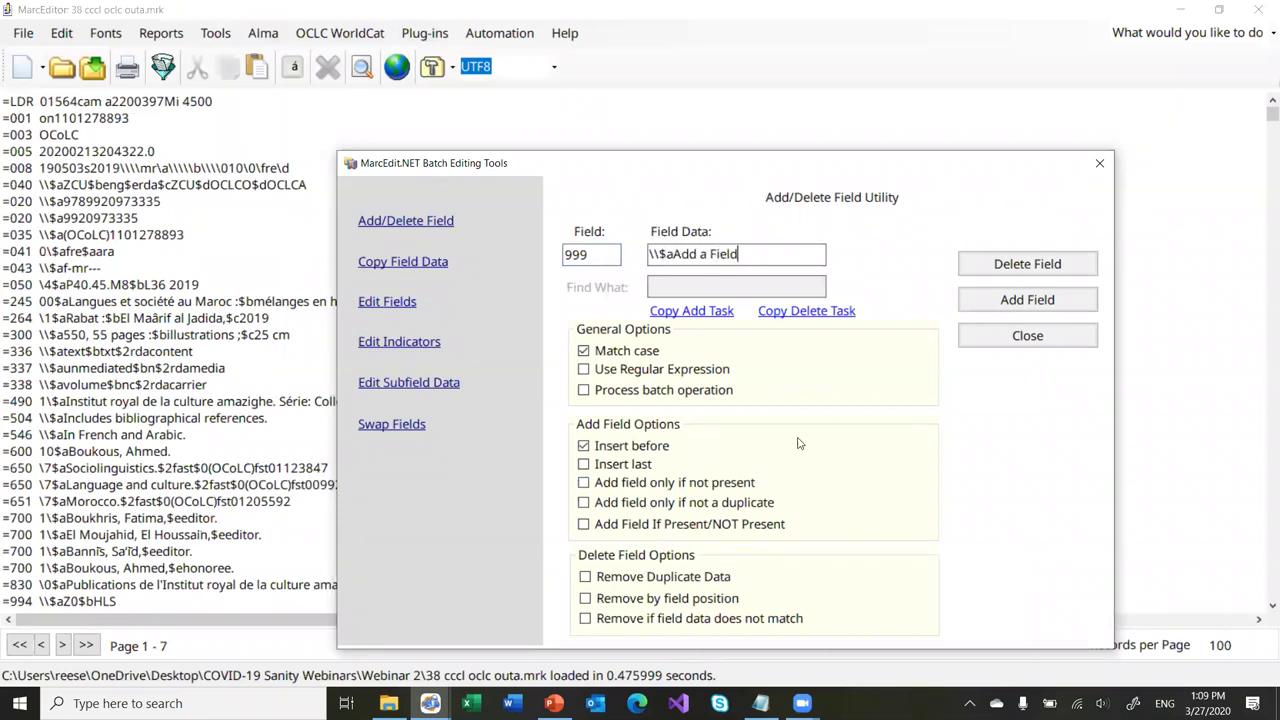
left_click(1001, 301)
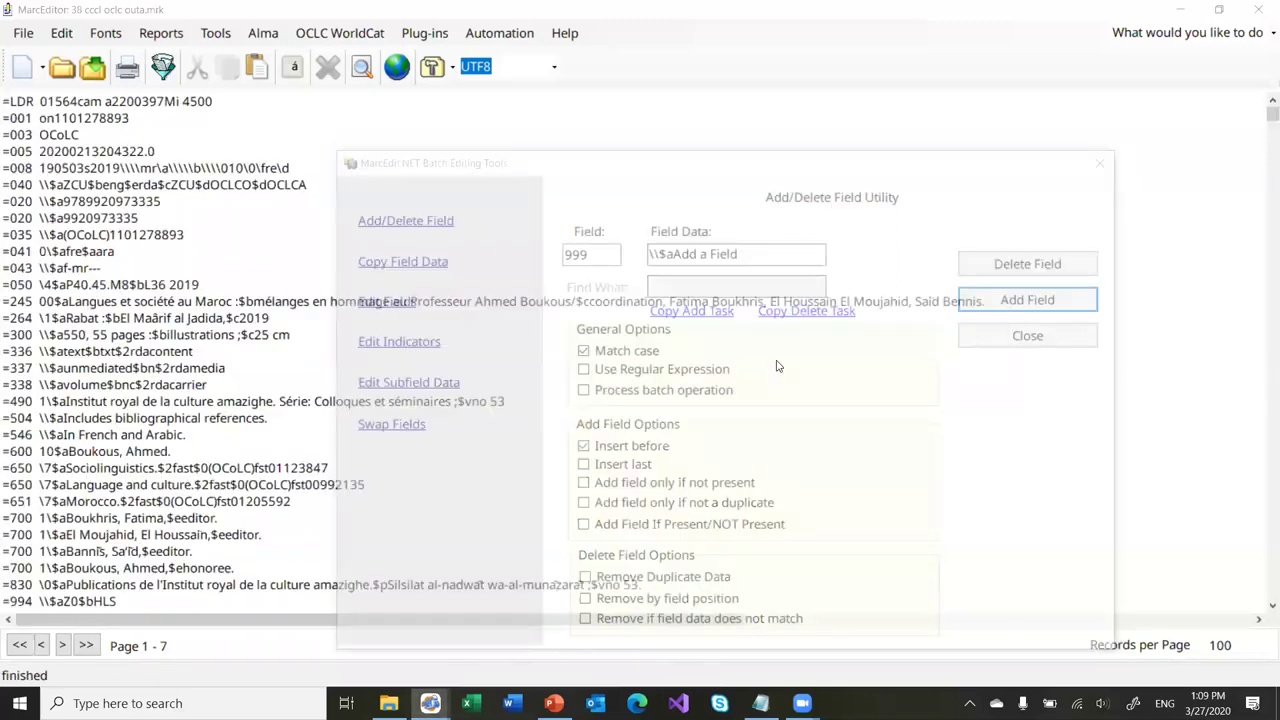
left_click(668, 405)
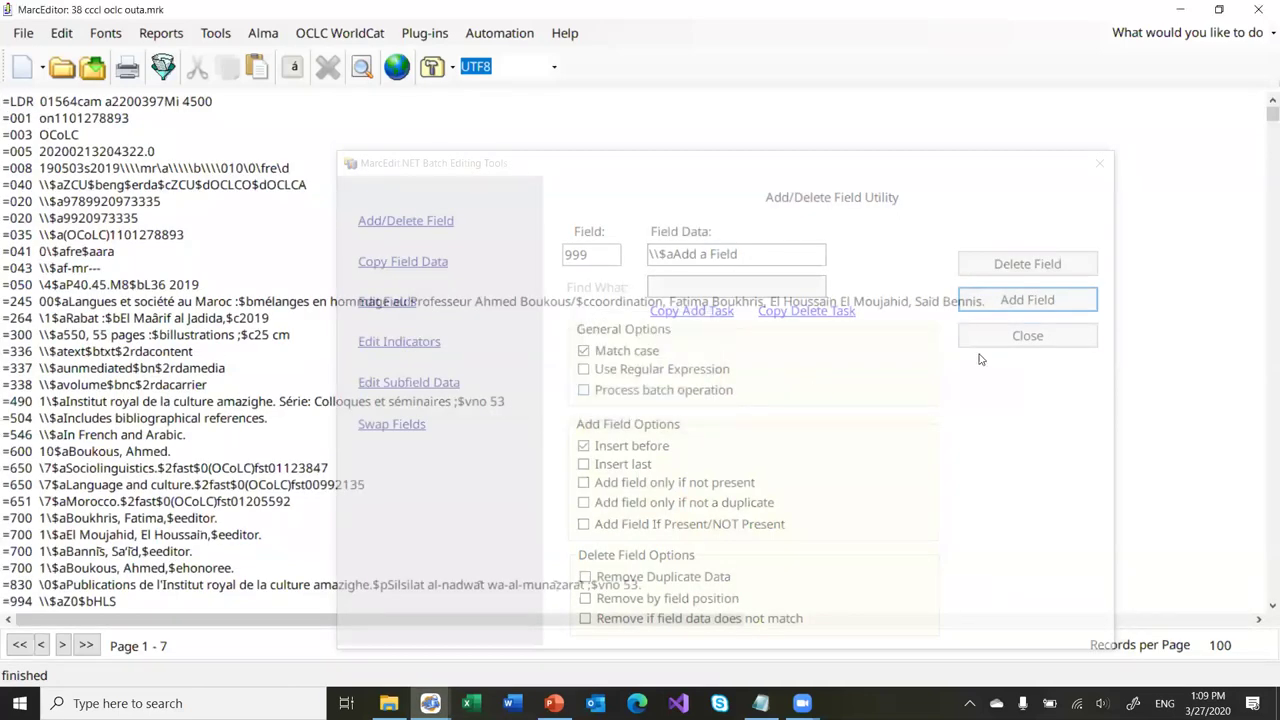
left_click(1019, 337)
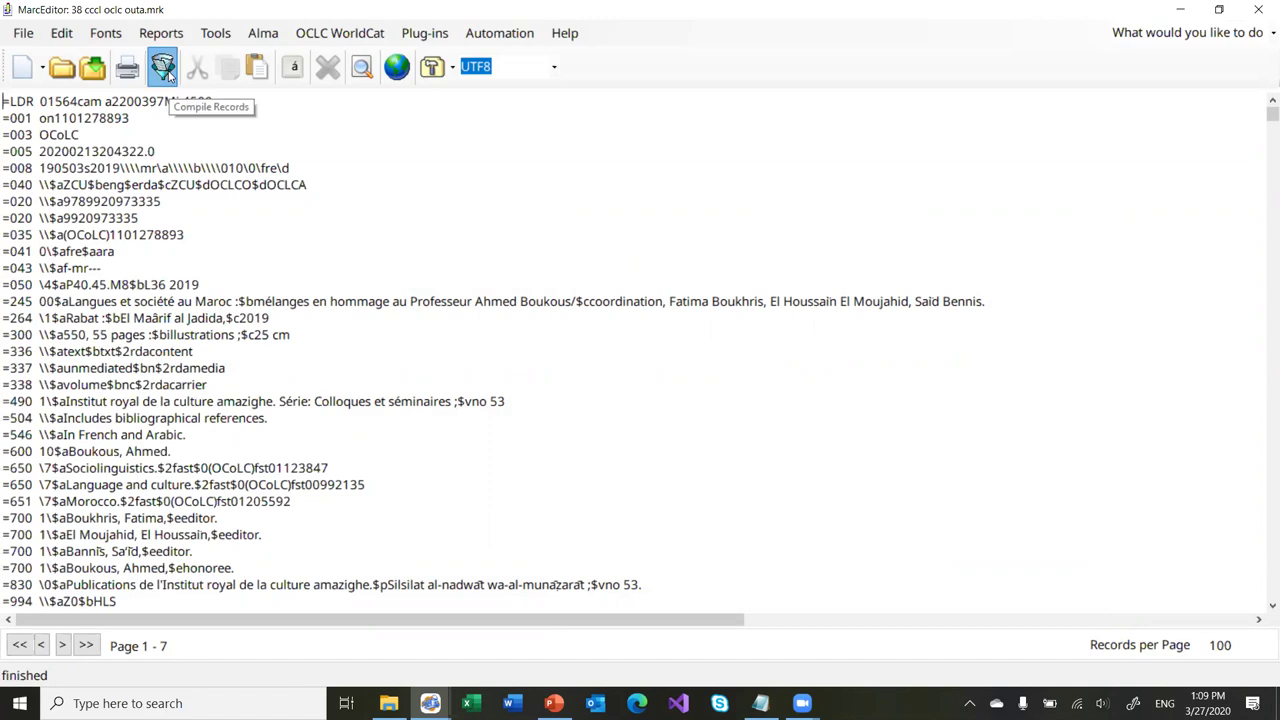
Compile the edited records as saved_edit.mrc in Webinar 2, and close MarcEditor without saving changes to the .mrk file
left_click(164, 69)
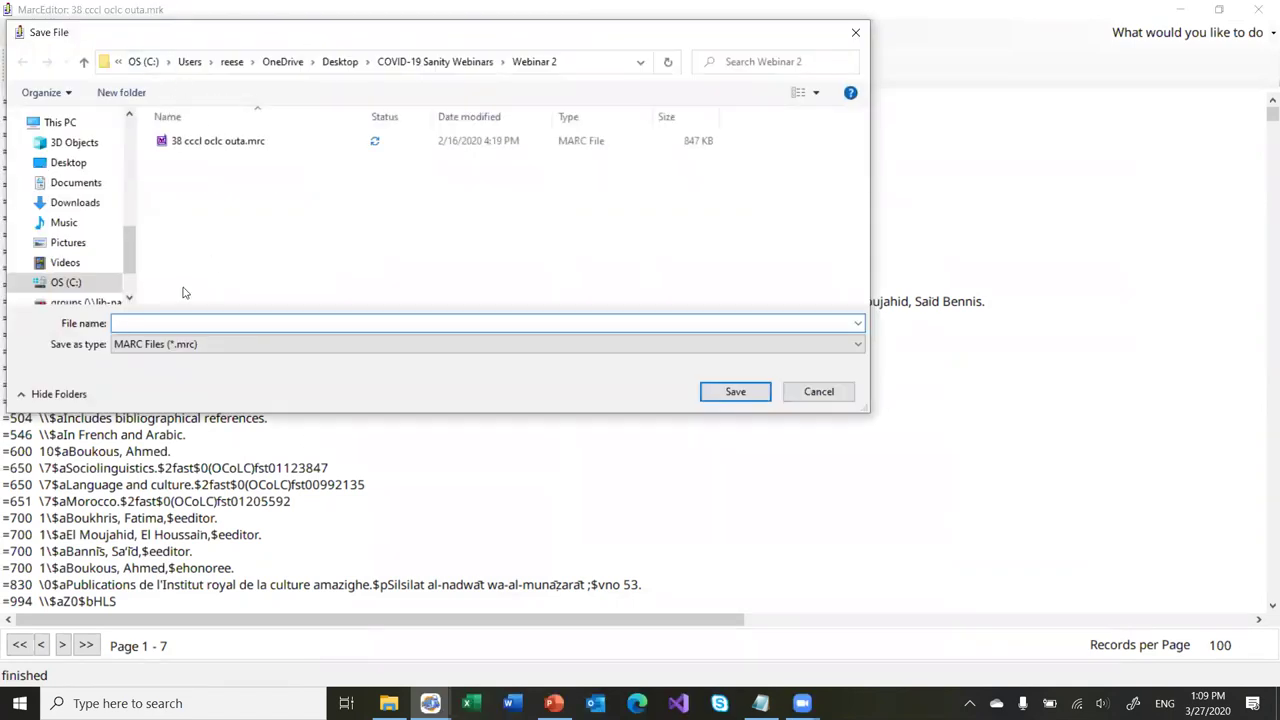
type("saved_edit")
key("Return")
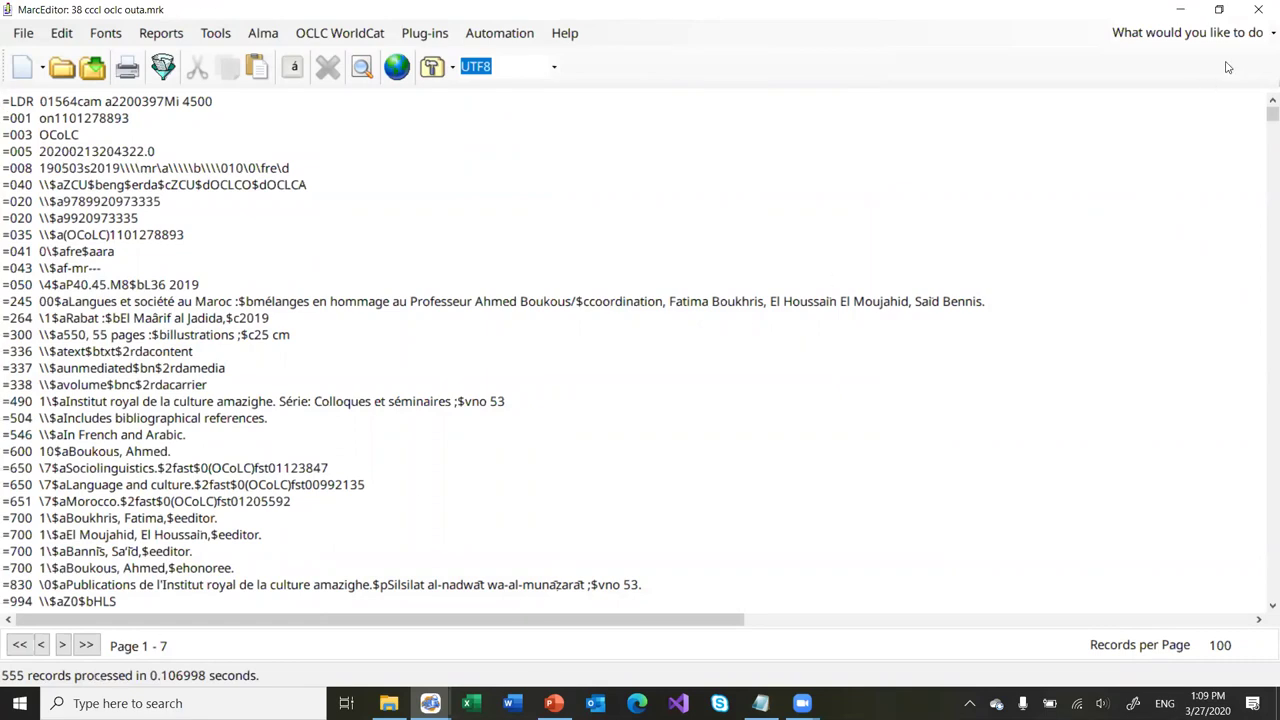
left_click(1256, 9)
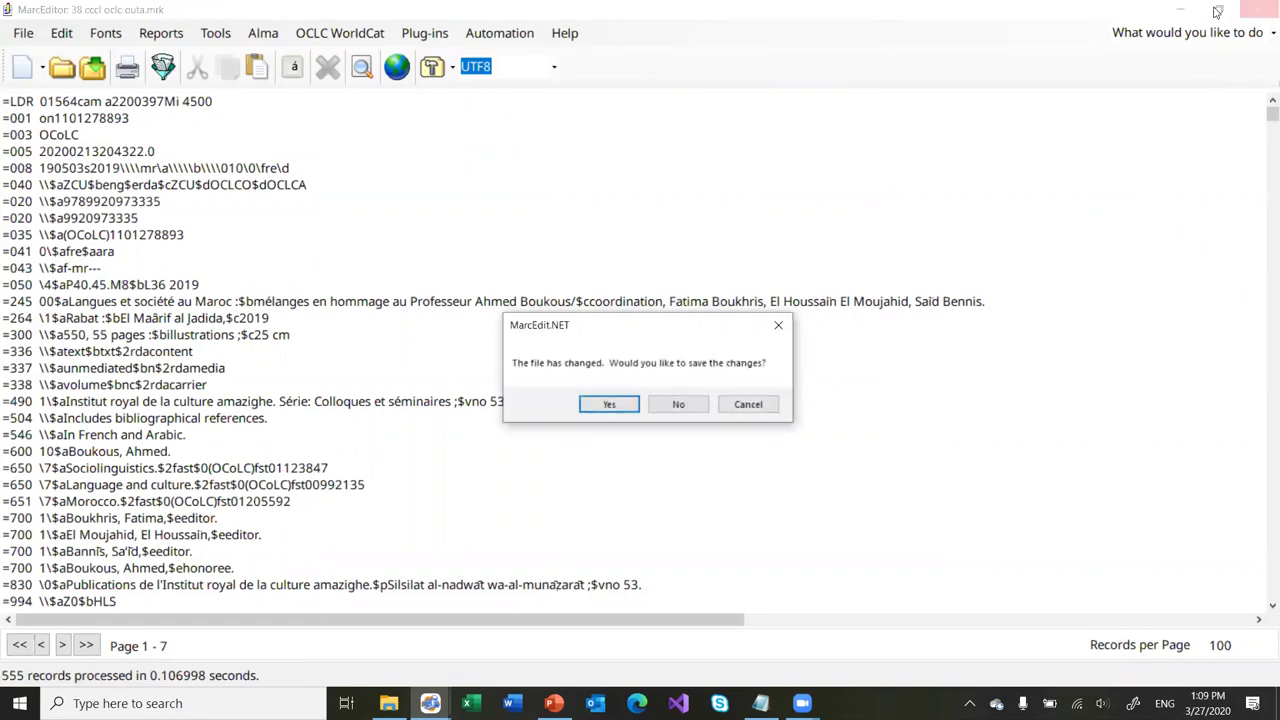
left_click(676, 404)
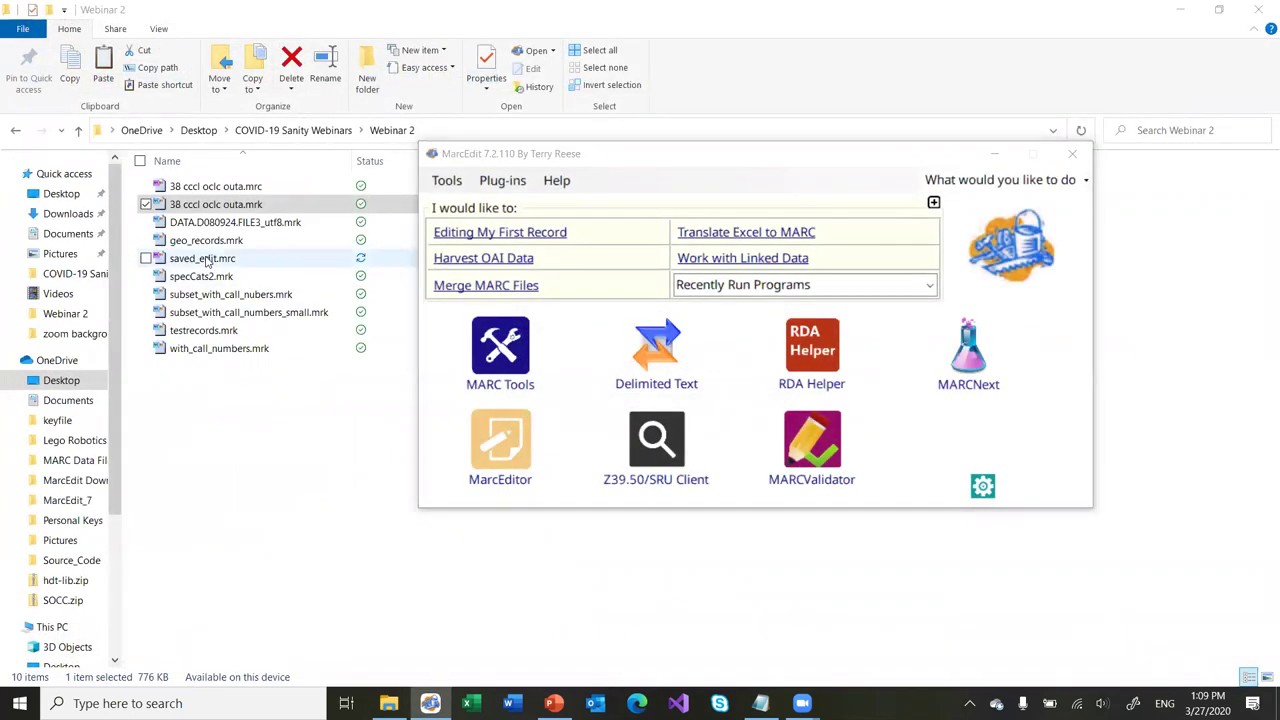
left_click(205, 260)
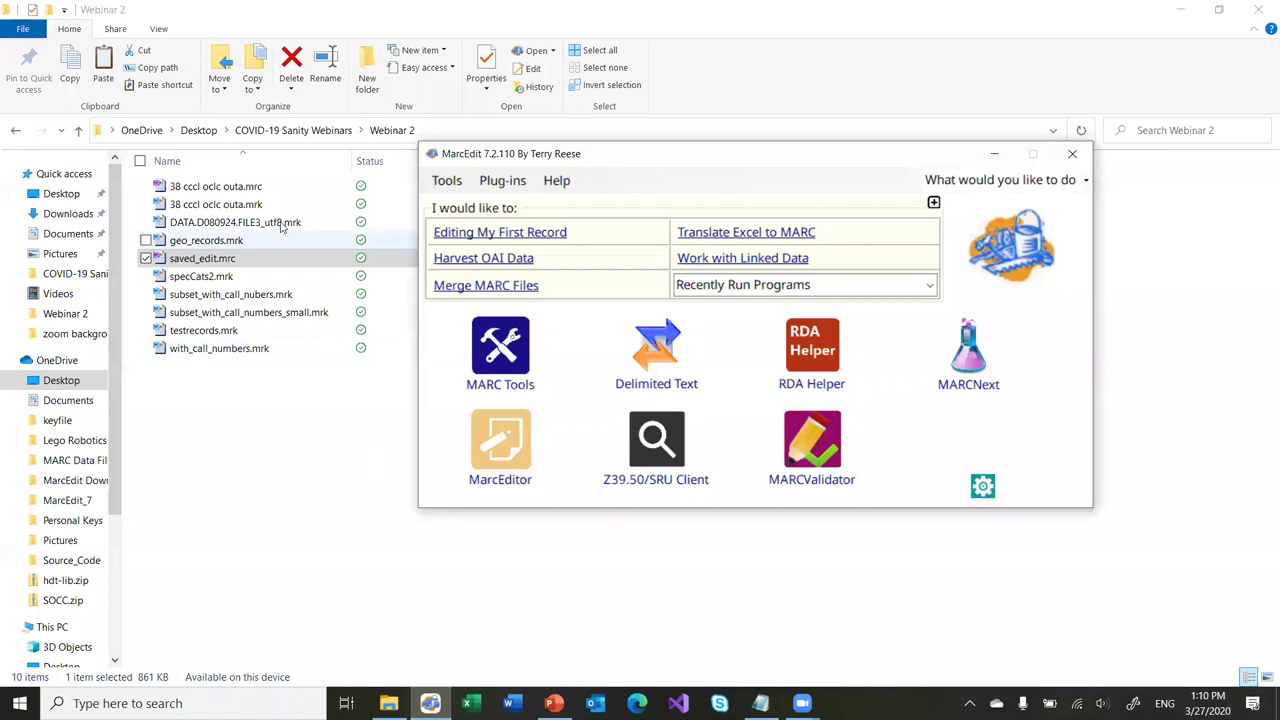
Open 38 cccl oclc outa.mrc in Notepad++, change the first record's leading length value to 01563, and save the file
left_click(257, 187)
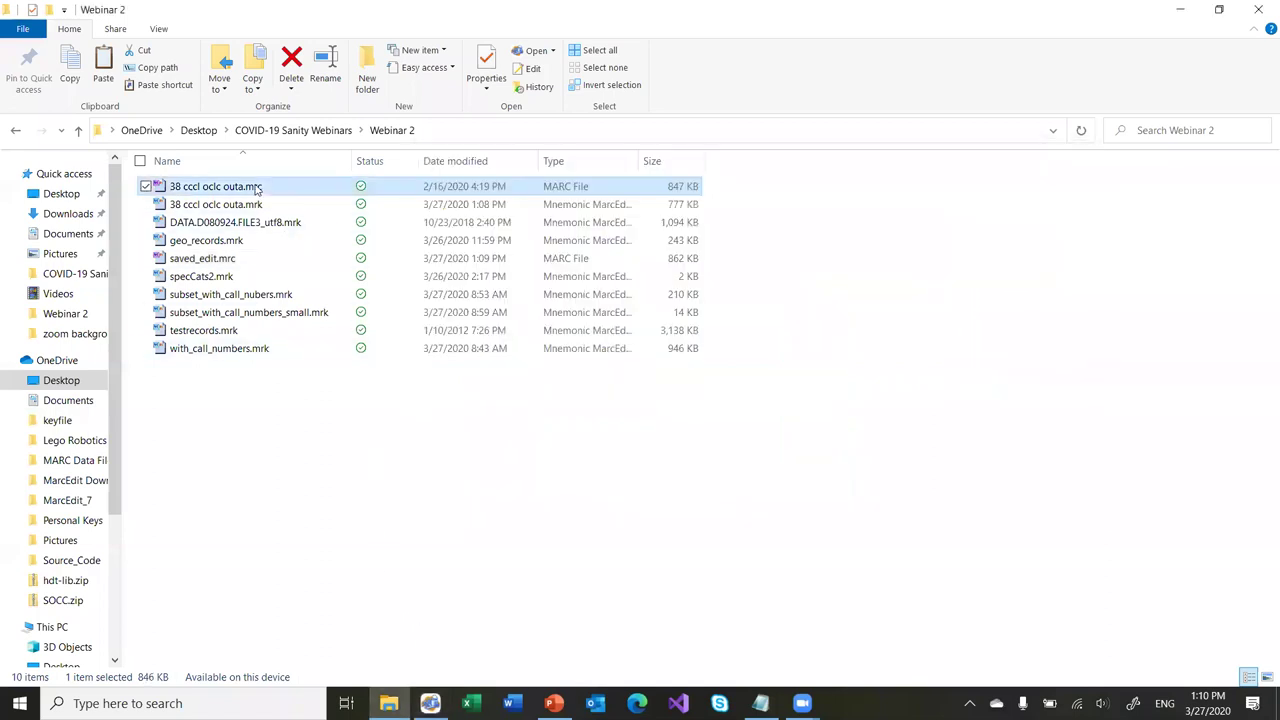
right_click(257, 187)
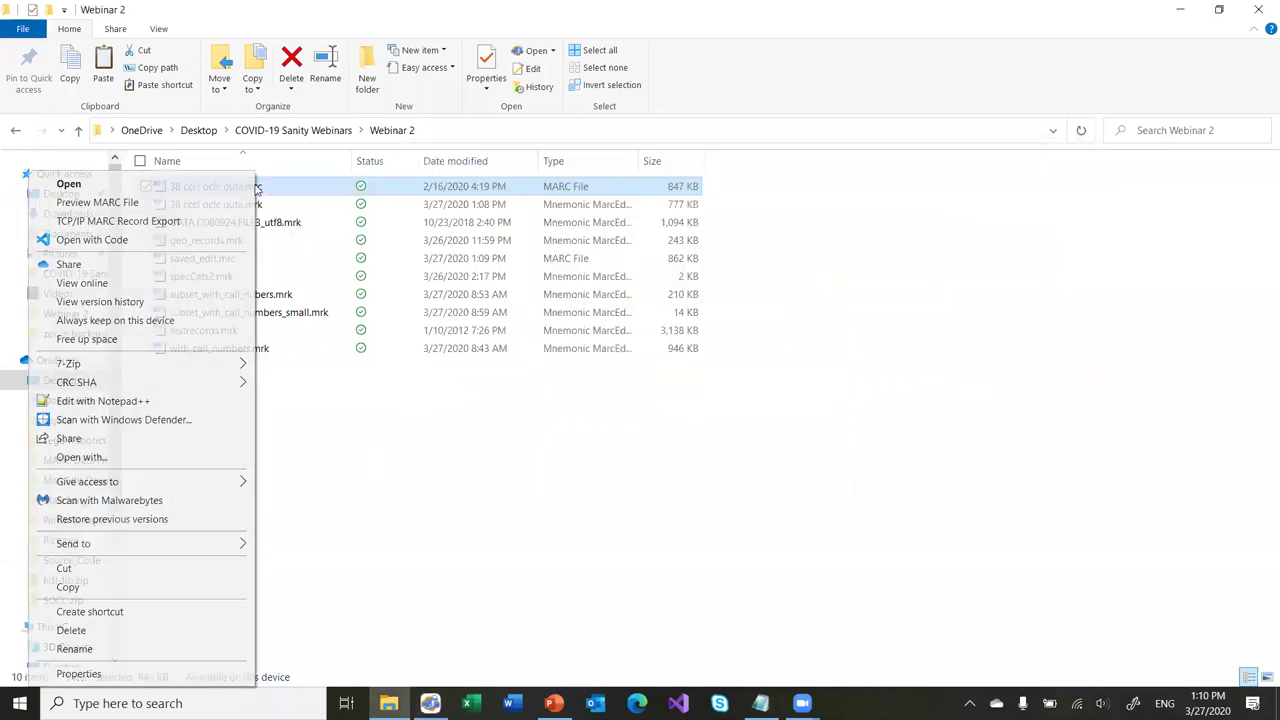
left_click(170, 402)
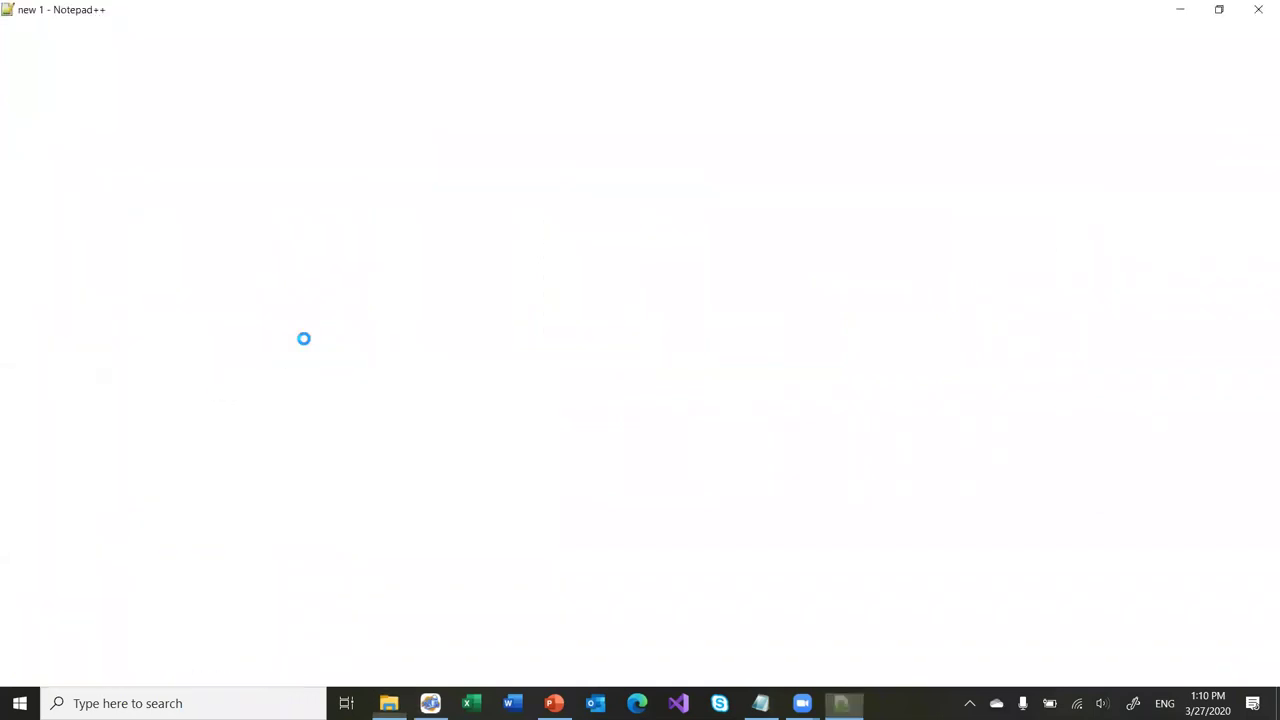
left_click(76, 86)
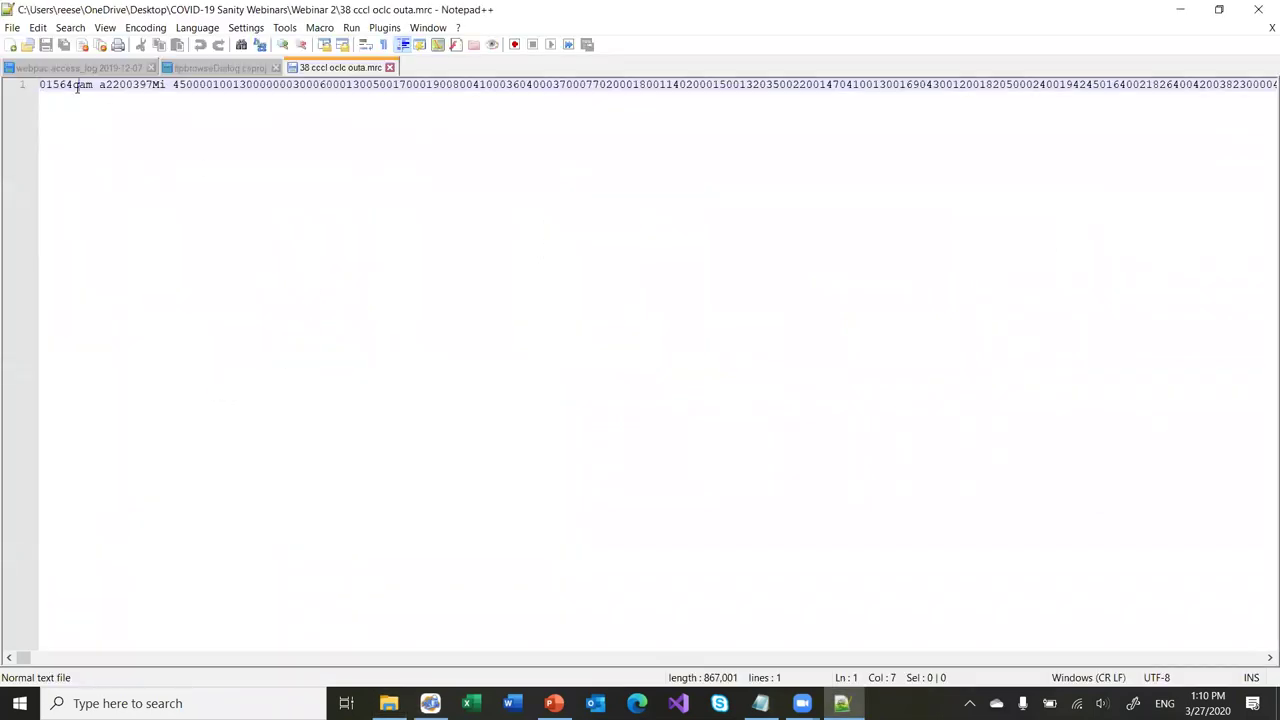
key("Left")
key("BackSpace")
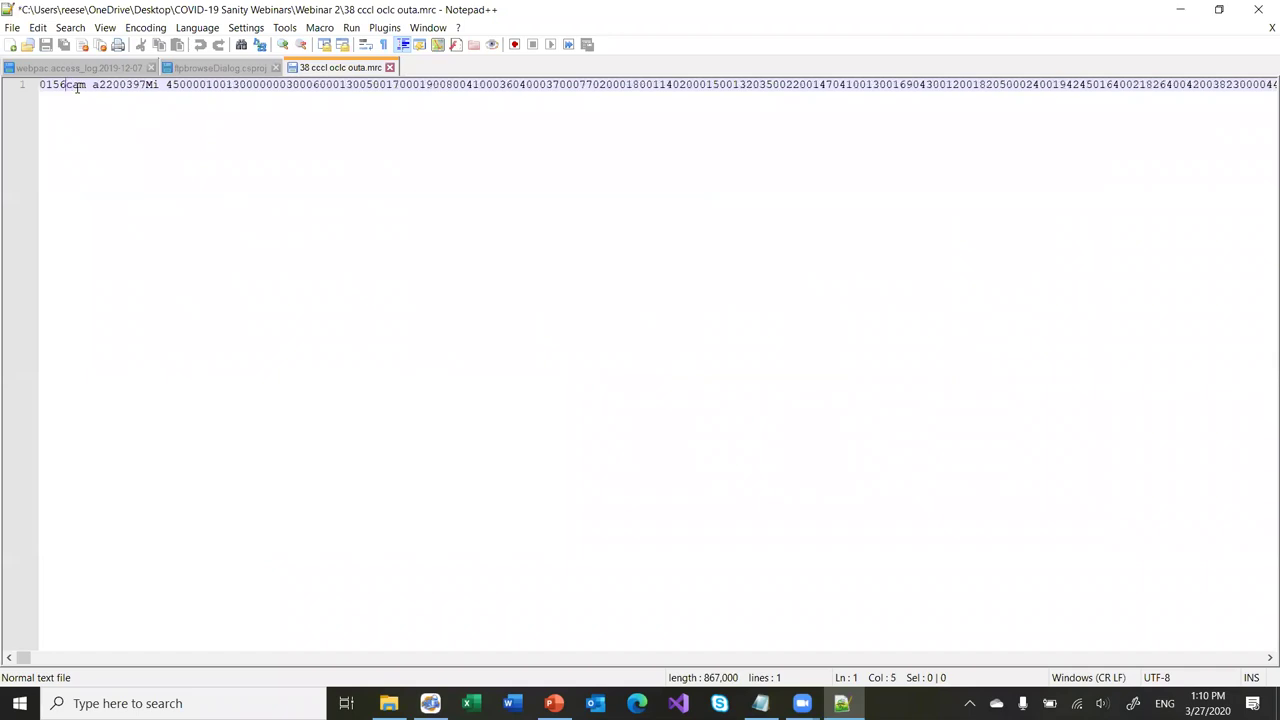
type("3")
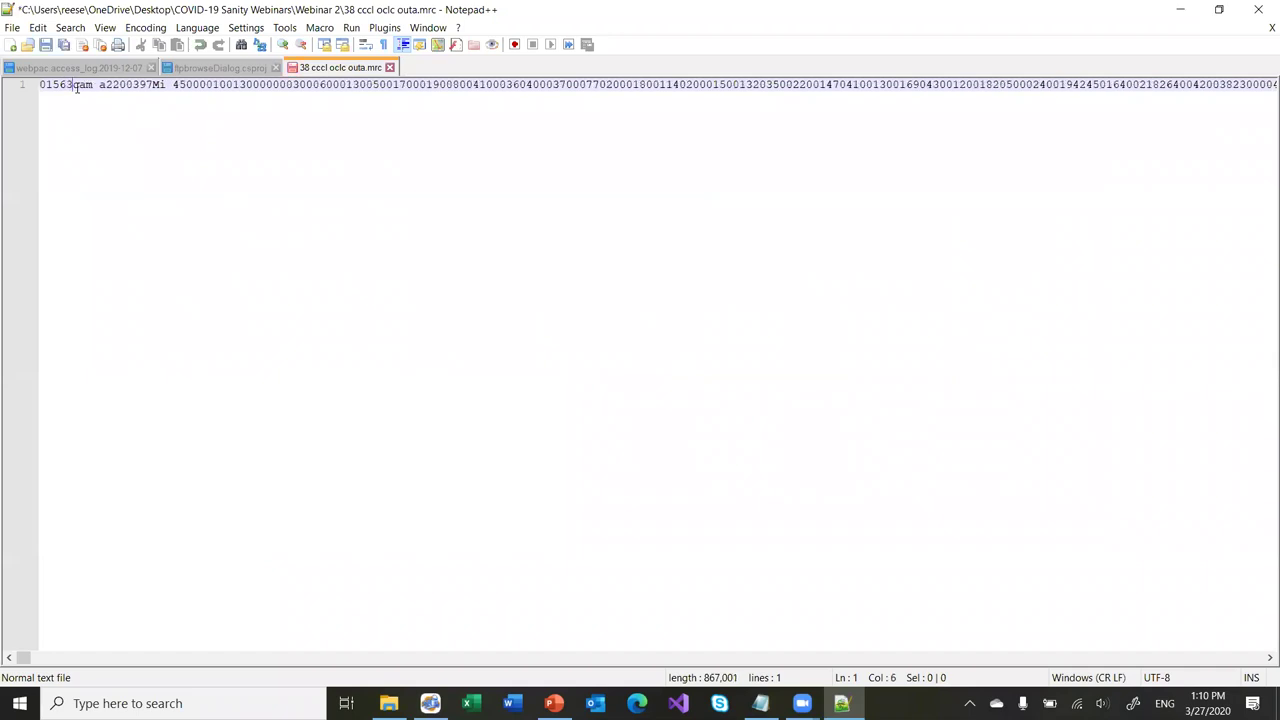
left_click(47, 47)
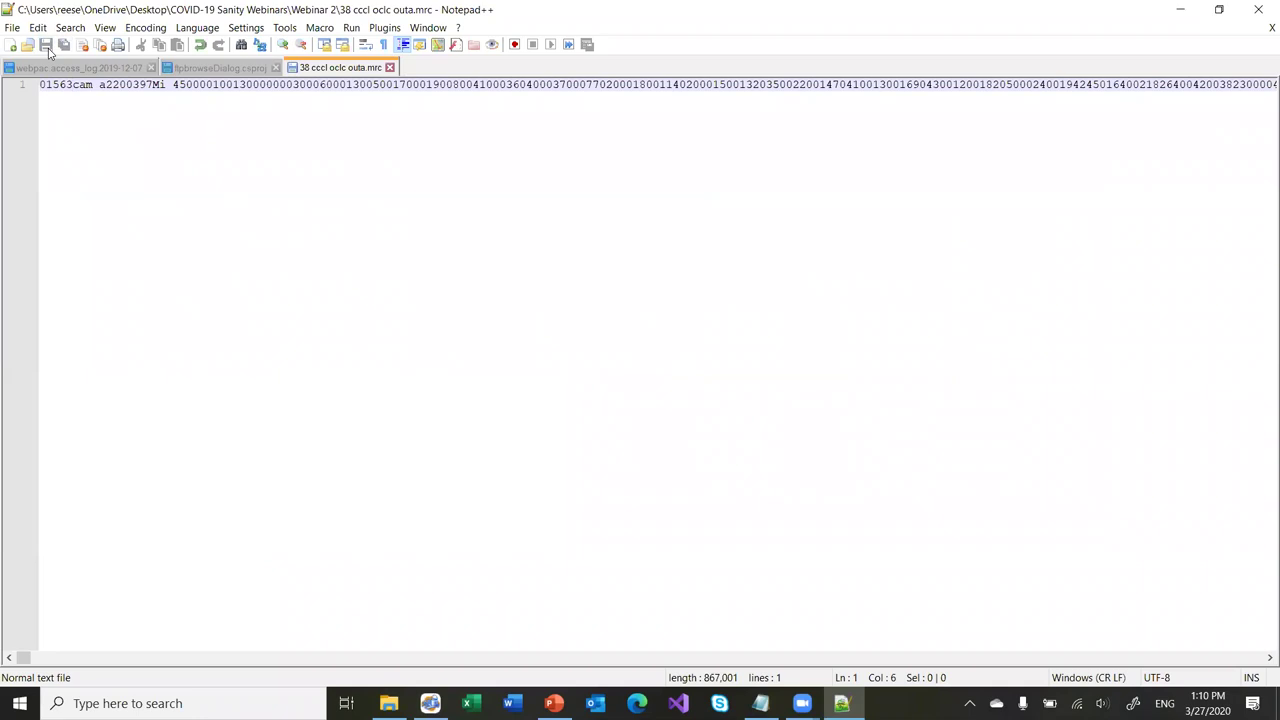
Close Notepad++, reopen 38 cccl oclc outa.mrc in MARC Tools, and run MarcBreaker on it with MARC8 encoding translated to UTF8
left_click(1258, 9)
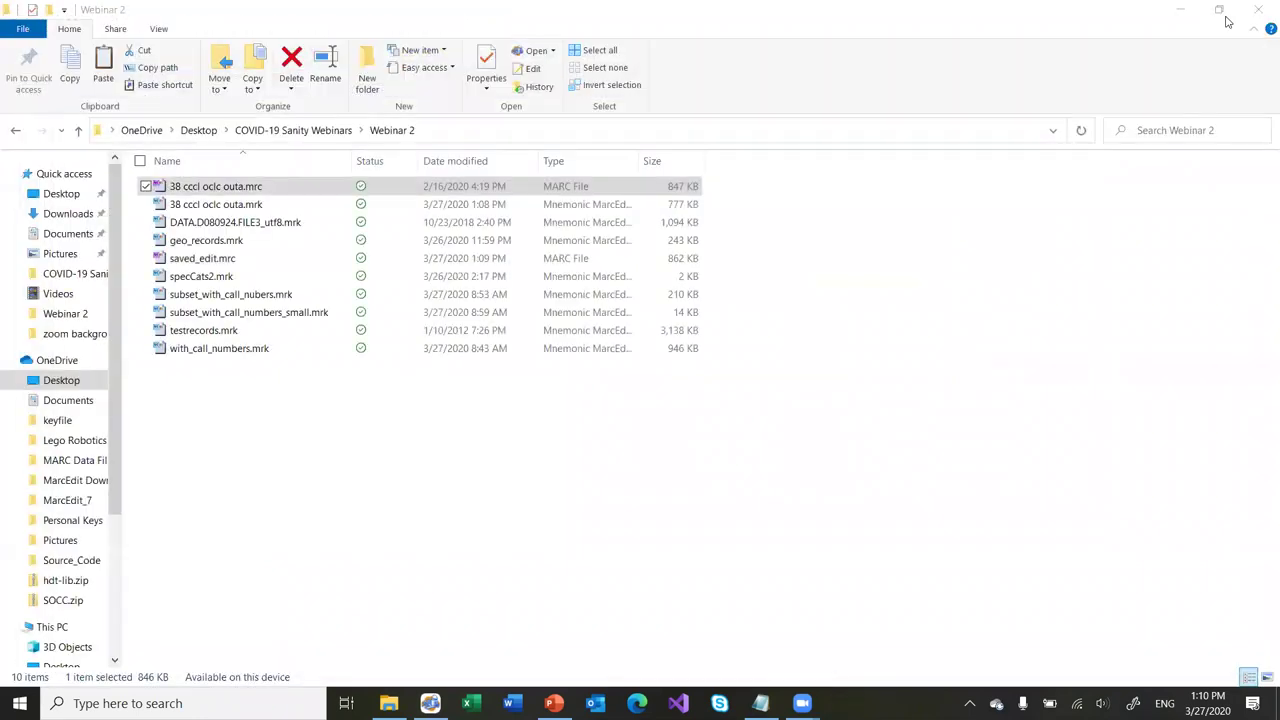
left_click(245, 193)
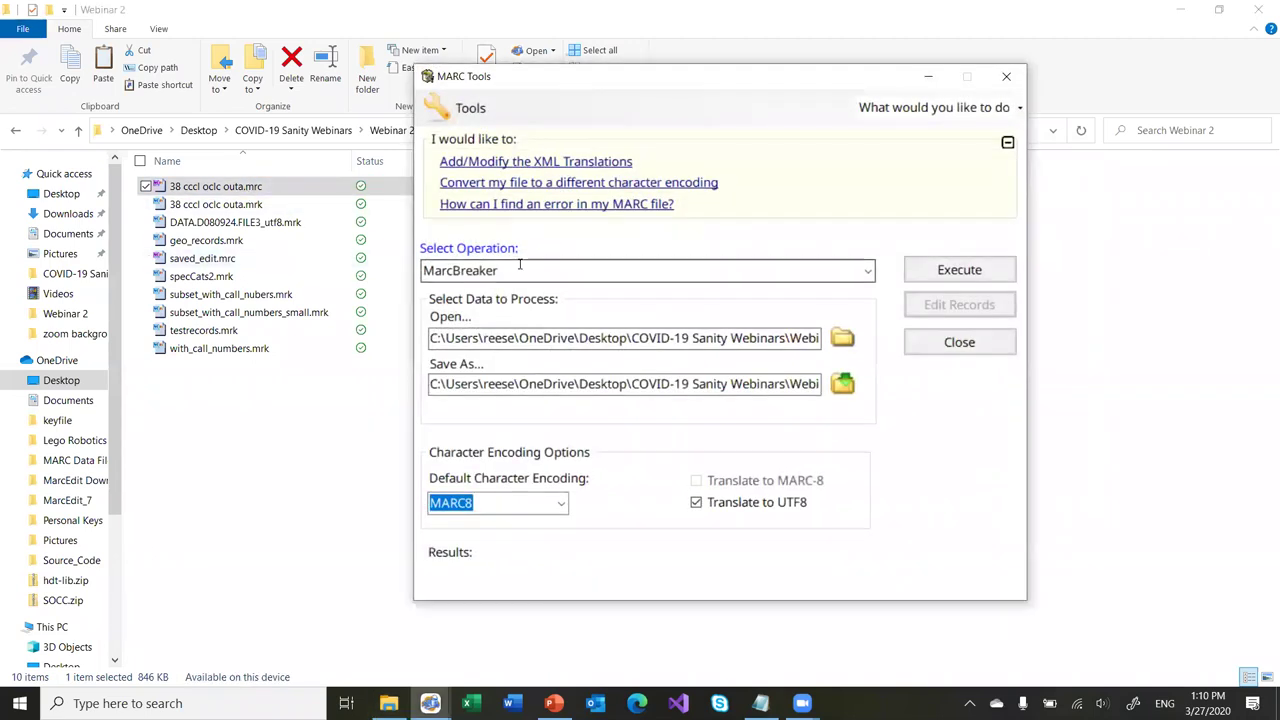
left_click(959, 269)
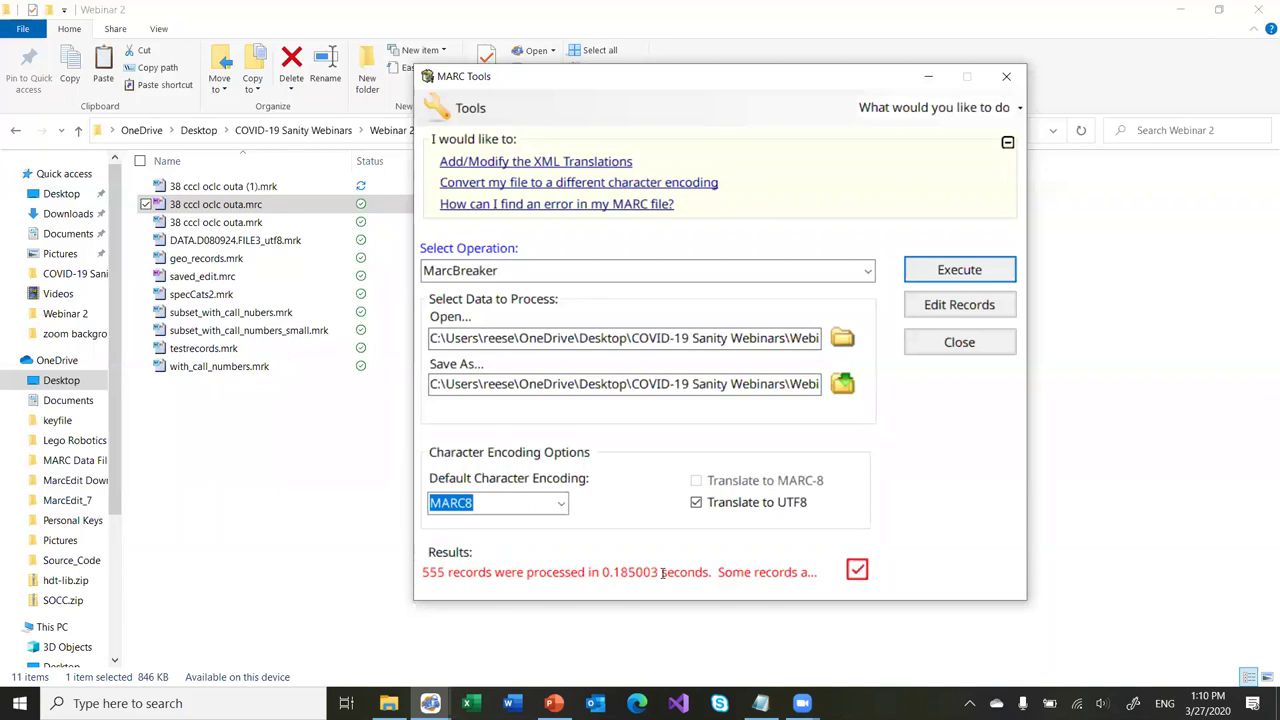
Read the MarcBreaker results report for the first record's length error, and close the report
left_click(856, 571)
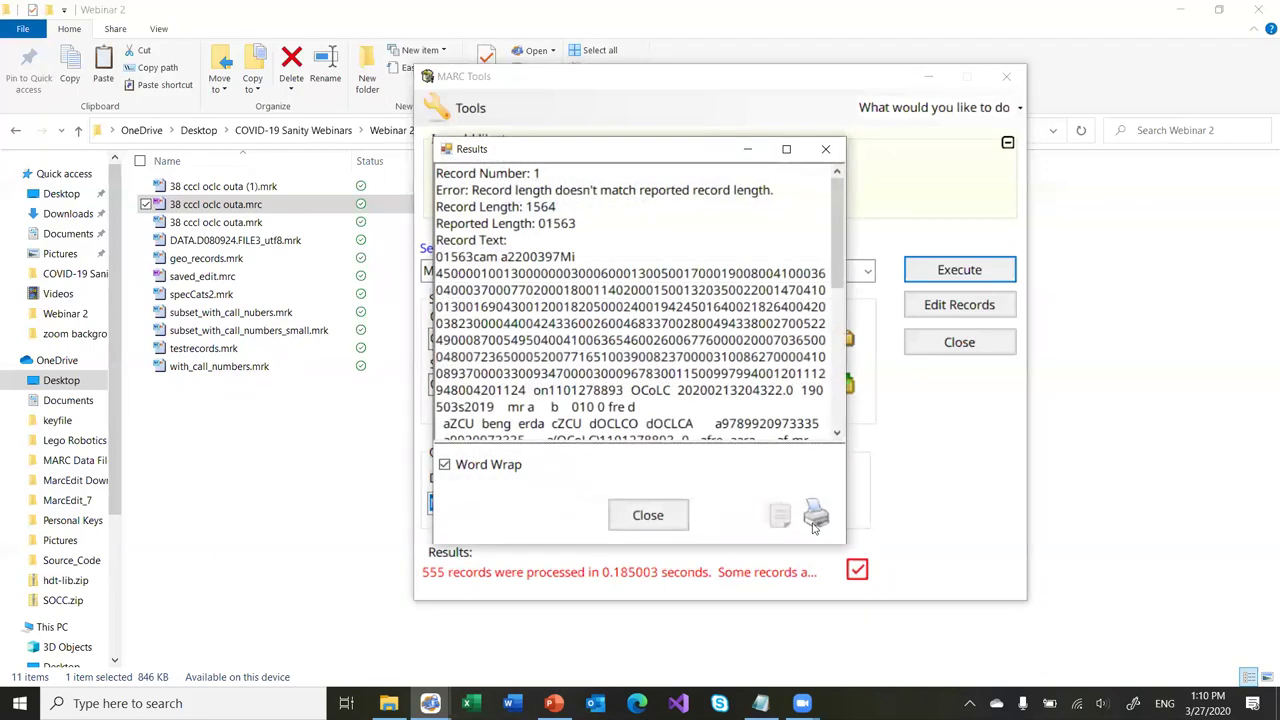
scroll(617, 323, "down", 5)
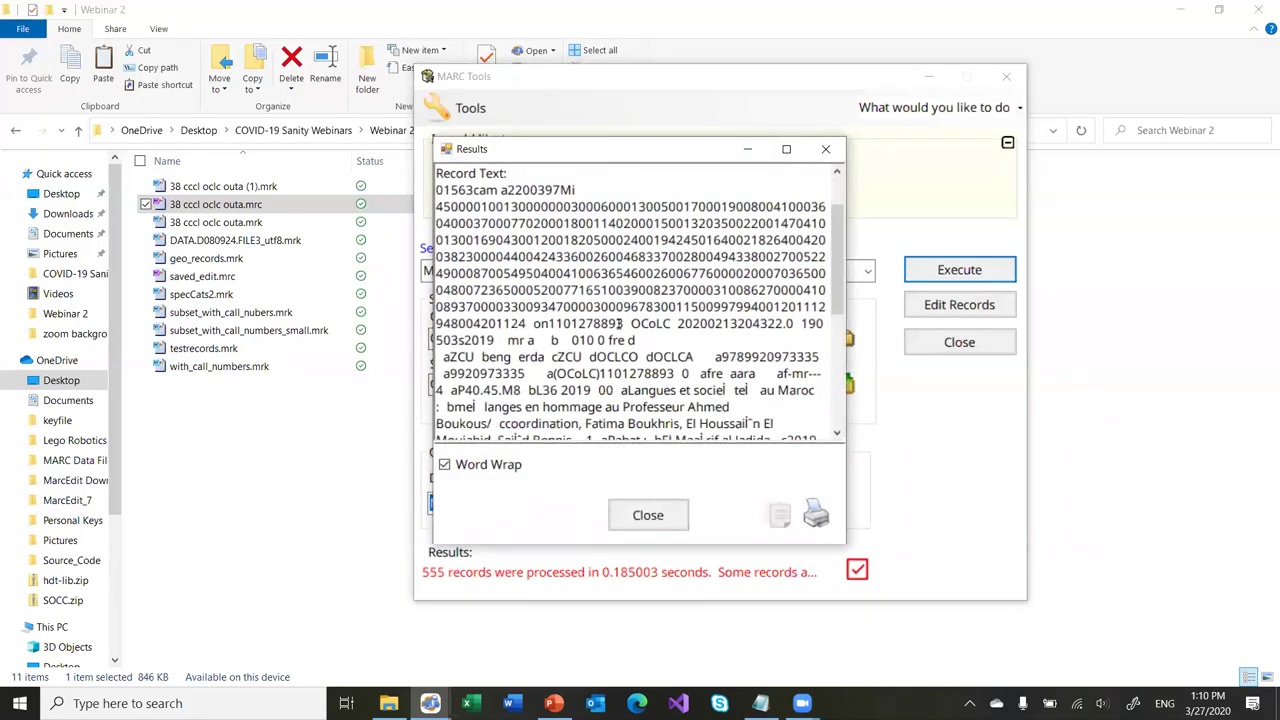
scroll(600, 280, "up", 5)
left_click(541, 206)
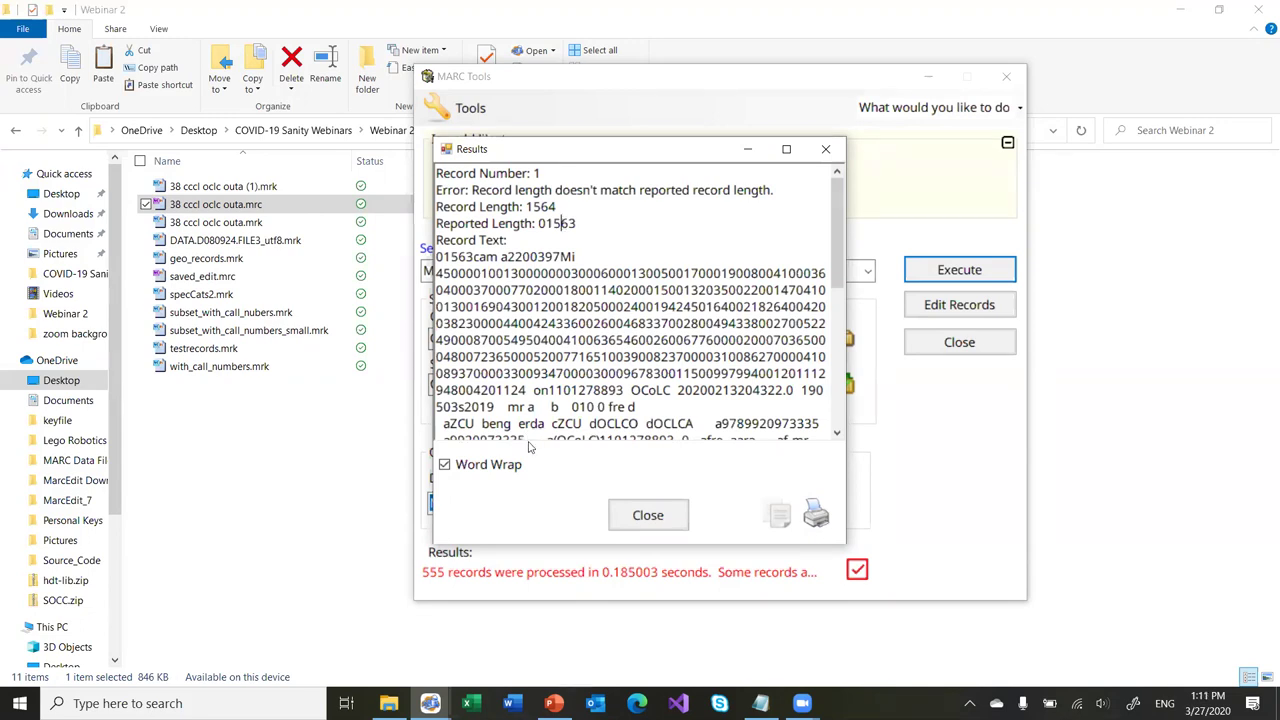
left_click(646, 516)
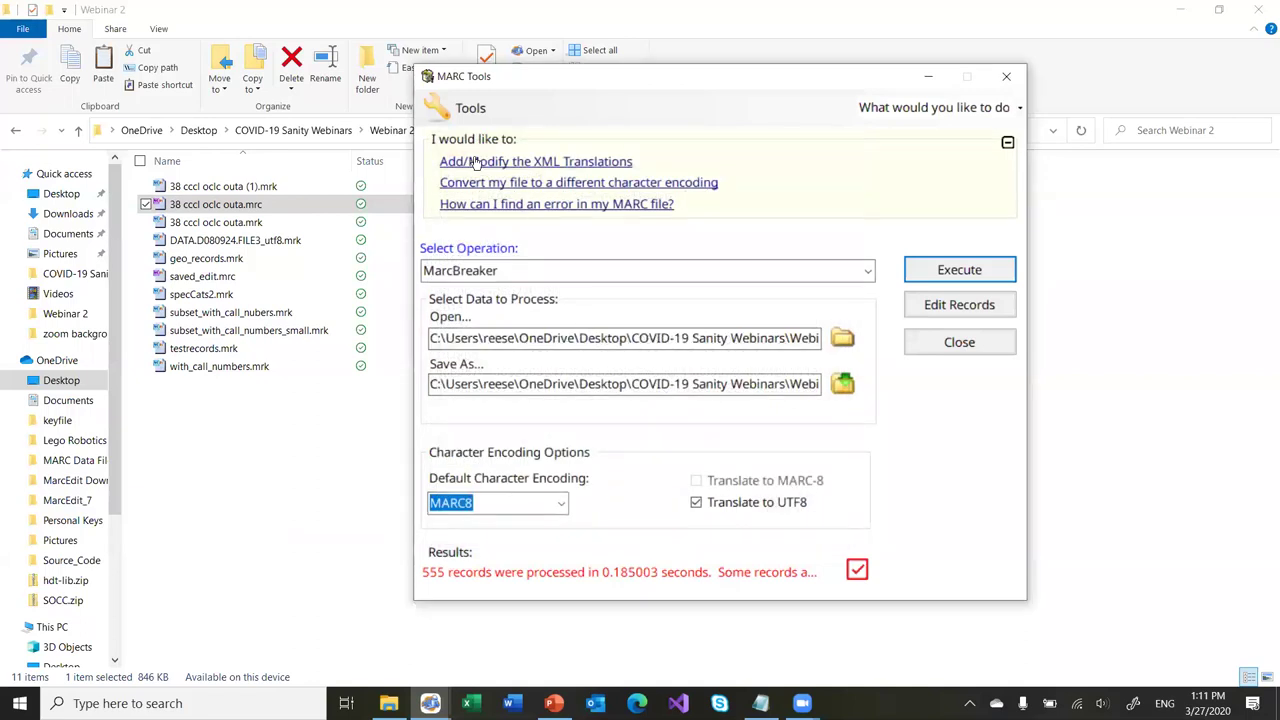
Review MARCValidator's rules check, Validate Record Structure and Remove invalid records options, and close it and MARC Tools without running a validation
left_click(470, 108)
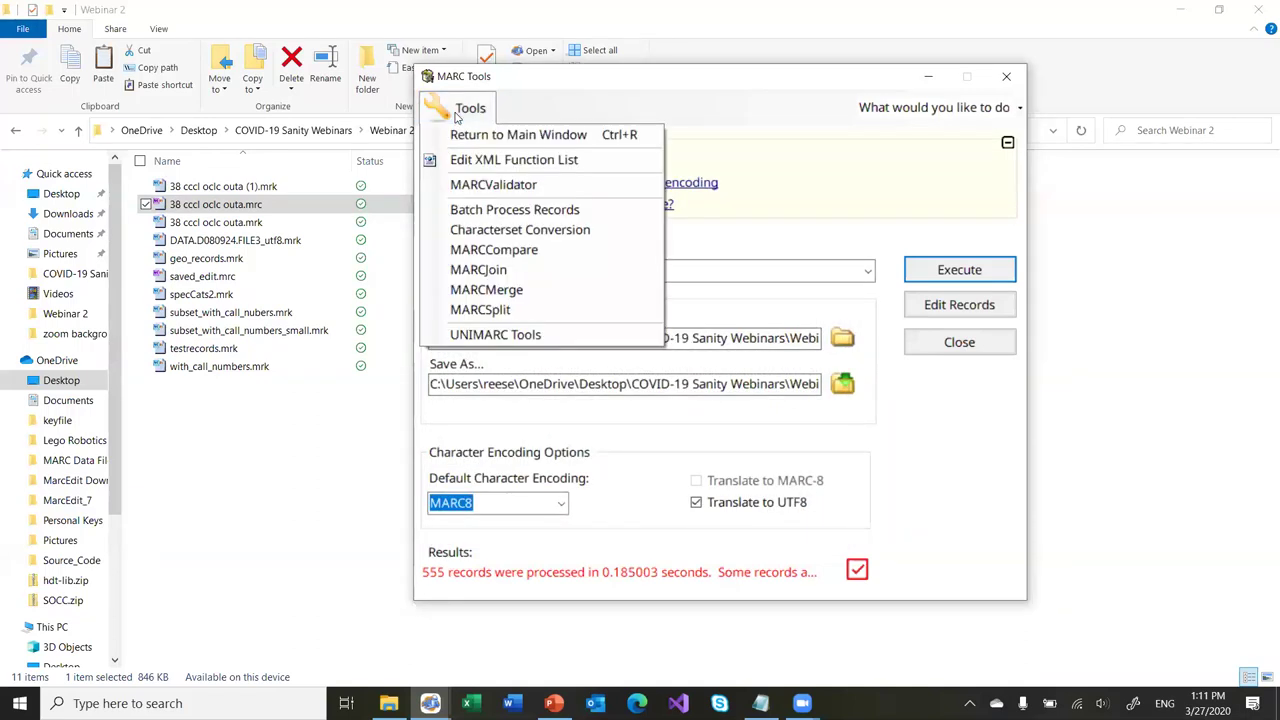
left_click(495, 186)
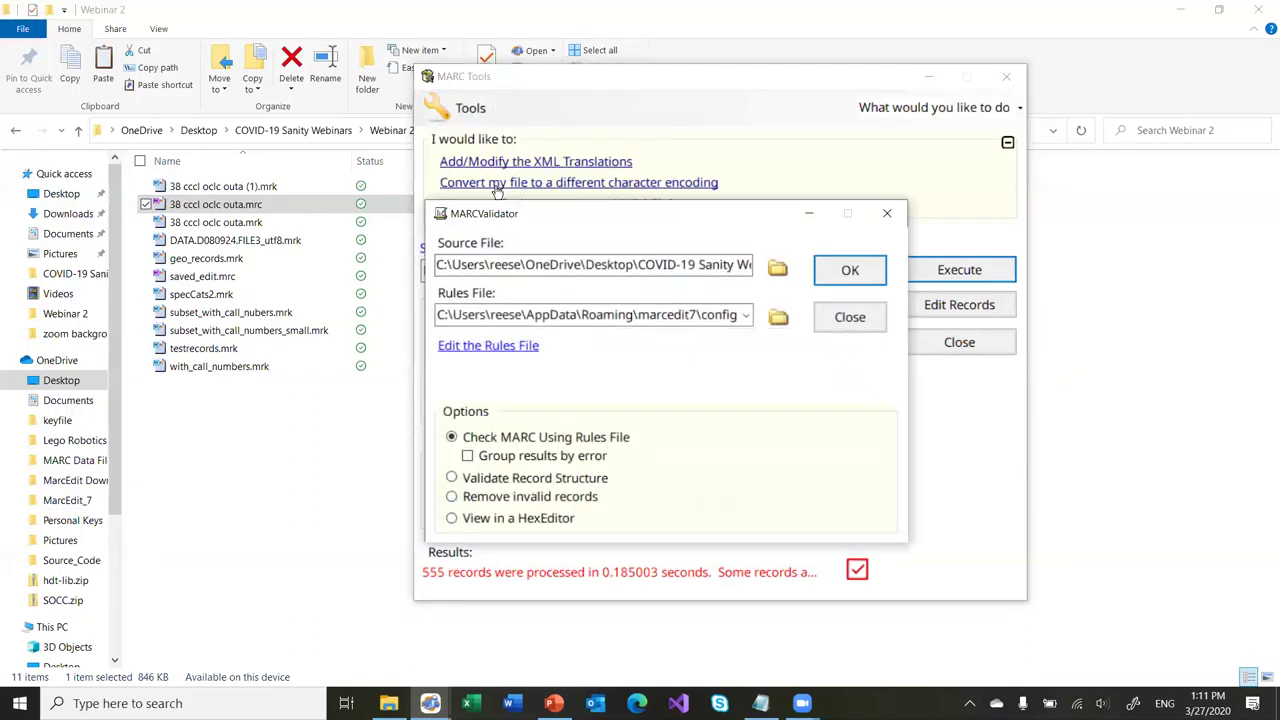
left_click(490, 479)
left_click(486, 500)
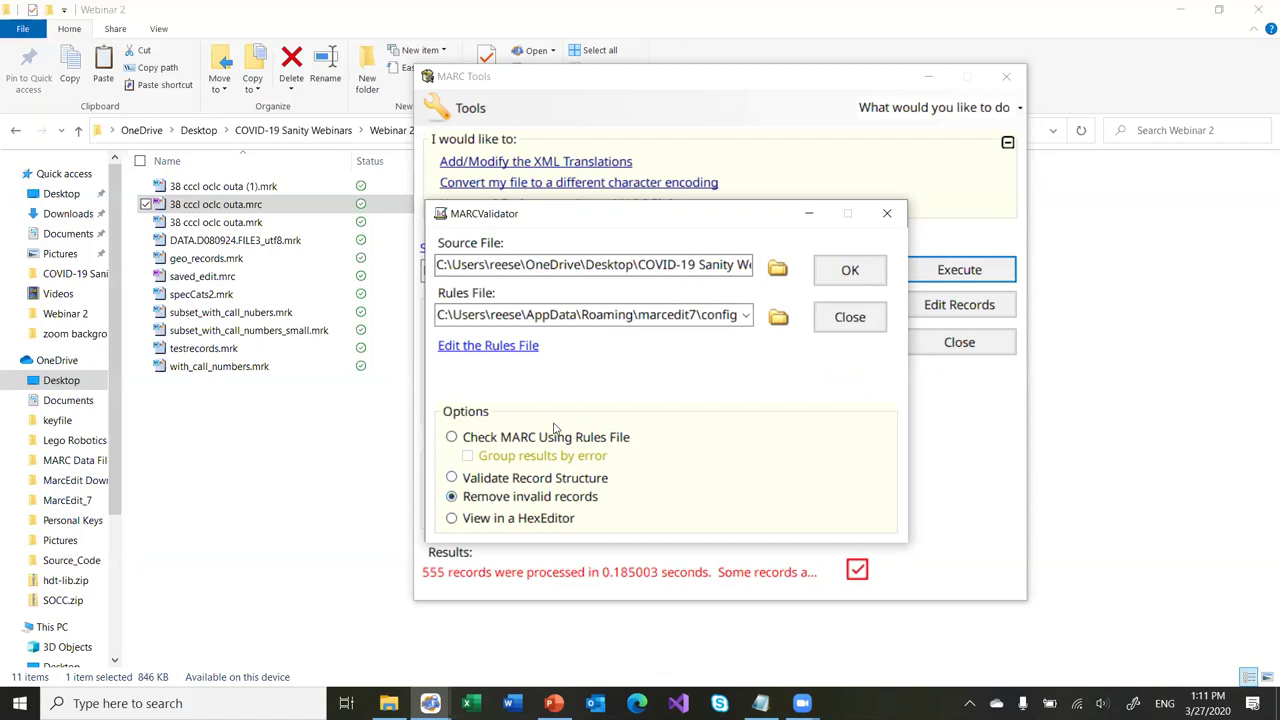
left_click(553, 440)
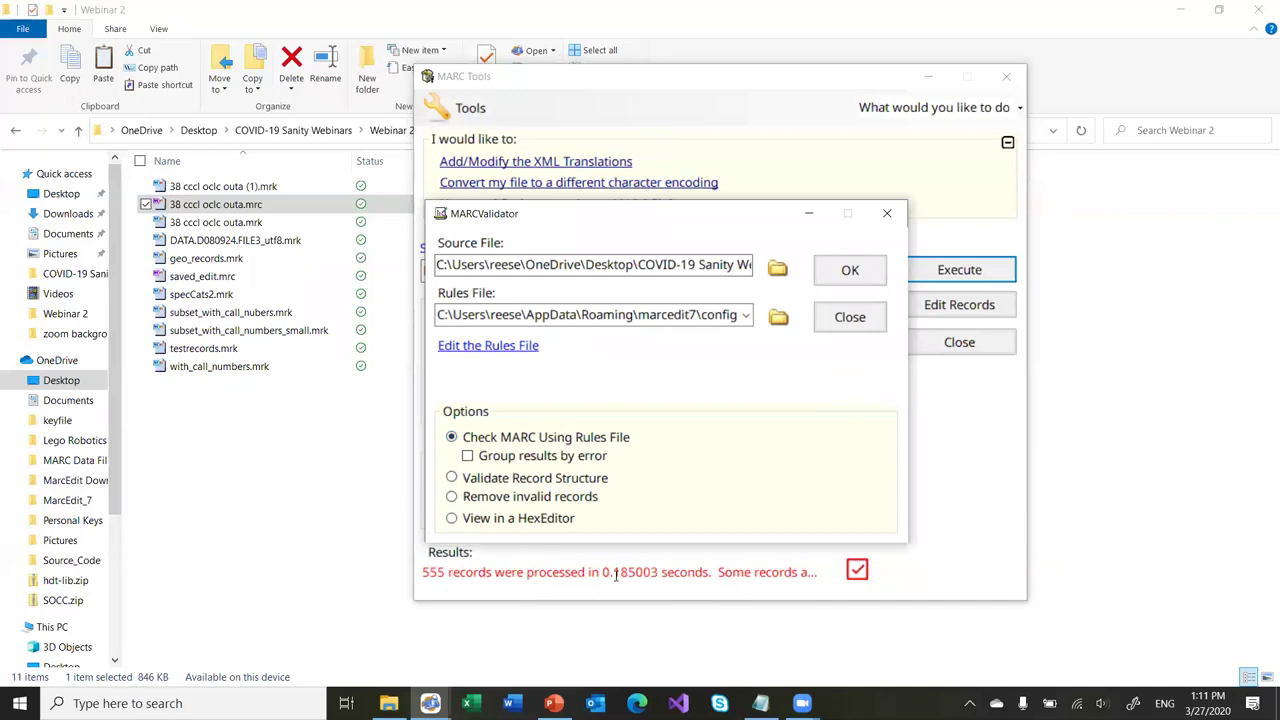
left_click(517, 481)
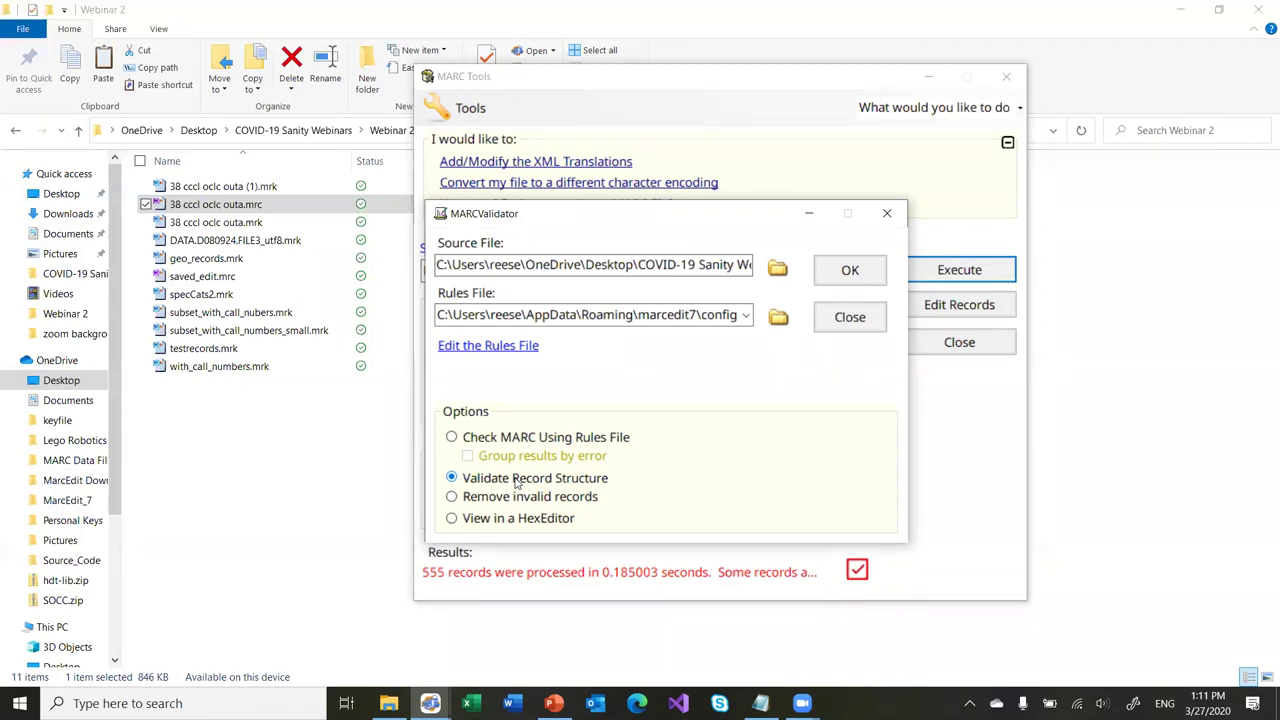
left_click(515, 490)
left_click(845, 318)
left_click(958, 342)
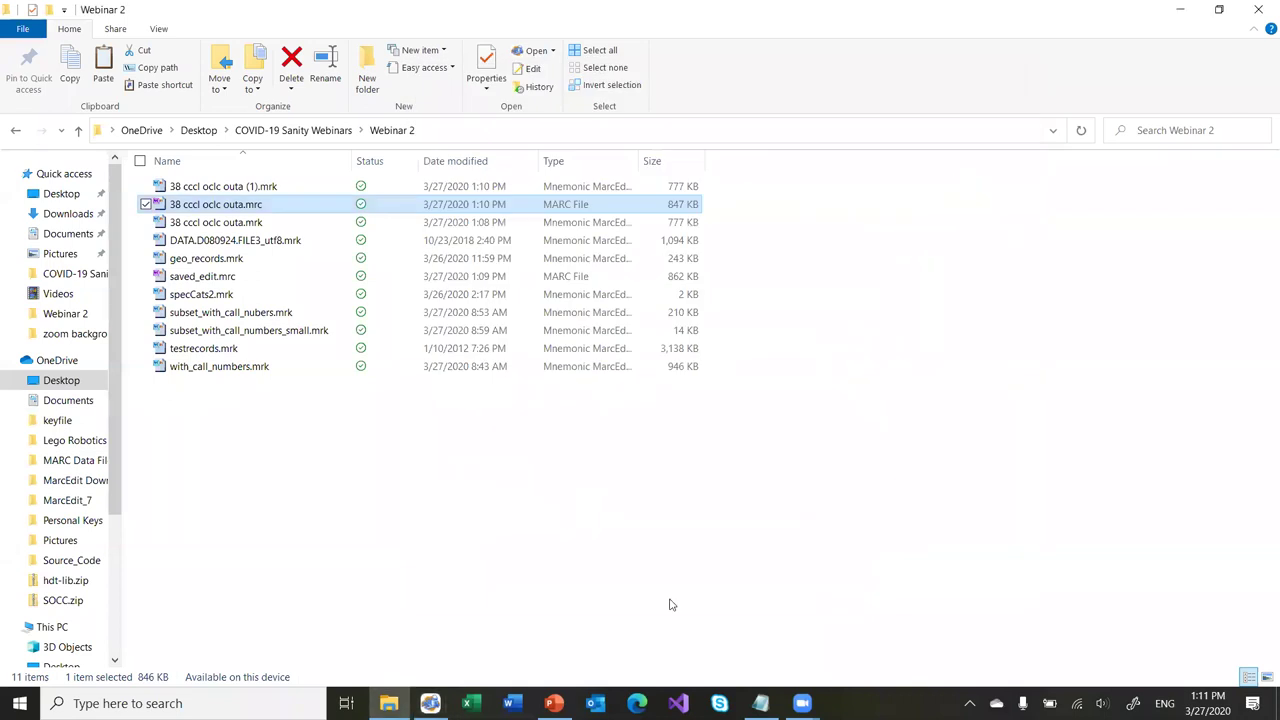
Switch to the PowerPoint presentation, resume the slide show, and advance to the "How do I get started?" slide
left_click(553, 703)
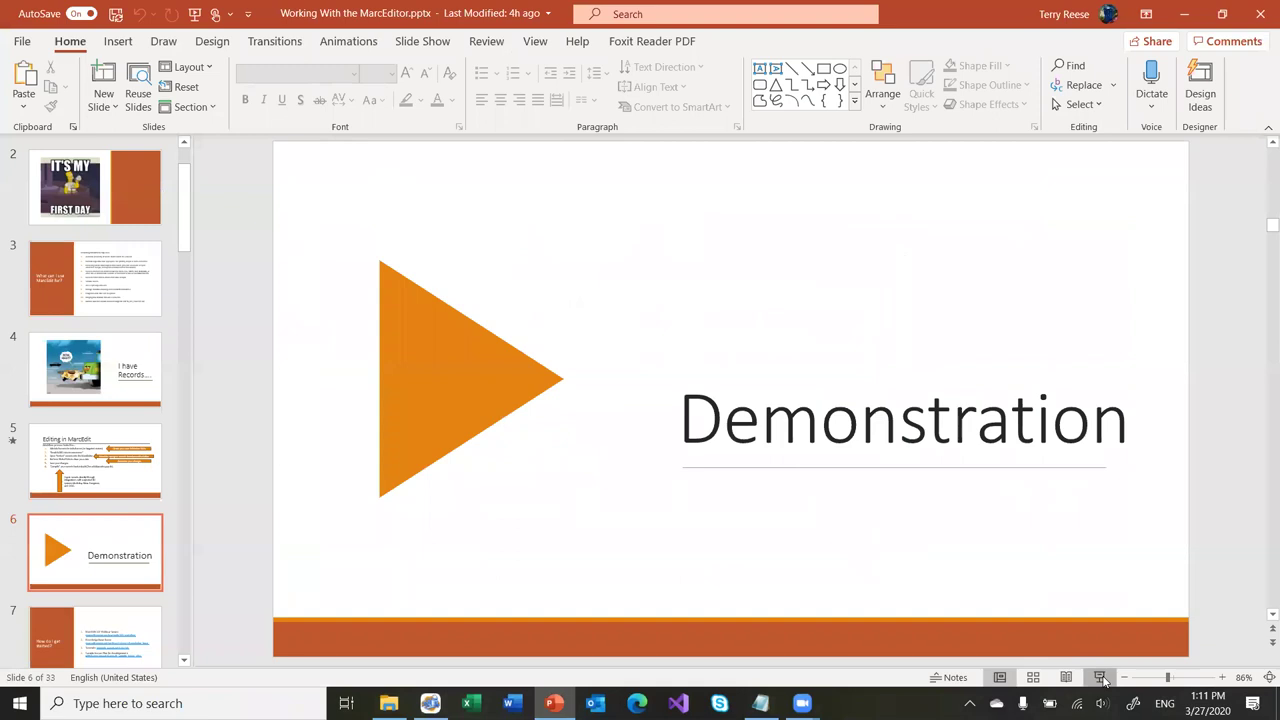
left_click(1100, 678)
key("Right")
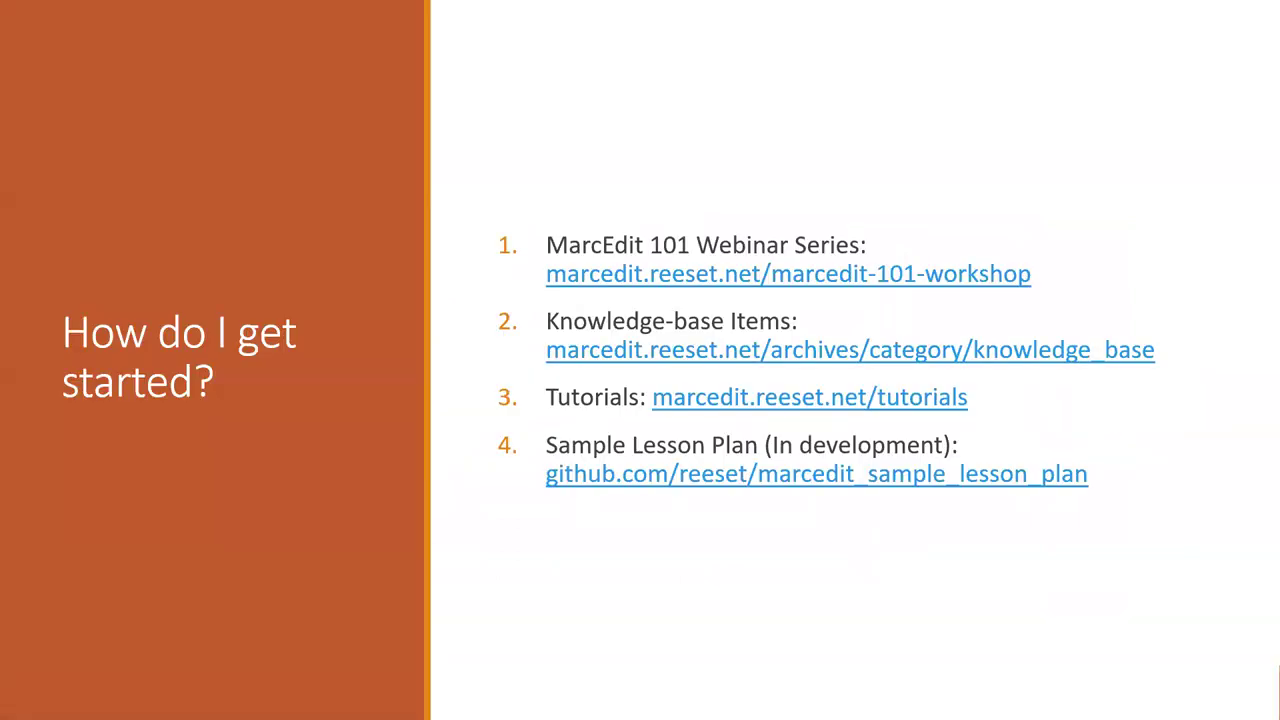
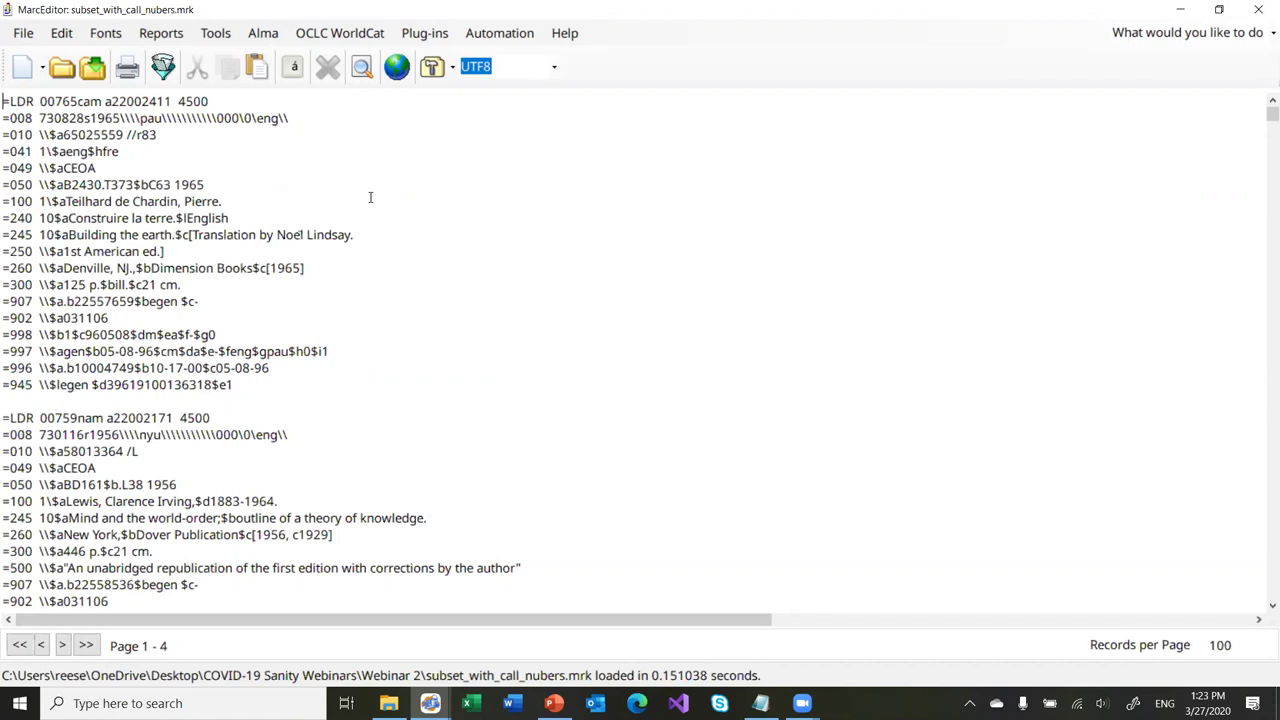
Survey the editing, report, tools, Alma, OCLC WorldCat, plug-in and automation commands available in MarcEditor
left_click(63, 32)
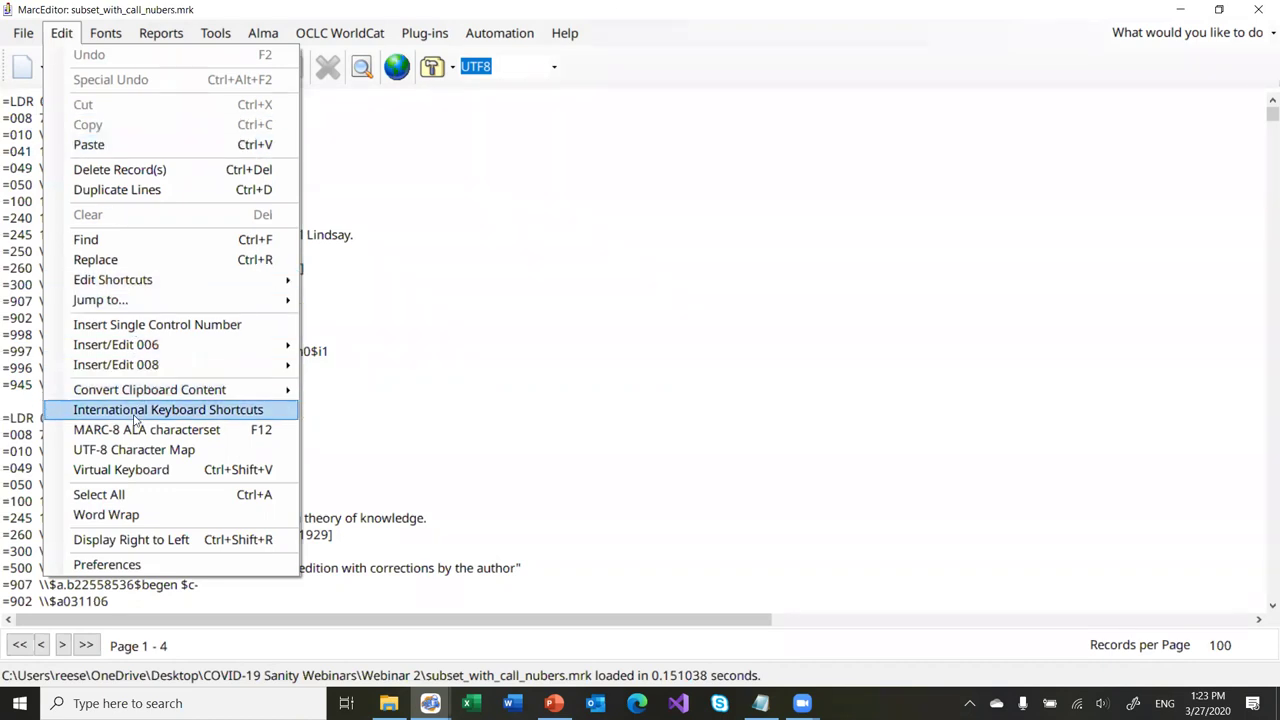
mouse_move(133, 392)
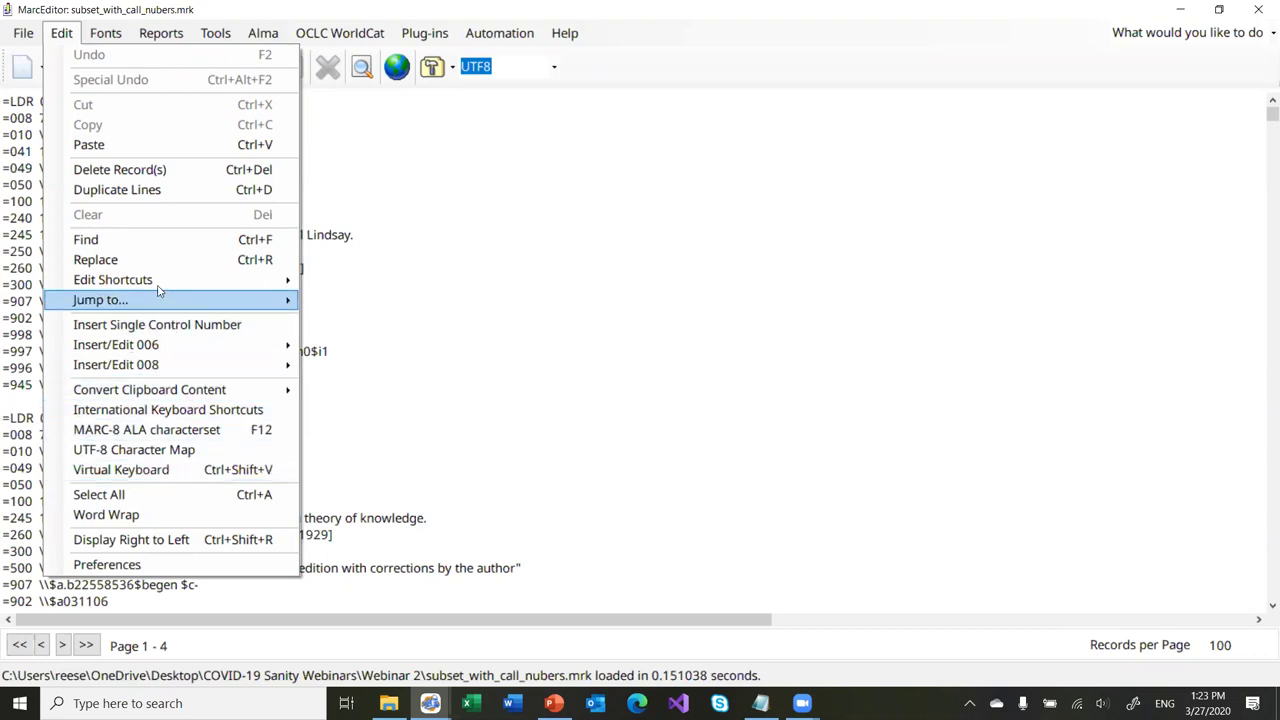
mouse_move(157, 288)
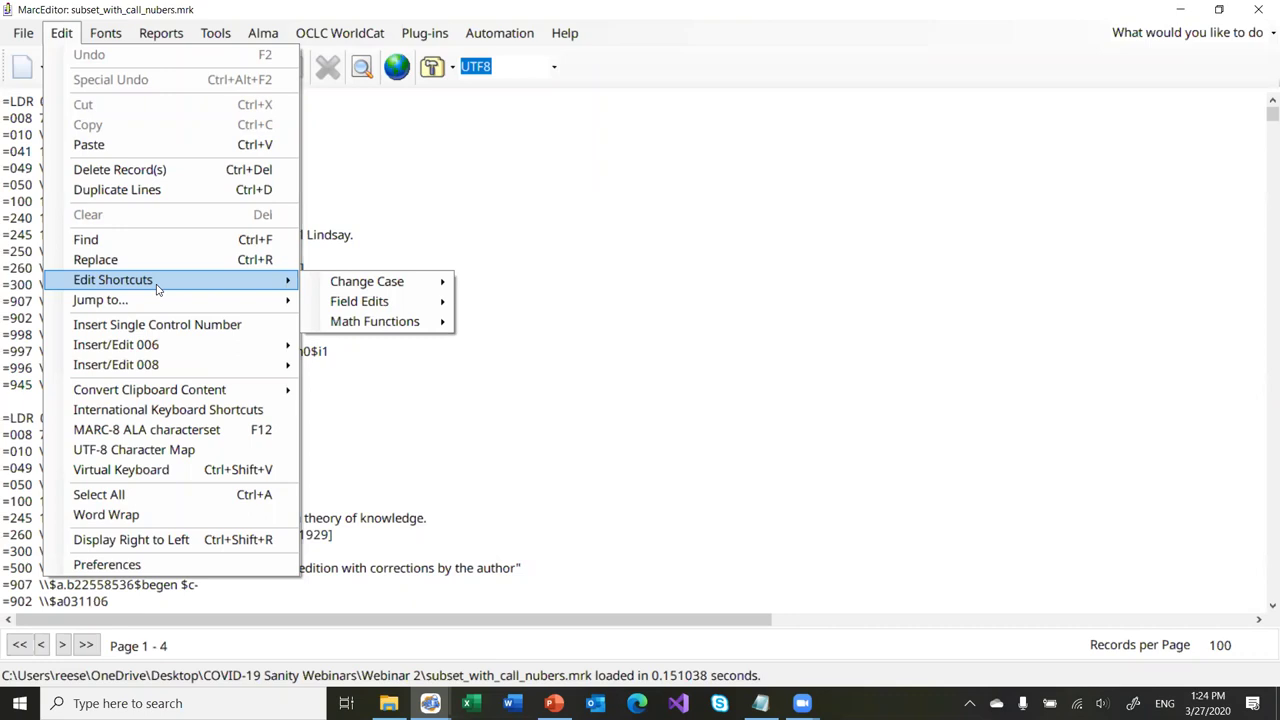
mouse_move(165, 40)
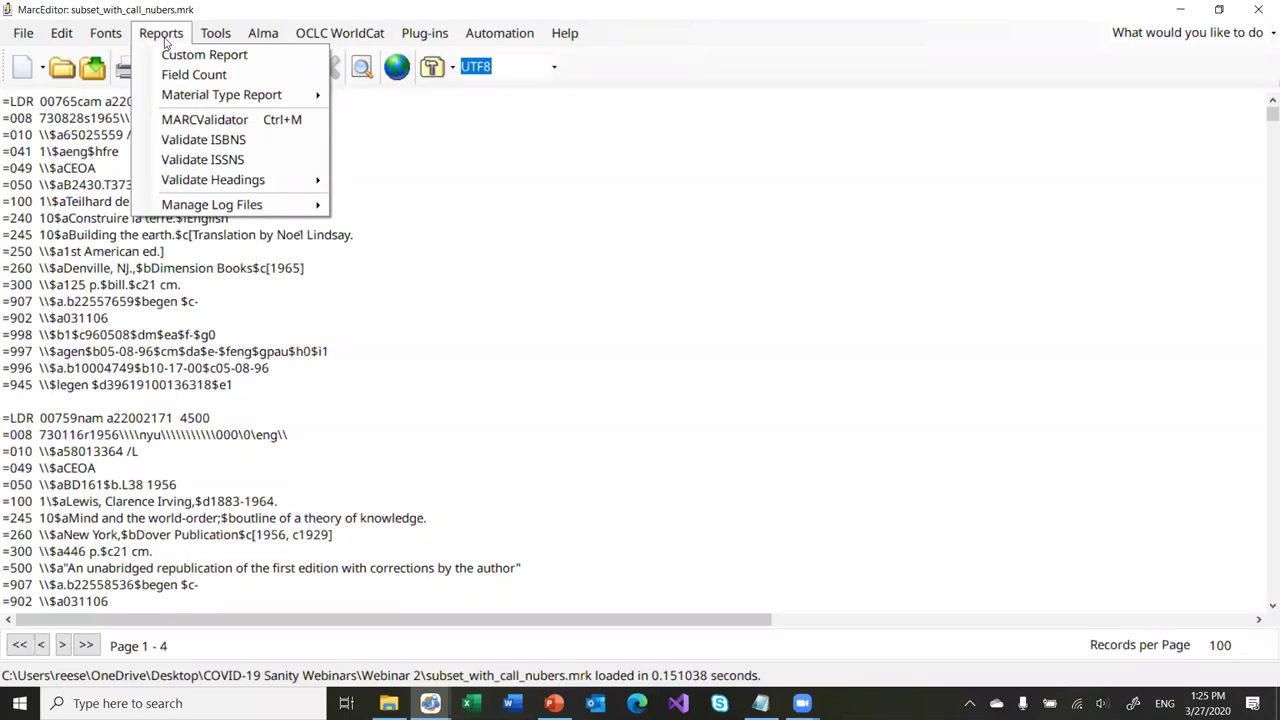
mouse_move(222, 180)
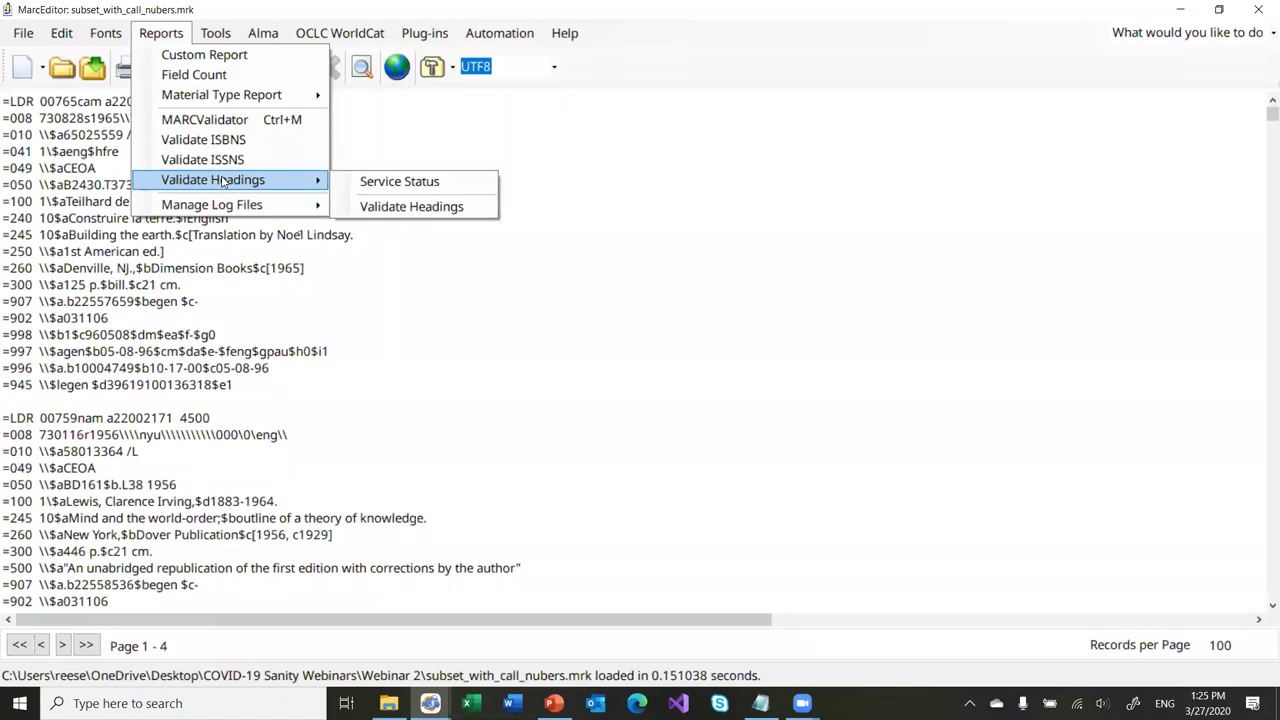
mouse_move(244, 207)
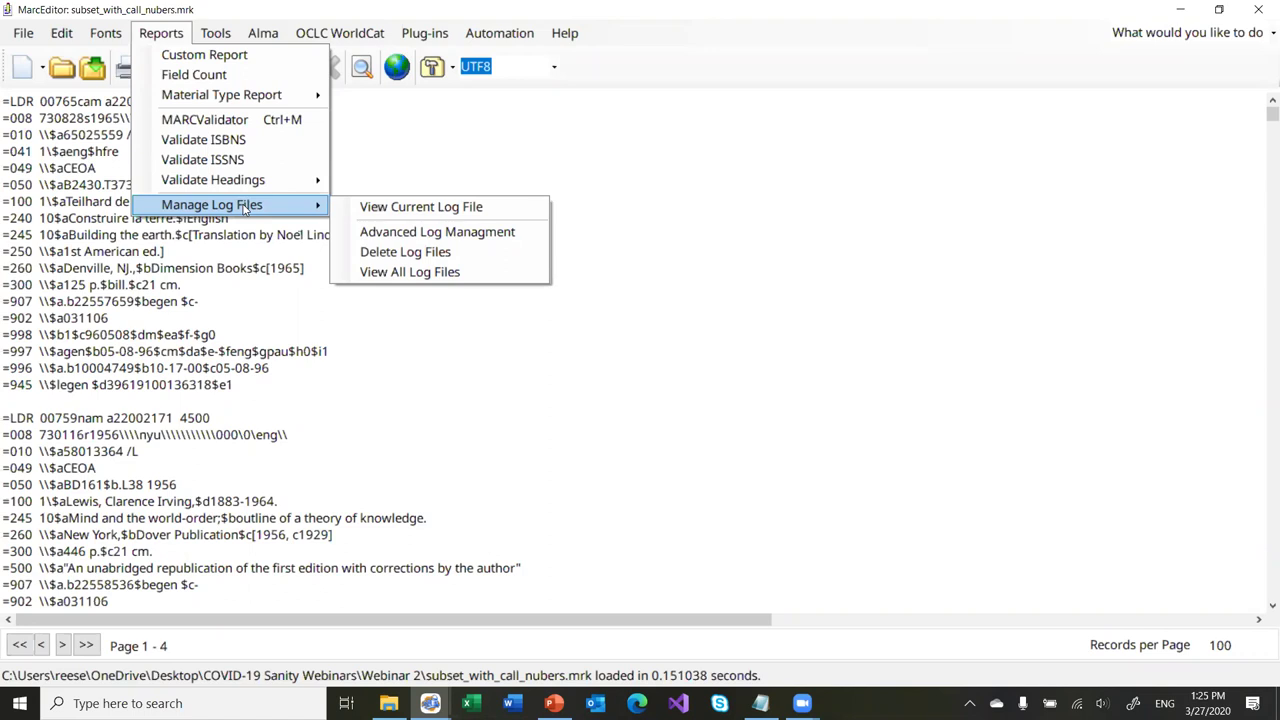
mouse_move(215, 33)
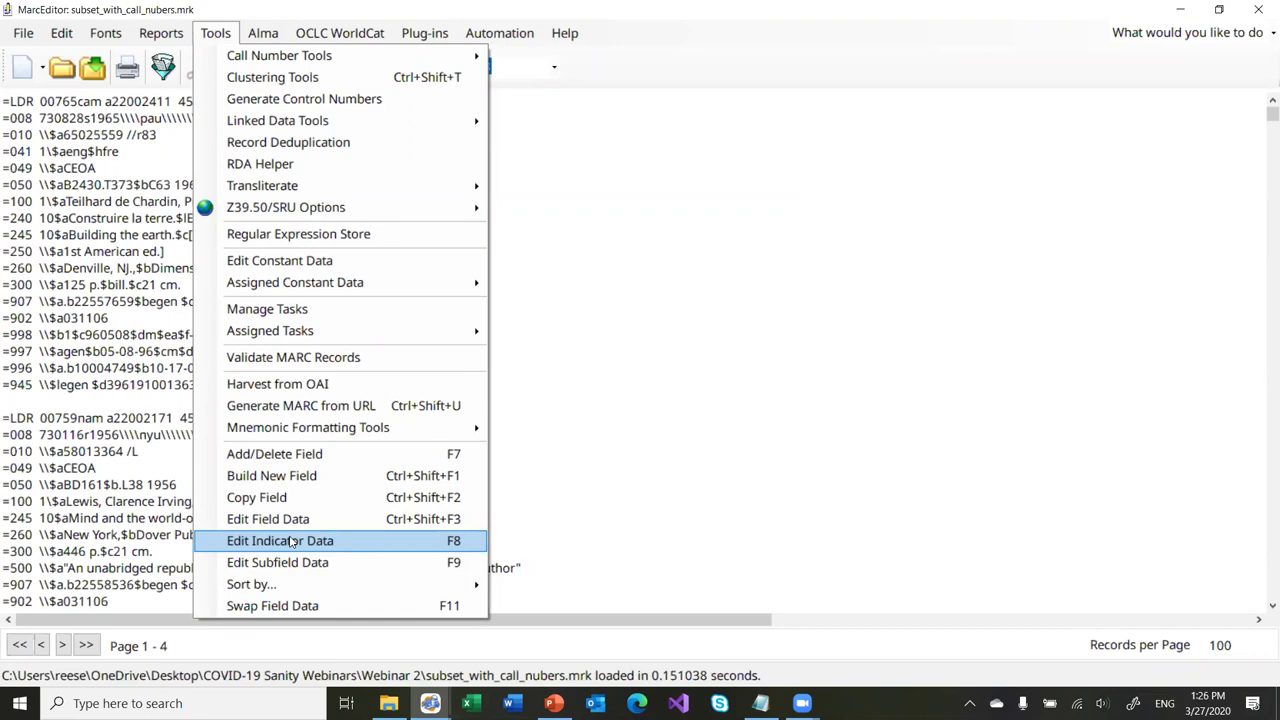
mouse_move(263, 30)
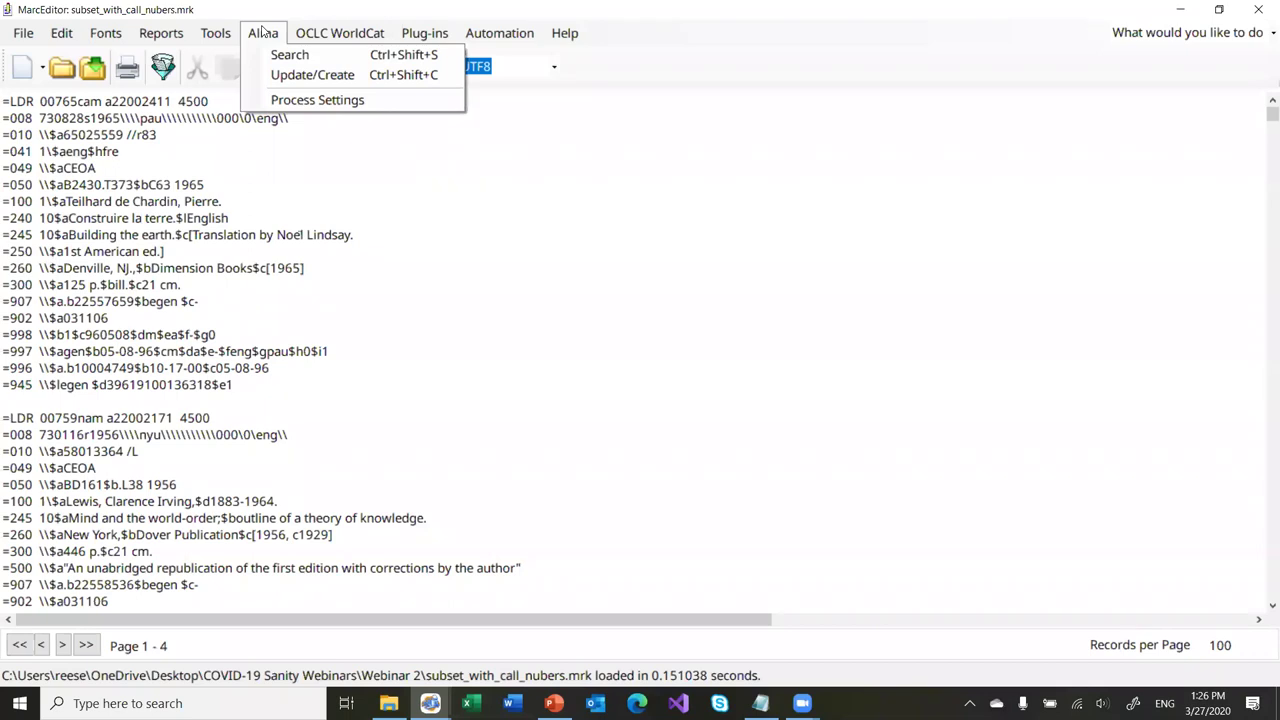
mouse_move(310, 31)
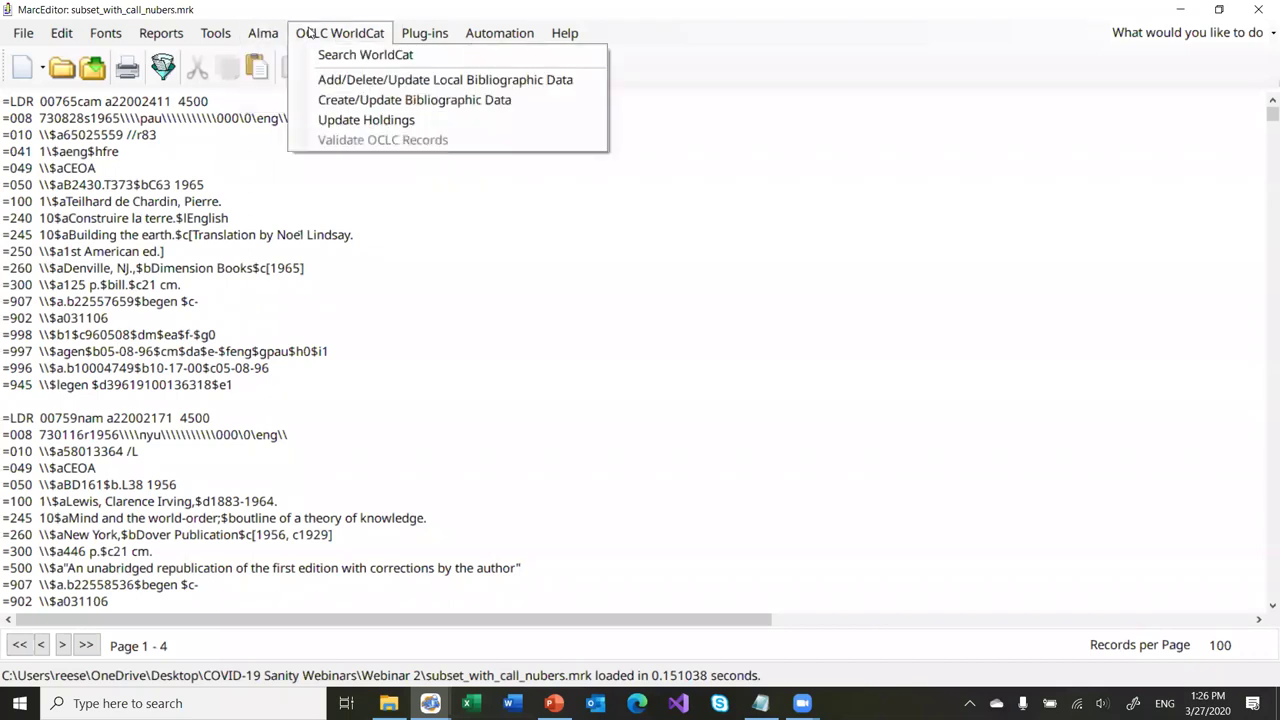
mouse_move(425, 35)
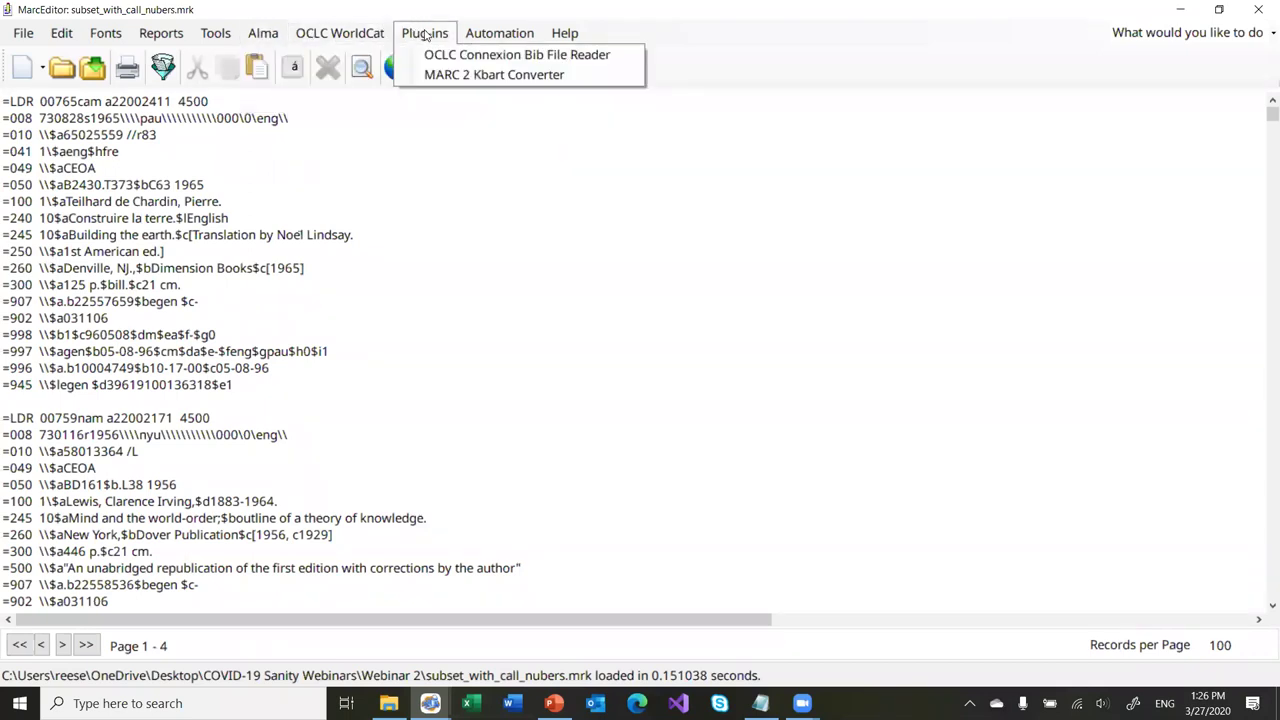
mouse_move(505, 35)
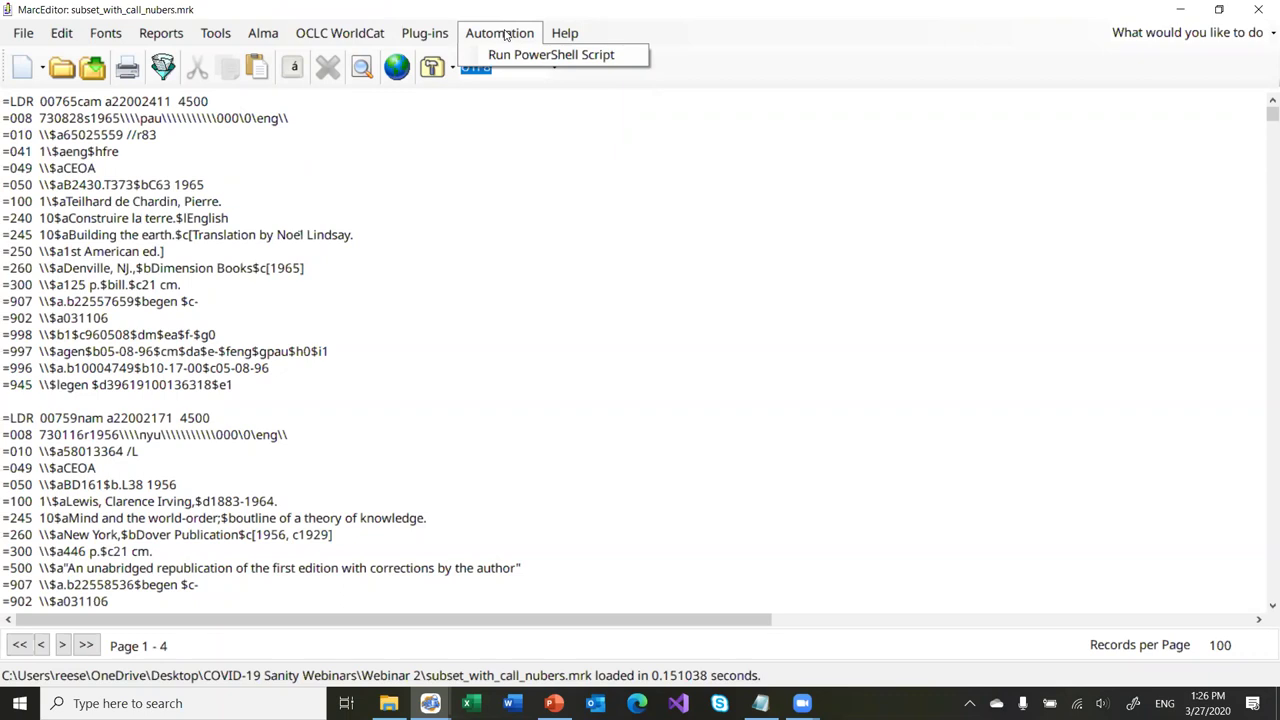
left_click(313, 252)
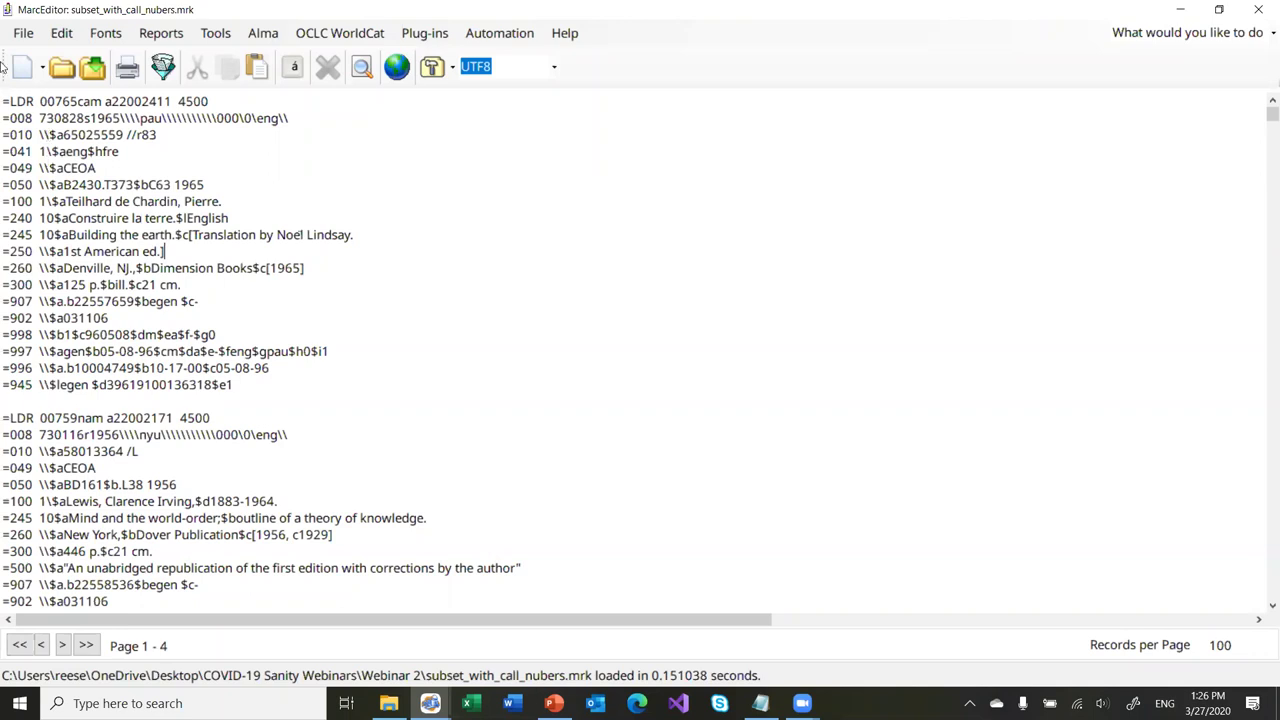
Open Select Records for Edit, set the display field to 041$h, and import the records from the current file
left_click(23, 33)
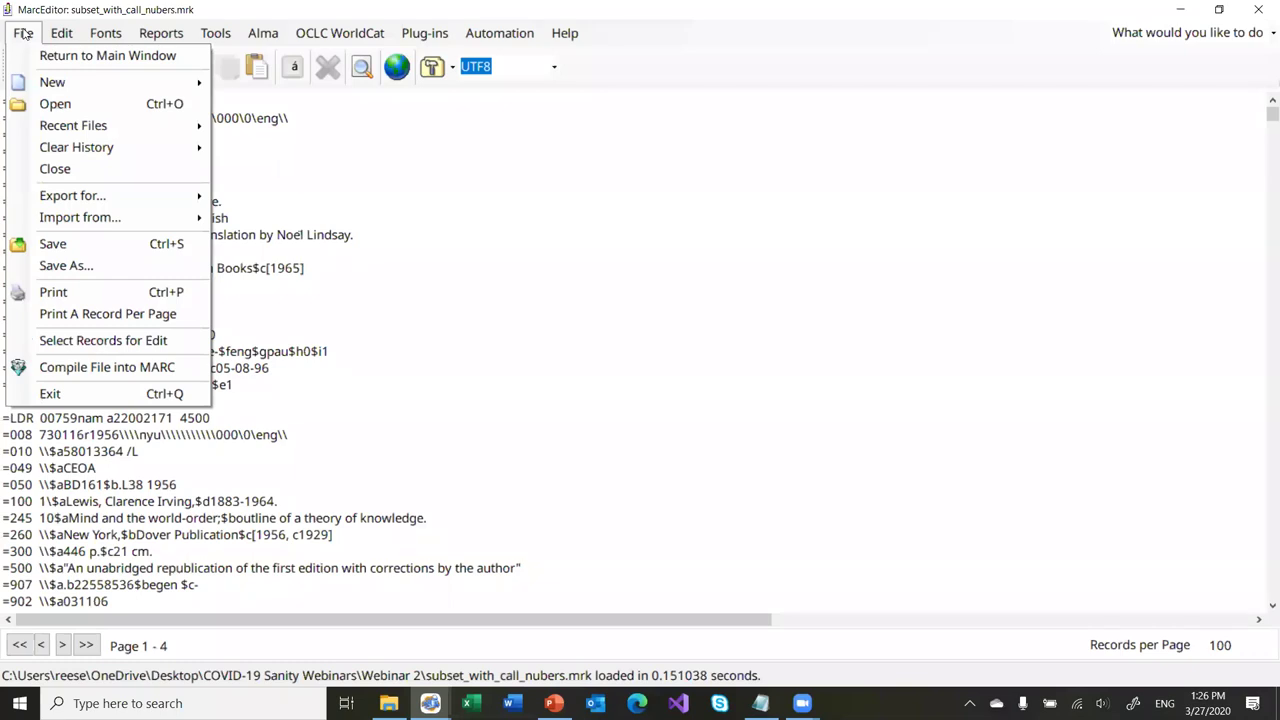
left_click(121, 341)
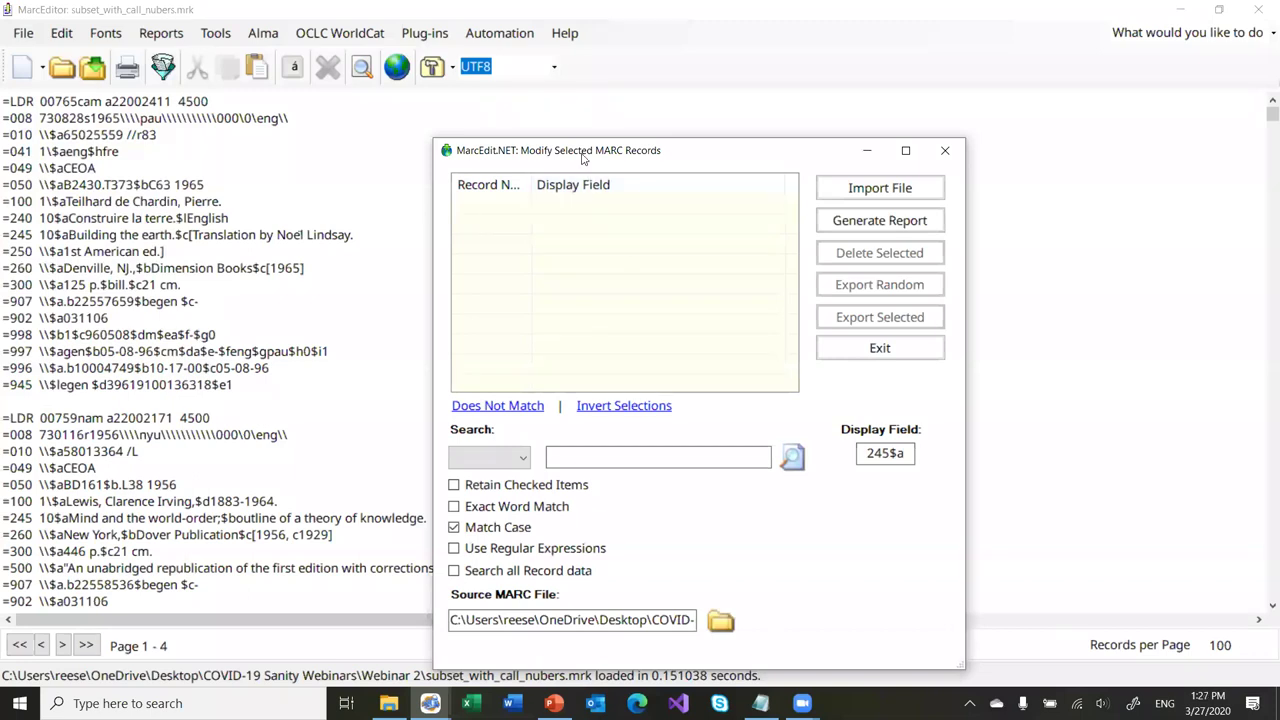
left_click_drag(583, 157, 530, 97)
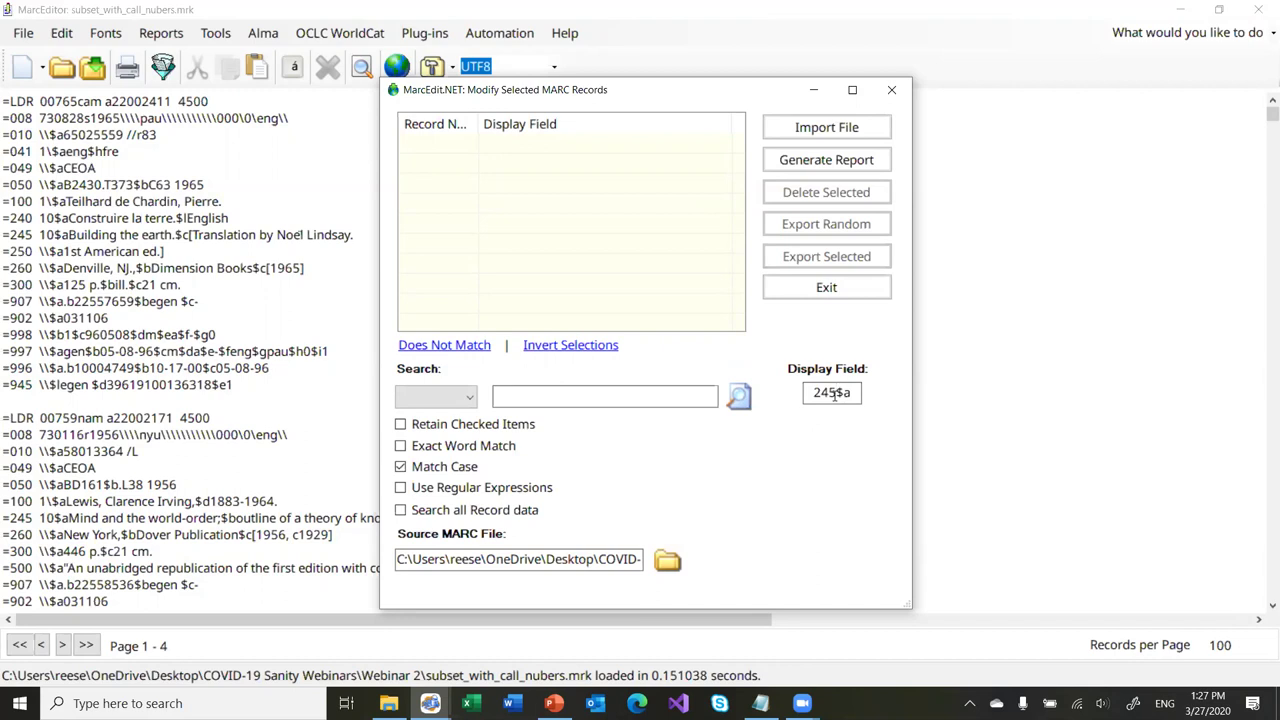
left_click_drag(852, 394, 808, 398)
type("041$h")
left_click(830, 129)
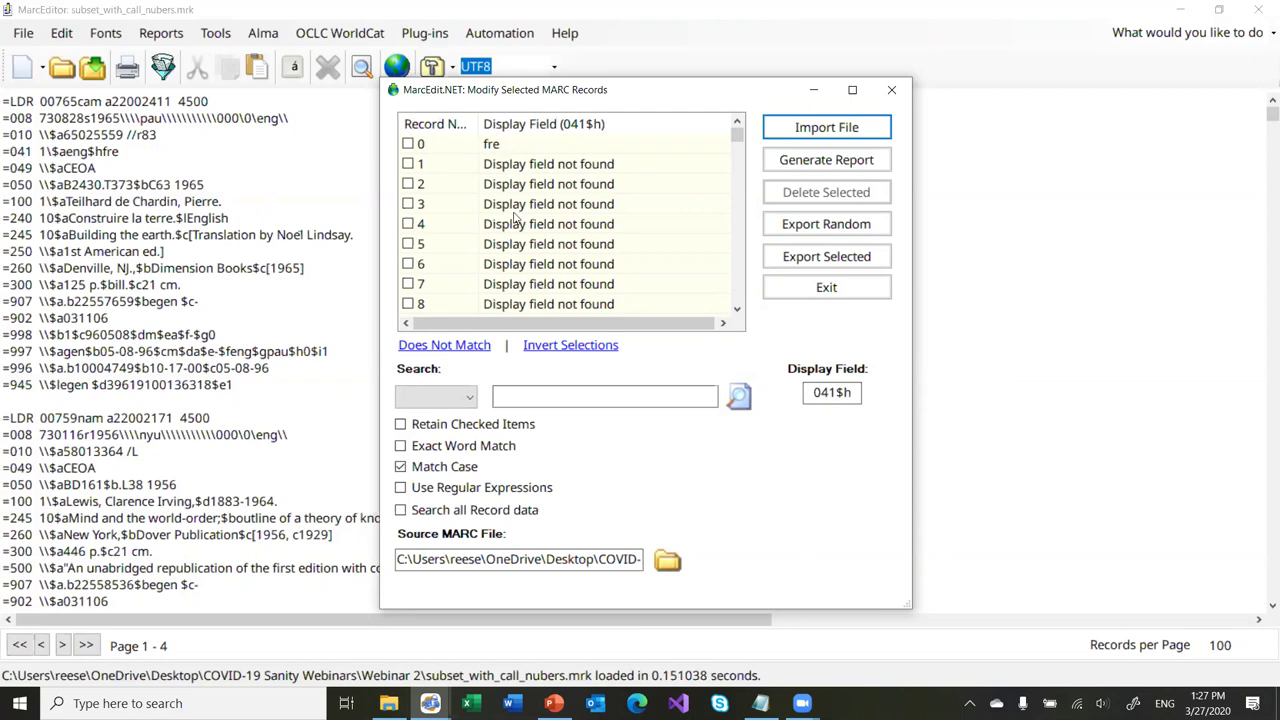
Check off the records matching a search for "display field not found", with Match Case turned off
left_click(530, 399)
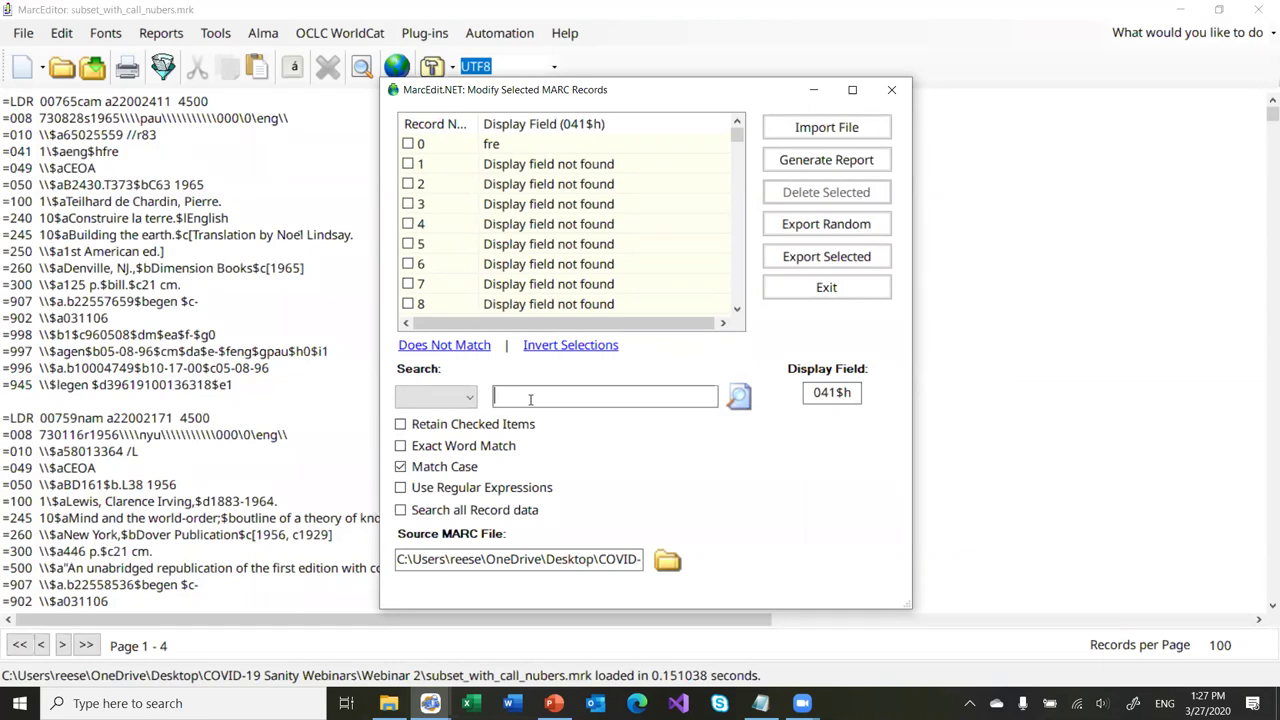
left_click(445, 345)
left_click(688, 404)
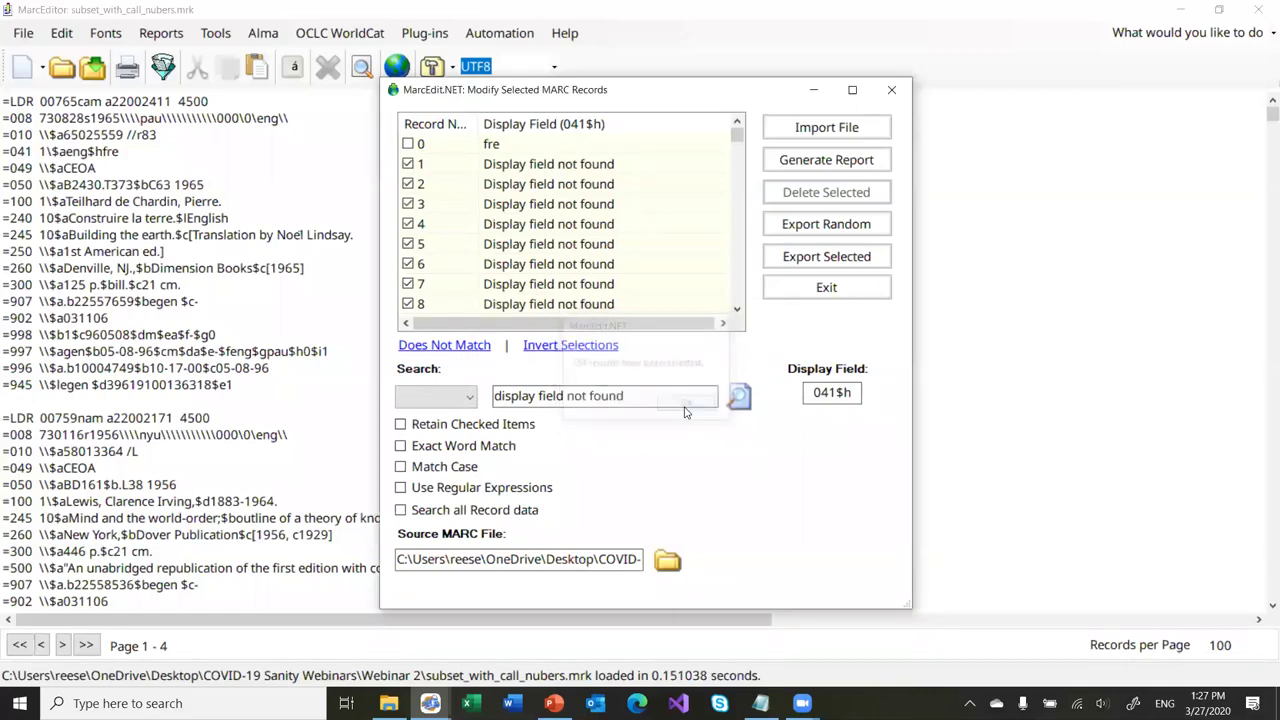
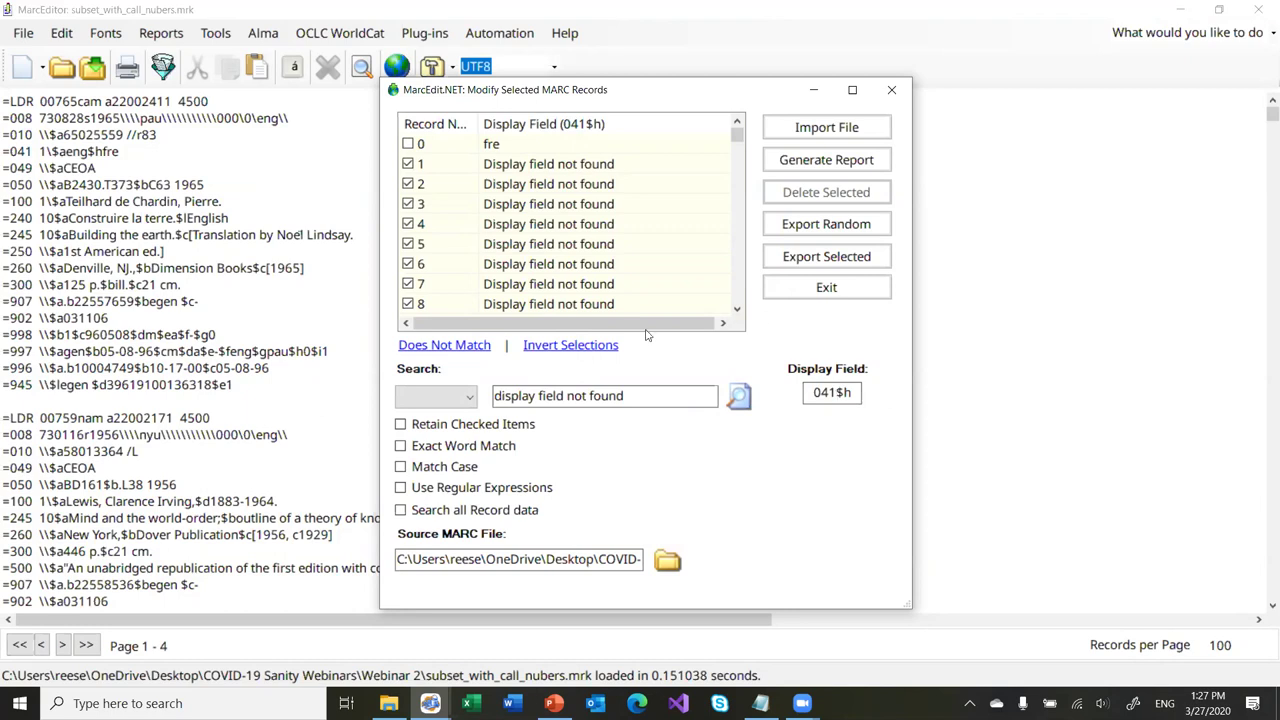
Invert the current record selection, and check off the records matching a search for "fre"
left_click(599, 345)
left_click(657, 392)
left_click_drag(657, 392, 485, 400)
type("fre")
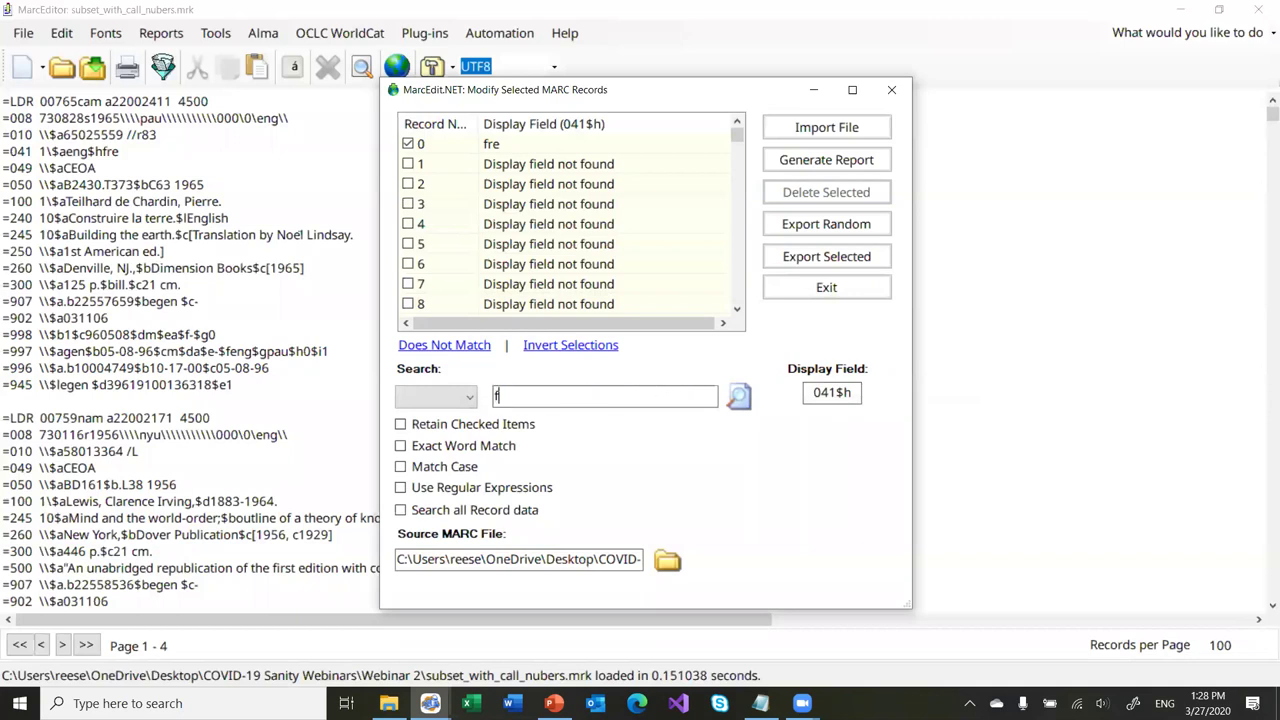
left_click(737, 398)
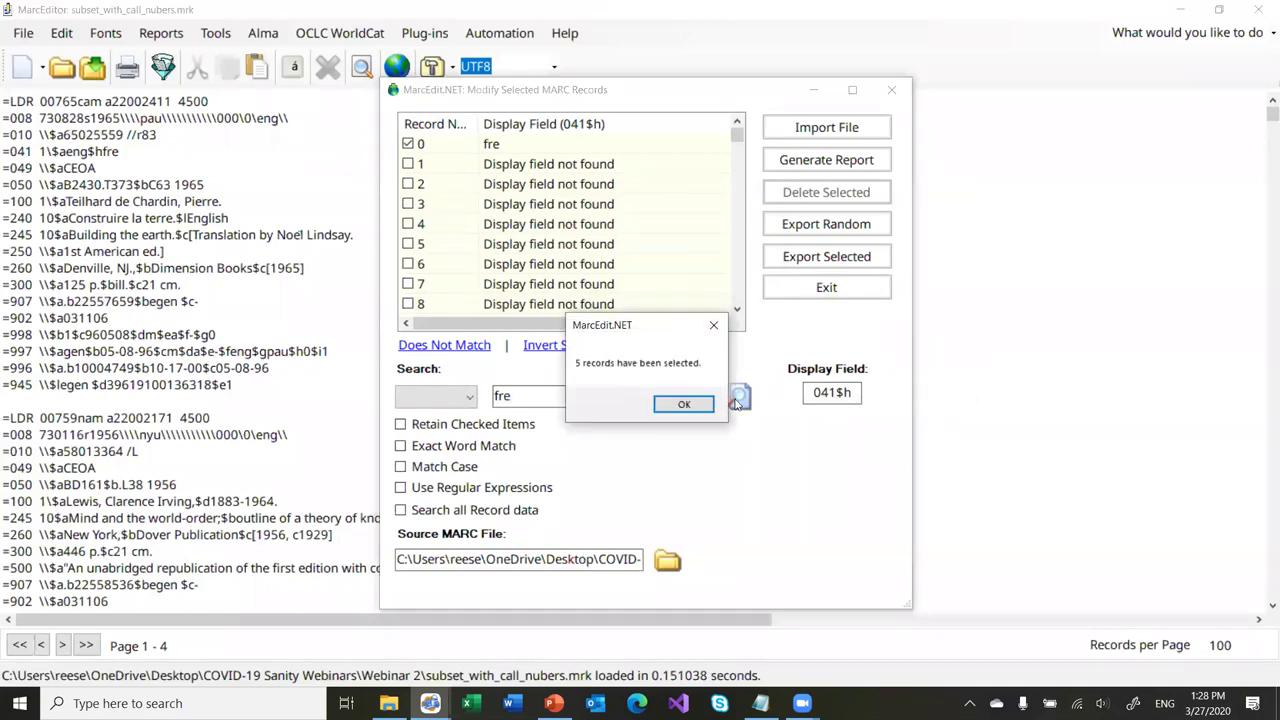
left_click(678, 404)
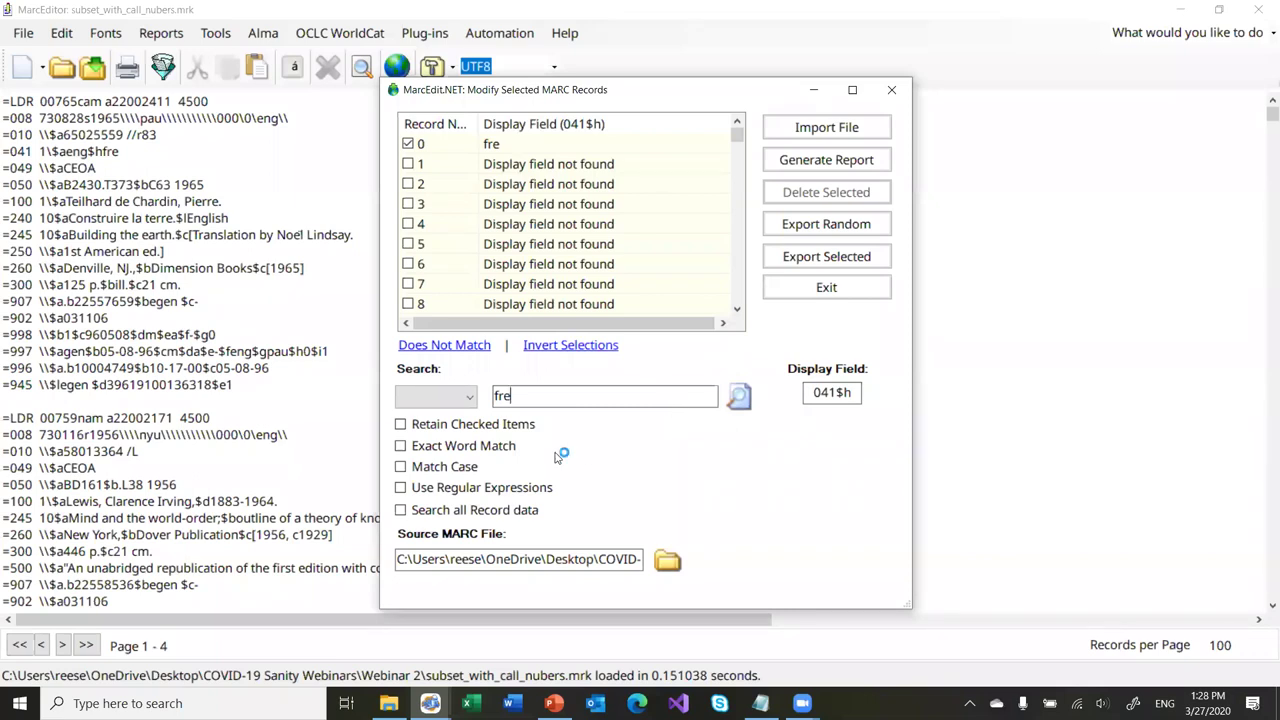
Turn on Retain Checked Items and add any records matching a search for "ger" to the selection
left_click(459, 428)
left_click(533, 401)
type("ger")
left_click(744, 405)
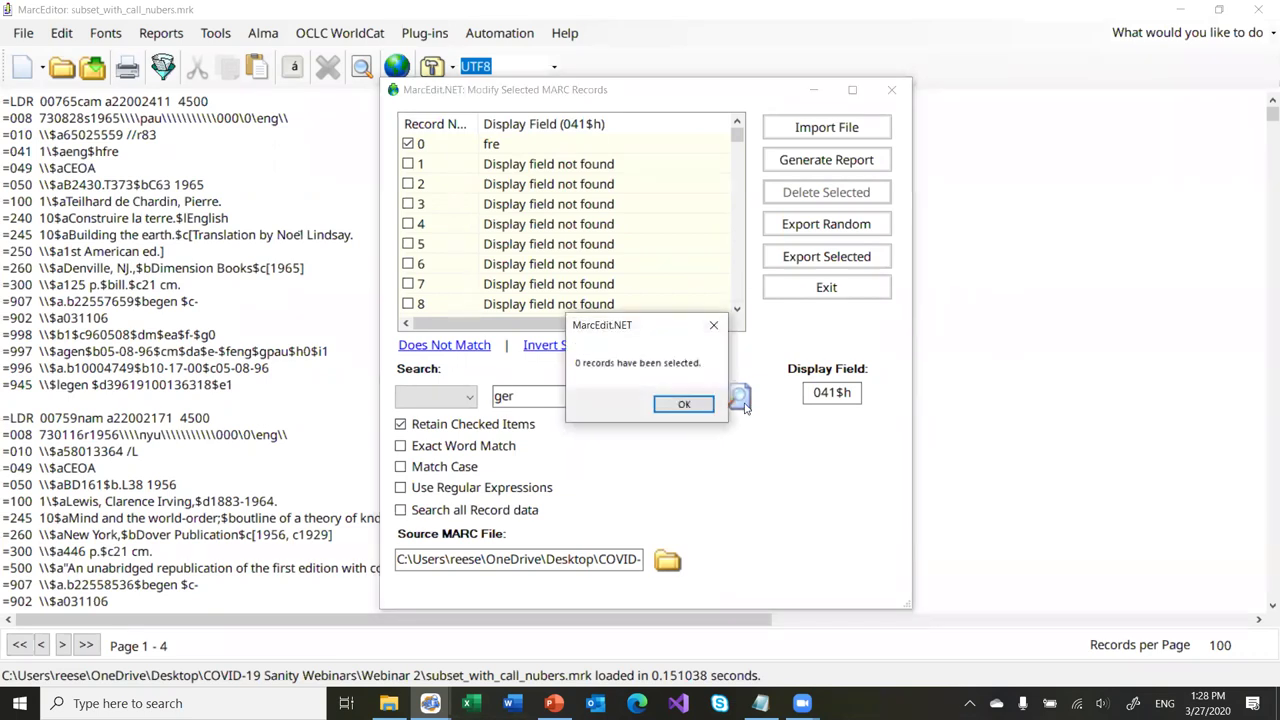
left_click(684, 404)
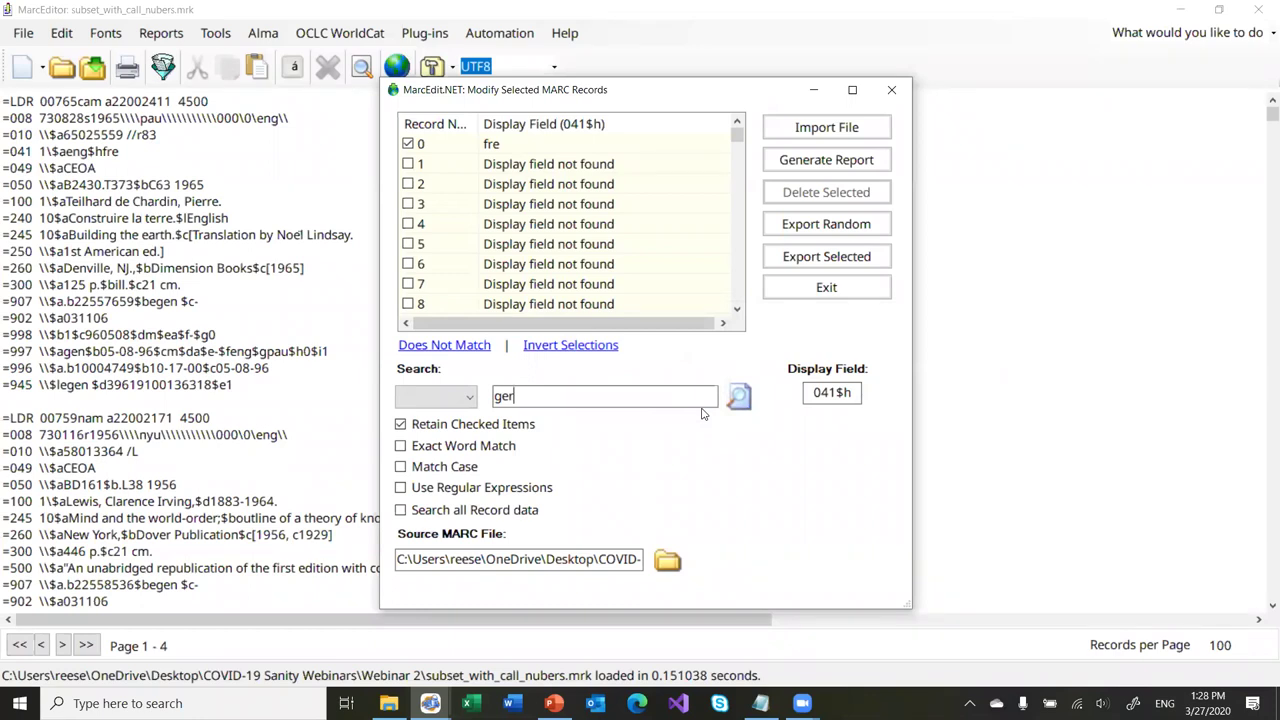
Turn on Search all Record data, and export the selected records into the editor
left_click(512, 519)
left_click(789, 258)
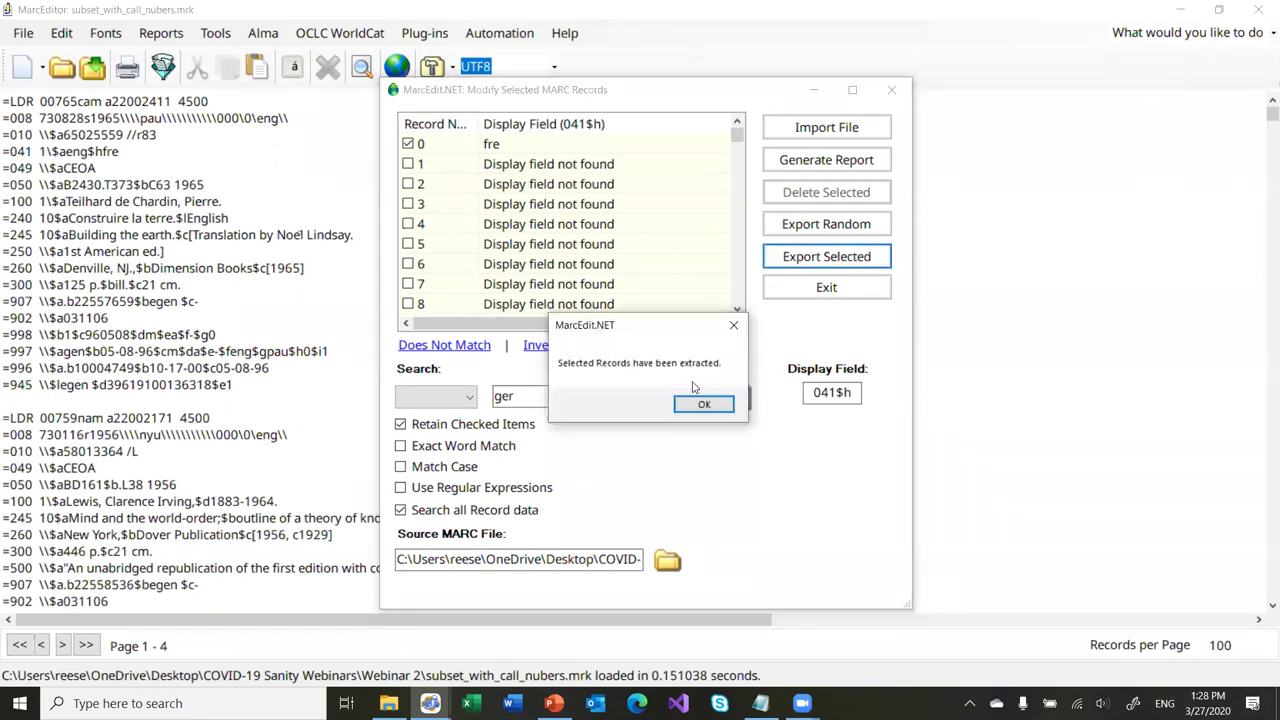
left_click(703, 406)
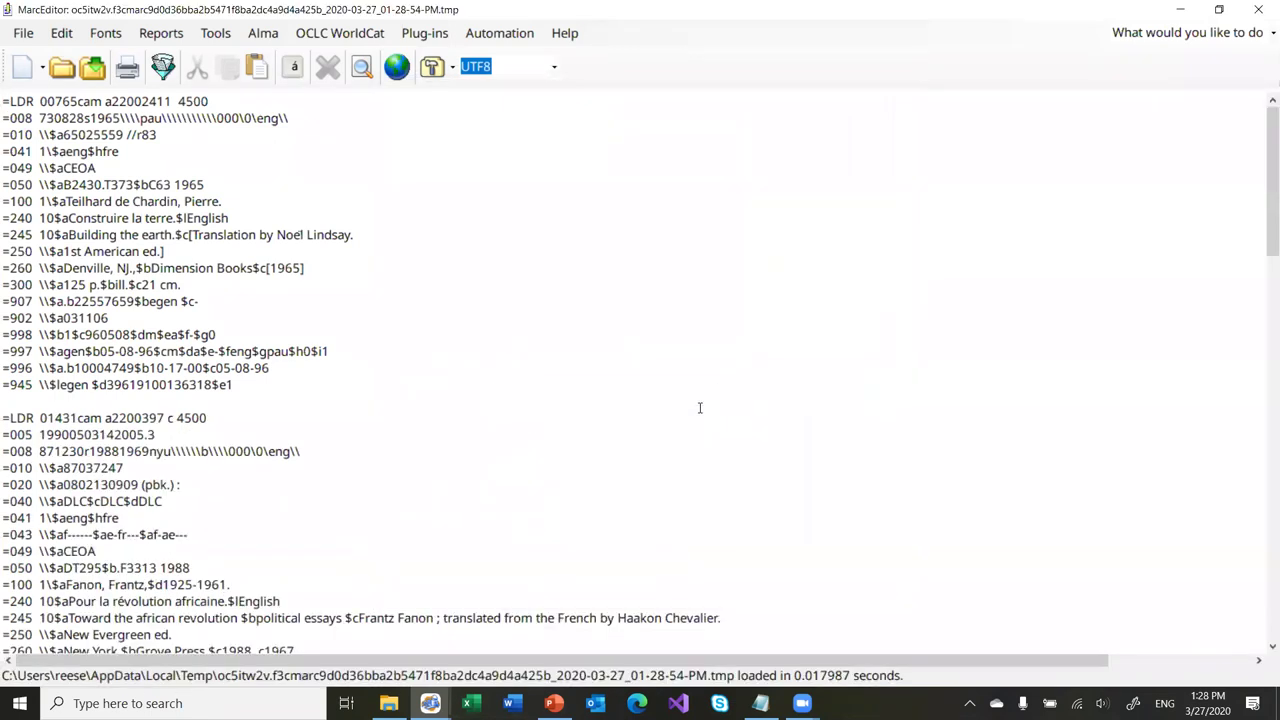
scroll(700, 407, "down", 3)
scroll(700, 407, "down", 20)
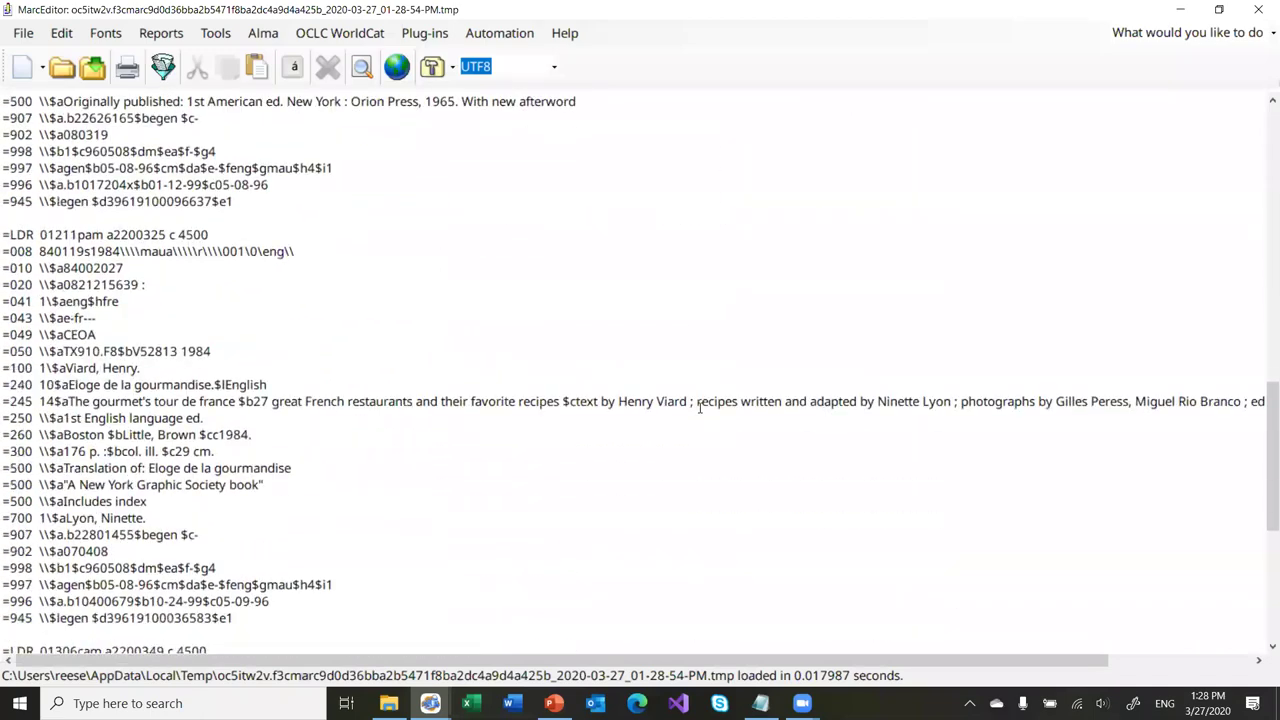
scroll(700, 407, "up", 20)
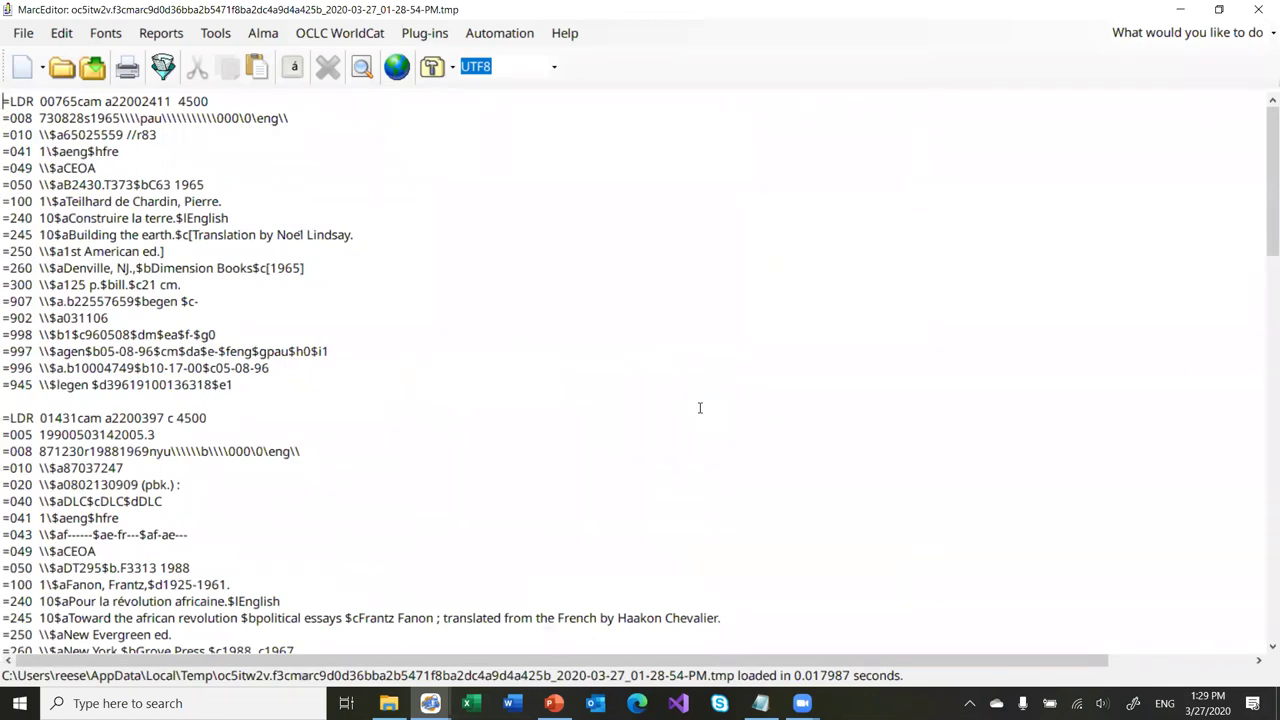
Add a 999 field containing "\\$aAdd for french" to all the extracted records with the Add/Delete Field utility
left_click(215, 33)
left_click(329, 453)
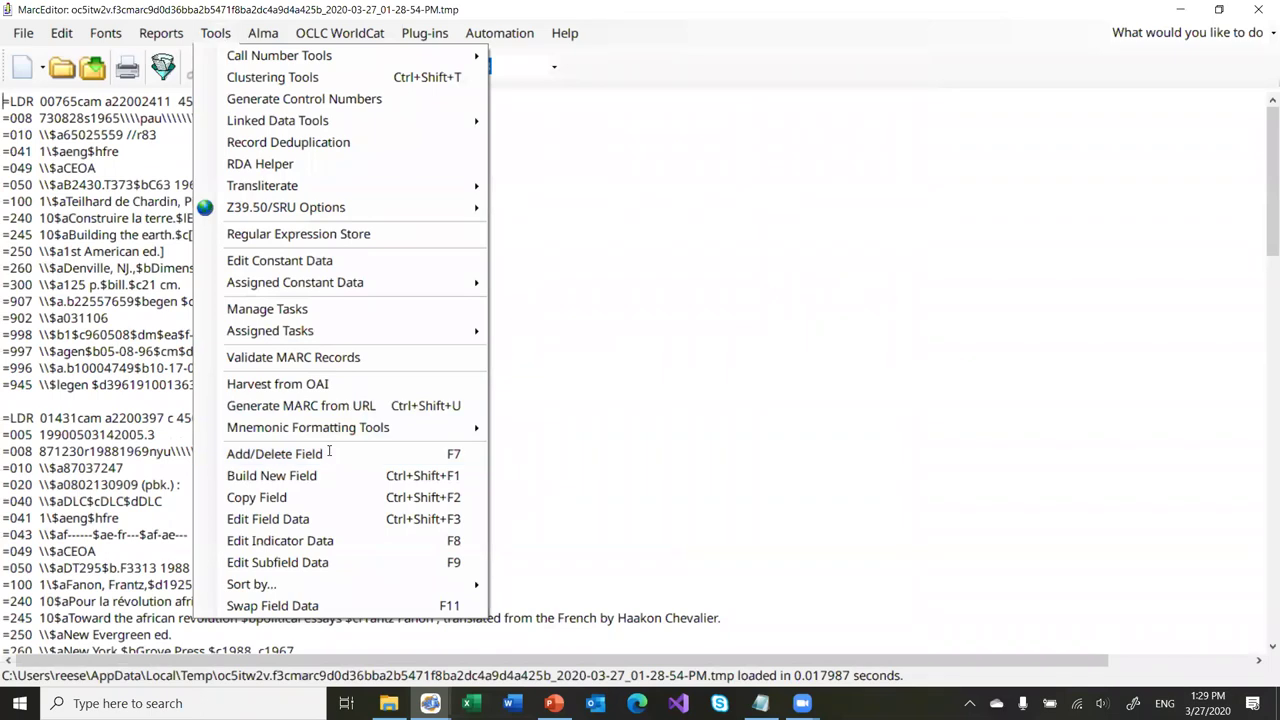
type("999")
key("Tab")
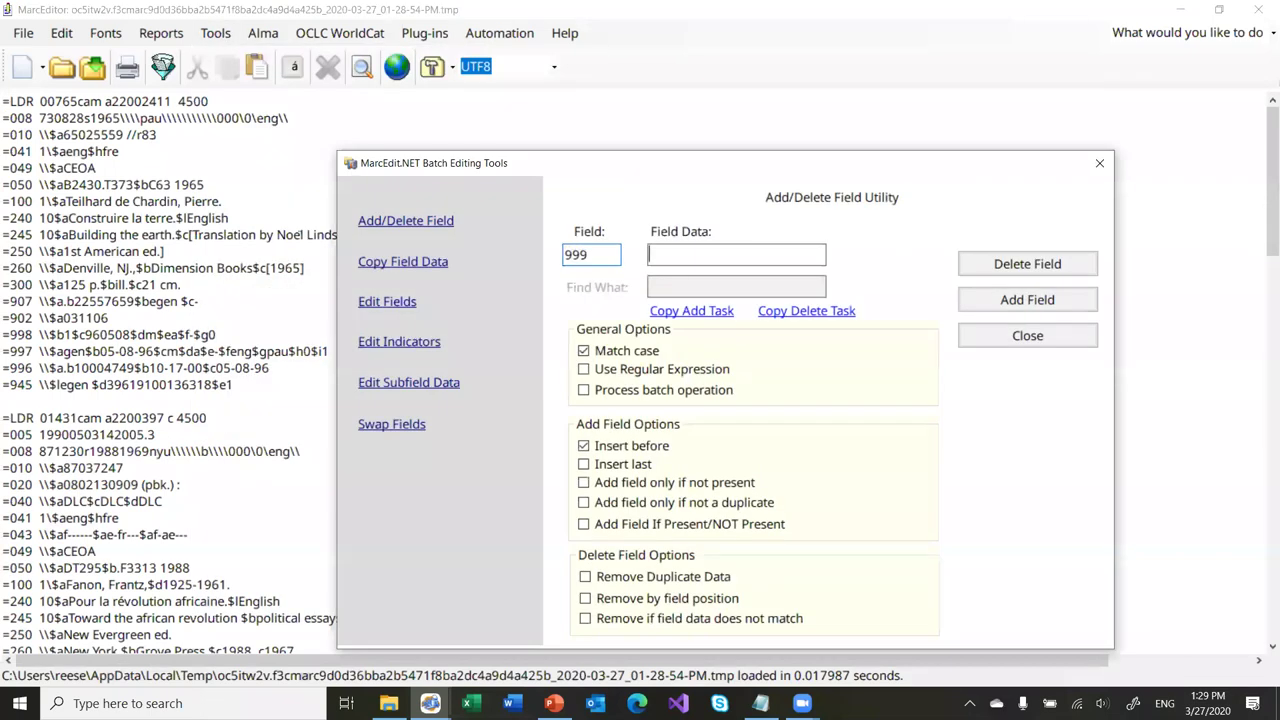
type("\\$Add")
key("BackSpace")
key("BackSpace")
key("BackSpace")
key("BackSpace")
type("aD")
key("BackSpace")
type("Add for french")
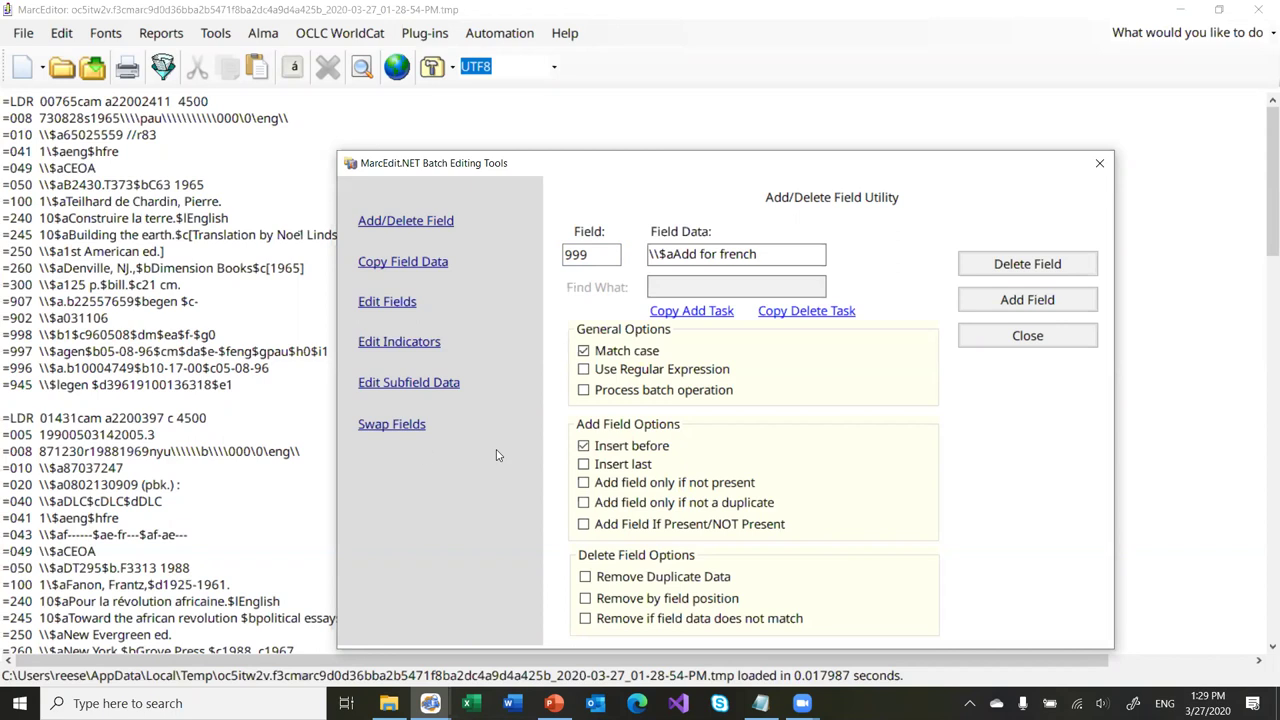
left_click(976, 305)
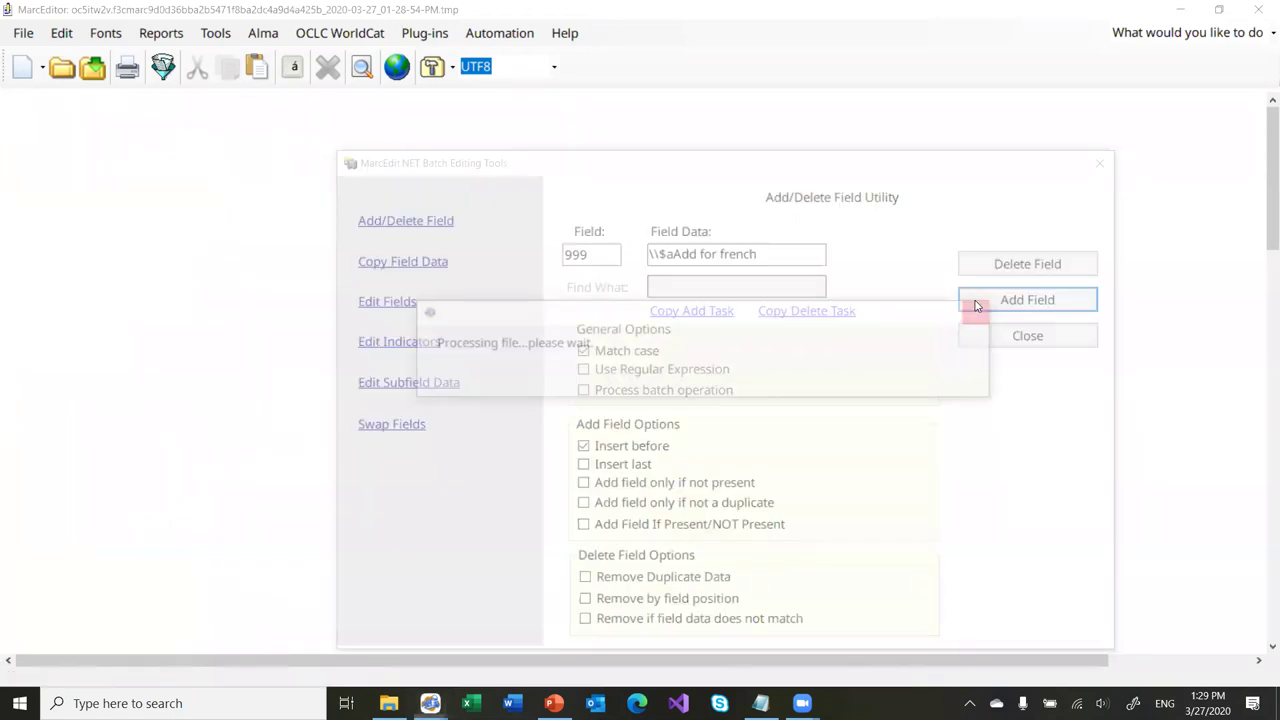
left_click(663, 404)
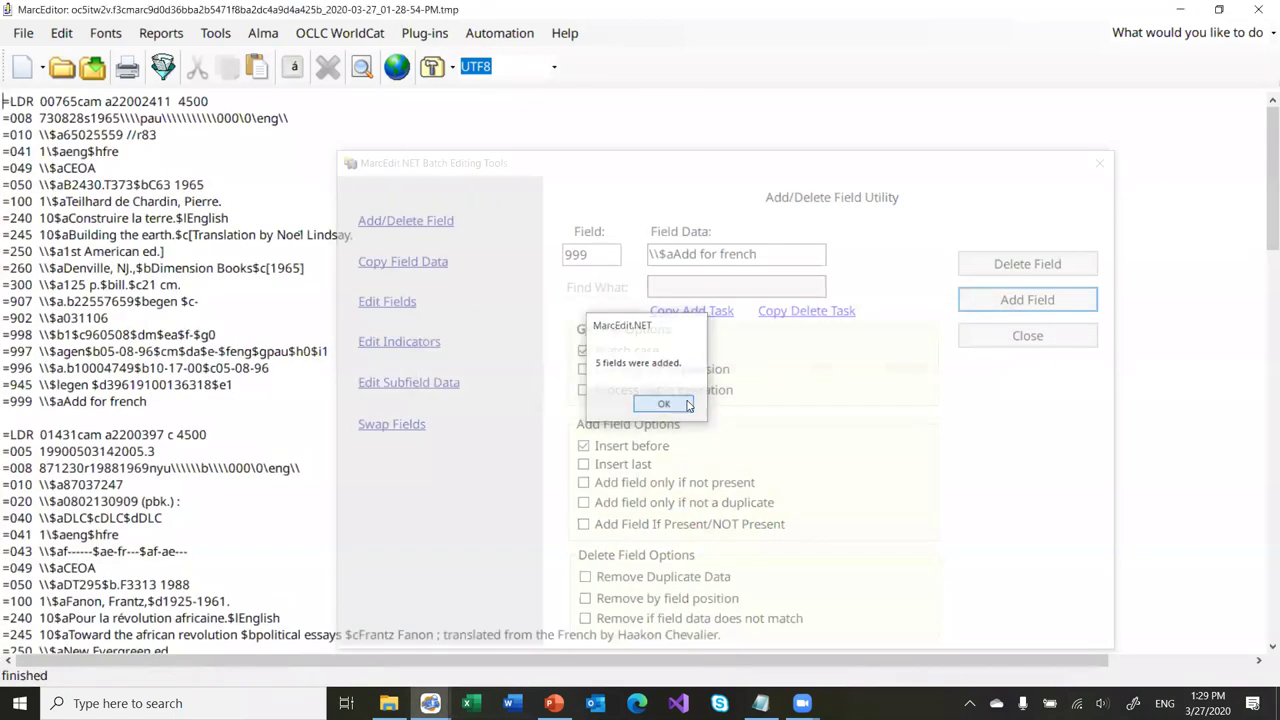
Delete the 996 field from all the extracted records, leaving the field data blank, and close the batch editing tools
left_click(591, 252)
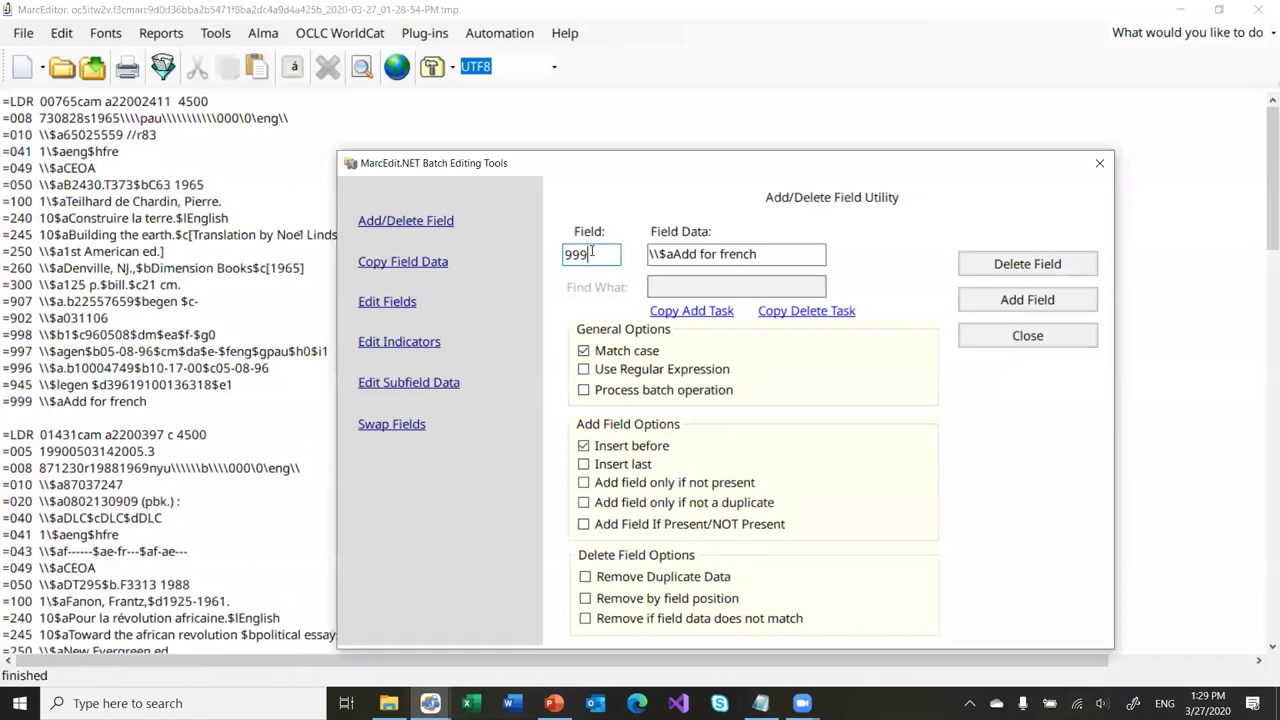
key("BackSpace")
key("BackSpace")
key("BackSpace")
type("996")
key("Tab")
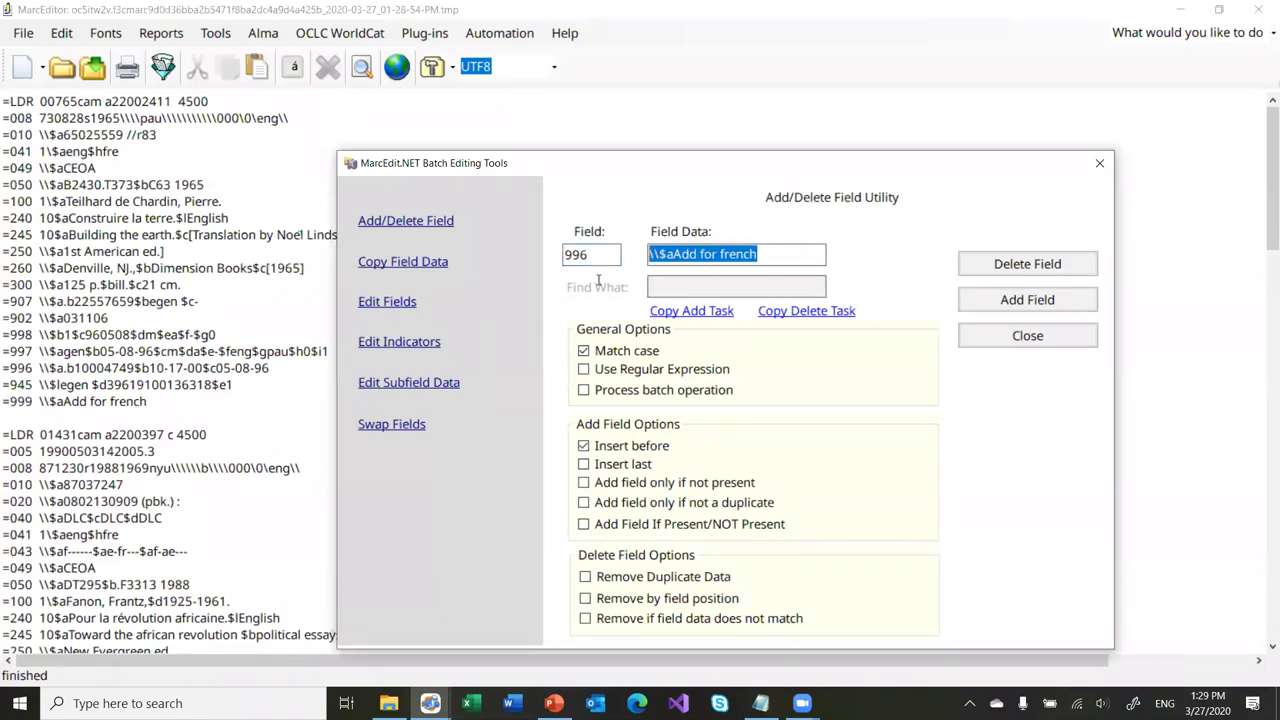
key("BackSpace")
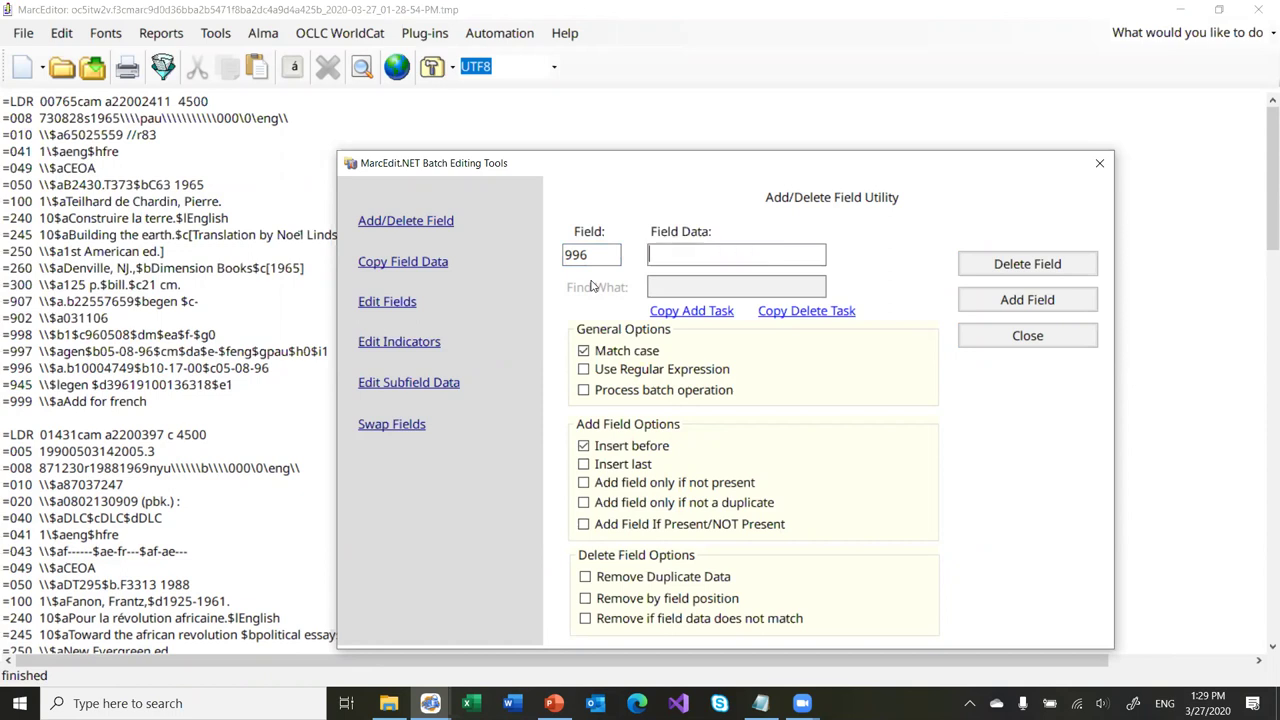
left_click(1003, 266)
left_click(666, 408)
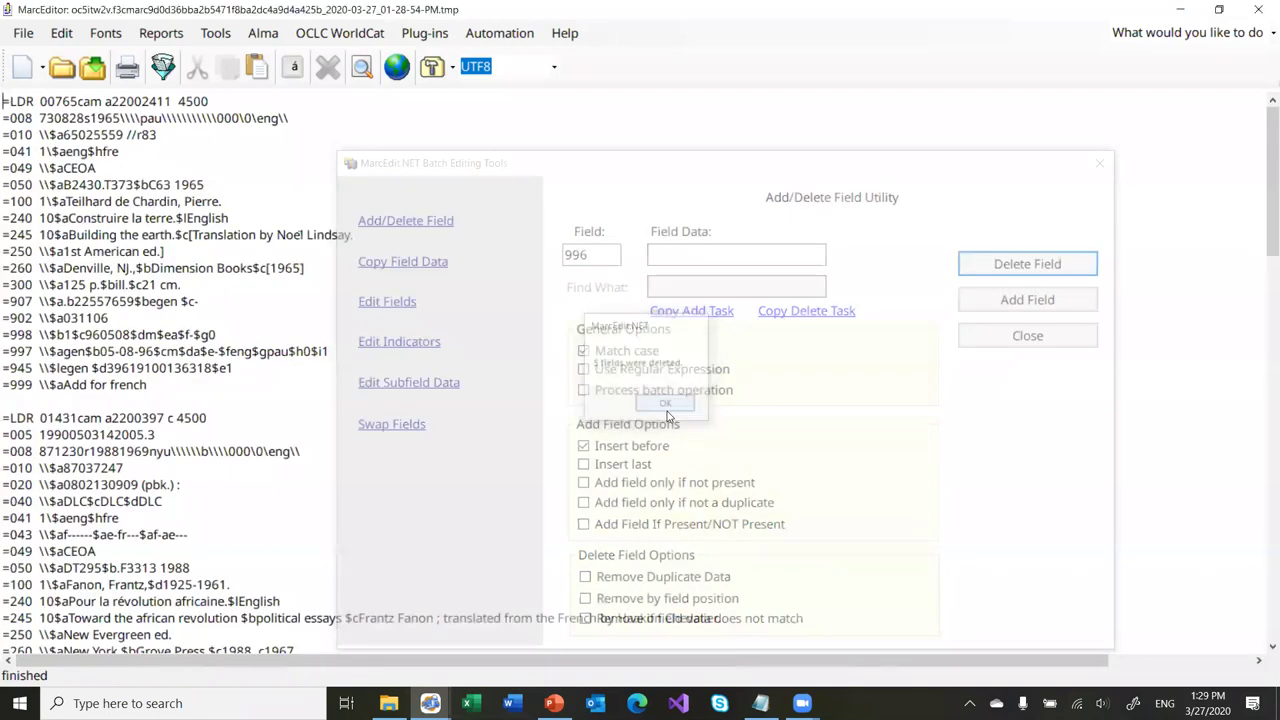
left_click(1007, 335)
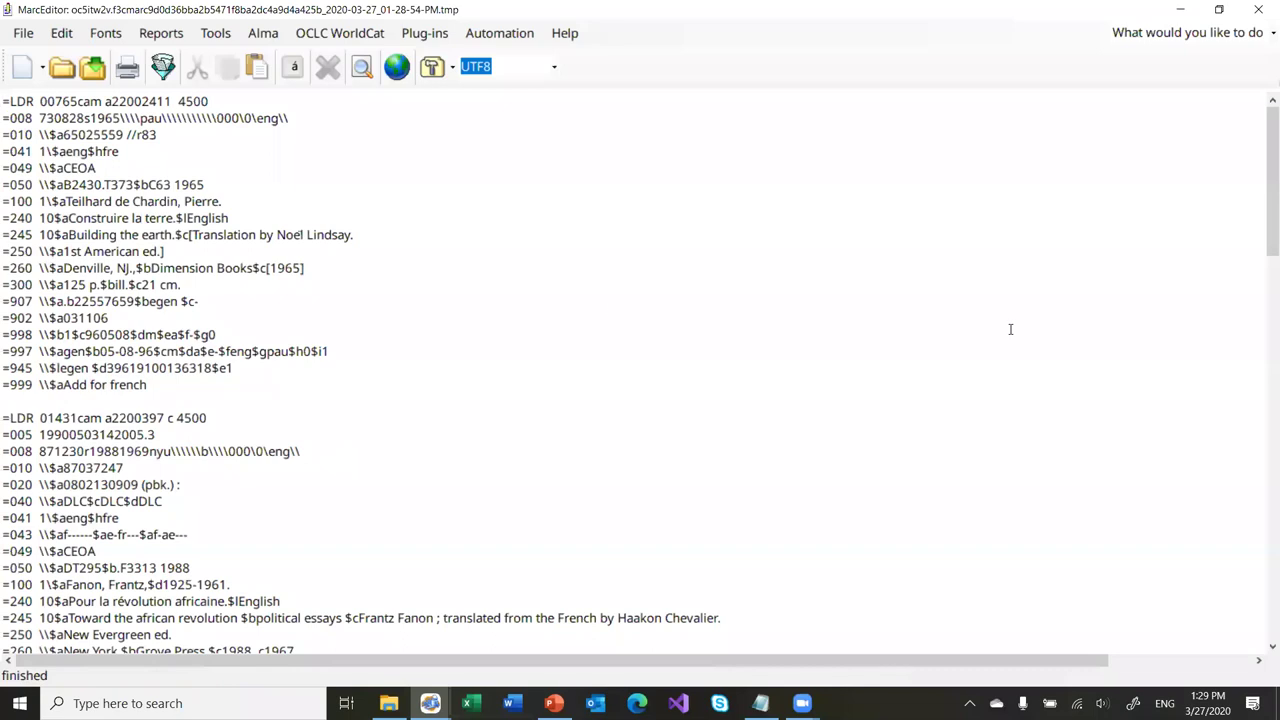
Save the edited extract back to its source file, and reopen subset_with_call_nubers.mrk in MarcEditor
left_click(98, 80)
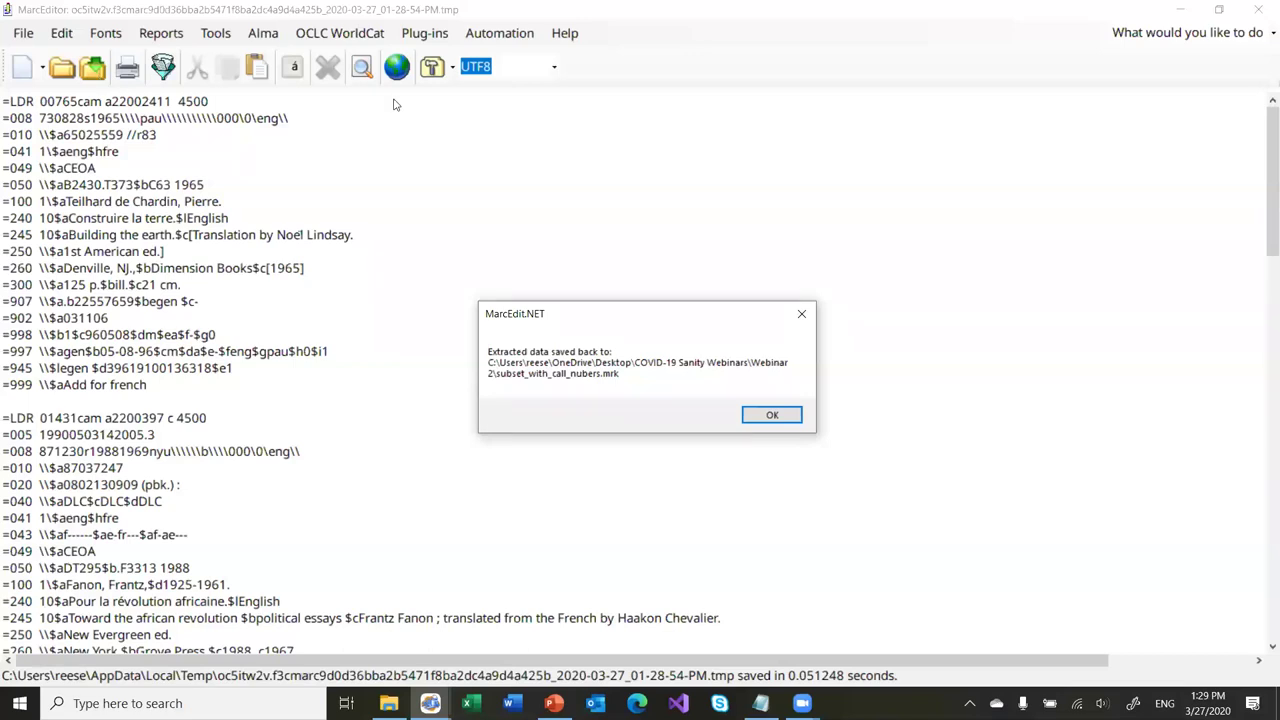
left_click(762, 424)
left_click(506, 447)
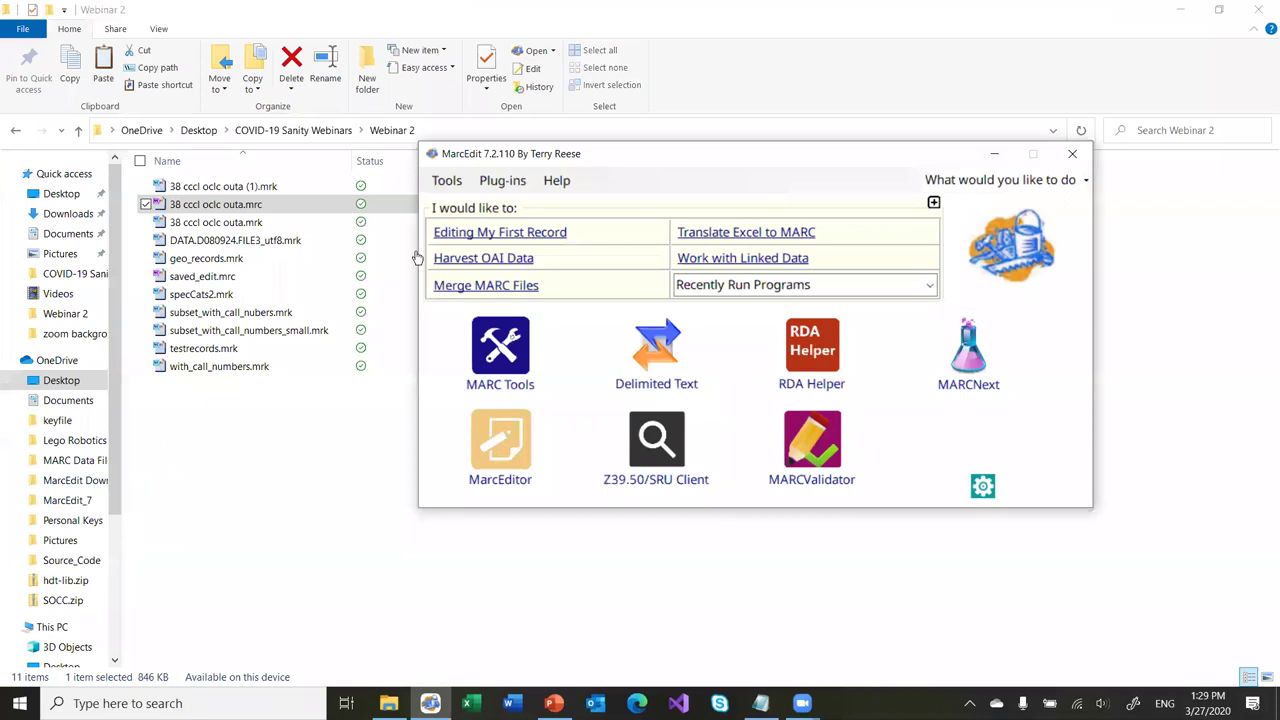
left_click(37, 33)
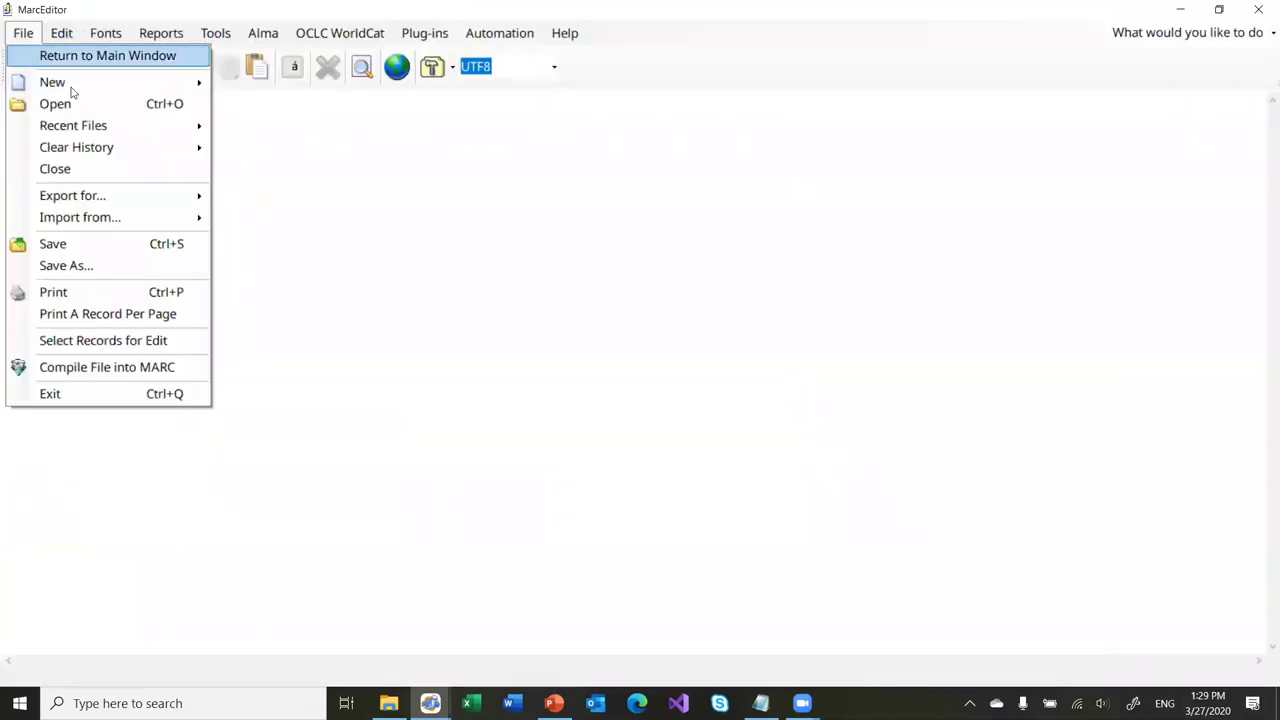
mouse_move(180, 125)
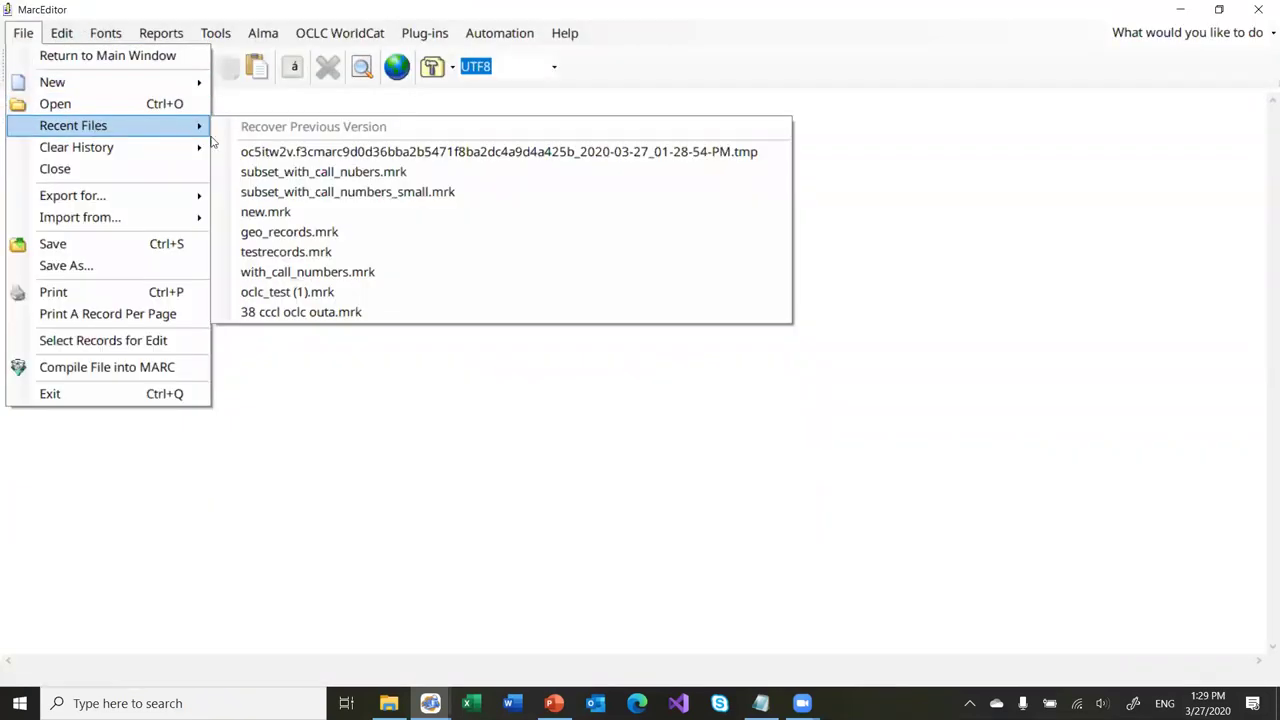
left_click(281, 171)
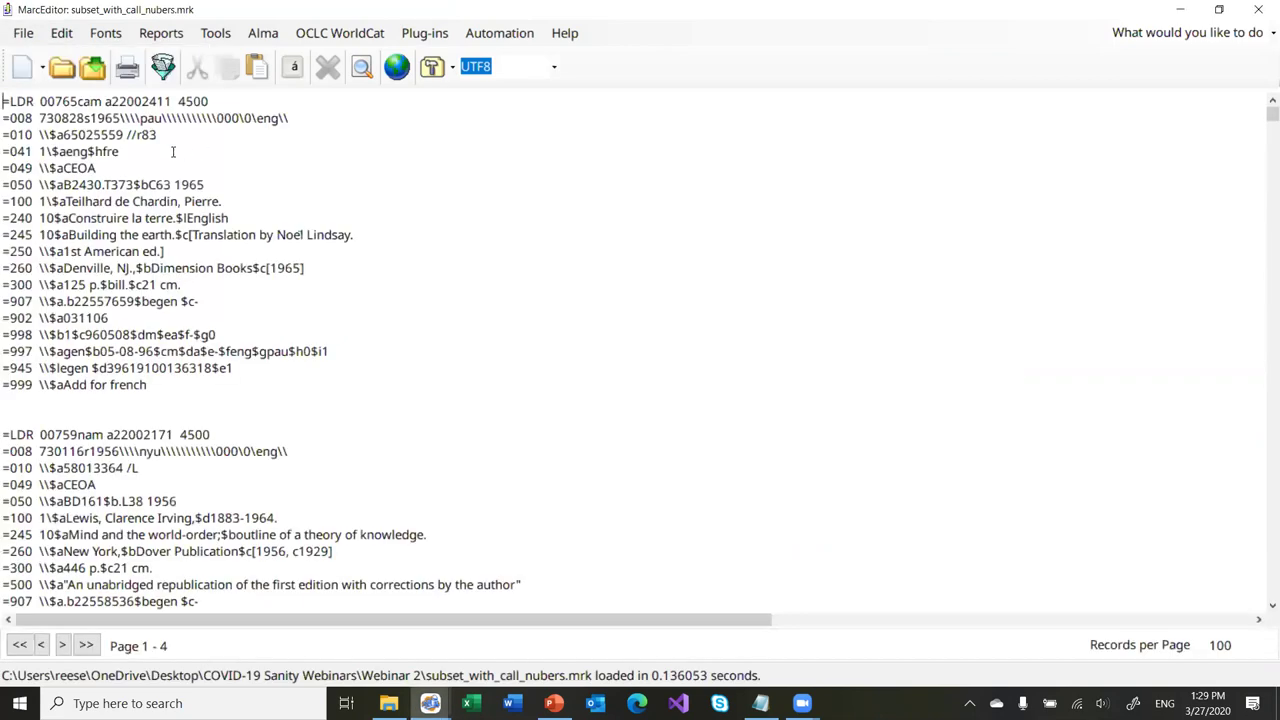
left_click(155, 150)
Open Replace Text and turn on Perform Find/Replace If with the REGEX condition "(=041.*\$hfre)"
left_click(76, 35)
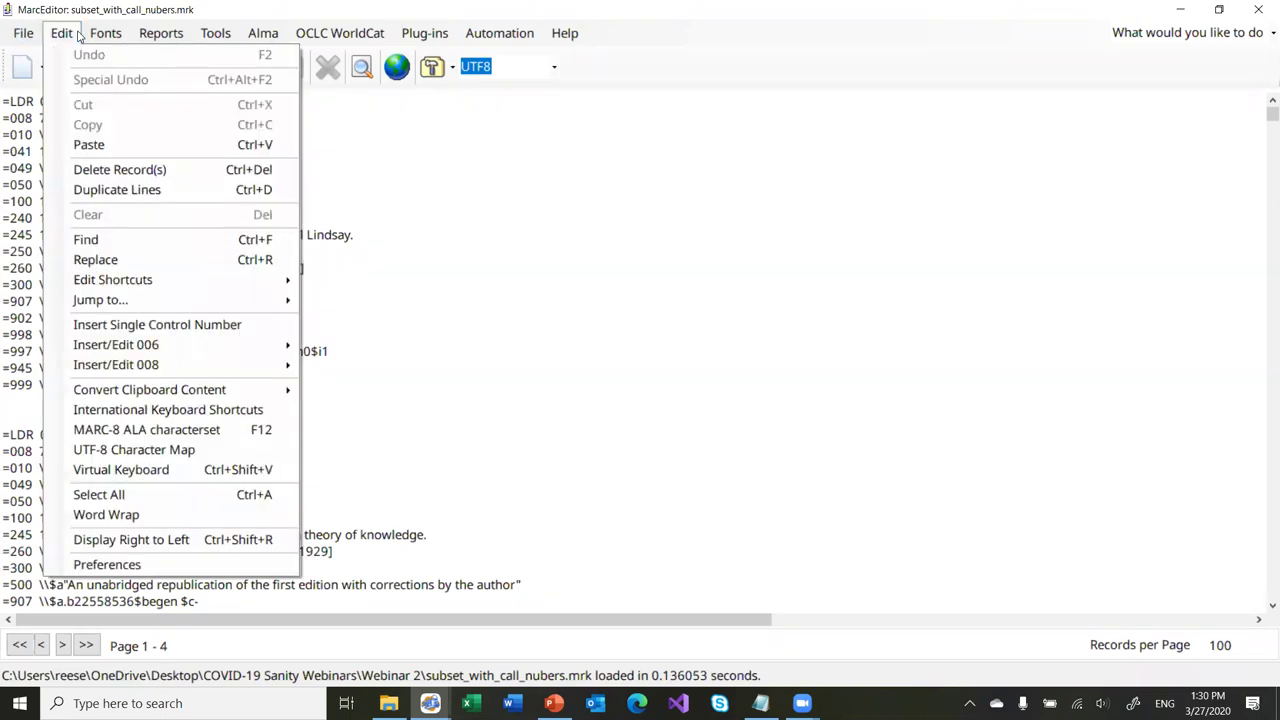
left_click(156, 257)
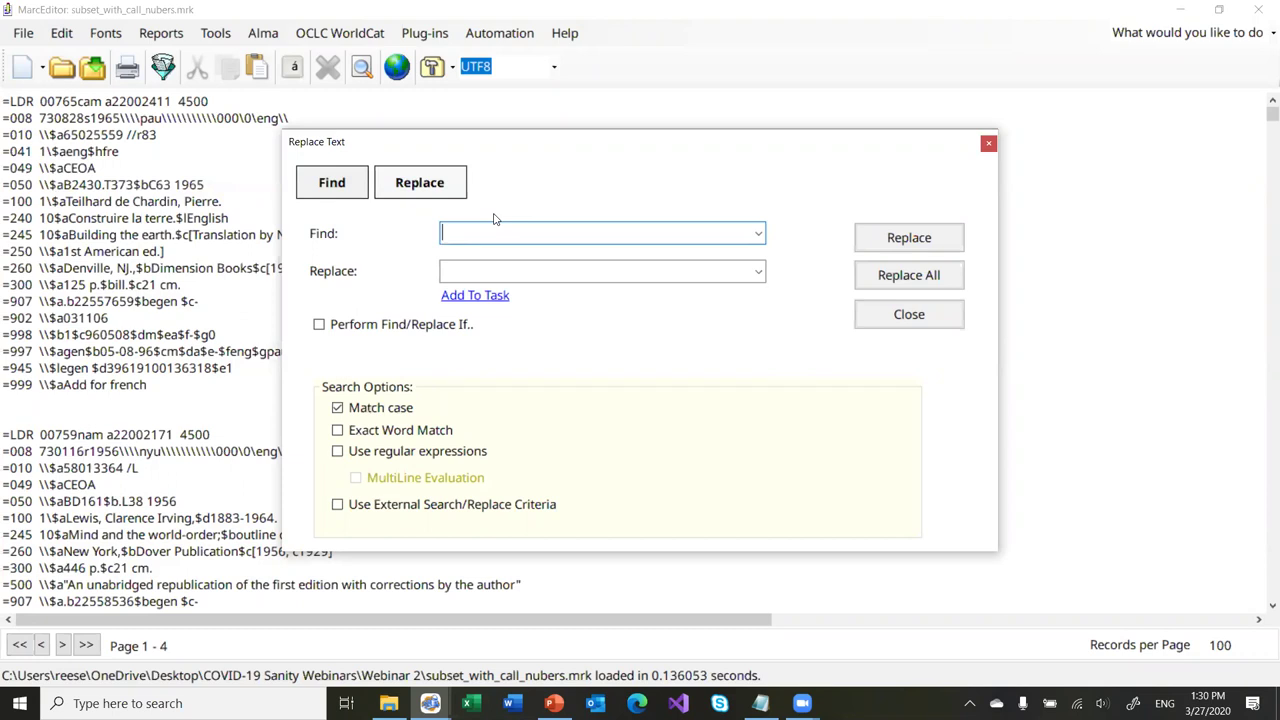
left_click(390, 325)
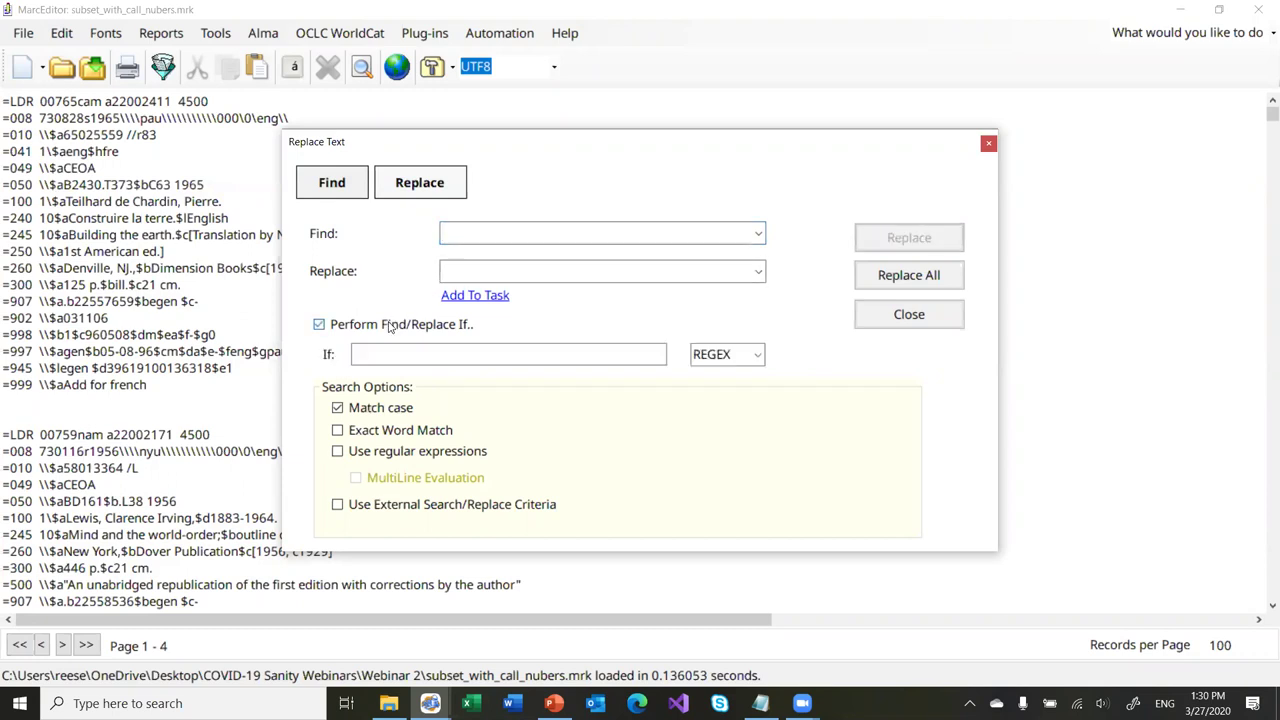
left_click(590, 268)
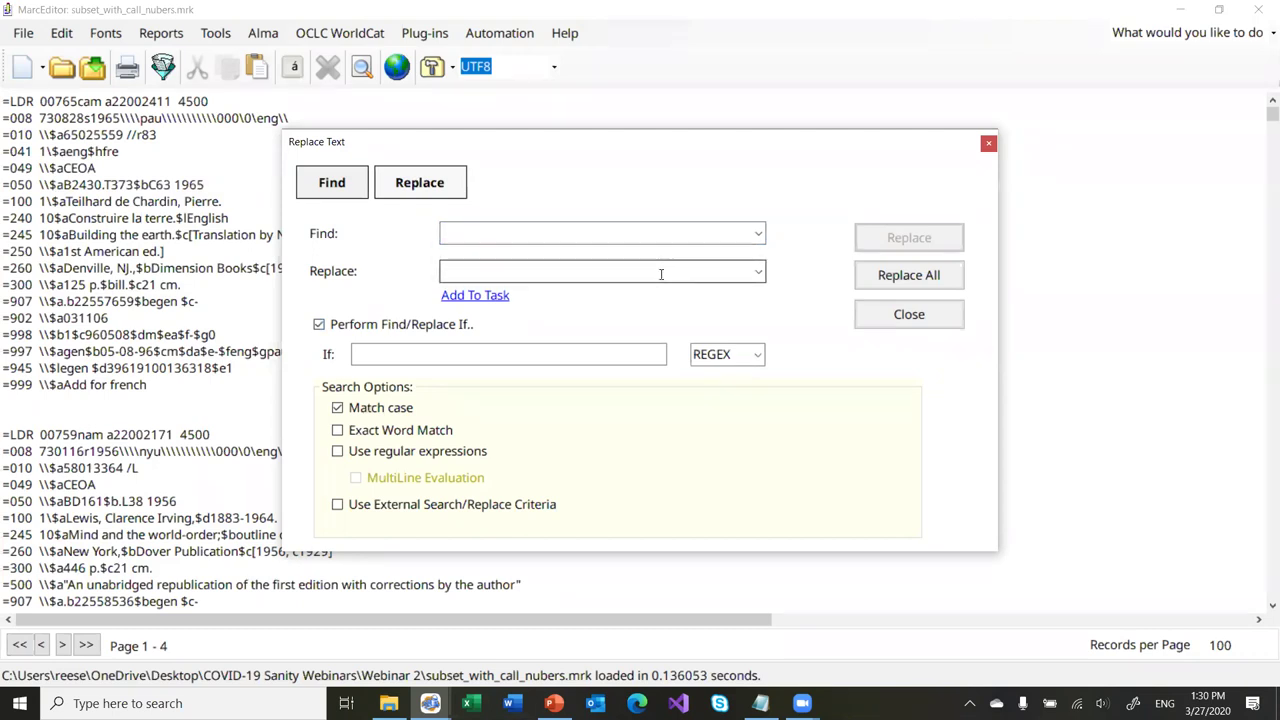
left_click(533, 355)
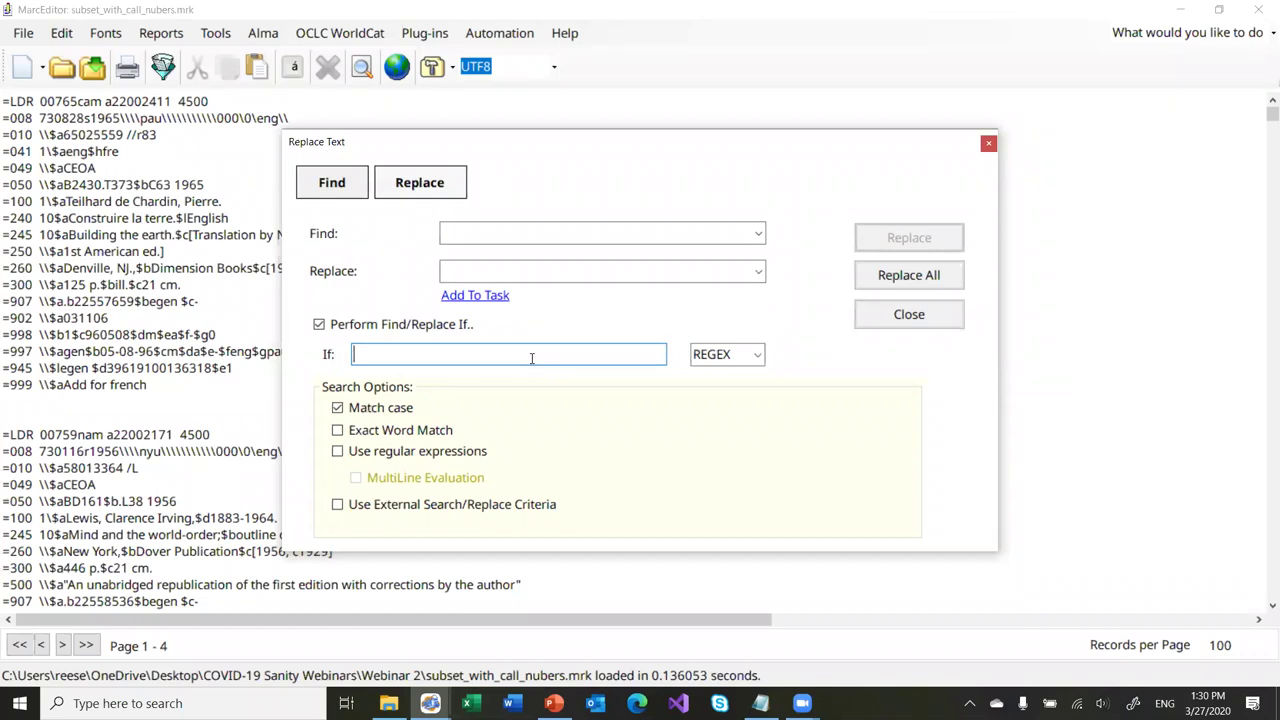
type("(=041.*\\$hfre)")
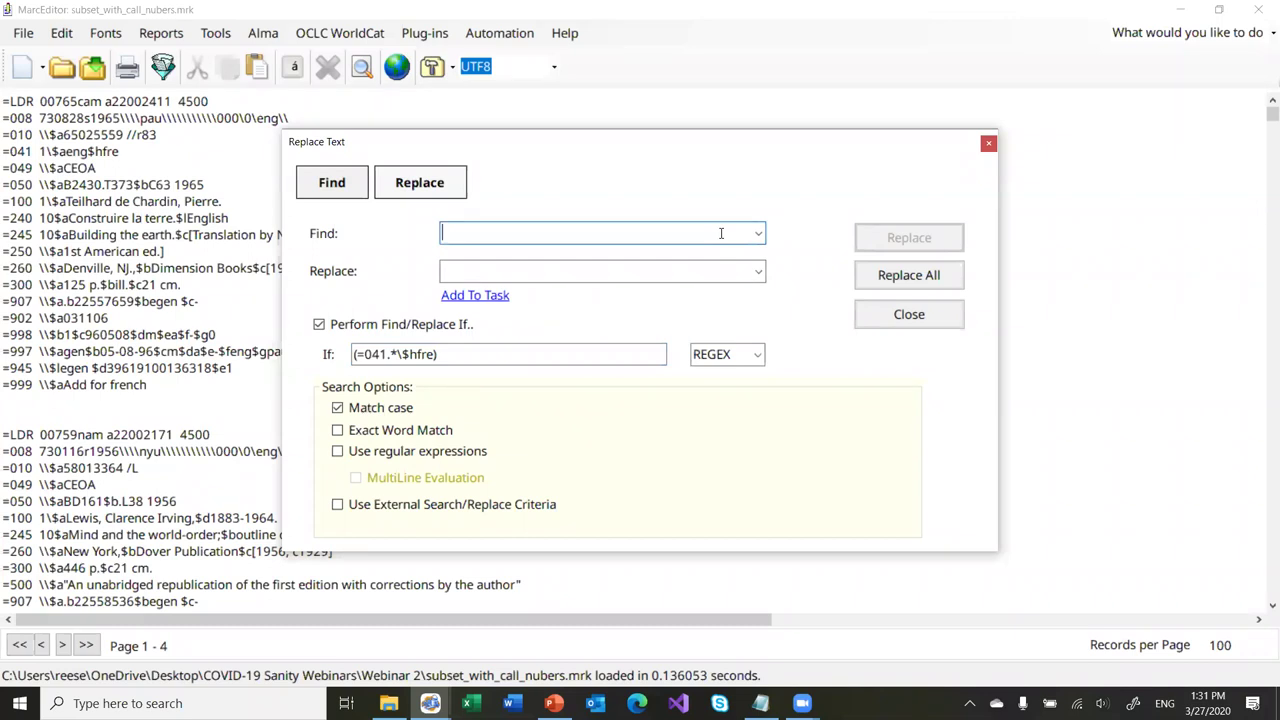
Set the find pattern to "(=049.*\$aCEOA)" and the replacement to "$1 This was added to the End"
type("(=049.*\\$aCEOA)")
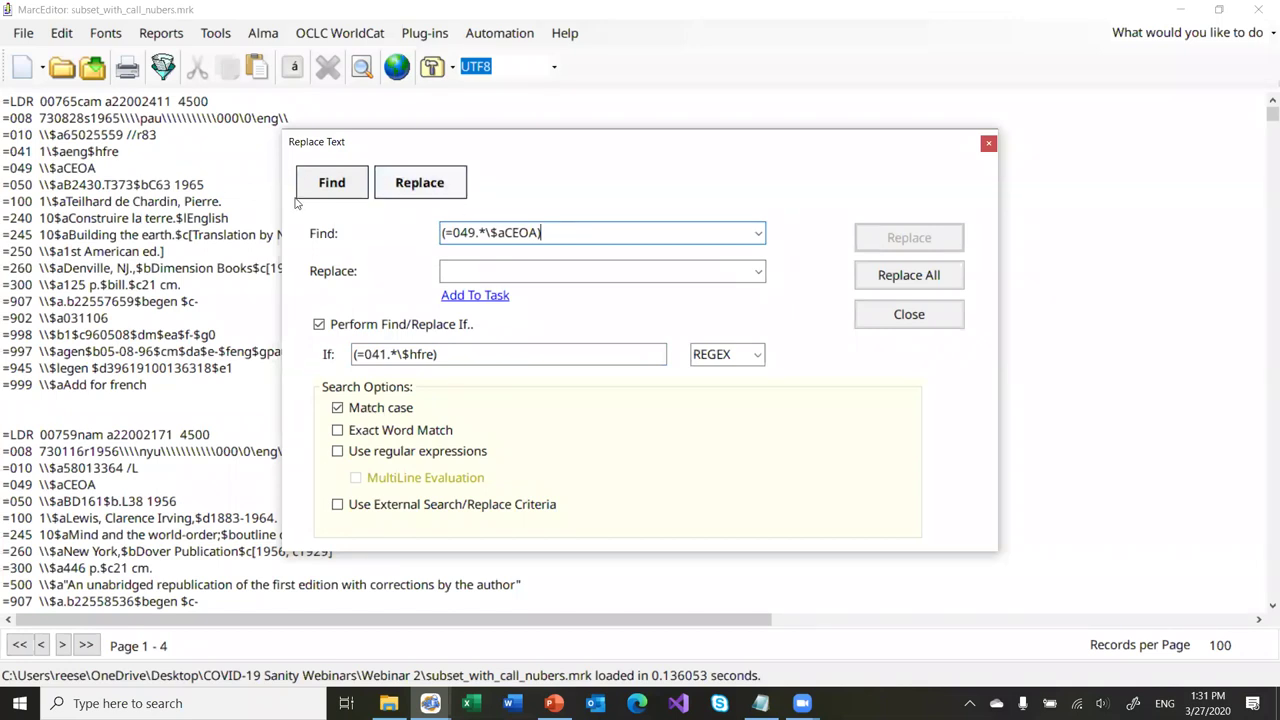
left_click(484, 273)
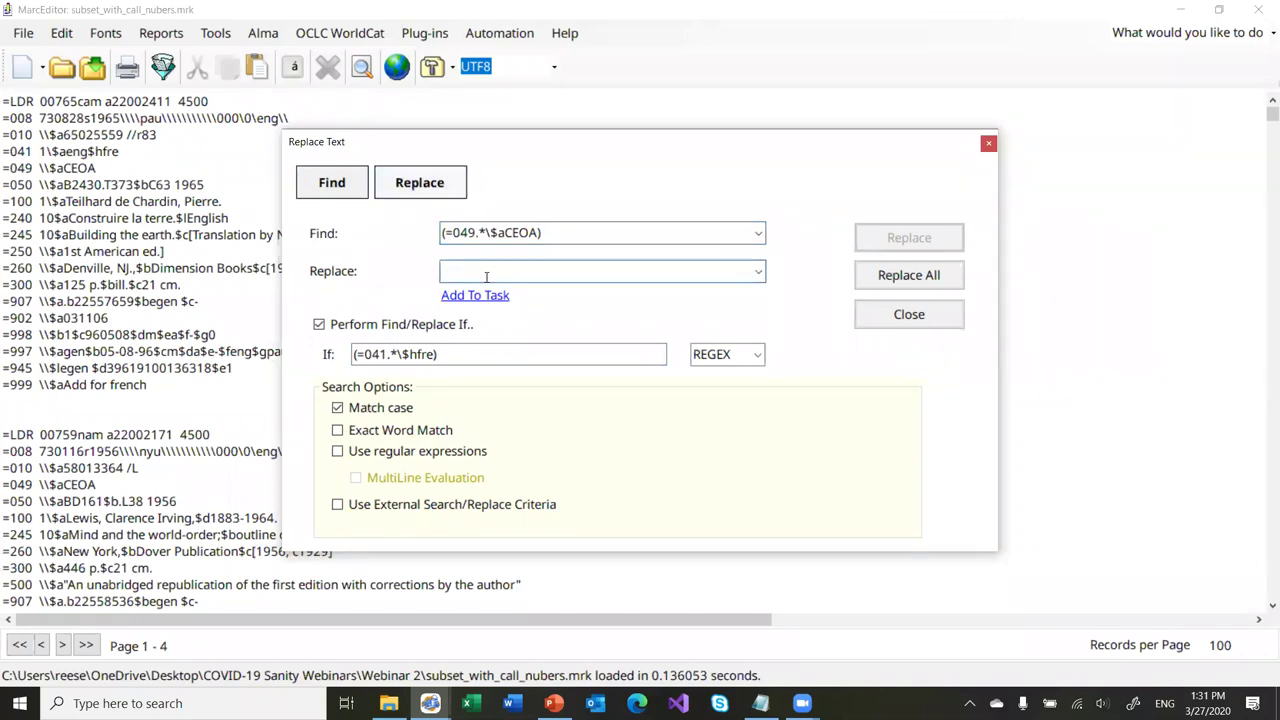
type("$1 This was added to the Edn")
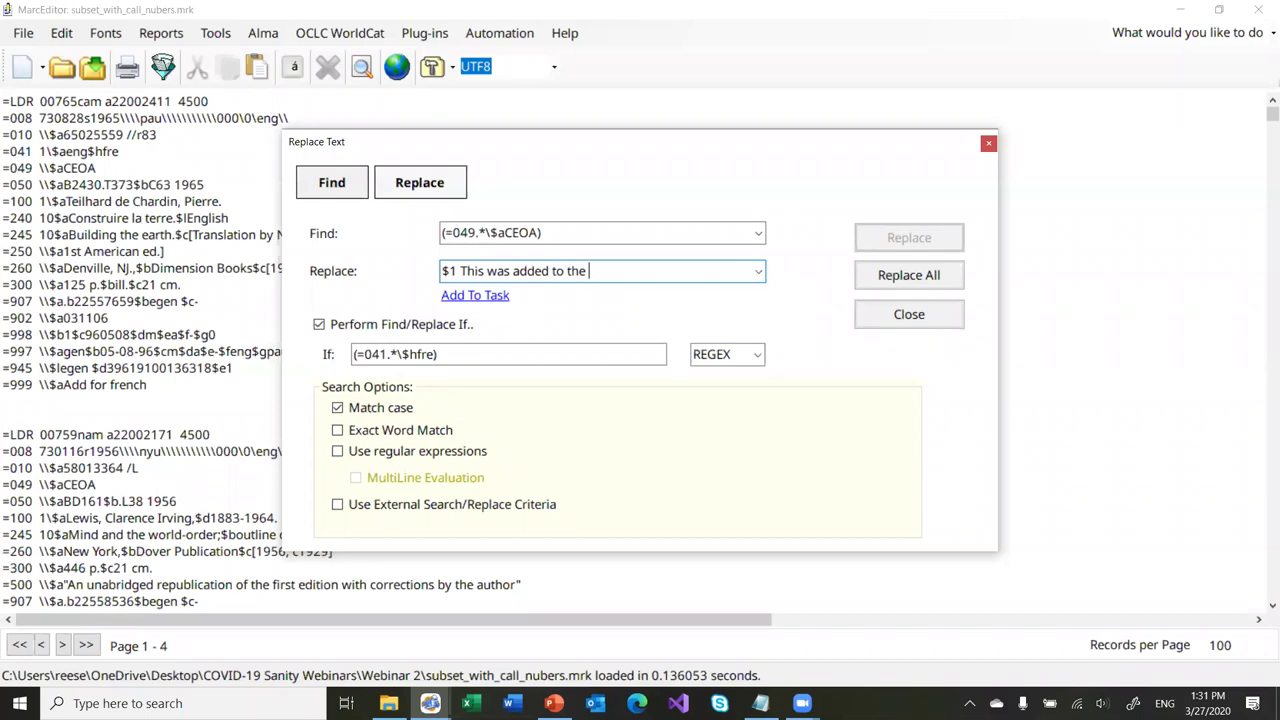
key("BackSpace")
key("BackSpace")
type("nd")
Switch the search from match case to regular expressions and replace all matches in the records meeting the condition
left_click(345, 408)
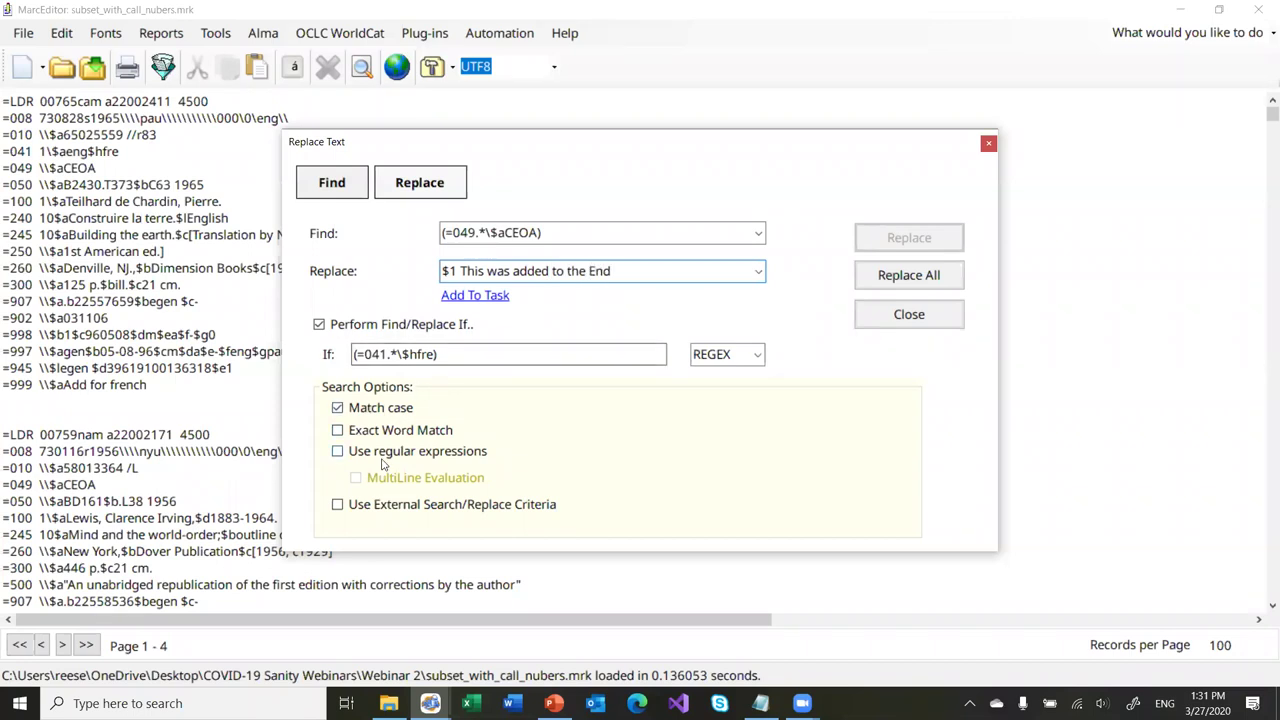
left_click(380, 451)
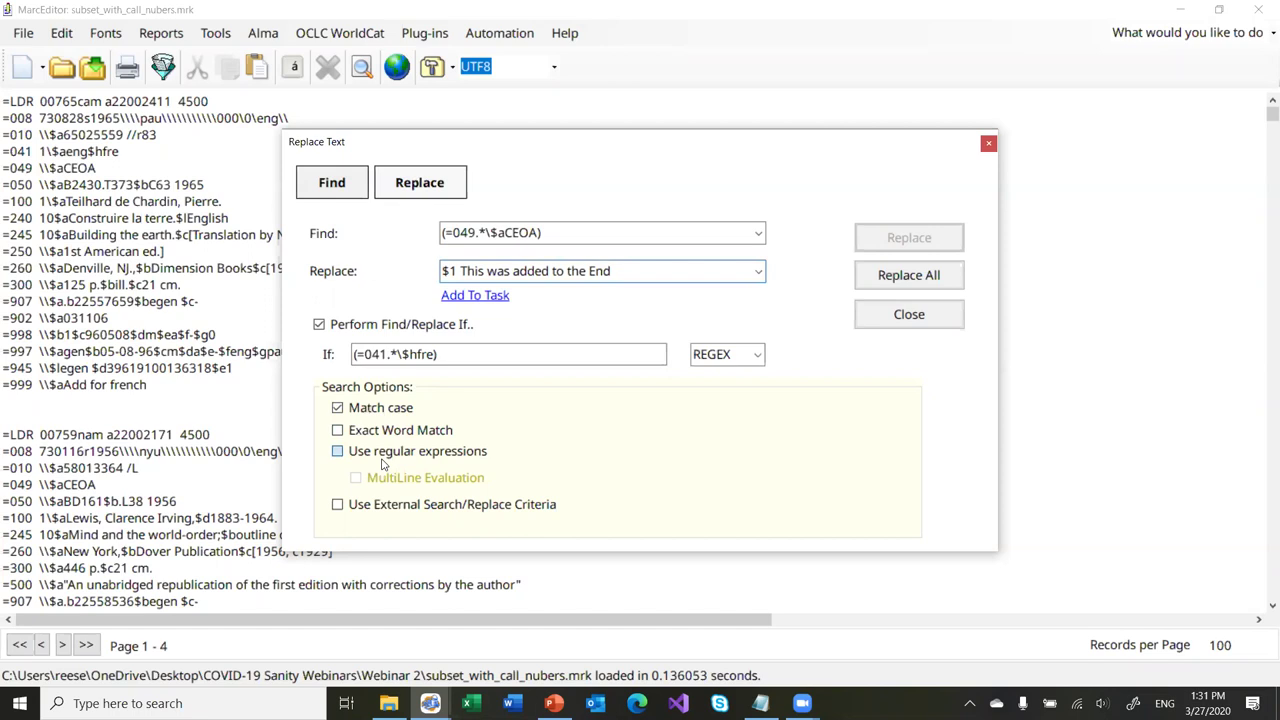
left_click(889, 276)
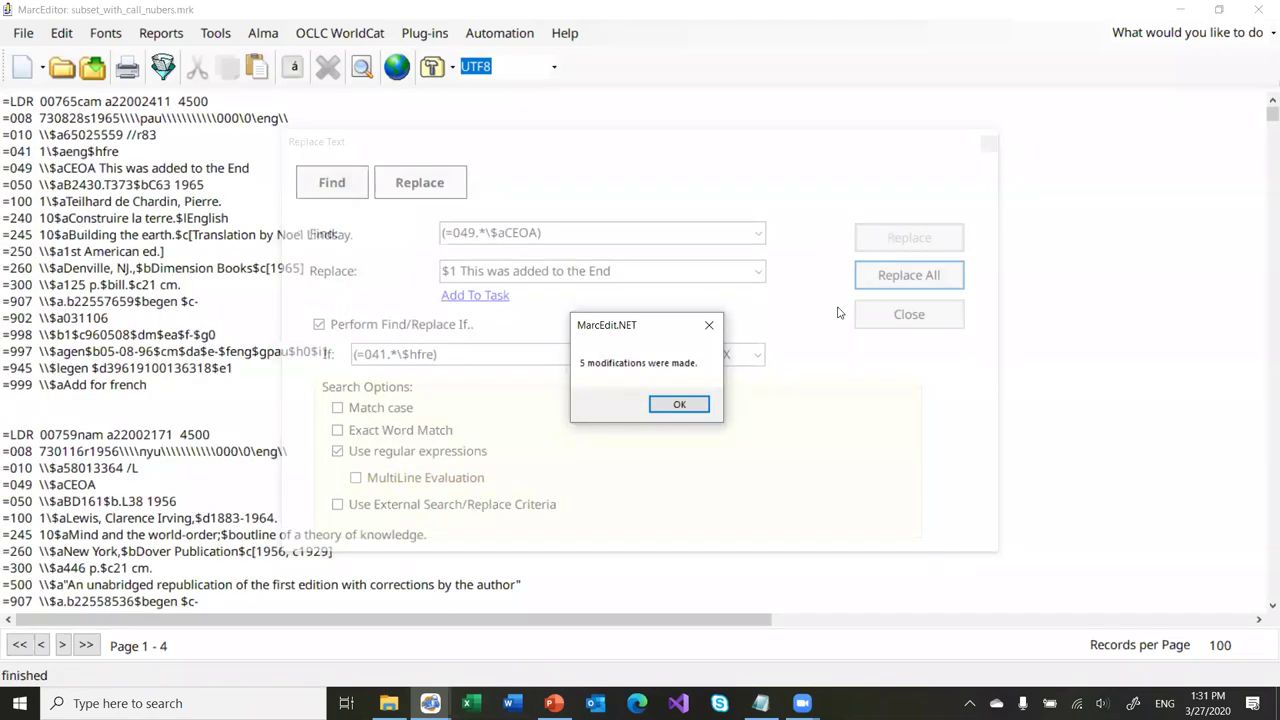
left_click(679, 404)
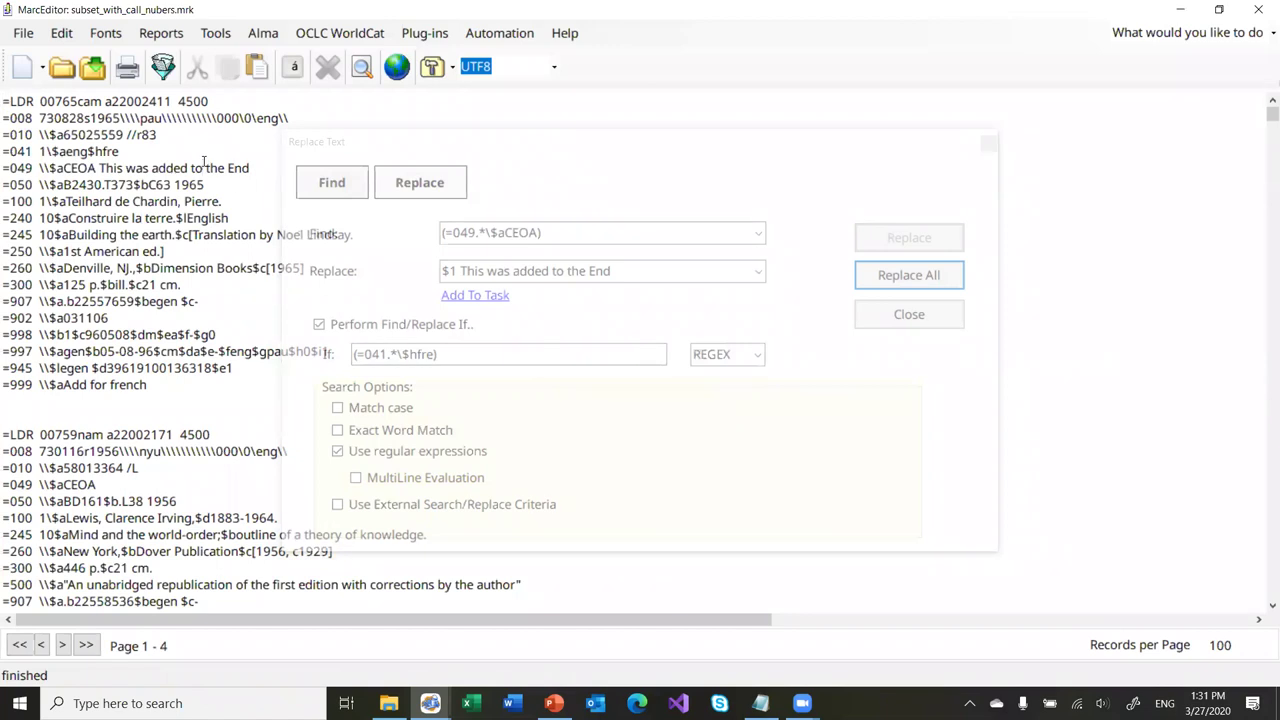
left_click(204, 165)
left_click(519, 153)
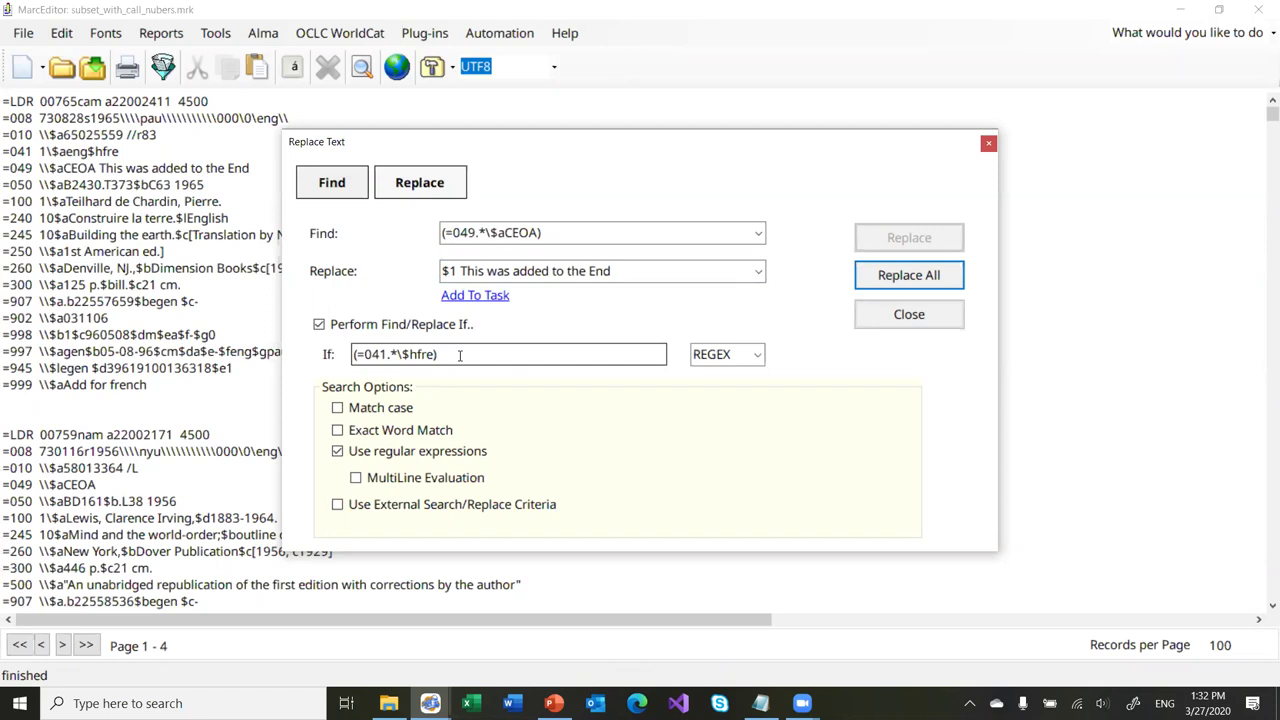
Negate the condition as "NOT (=041.*\$hfre)", extend the replacement to "$1 This was added to the End FOR NOT", and replace all matches
left_click(352, 354)
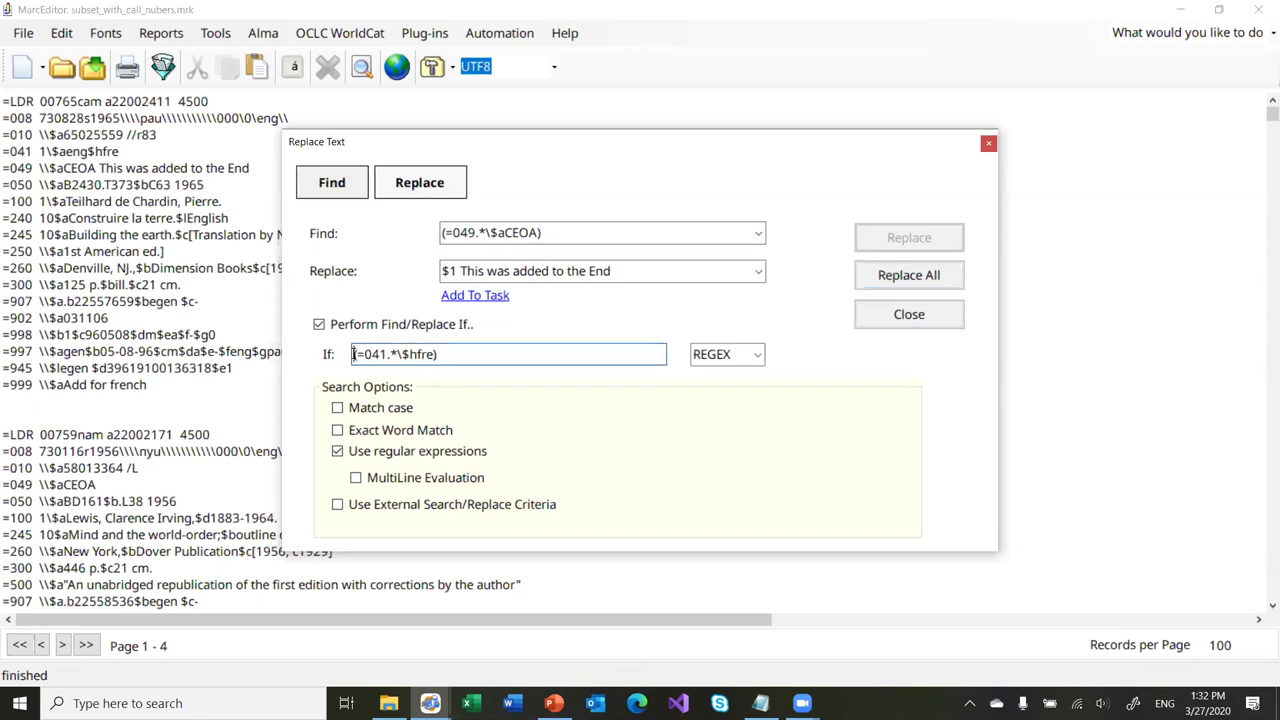
type("NOT")
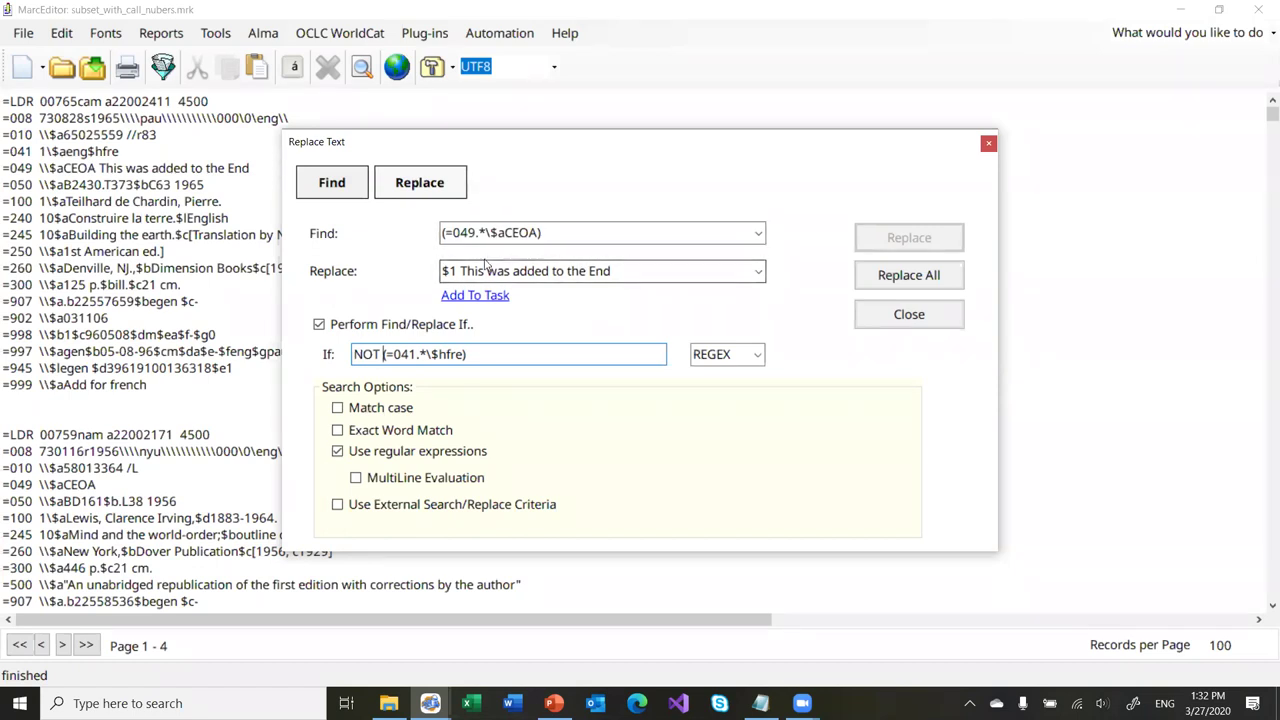
left_click(614, 270)
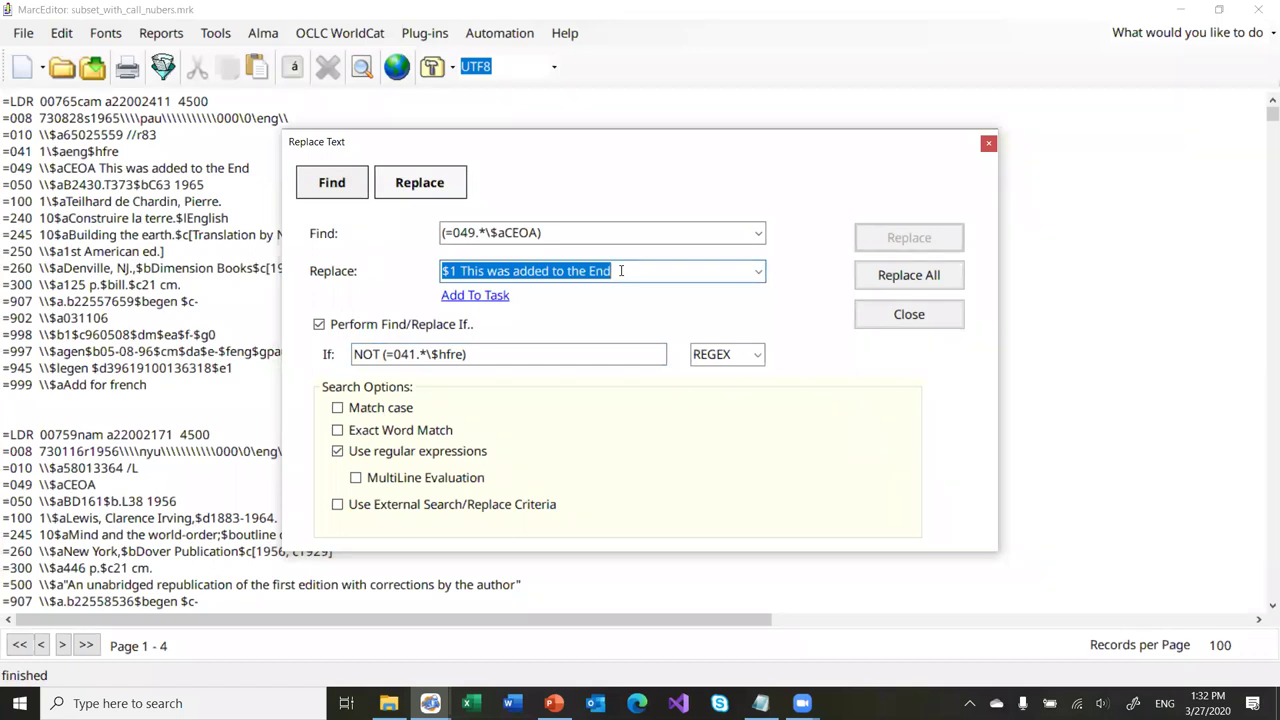
key("End")
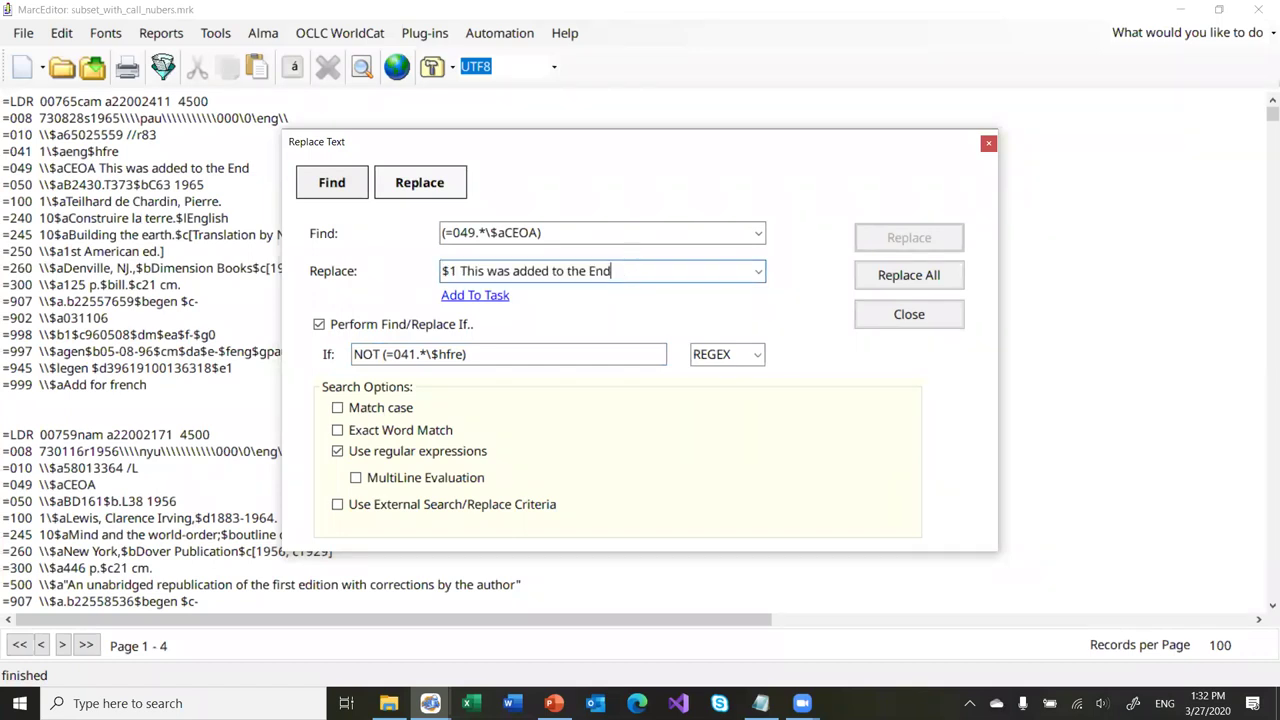
type("FOR NOT")
left_click(866, 285)
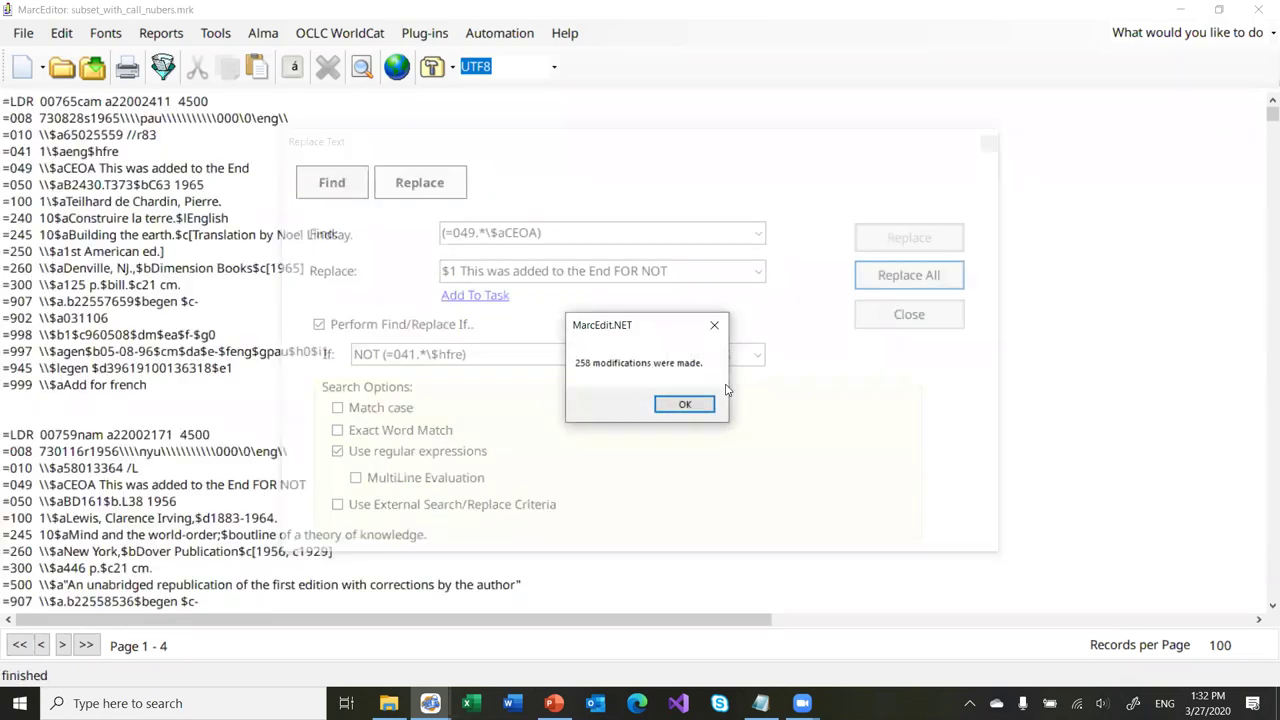
left_click(685, 404)
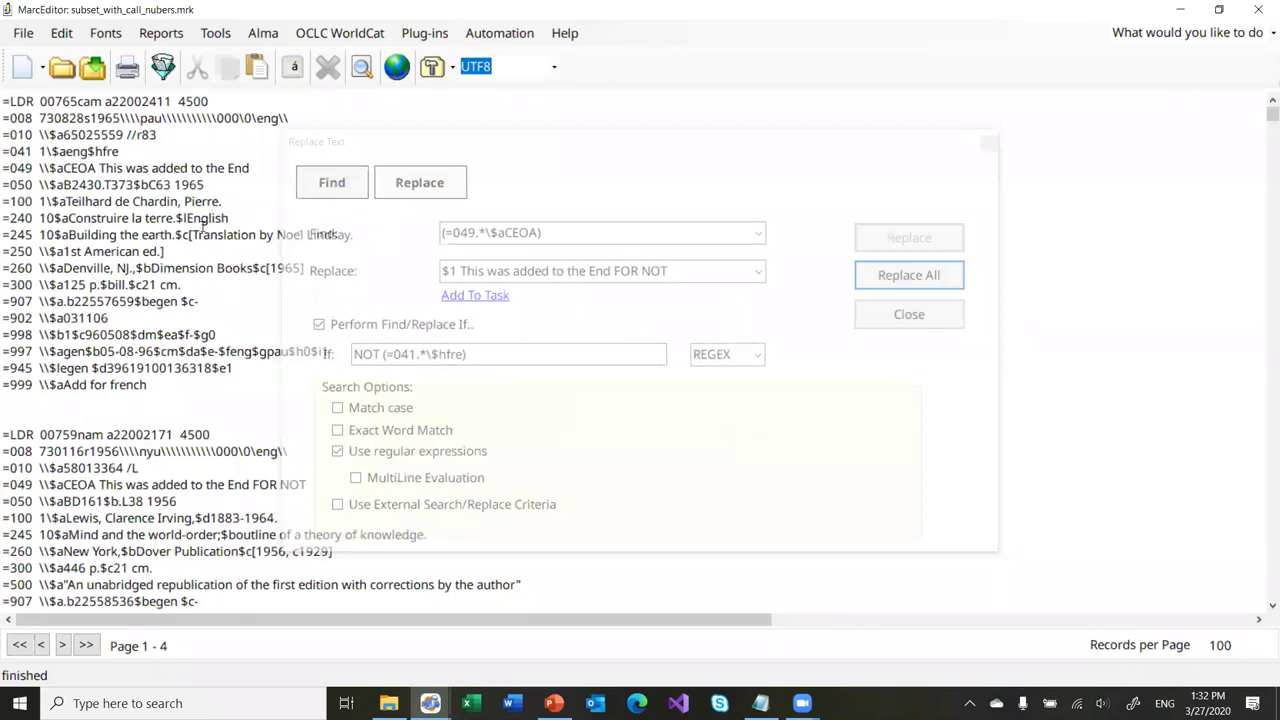
scroll(176, 476, "down", 2)
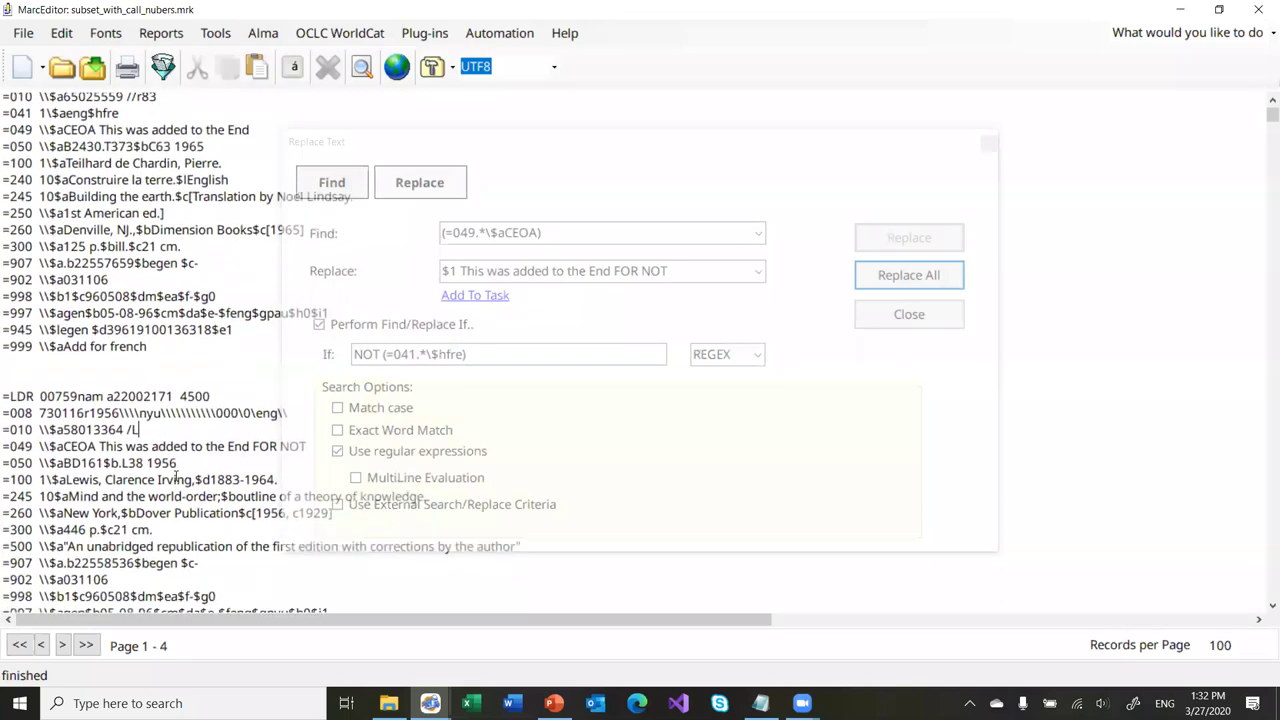
left_click_drag(279, 385, 204, 385)
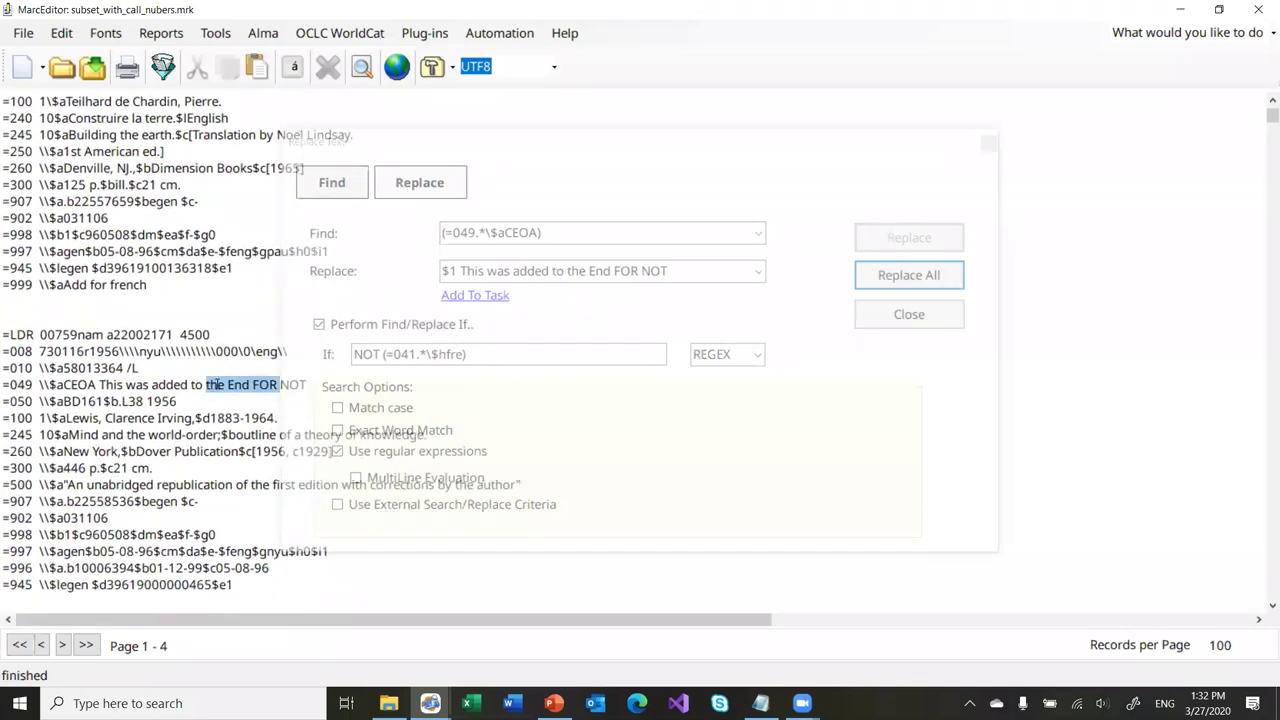
left_click(220, 384)
left_click(690, 192)
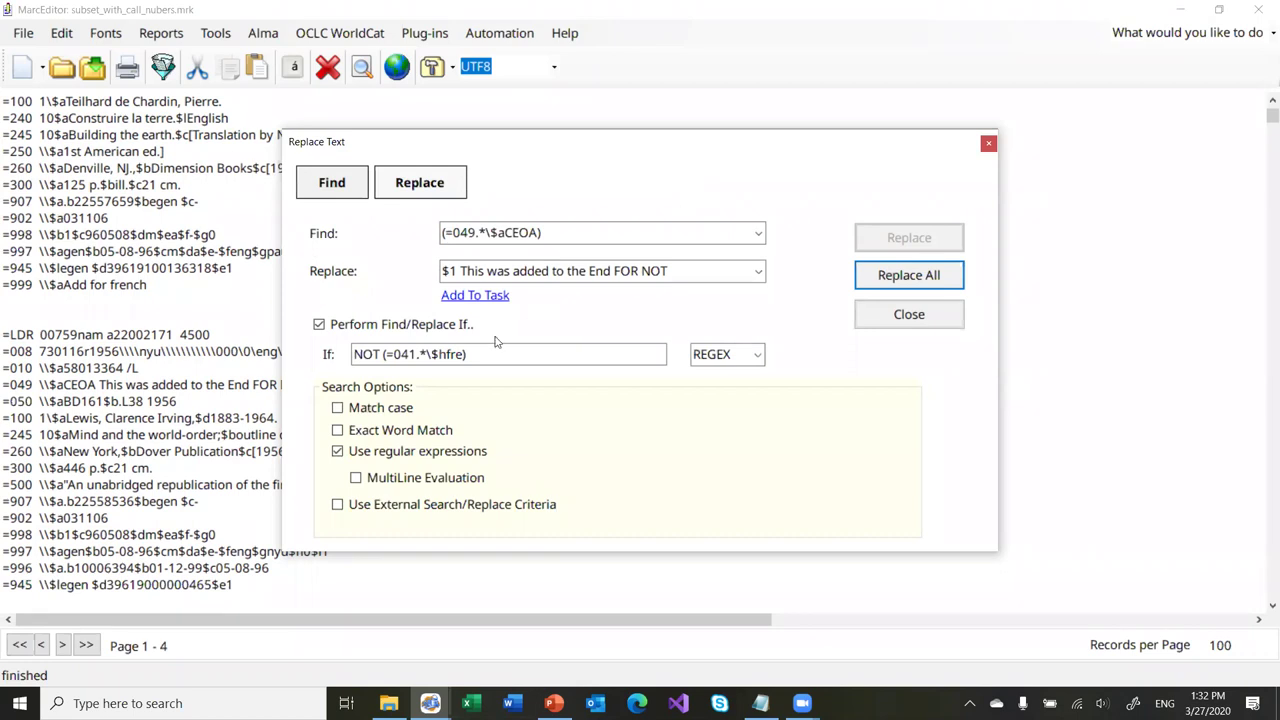
Extend the If condition to "NOT (=041.*\$hfre) AND (=245.*\$aNew) AND () AND () OR ()"
left_click_drag(583, 354, 349, 359)
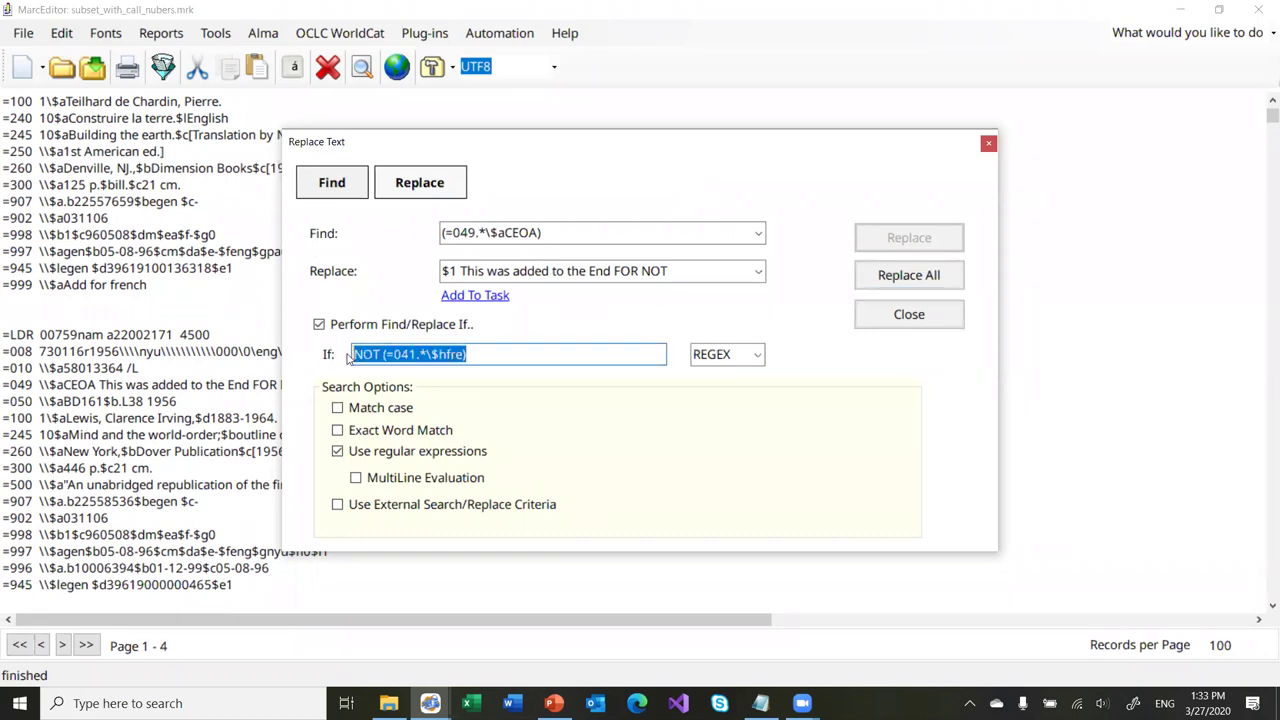
key("End")
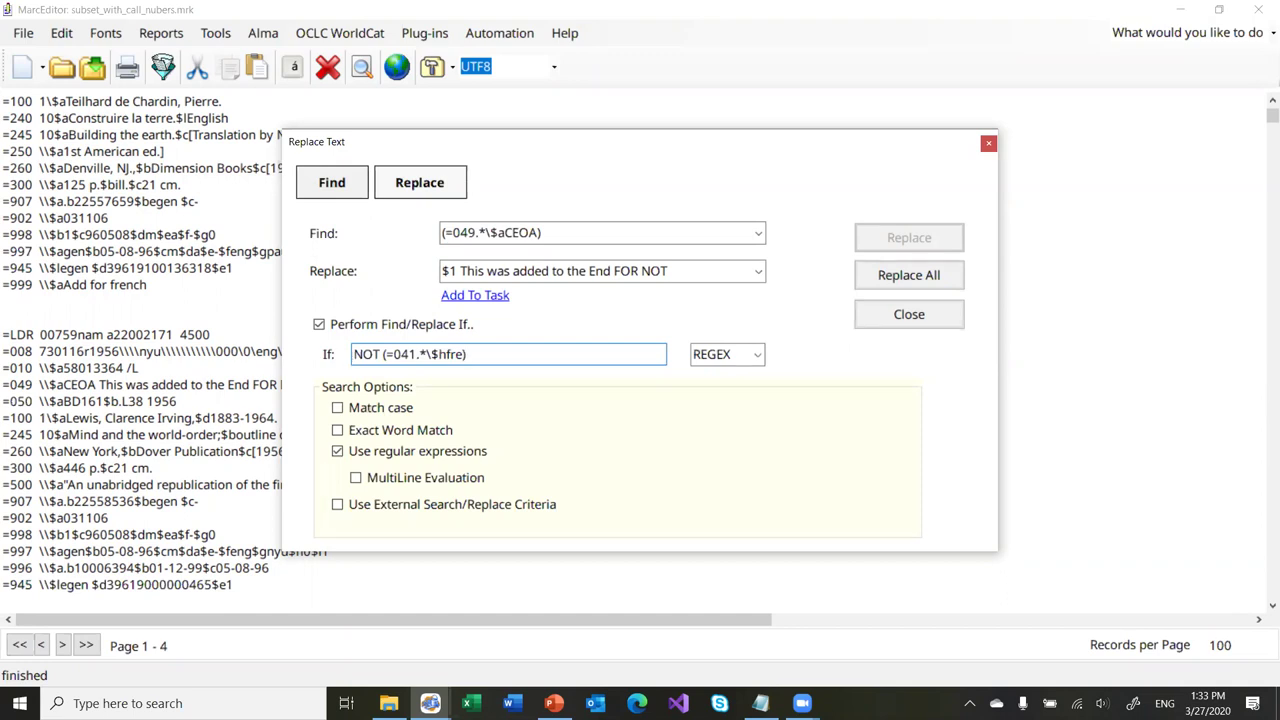
type("AND (=245.*\\$aNew)")
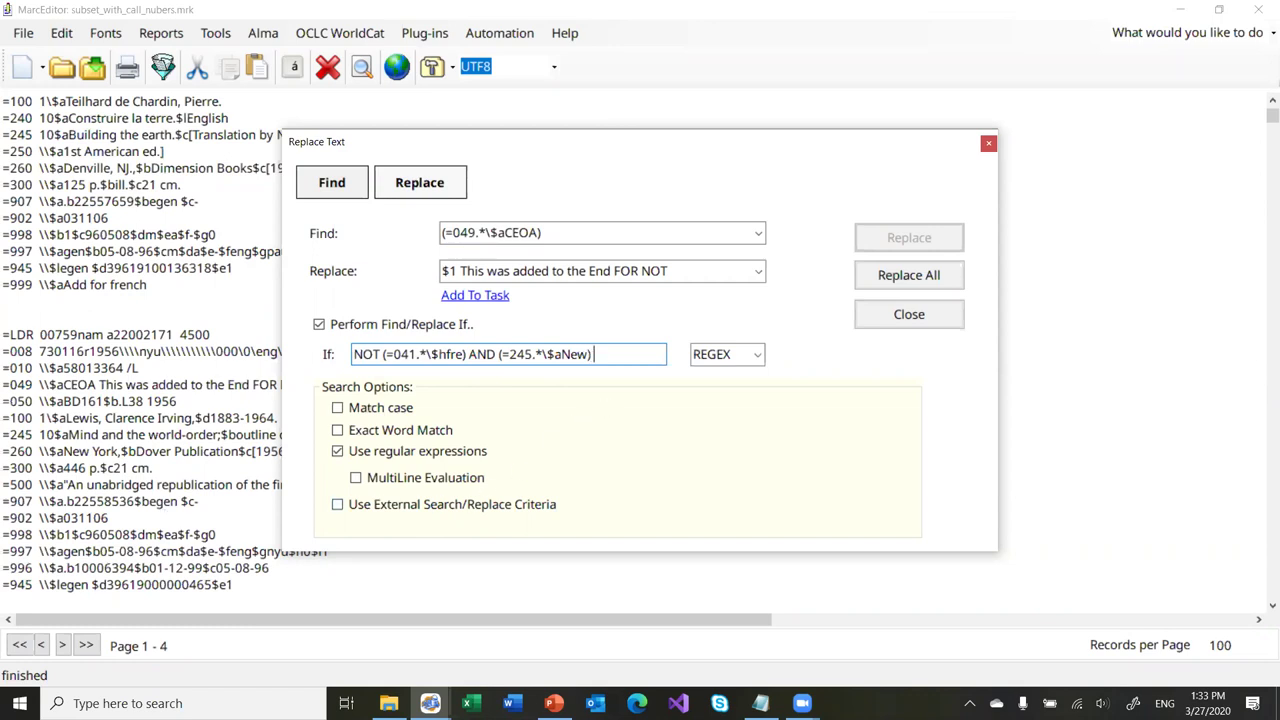
type("AND () AND (")
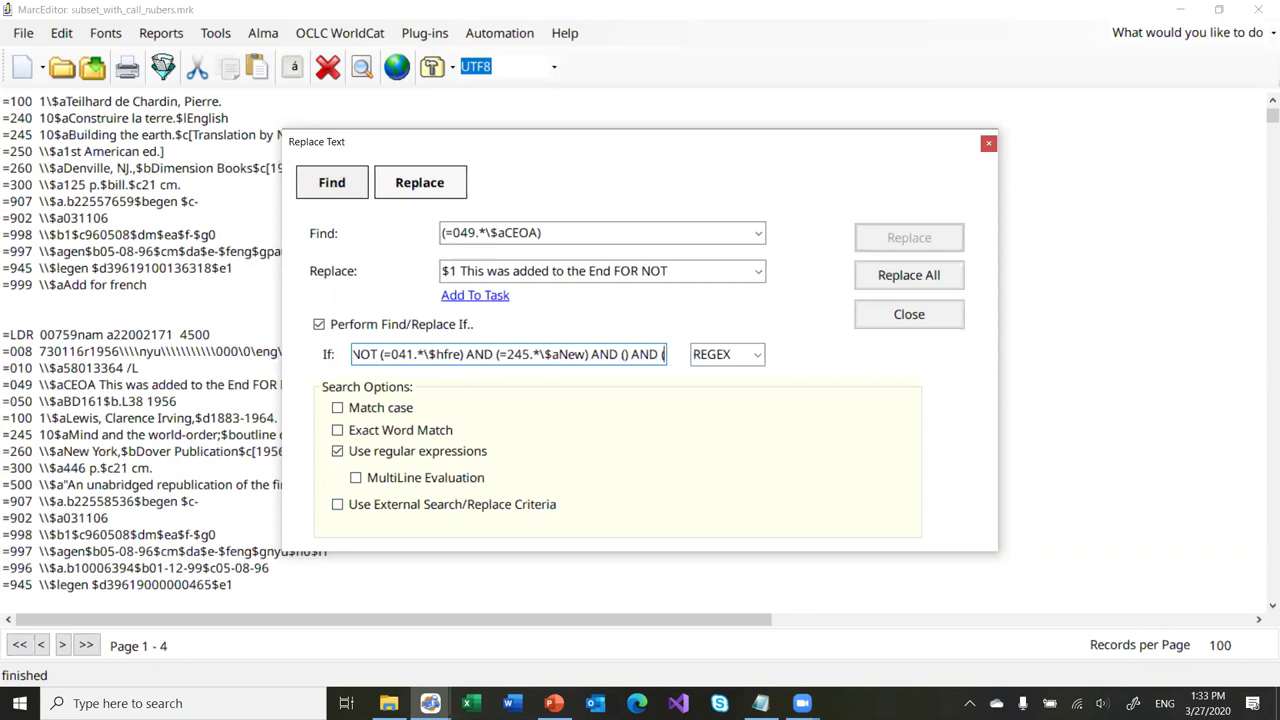
type(") OR")
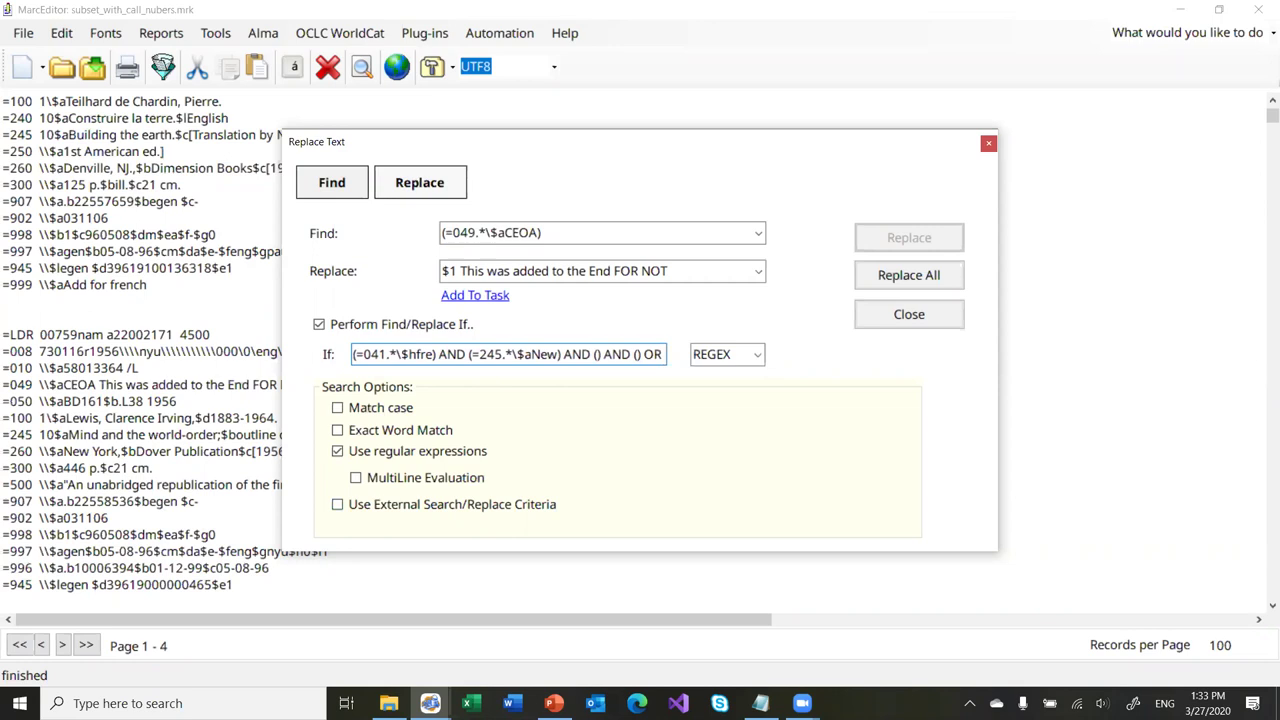
type(" ()")
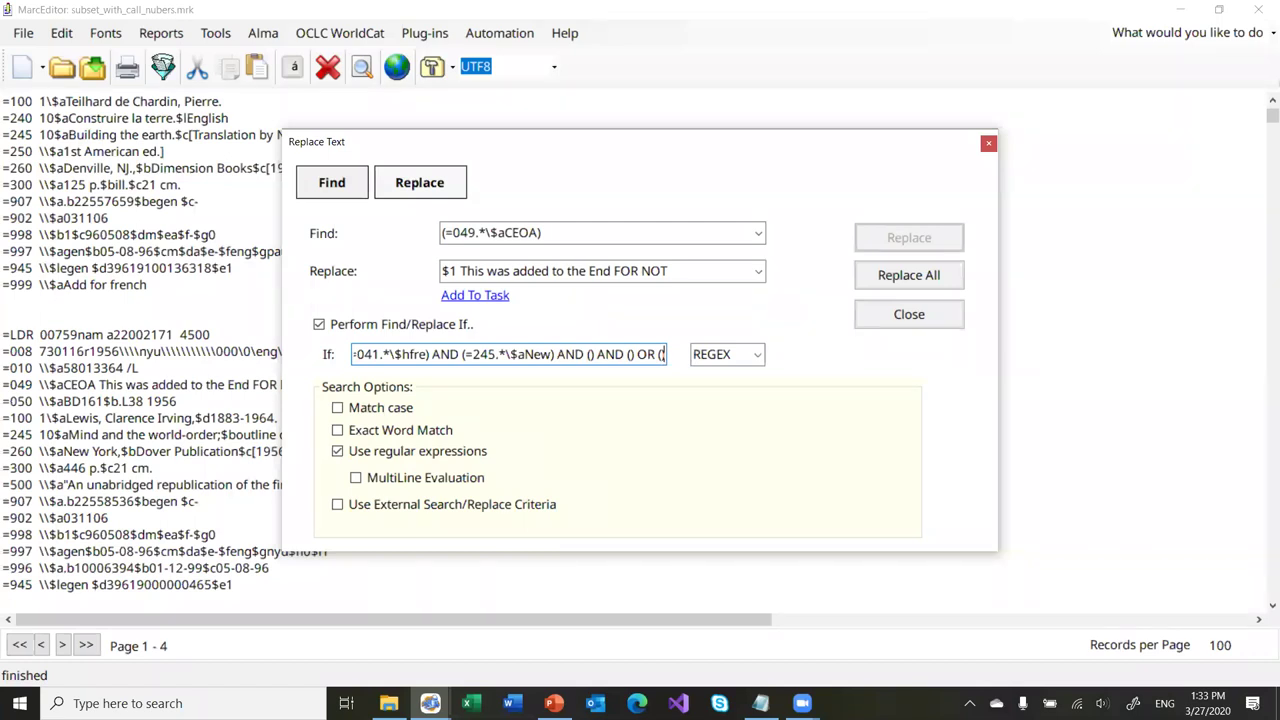
type(")")
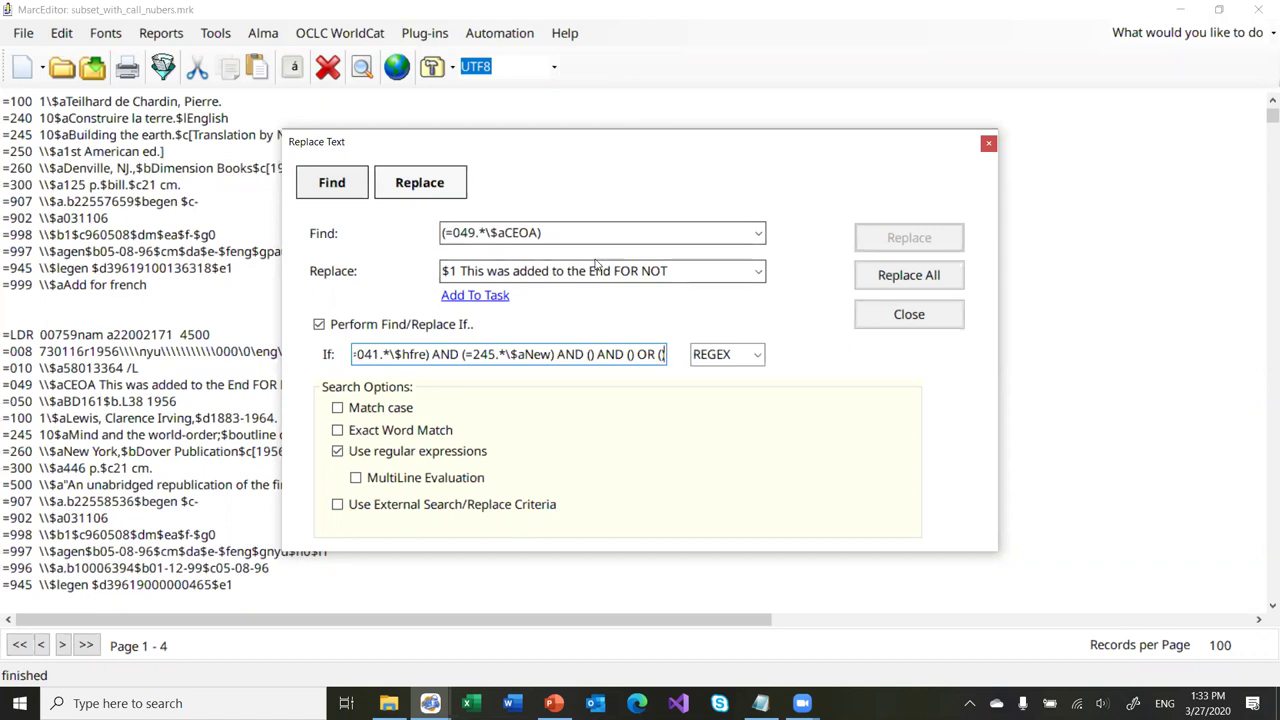
key("Left")
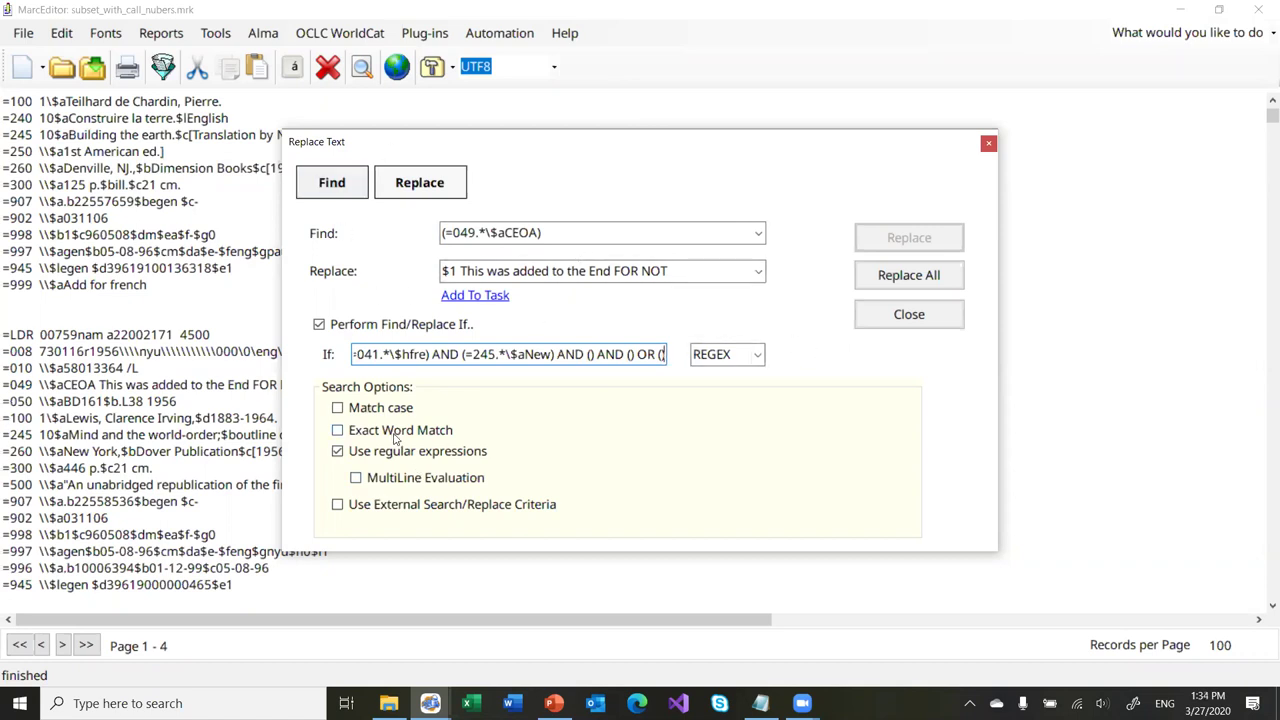
Toggle MultiLine Evaluation on and back off, and close Replace Text without running another replacement
left_click(406, 481)
left_click(406, 481)
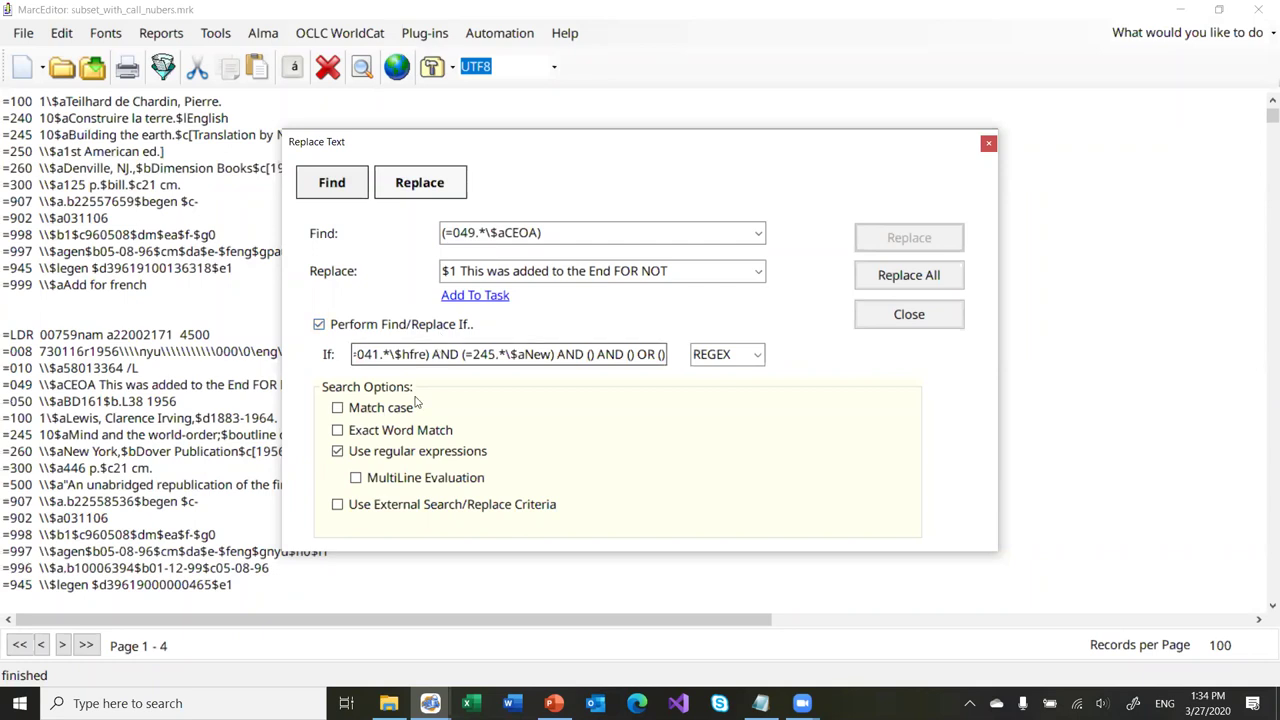
left_click(396, 481)
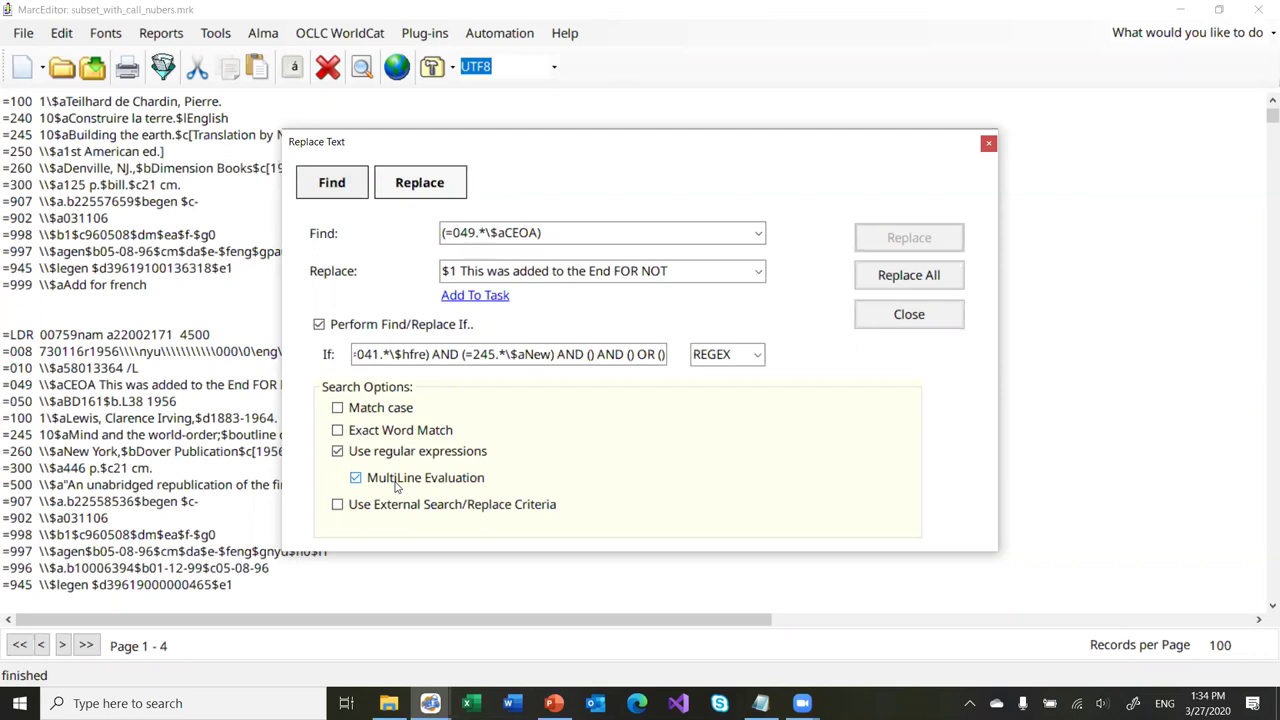
left_click(397, 481)
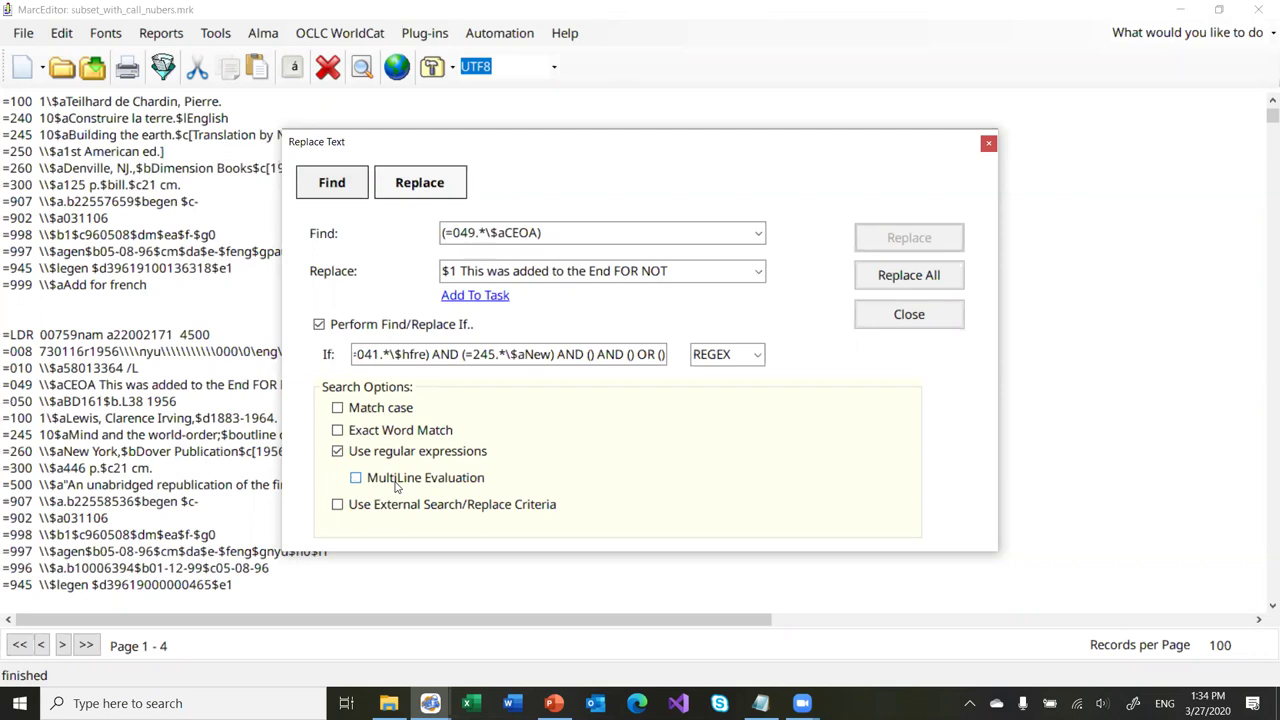
left_click(908, 315)
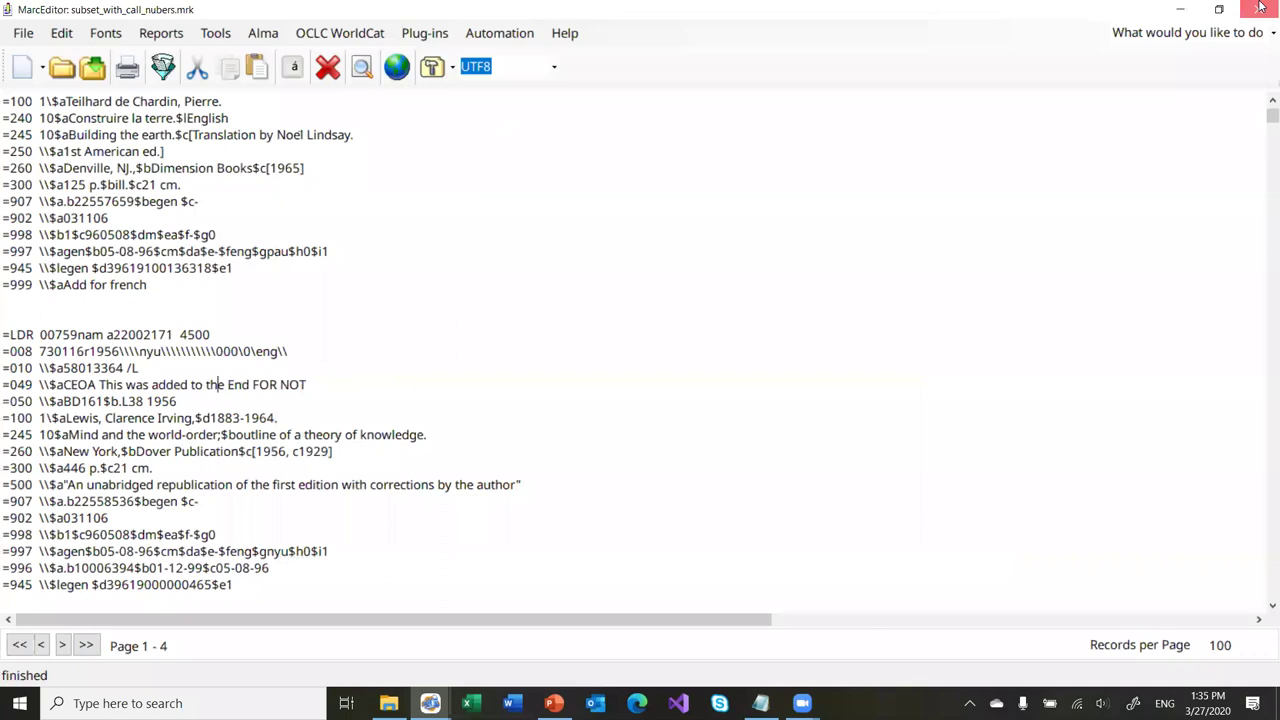
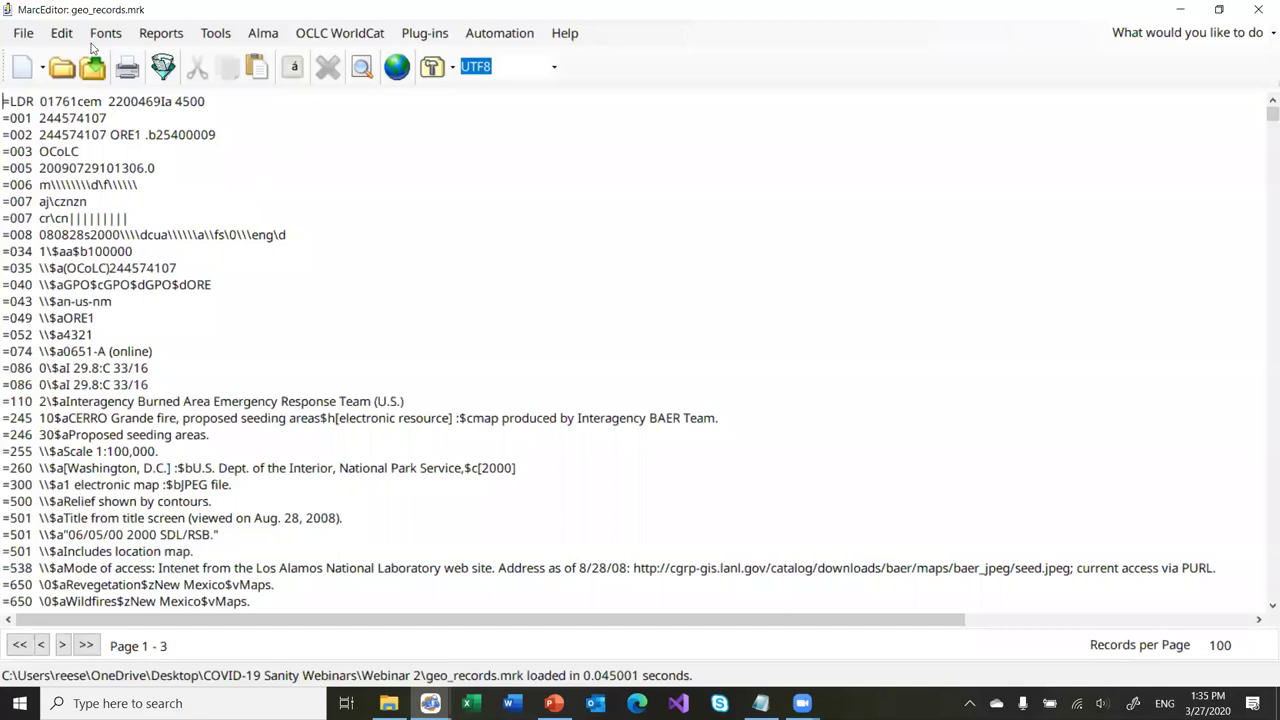
Convert subfield 245$a to UPPER CASE in all records of geo_records.mrk with the Change Case edit shortcut
left_click(61, 33)
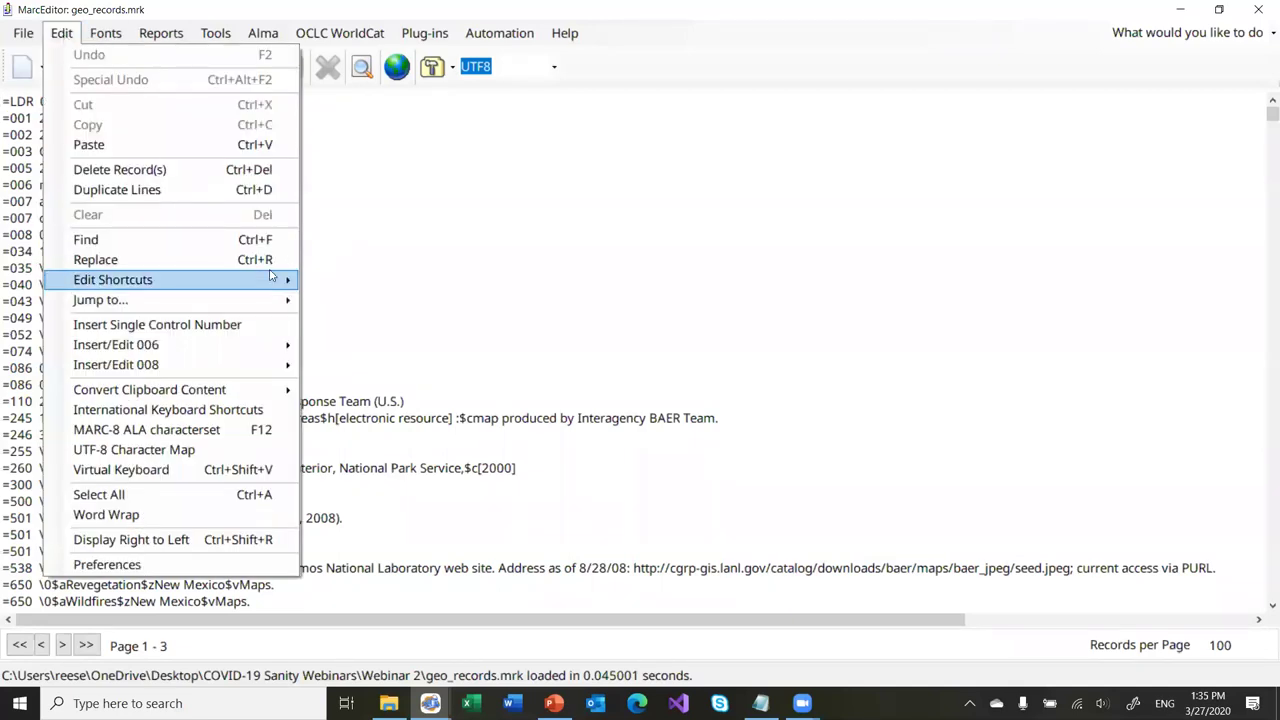
mouse_move(270, 275)
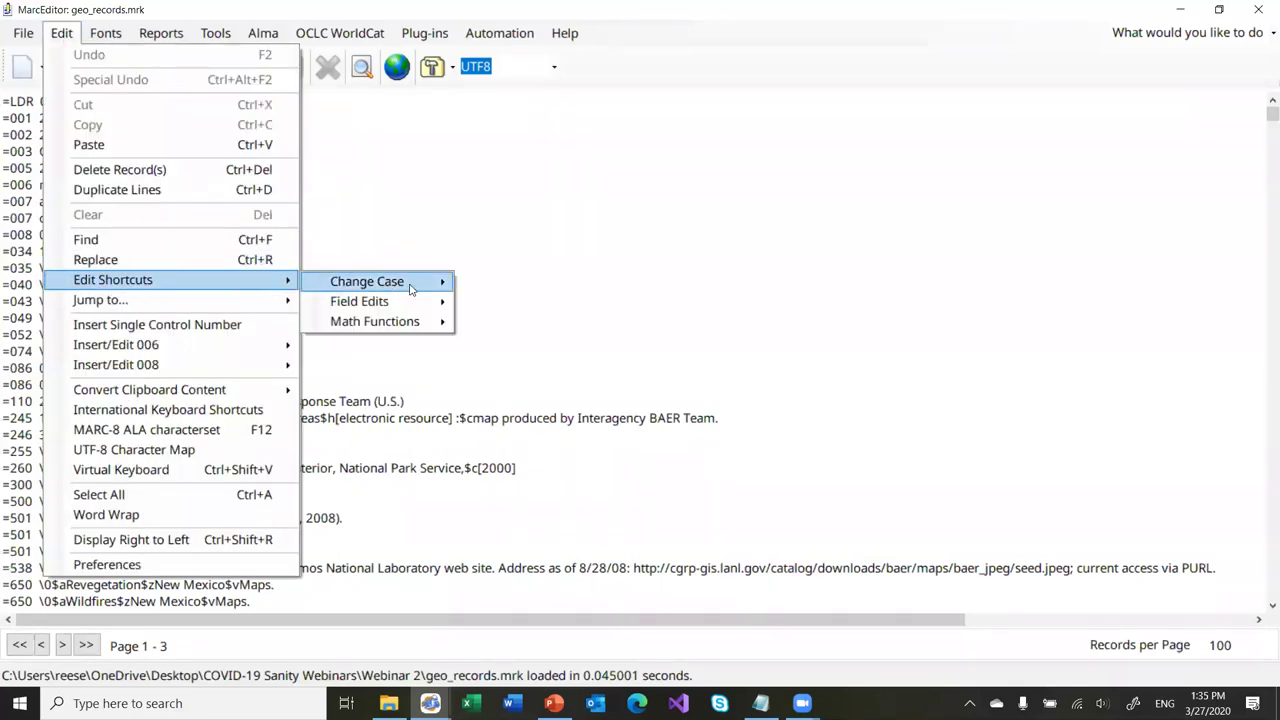
mouse_move(410, 289)
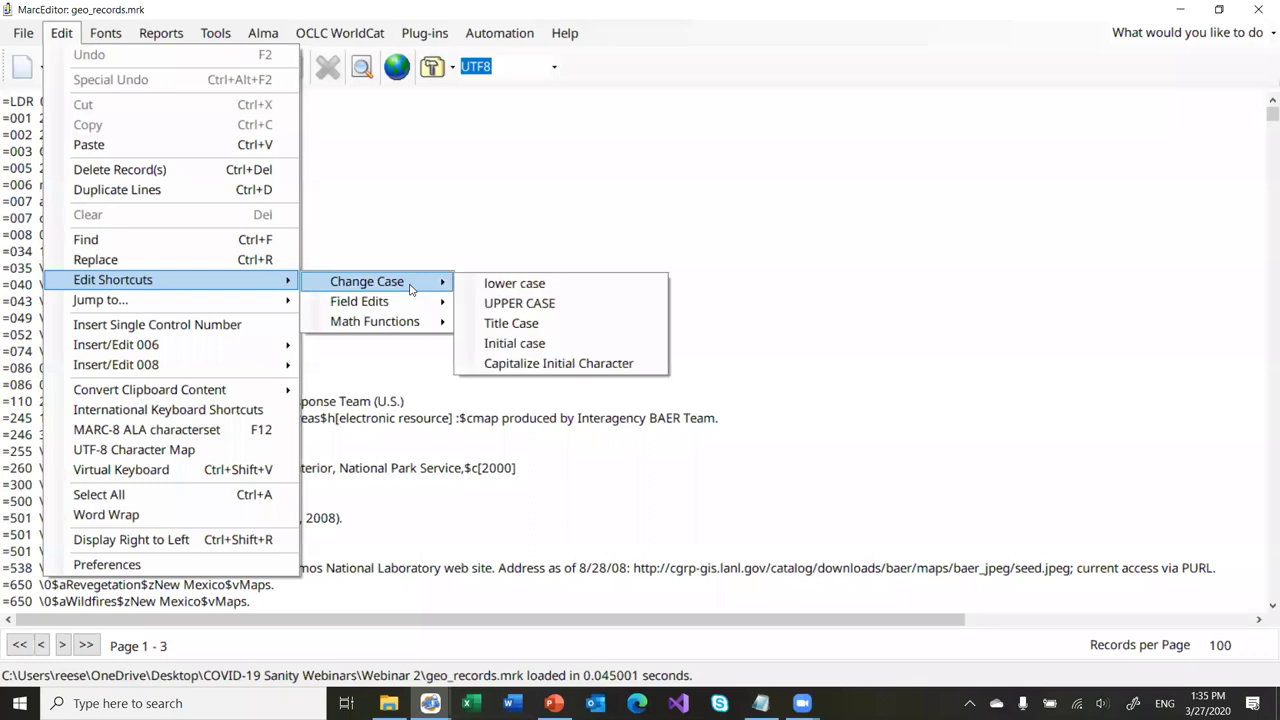
left_click(548, 308)
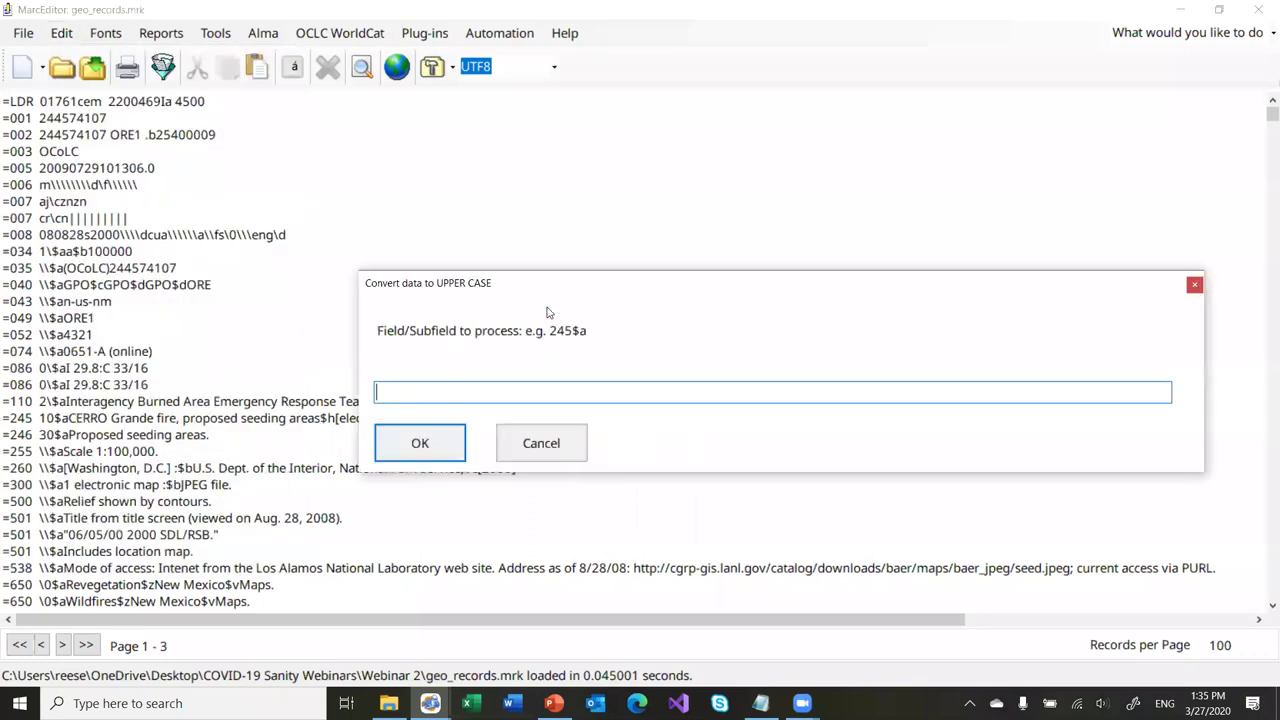
type("245$a")
left_click(436, 441)
left_click(627, 404)
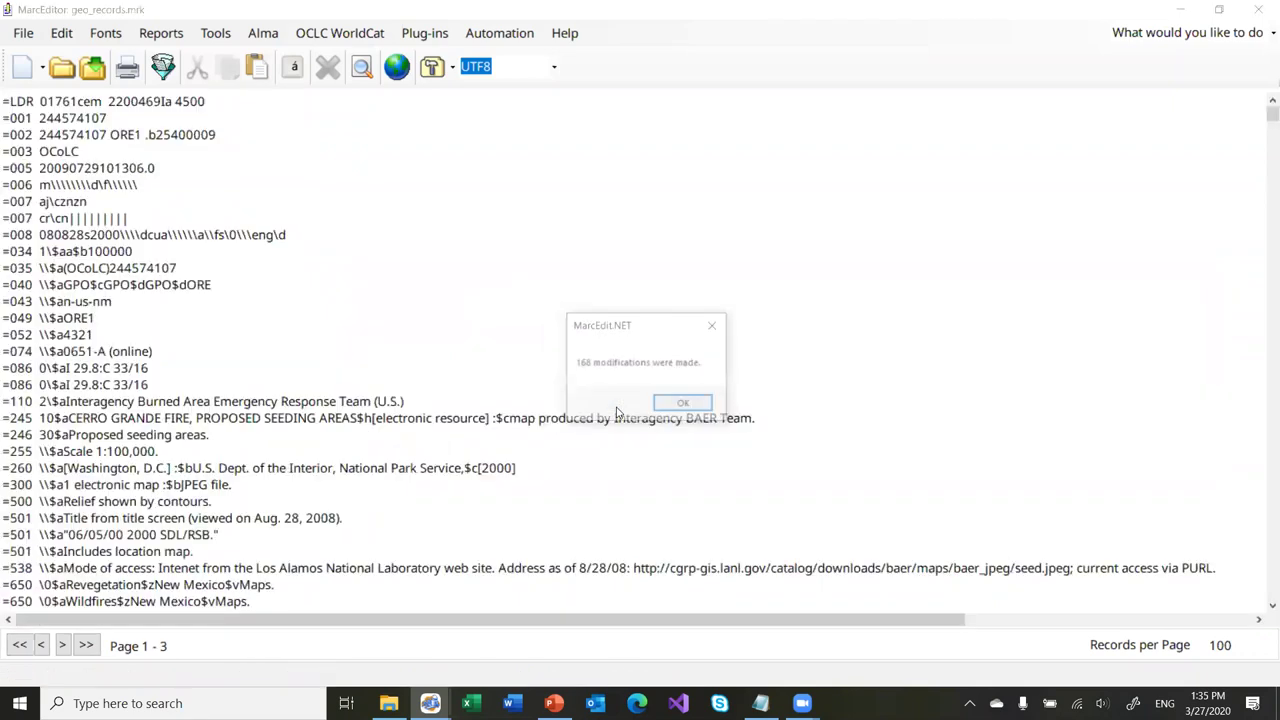
Convert subfield 245$a to Title Case in all records with the Change Case edit shortcut
left_click(685, 405)
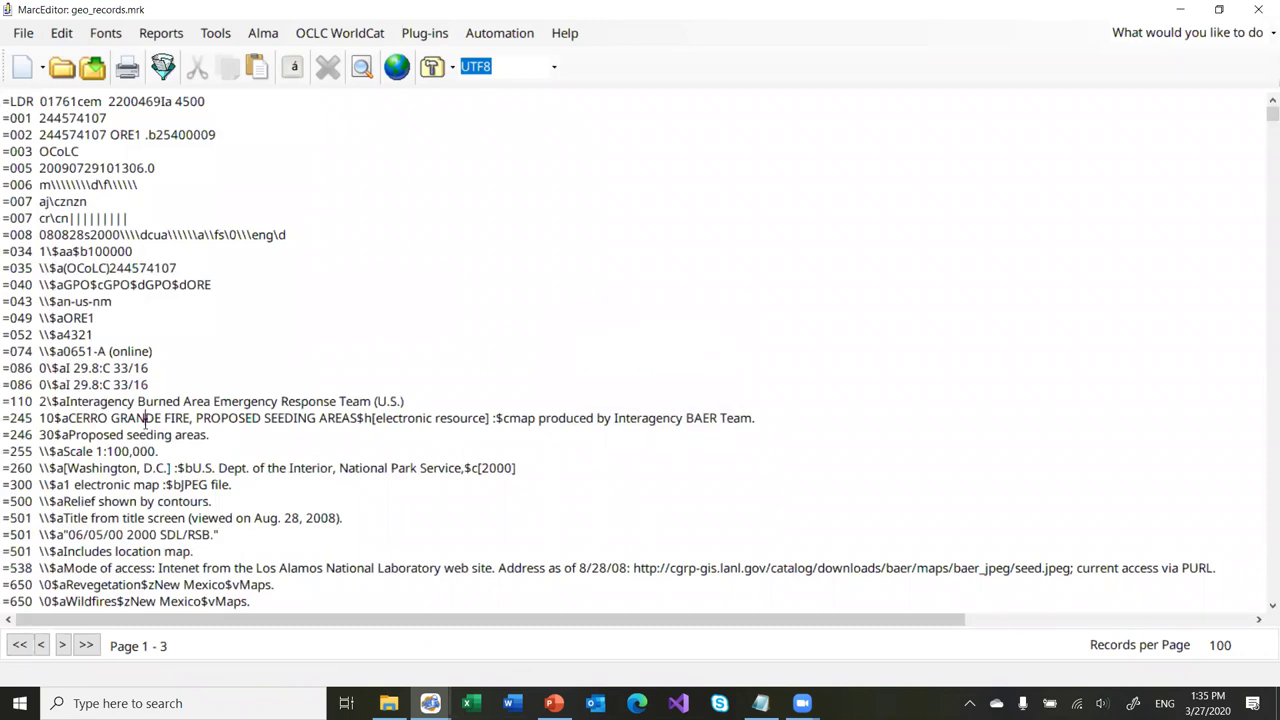
left_click(63, 36)
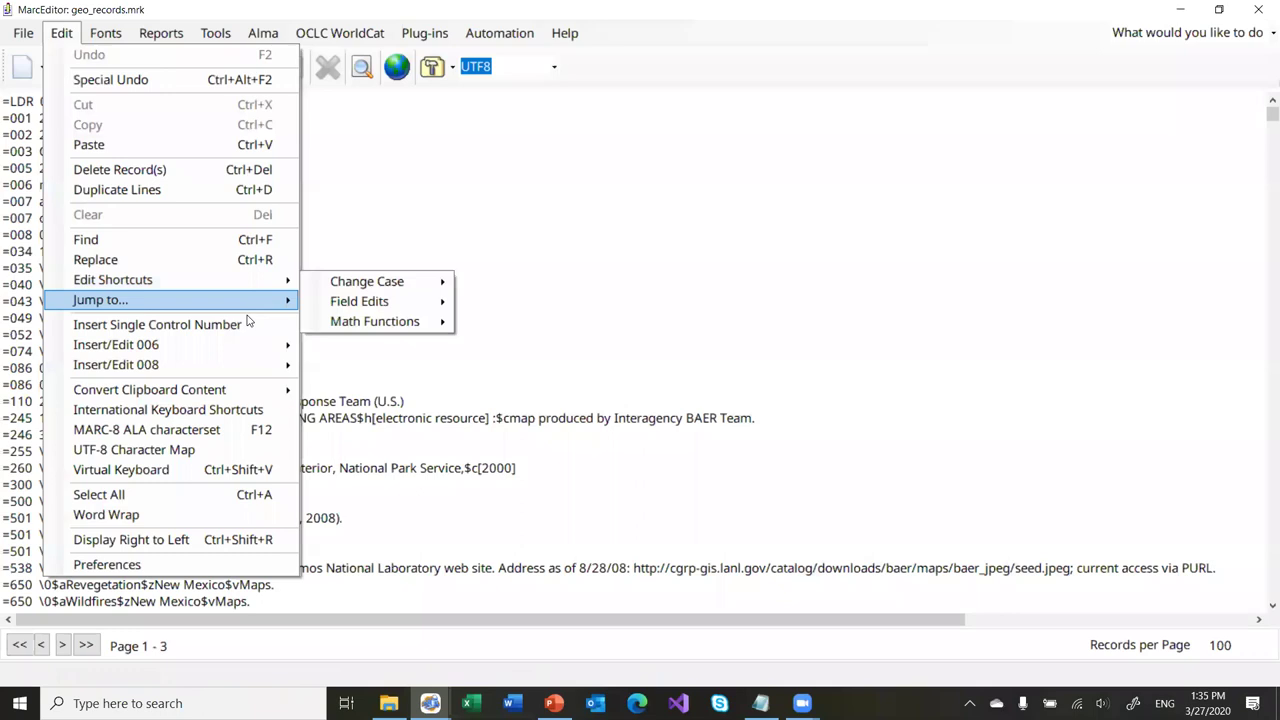
mouse_move(240, 281)
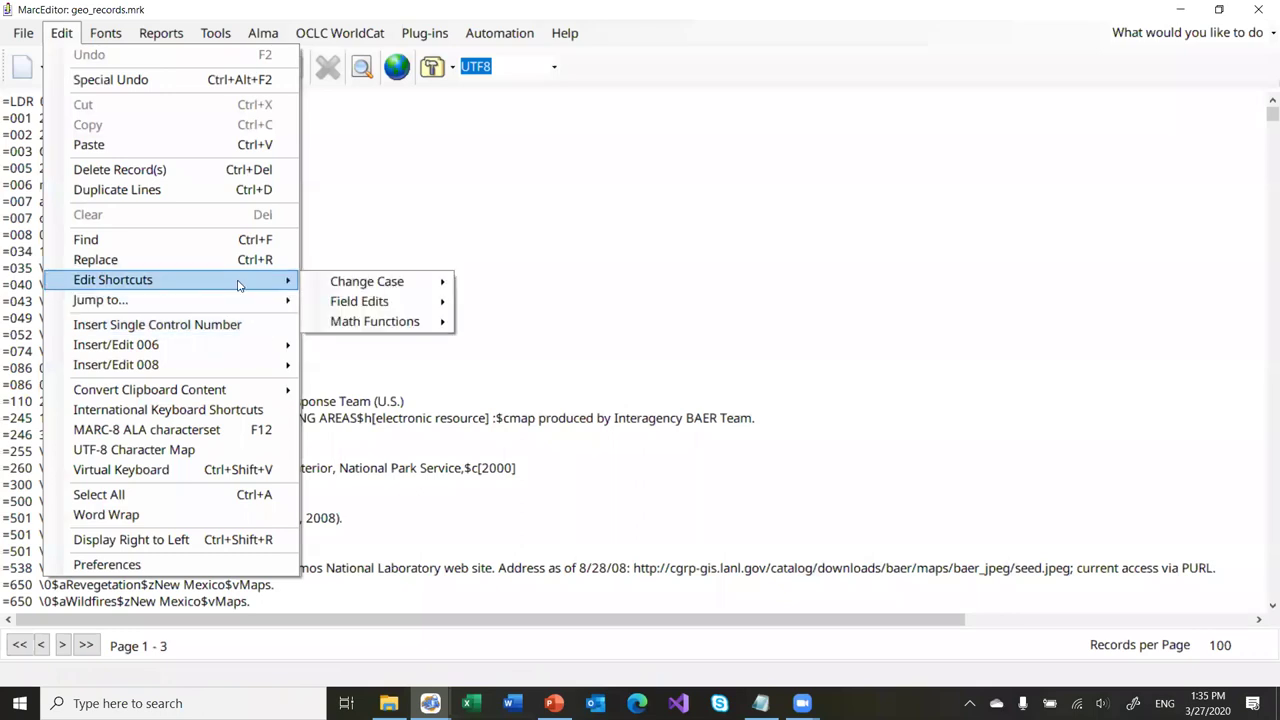
mouse_move(373, 286)
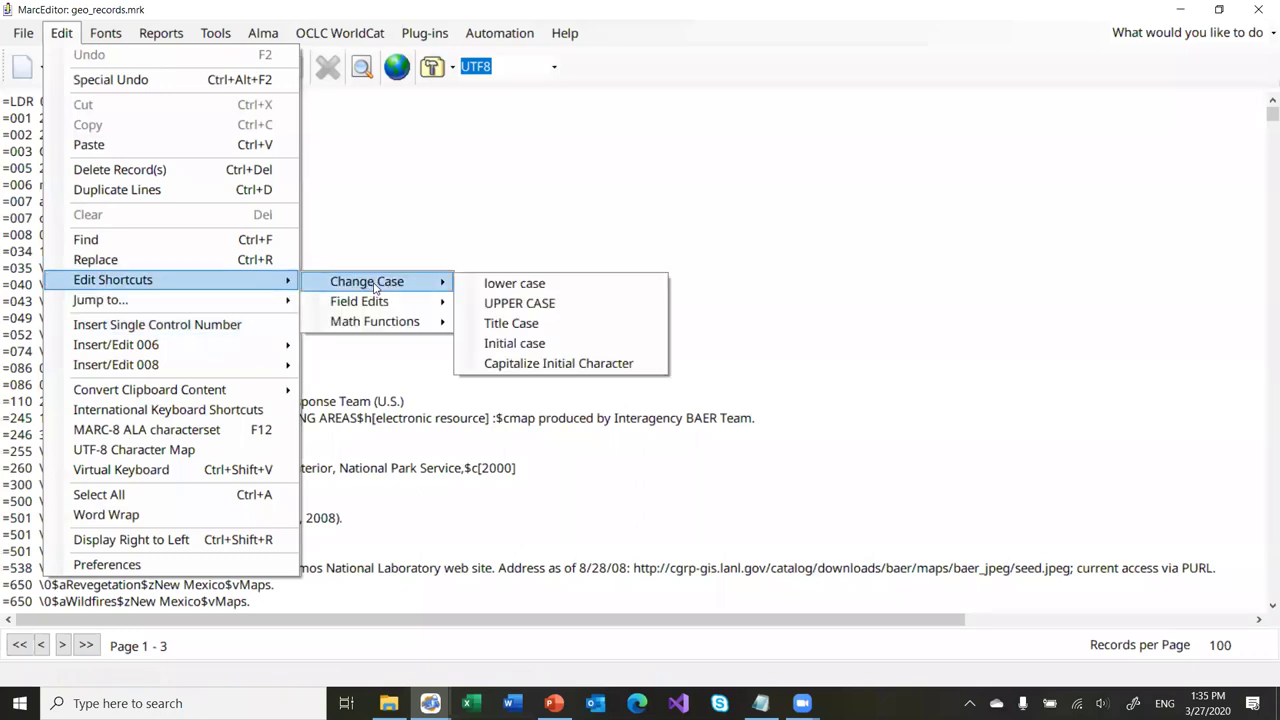
left_click(565, 328)
type("245$a")
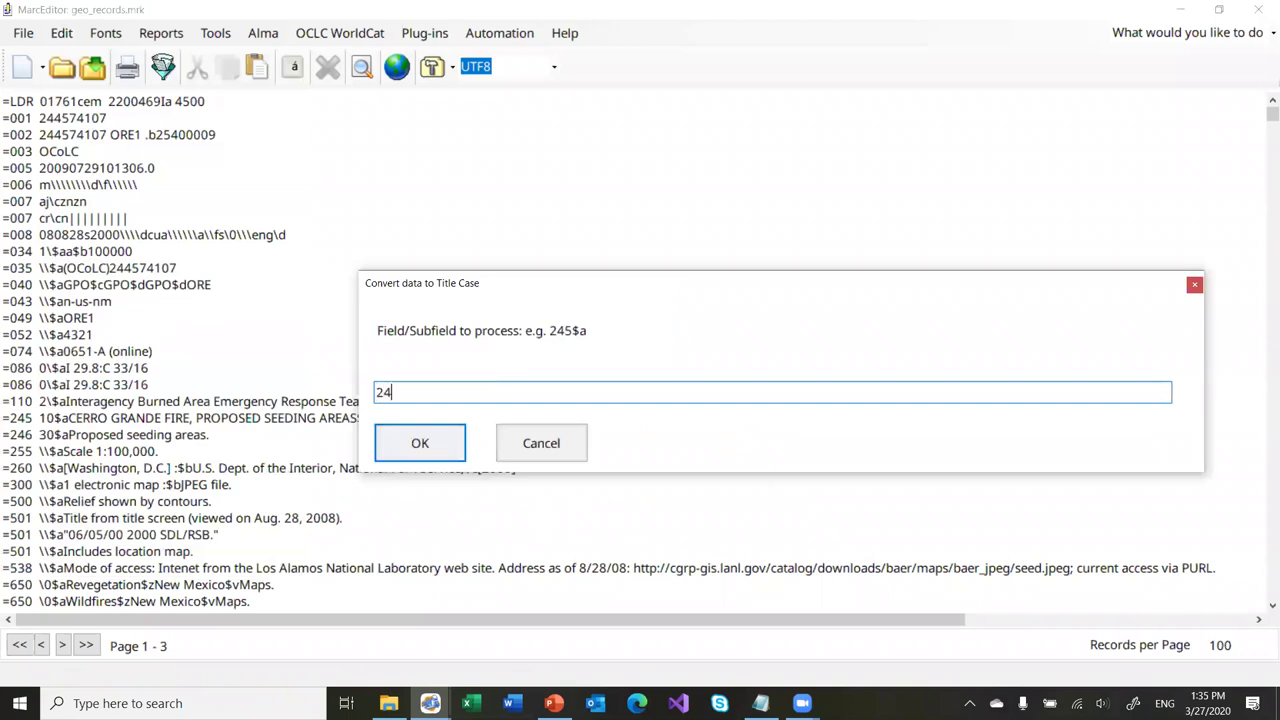
left_click(405, 440)
left_click(626, 404)
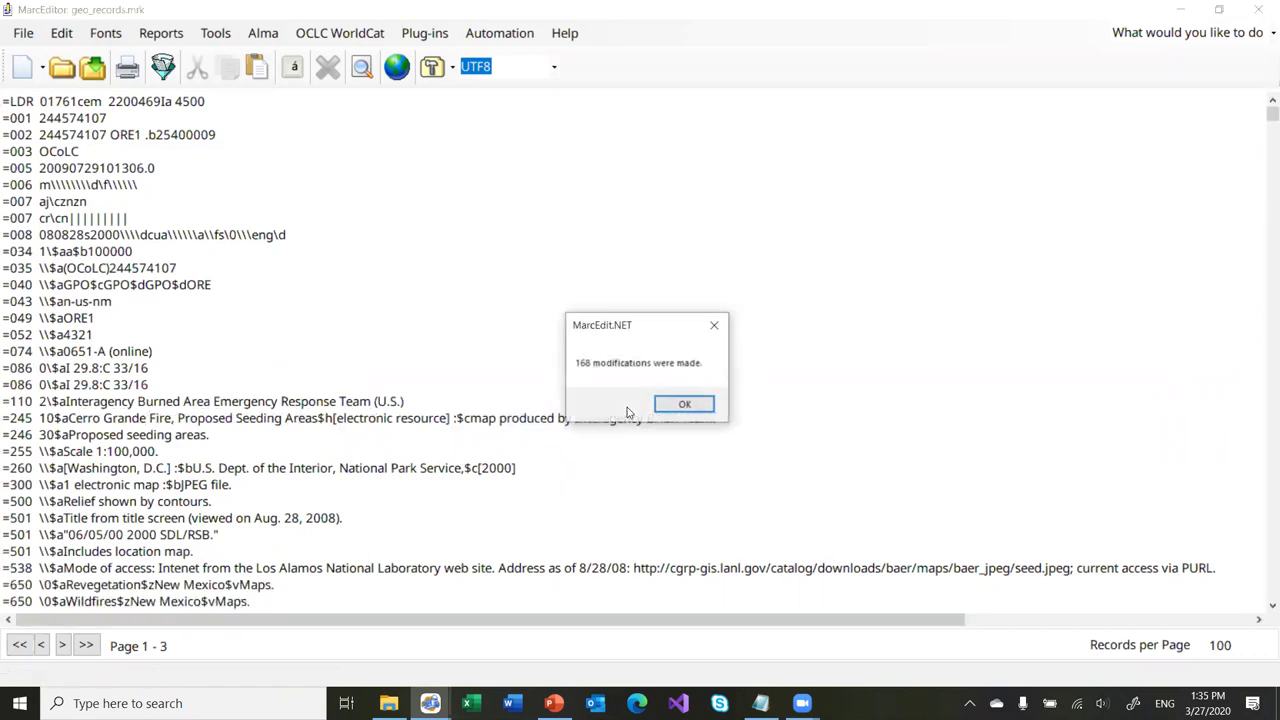
left_click(686, 404)
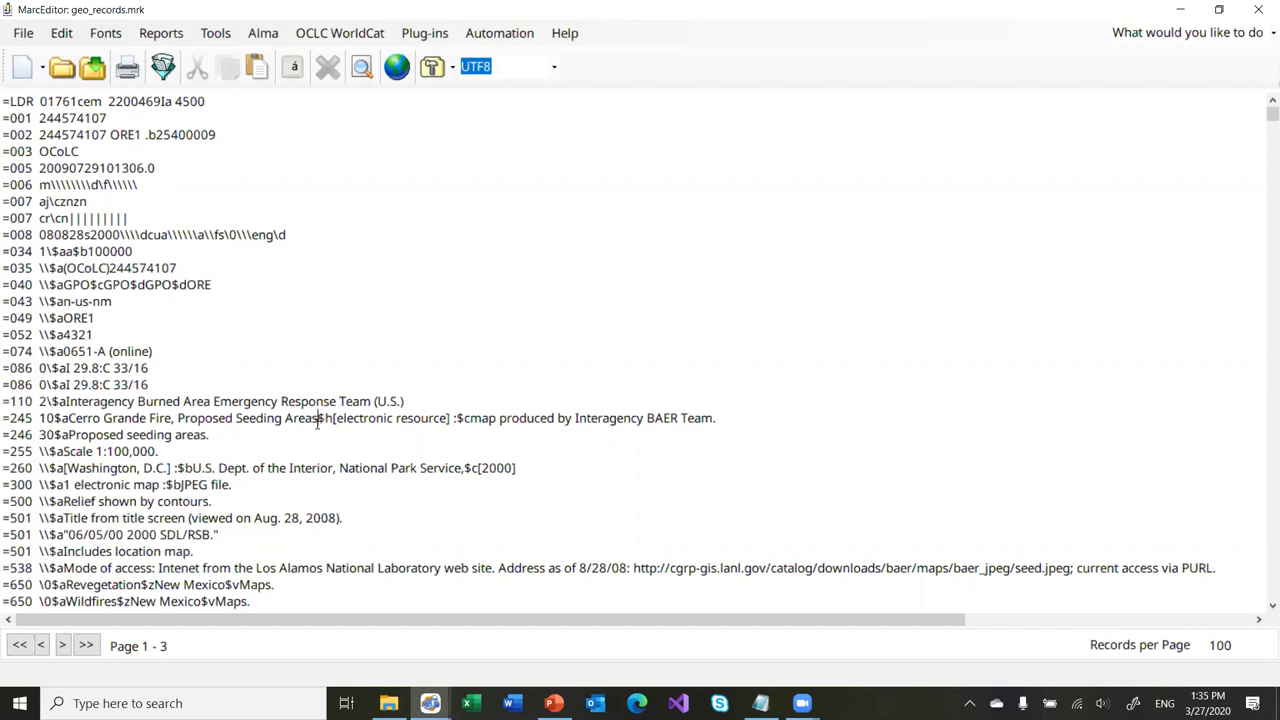
Start the Clean ISBD Punctuation field edit and choose to update the ISBD list before processing
left_click(61, 33)
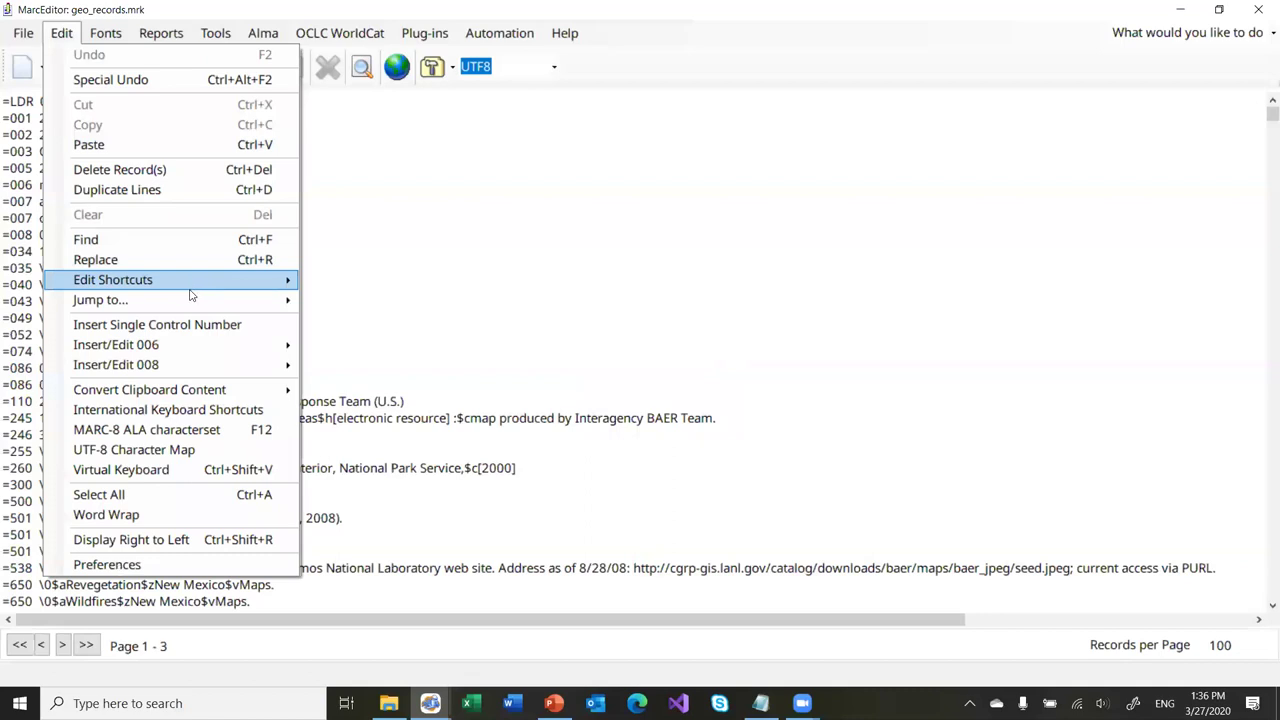
mouse_move(222, 292)
mouse_move(400, 303)
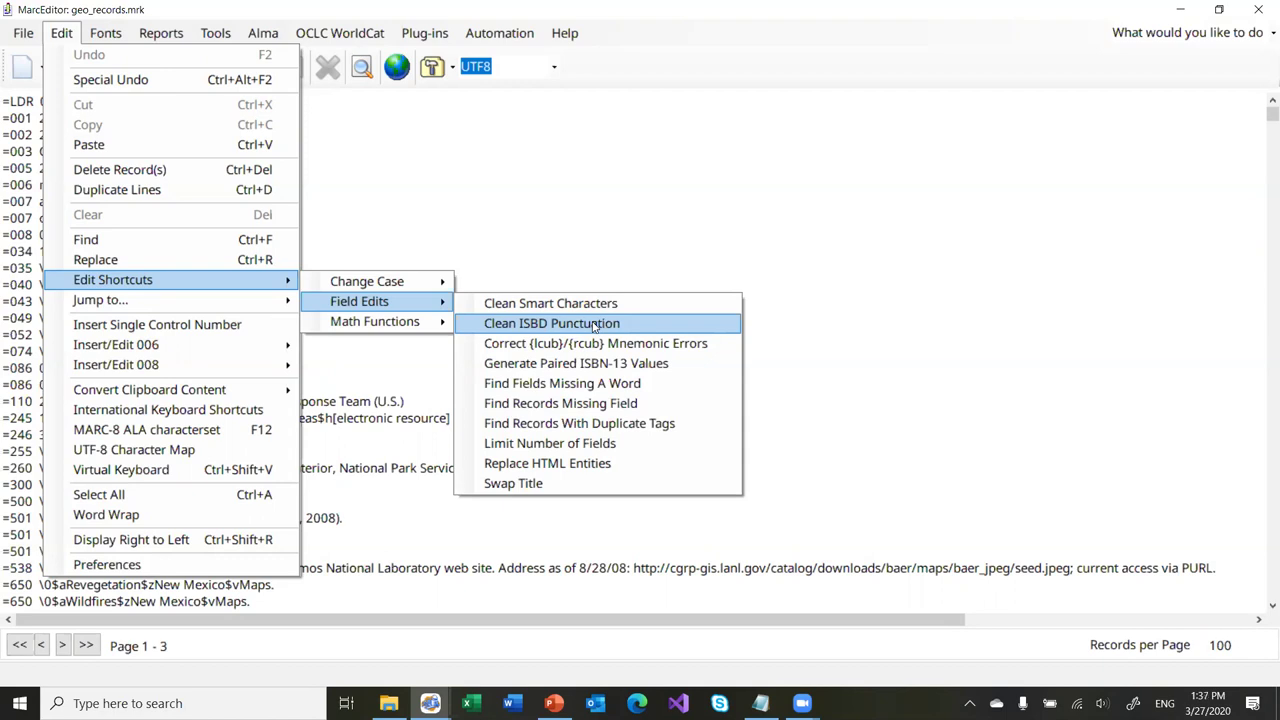
left_click(595, 327)
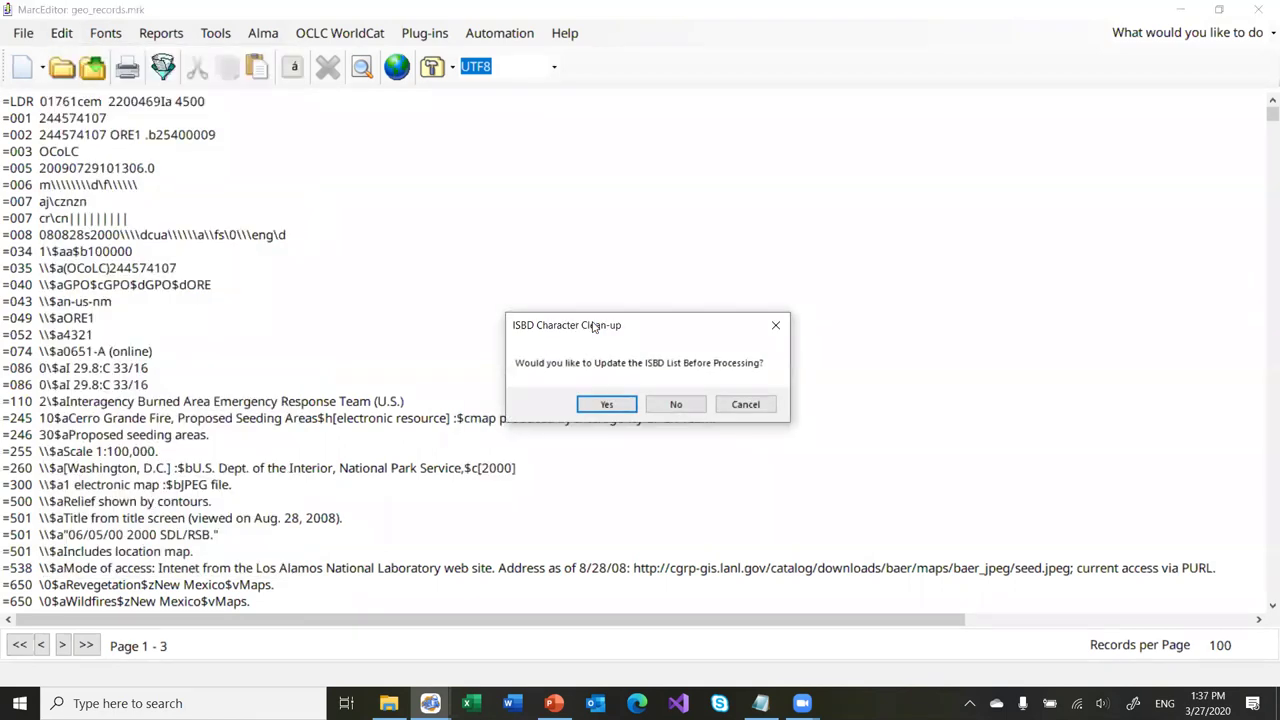
left_click_drag(600, 325, 510, 265)
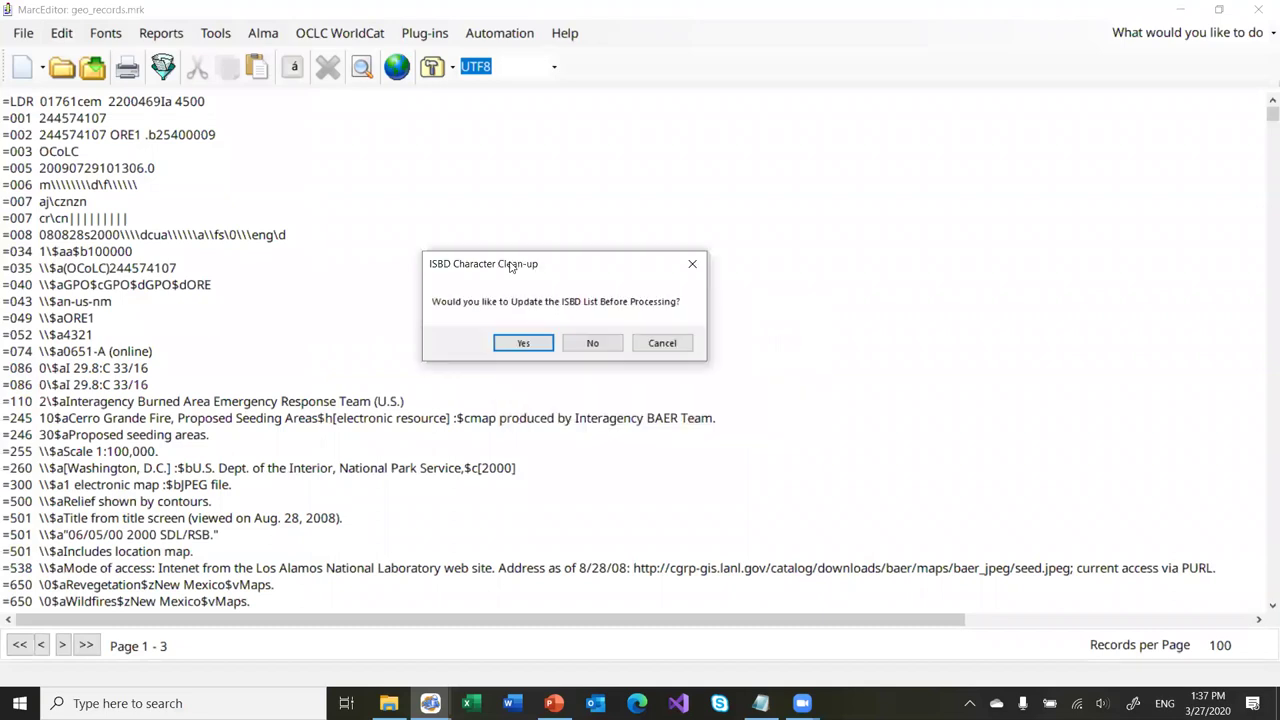
left_click(523, 343)
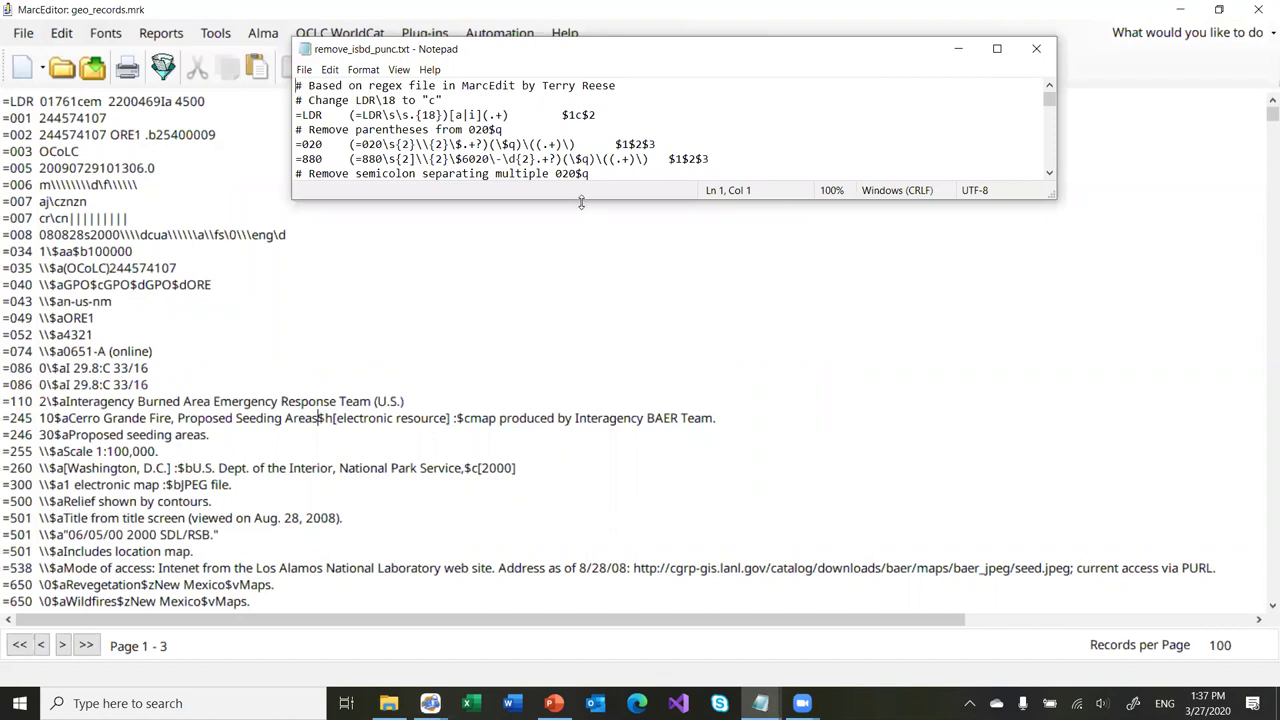
Review the punctuation rules in remove_isbd_punc.txt and close the file unchanged to run the ISBD cleanup
left_click_drag(581, 202, 538, 402)
scroll(629, 305, "down", 6)
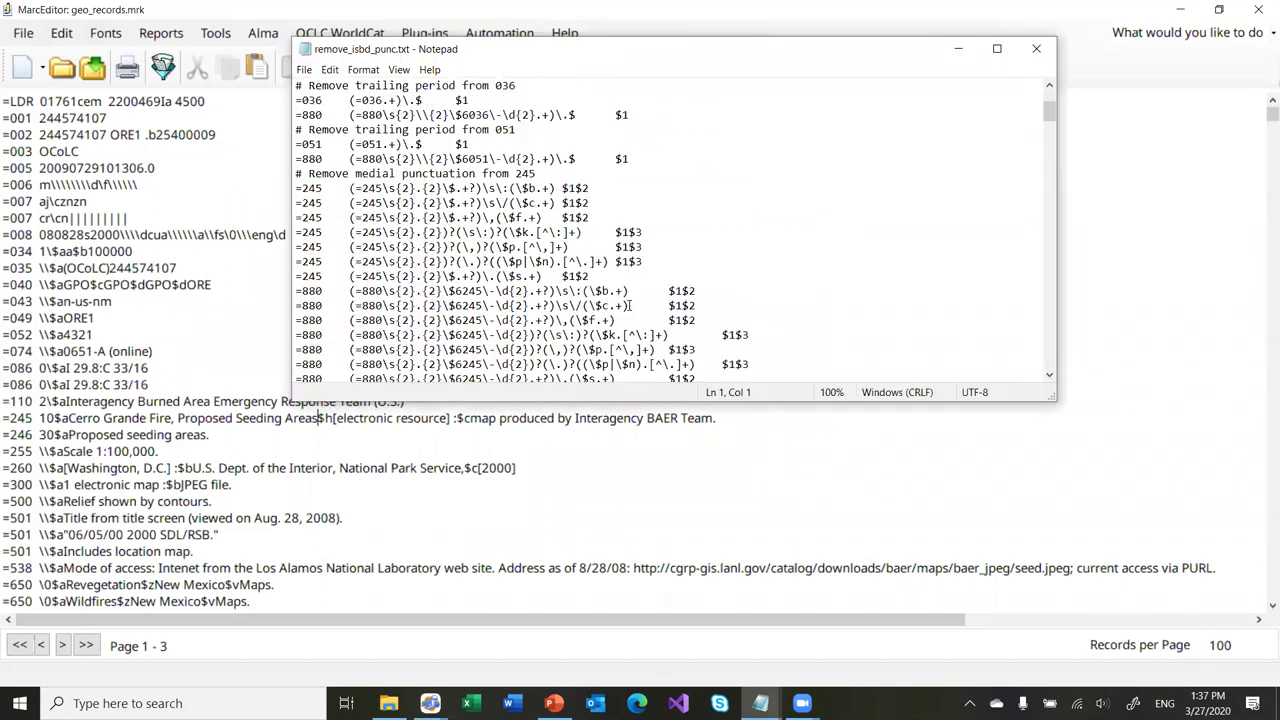
scroll(629, 305, "down", 15)
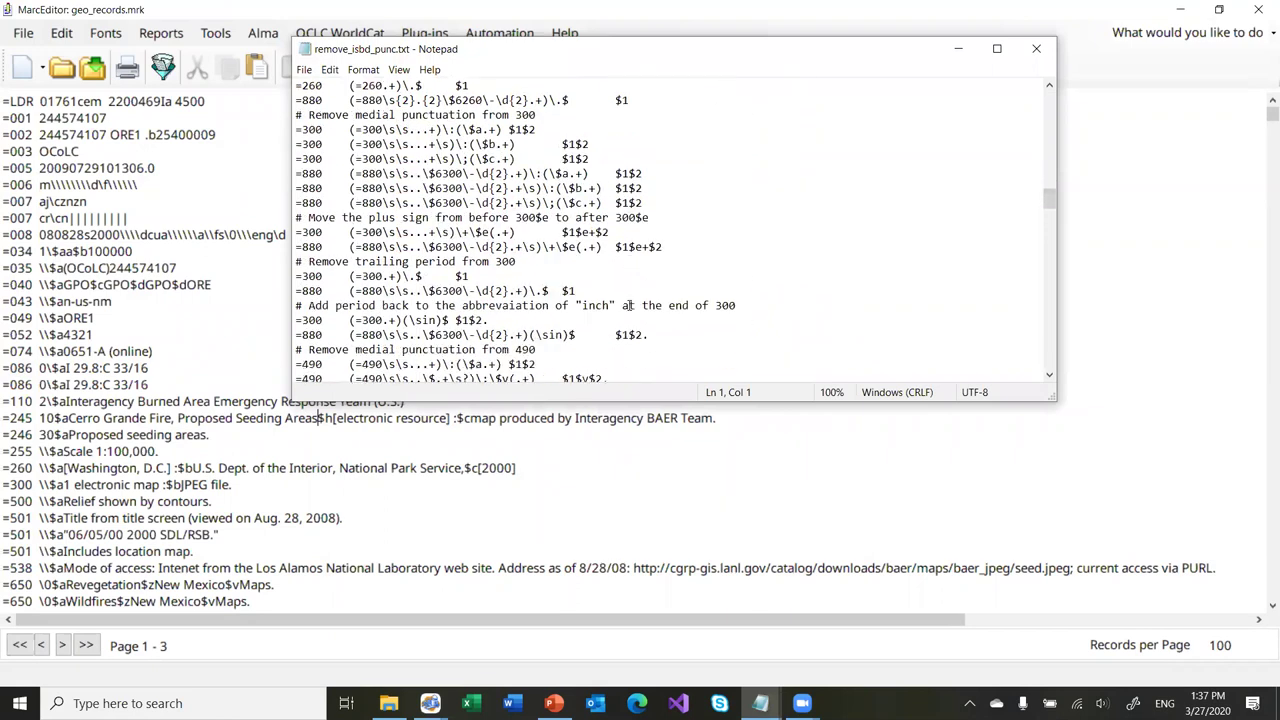
scroll(629, 305, "down", 15)
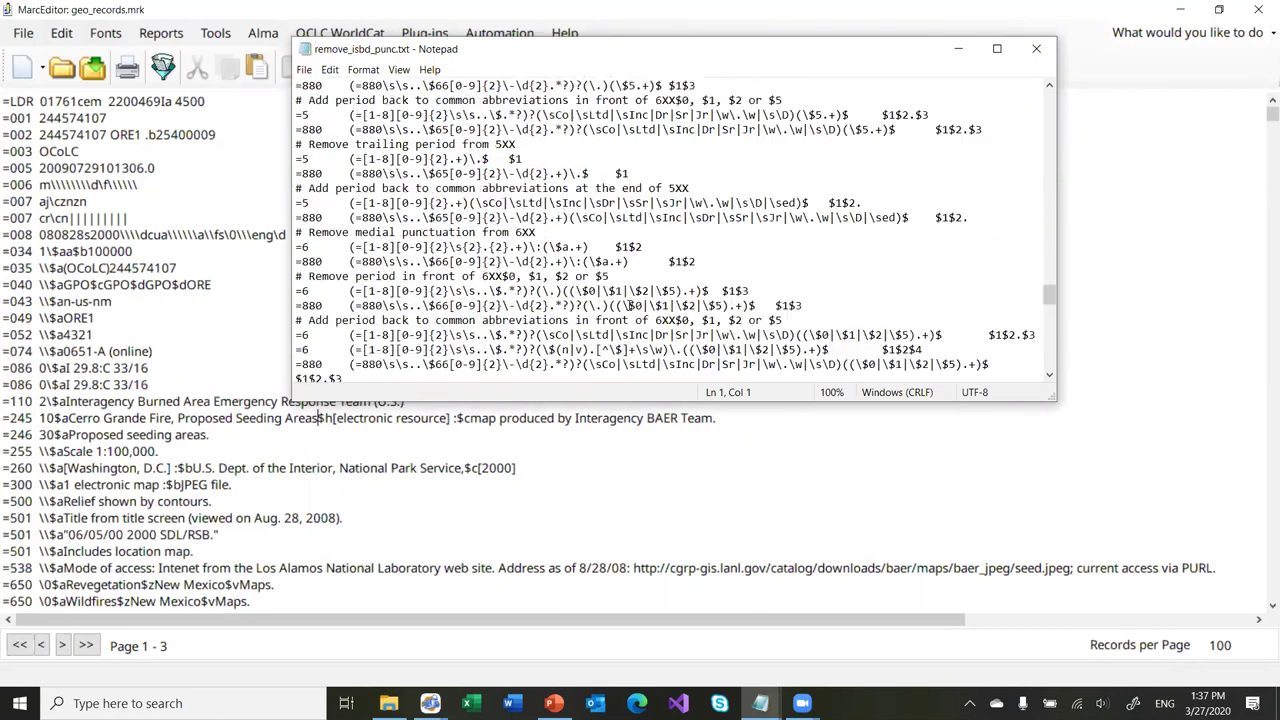
left_click(1037, 52)
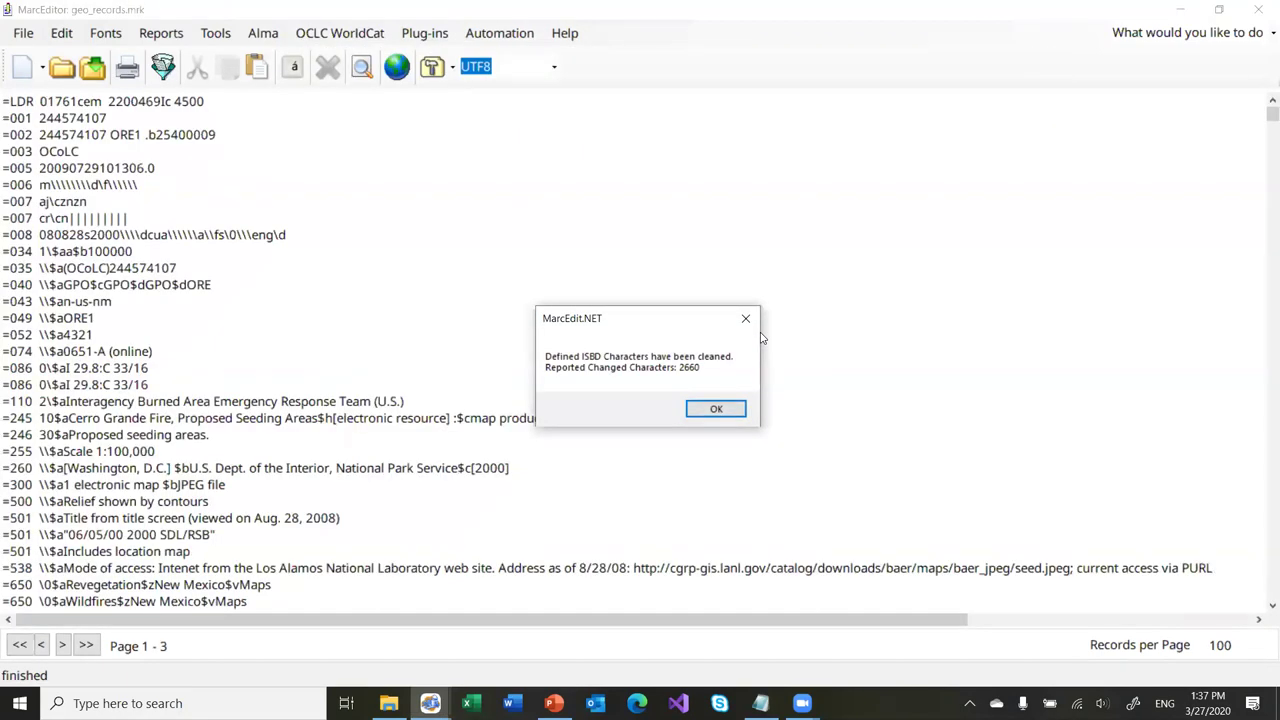
left_click(729, 412)
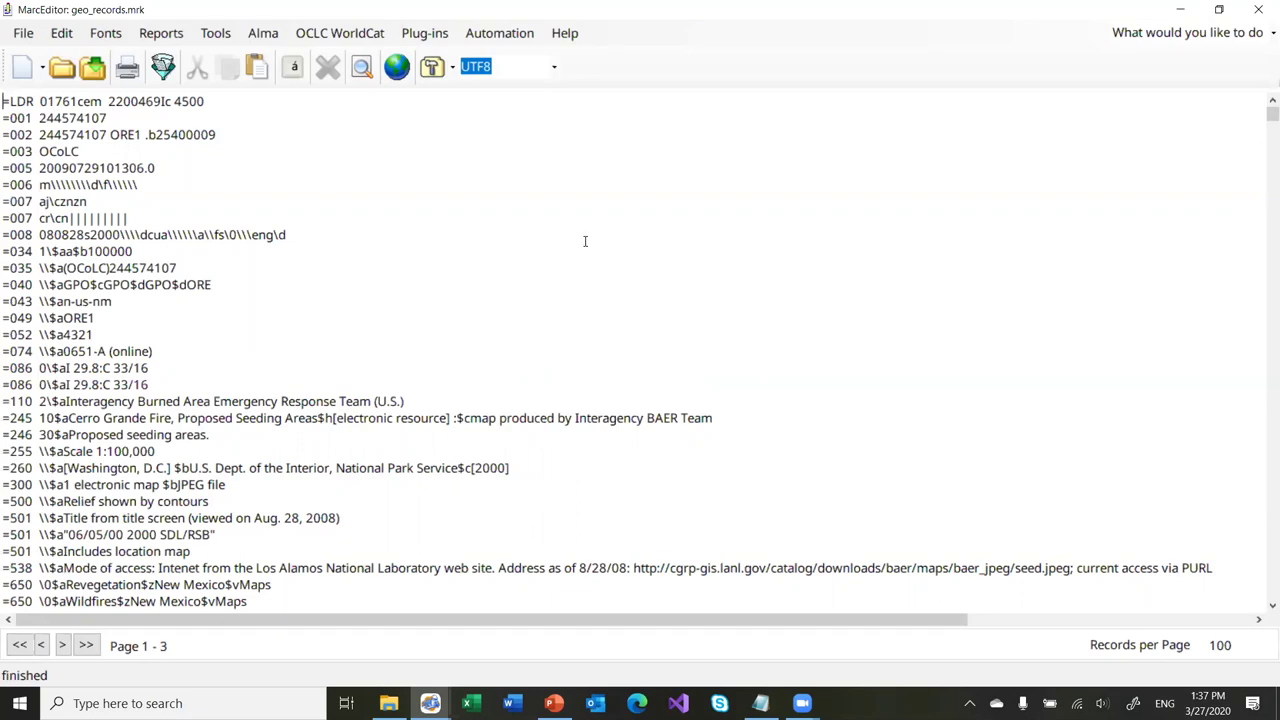
left_click(62, 34)
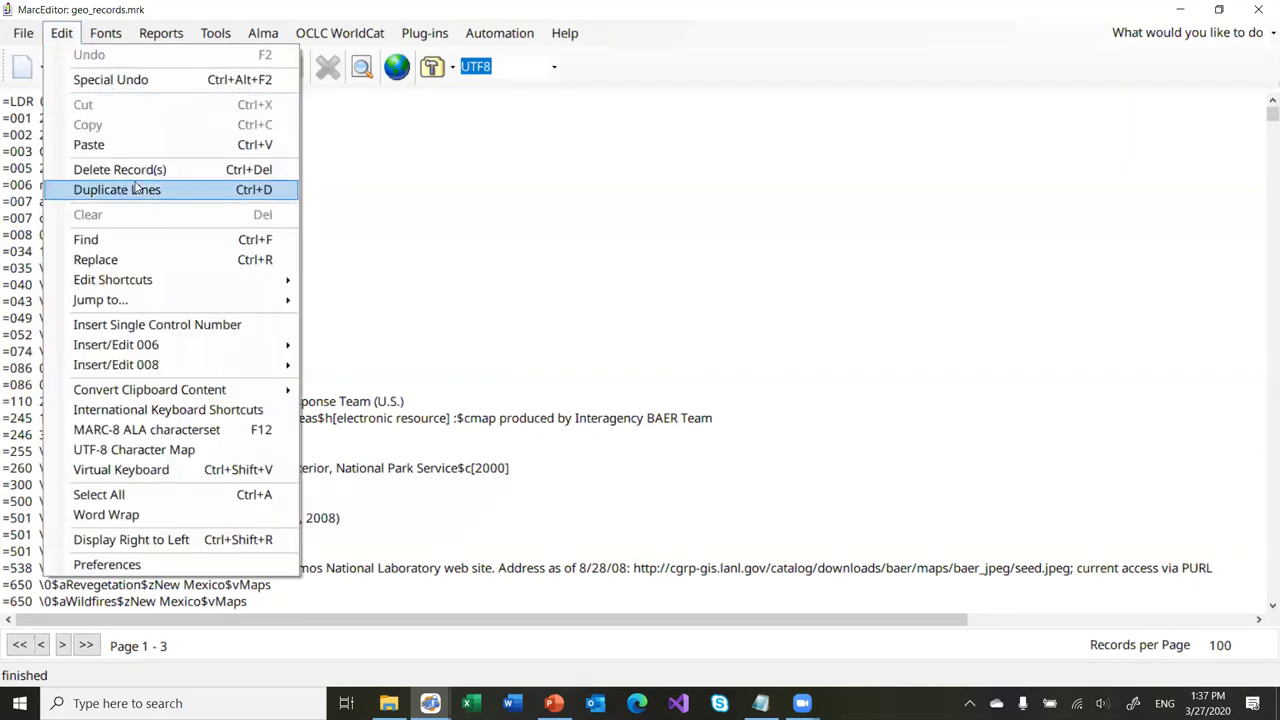
mouse_move(163, 281)
mouse_move(333, 303)
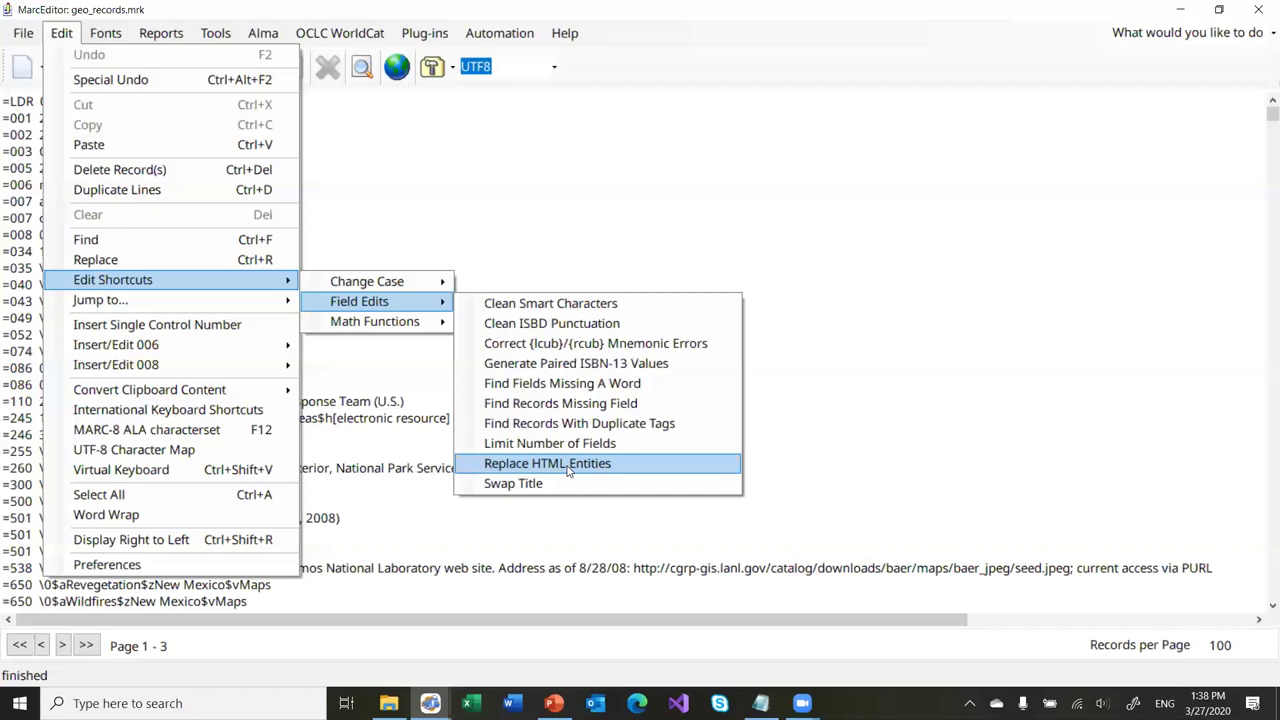
mouse_move(445, 330)
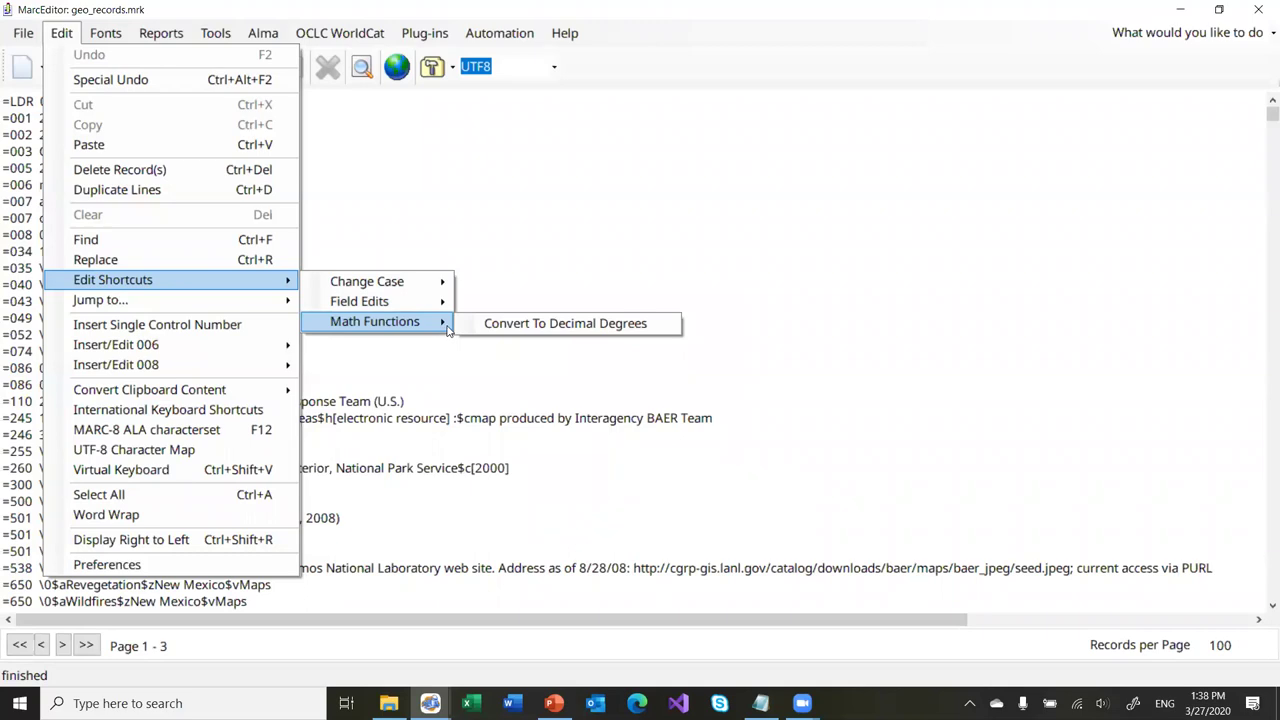
left_click(449, 383)
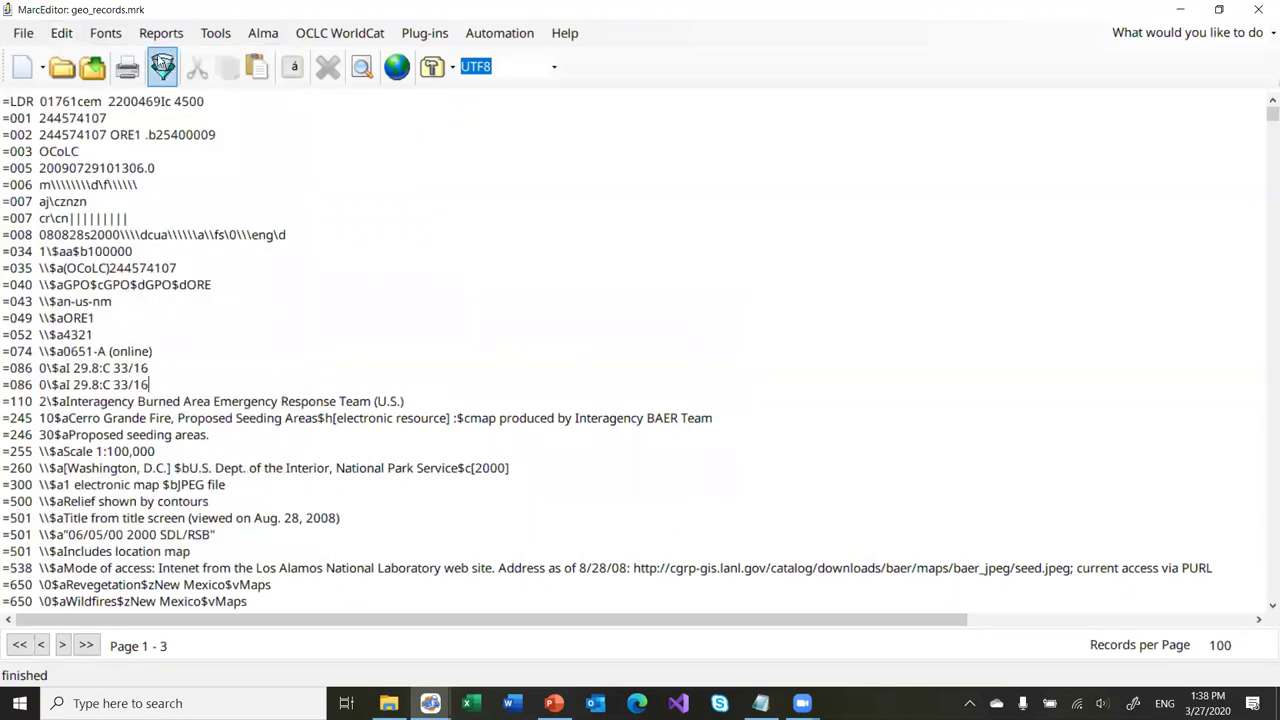
left_click(156, 37)
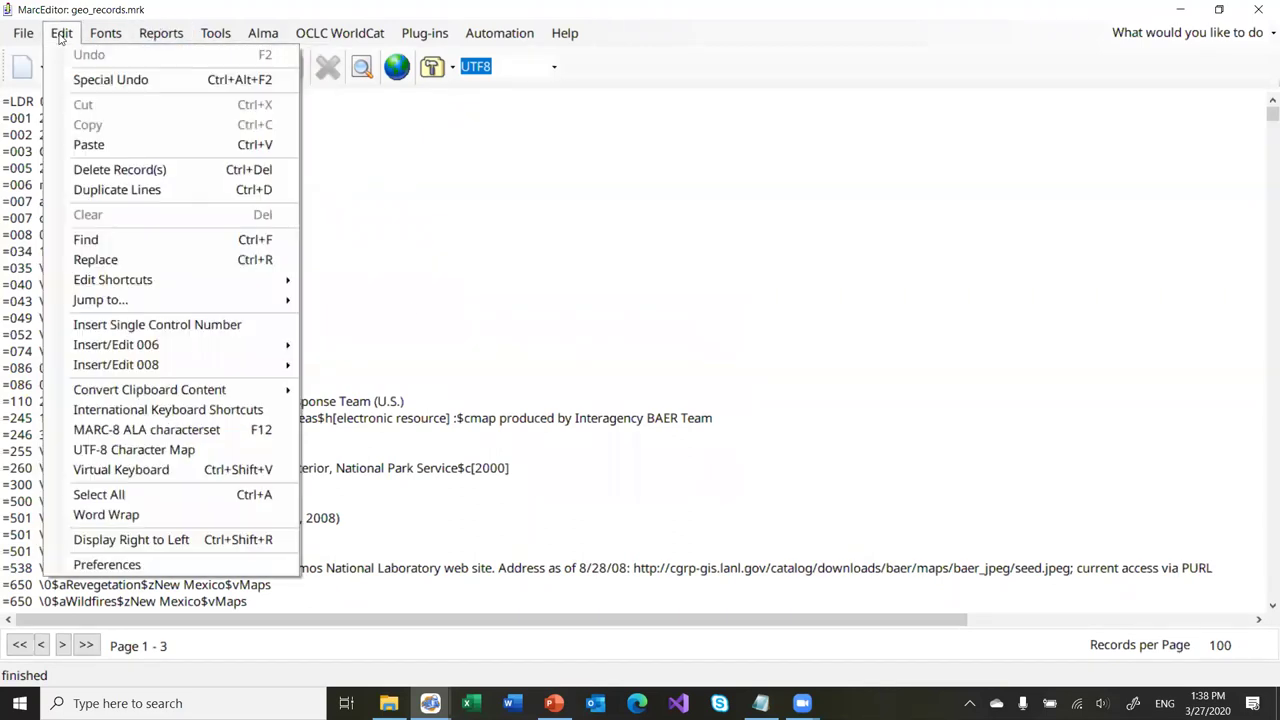
left_click(110, 172)
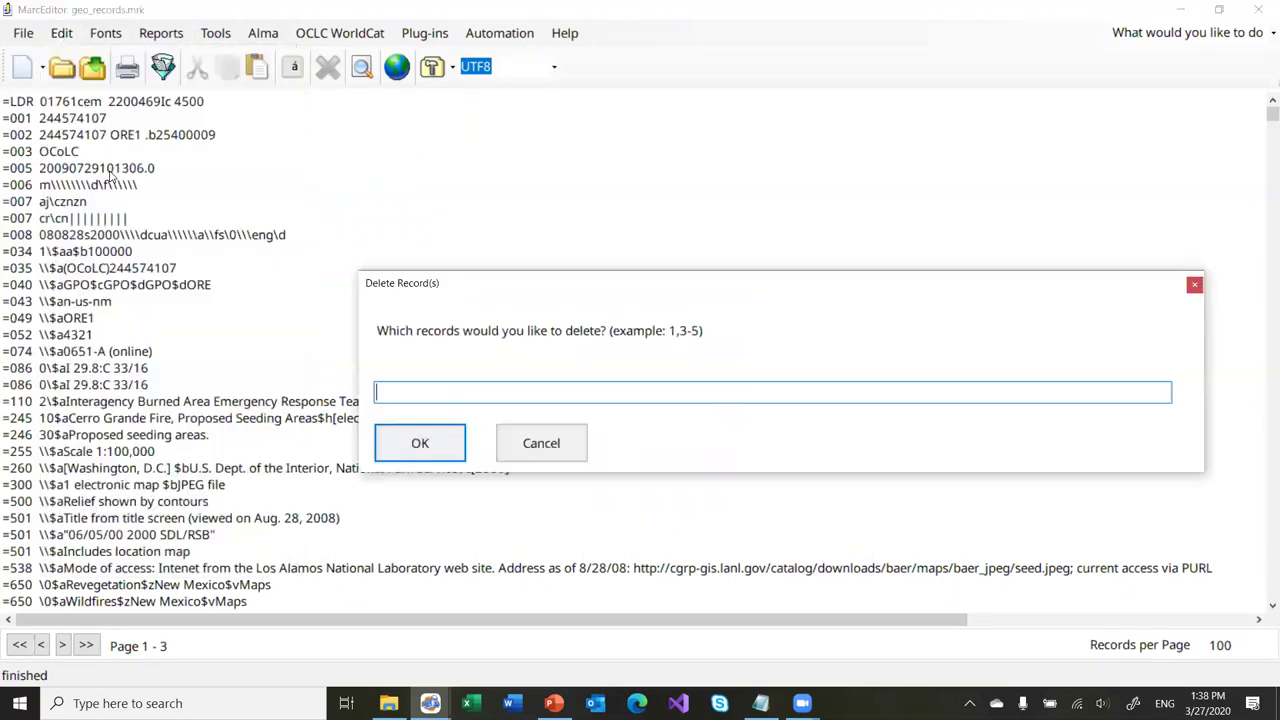
left_click(1194, 284)
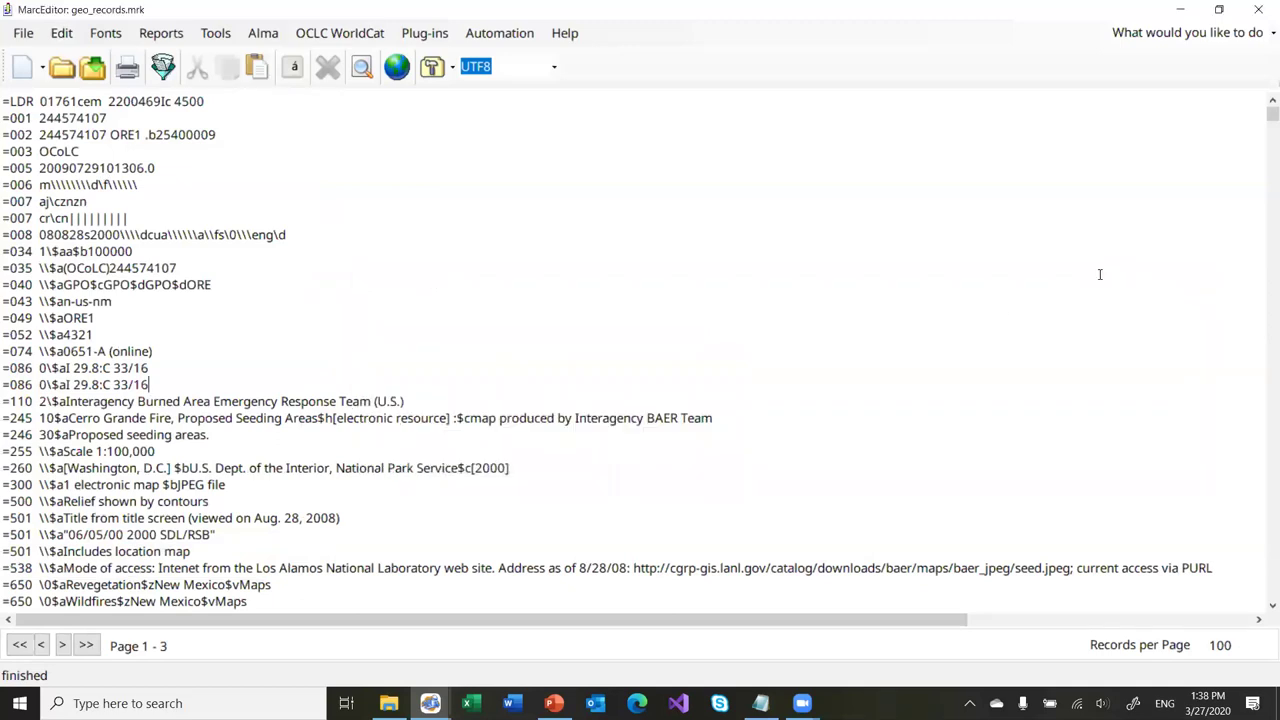
Find all occurrences of "034.*\$e" in the records, using regular expressions
left_click(61, 33)
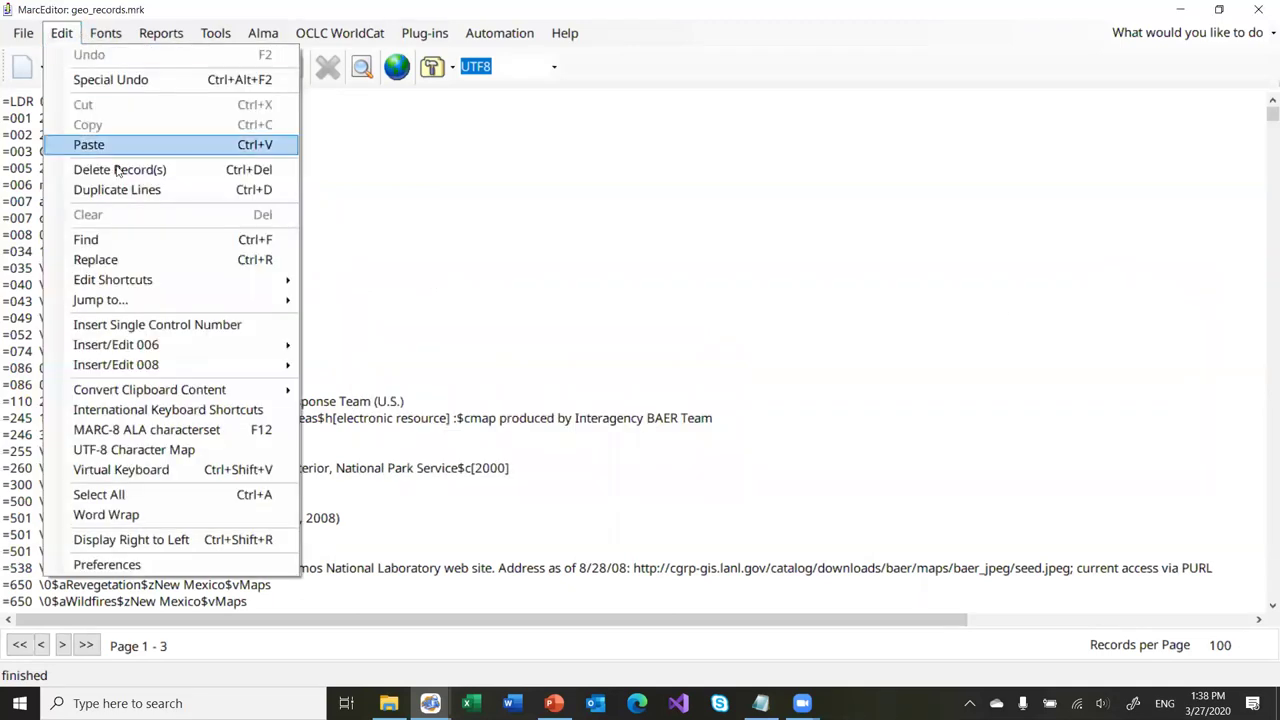
left_click(131, 248)
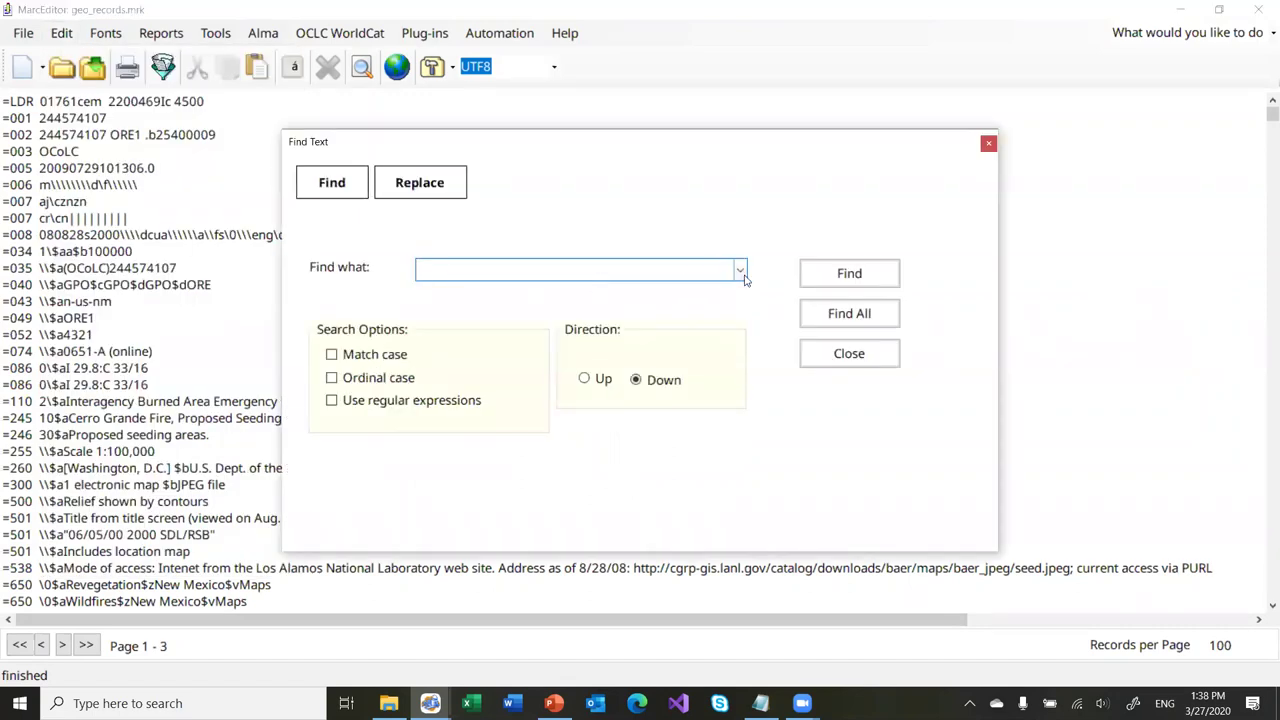
left_click(740, 270)
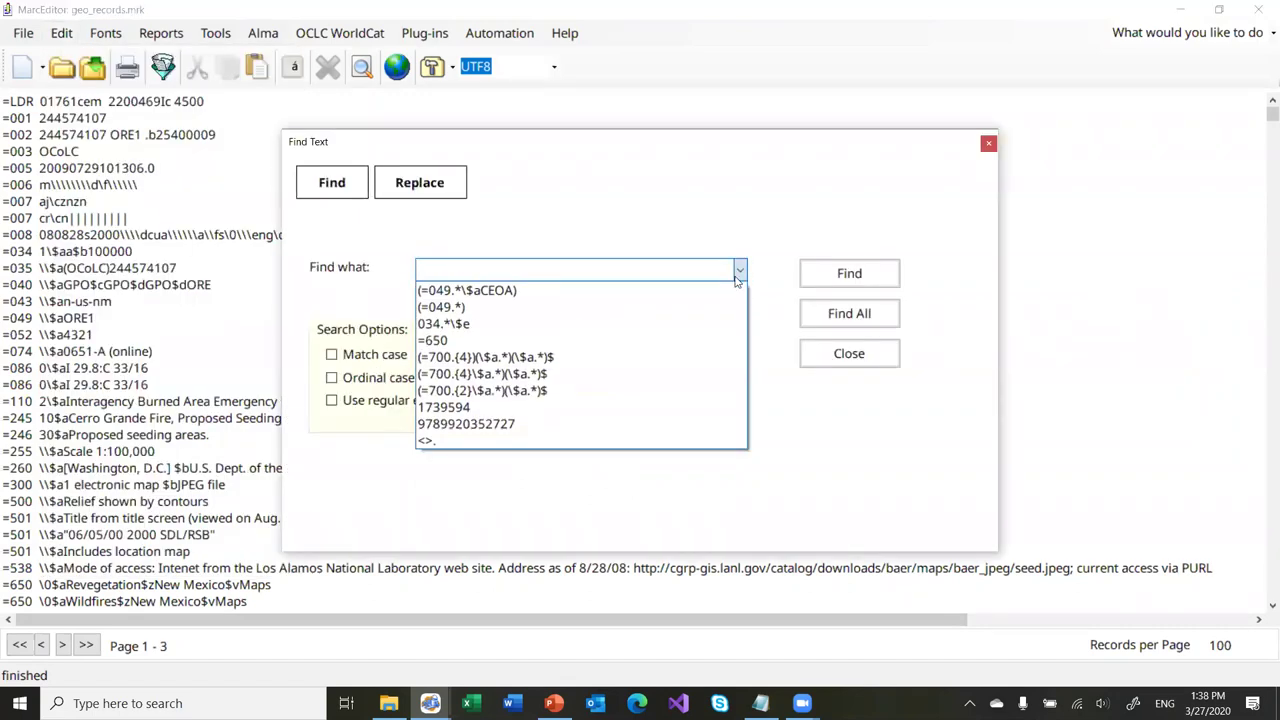
left_click(530, 324)
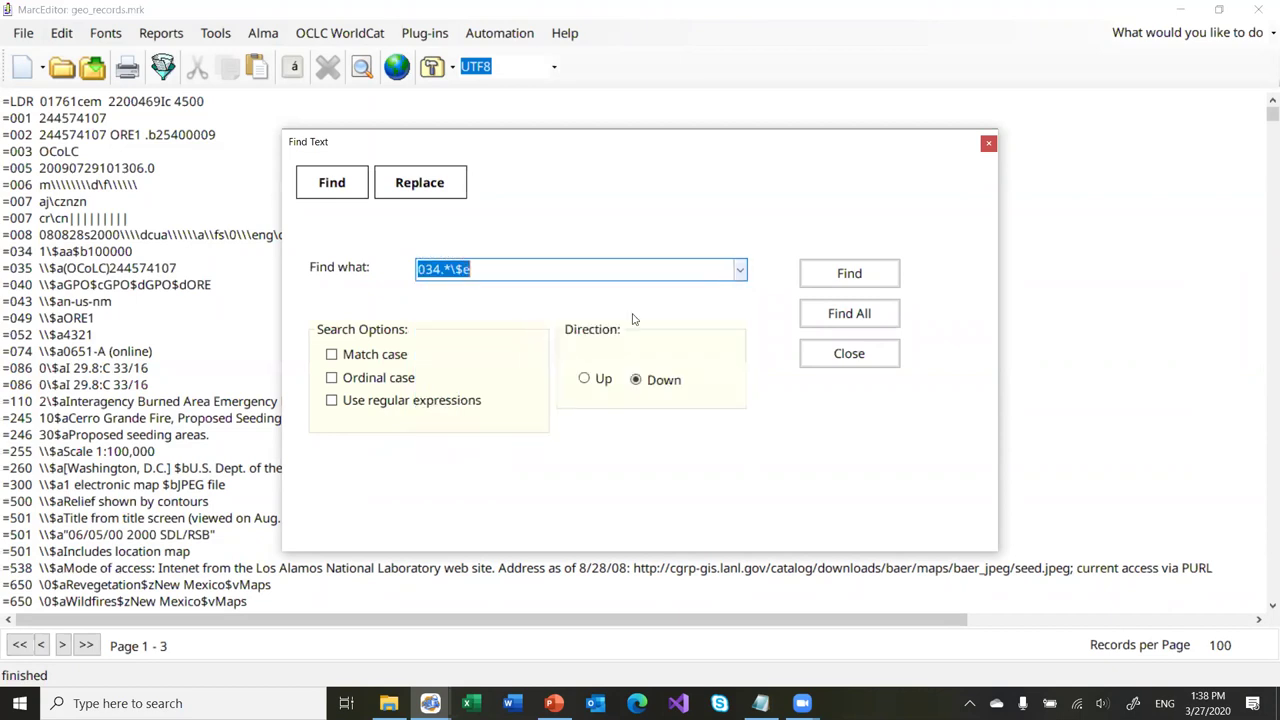
left_click(845, 310)
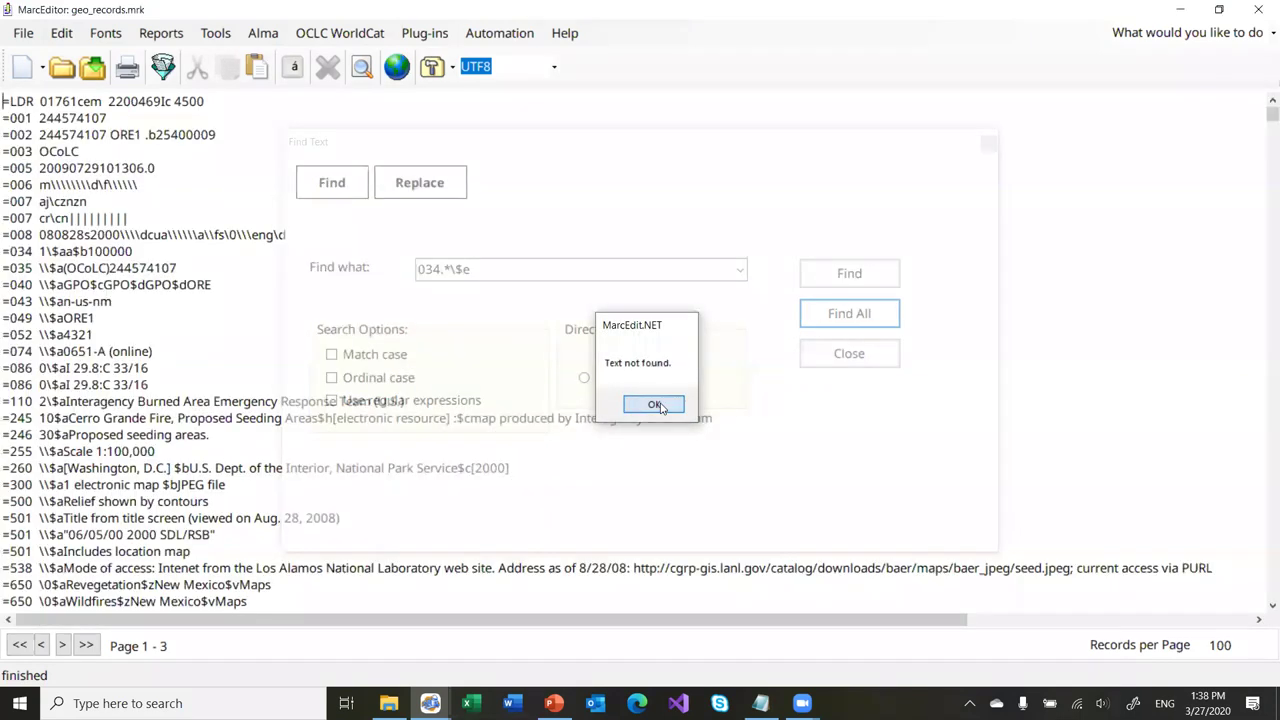
left_click(655, 405)
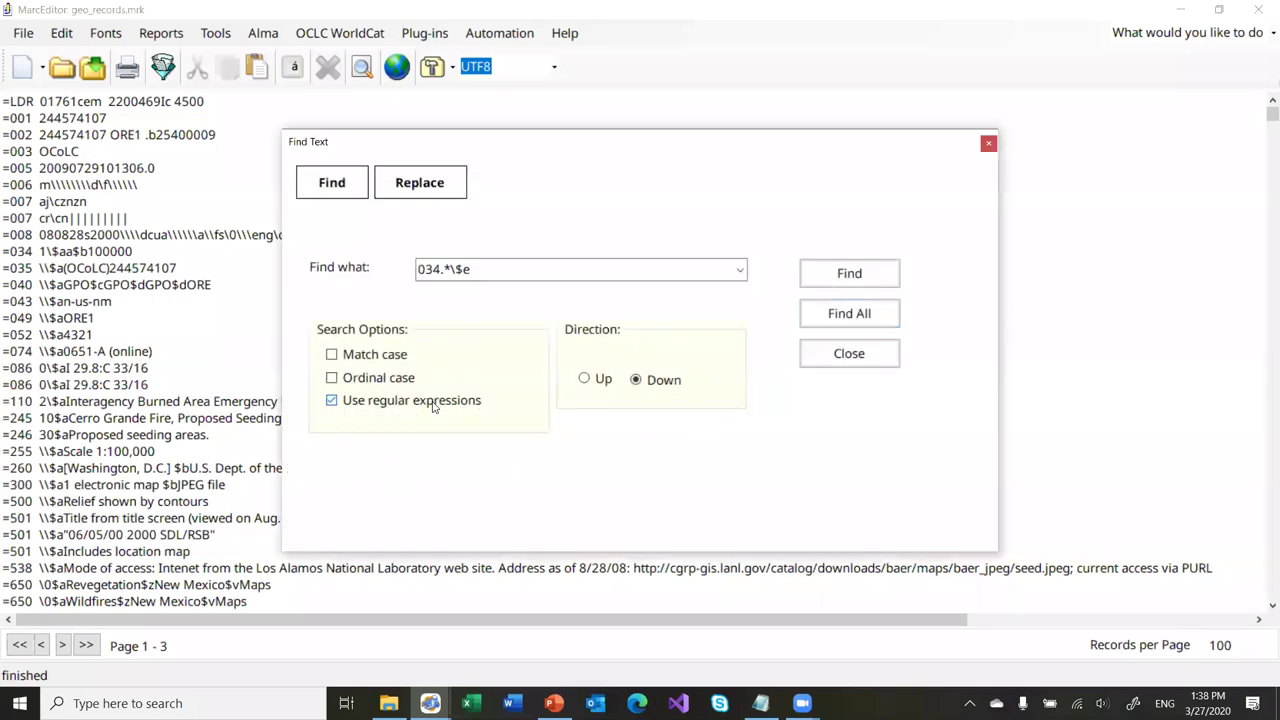
left_click(884, 313)
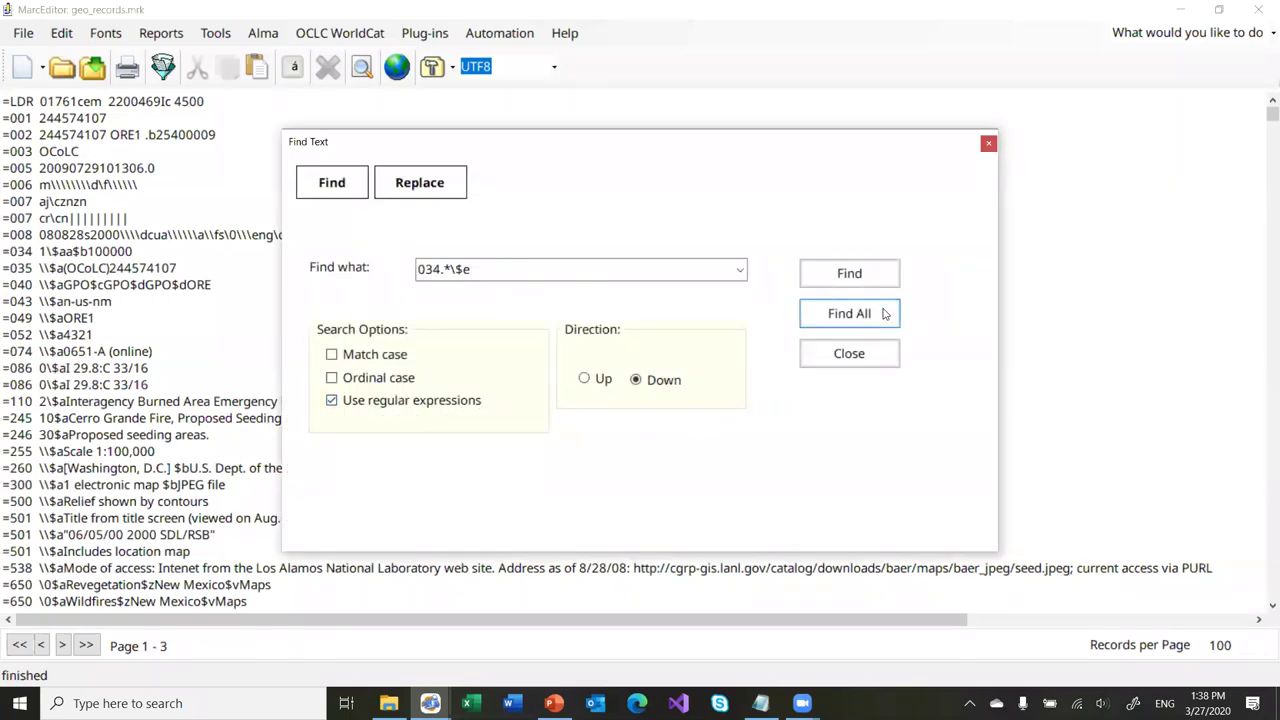
Jump to the record of the found 034 field, close the find results, and place the cursor in that field
left_click(591, 264)
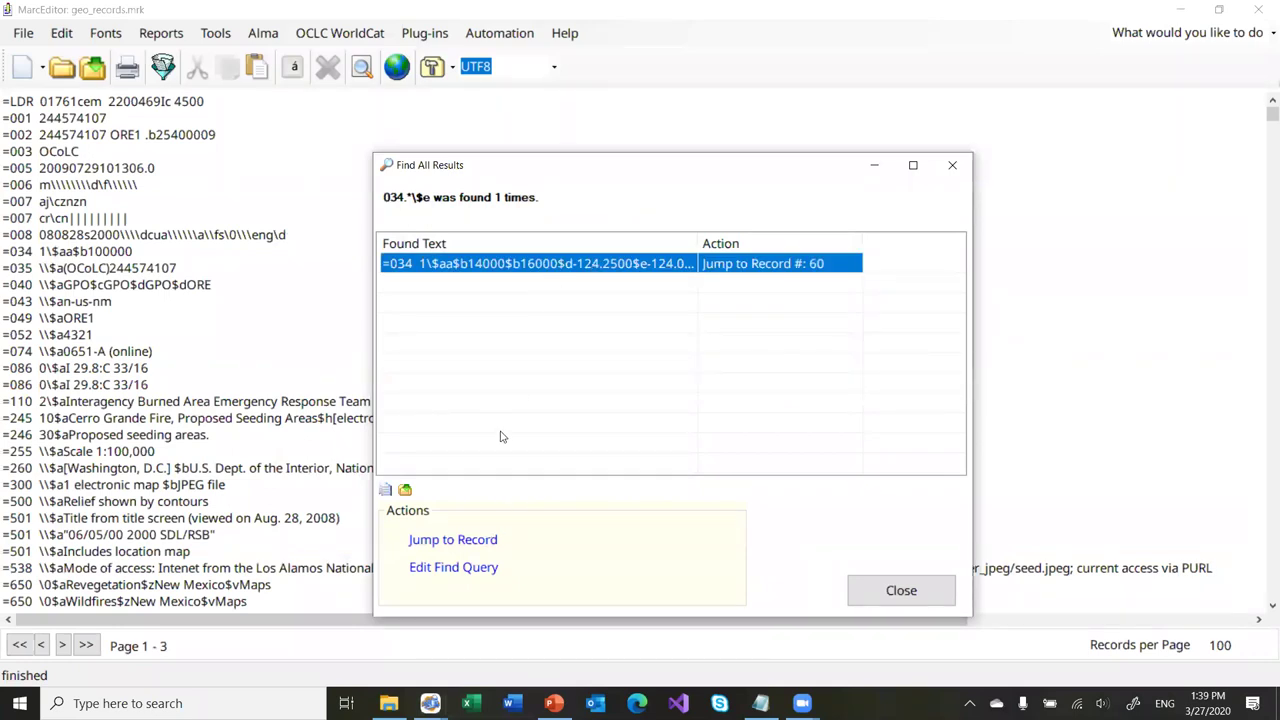
left_click(476, 540)
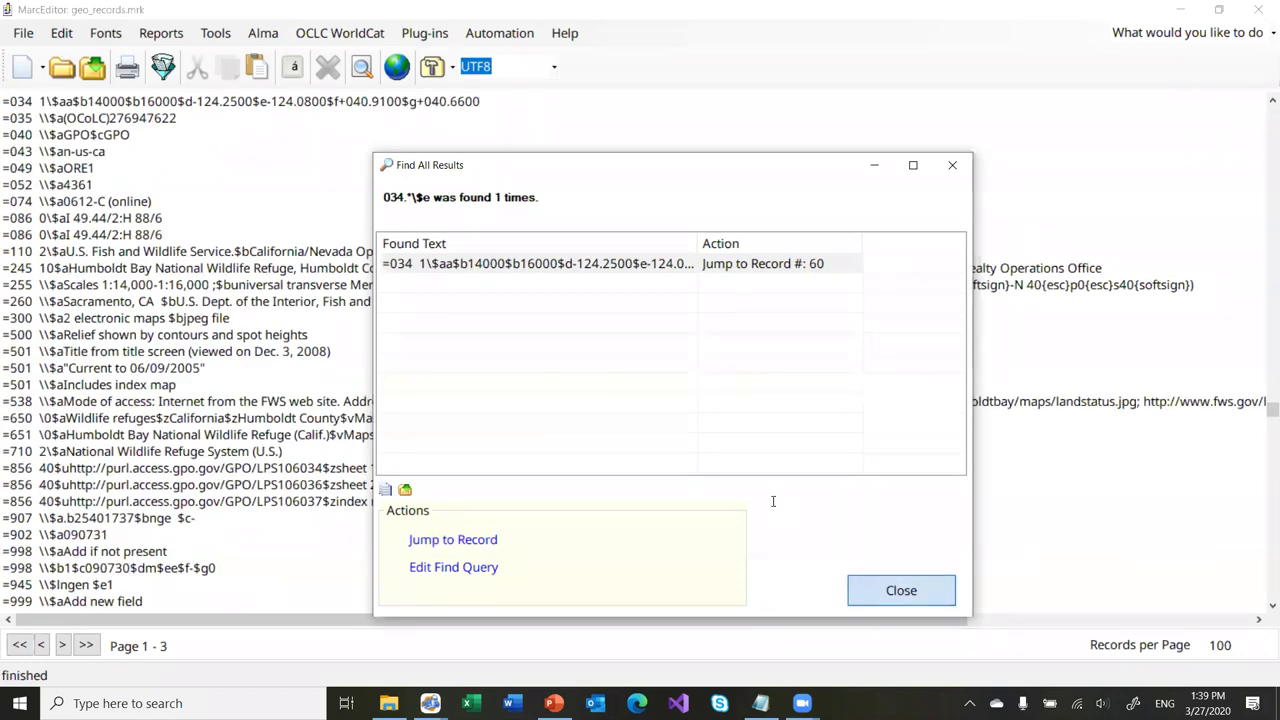
scroll(371, 233, "up", 2)
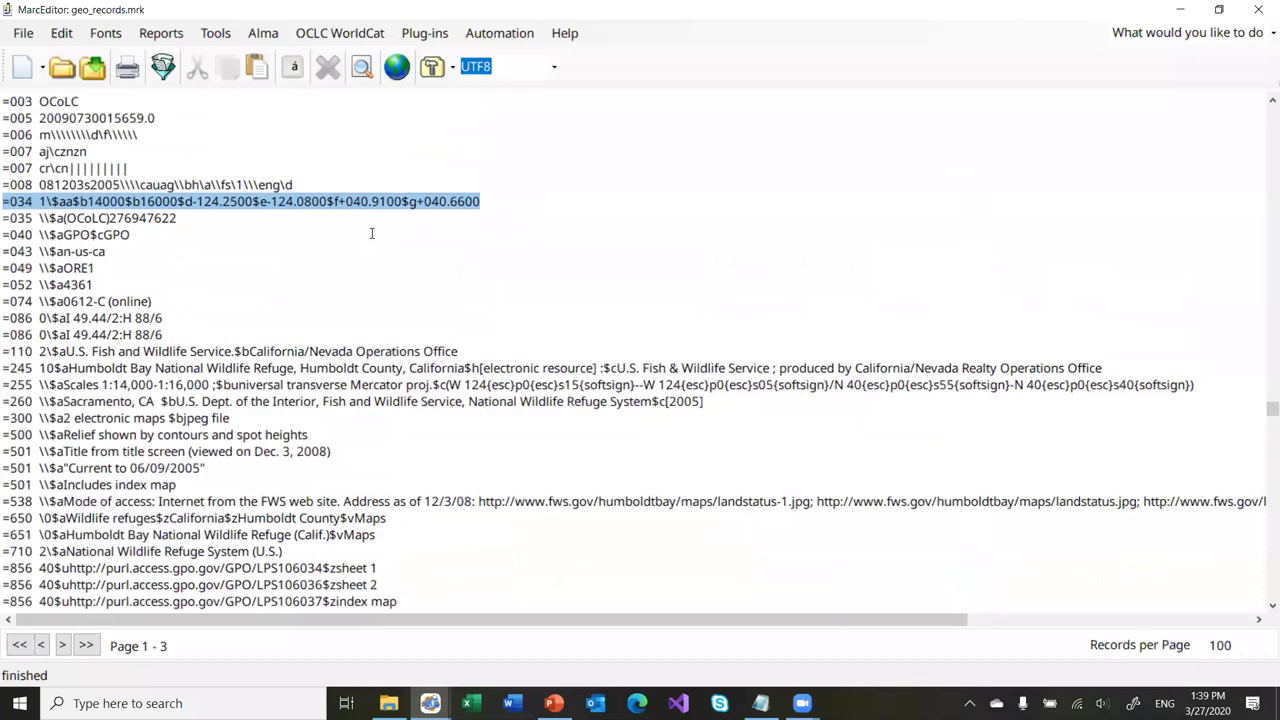
left_click(314, 204)
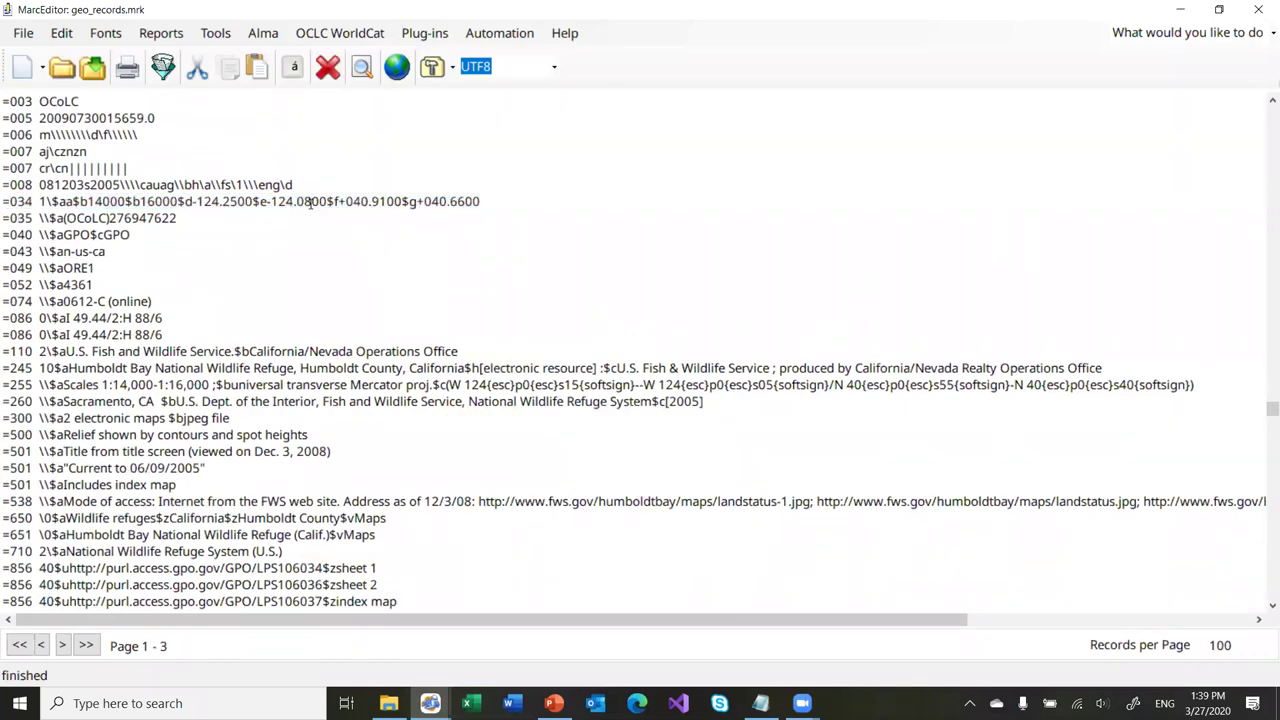
left_click(192, 199)
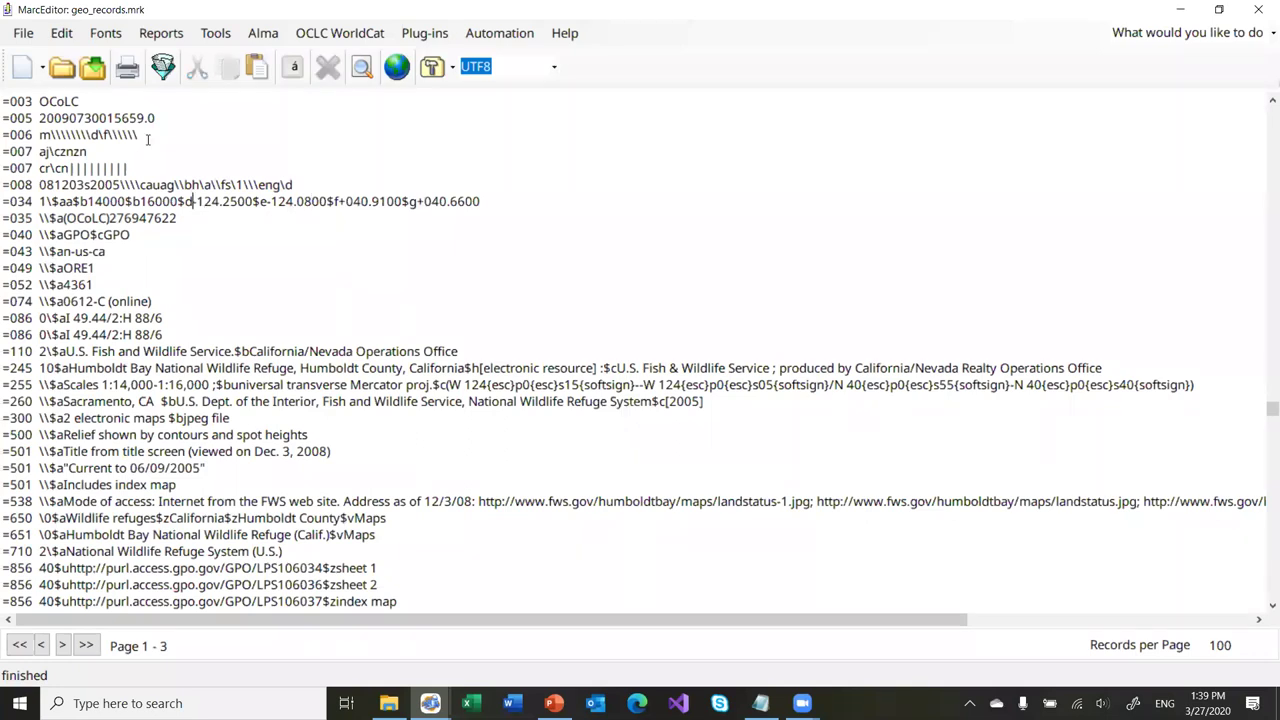
left_click(62, 38)
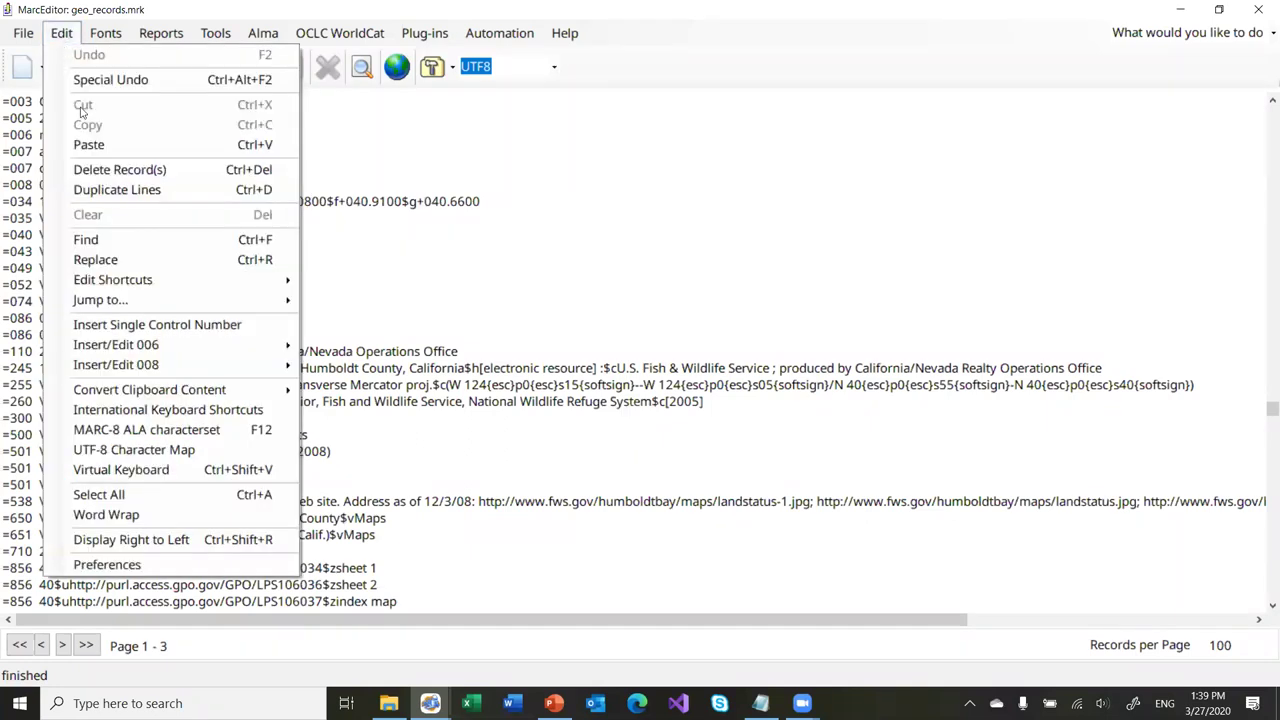
mouse_move(163, 283)
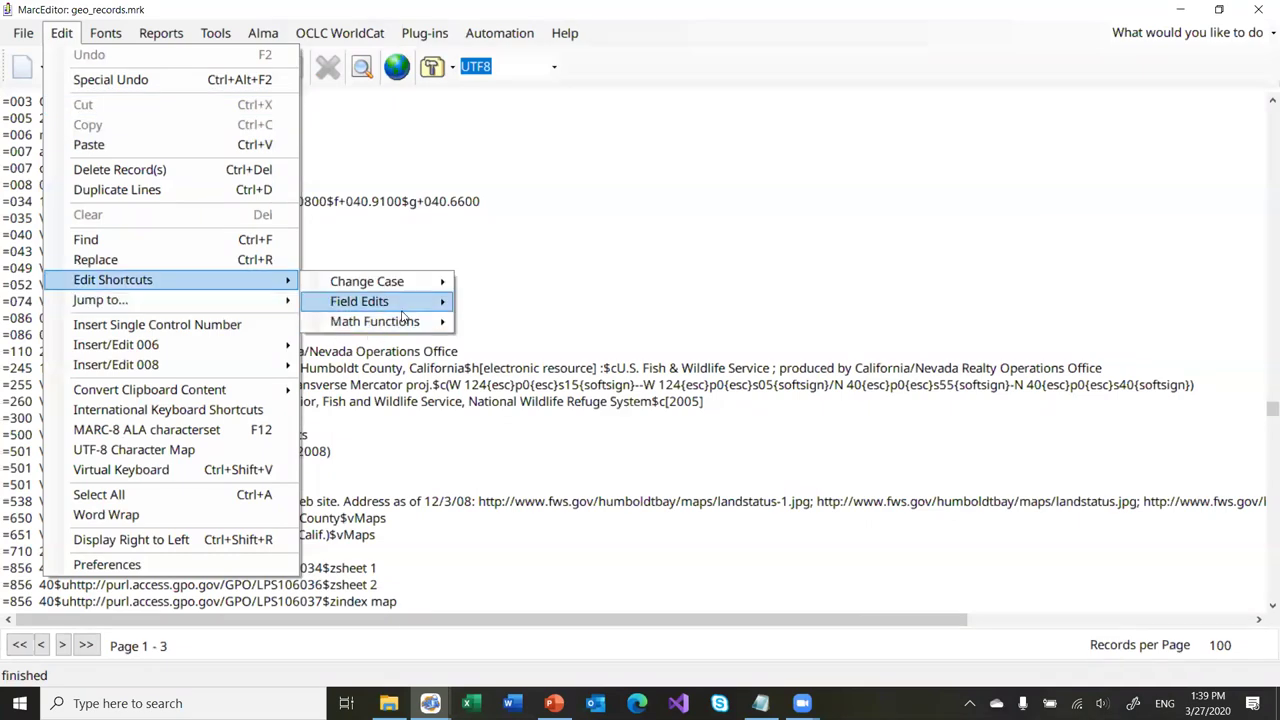
left_click(567, 269)
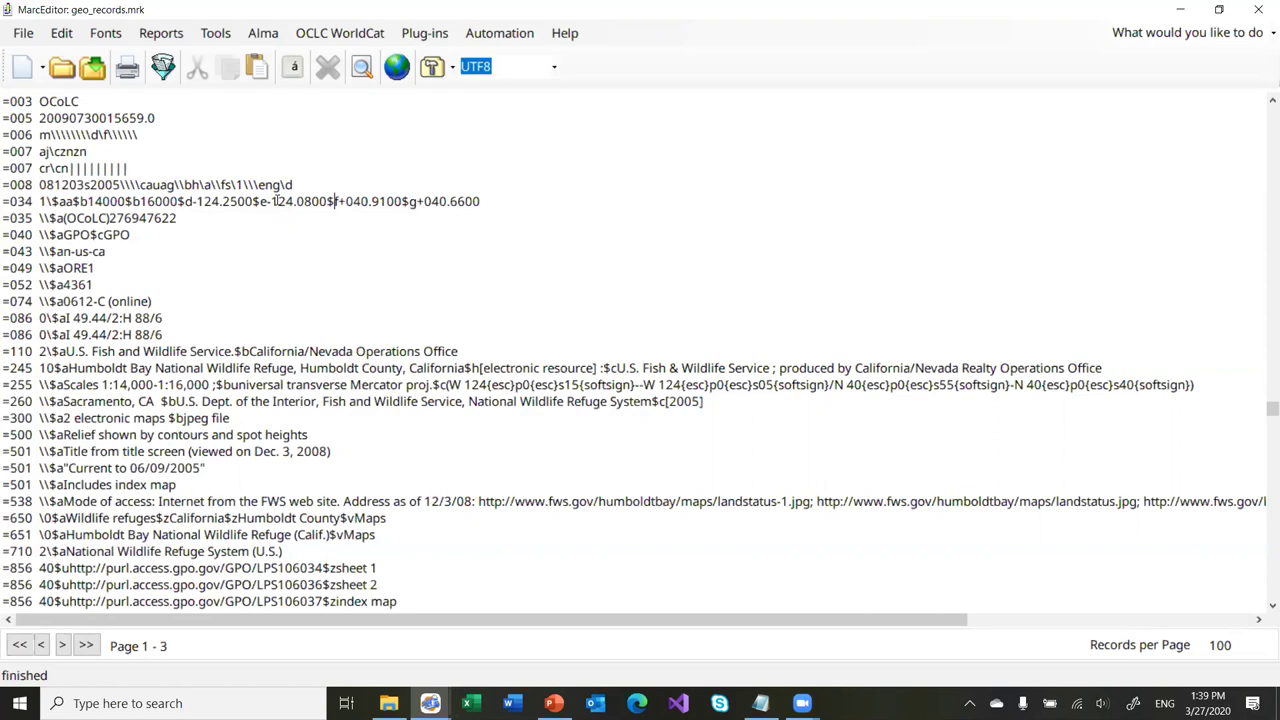
left_click(64, 36)
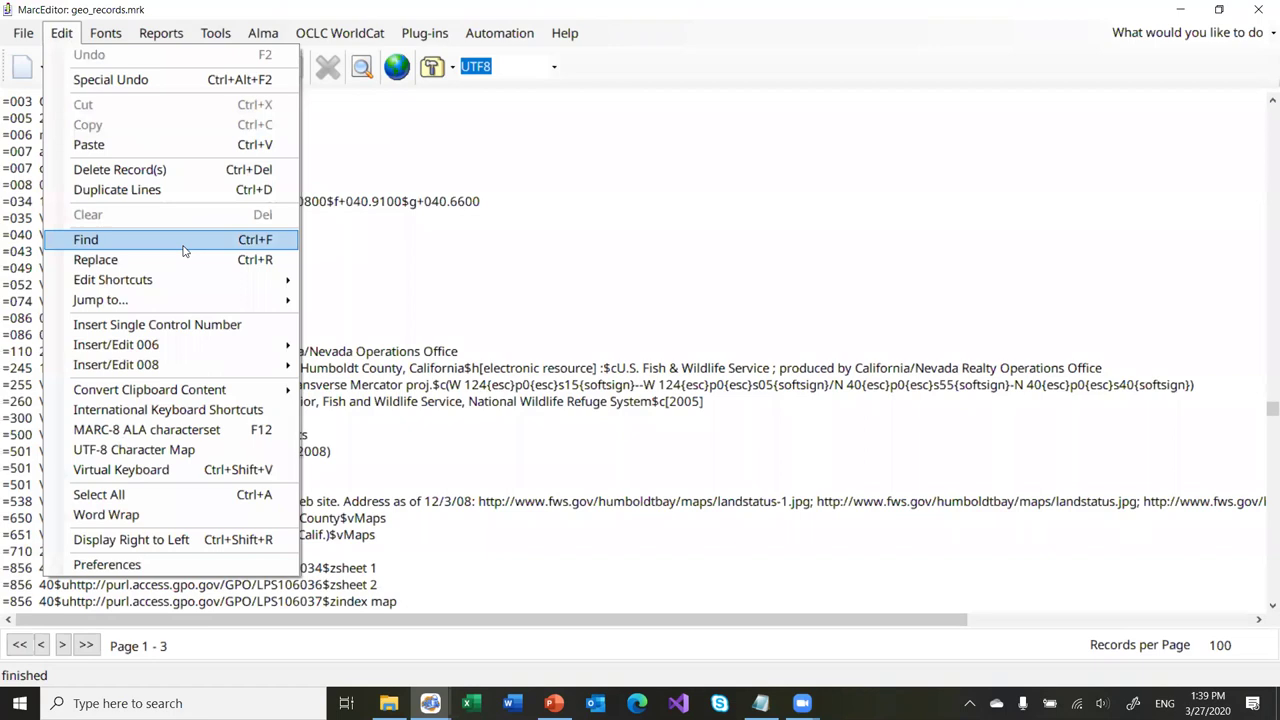
mouse_move(191, 280)
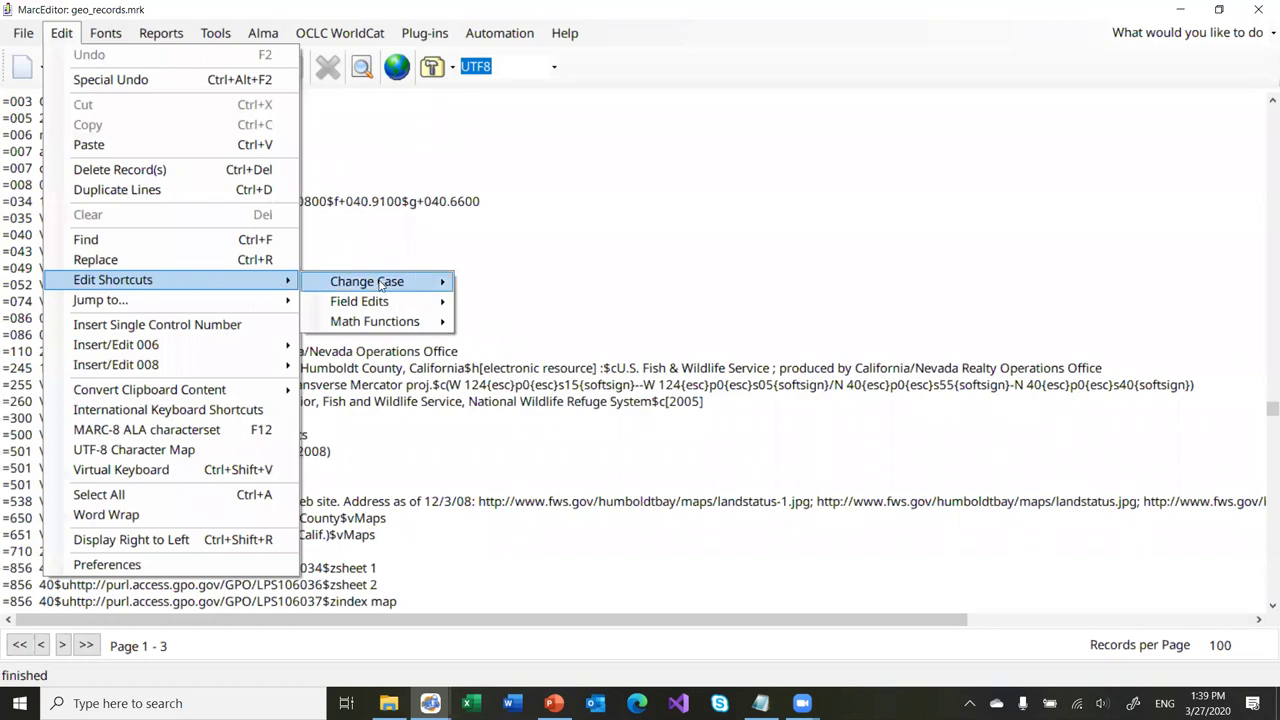
mouse_move(383, 289)
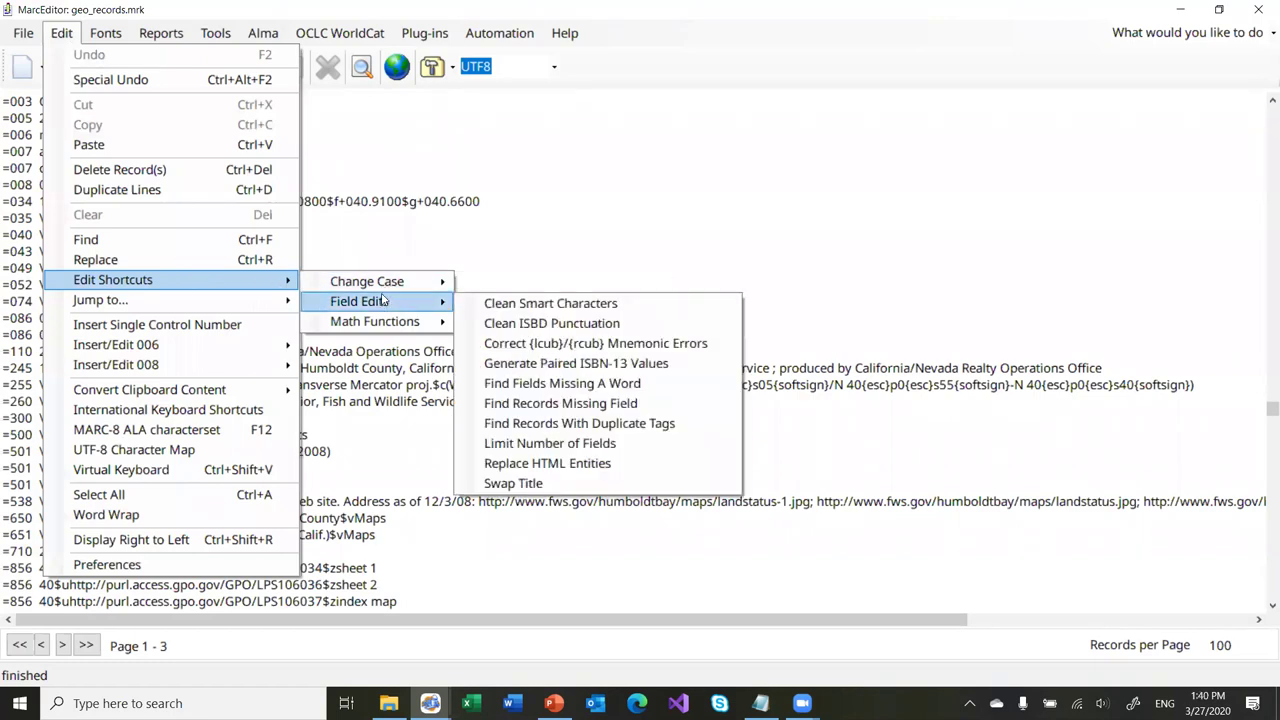
left_click(451, 233)
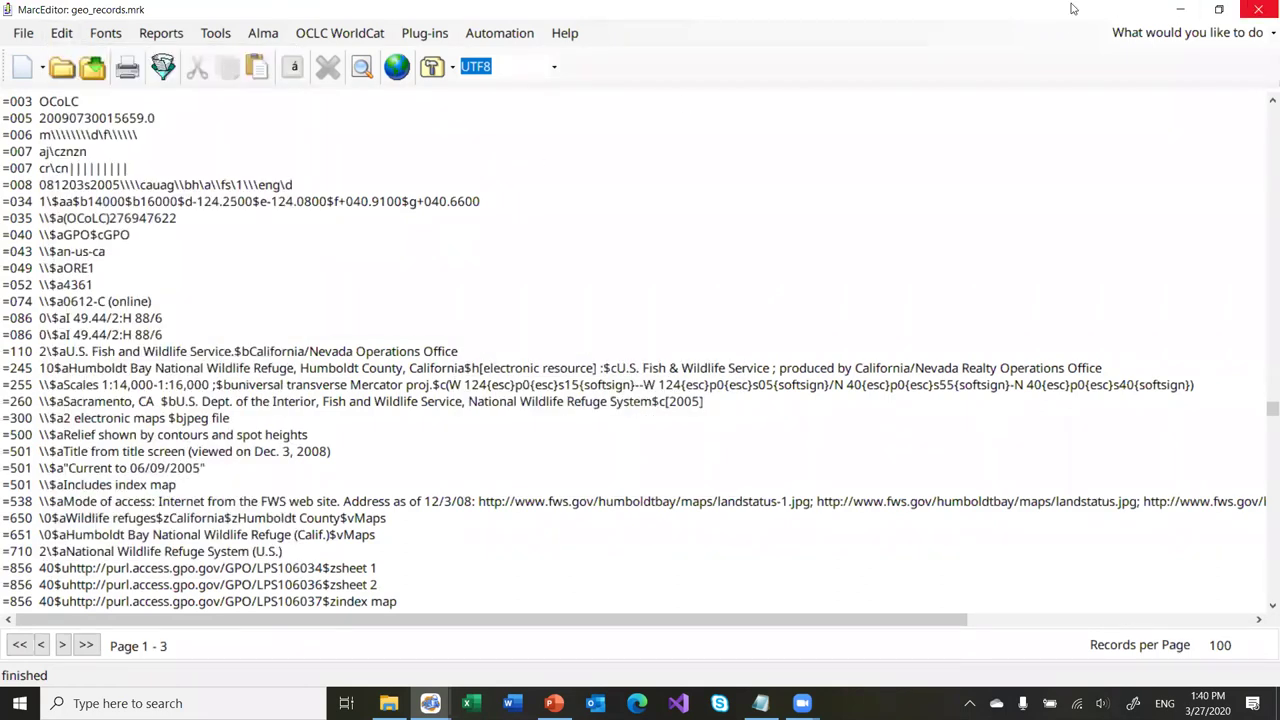
Add a 999 field with the data "\\$aAdd this field" to all records using the Add/Delete Field utility
left_click(220, 33)
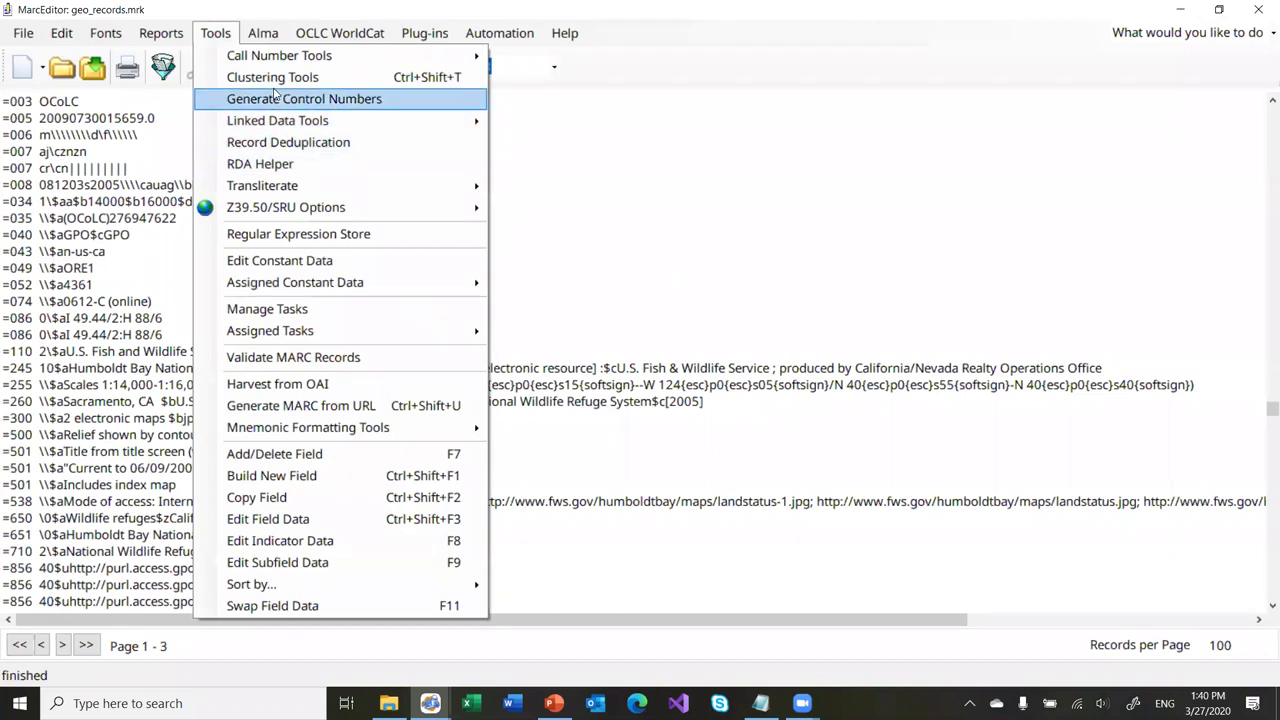
left_click(274, 462)
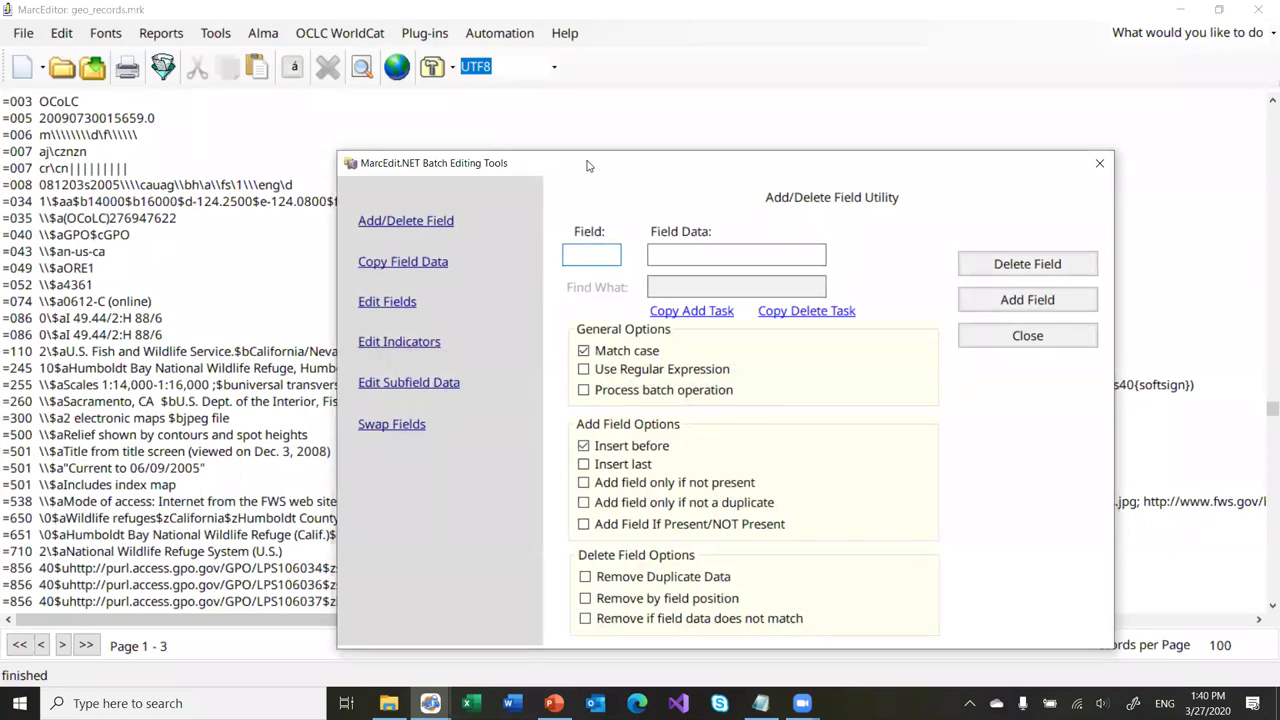
left_click_drag(592, 174, 536, 100)
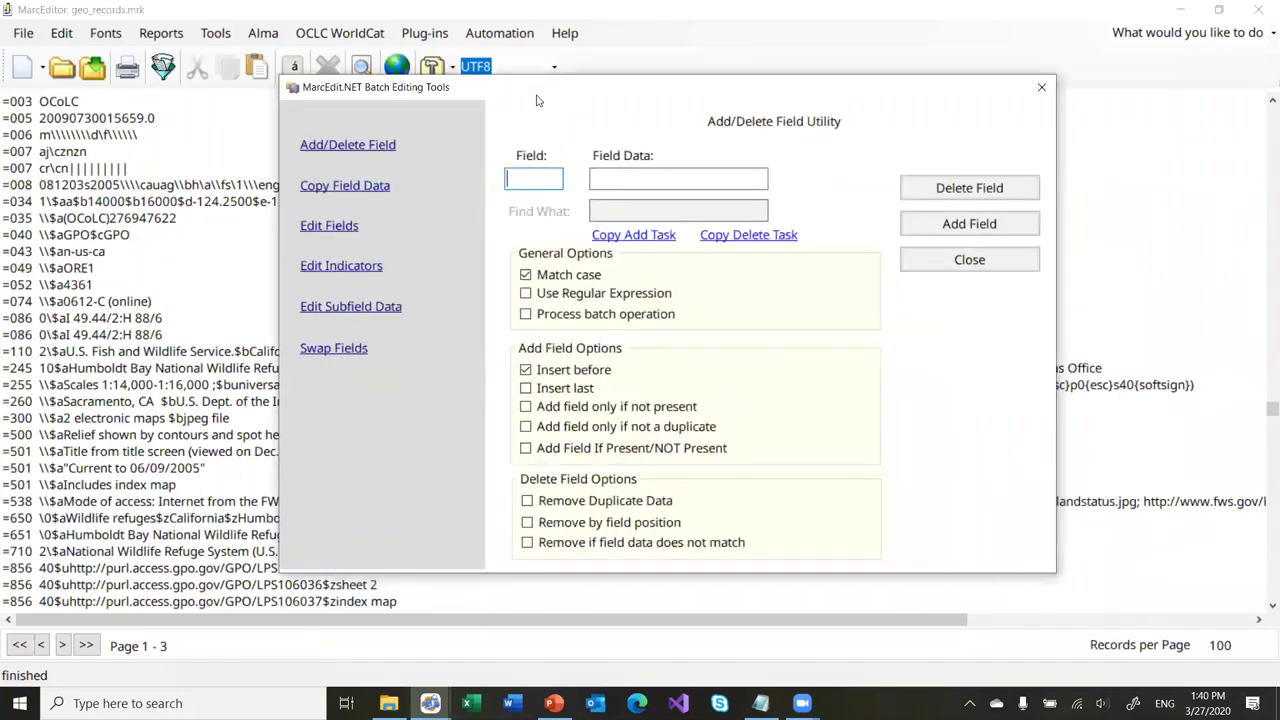
type("999")
key("Tab")
type("\\\\$aAdd this field")
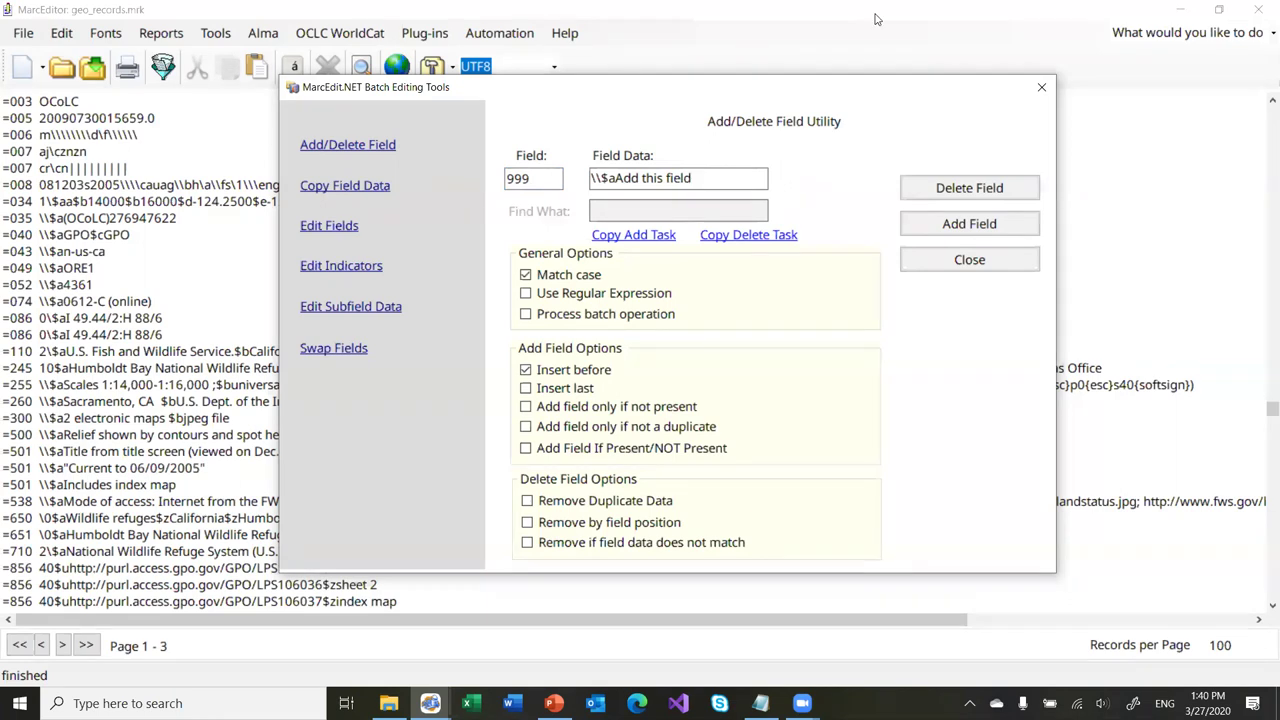
left_click(925, 229)
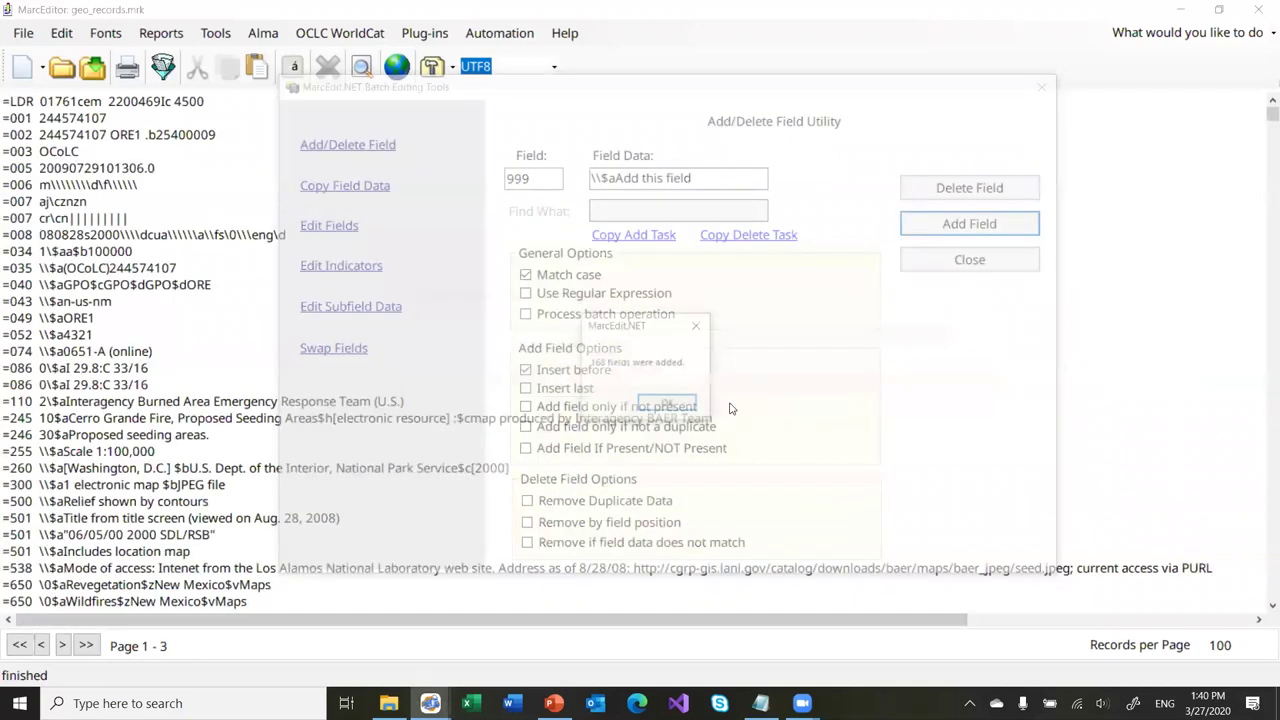
left_click(668, 405)
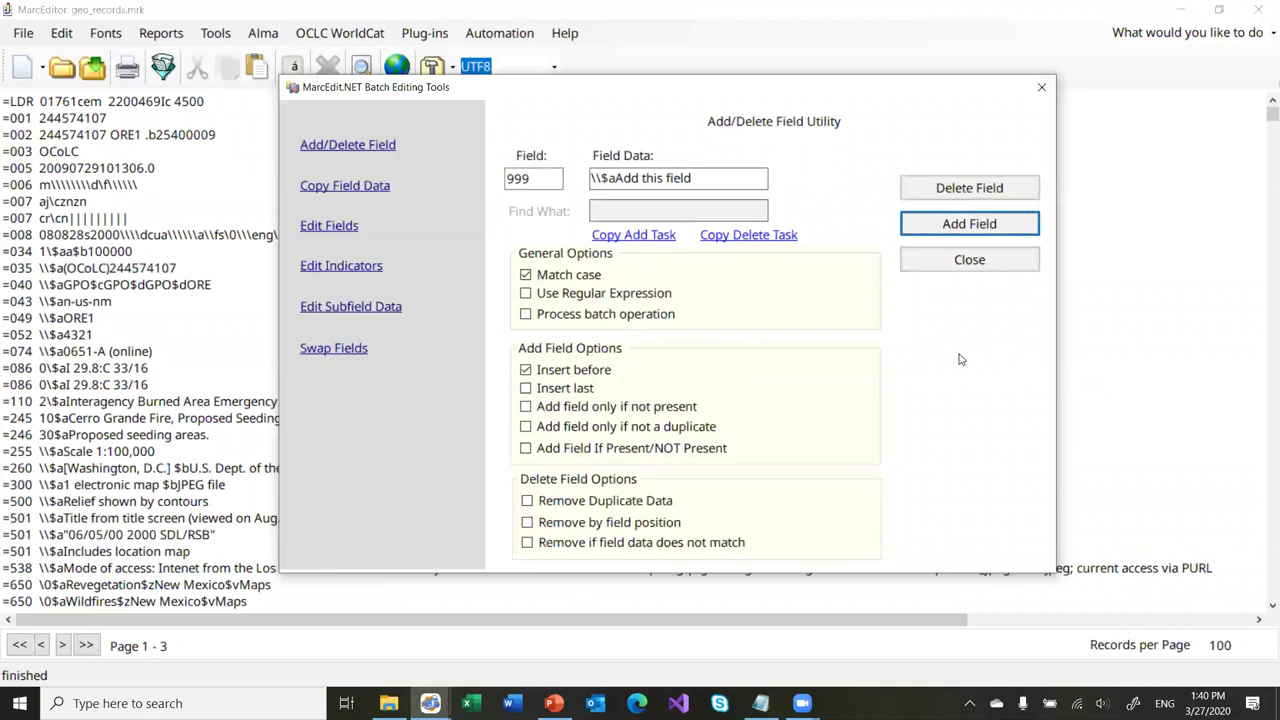
Try adding the same 999 field again, first only if not present and again only if not a duplicate, and clear these conditions
left_click(660, 408)
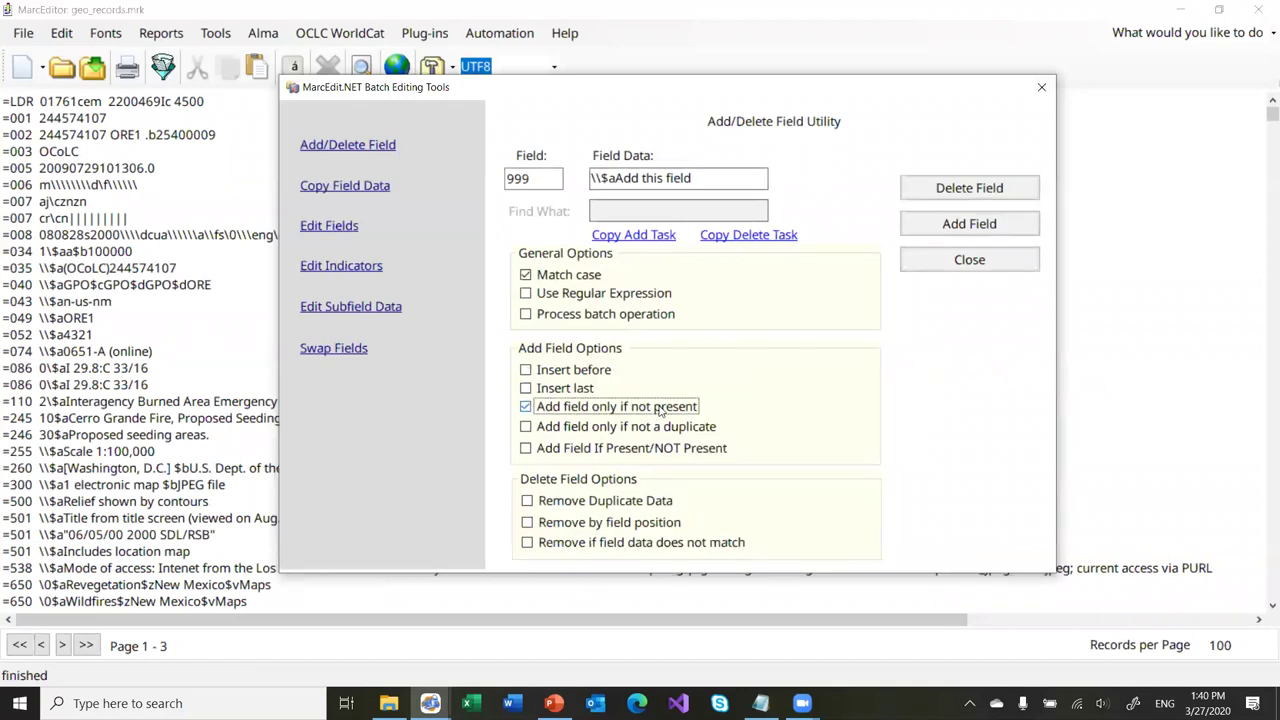
left_click(945, 225)
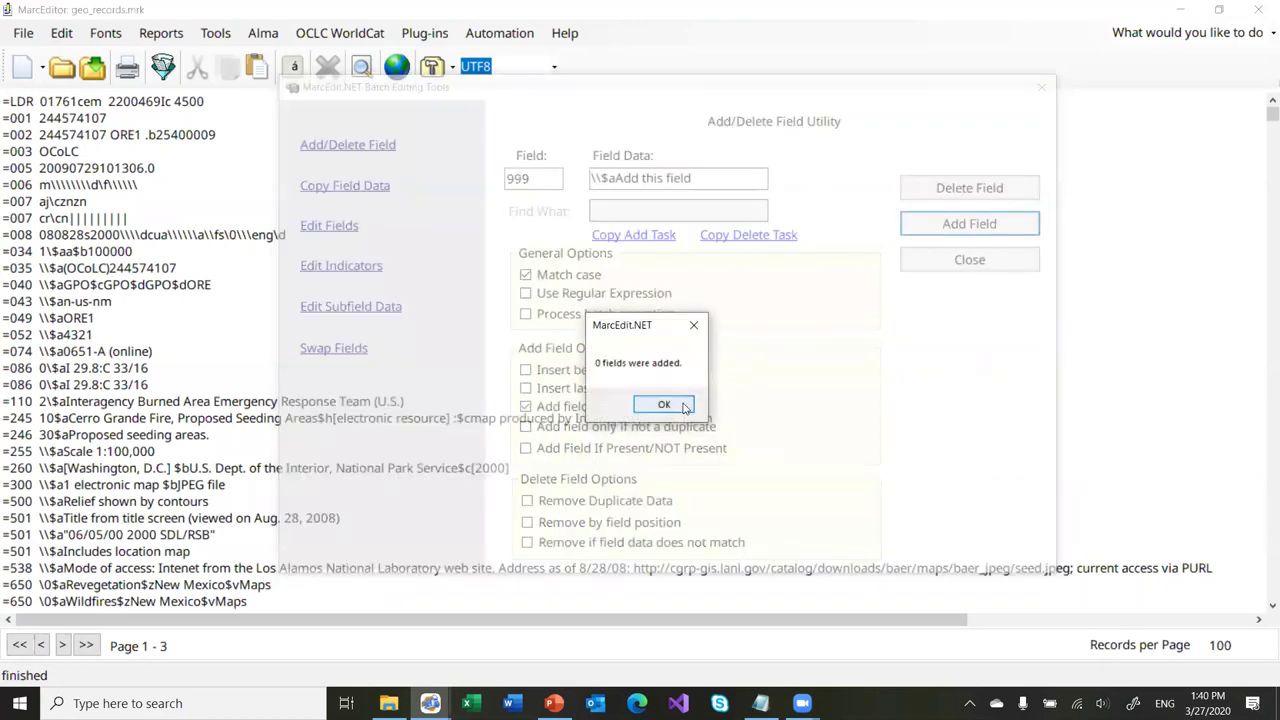
left_click(664, 404)
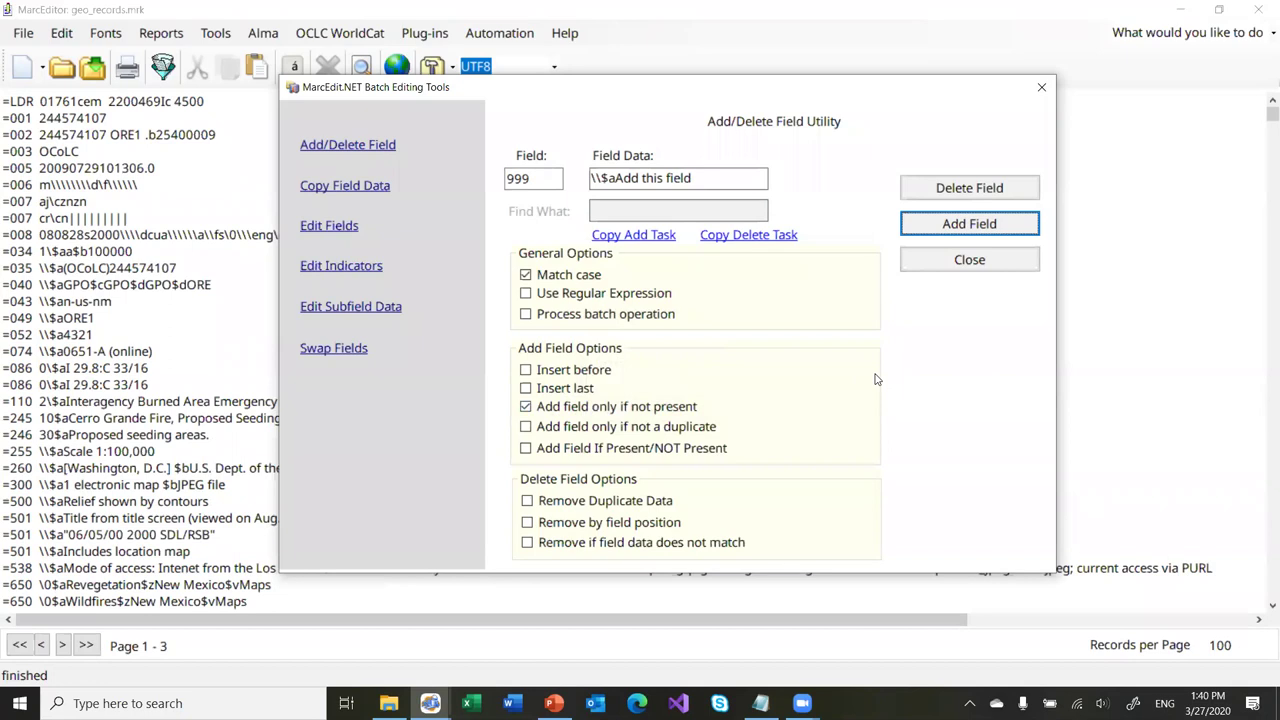
left_click(649, 409)
left_click(548, 433)
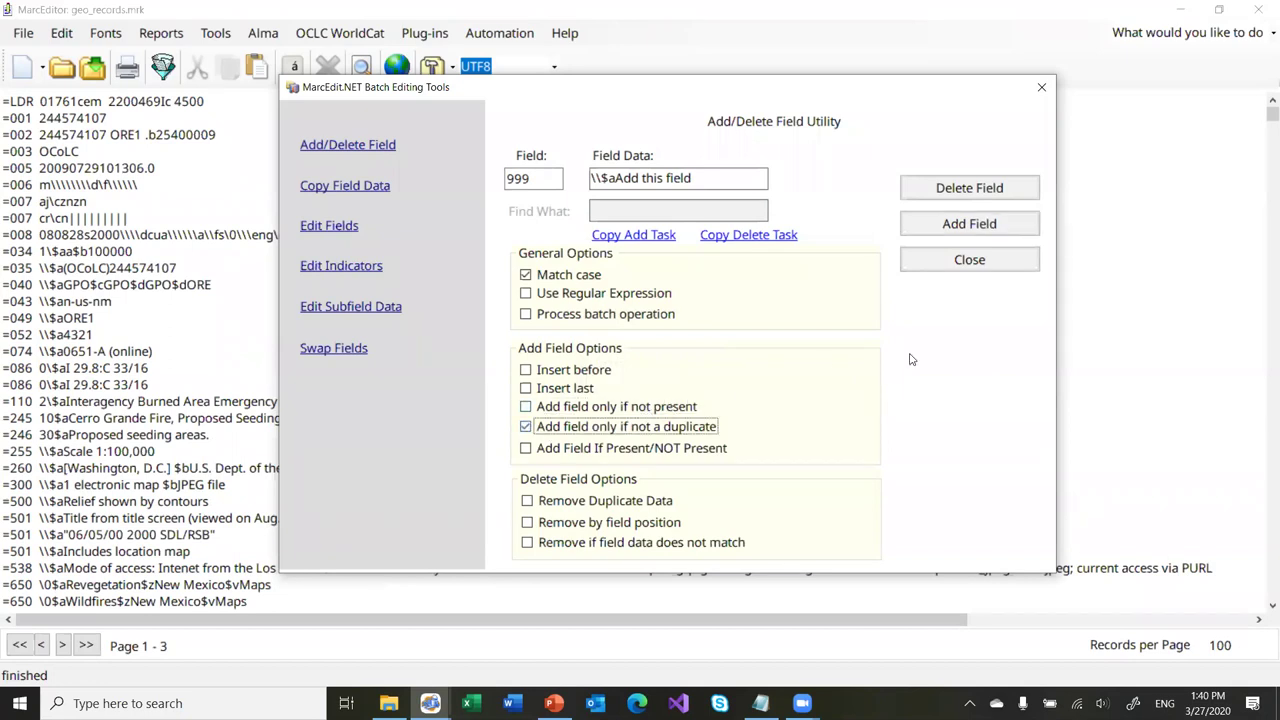
left_click(951, 237)
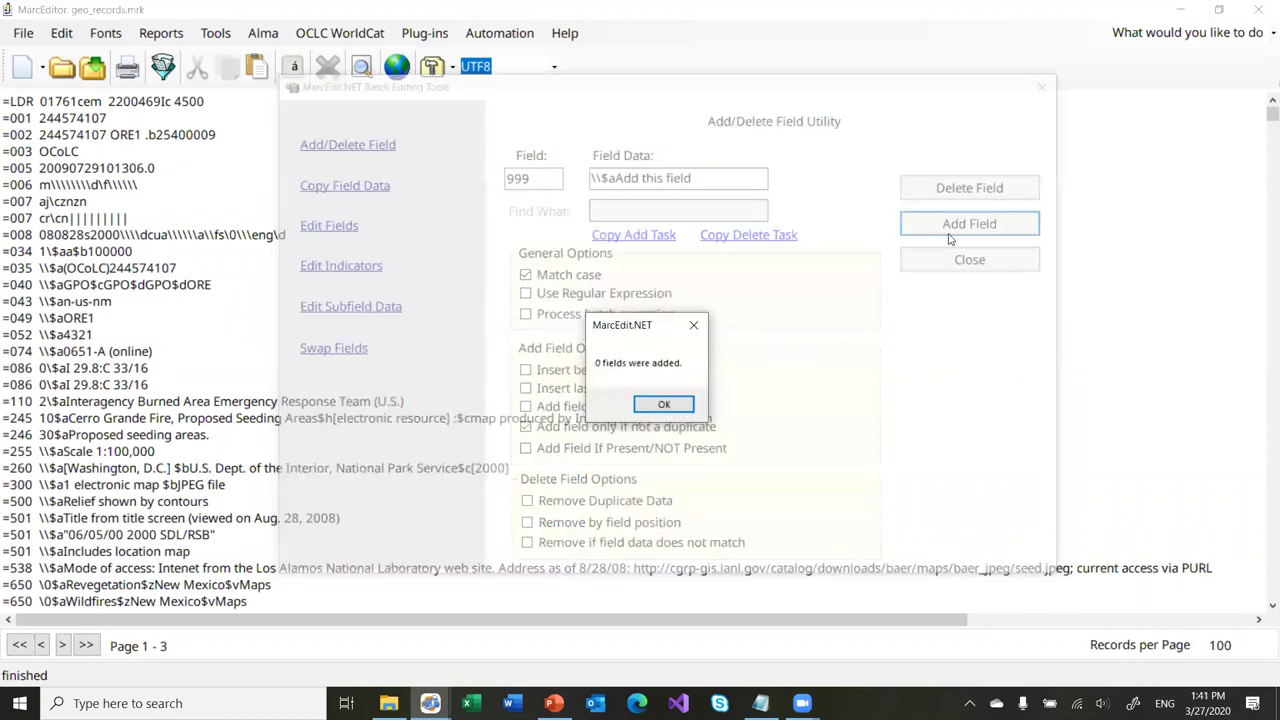
left_click(672, 406)
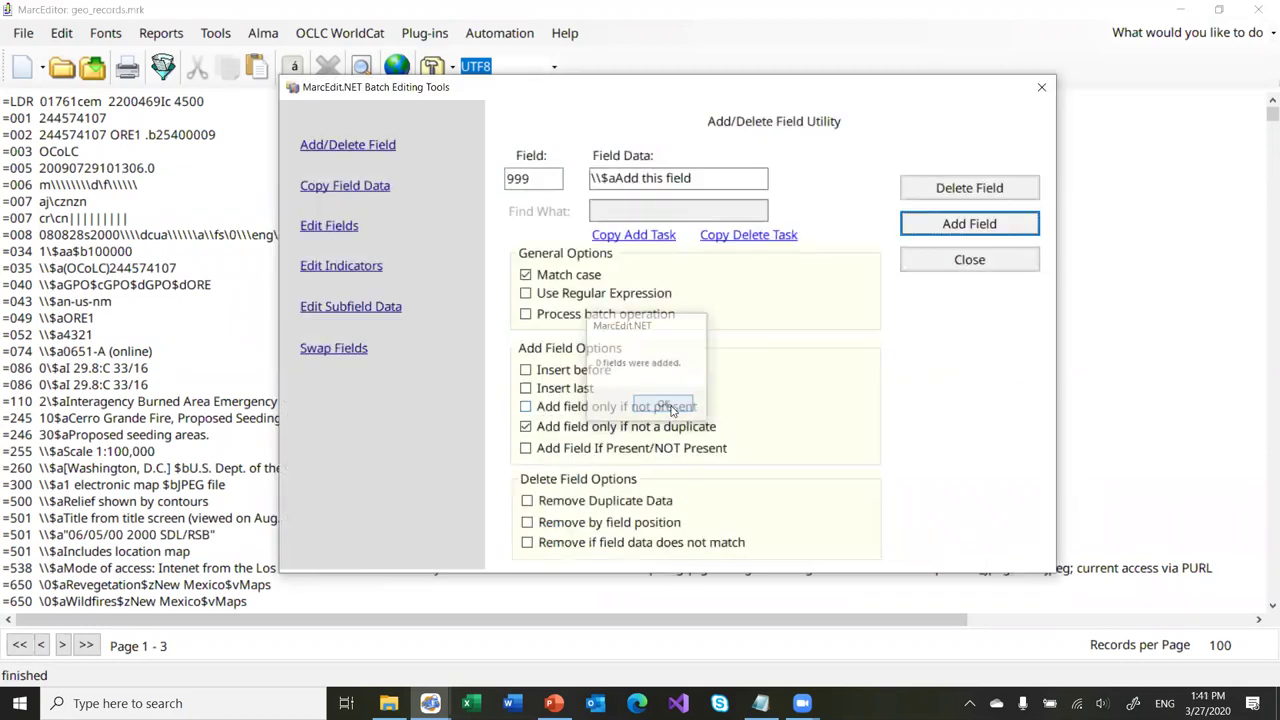
left_click(642, 428)
Make the 999 field addition conditional on "=034" being present, with field data "\\$aAdd this field no 034"
left_click(619, 450)
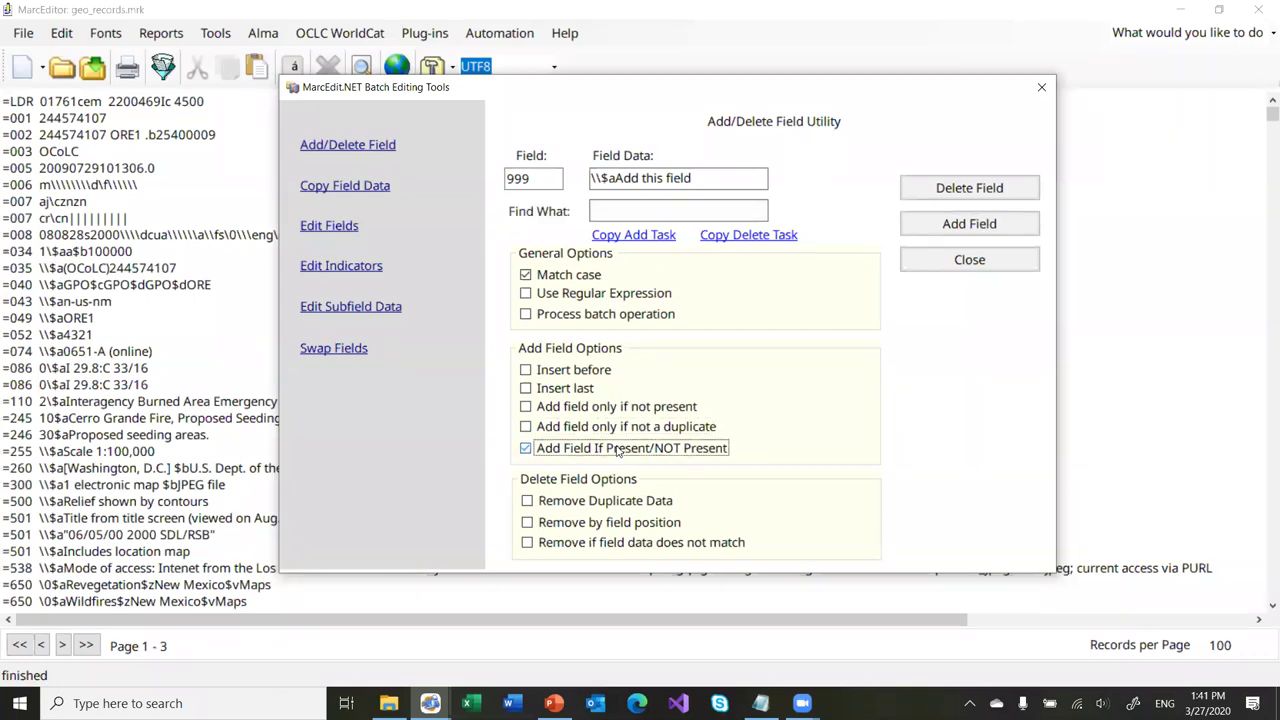
left_click(635, 212)
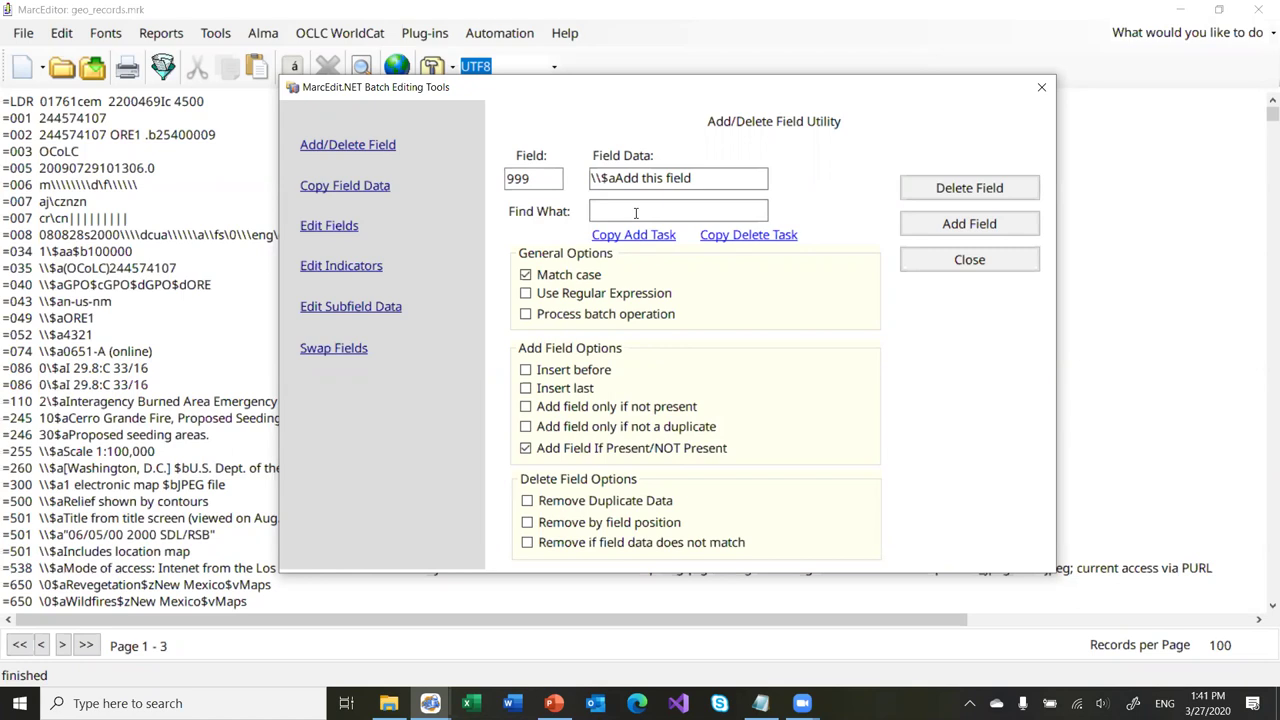
type("=0")
key("BackSpace")
key("BackSpace")
type("=034")
left_click(706, 178)
type("no 034")
Add the conditional 999 field to the matching records and revert the addition with Special Undo
left_click(967, 223)
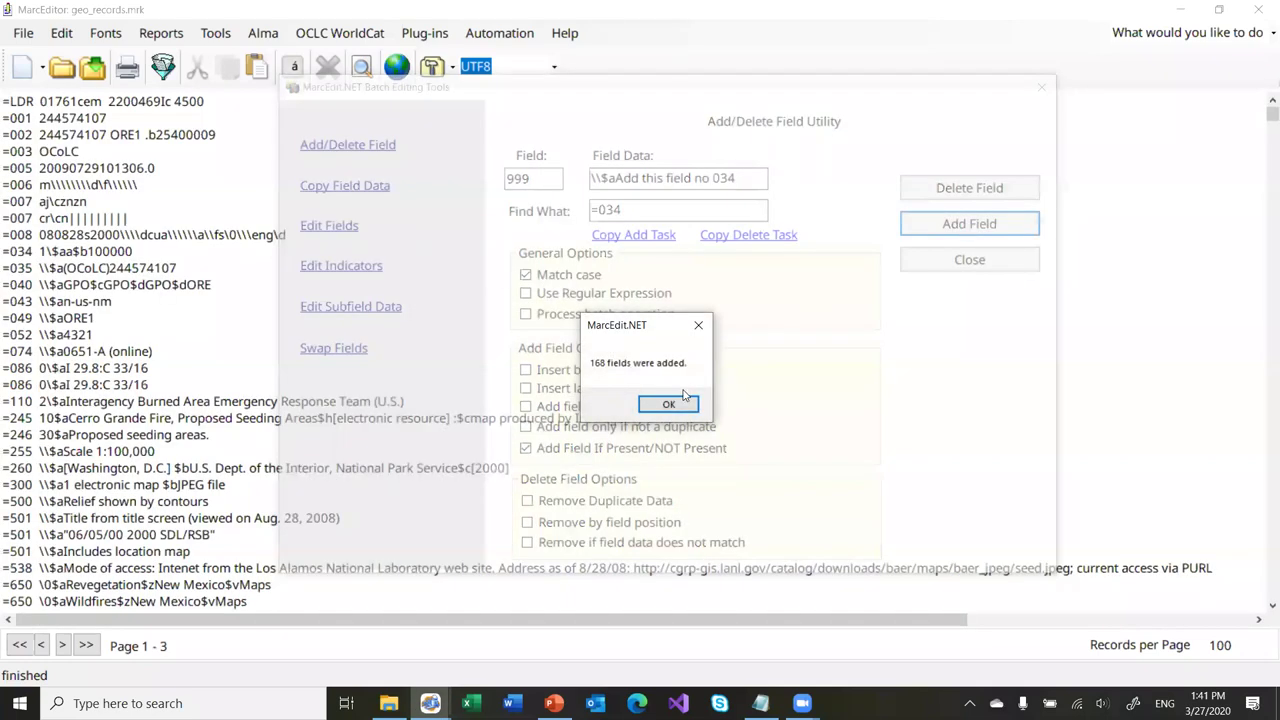
left_click(683, 407)
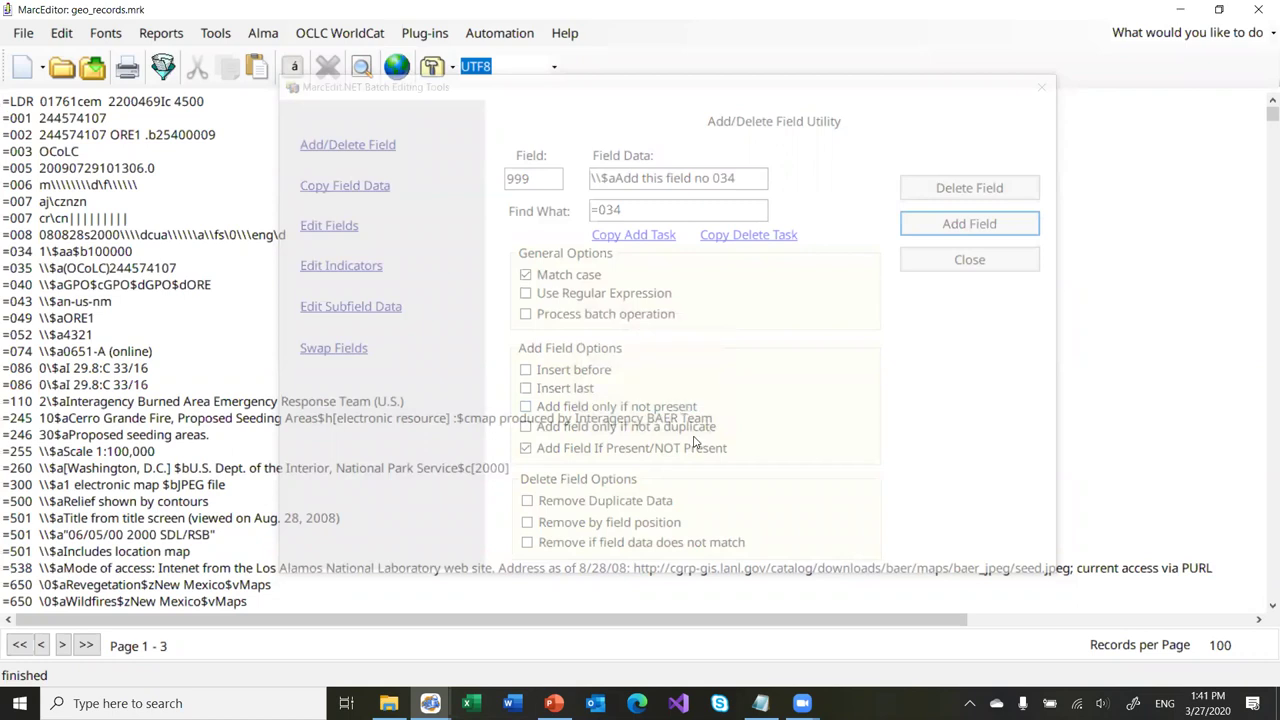
left_click(64, 34)
left_click(64, 34)
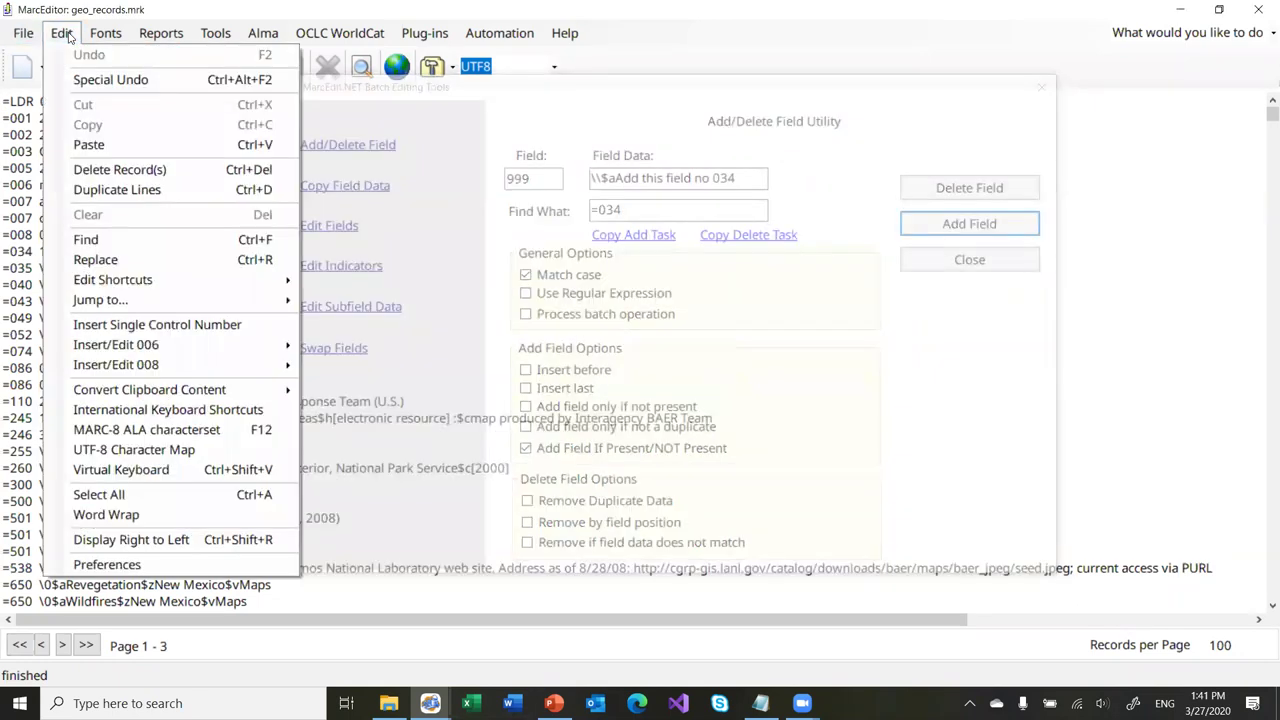
left_click(91, 82)
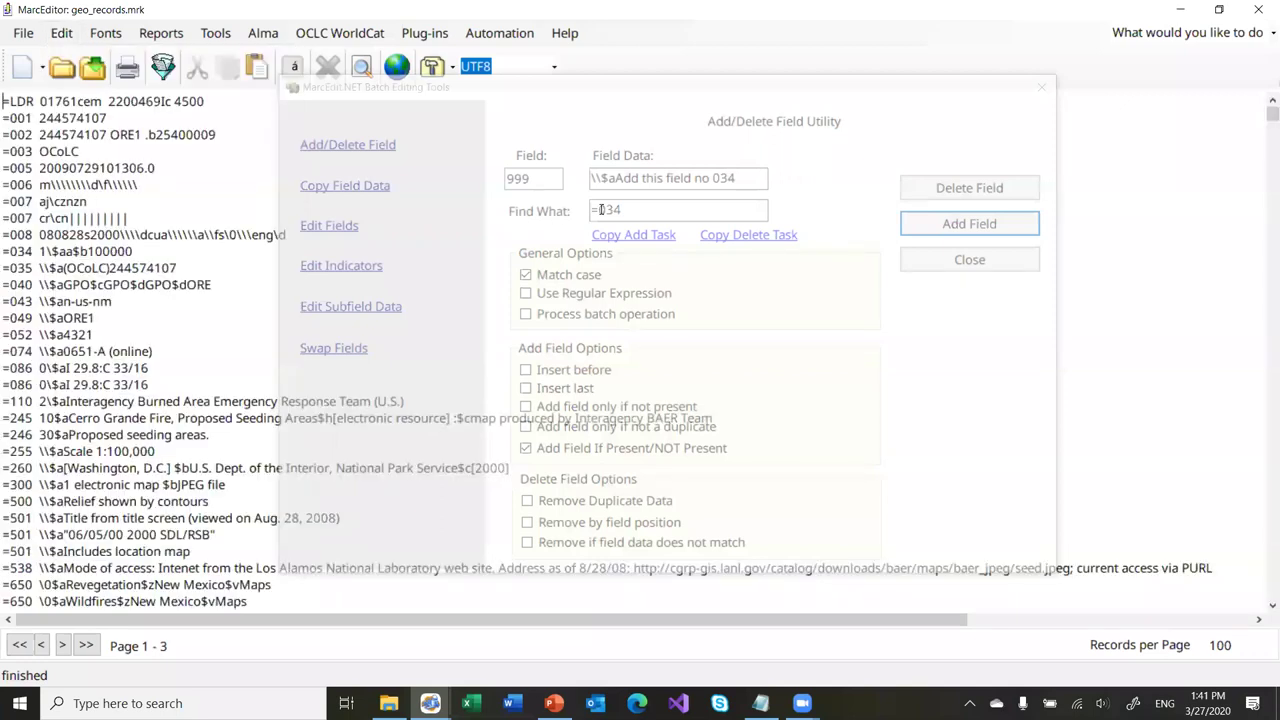
Add the 999 field only to records lacking an 034 by changing the condition to "NOT =034"
left_click(596, 211)
type("NOT")
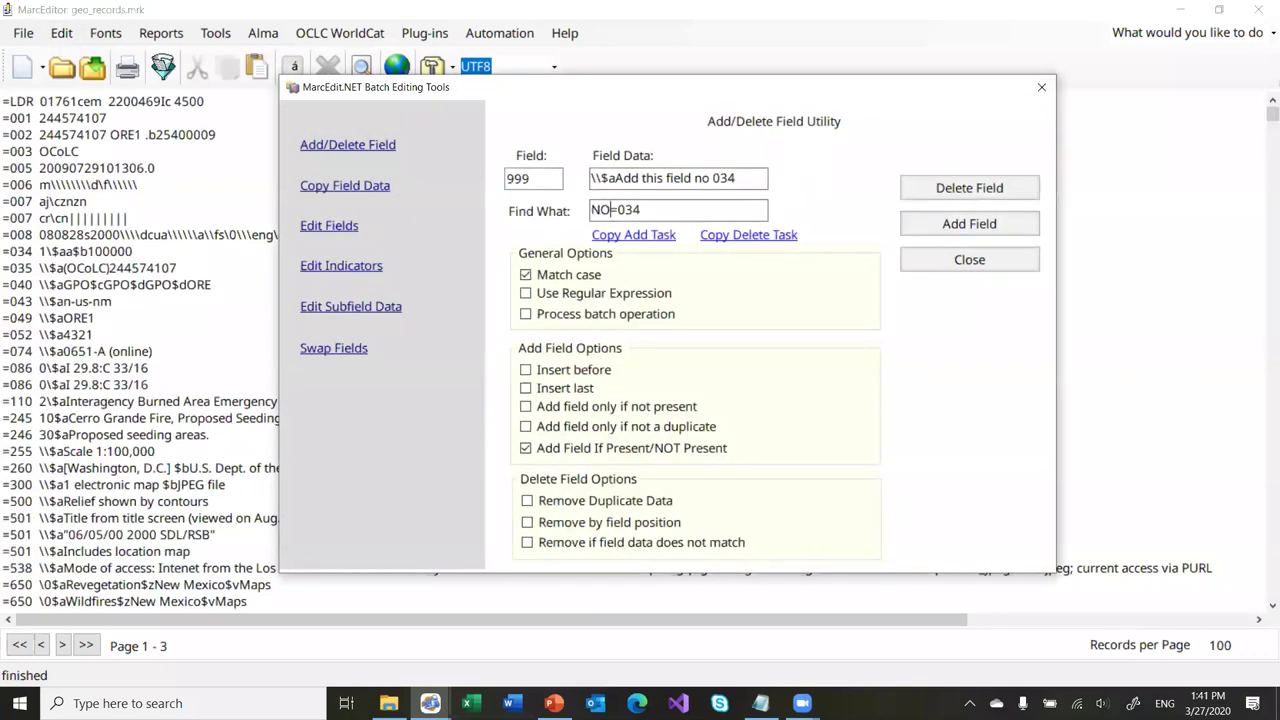
left_click(969, 224)
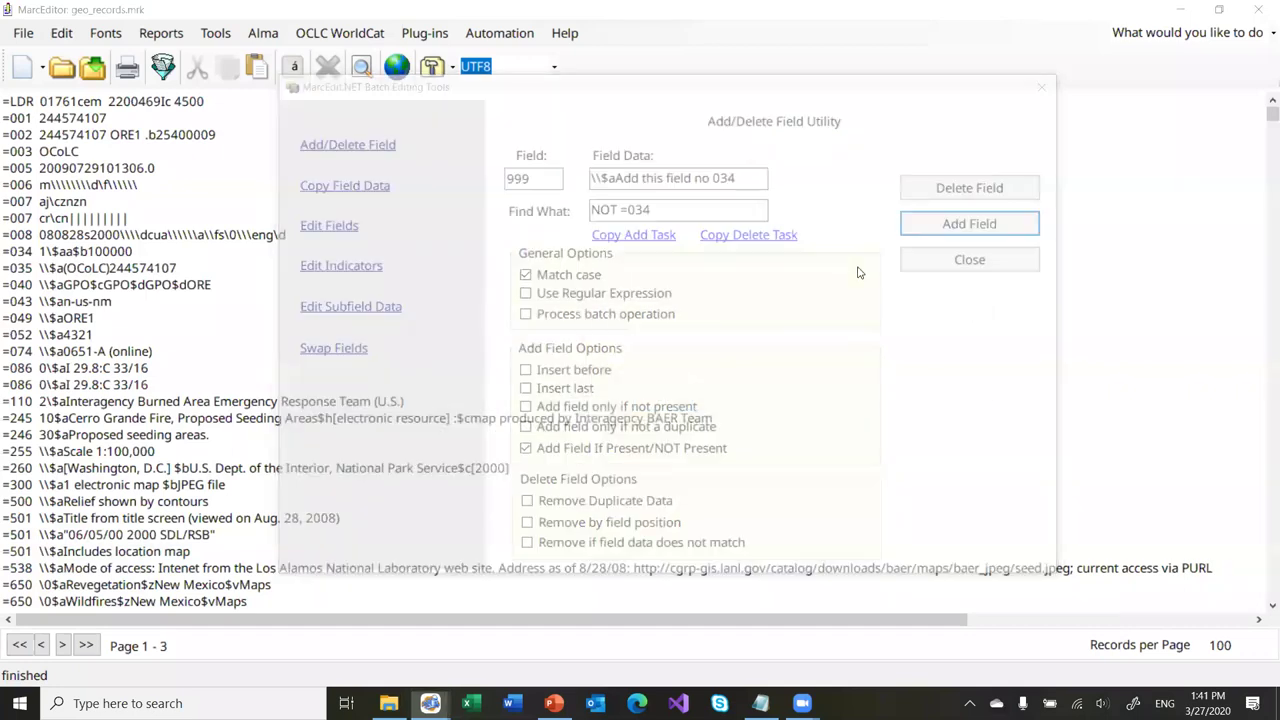
left_click(664, 405)
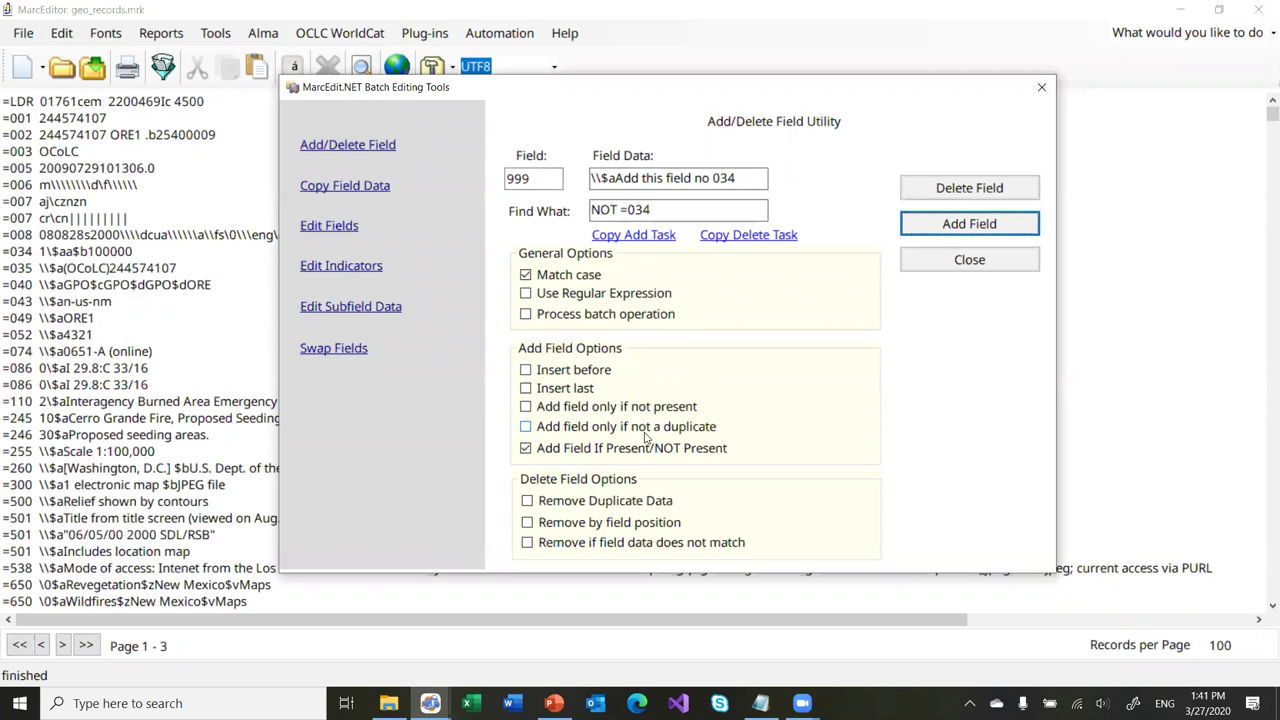
Clear the condition and field data, turn off the present/not present option, and delete all 9xx fields
left_click_drag(671, 210, 607, 212)
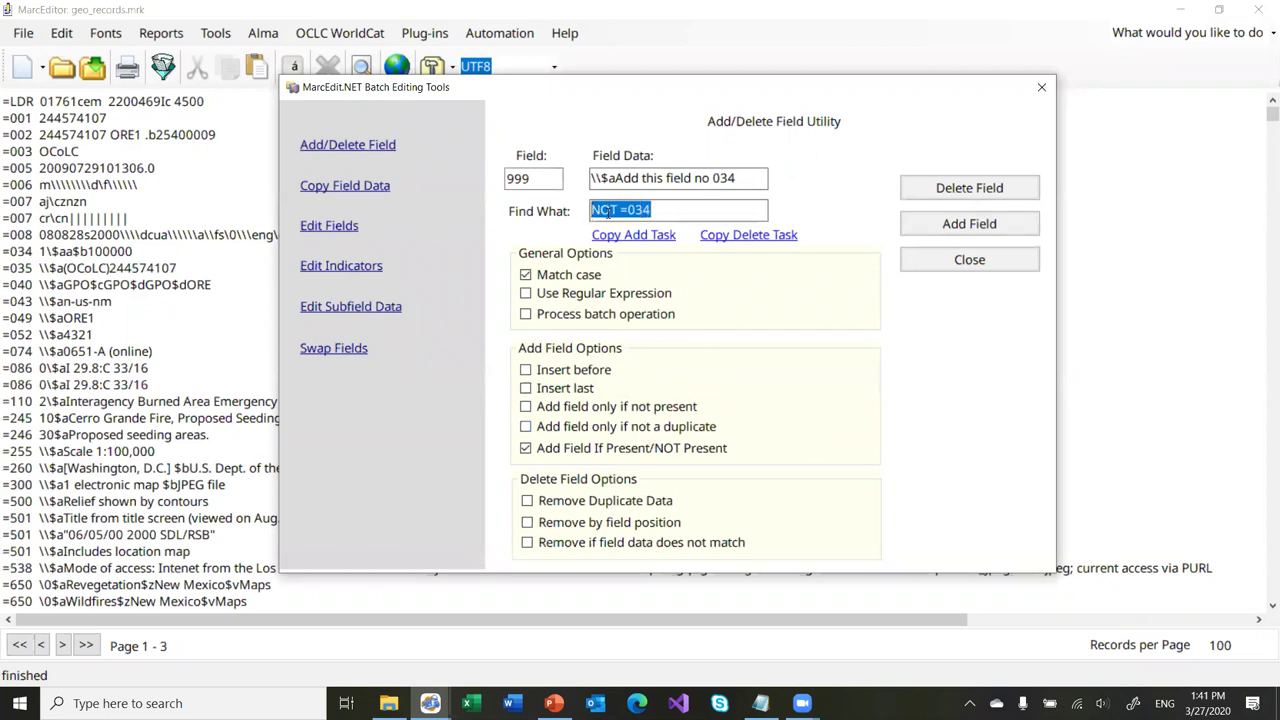
key("Delete")
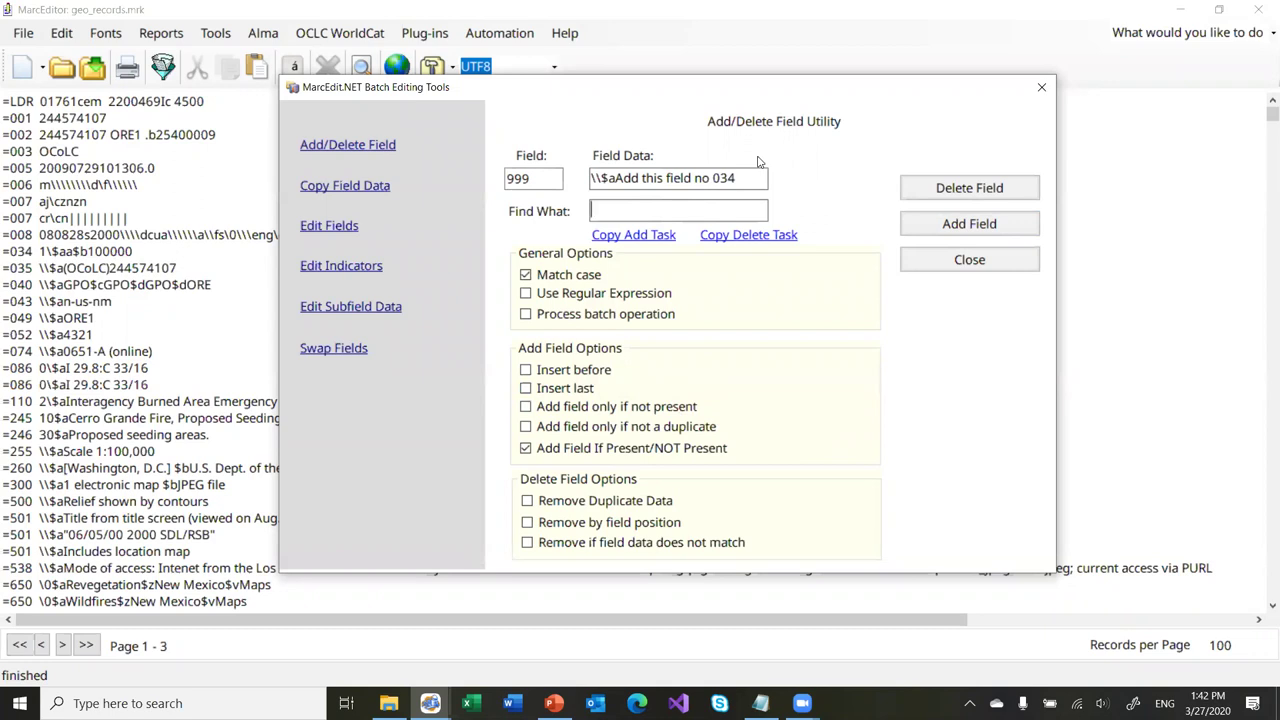
left_click_drag(752, 175, 592, 182)
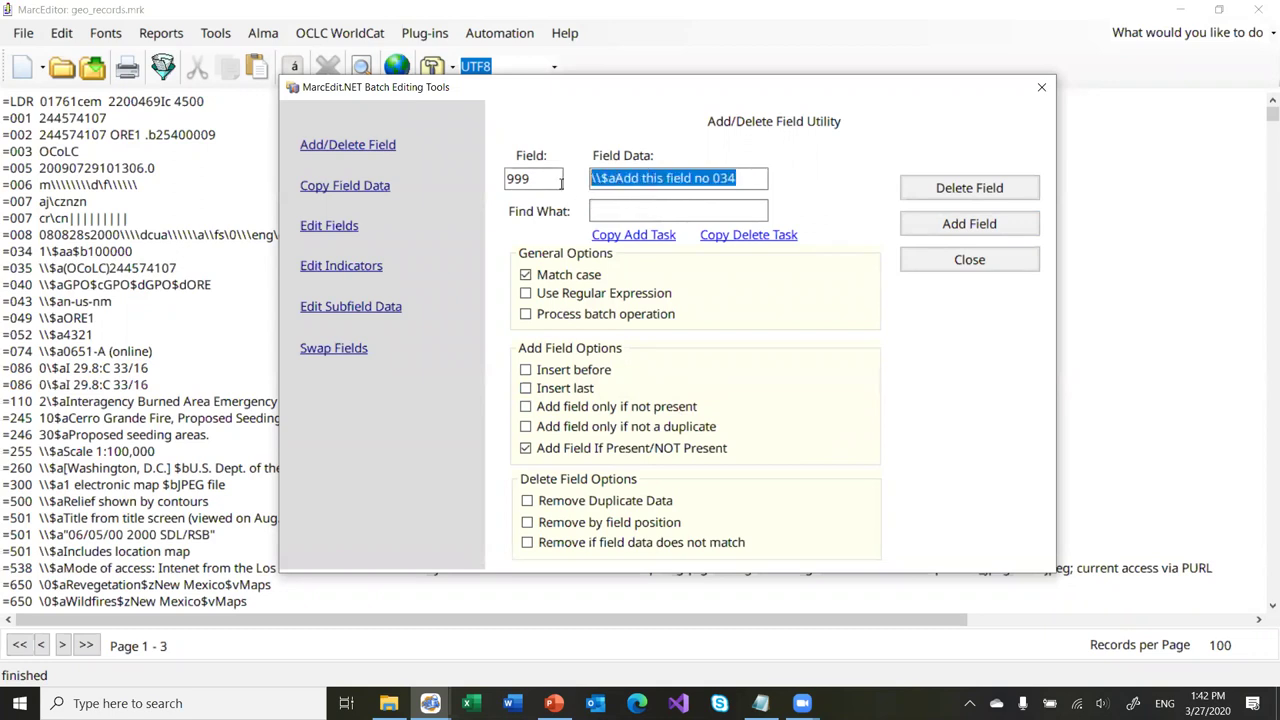
key("Delete")
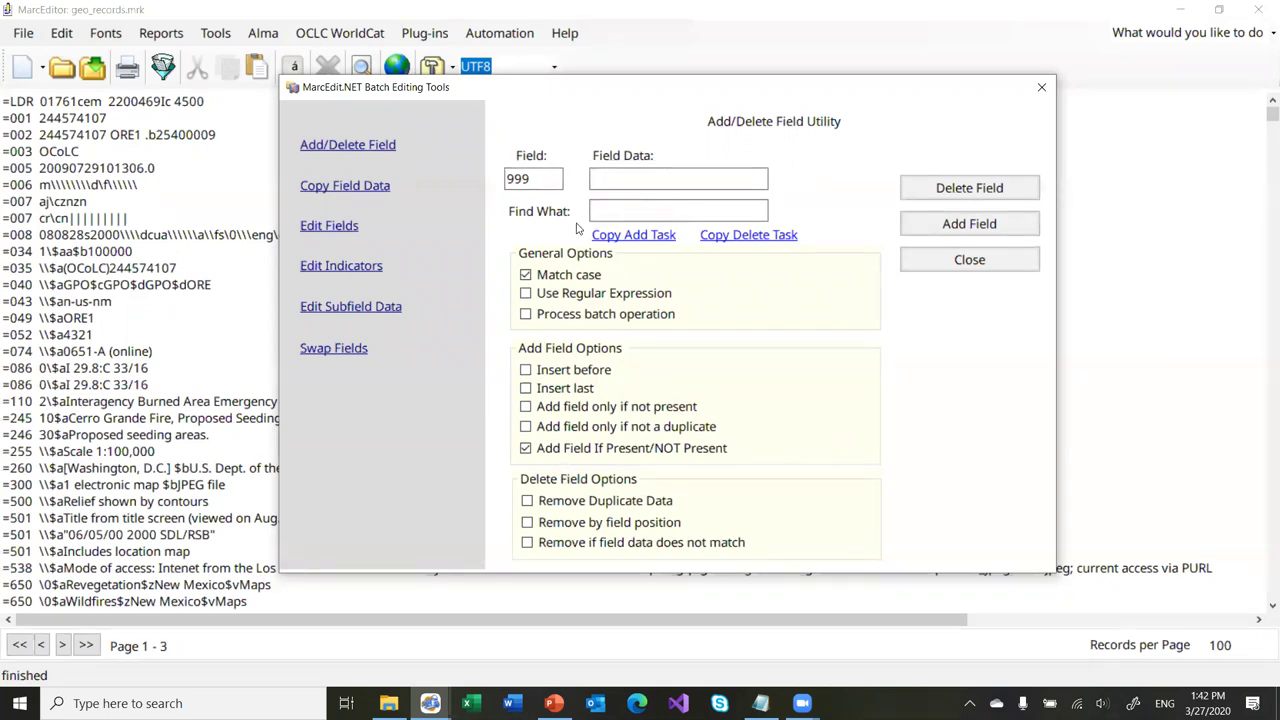
double_click(536, 181)
left_click(527, 449)
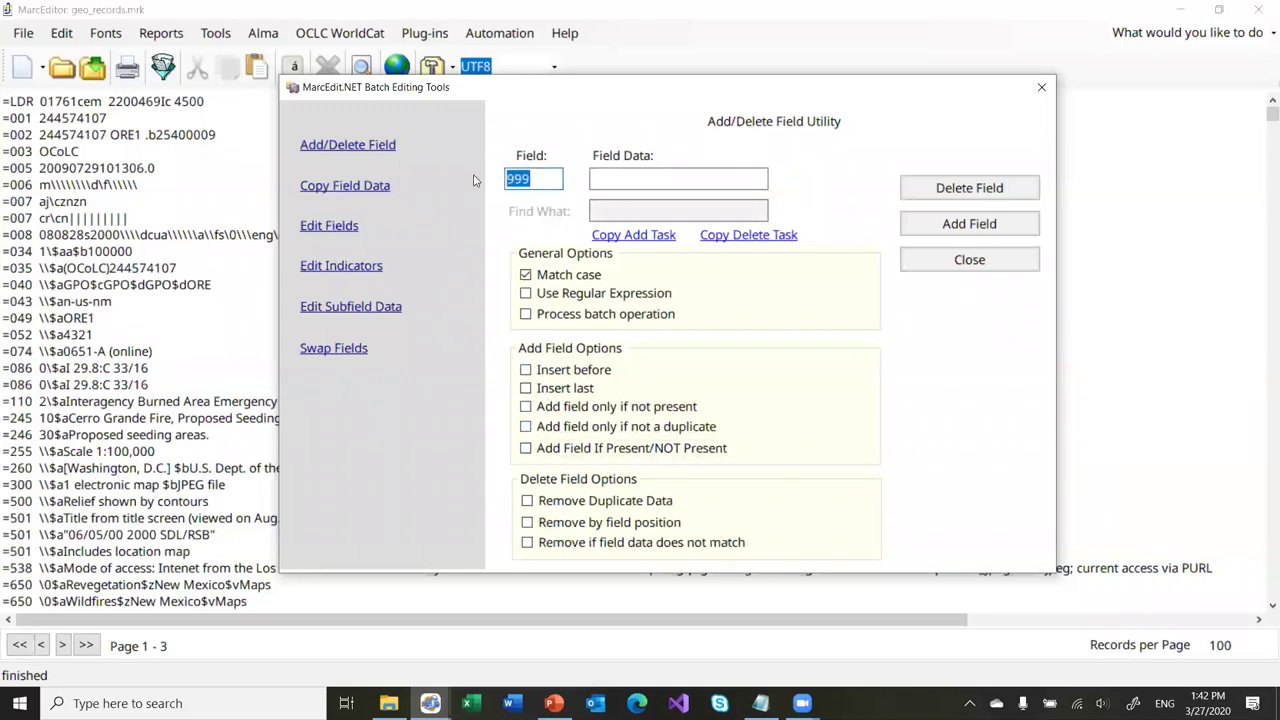
type("9xx")
left_click(941, 189)
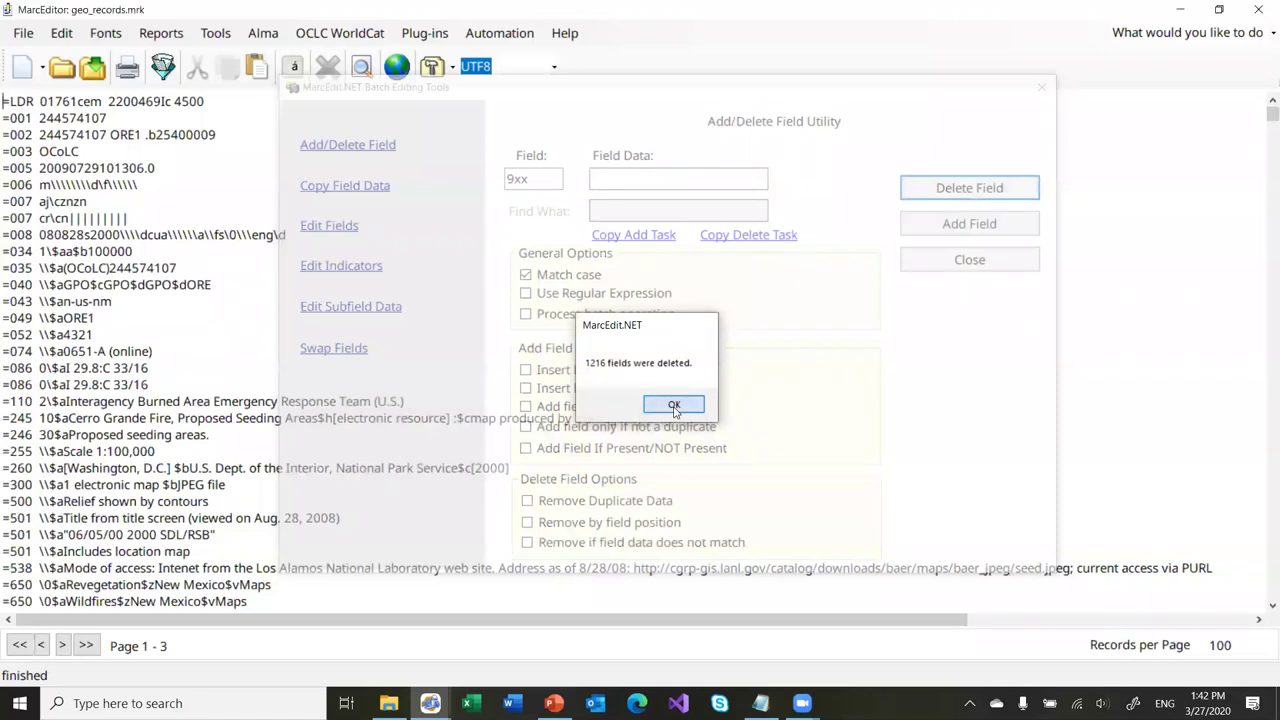
Turn on Remove Duplicate Data for the field deletion and set the field to 999
left_click(674, 406)
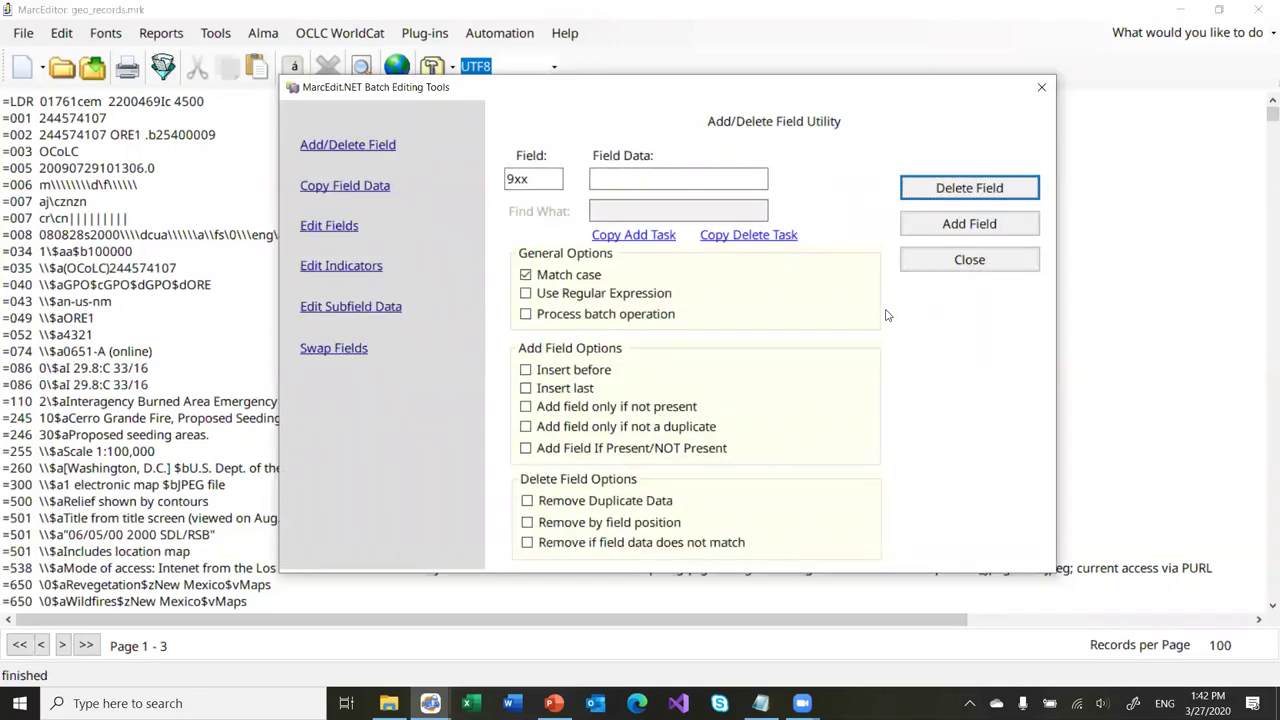
left_click(531, 502)
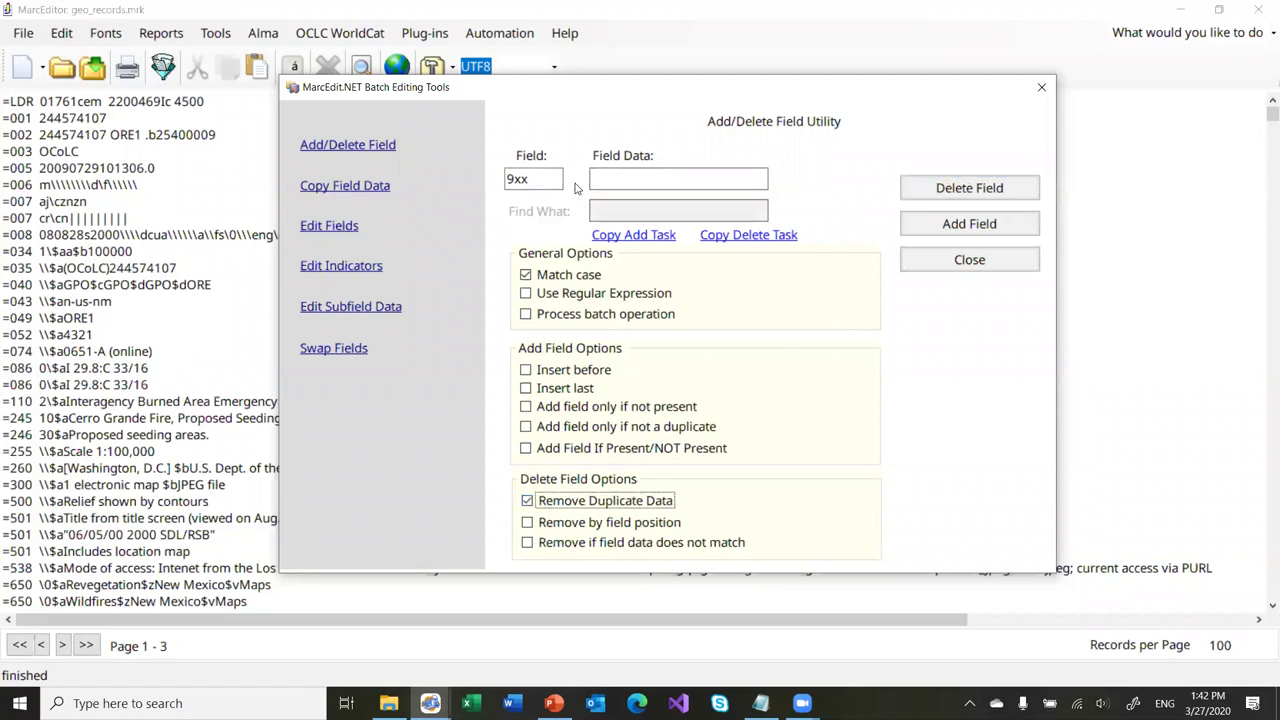
left_click(535, 178)
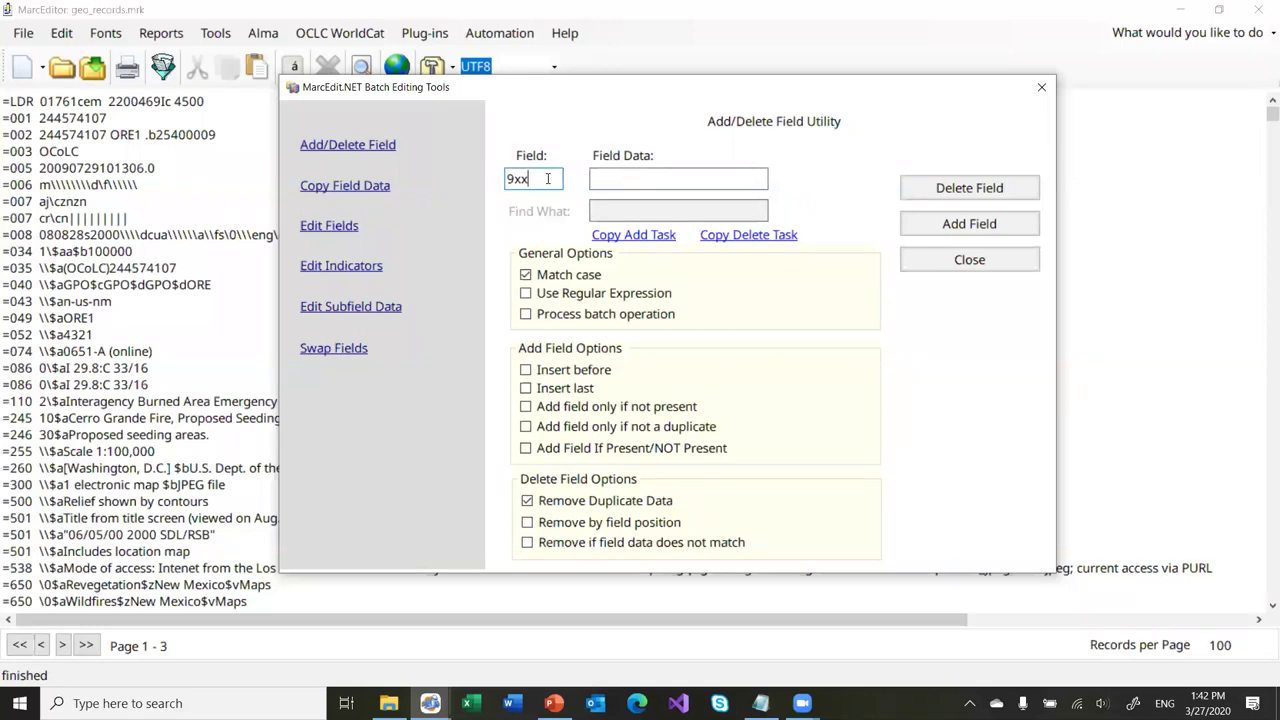
key("BackSpace")
key("BackSpace")
type("99")
Set the field data to "this data" and choose Remove if field data does not match instead of Remove Duplicate Data
key("Tab")
type("$a")
key("BackSpace")
key("BackSpace")
type("this data")
left_click(552, 545)
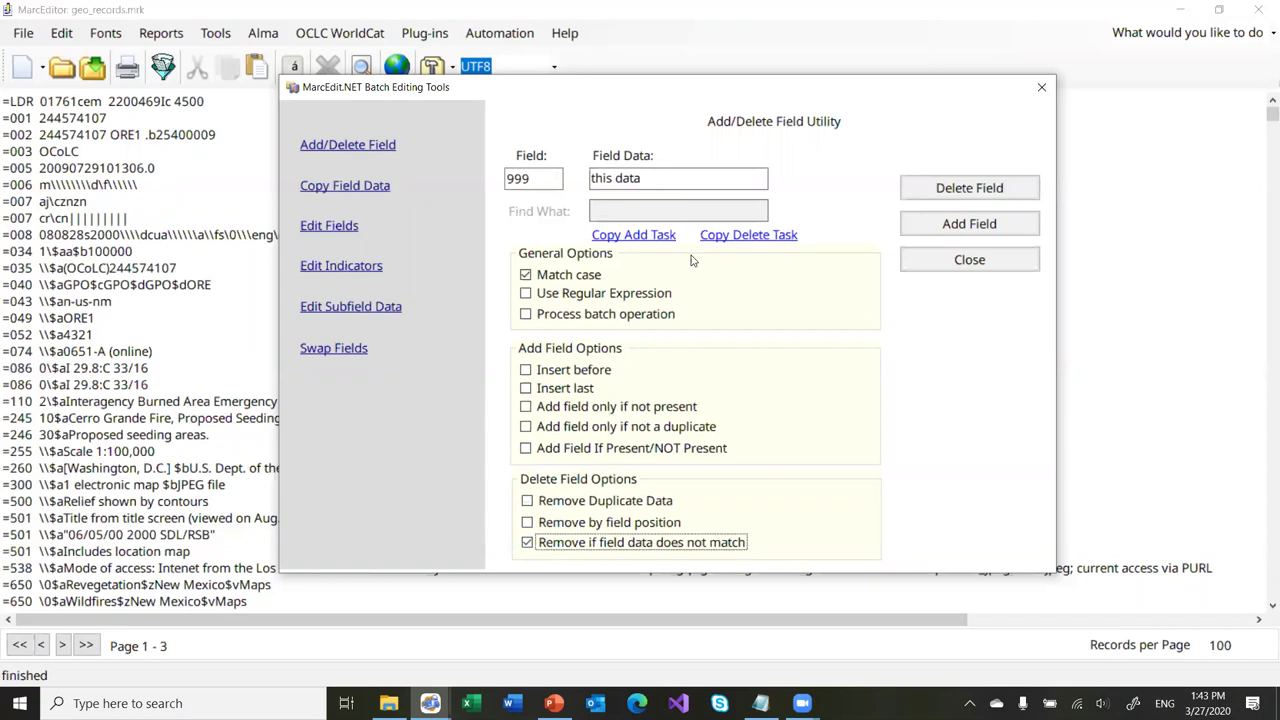
Set the non-matching deletion to field 856 with the field data "my.proxy.edu"
left_click(532, 180)
double_click(532, 180)
type("856")
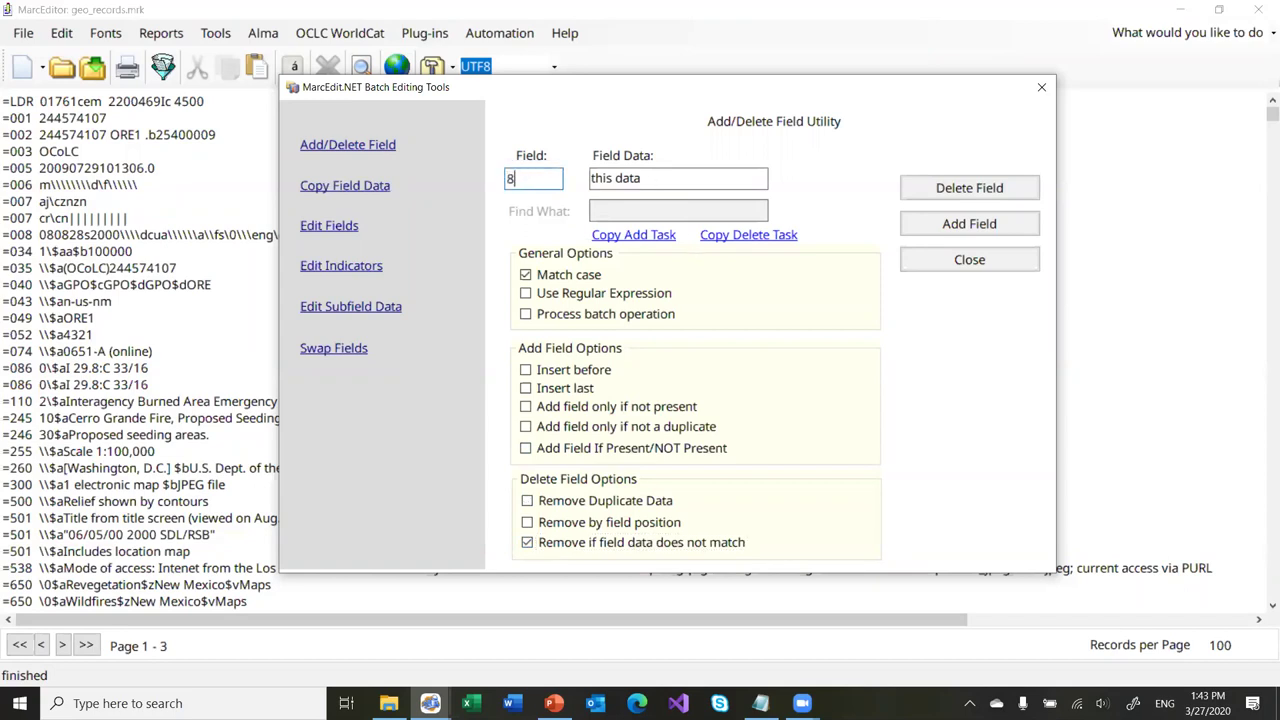
key("Tab")
key("BackSpace")
key("BackSpace")
key("BackSpace")
key("BackSpace")
key("BackSpace")
key("BackSpace")
key("BackSpace")
key("BackSpace")
key("BackSpace")
type("my .pro")
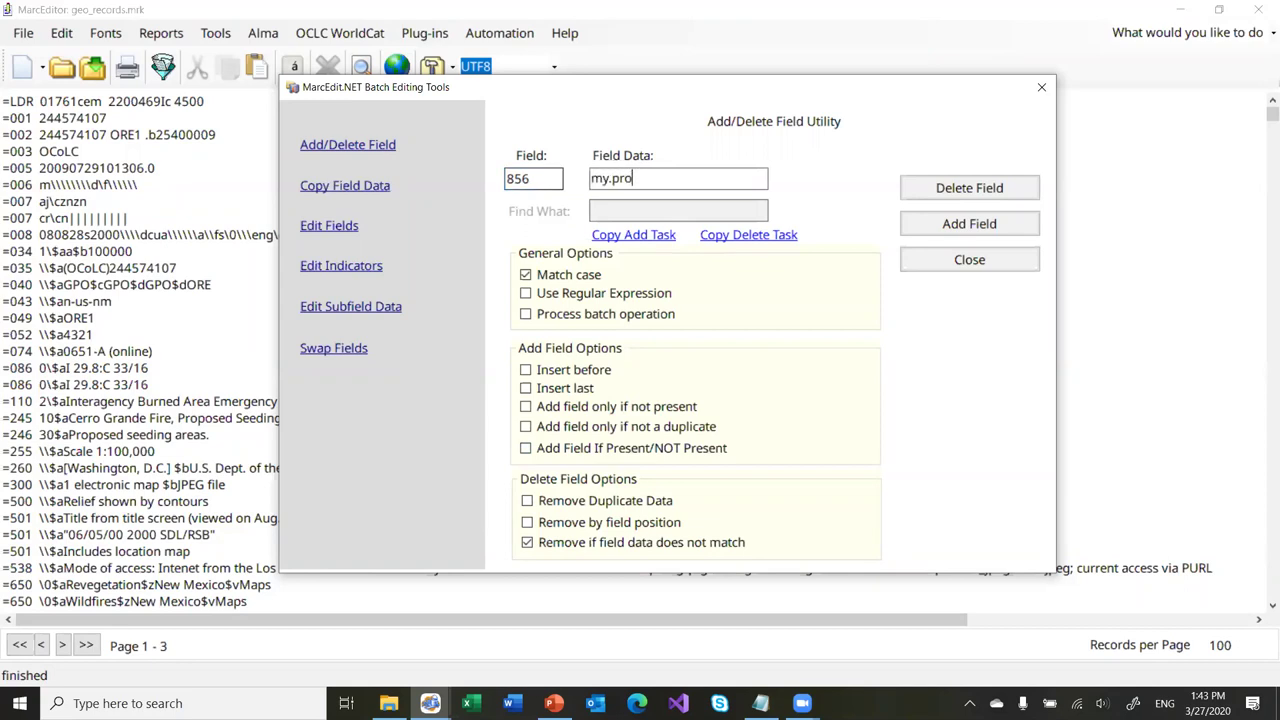
type("xy.edu")
Switch to the Copy Field Data utility, turn on Move Field Data, and highlight the first 501 note fields in the record
left_click(338, 187)
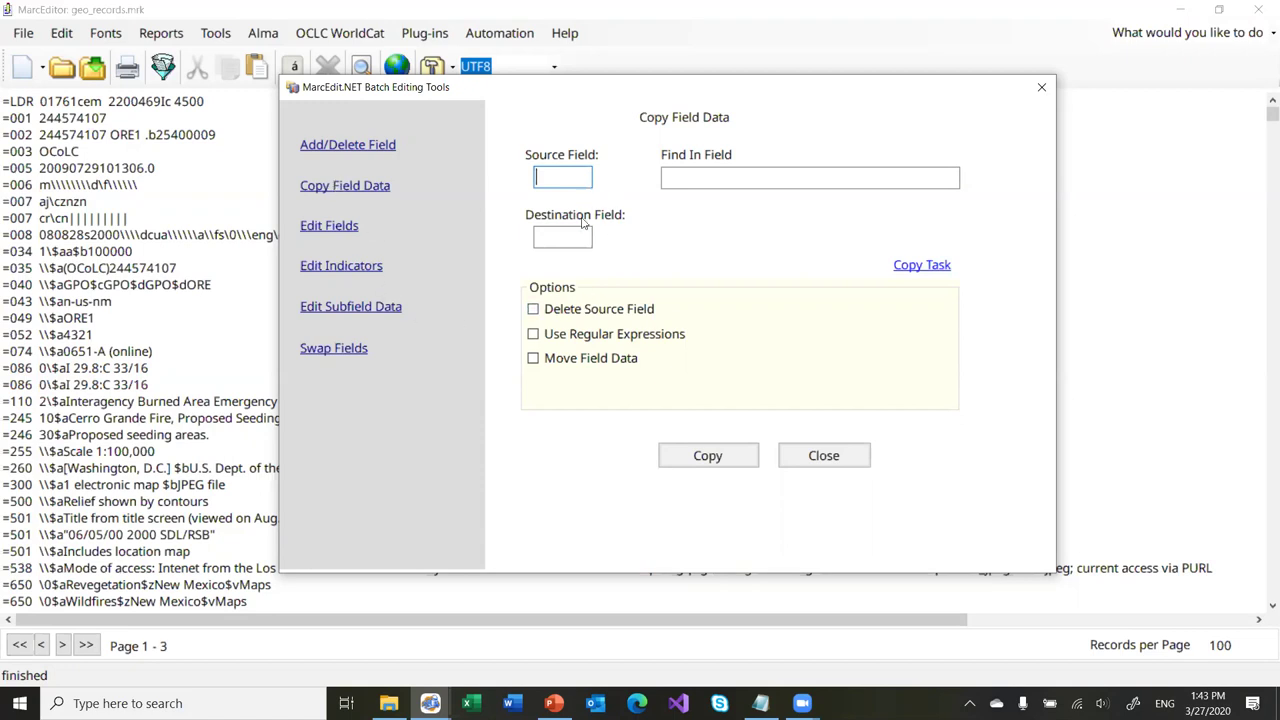
left_click(533, 360)
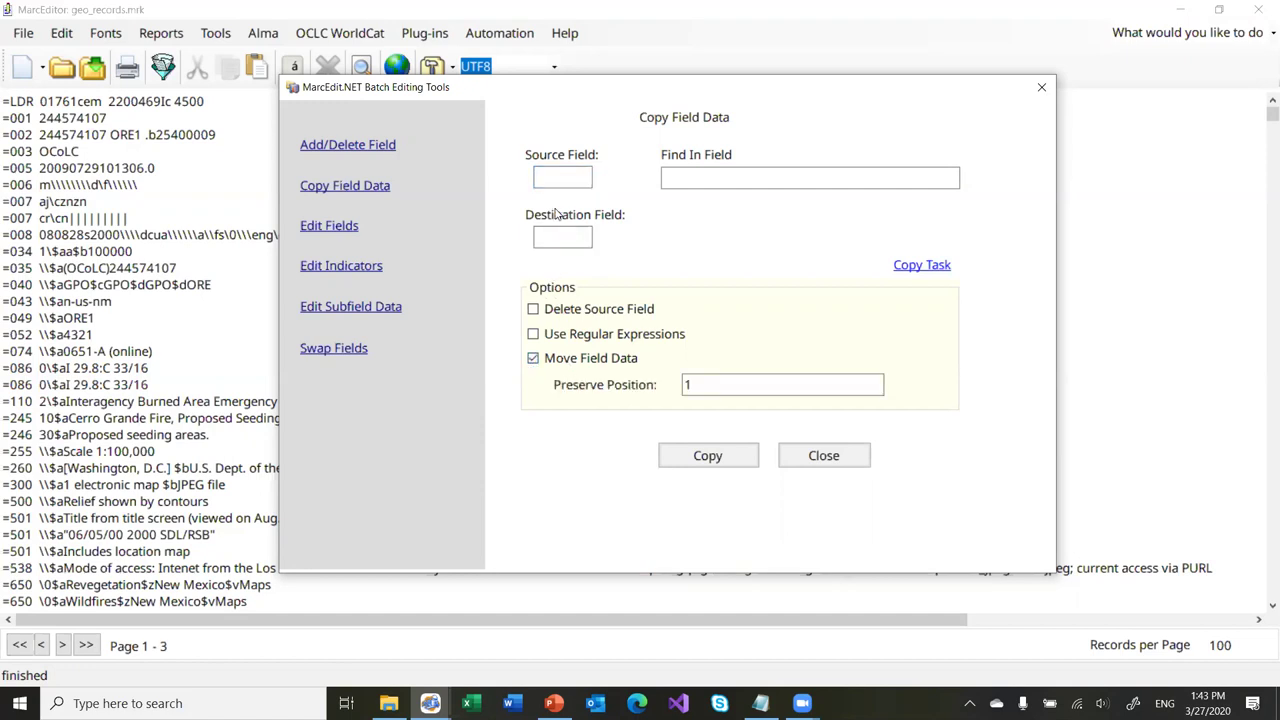
left_click(10, 518)
left_click_drag(24, 518, 70, 540)
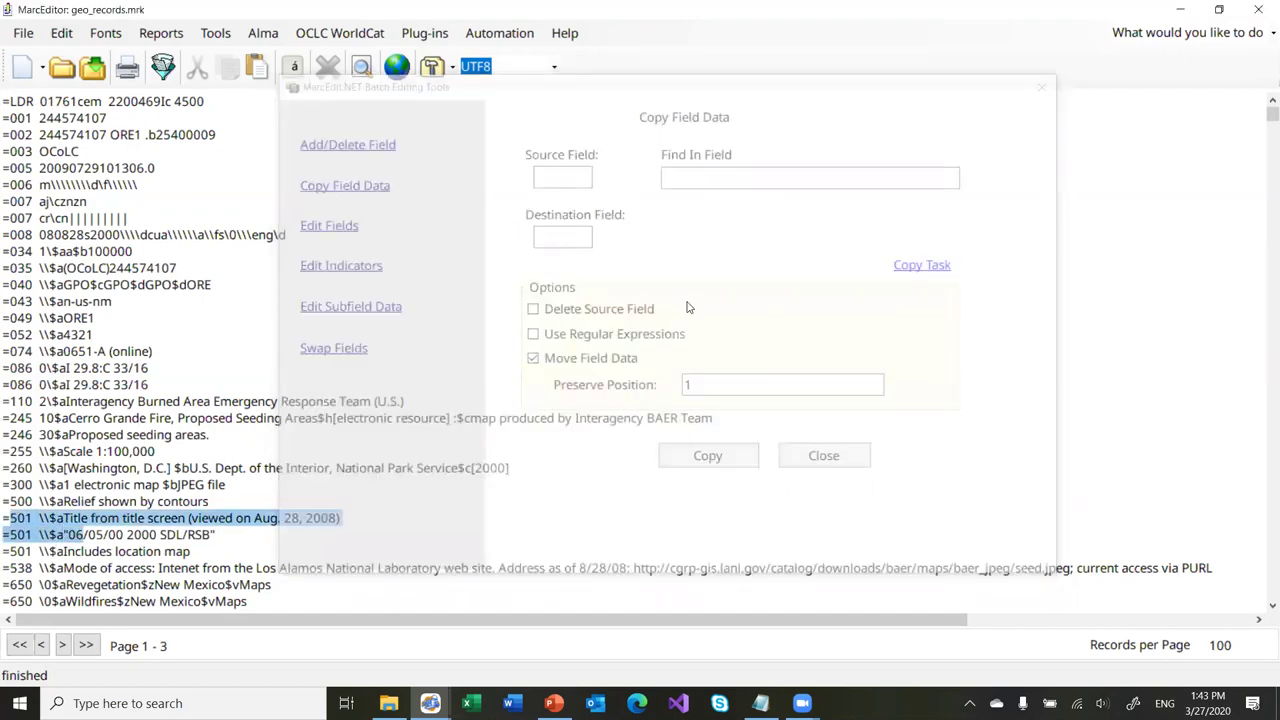
Move the data of field 501 to field 502 across all records, preserving position 1, and check the result in the first record
left_click(714, 275)
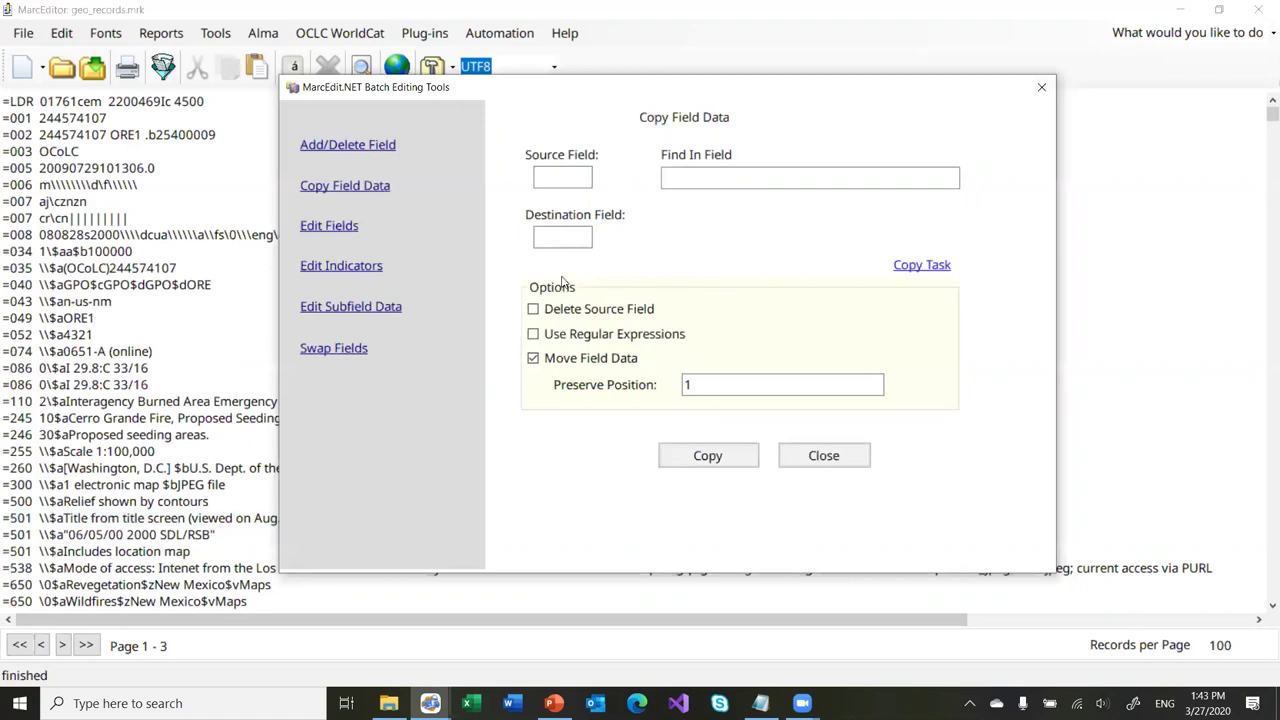
left_click(538, 181)
type("501")
key("Tab")
left_click(562, 236)
type("502")
left_click(707, 455)
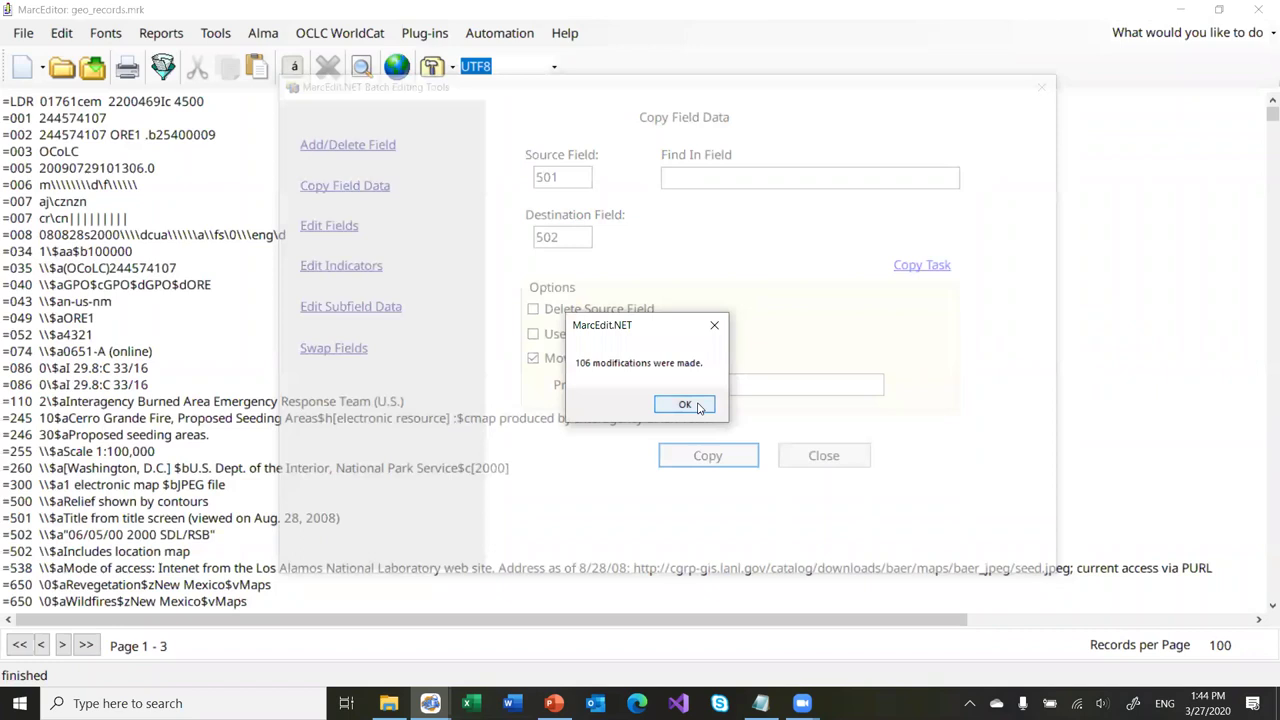
left_click(690, 404)
left_click(104, 534)
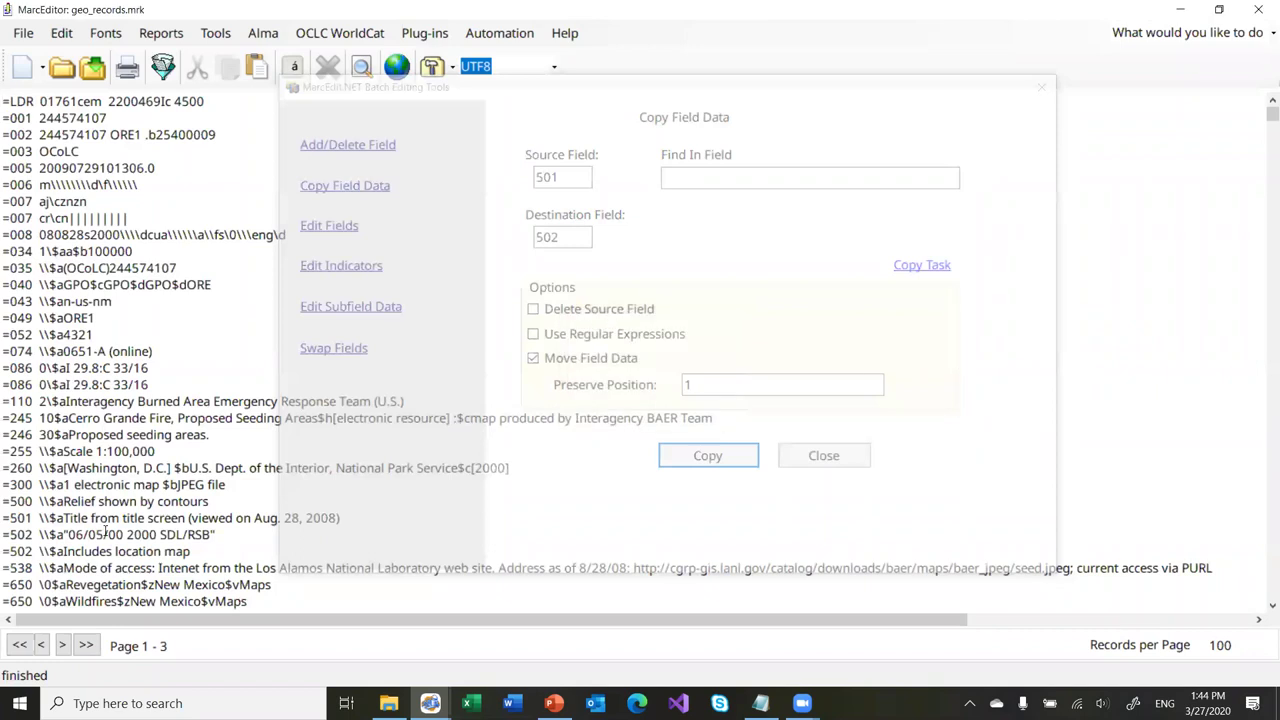
left_click_drag(6, 518, 36, 534)
left_click(36, 518)
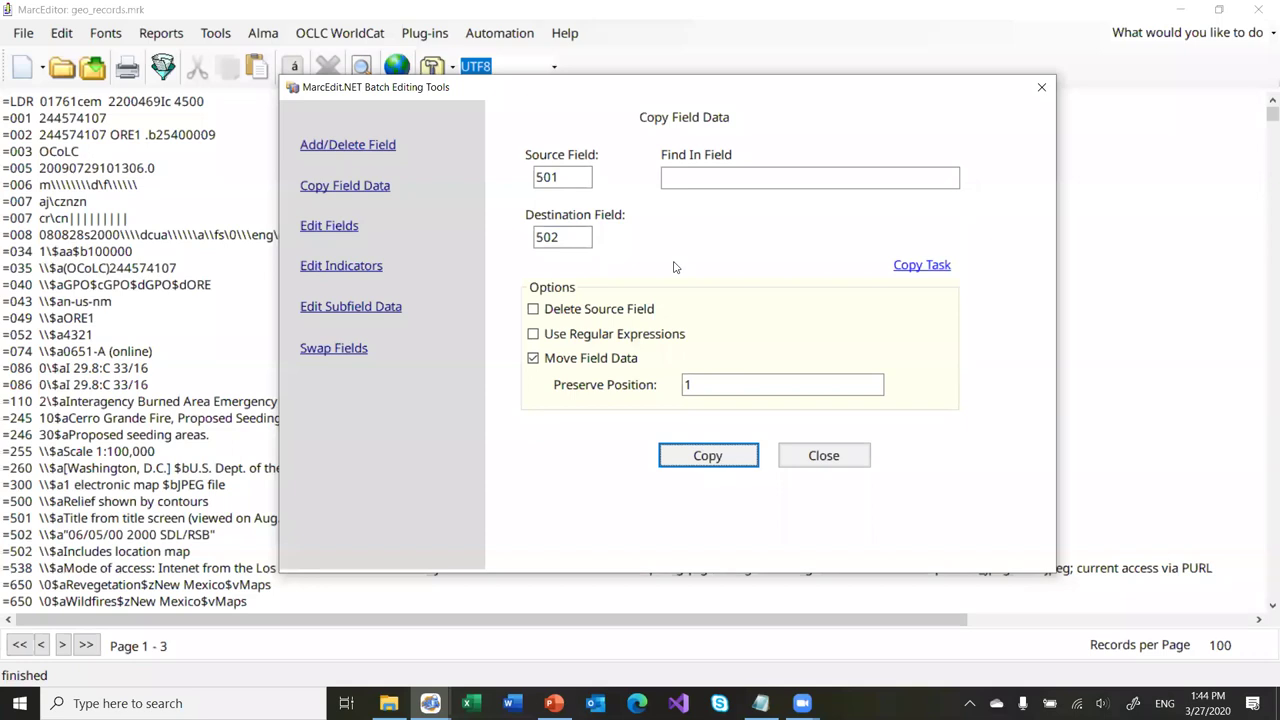
Try the preserve positions 1-3 and 1,5,8, and restore the preserve position to 1
left_click(735, 380)
left_click_drag(729, 378, 688, 385)
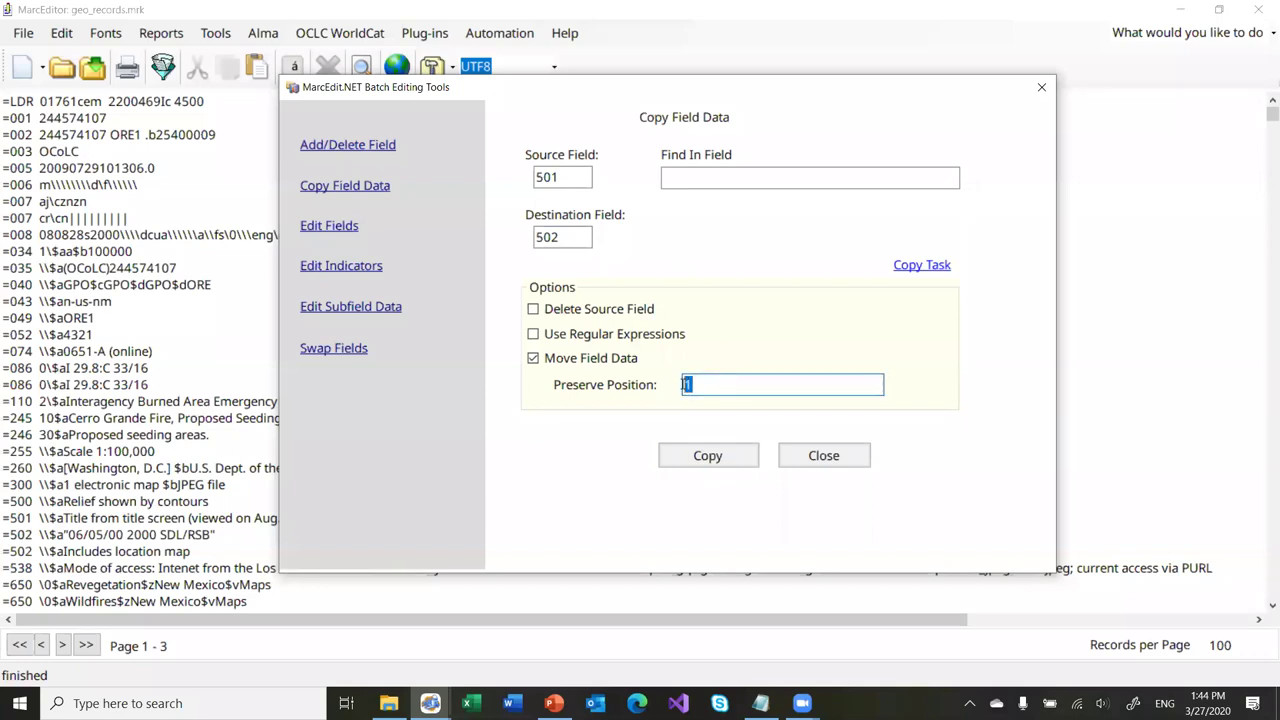
type("1-3")
key("BackSpace")
key("BackSpace")
type(",5,8")
key("BackSpace")
key("BackSpace")
key("BackSpace")
key("BackSpace")
Target field 008 at position 7:4 in Edit Field Data, counting the characters before the date in the first record's 008
left_click(349, 228)
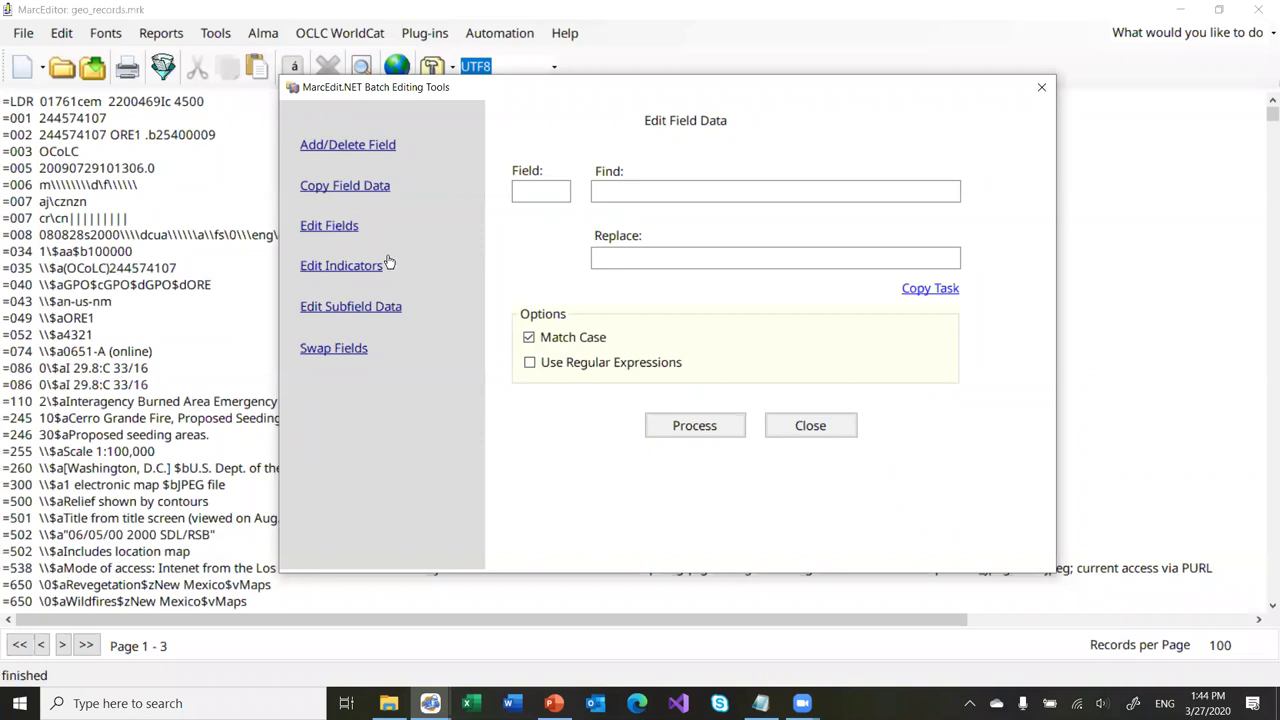
left_click(522, 193)
type("008")
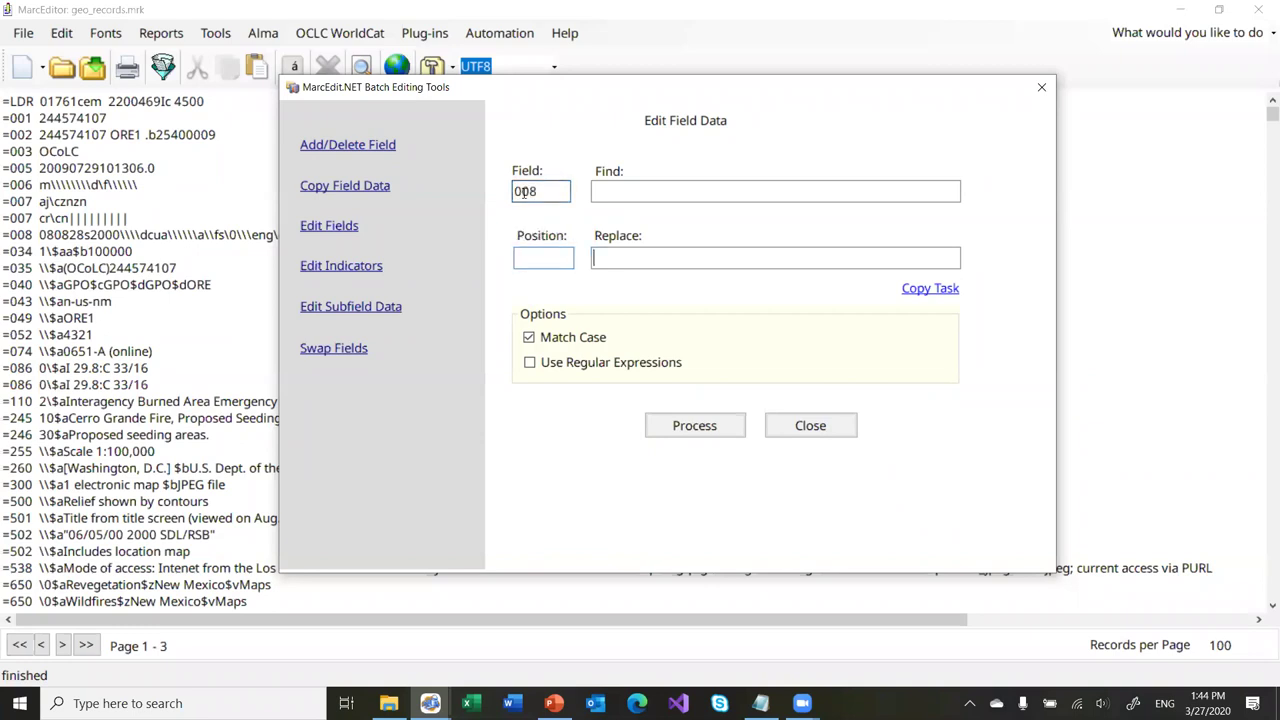
left_click(546, 257)
left_click(100, 238)
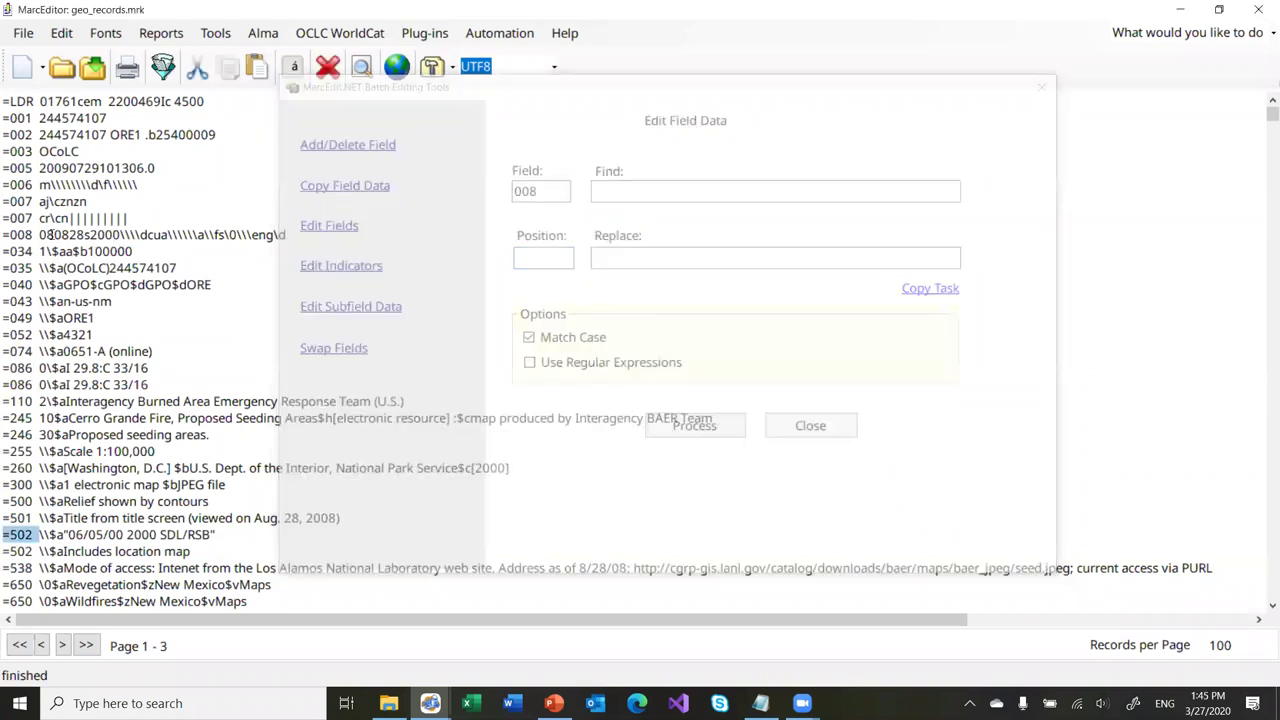
left_click(39, 234)
key("Right")
key("Right")
key("Right")
key("Right")
key("Right")
key("Right")
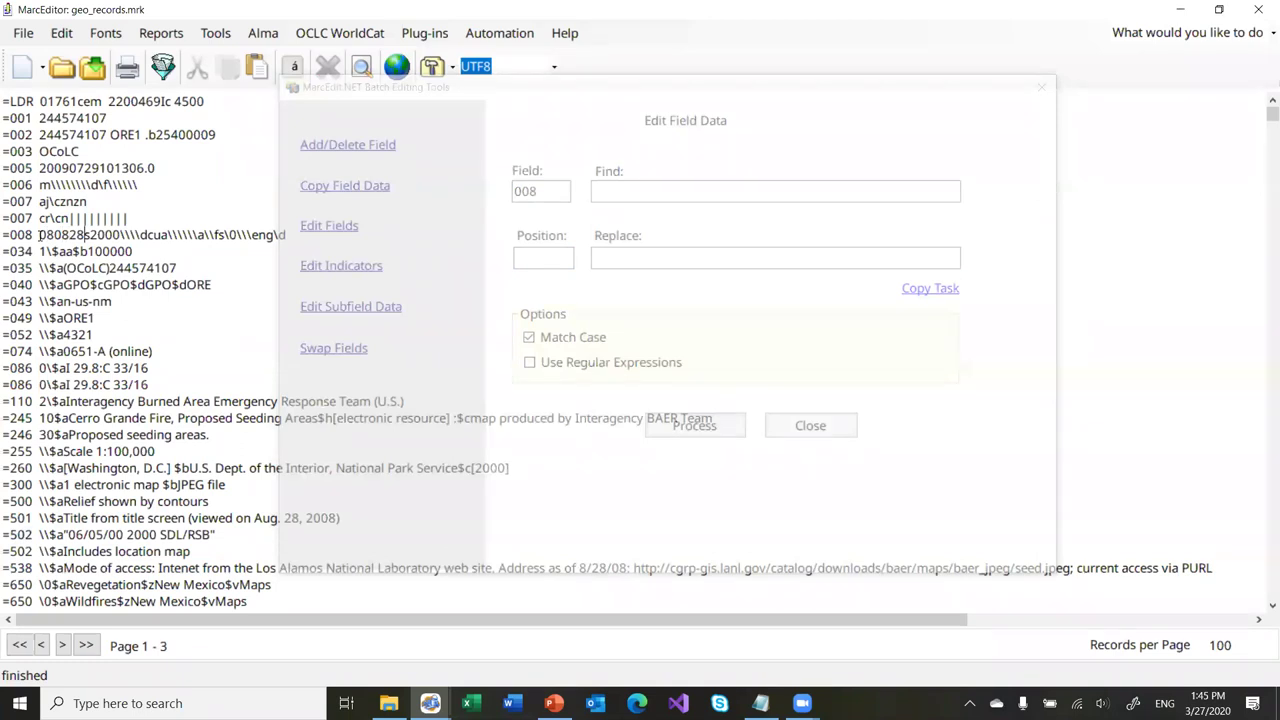
left_click(530, 255)
type("7:4")
Replace 2000 with 1999 at the chosen position of field 008 in all records and check the first record
left_click(623, 259)
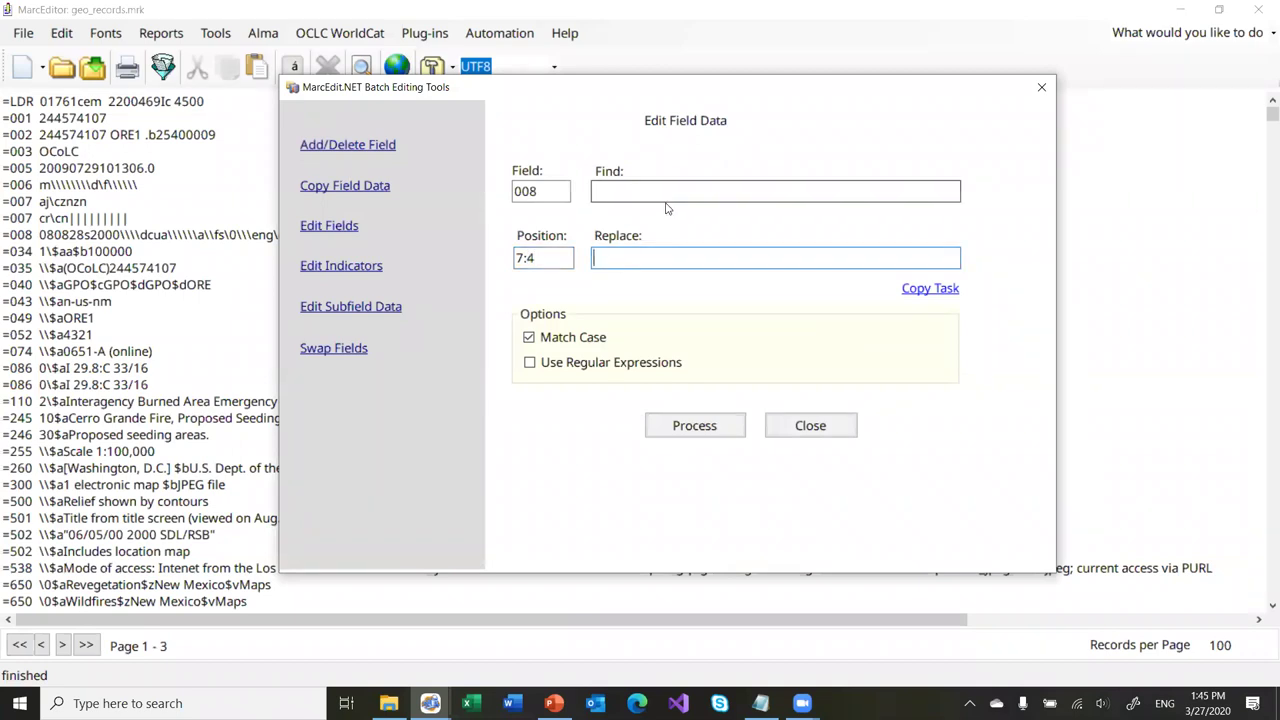
left_click(667, 194)
type("2")
type("000")
left_click(651, 256)
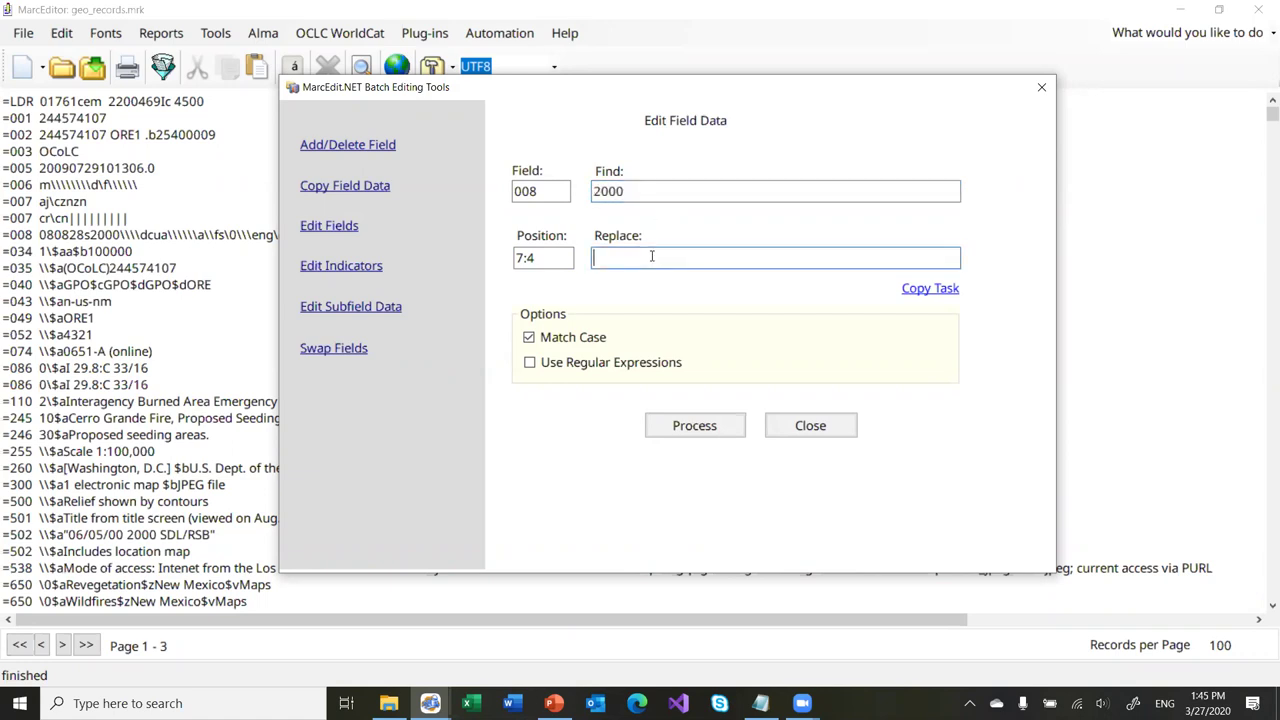
type("1999")
left_click(686, 426)
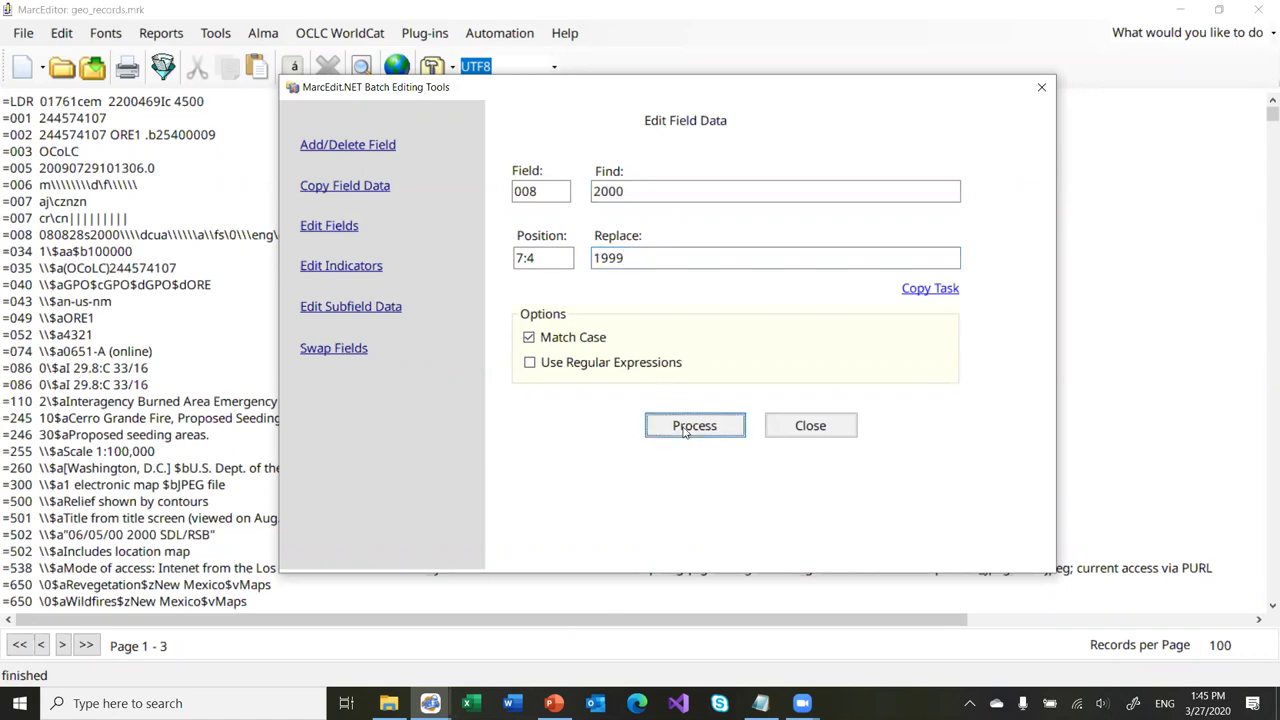
left_click(683, 403)
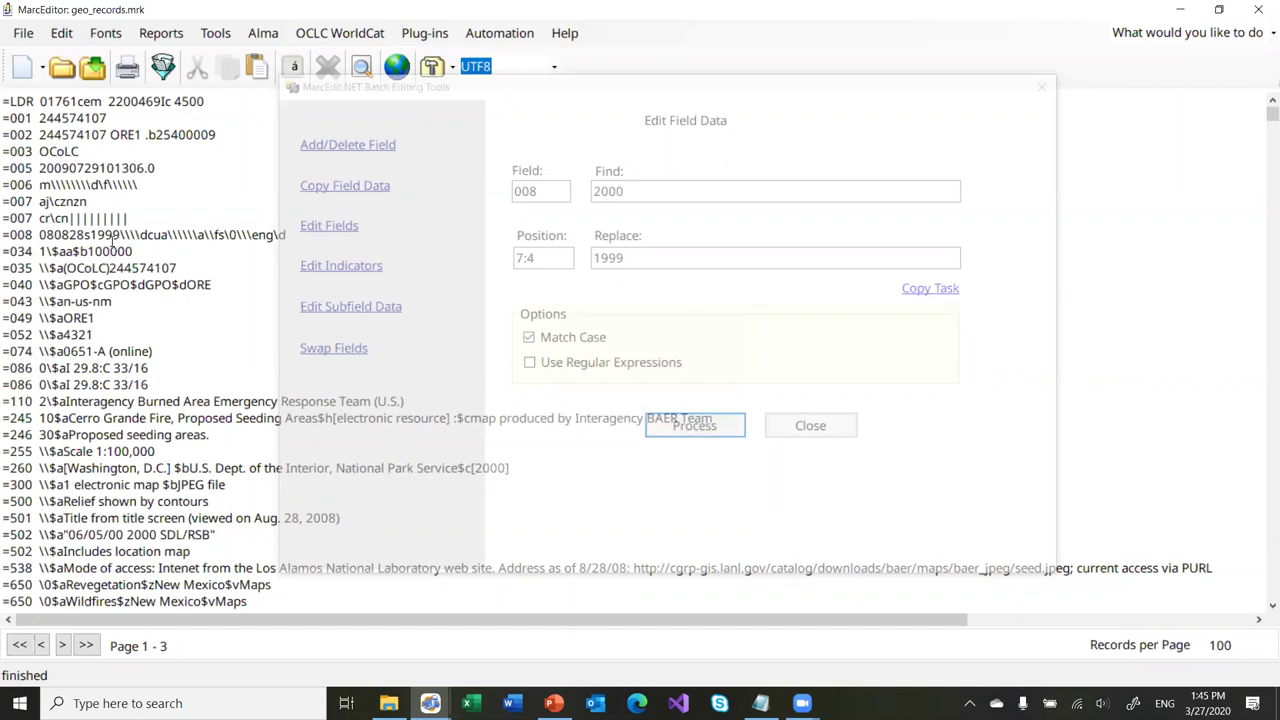
left_click(706, 163)
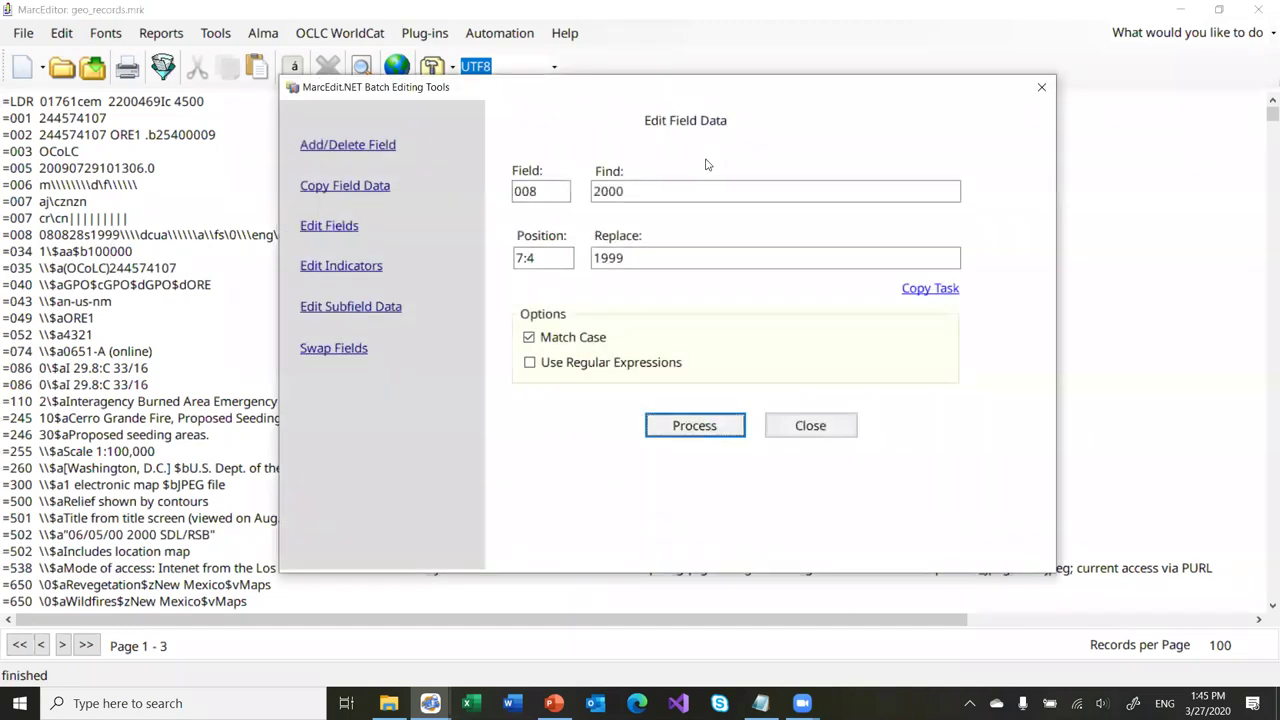
Try field 245 as the field for the Edit Field Data replacement
double_click(543, 190)
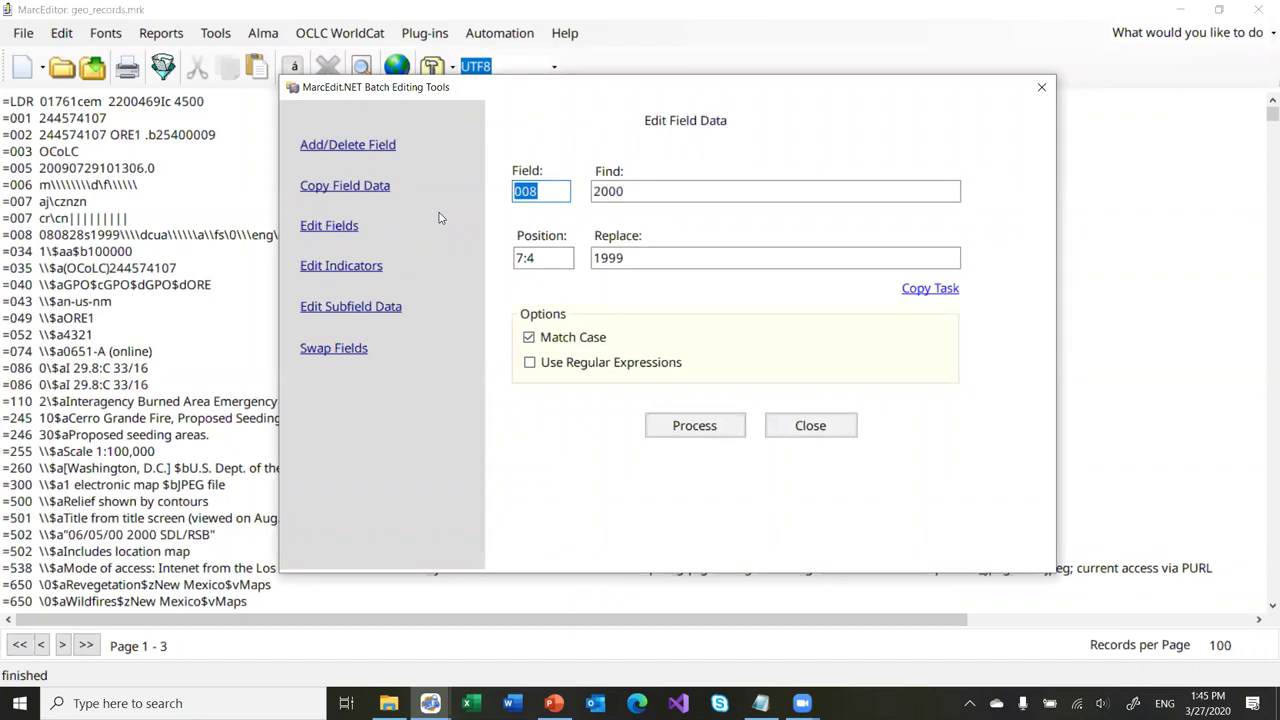
type("245")
key("Tab")
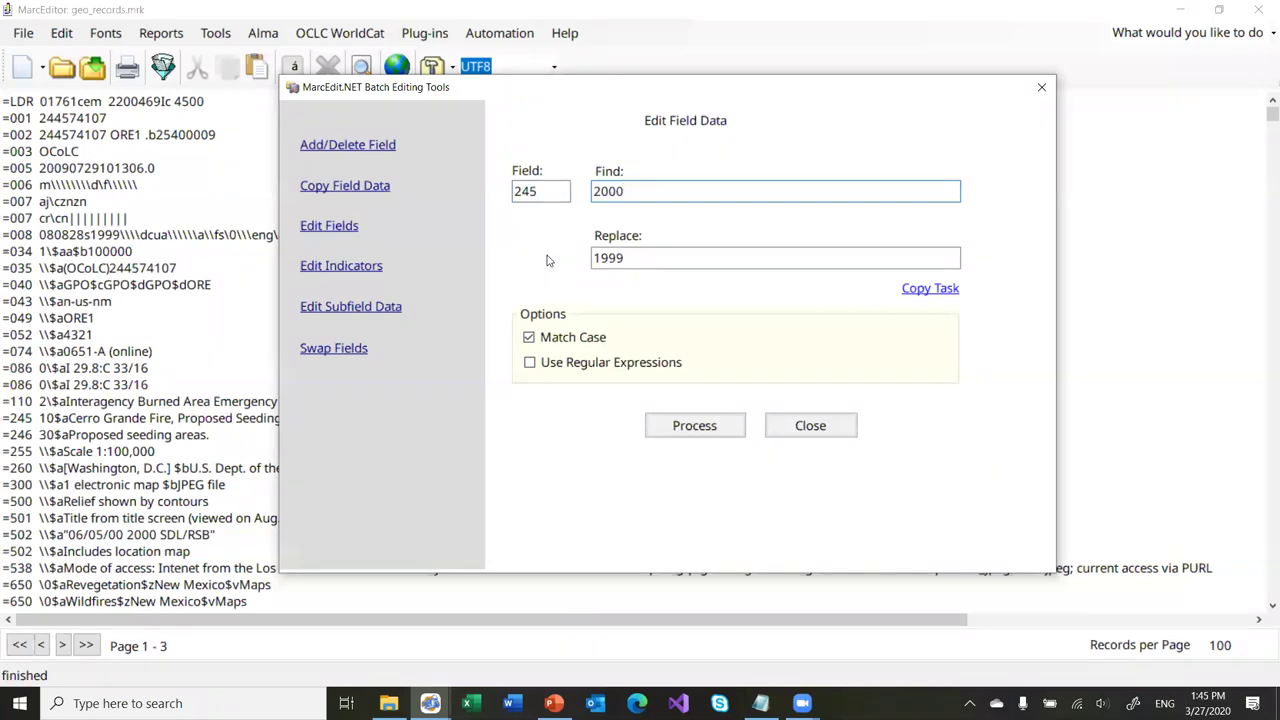
left_click_drag(650, 195, 593, 195)
View the Edit Indicator utility and open the Edit Subfield utility
left_click(343, 267)
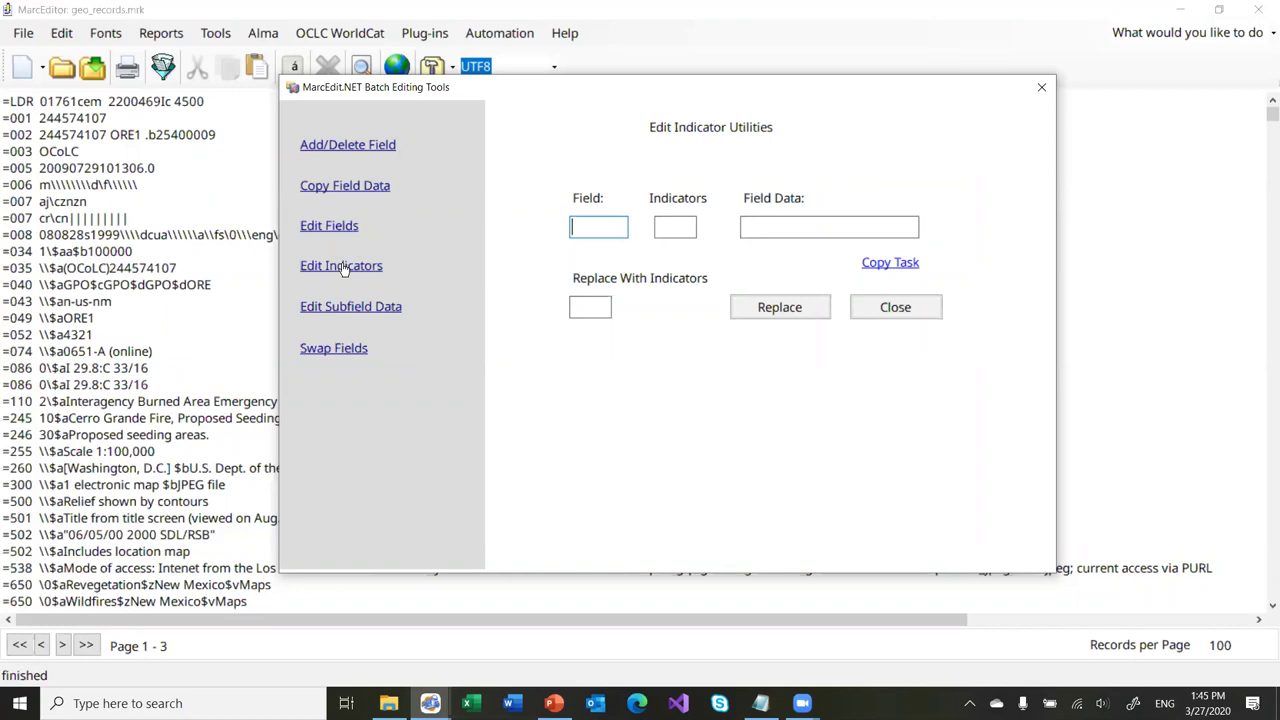
left_click(336, 310)
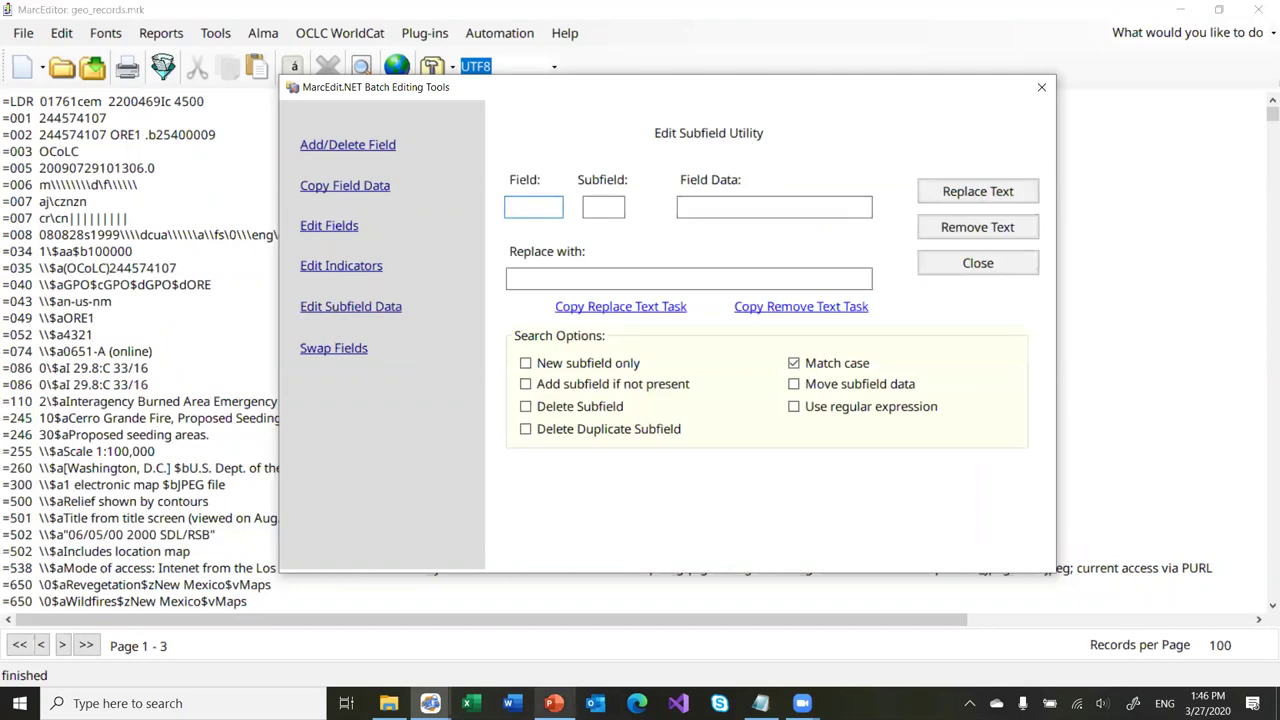
Switch to the PowerPoint presentation and find slide 20, Modifying subfield data, with the insertion position link
left_click(553, 703)
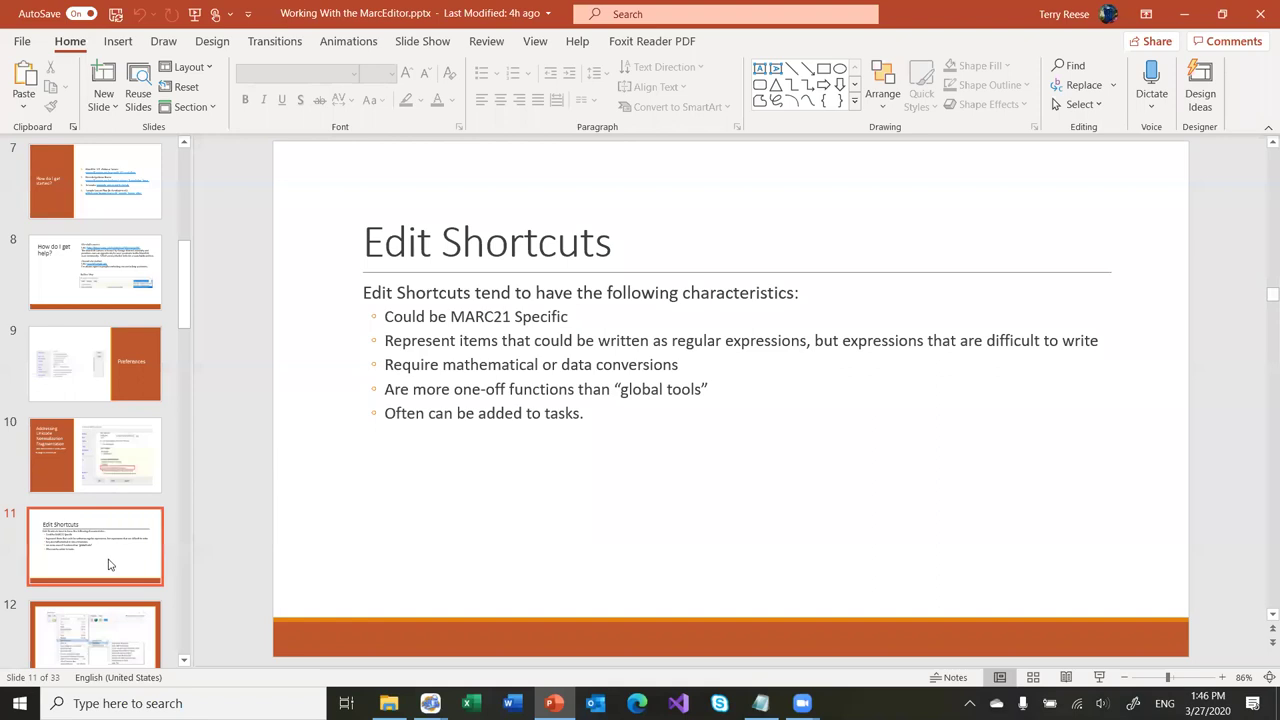
key("Down")
key("Down")
key("Down")
key("Down")
key("Down")
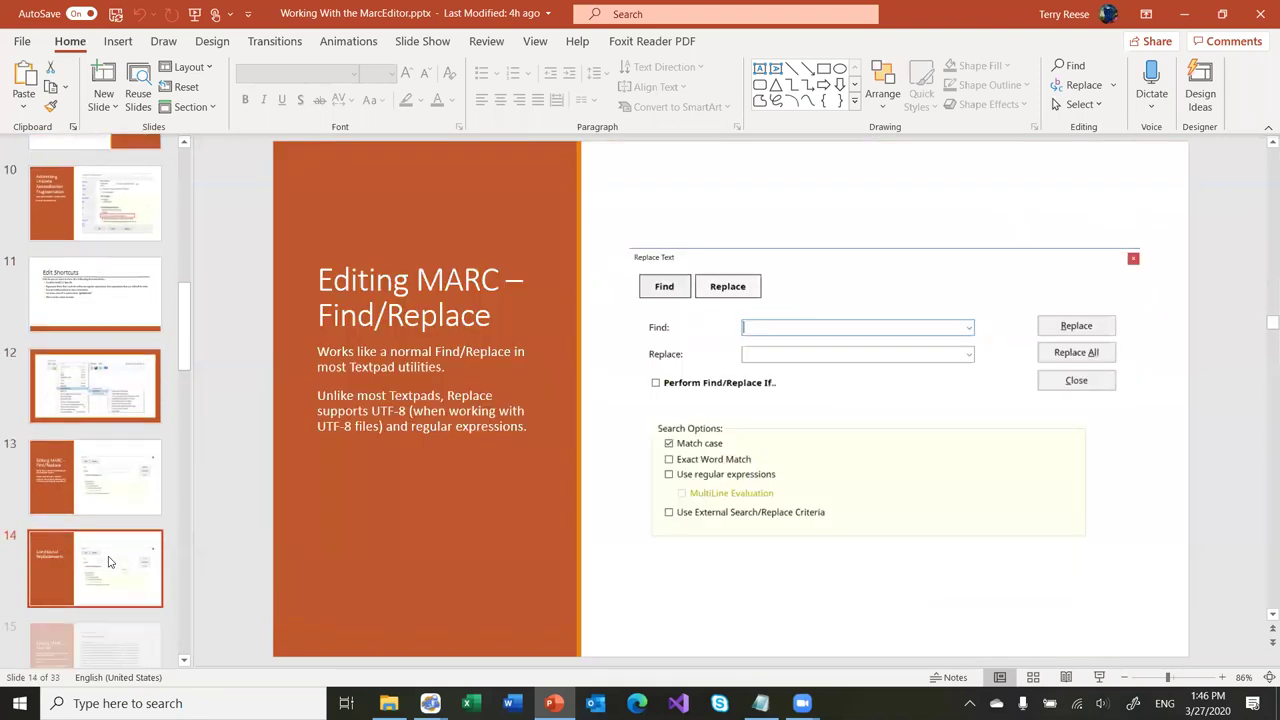
key("Down")
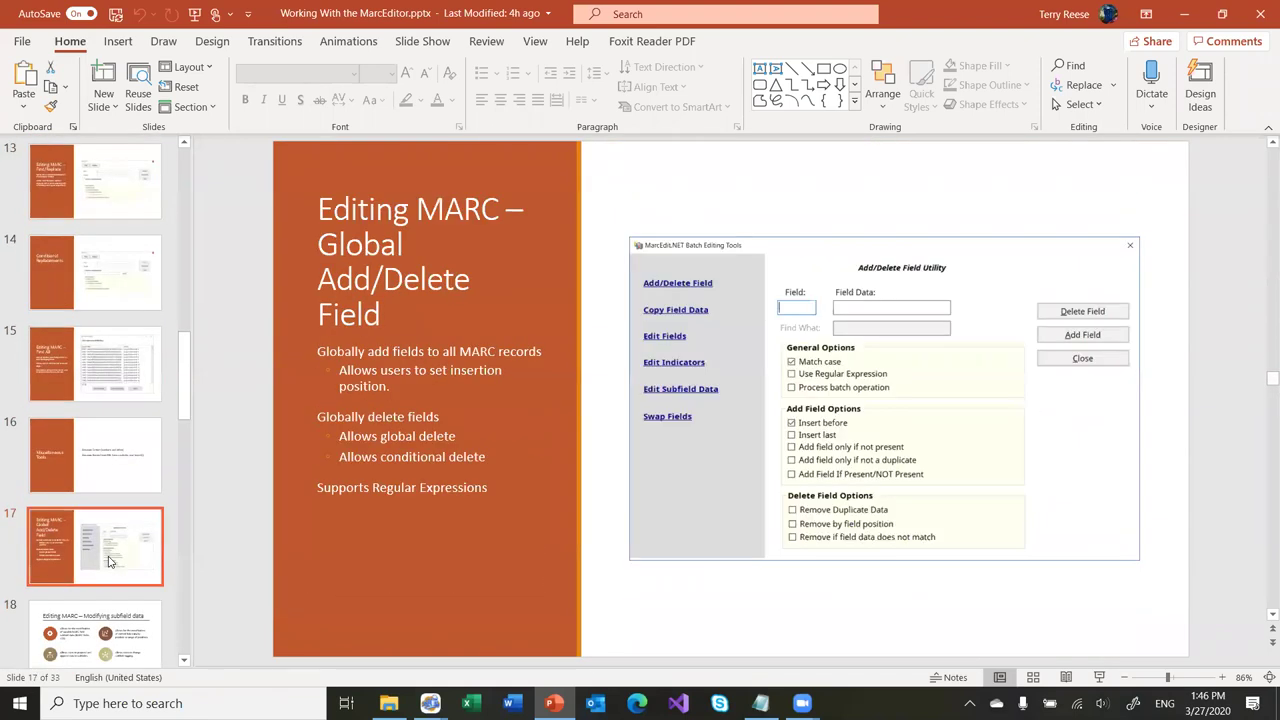
key("Down")
key("Down")
key("Down")
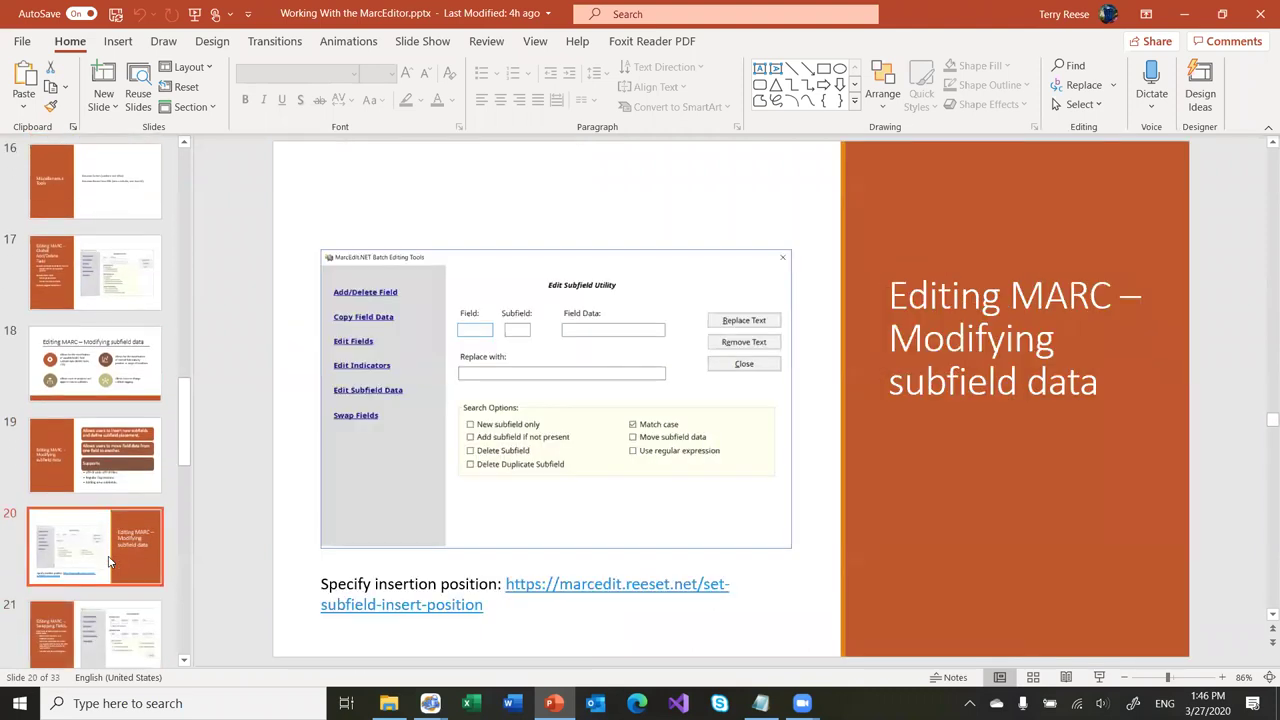
Open marcedit.reeset.net/set-subfield-insert-position from the slide's link in Edge, read its subfield insertion instructions, and return to MarcEdit
left_click(467, 606)
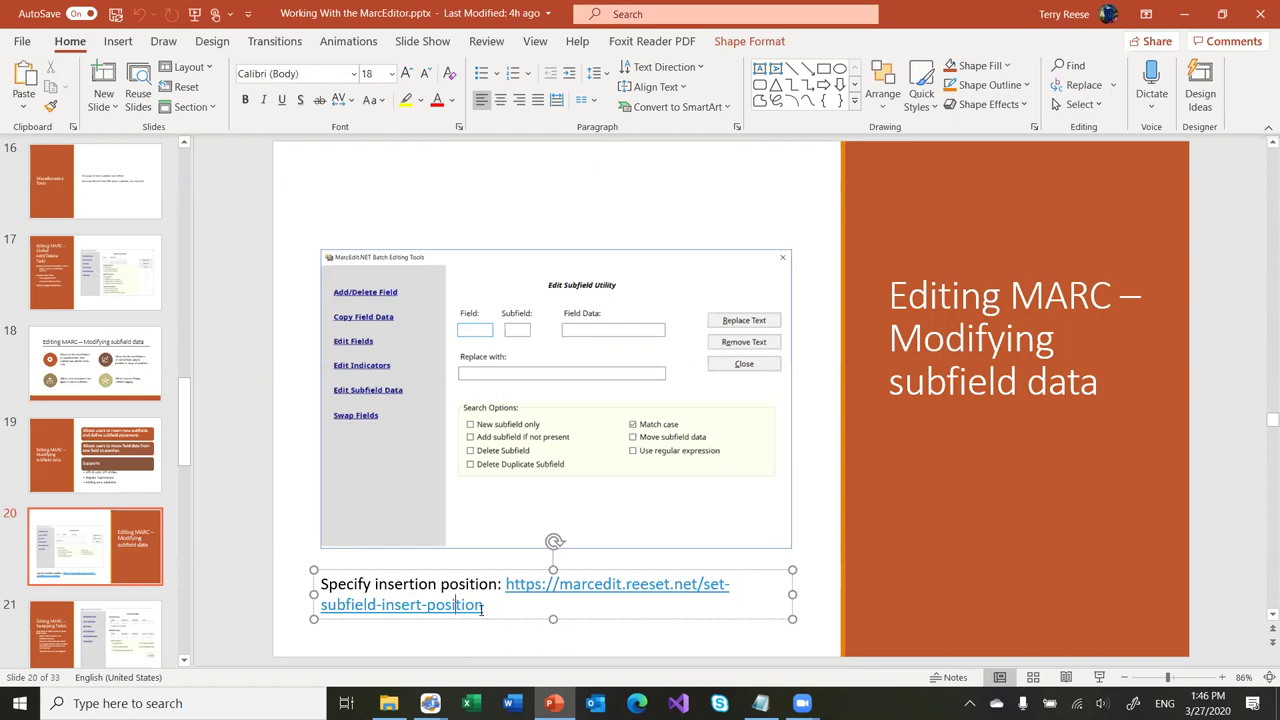
left_click_drag(494, 600, 507, 590)
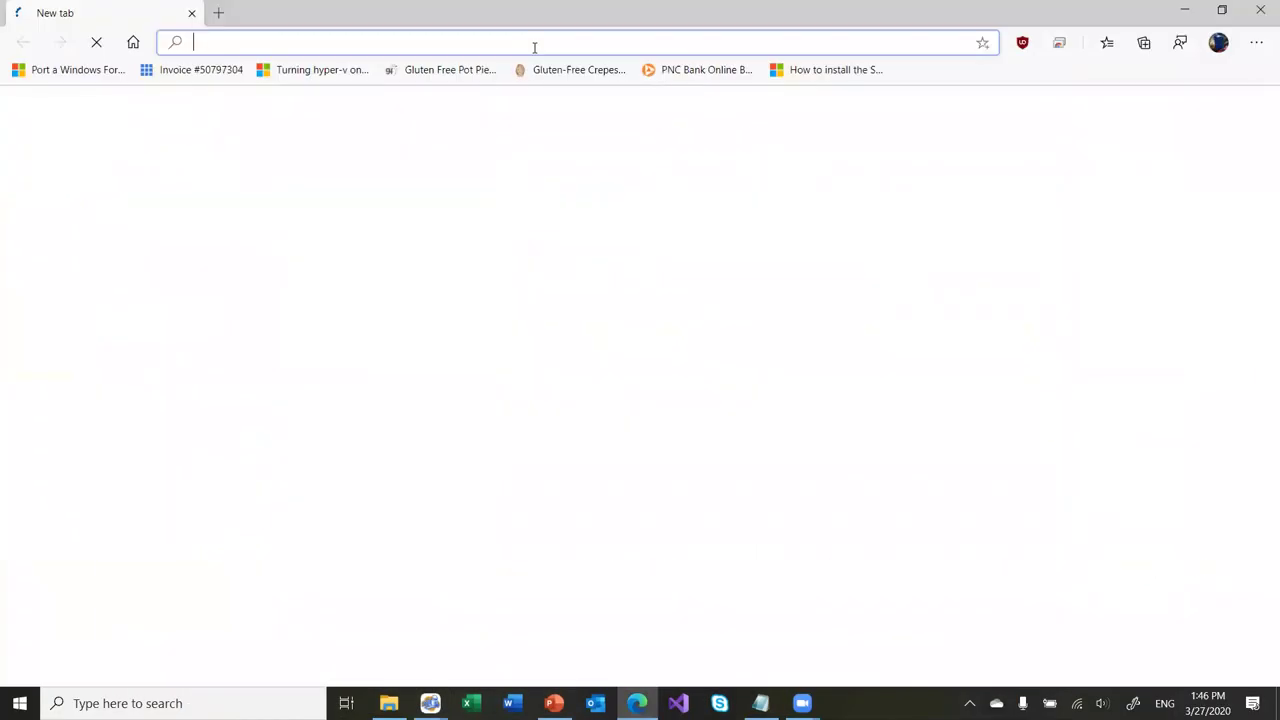
type("https://marcedit.reeset.net/set-subfield-insert-position")
key("Return")
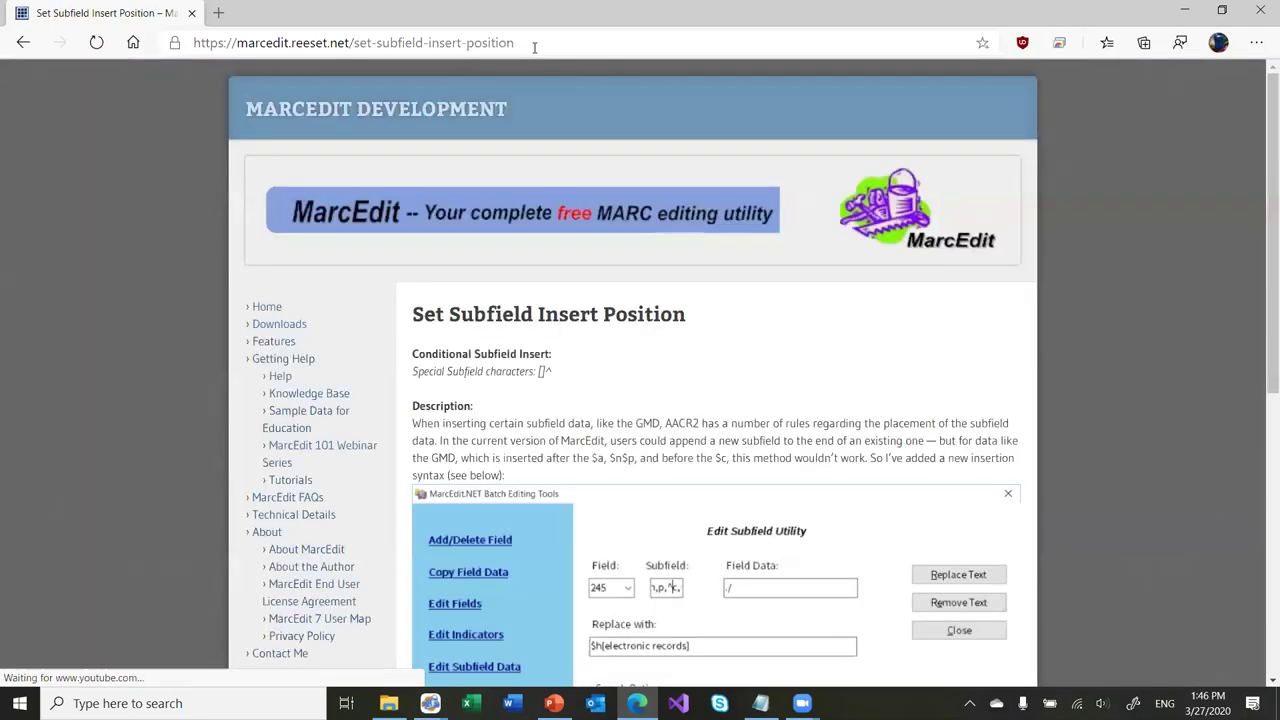
scroll(724, 360, "down", 1)
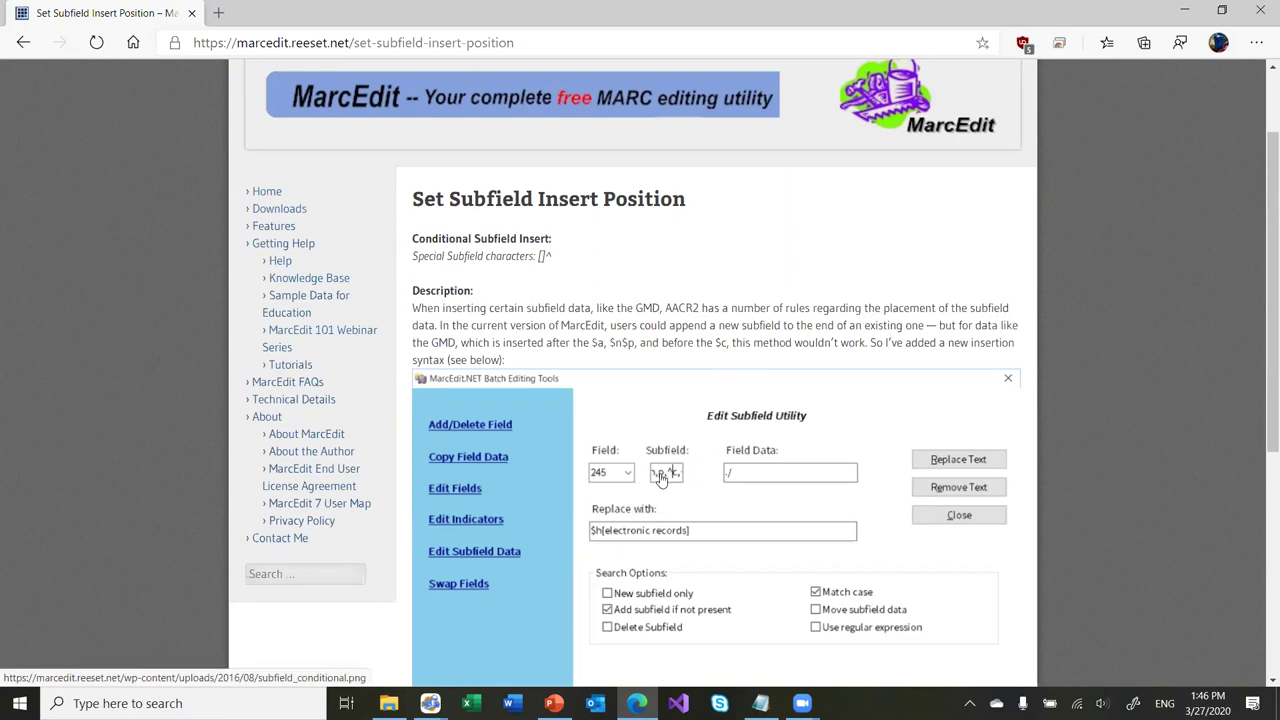
scroll(724, 340, "down", 4)
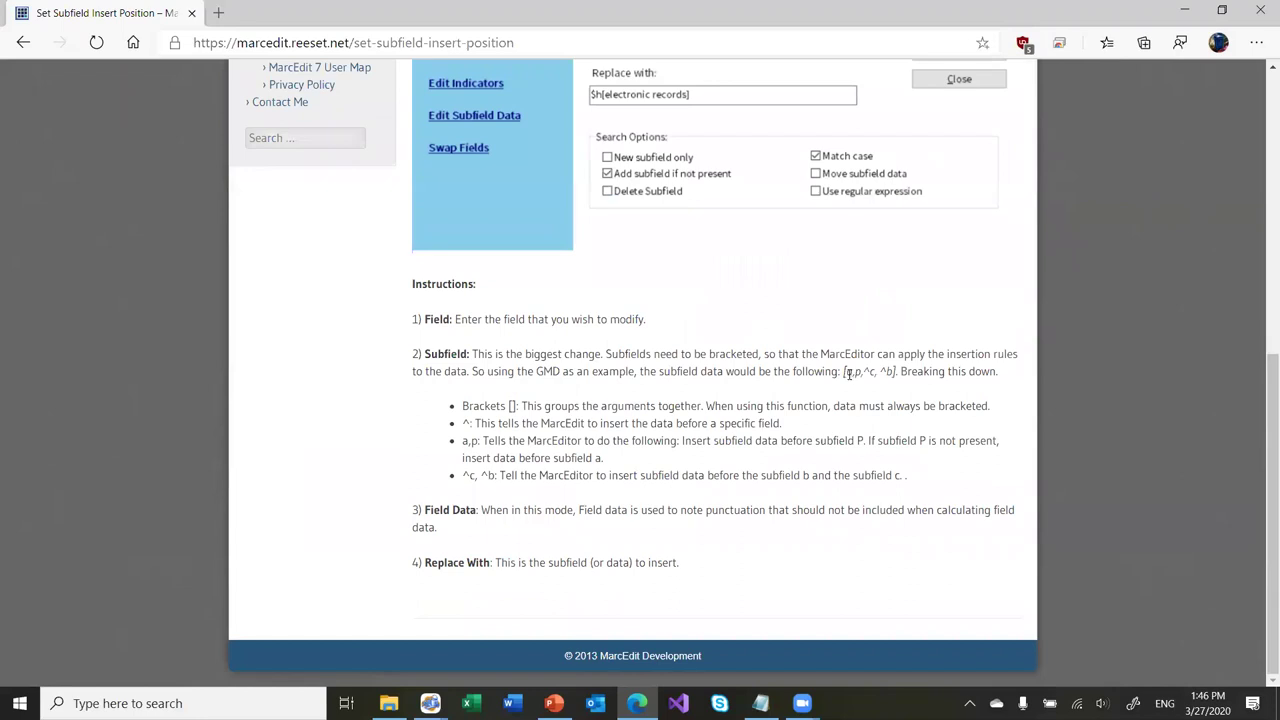
left_click(1182, 10)
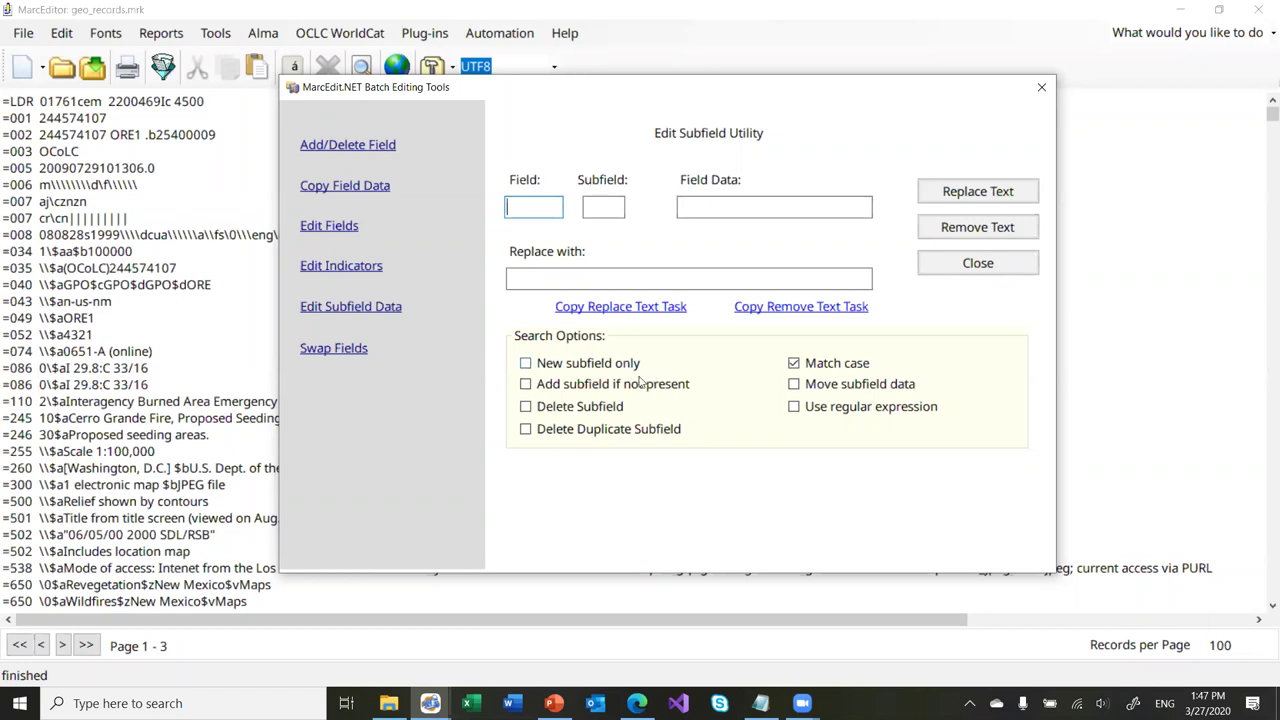
Go over the subfield search options, view the Swap Field utility, and close the batch editing tools
left_click(597, 390)
left_click(585, 366)
left_click(577, 408)
left_click(571, 440)
left_click(338, 354)
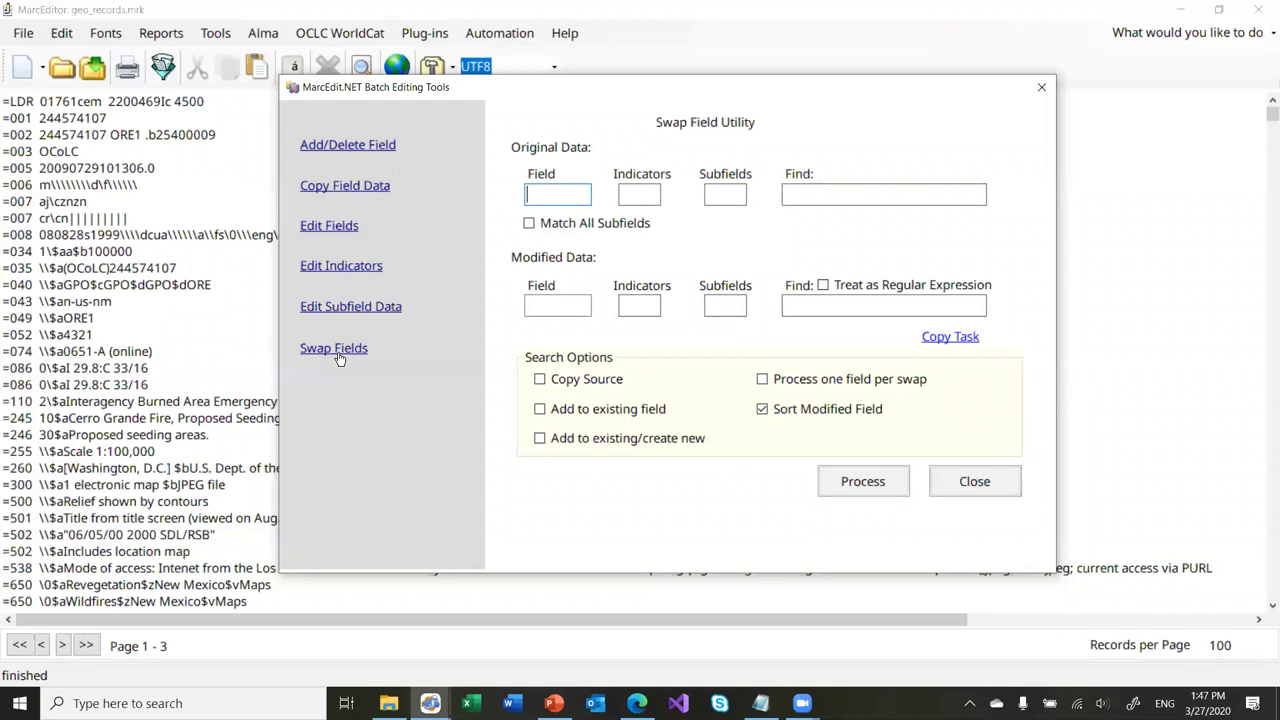
left_click(945, 482)
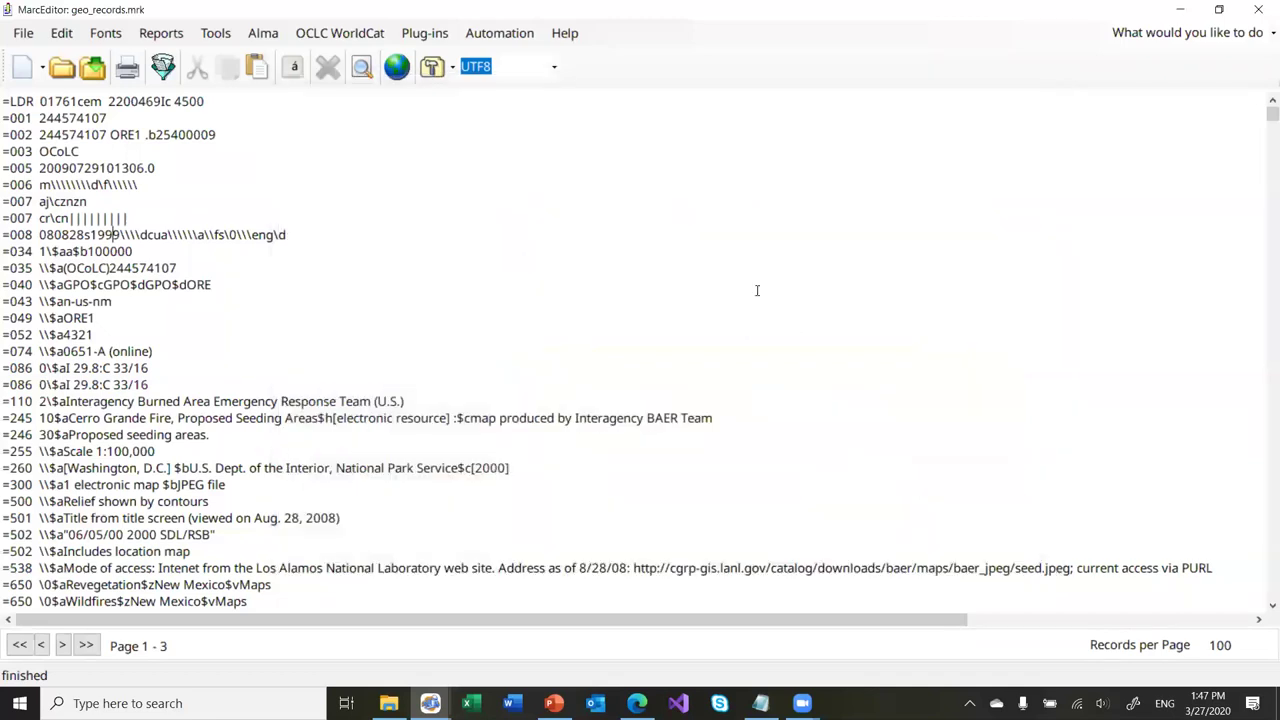
Examine the pattern examples and options of the Build New Field tool and cancel it
left_click(226, 34)
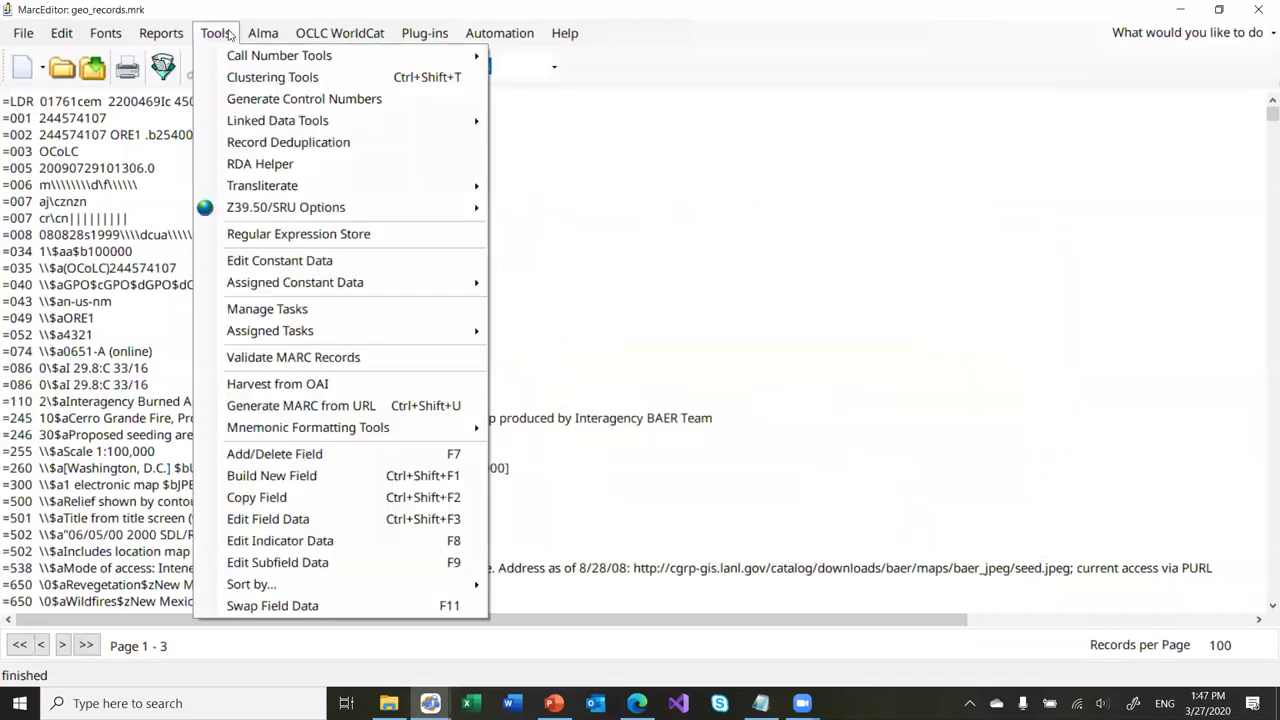
left_click(272, 476)
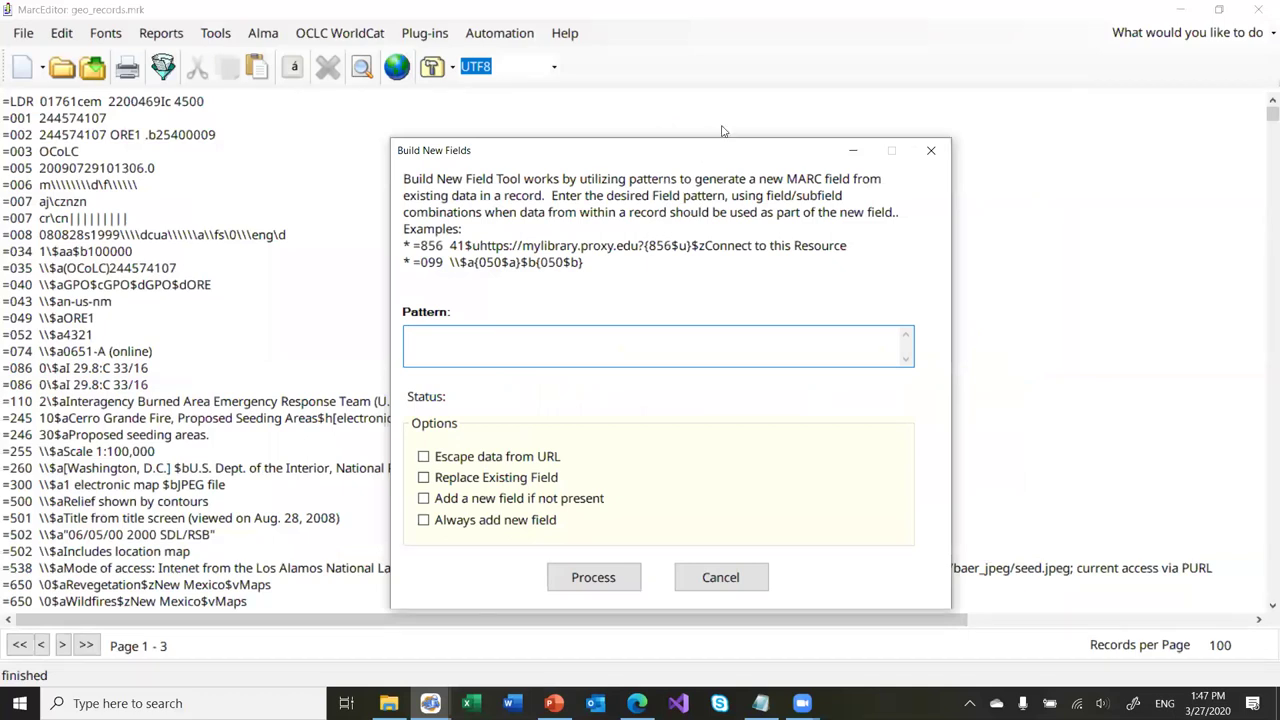
left_click_drag(705, 154, 724, 131)
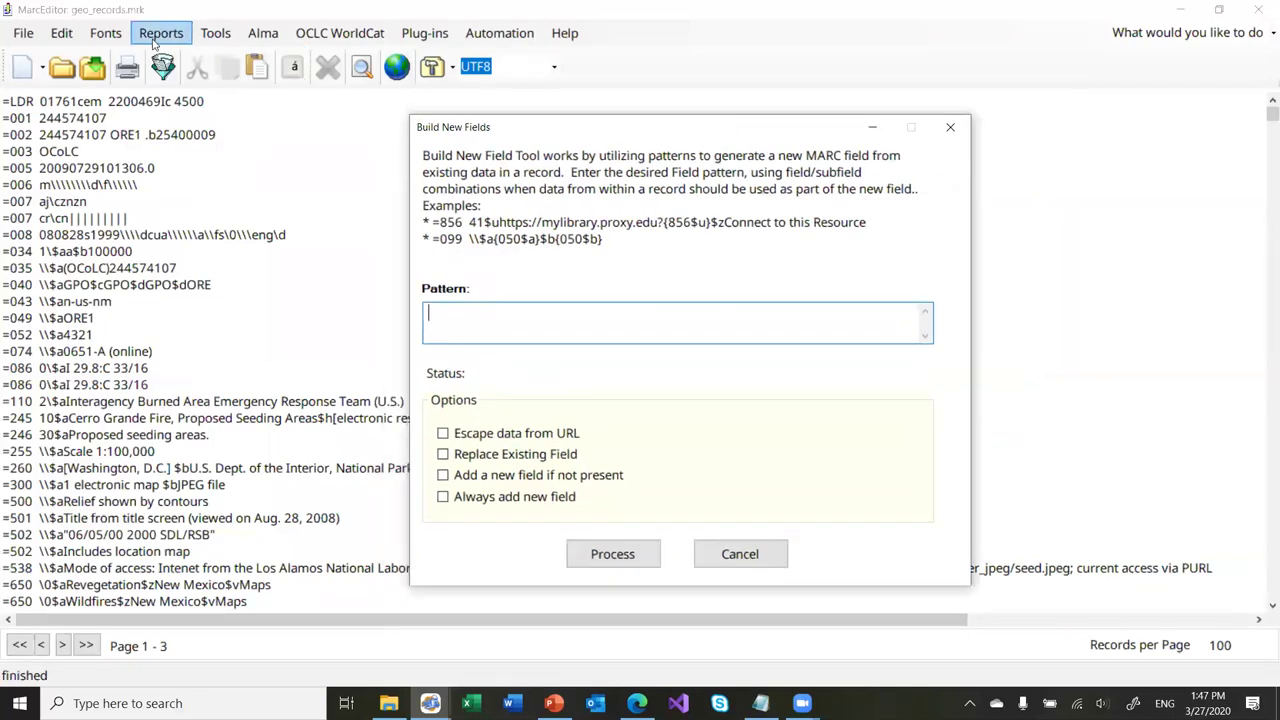
left_click(740, 554)
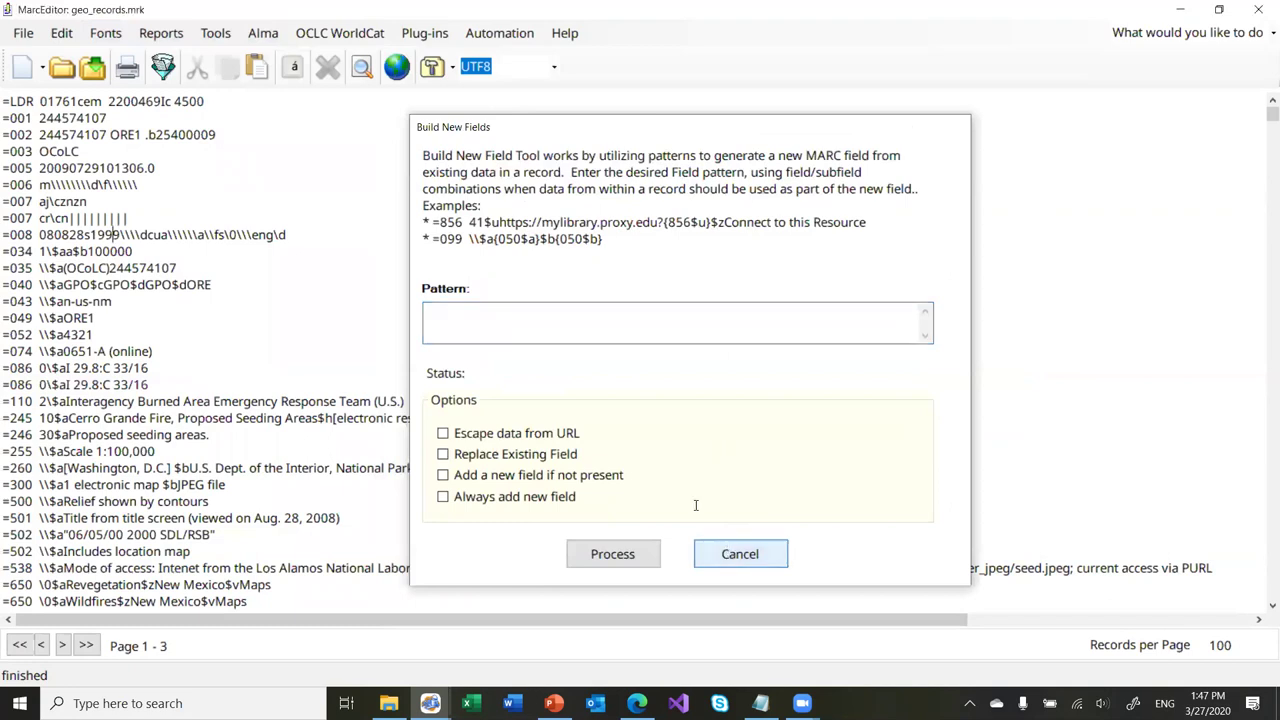
Delete field 002 from all records with the Add/Delete Field utility and close the batch editing tools
left_click(215, 33)
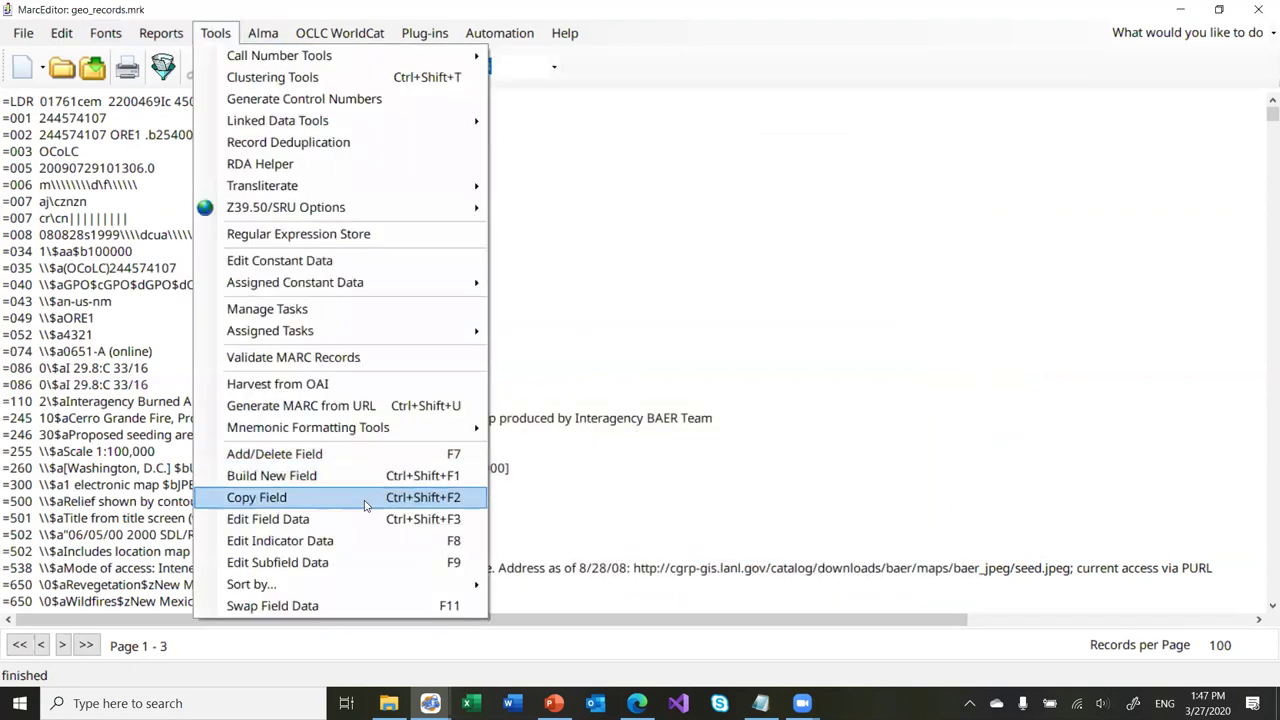
left_click(506, 401)
type("002")
left_click(990, 268)
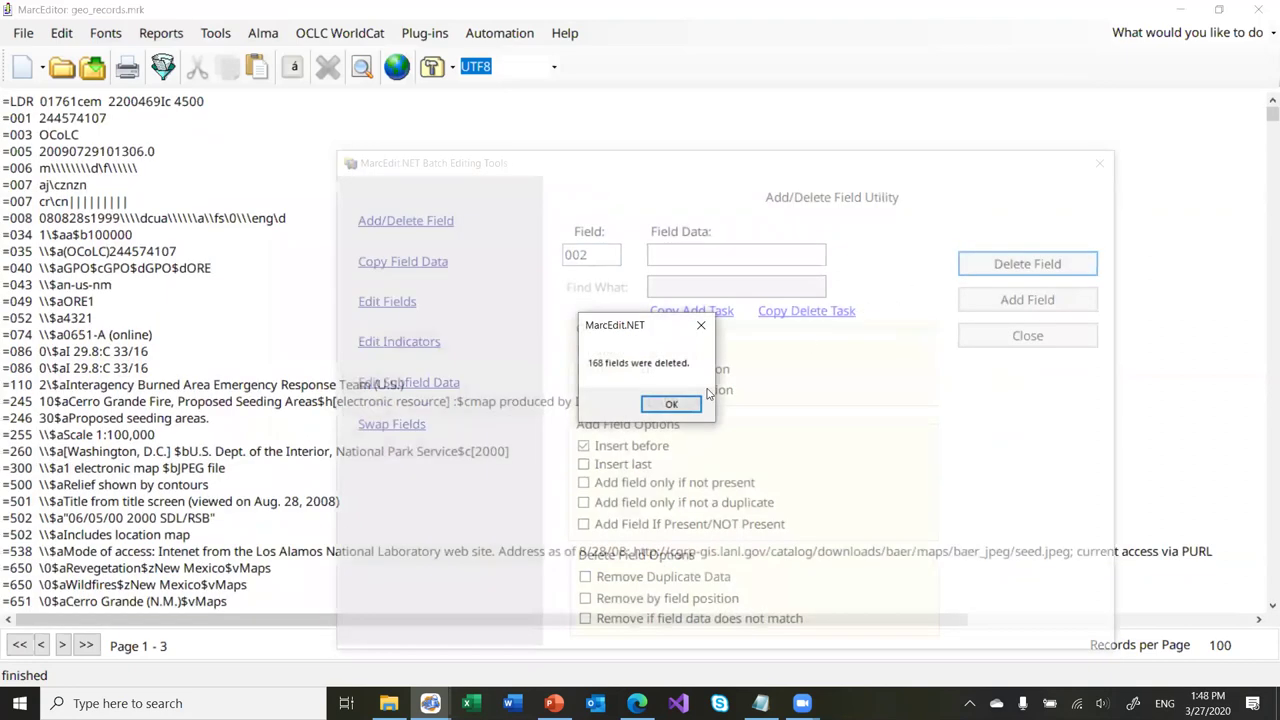
key("Return")
left_click(1048, 337)
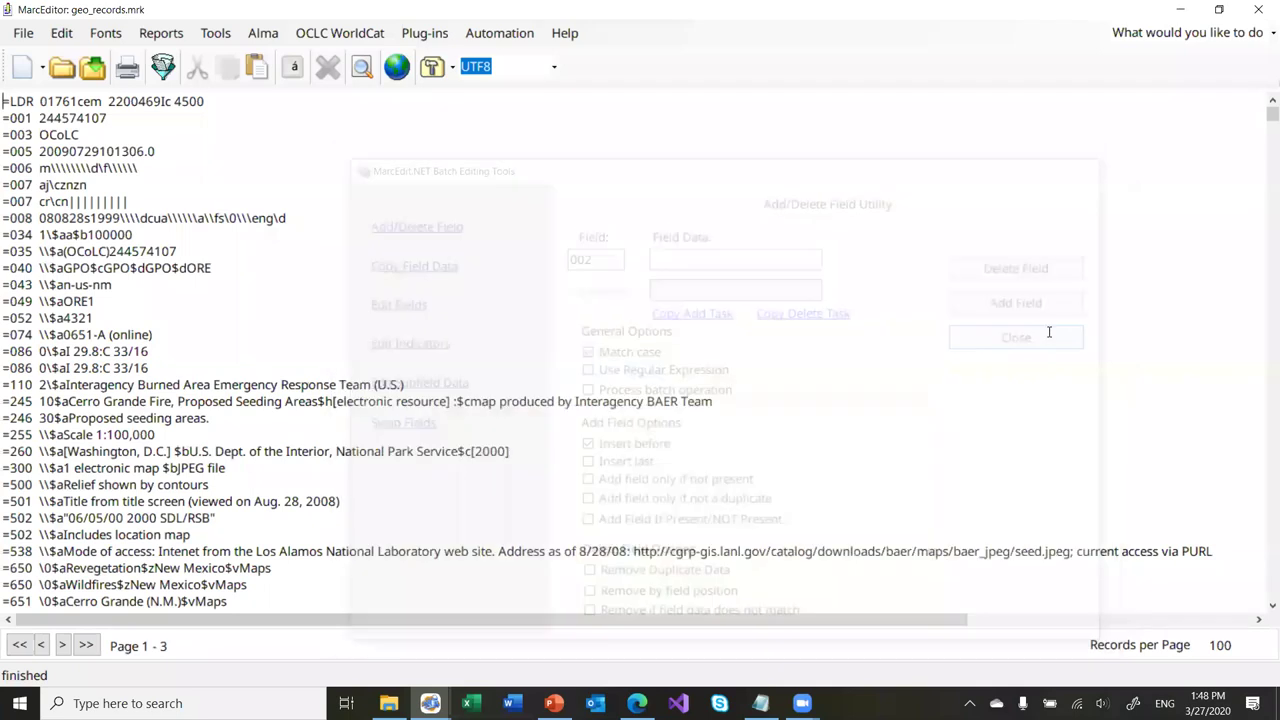
Build a new 002 field in all records from the pattern =002 {001} {049$a} {086$a}, adding it only if not present
left_click(215, 33)
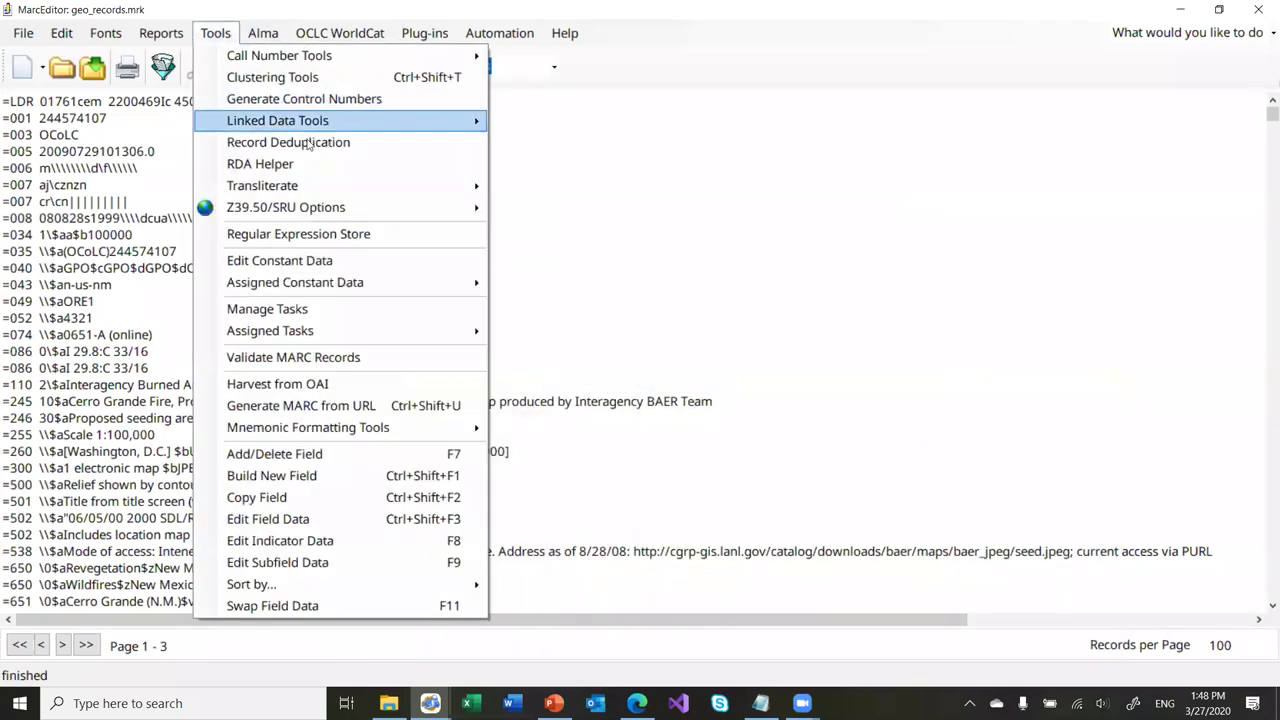
left_click(340, 476)
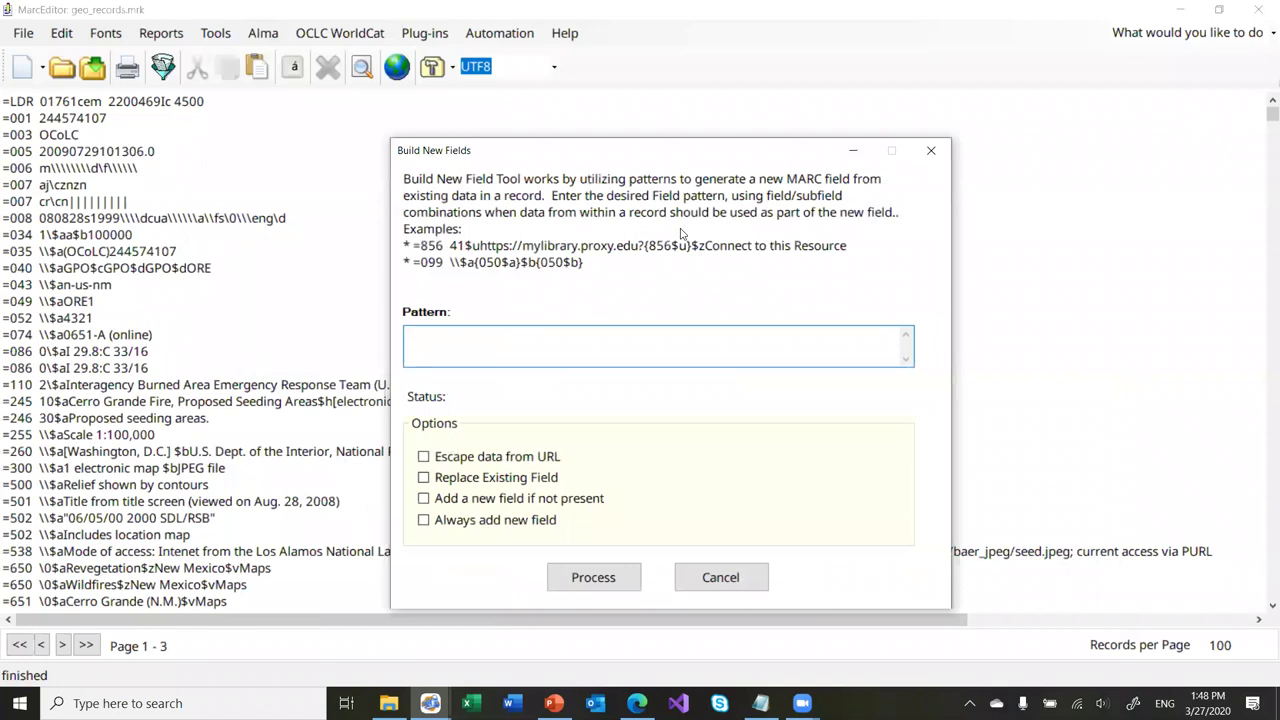
type("=002")
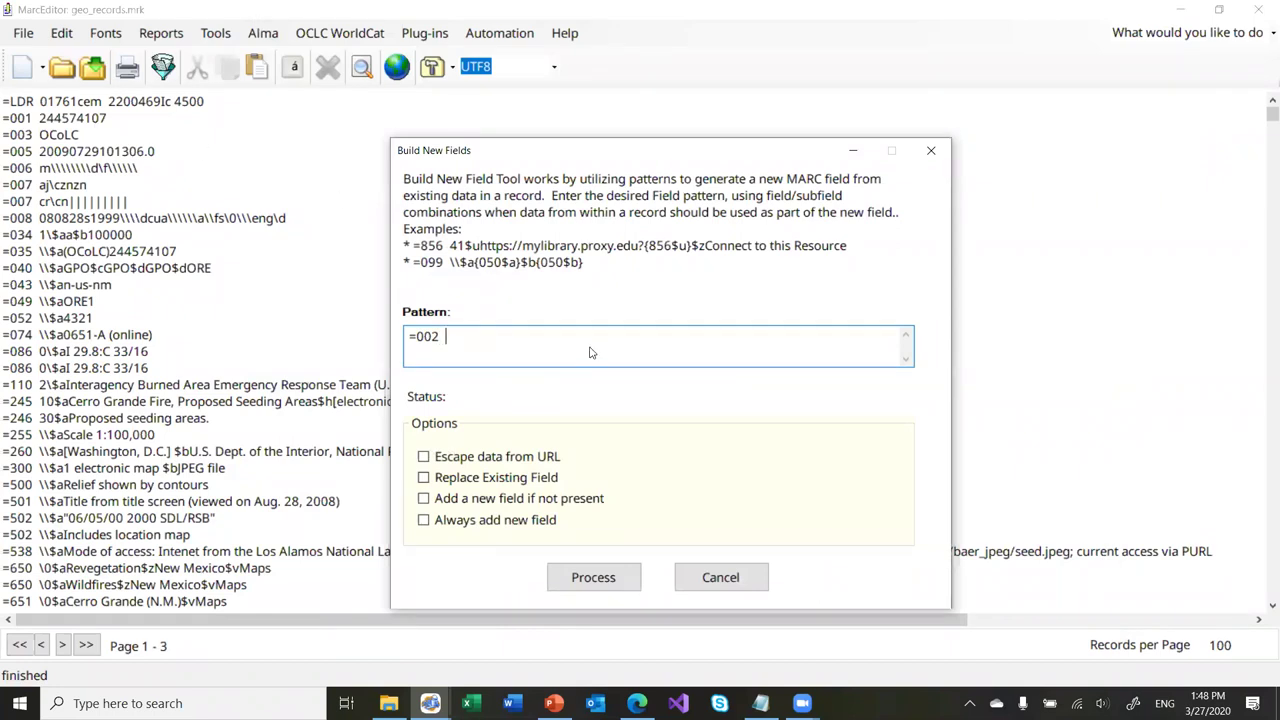
type("{001} {049$a}")
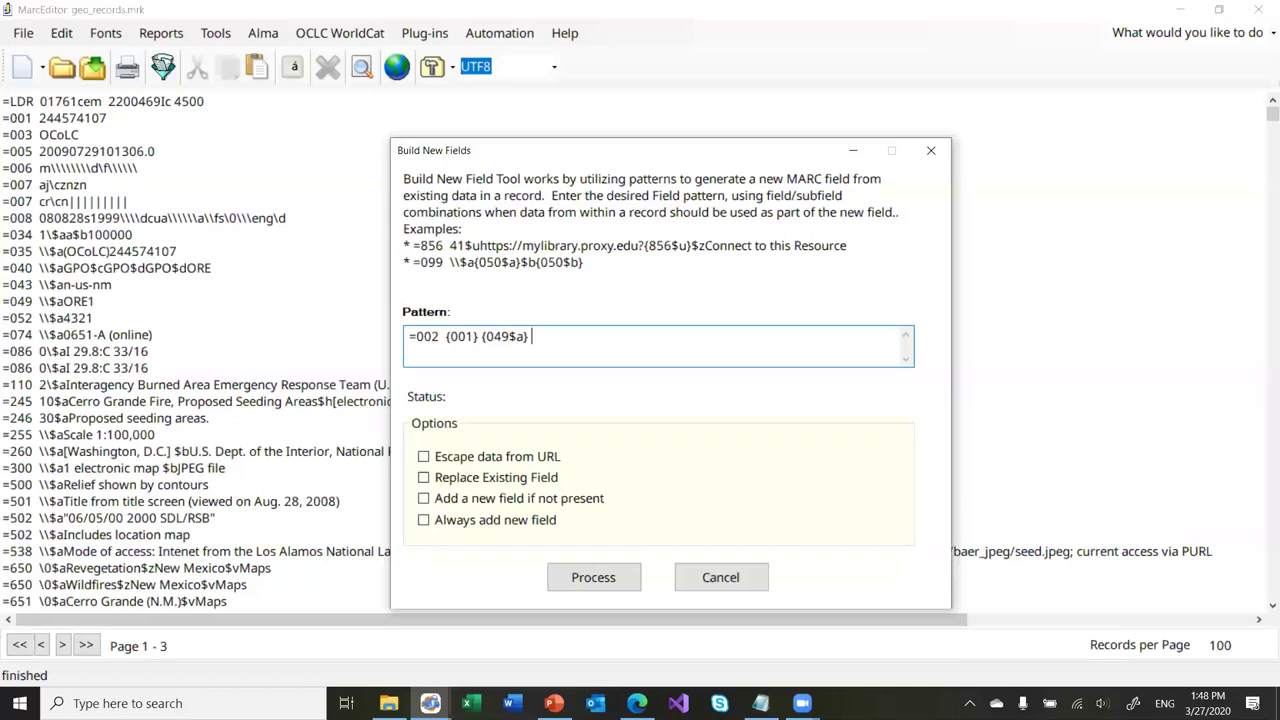
type("0")
key("BackSpace")
type("{086$a}")
left_click(497, 505)
left_click(626, 582)
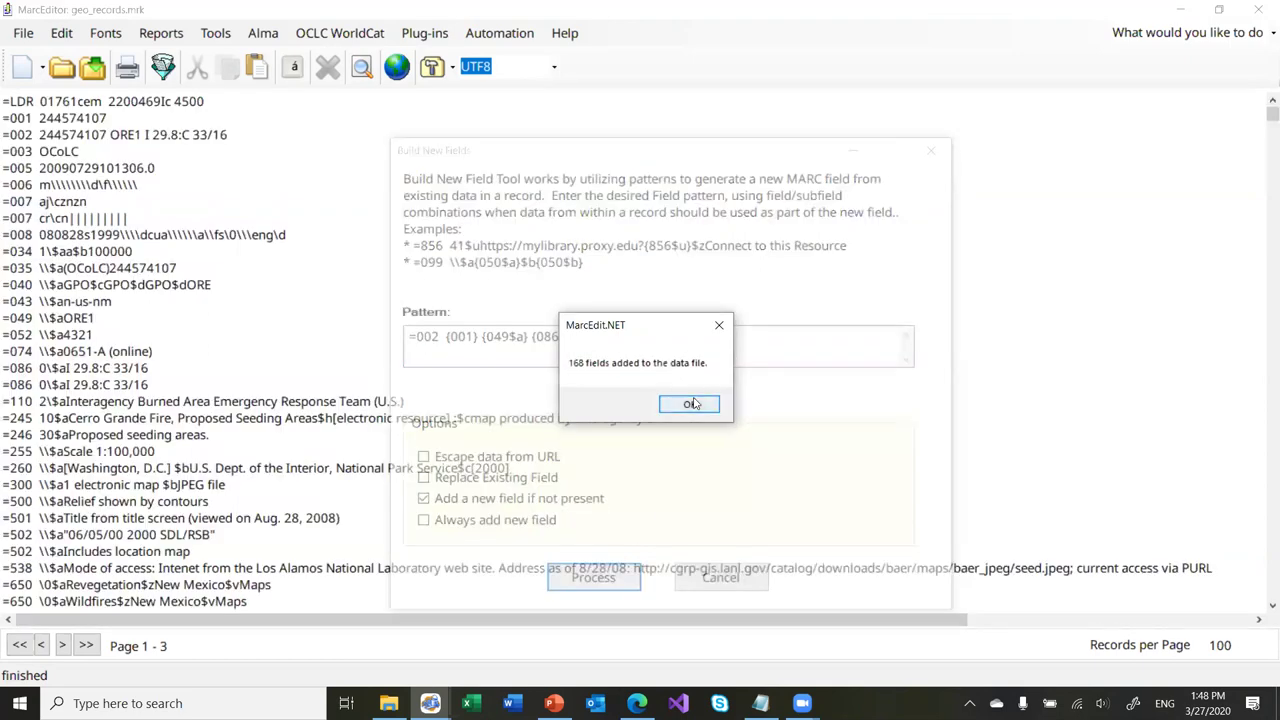
left_click(690, 403)
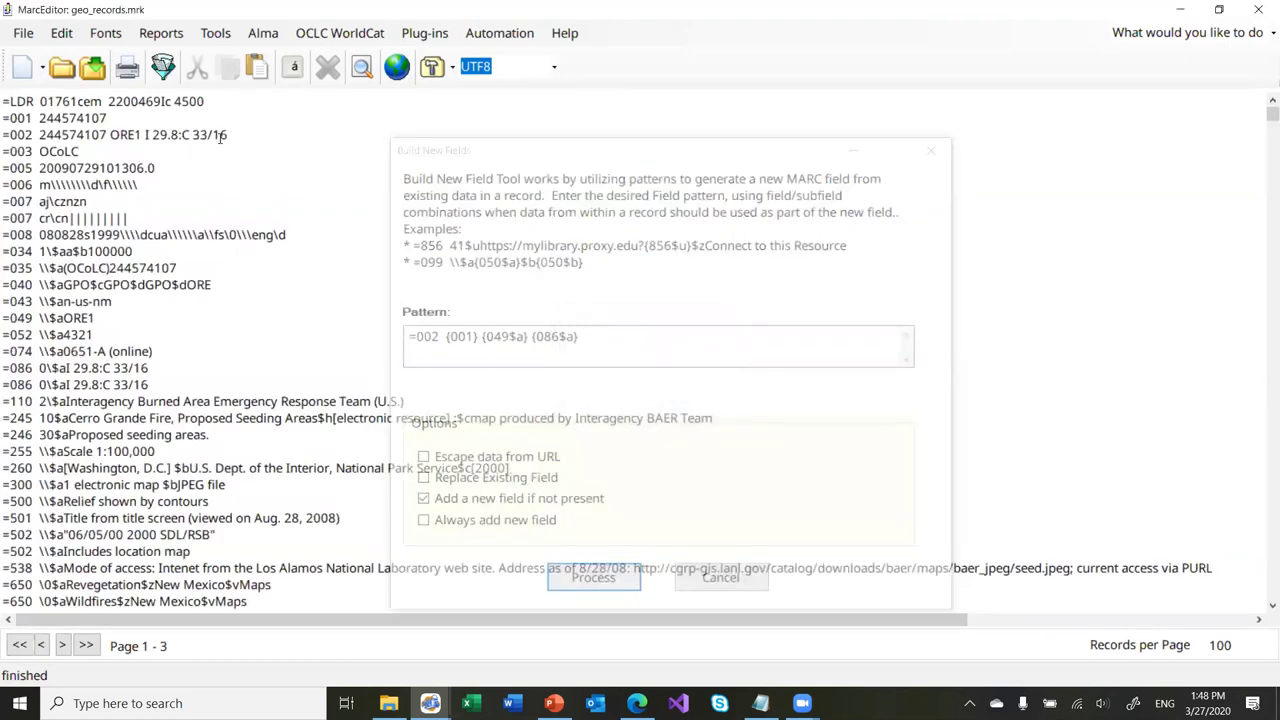
Highlight the 002 field built in the first record, return to the Build New Fields dialog, and switch to the PowerPoint presentation
left_click_drag(229, 135, 8, 136)
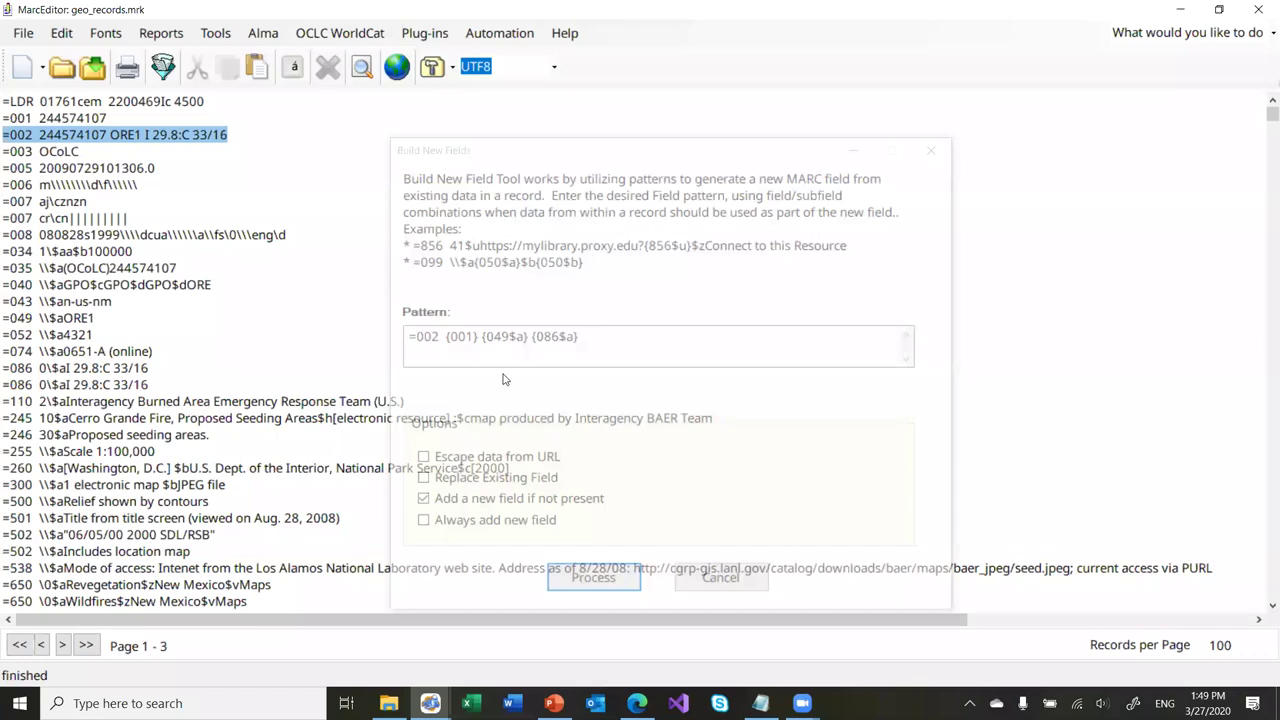
left_click(667, 417)
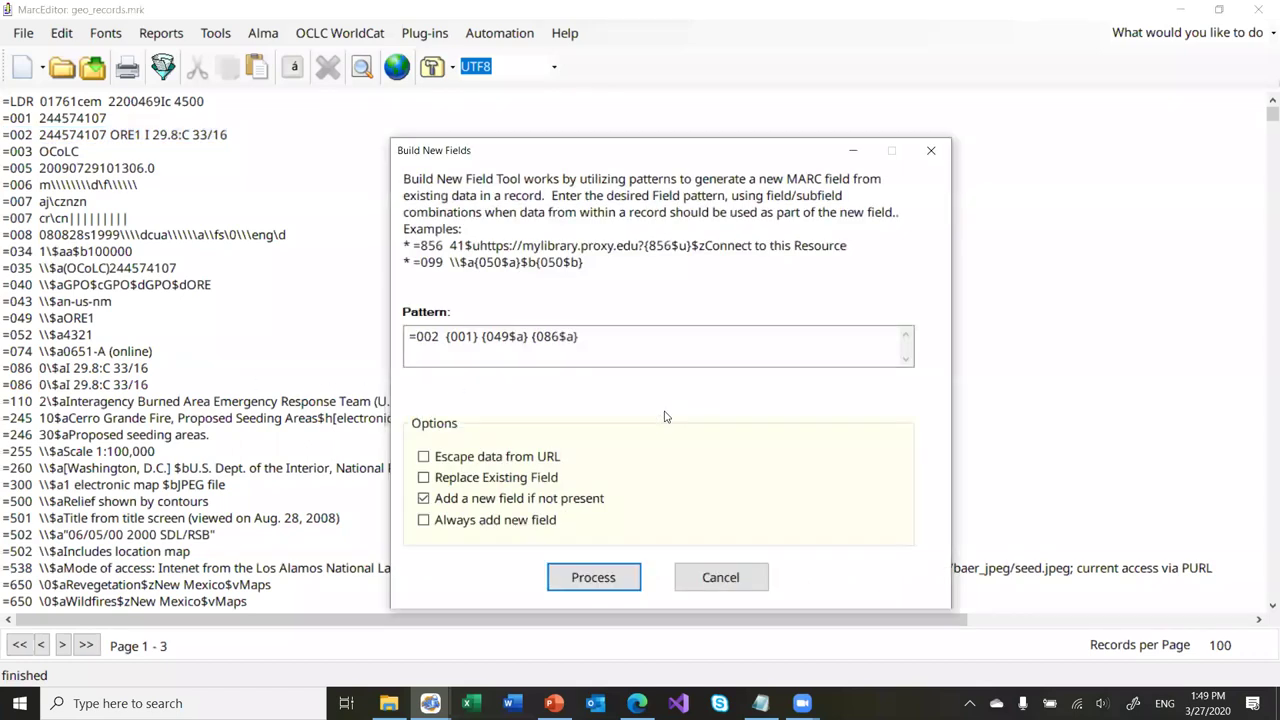
left_click(553, 703)
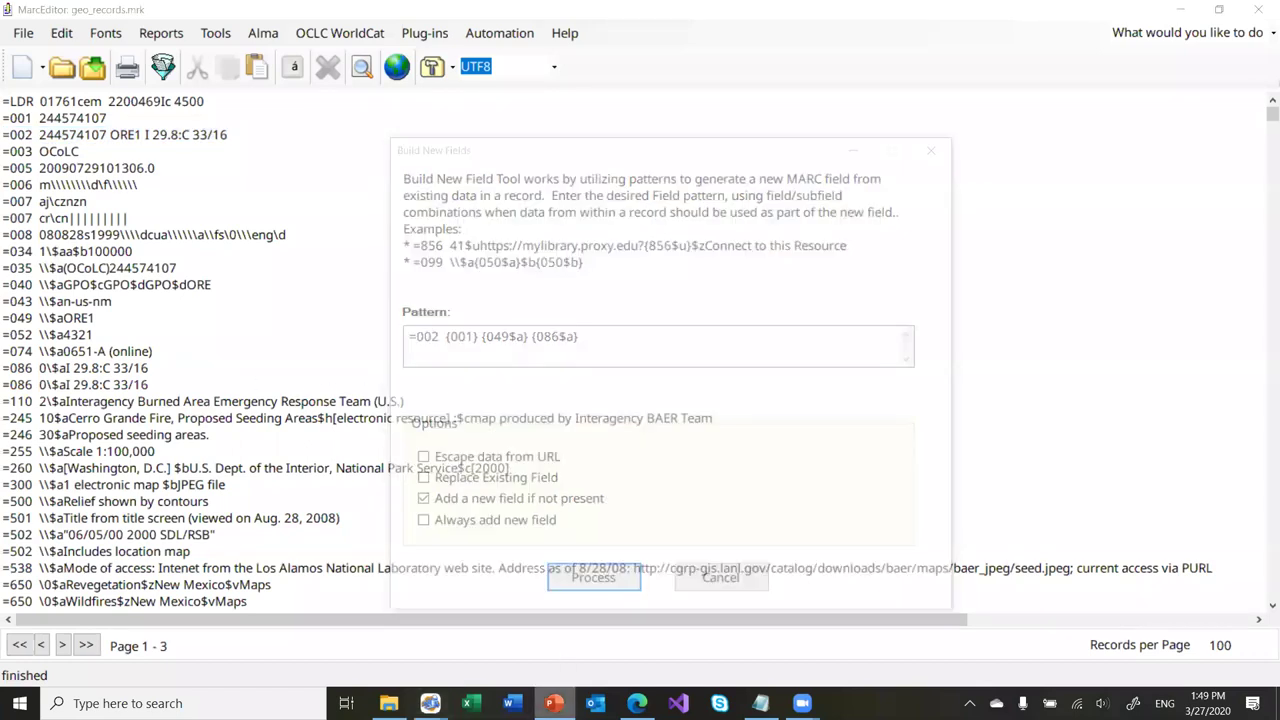
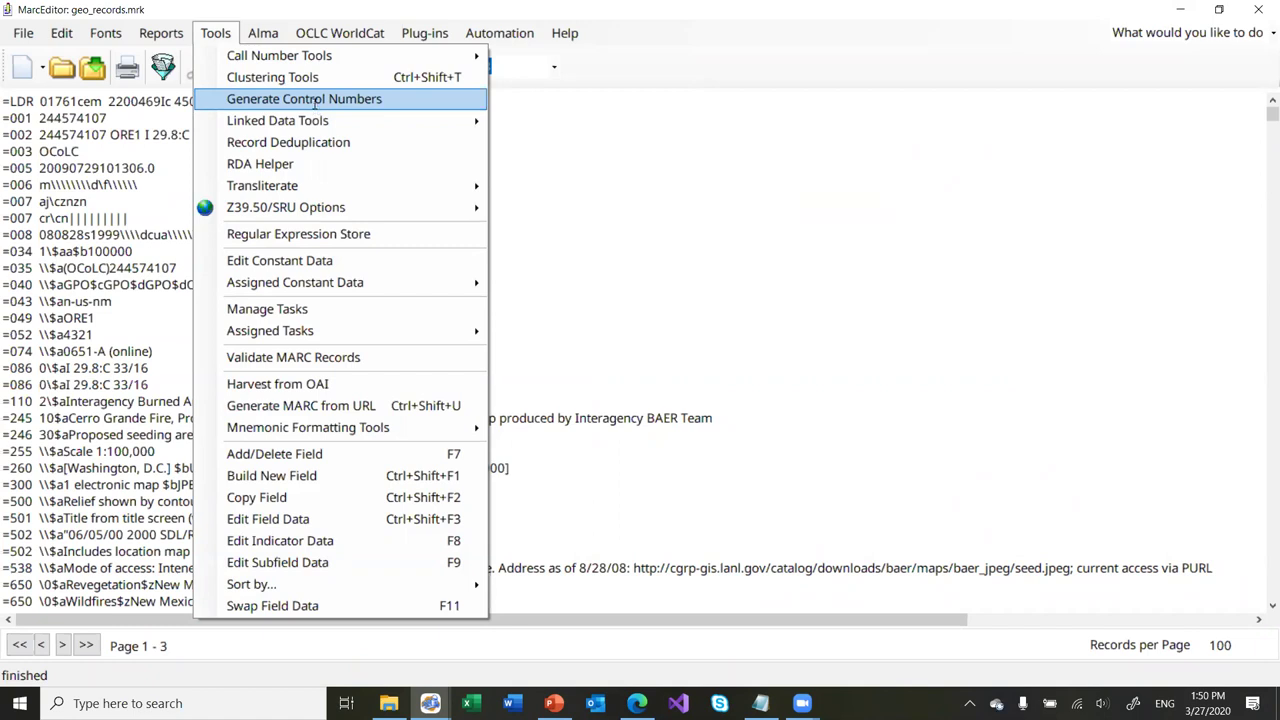
View the Generate Classification tool's classification choices and cutter, date and insertion options, and close the tool
left_click(315, 104)
left_click(736, 262)
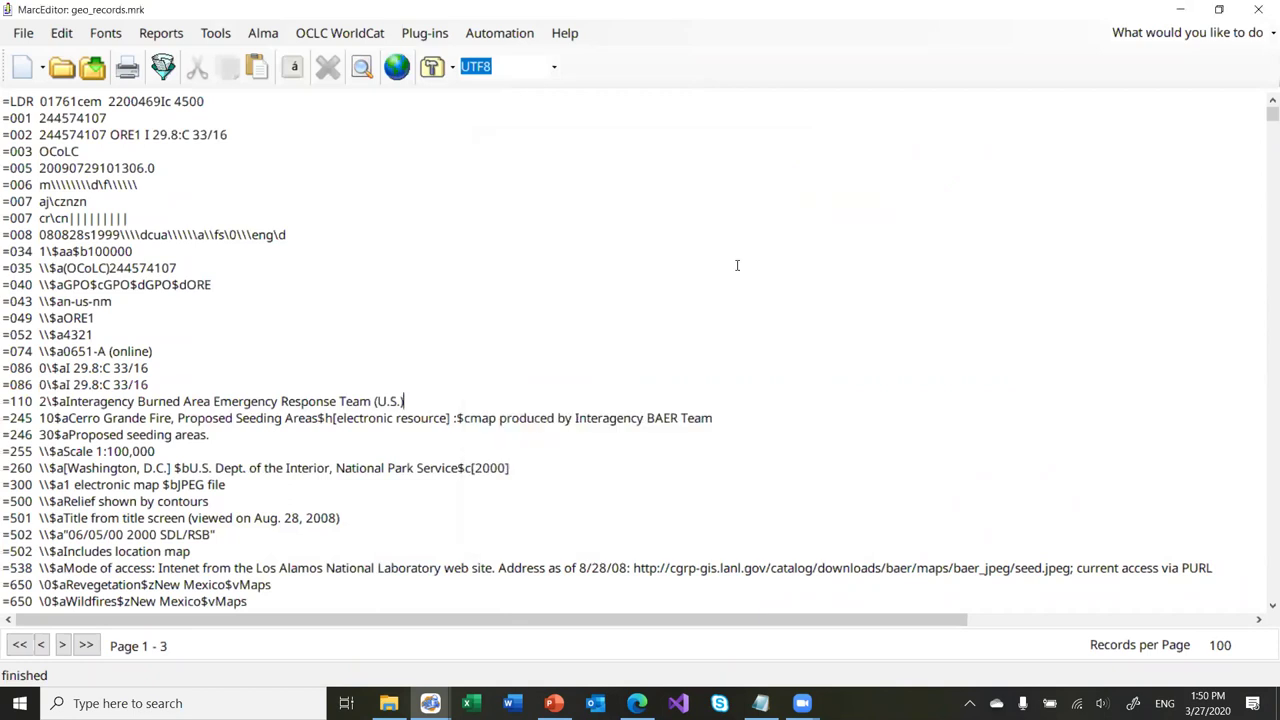
left_click(237, 37)
mouse_move(245, 55)
left_click(598, 60)
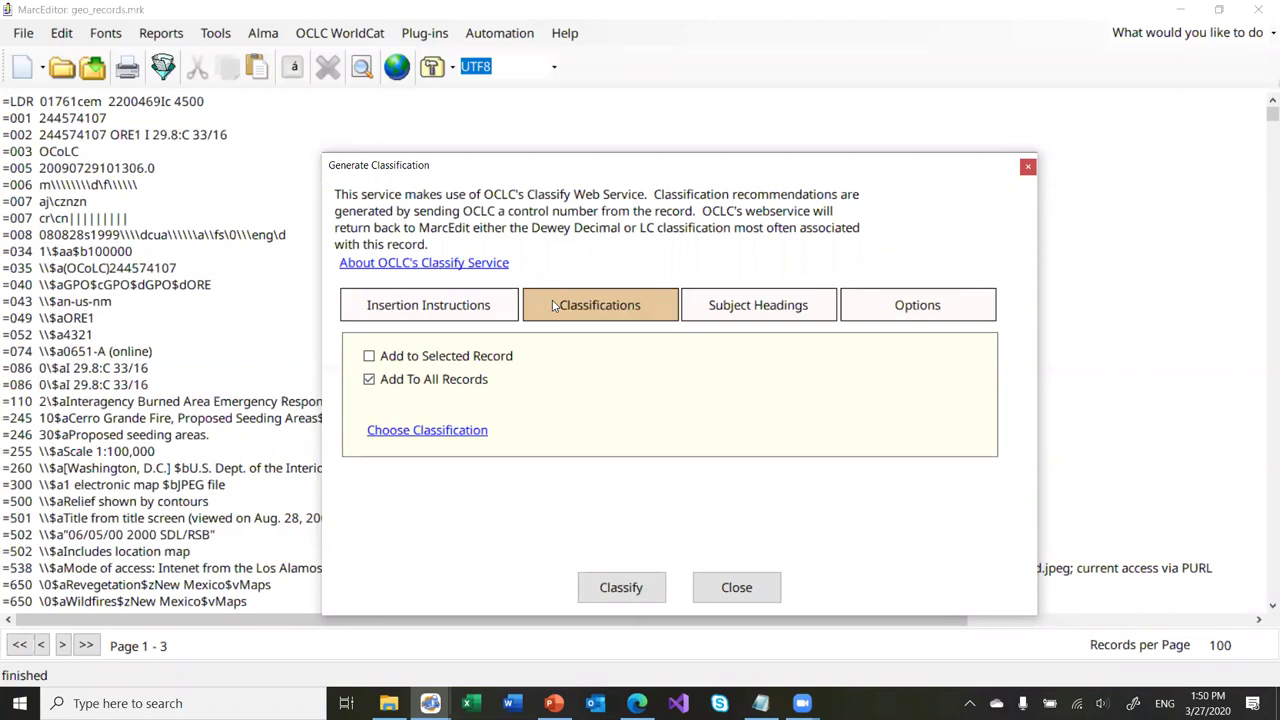
left_click(901, 308)
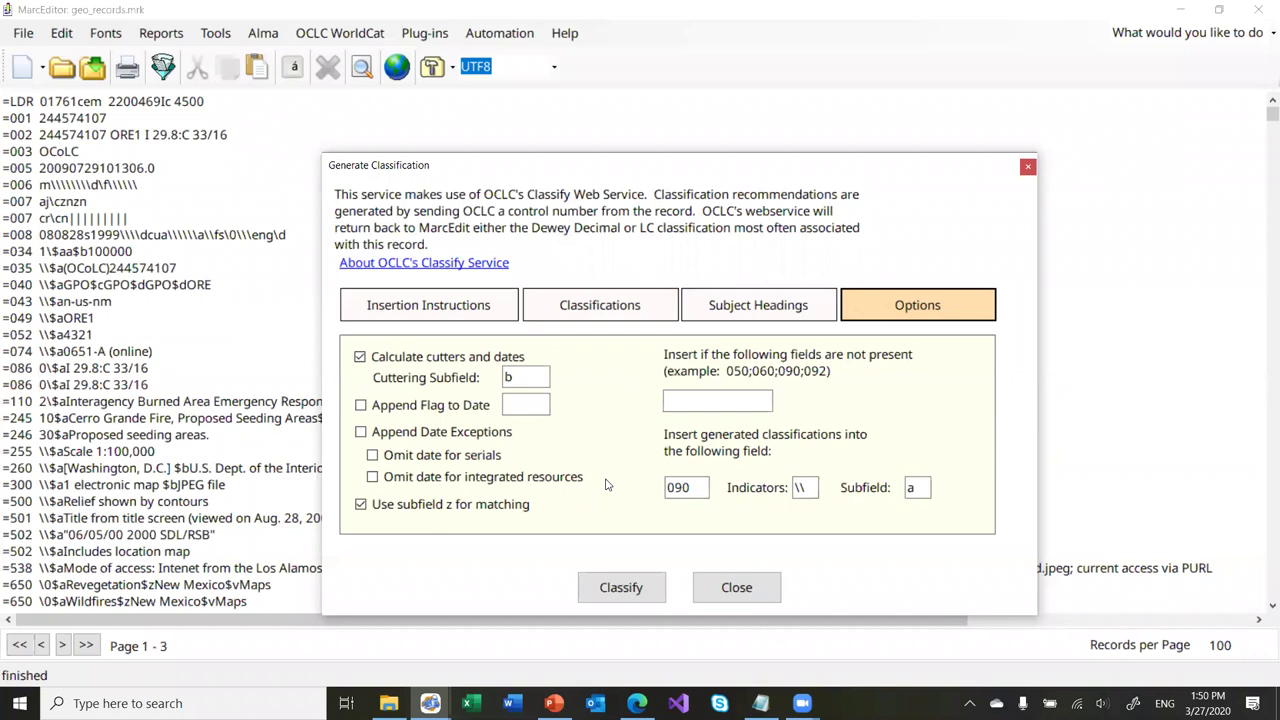
left_click(737, 588)
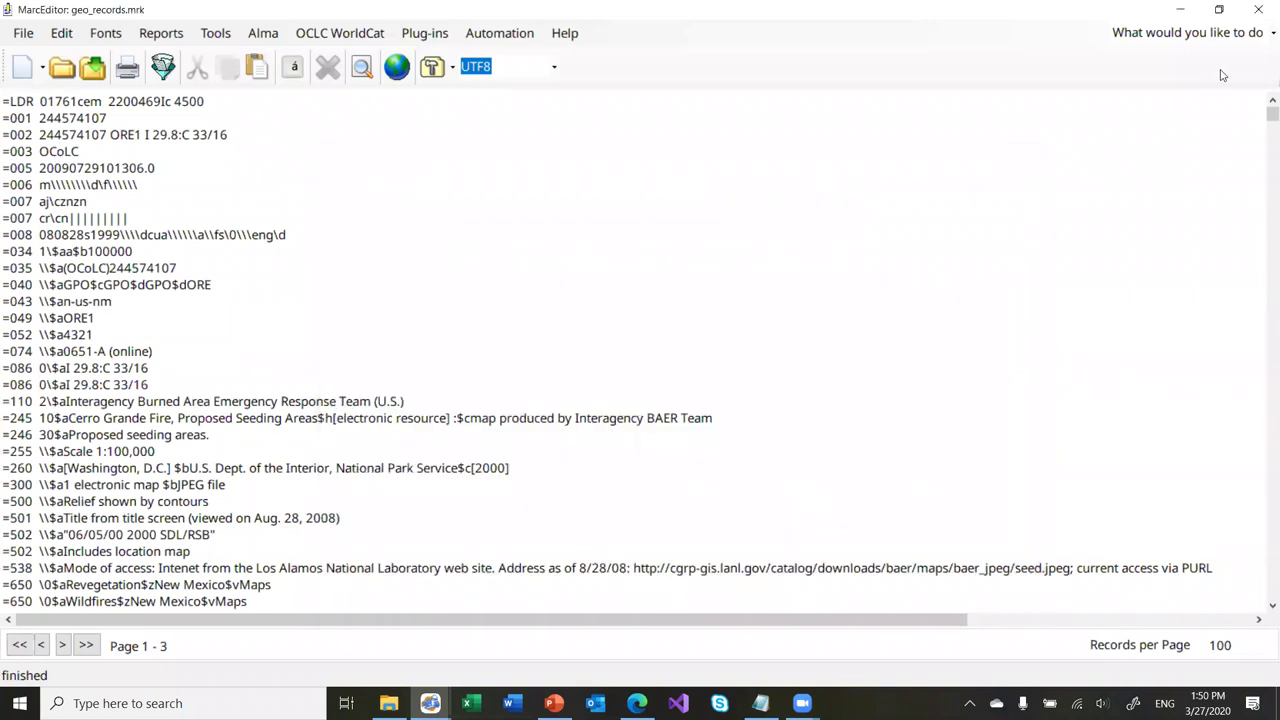
Close geo_records.mrk without saving and open subset_with_call_numbers_small.mrk from the Webinar 2 folder, closing the extra subset_with_call_nubers.mrk window
left_click(1256, 10)
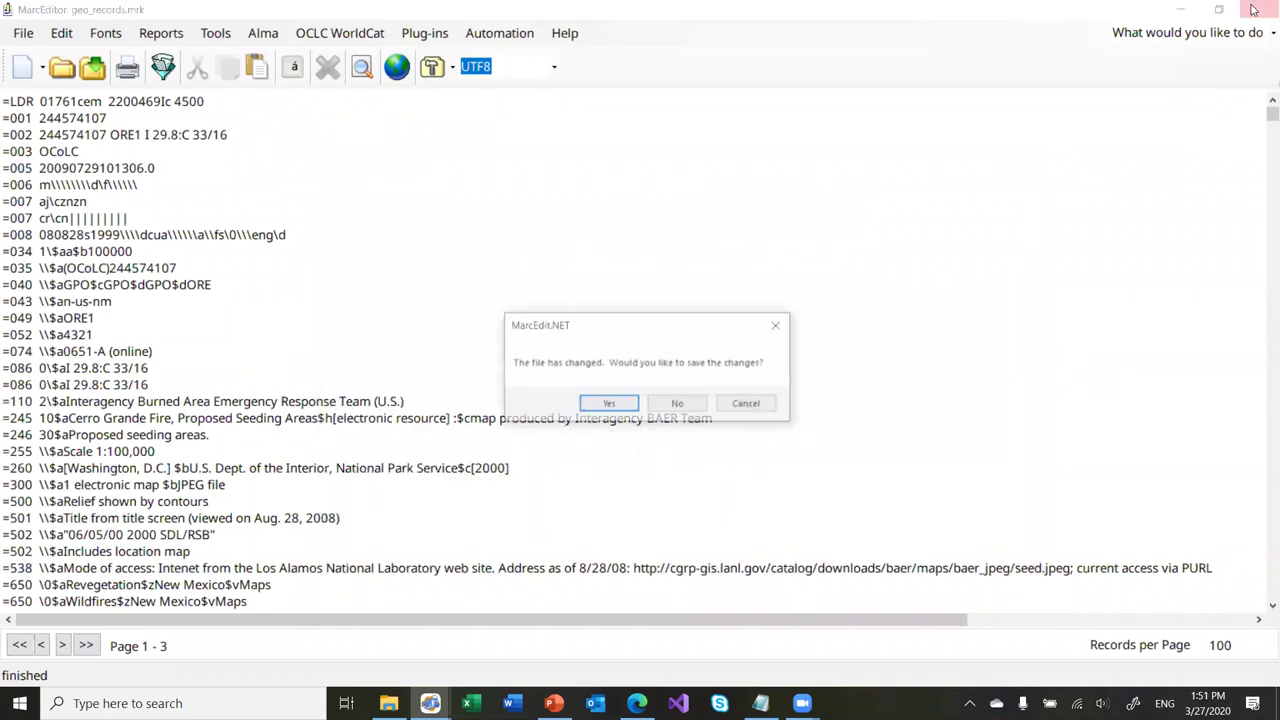
left_click(677, 403)
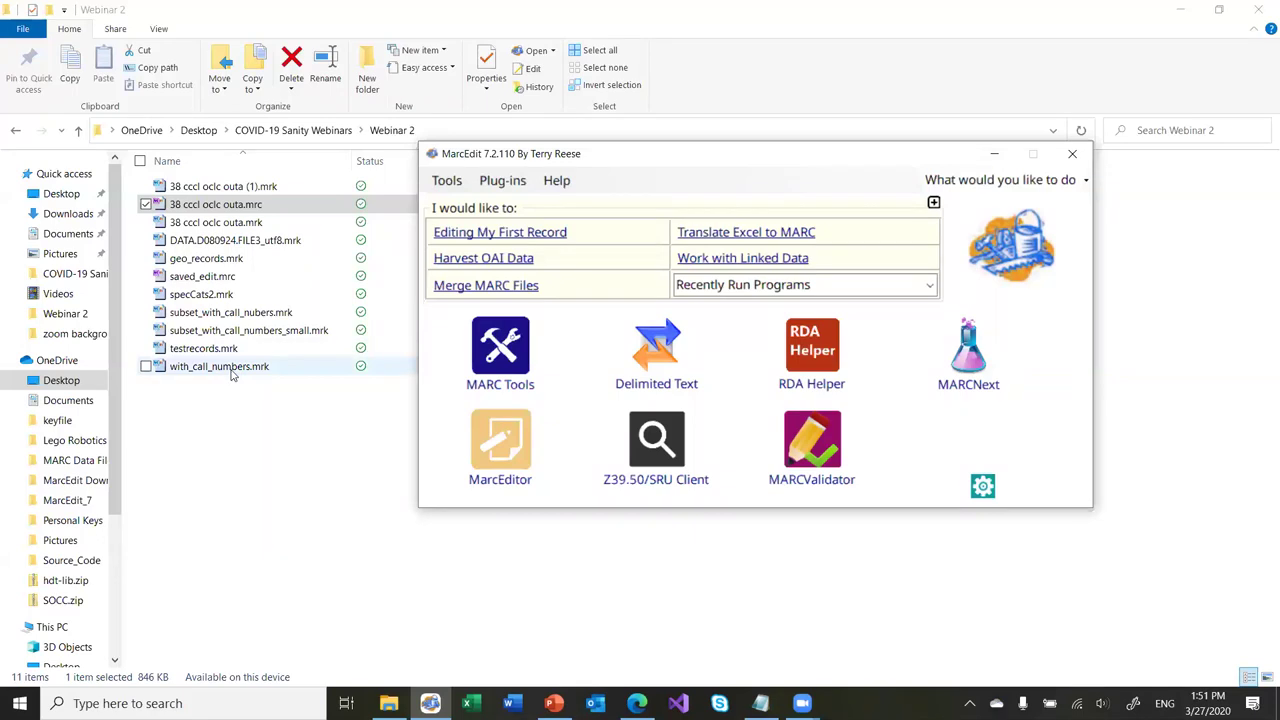
left_click(248, 314)
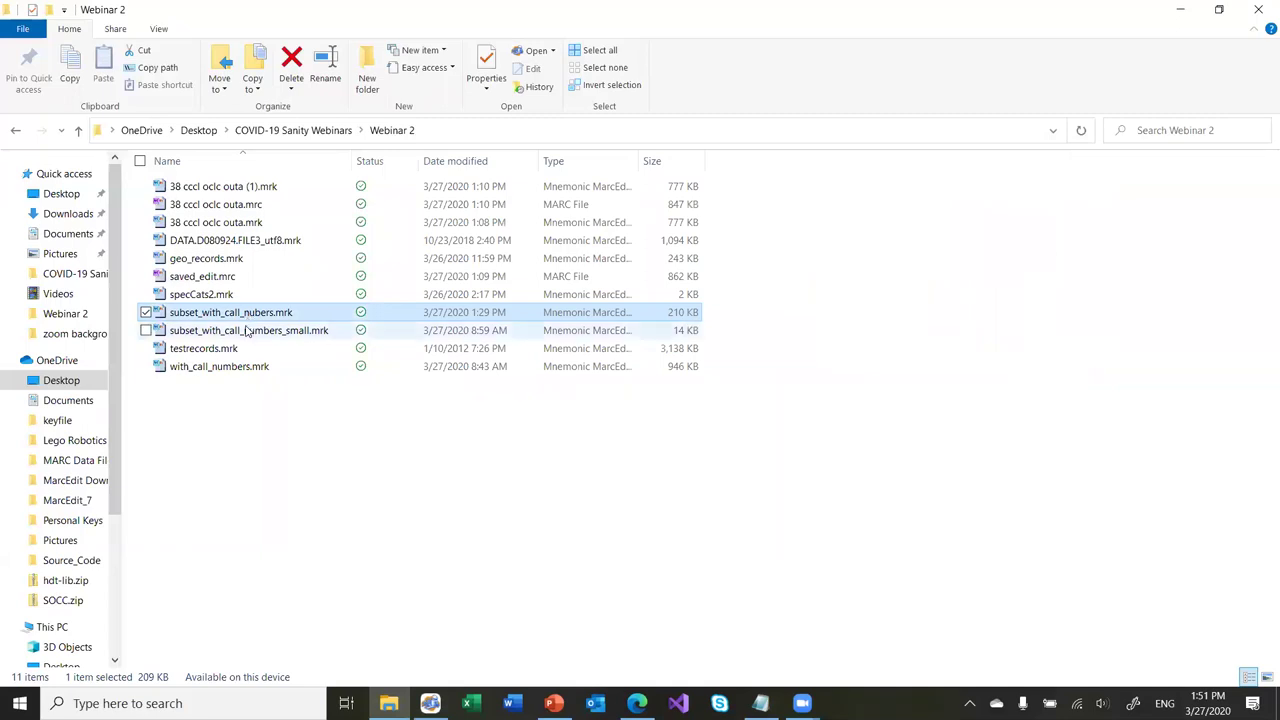
left_click(247, 331)
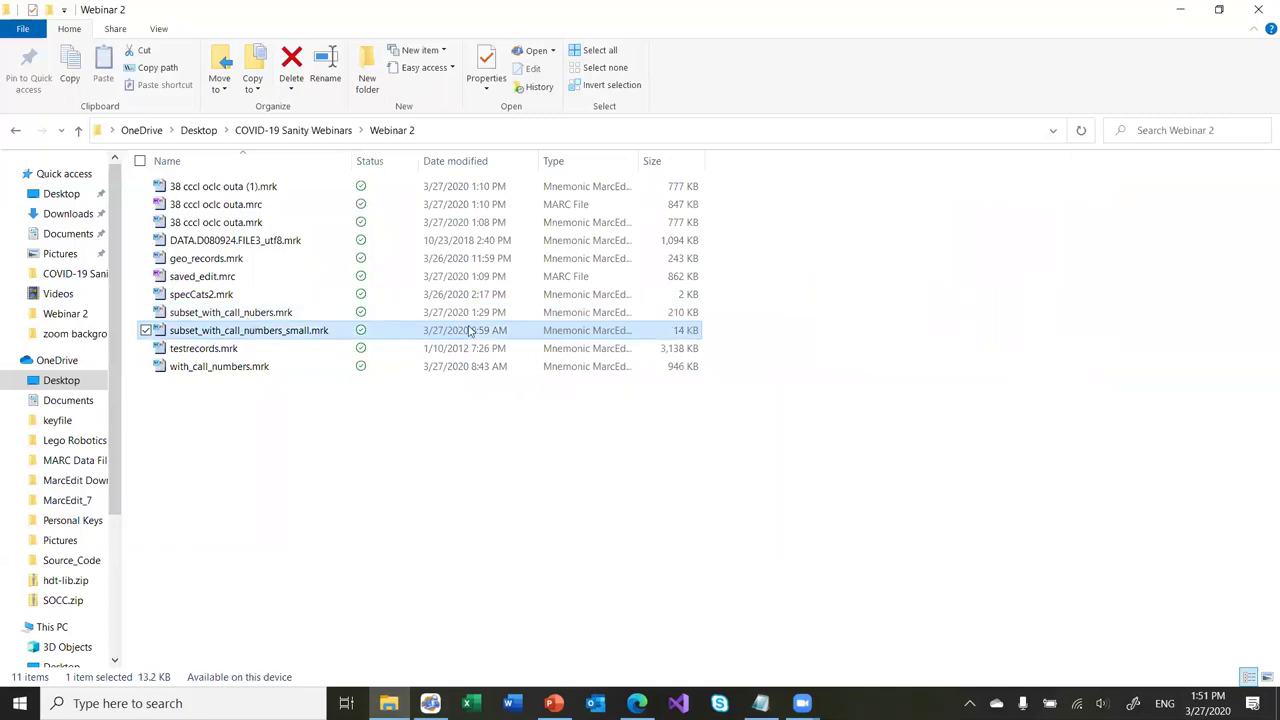
mouse_move(430, 703)
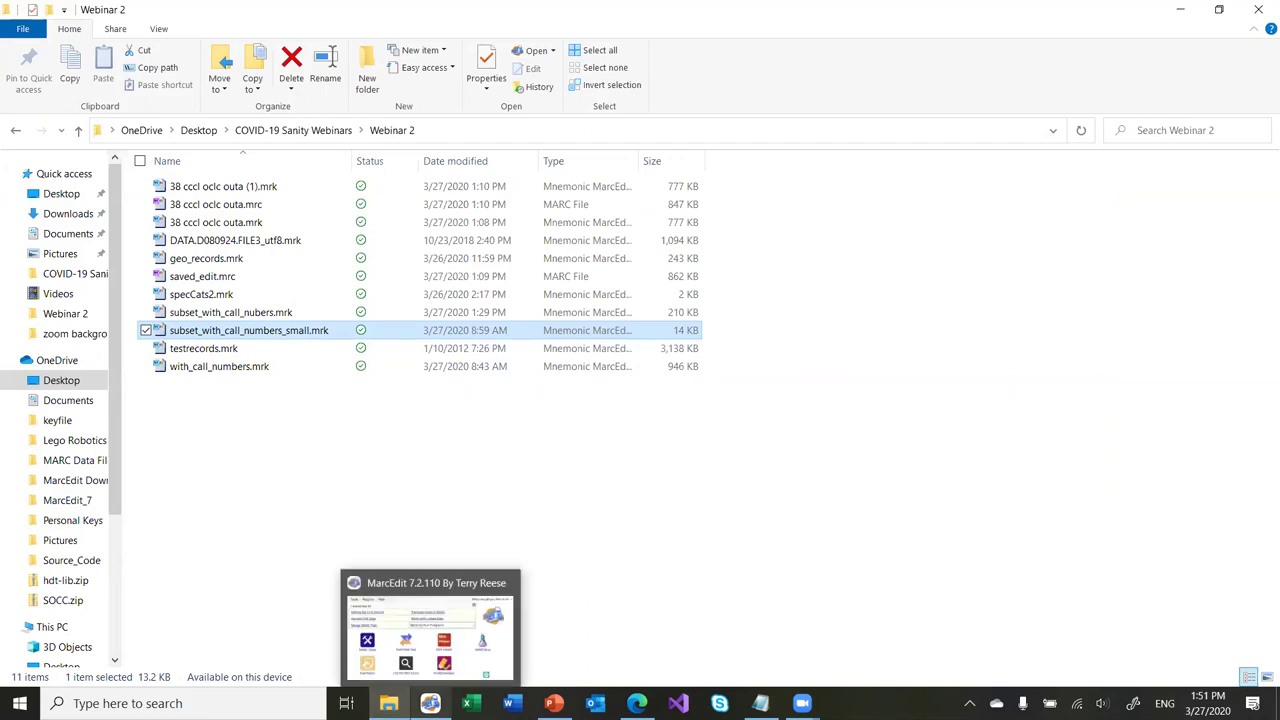
left_click(422, 531)
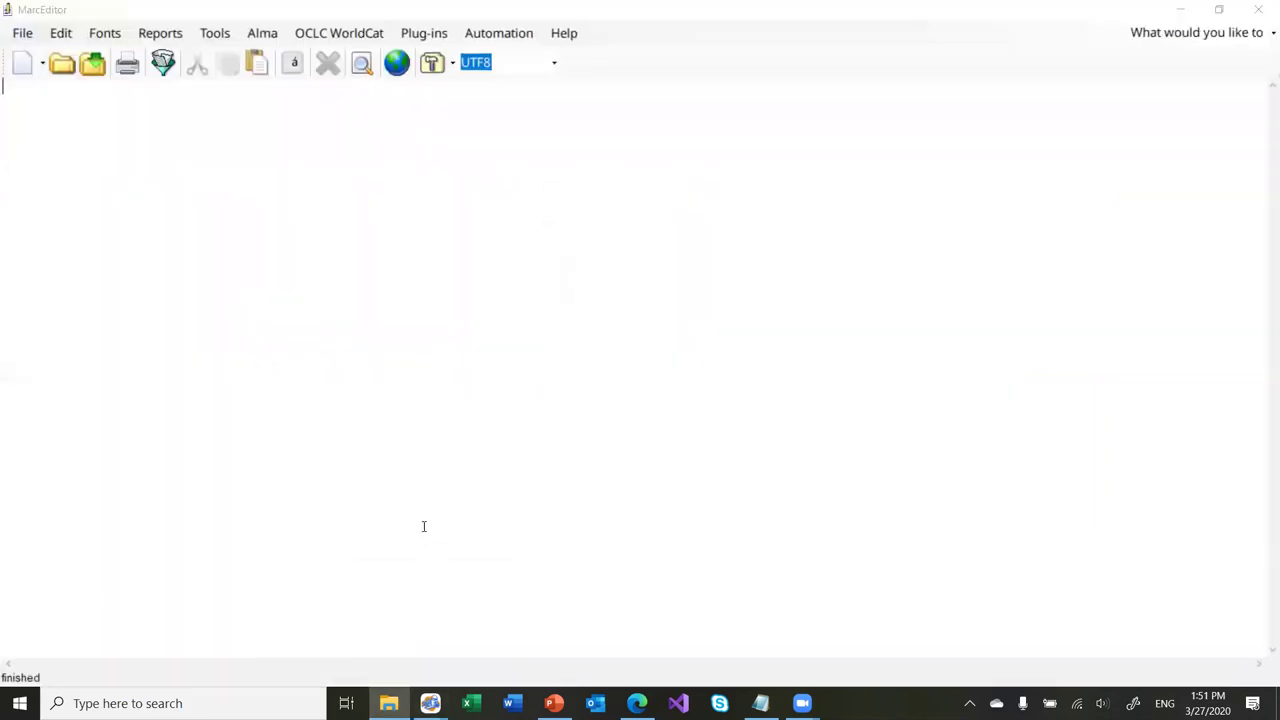
left_click(1259, 9)
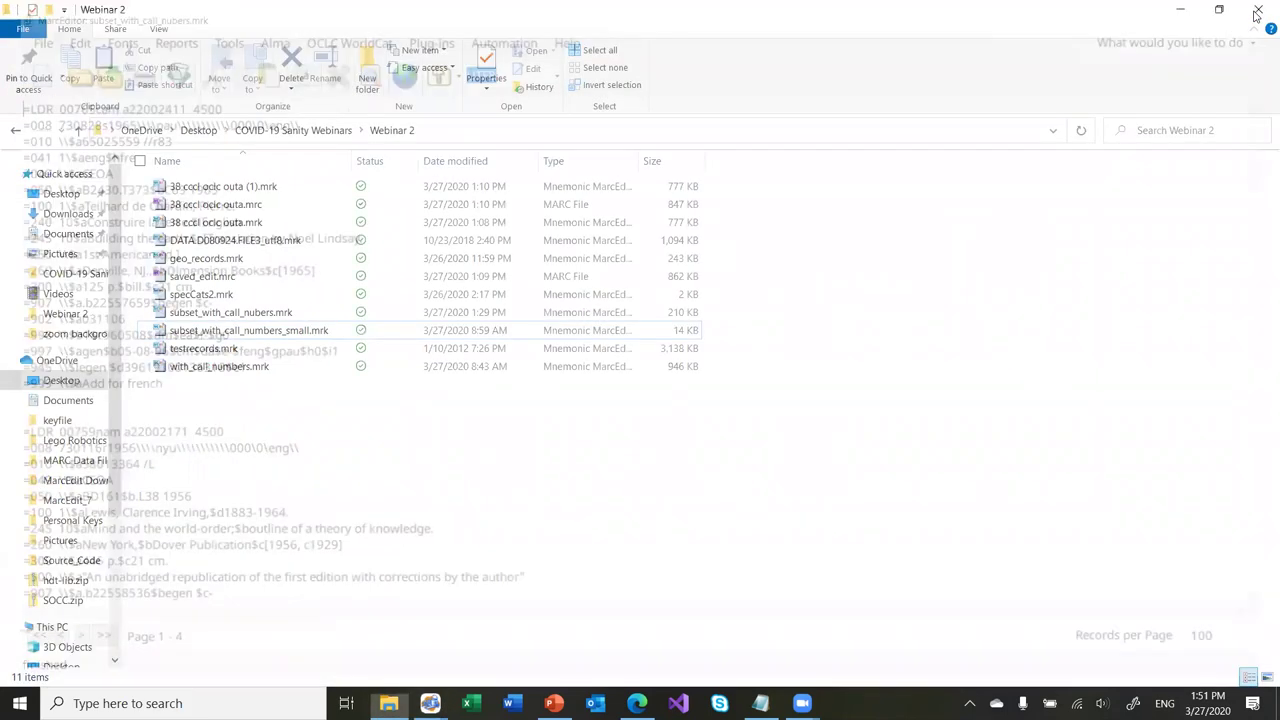
Look through the records of subset_with_call_numbers_small.mrk, checking the 050 call numbers and subject fields, and close the file
mouse_move(430, 703)
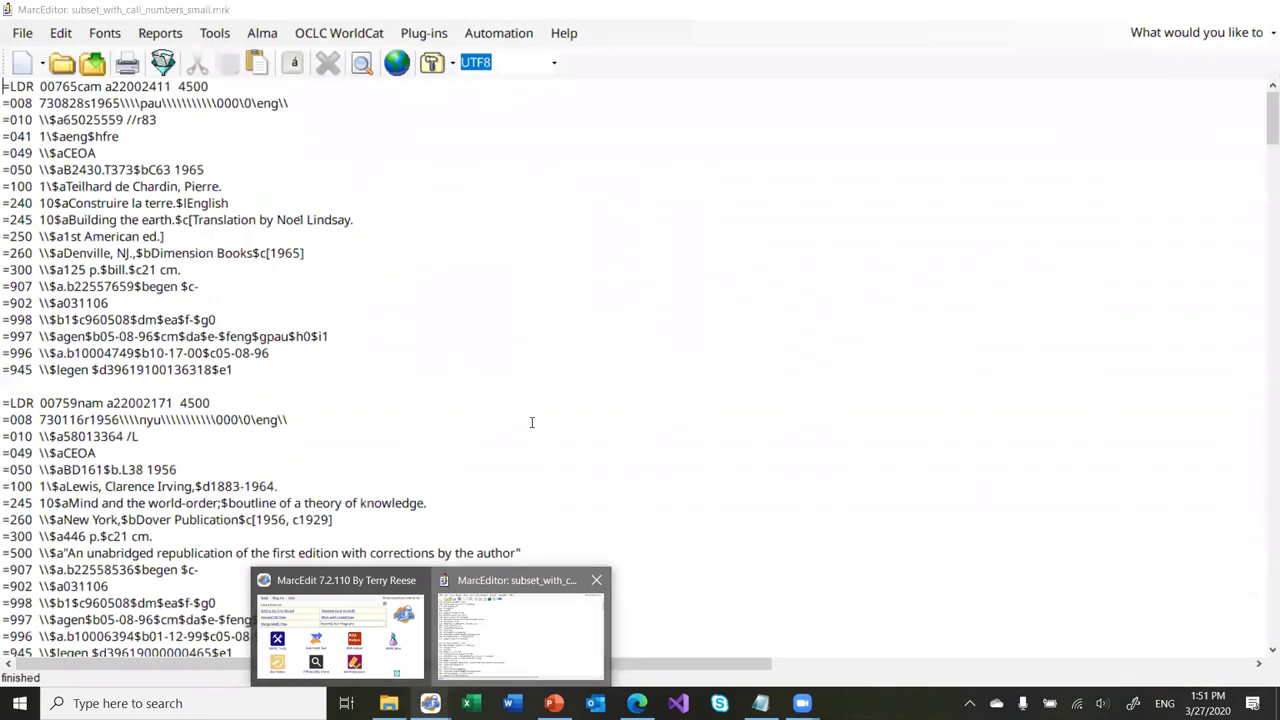
left_click(520, 620)
scroll(526, 418, "down", 2)
scroll(526, 418, "down", 18)
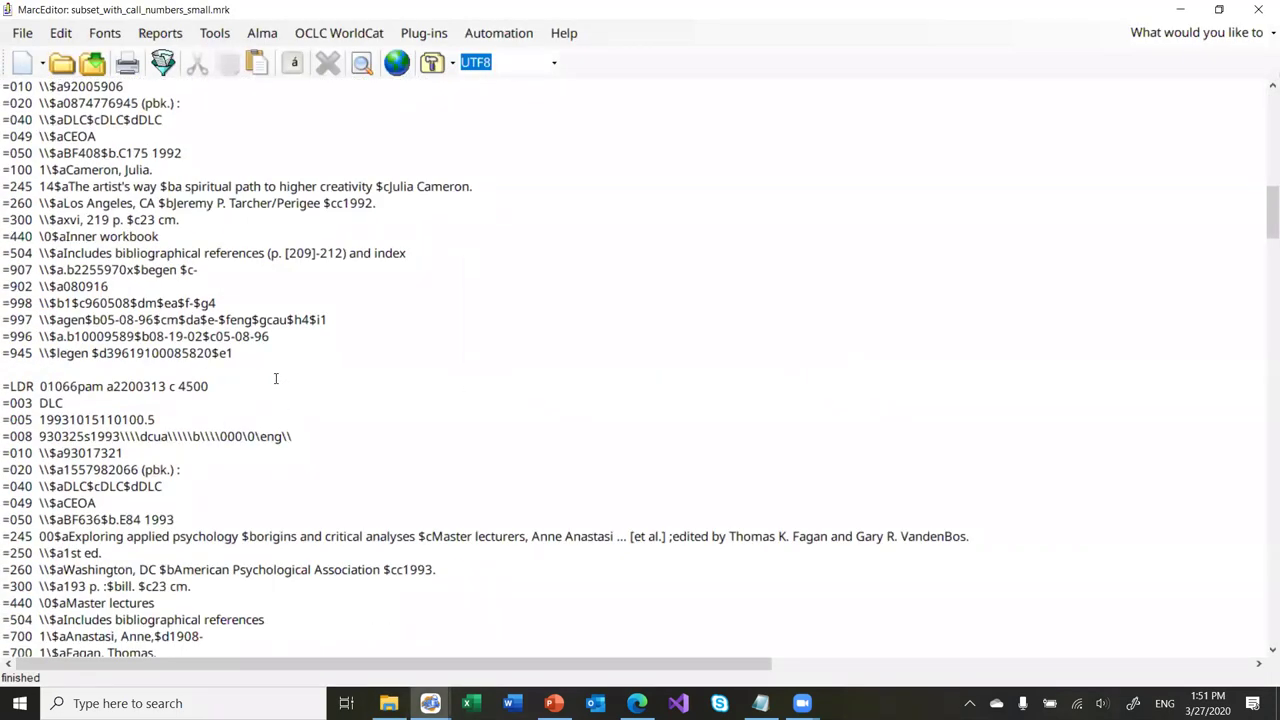
left_click(86, 519)
left_click(1260, 9)
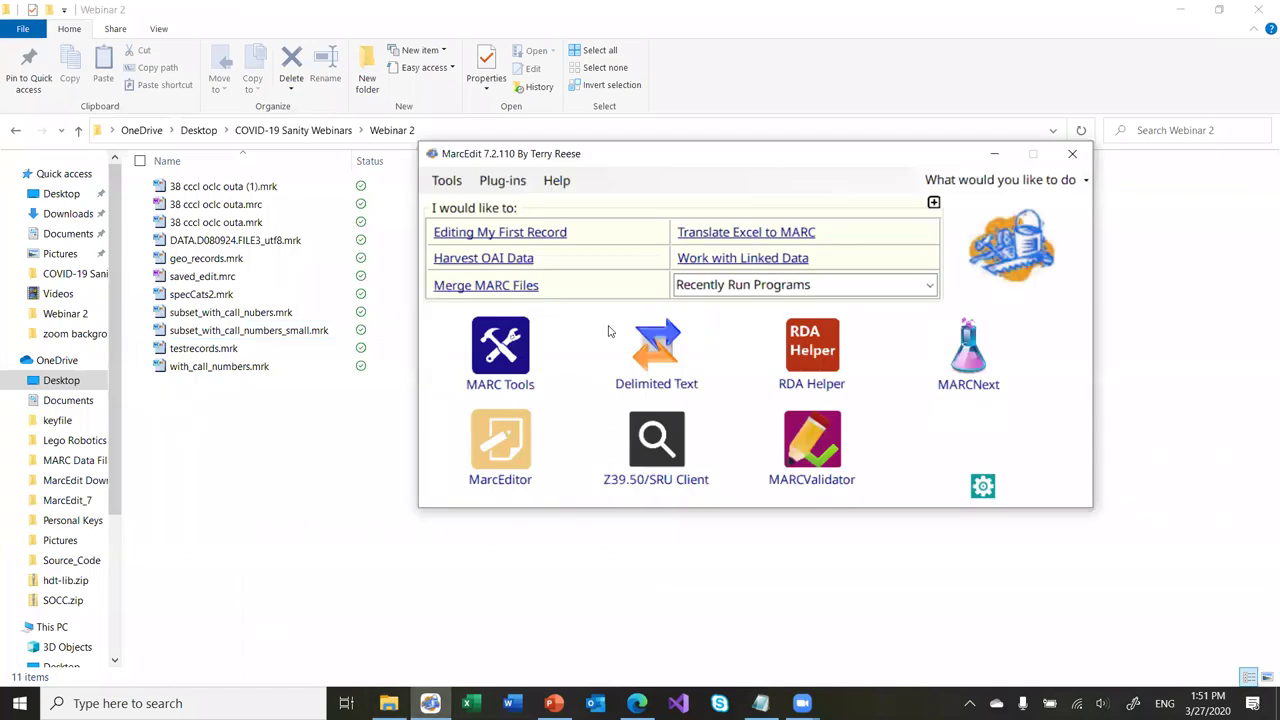
Open the LC Subject Headings generation tool from MarcEdit's main window and include FAST headings
left_click(457, 180)
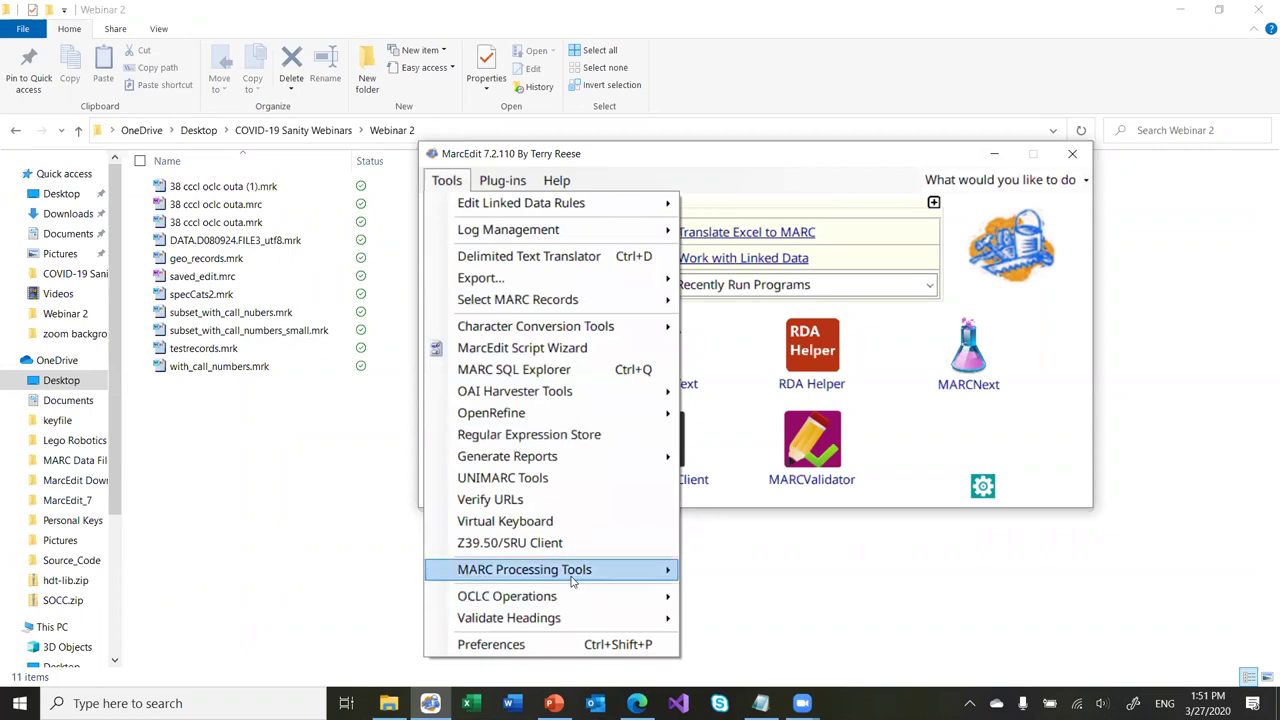
mouse_move(573, 583)
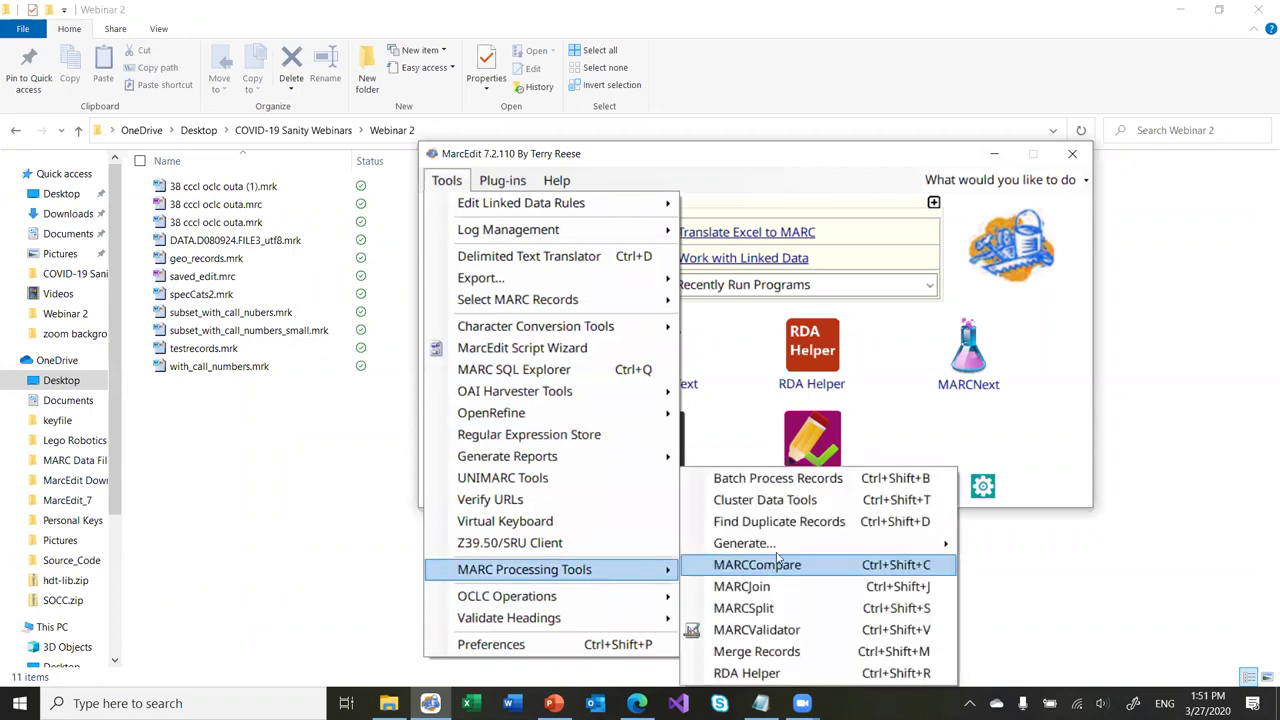
mouse_move(785, 553)
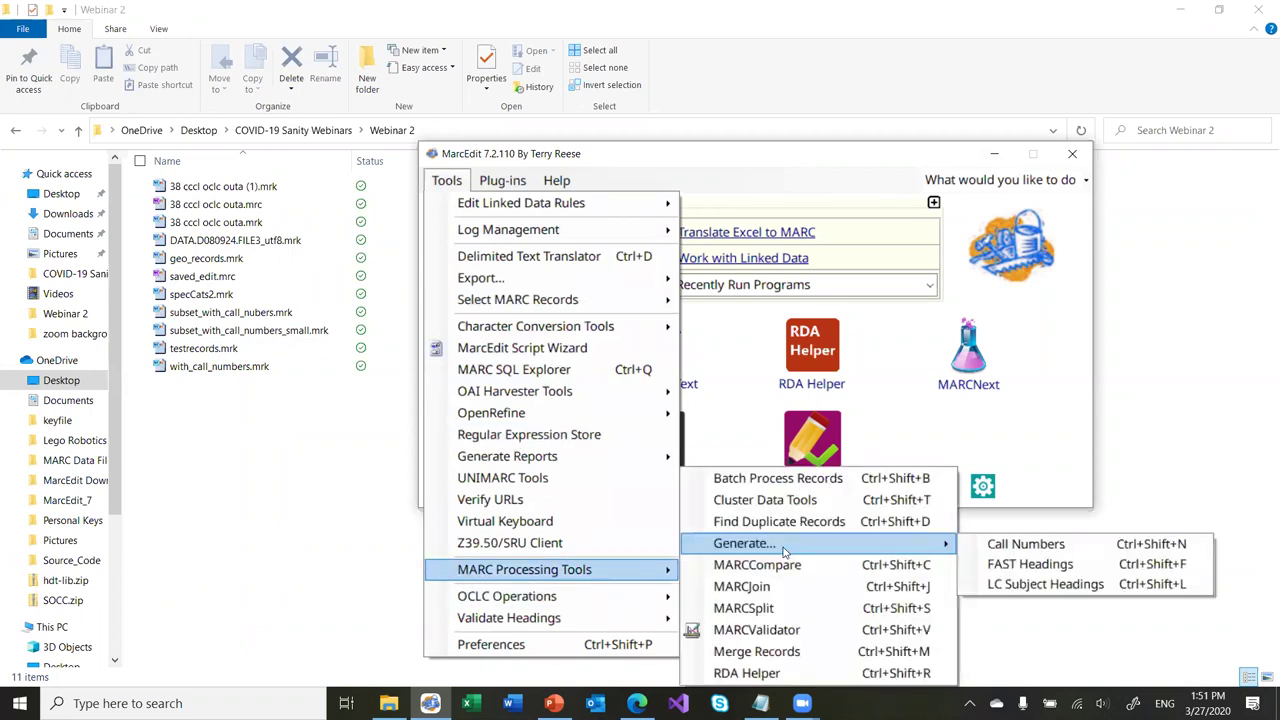
left_click(1008, 585)
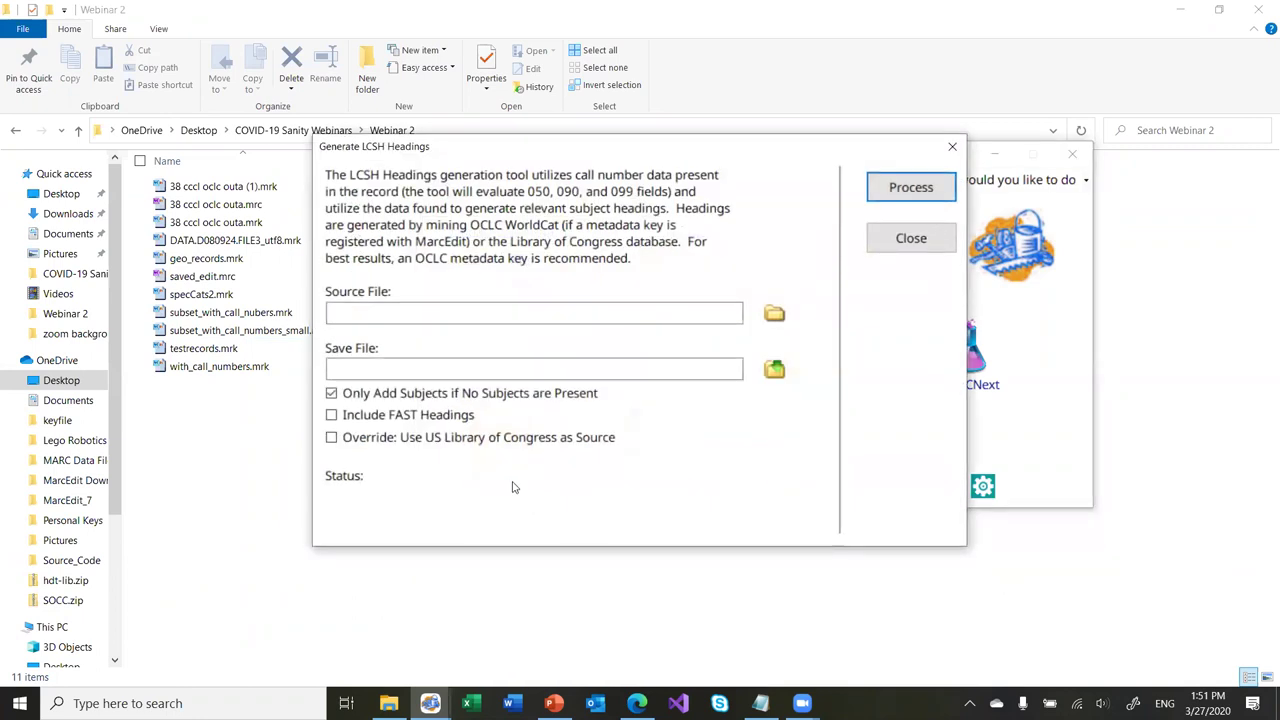
left_click(450, 416)
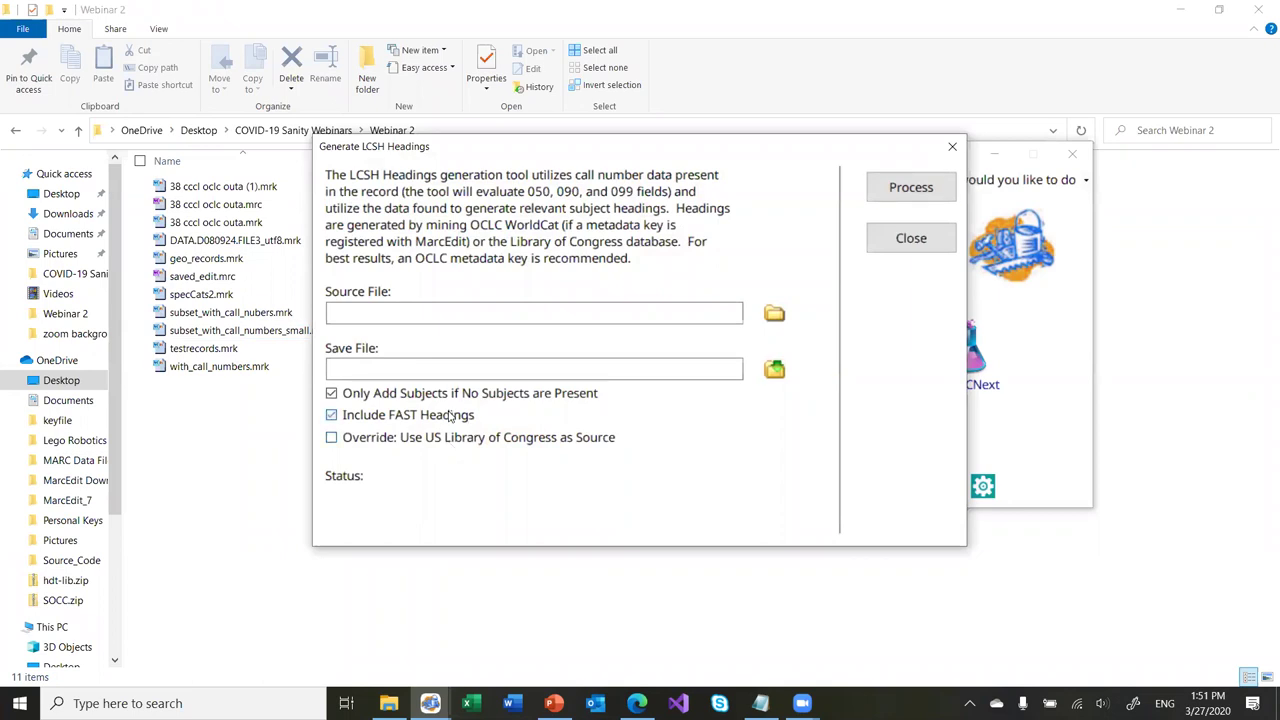
Choose subset_with_call_numbers_small.mrk as the source file, listing the .mrk files in the Webinar 2 folder
left_click(775, 314)
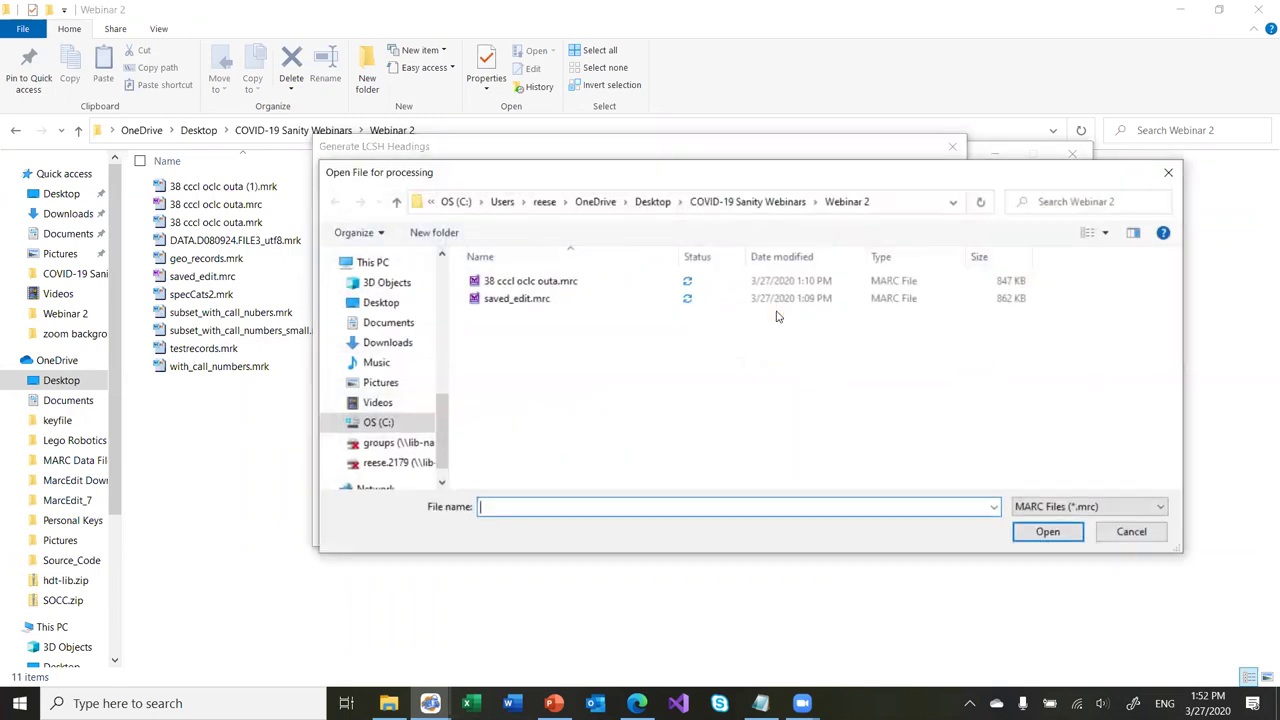
left_click(1028, 506)
left_click(1052, 534)
double_click(563, 386)
Set the save file to generate_with_subjects.mrk in the Webinar 2 folder as a MARC text file and process the subject headings
left_click(773, 373)
left_click(645, 489)
left_click(601, 514)
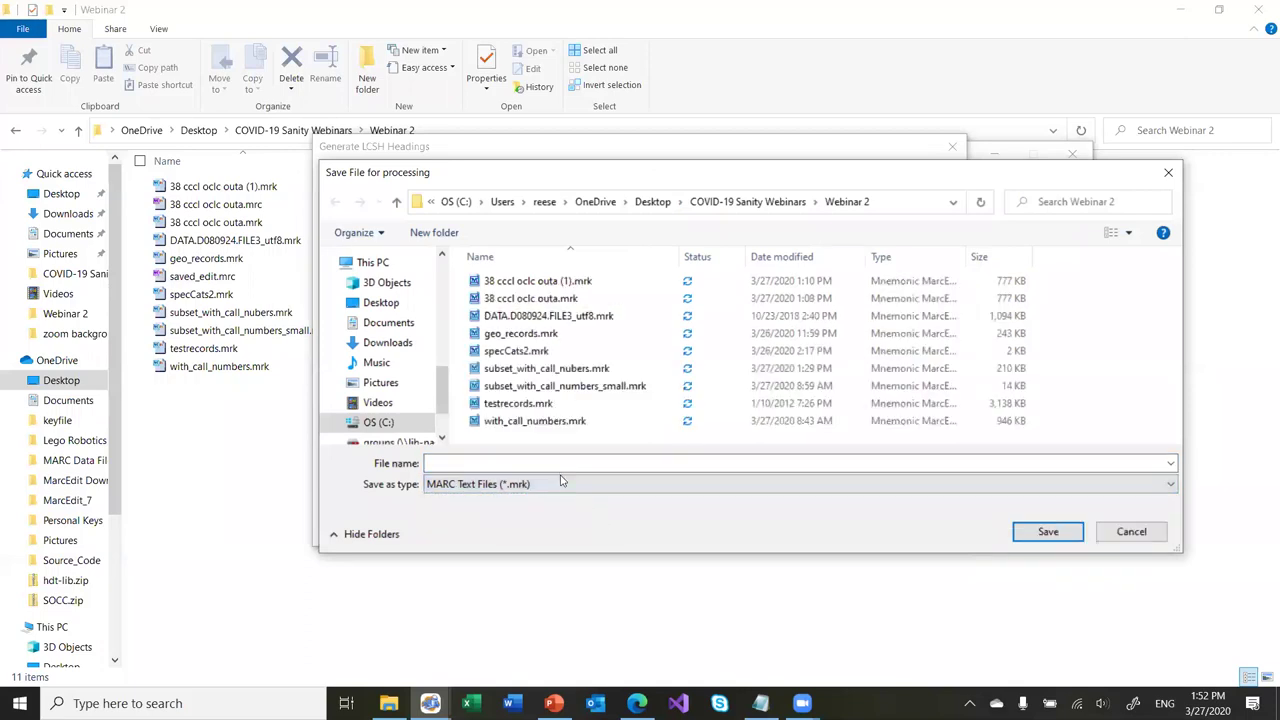
left_click(551, 465)
type("generate")
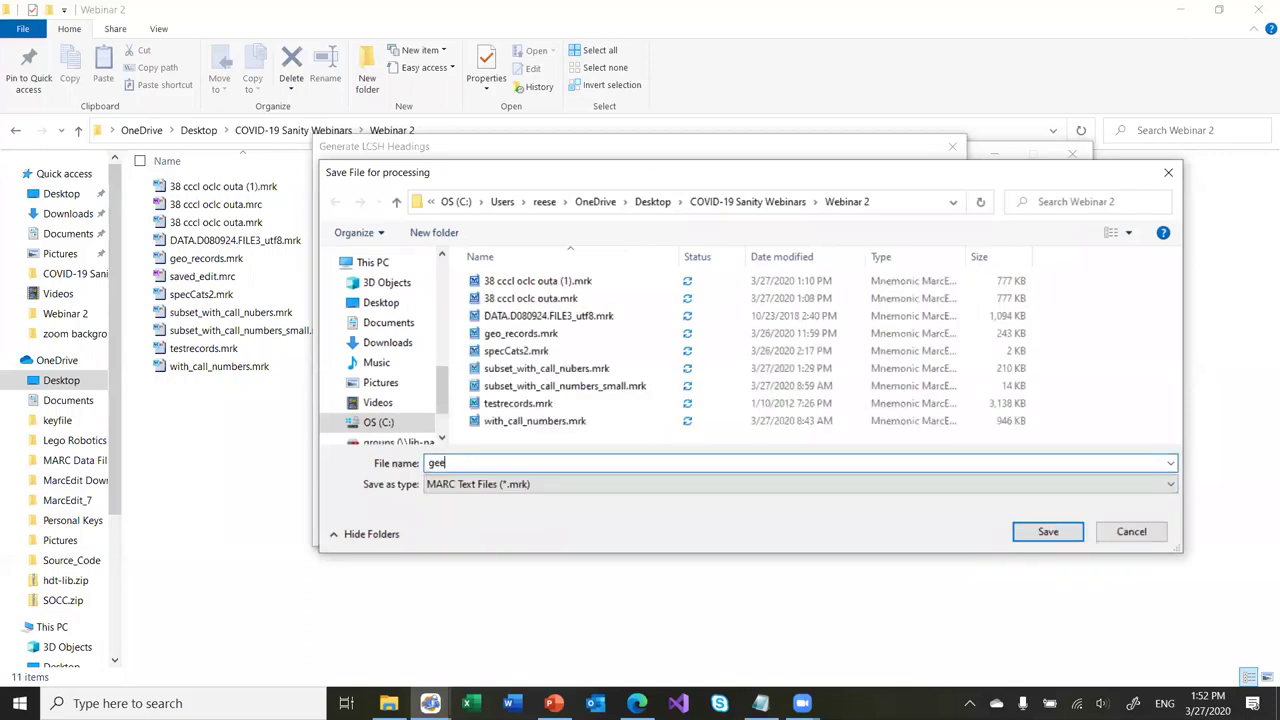
type("_with_")
type("call_subjects")
key("Return")
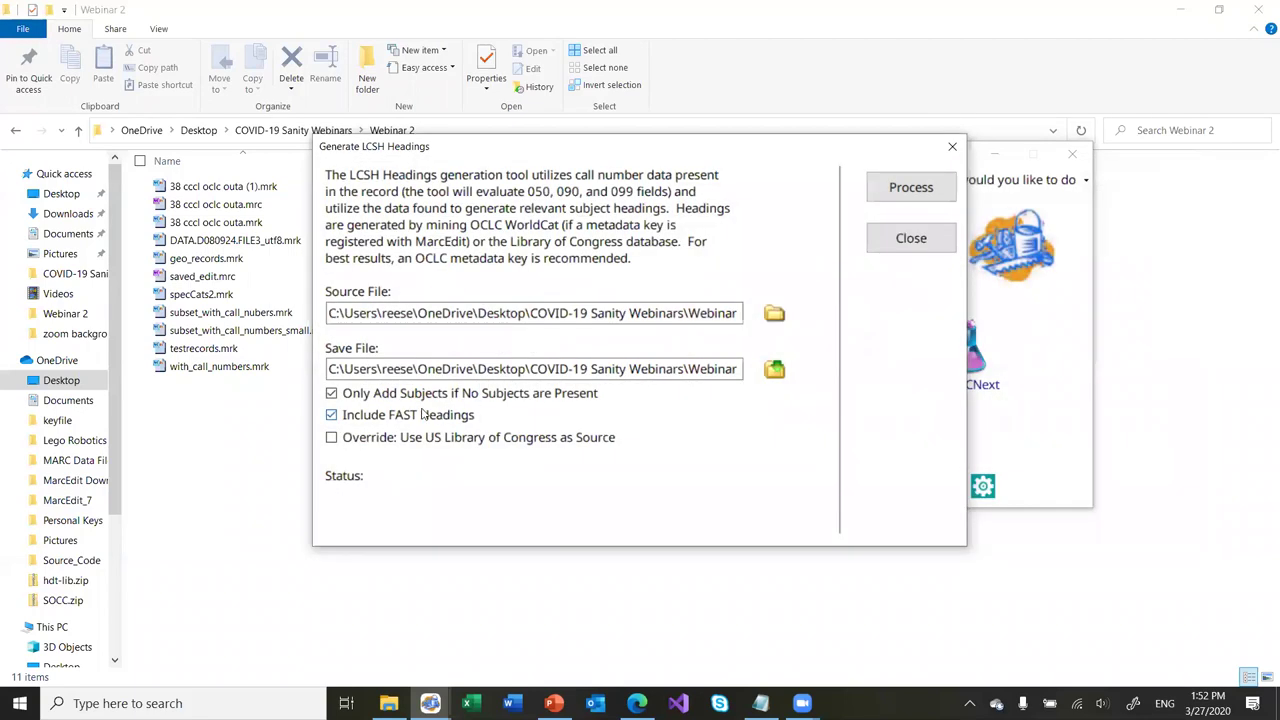
left_click(921, 195)
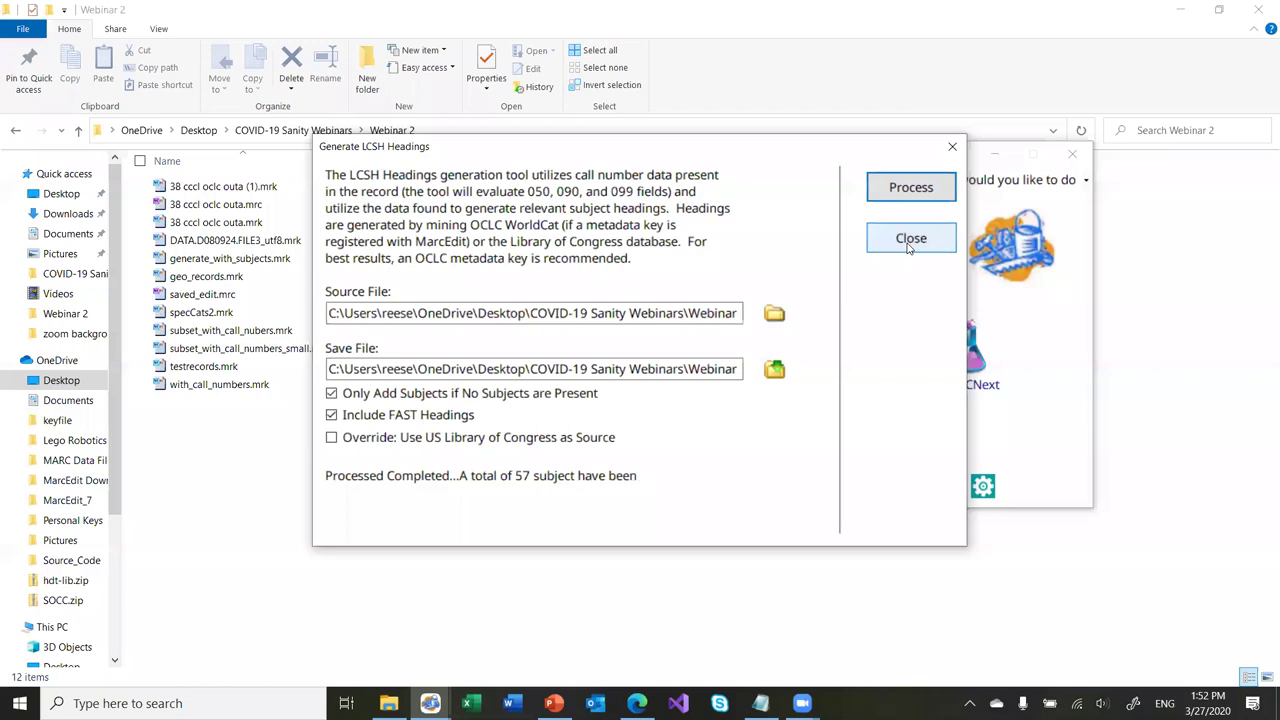
left_click(910, 240)
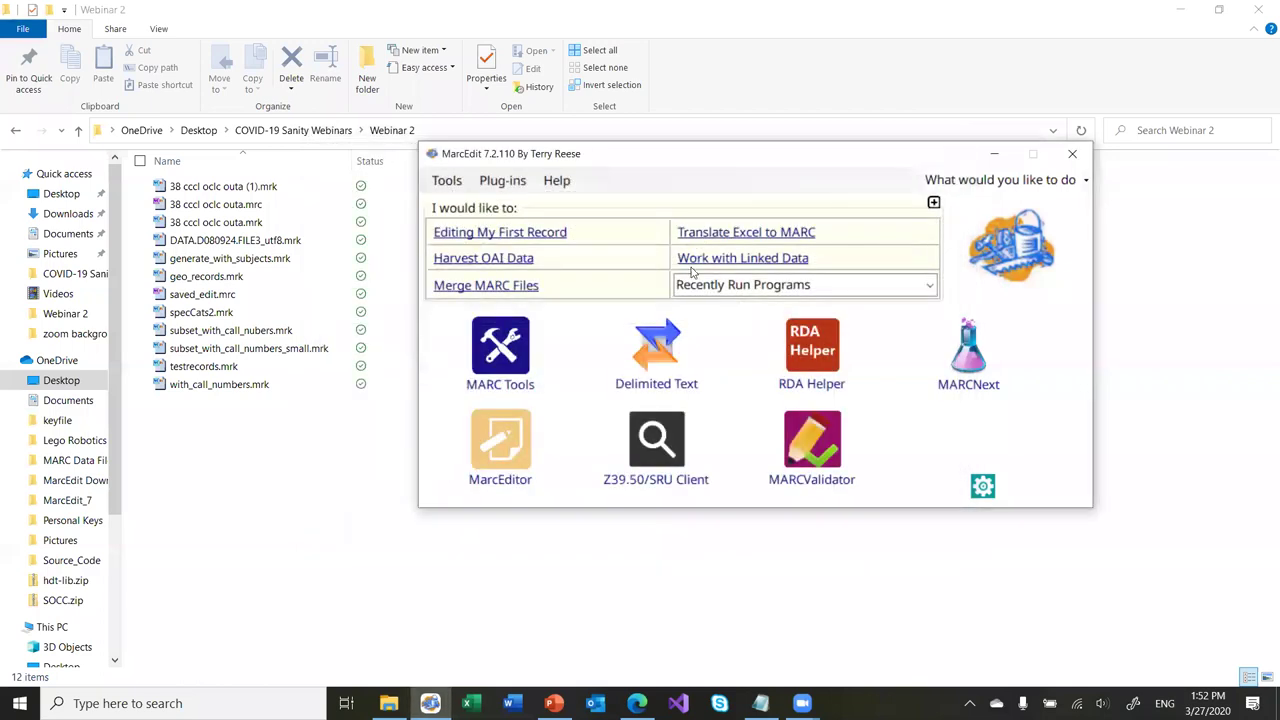
Open generate_with_subjects.mrk from the Webinar 2 folder, review the generated 650 subject and FAST headings in the records, and close it
left_click(285, 261)
double_click(285, 260)
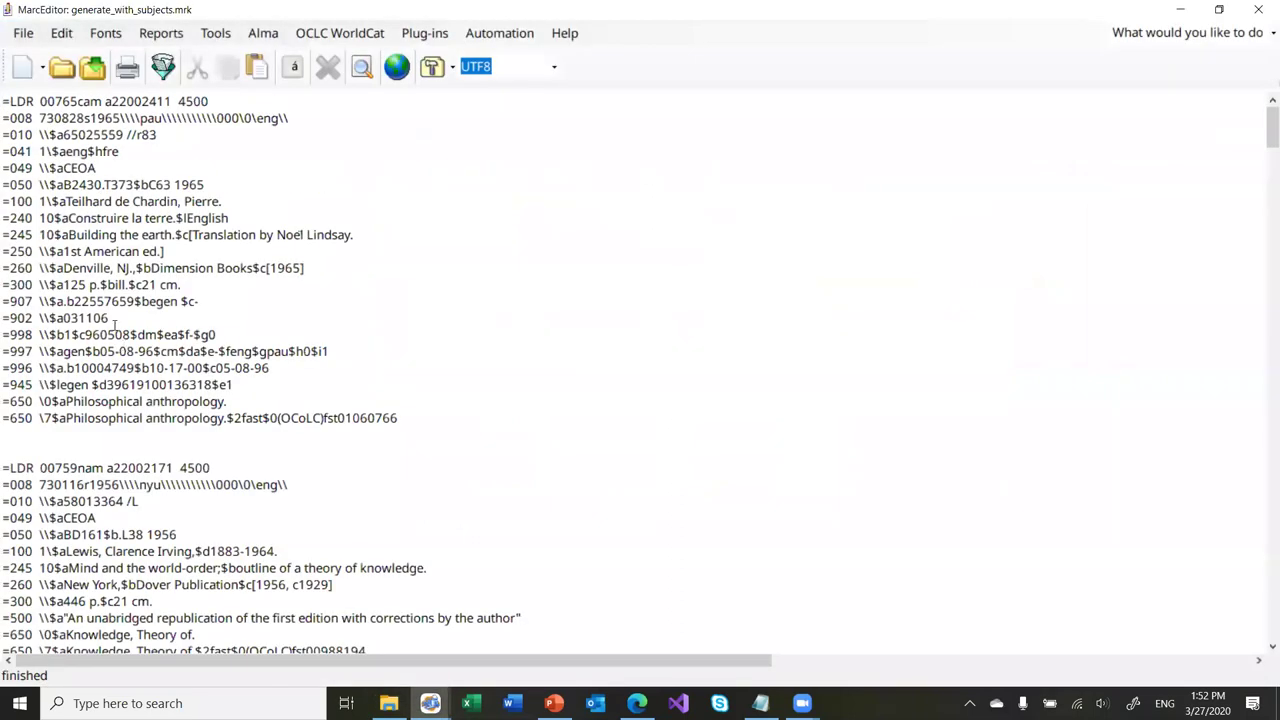
scroll(114, 322, "down", 2)
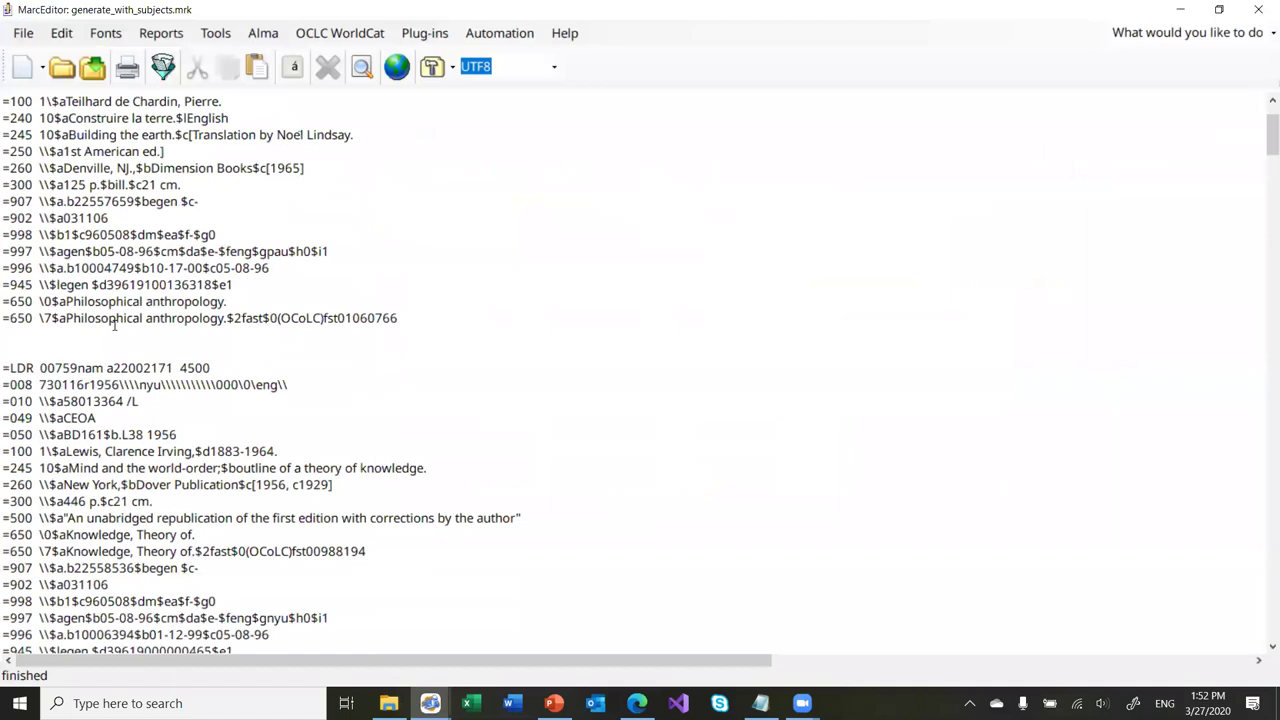
scroll(114, 322, "down", 1)
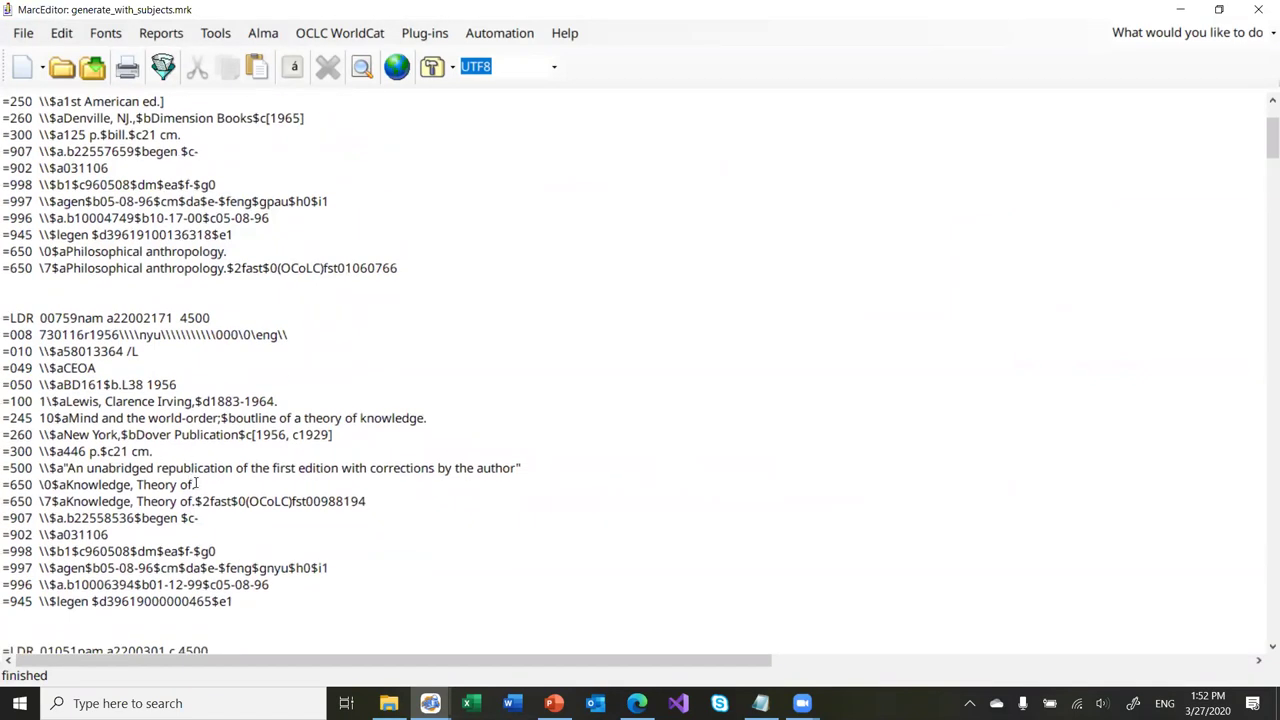
scroll(197, 483, "down", 9)
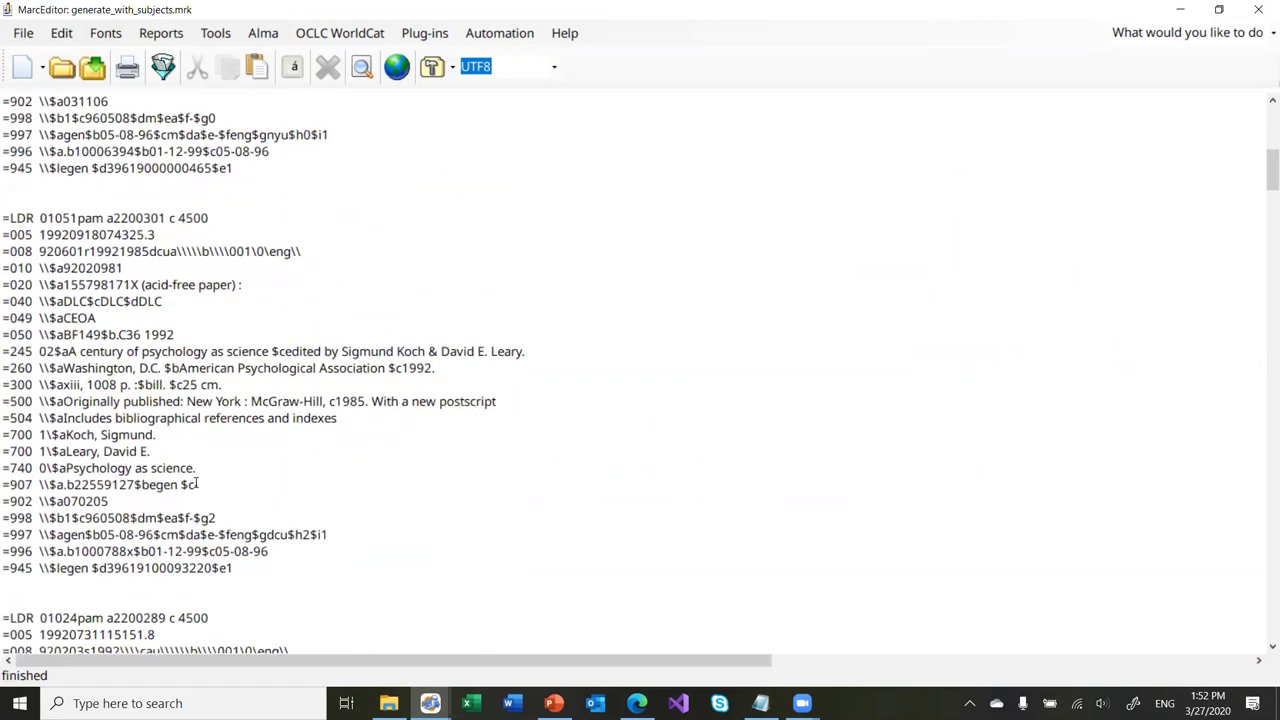
scroll(240, 449, "down", 2)
scroll(240, 449, "down", 6)
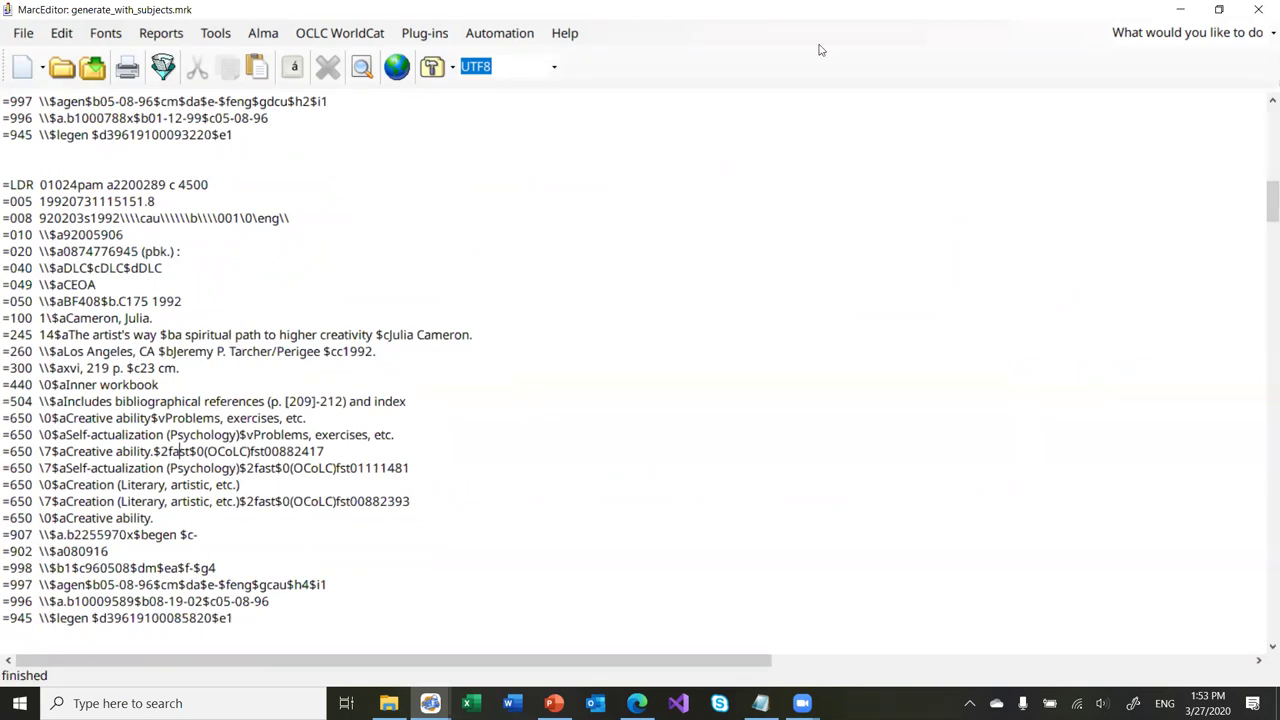
left_click(1256, 9)
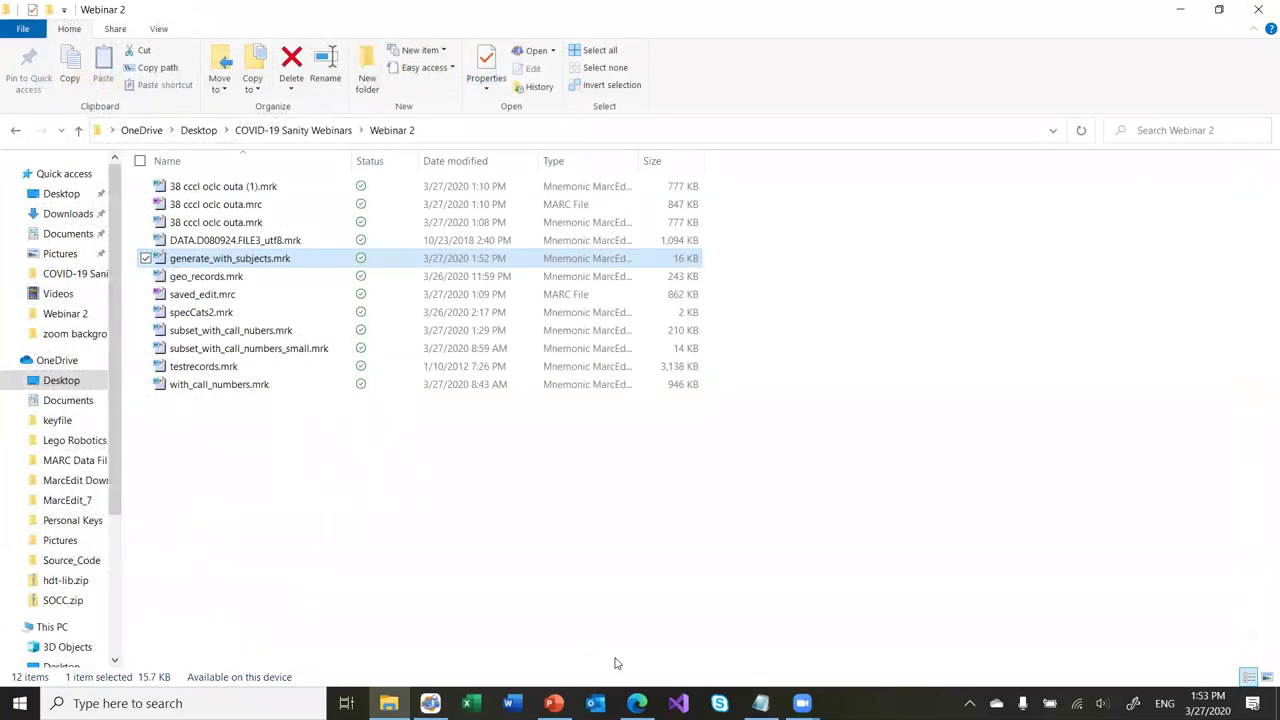
Return to MarcEdit's main window and open the recently used geo_records.mrk in MarcEditor
mouse_move(430, 700)
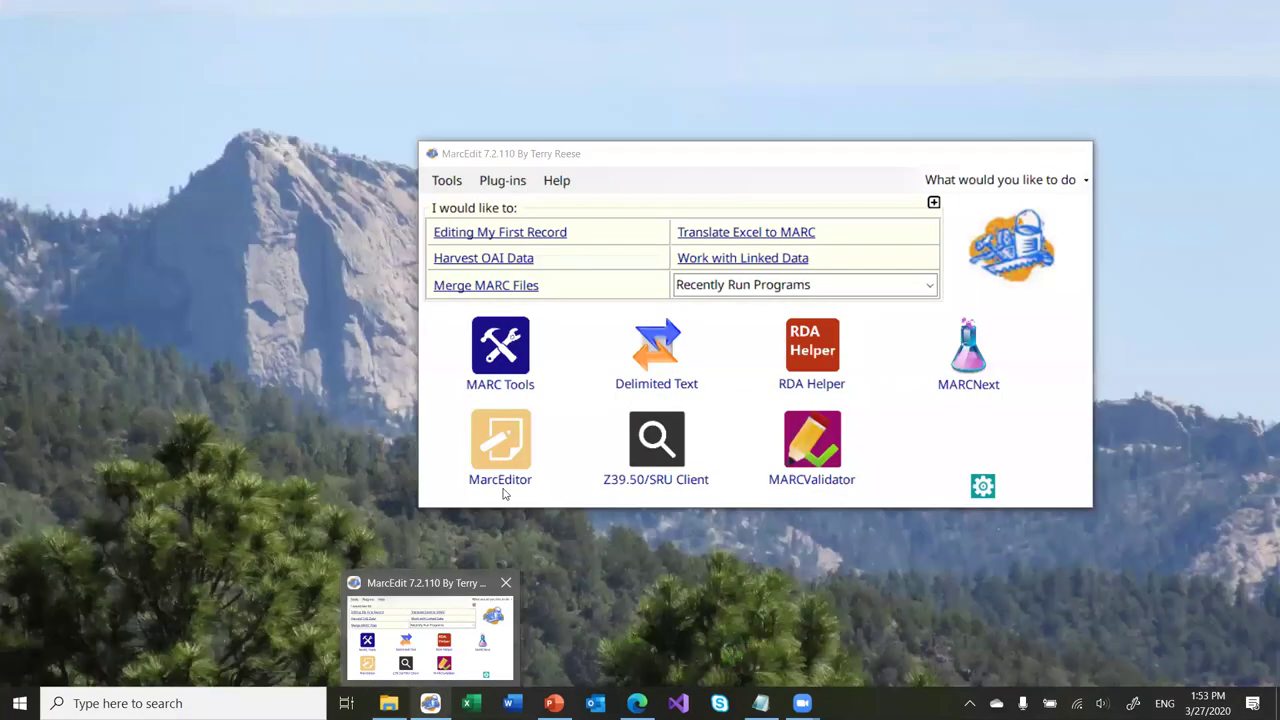
left_click(490, 618)
left_click(508, 458)
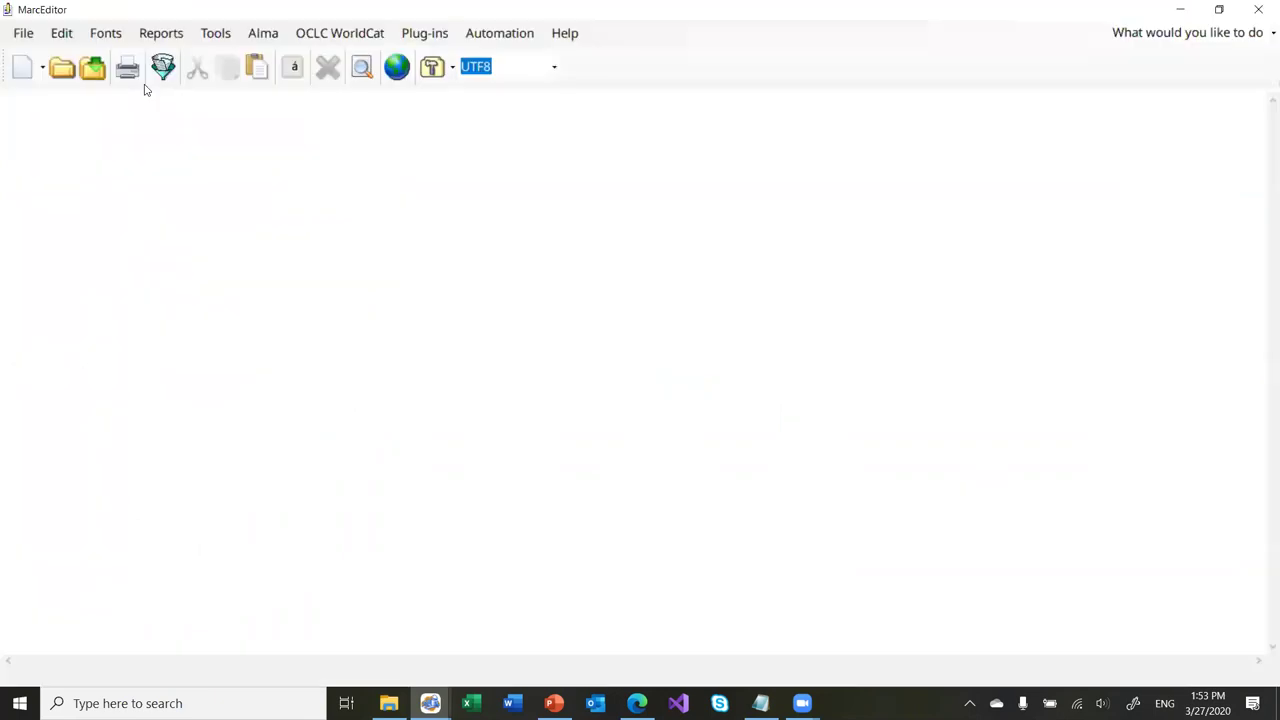
left_click(22, 33)
mouse_move(146, 130)
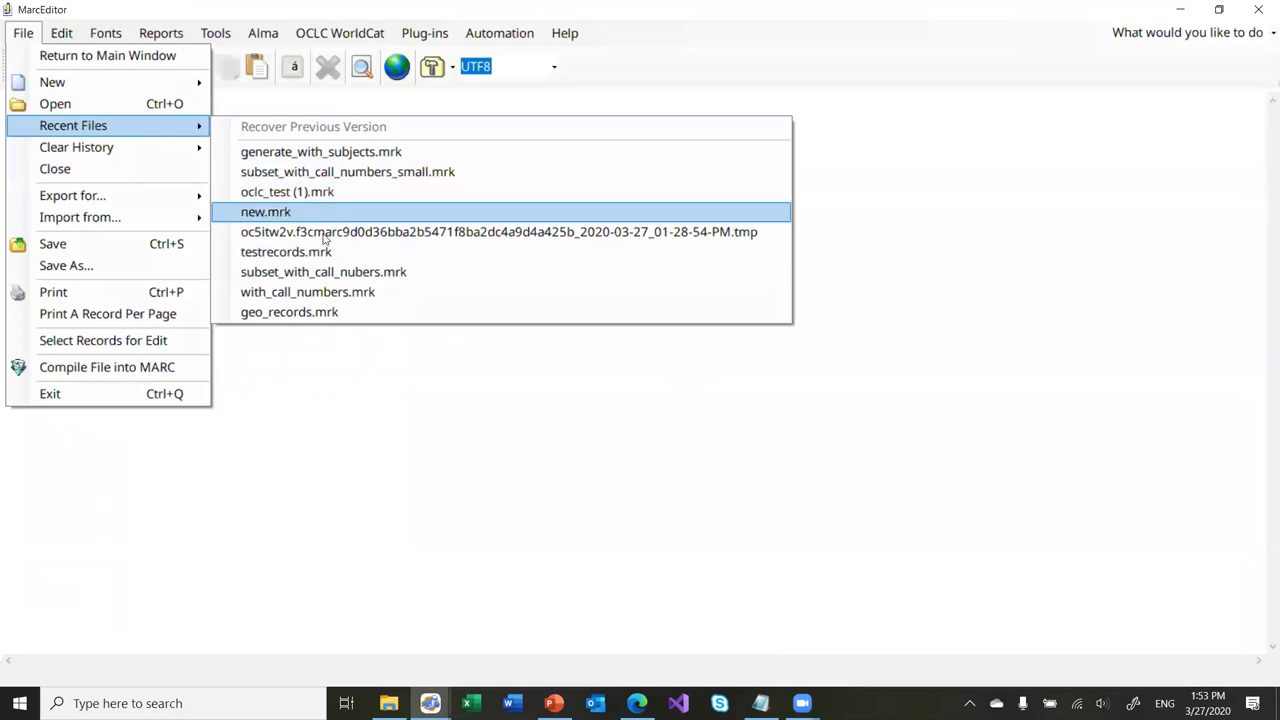
left_click(325, 311)
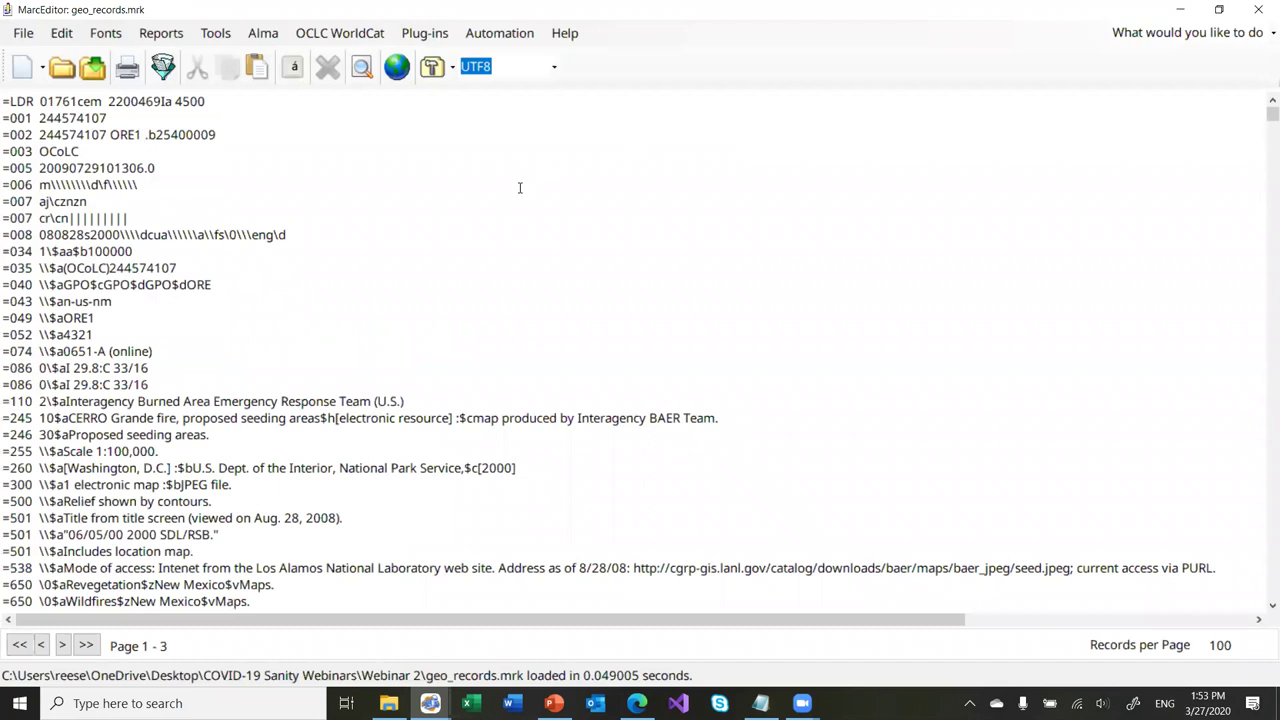
Run a Field Count report on geo_records.mrk and count the subfields of field 245, closing the report without generating a file
left_click(170, 38)
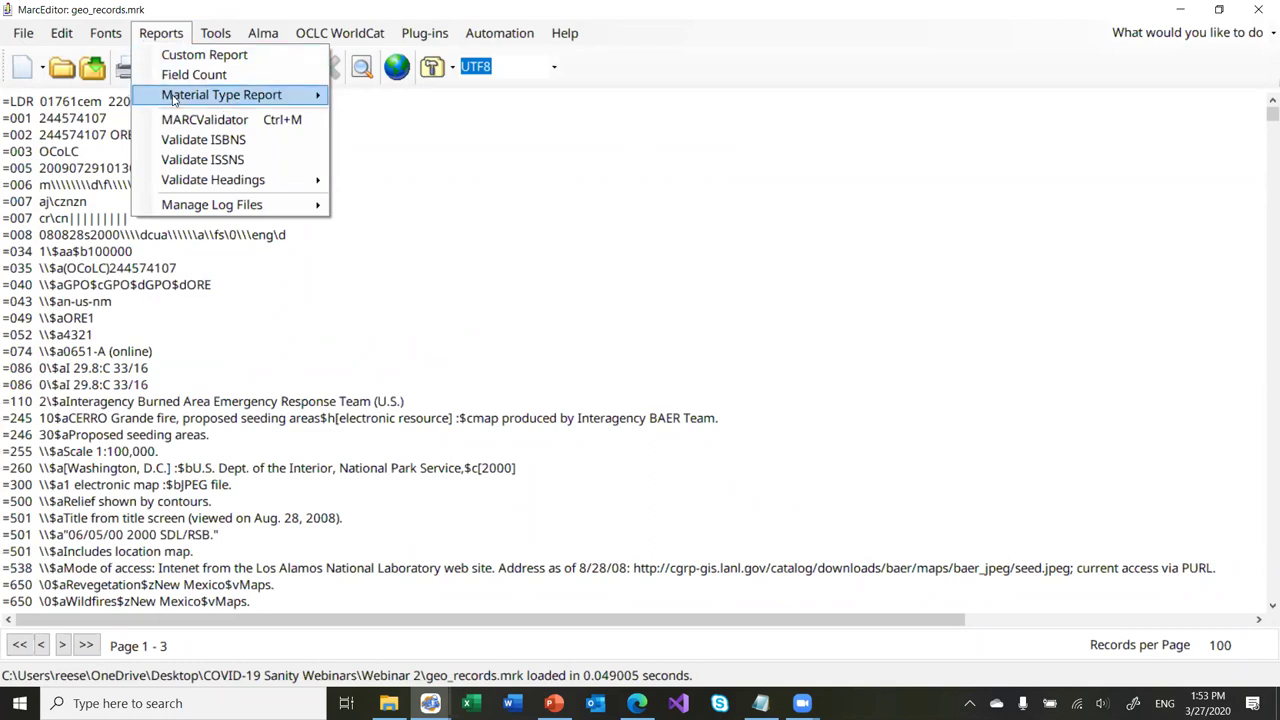
left_click(196, 76)
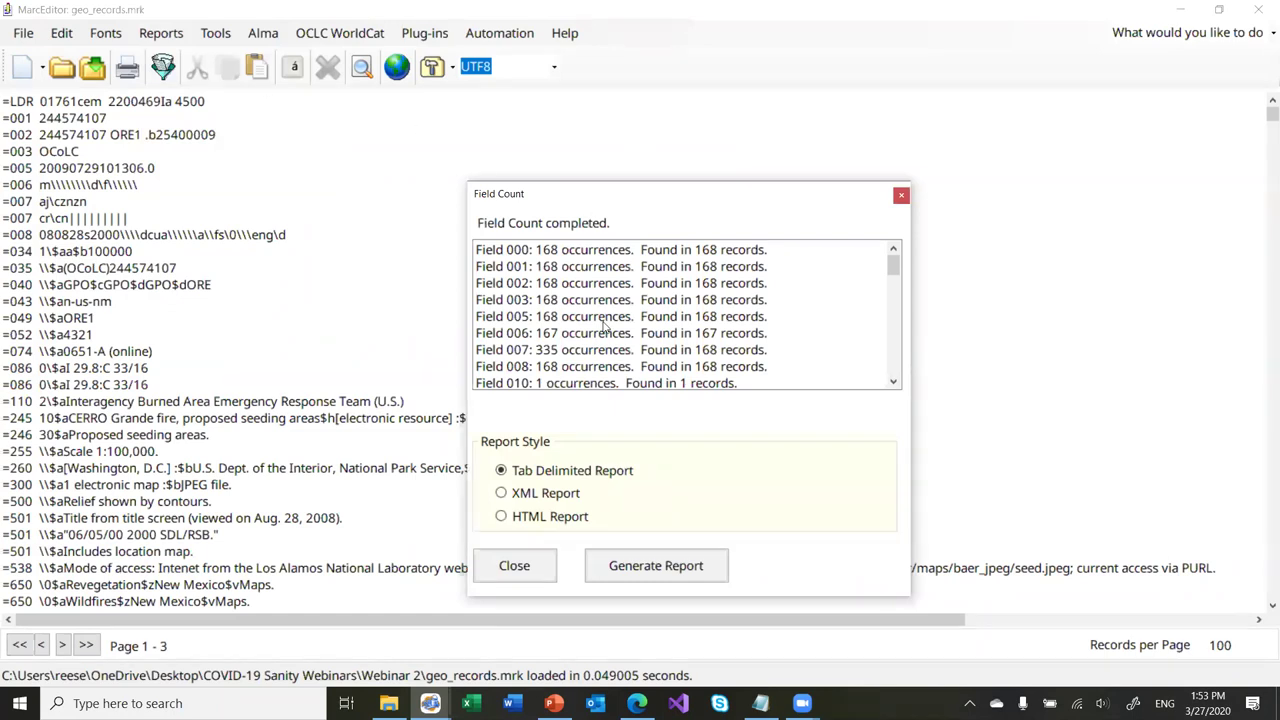
scroll(603, 326, "down", 1)
scroll(603, 326, "down", 3)
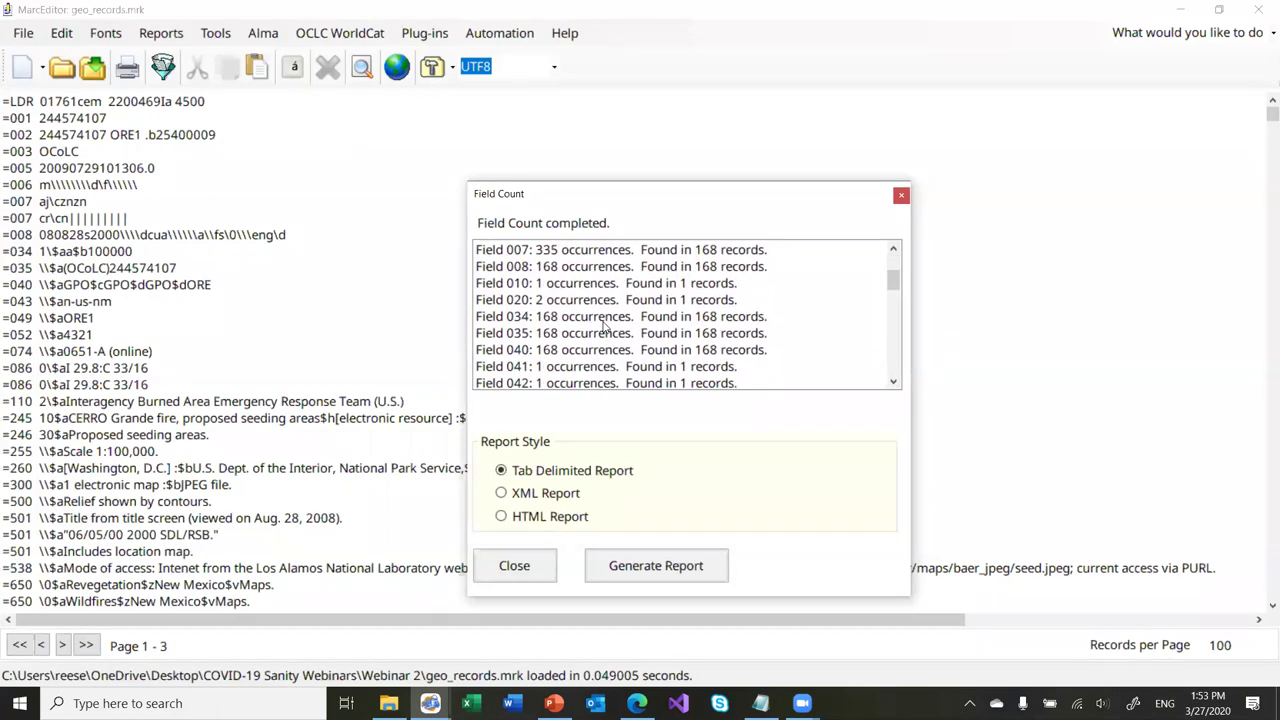
scroll(603, 325, "down", 1)
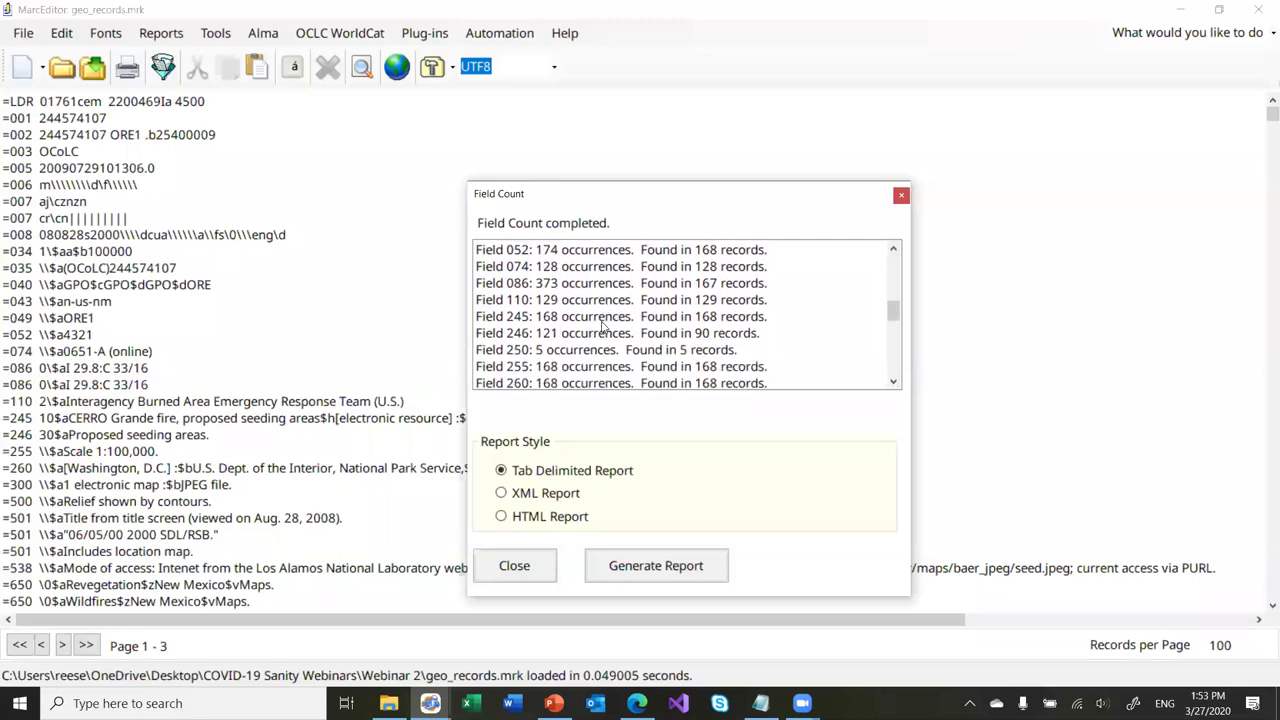
left_click(584, 318)
right_click(584, 318)
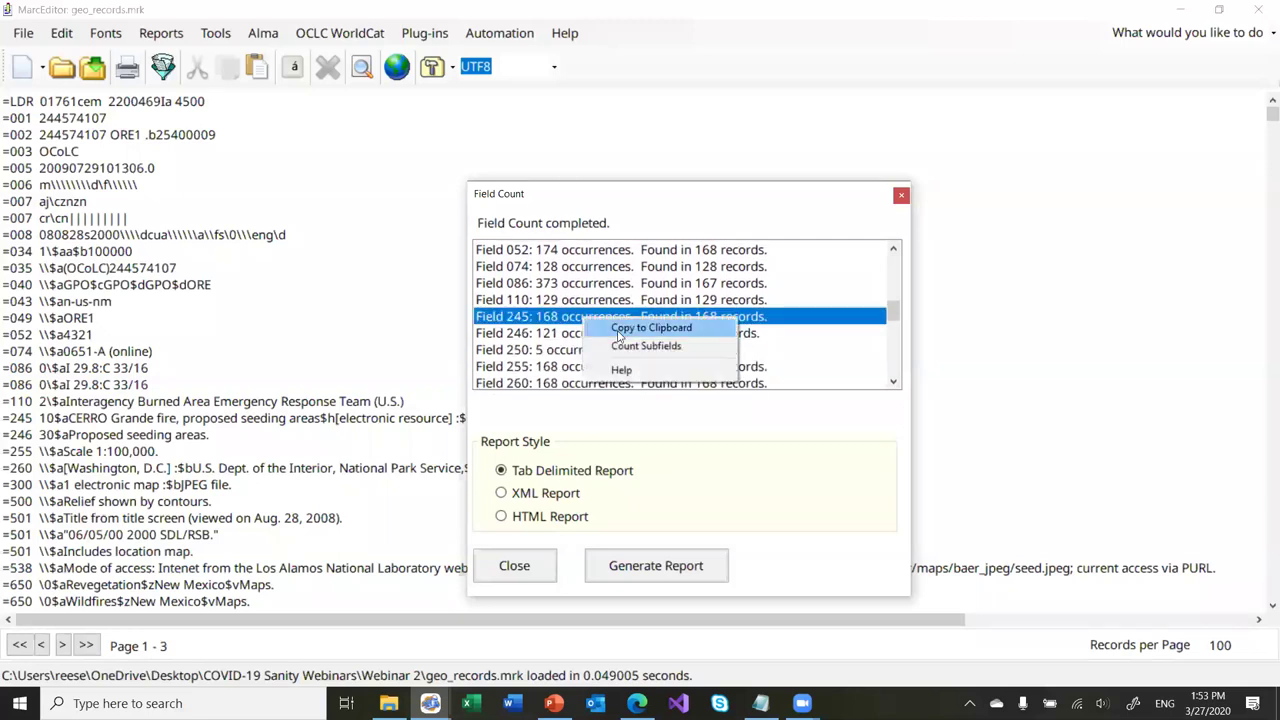
left_click(636, 348)
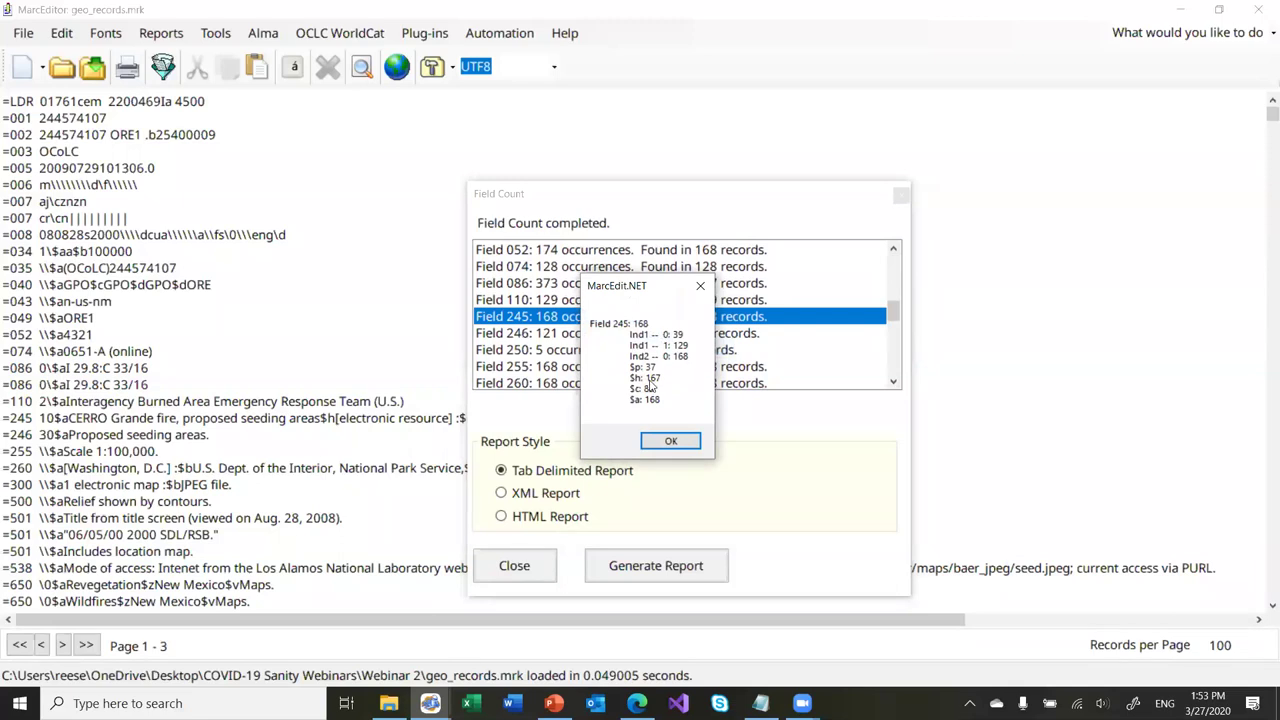
left_click(666, 442)
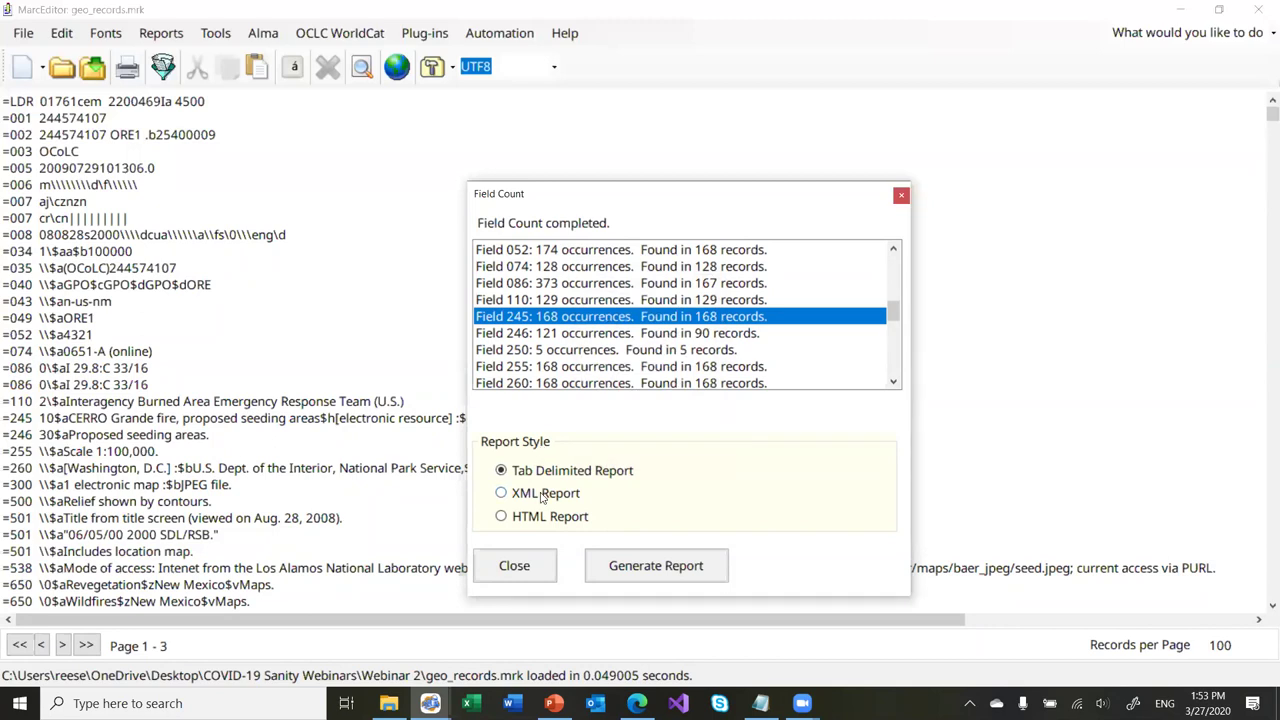
left_click(514, 566)
Run the Material Type Report on the records and examine its map and electronic counts before closing the results
left_click(161, 33)
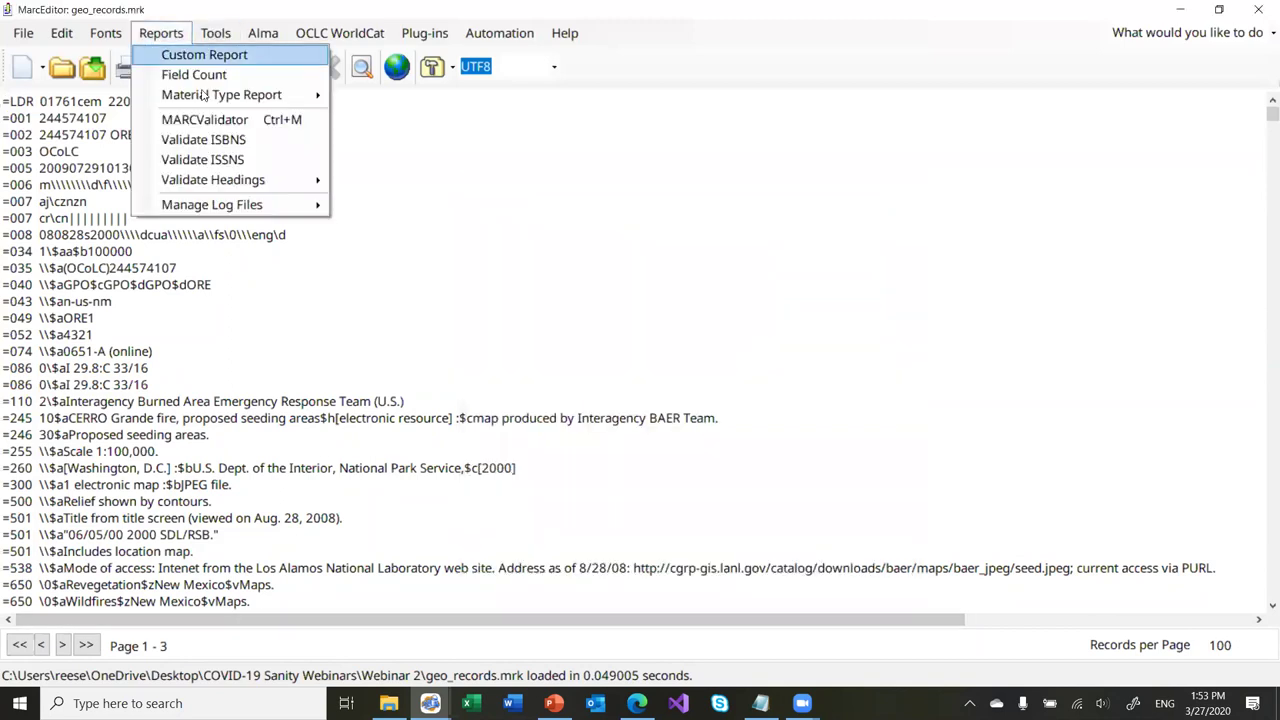
mouse_move(248, 100)
left_click(366, 97)
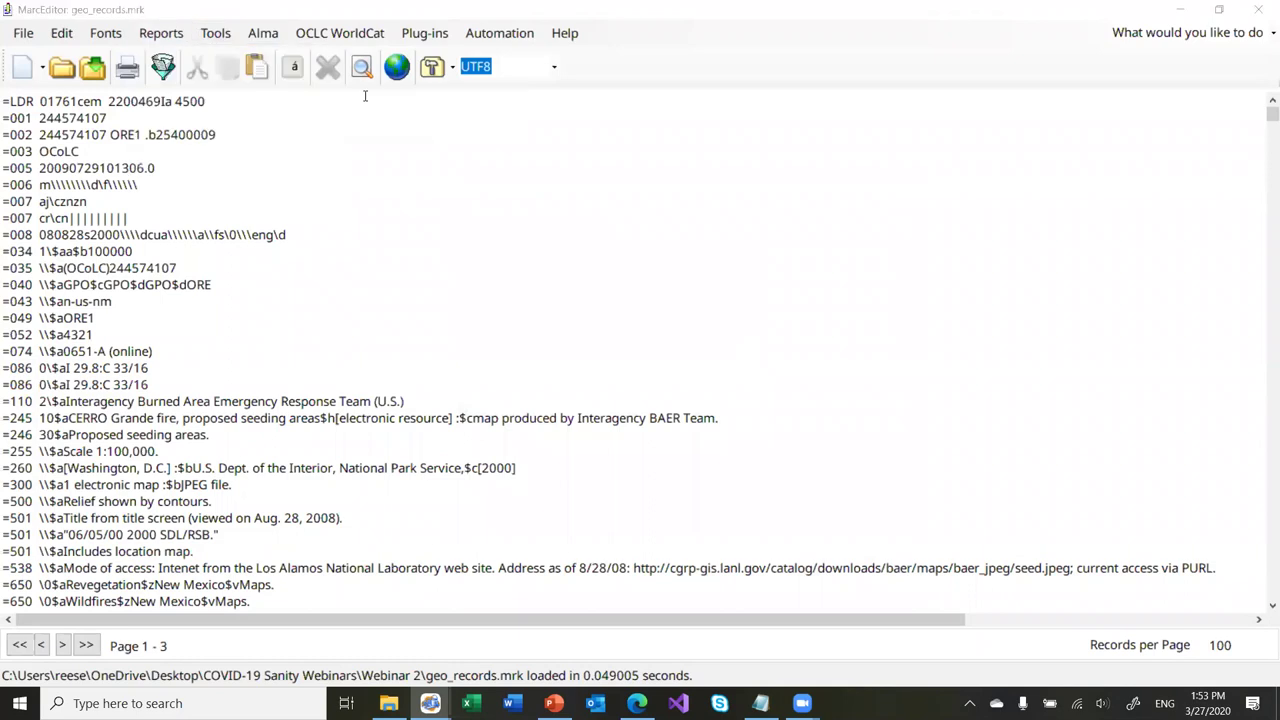
left_click(490, 207)
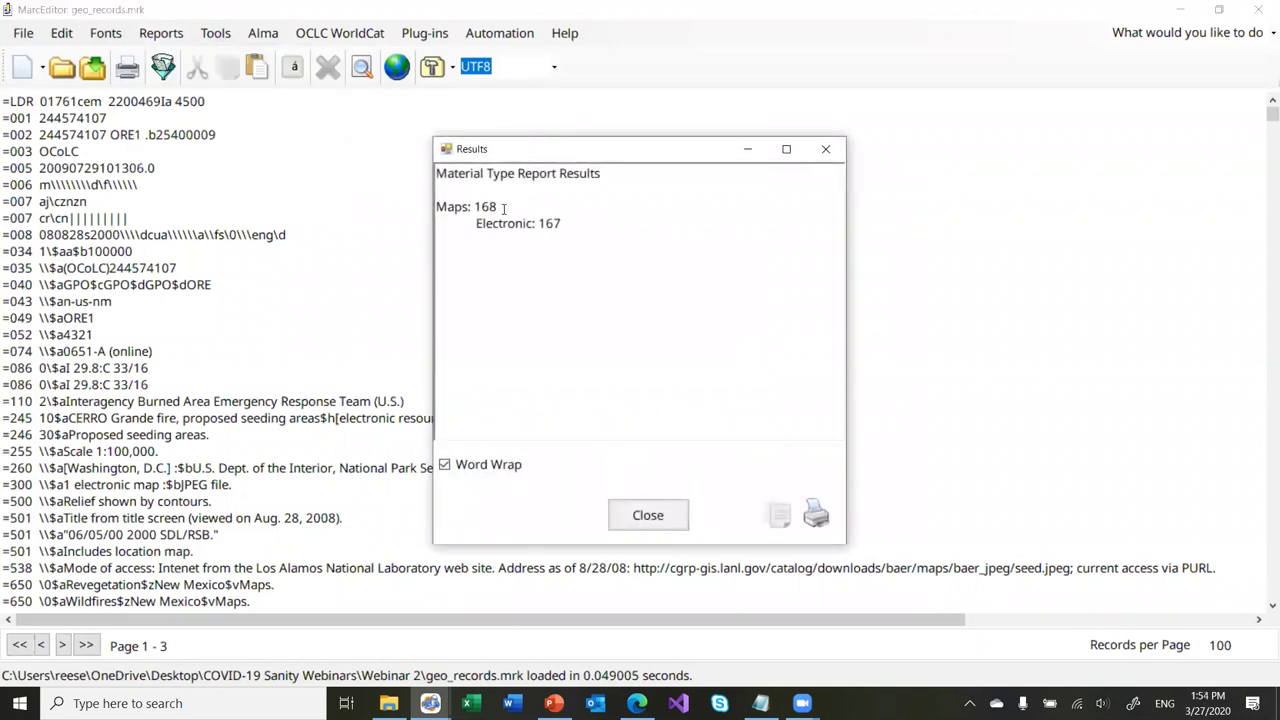
left_click_drag(497, 207, 450, 206)
left_click(447, 206)
left_click_drag(476, 223, 569, 219)
left_click(569, 219)
left_click_drag(565, 226, 492, 229)
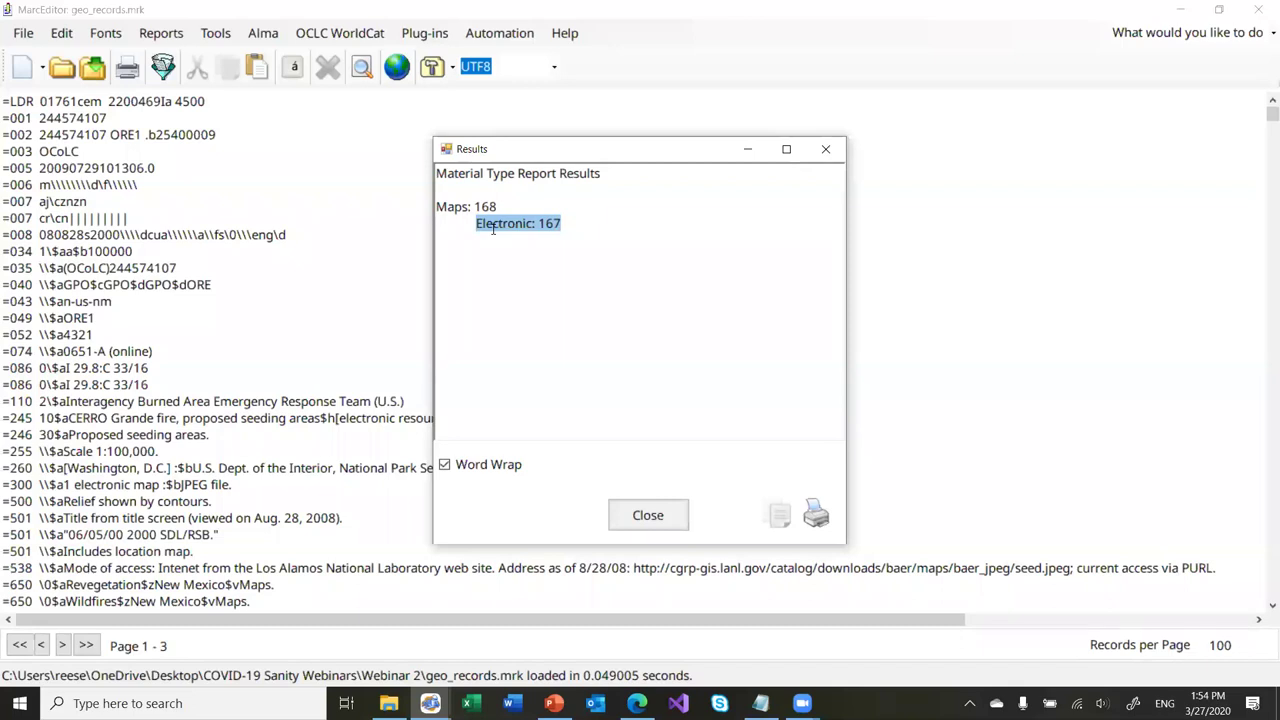
left_click(651, 523)
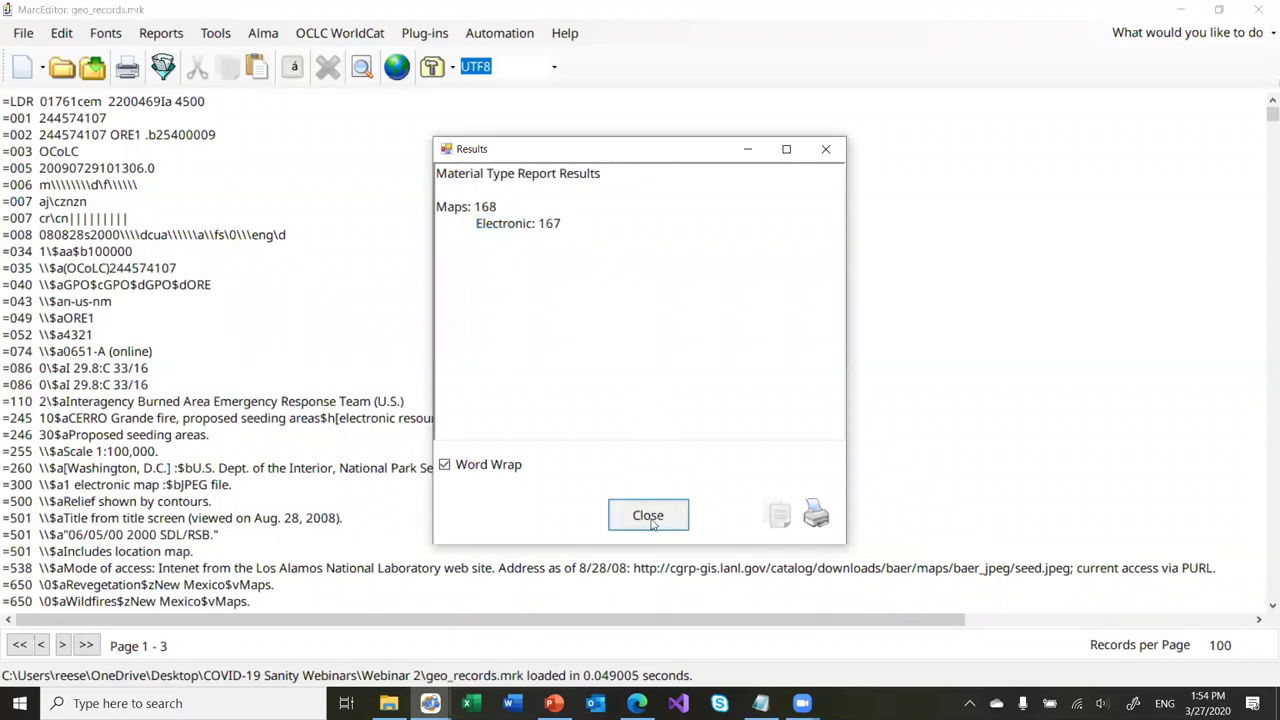
Validate the current file with MARCValidator using the rules file, examine the duplicate-record notice in the results, and close geo_records.mrk
left_click(168, 38)
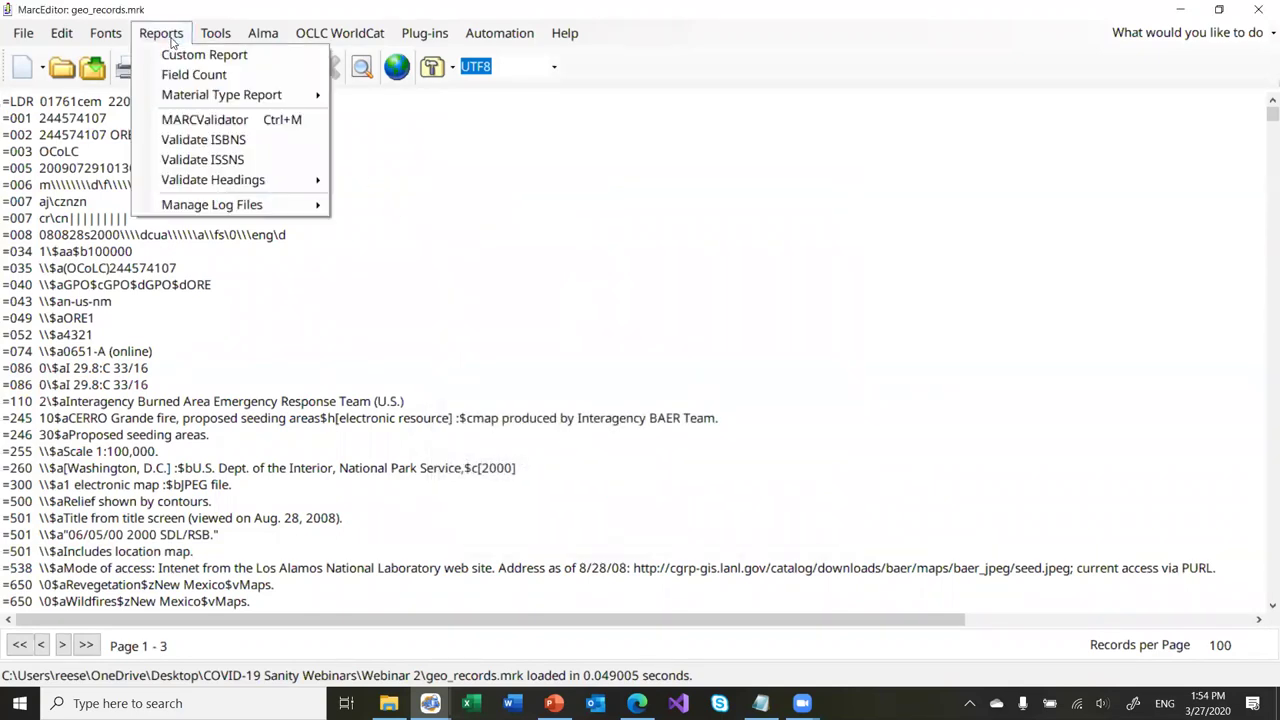
mouse_move(269, 189)
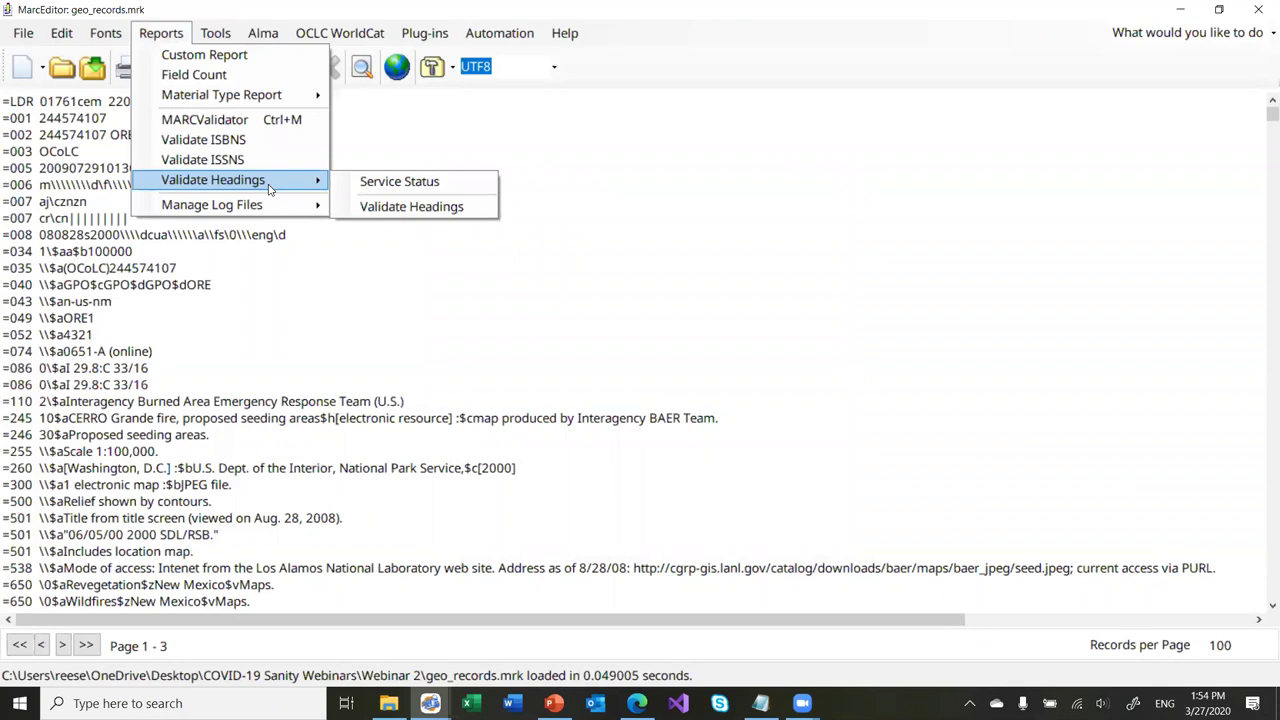
left_click(234, 118)
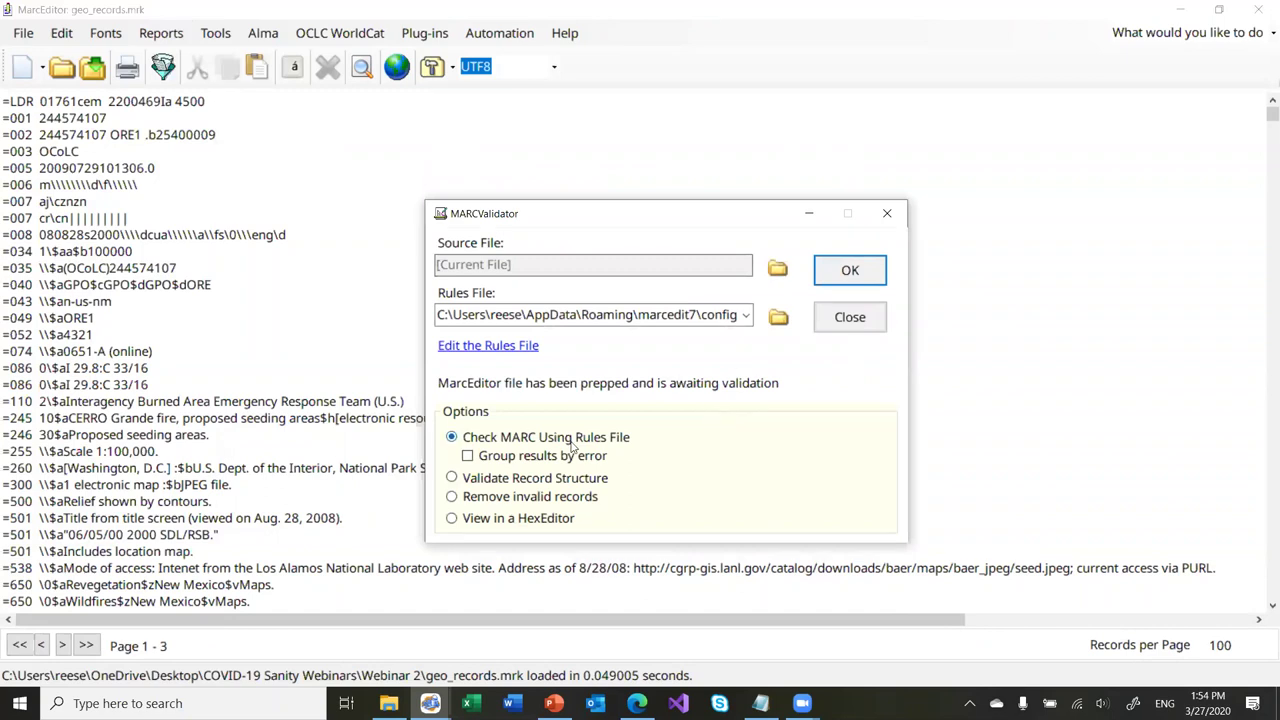
left_click(849, 270)
scroll(745, 322, "down", 2)
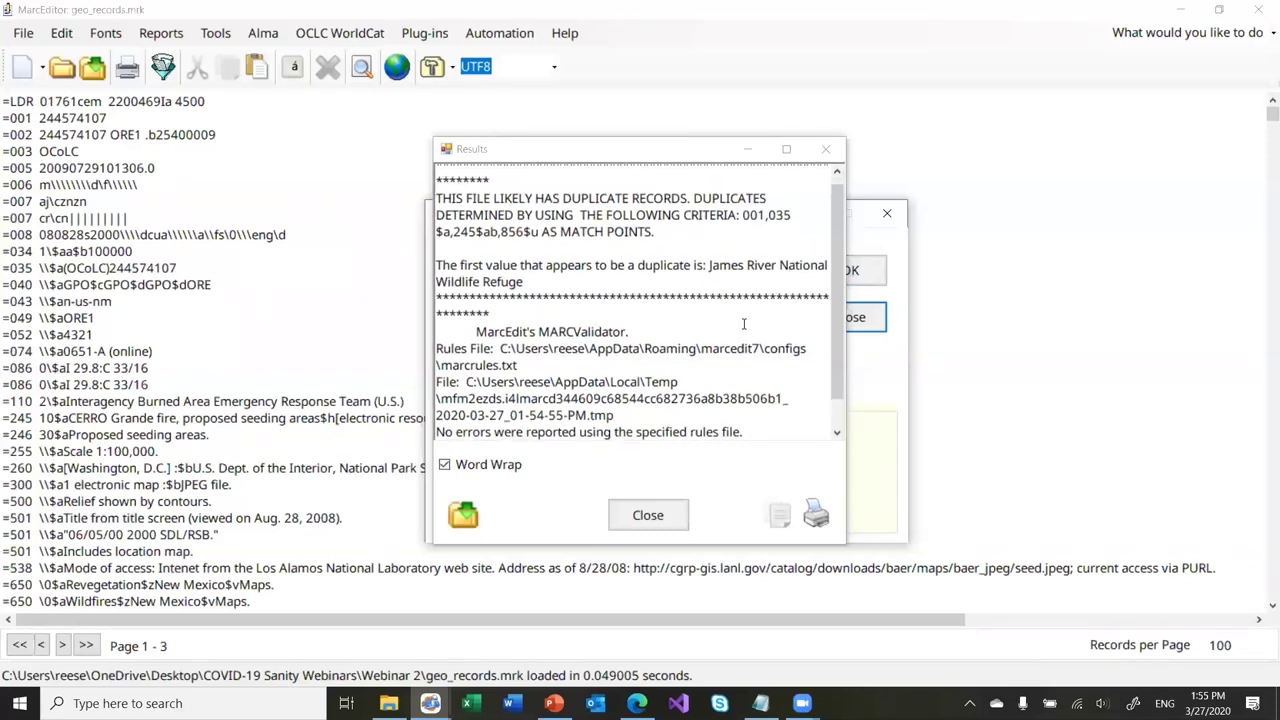
left_click(707, 265)
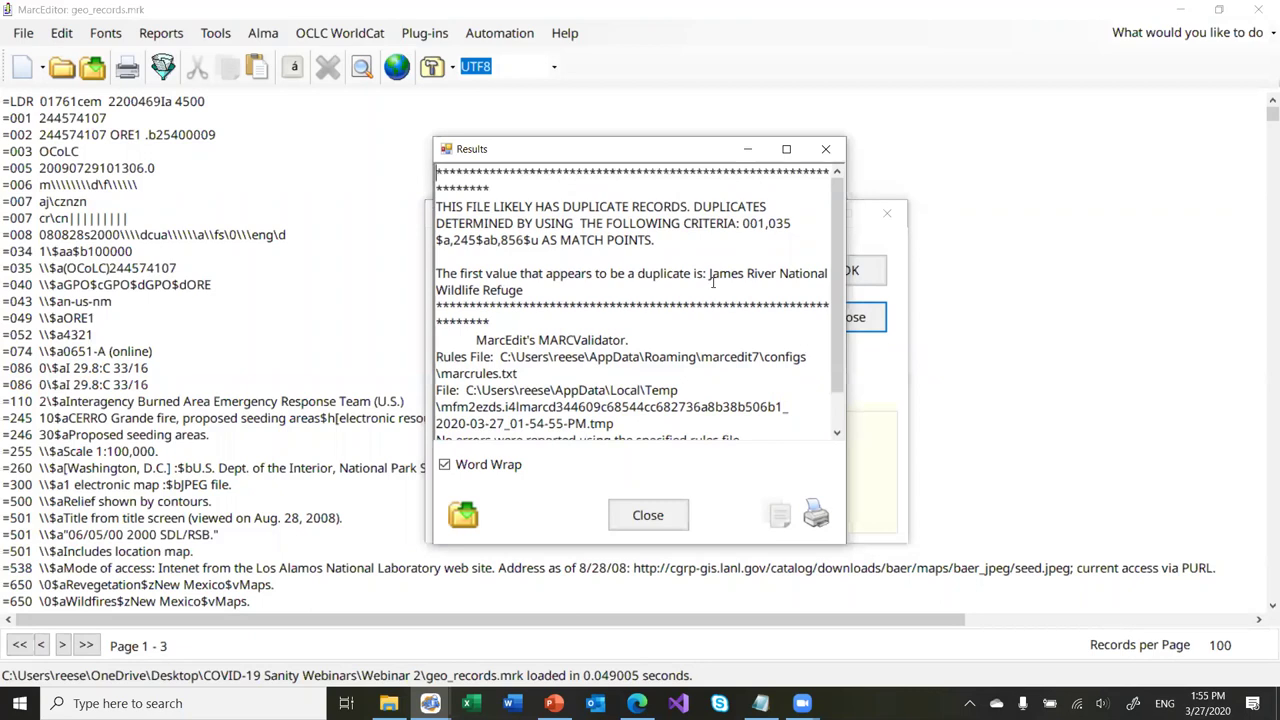
left_click_drag(709, 275, 716, 287)
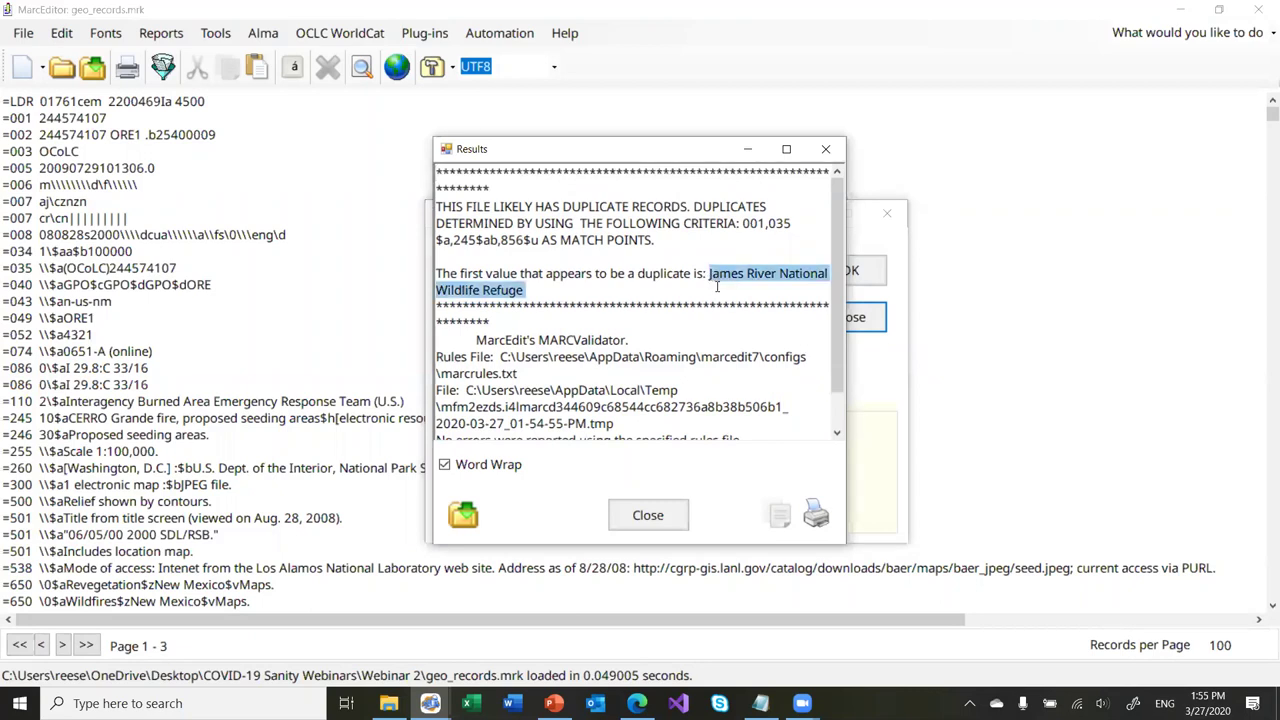
left_click(659, 517)
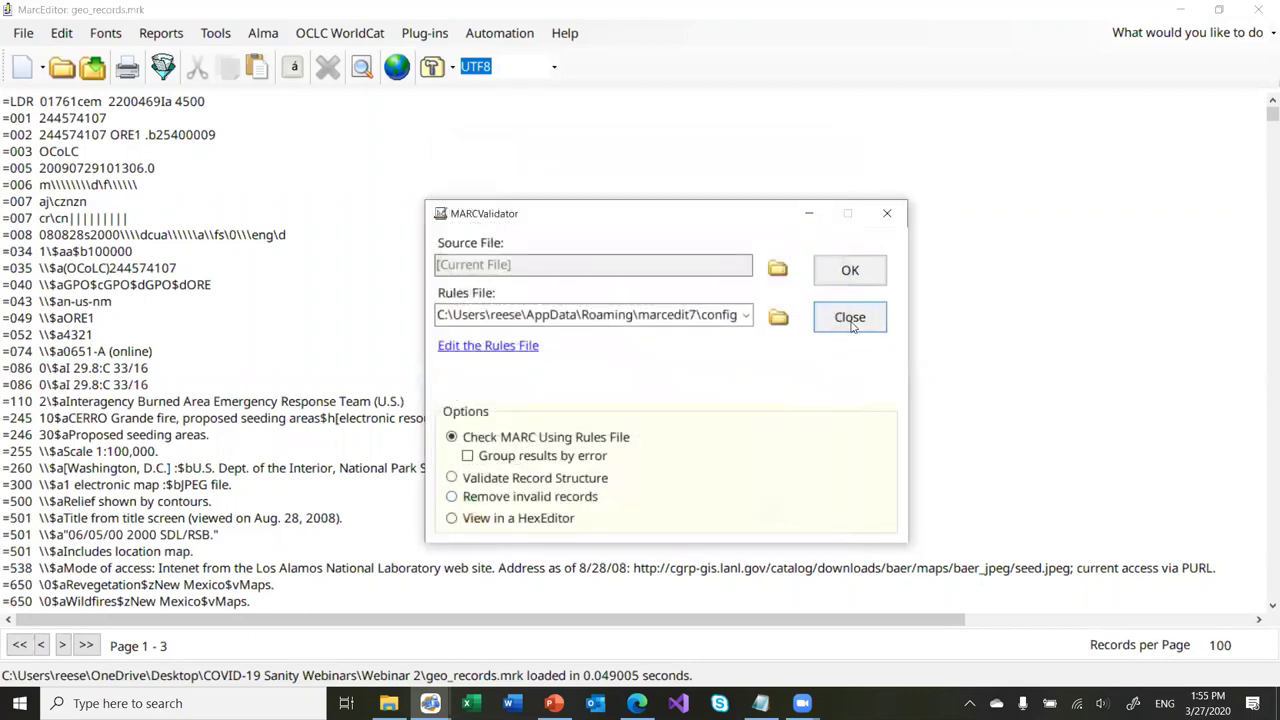
left_click(847, 318)
left_click(1256, 10)
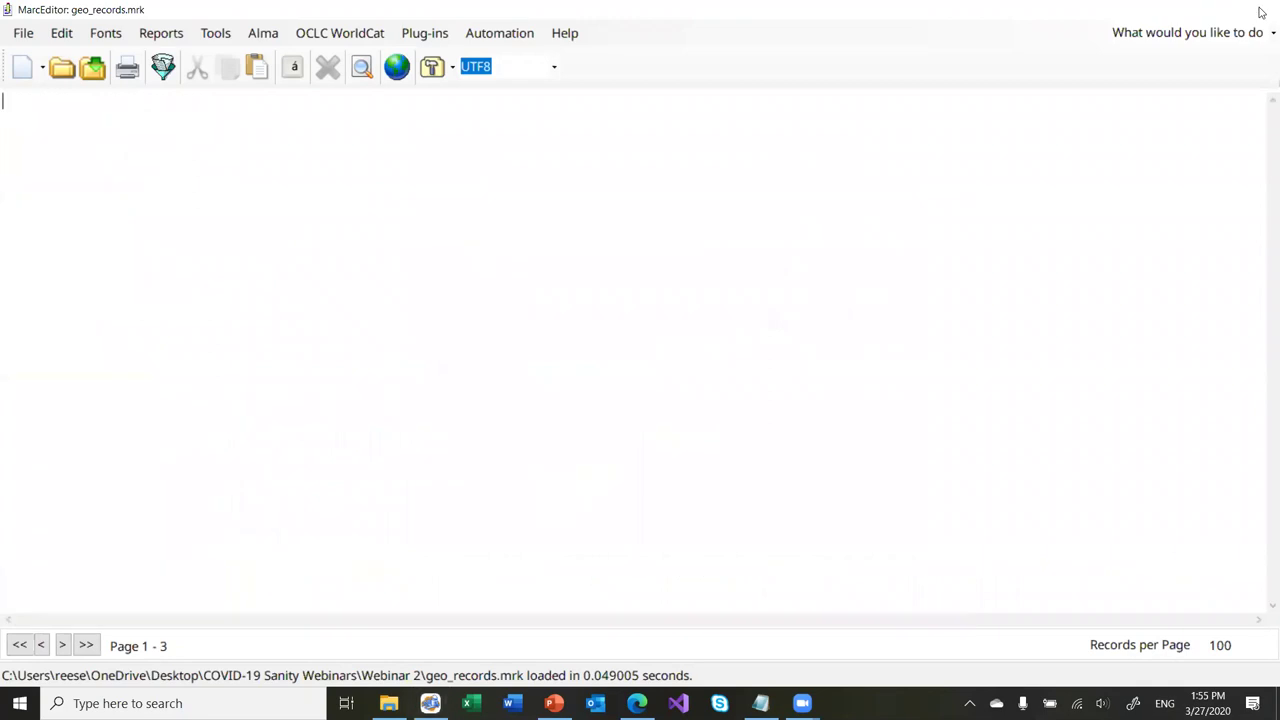
Reopen the empty MarcEditor and load the recently used testrecords.mrk
left_click(500, 440)
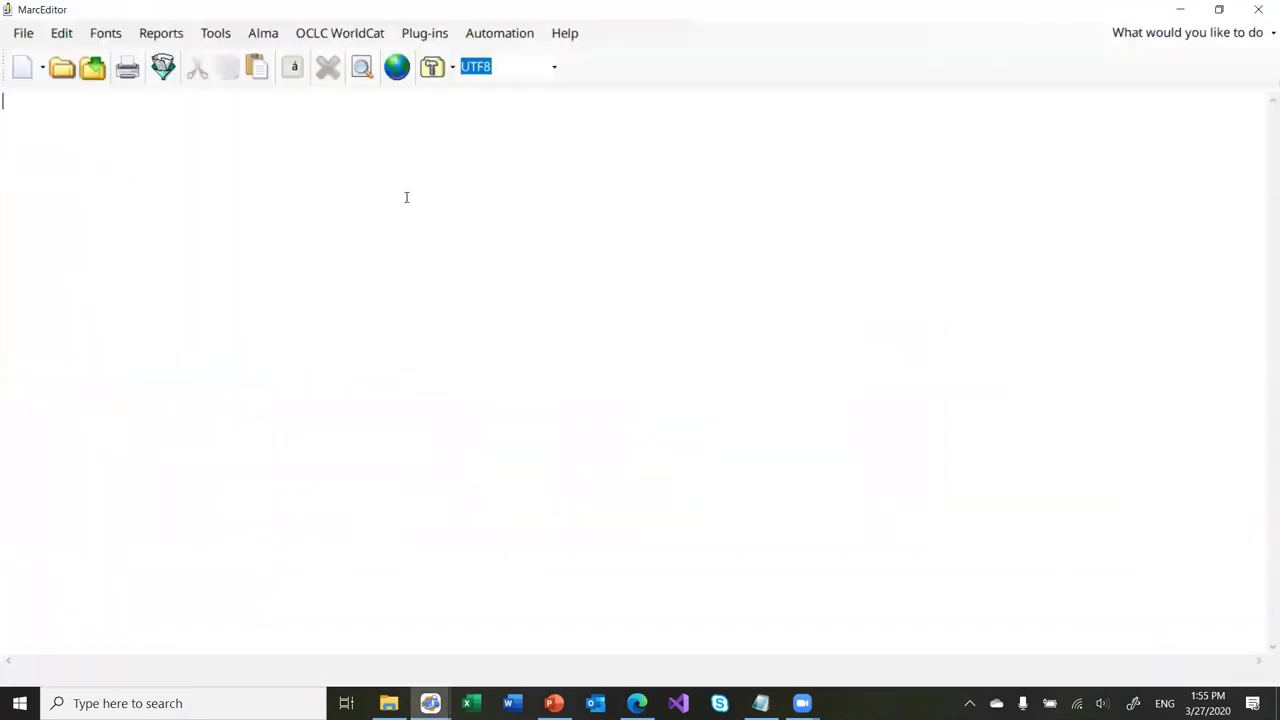
left_click(25, 38)
mouse_move(86, 125)
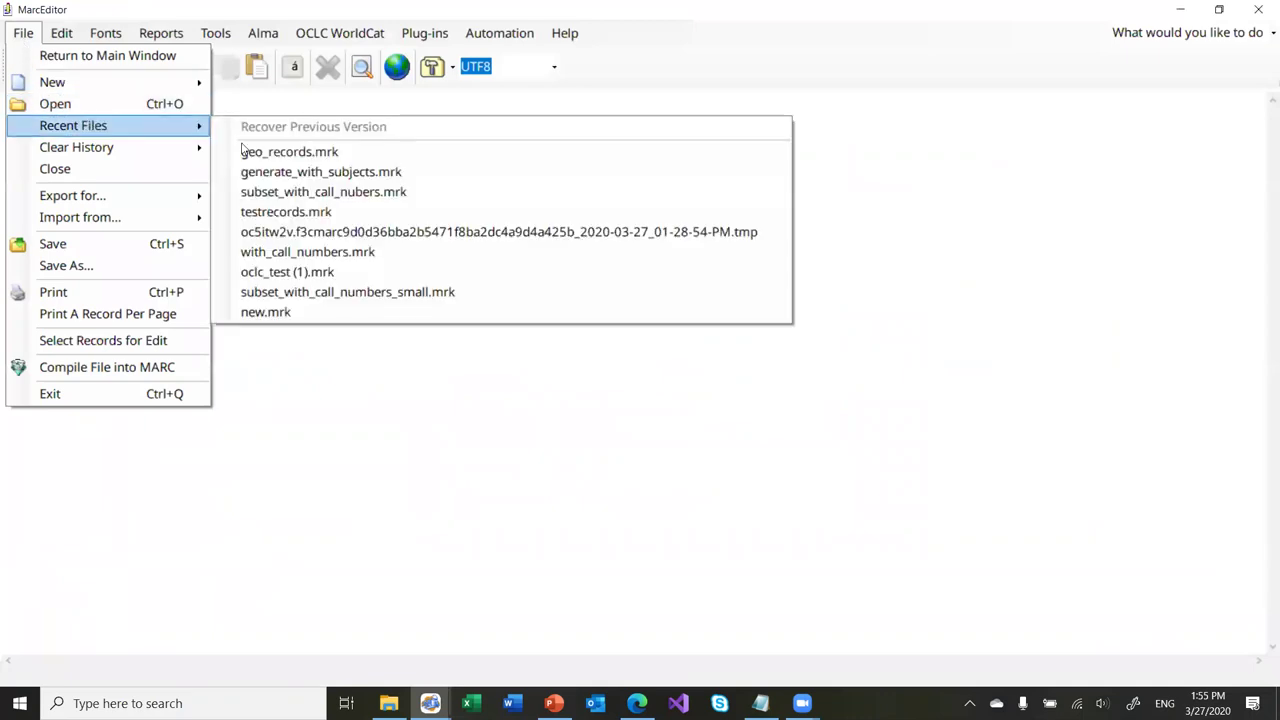
left_click(337, 222)
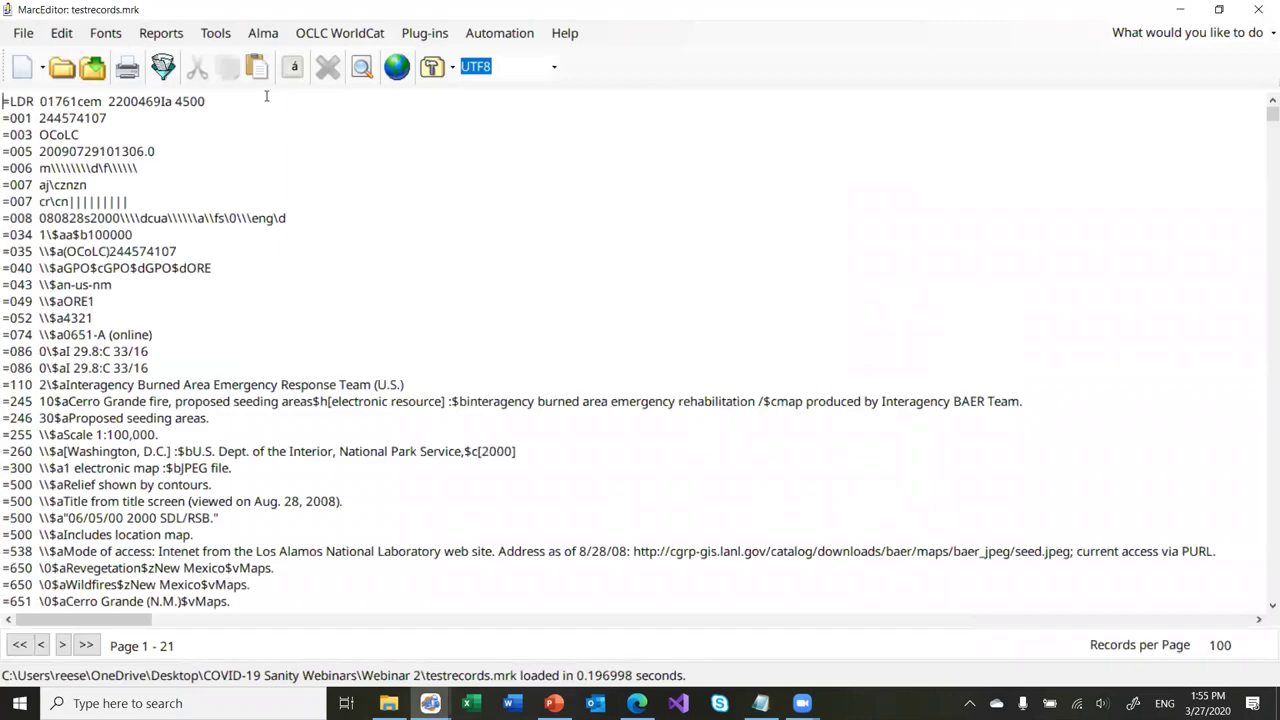
Validate testrecords.mrk with MARCValidator, examine the duplicate notice and the per-record indicator errors, and close the results
left_click(161, 33)
left_click(215, 119)
left_click(848, 270)
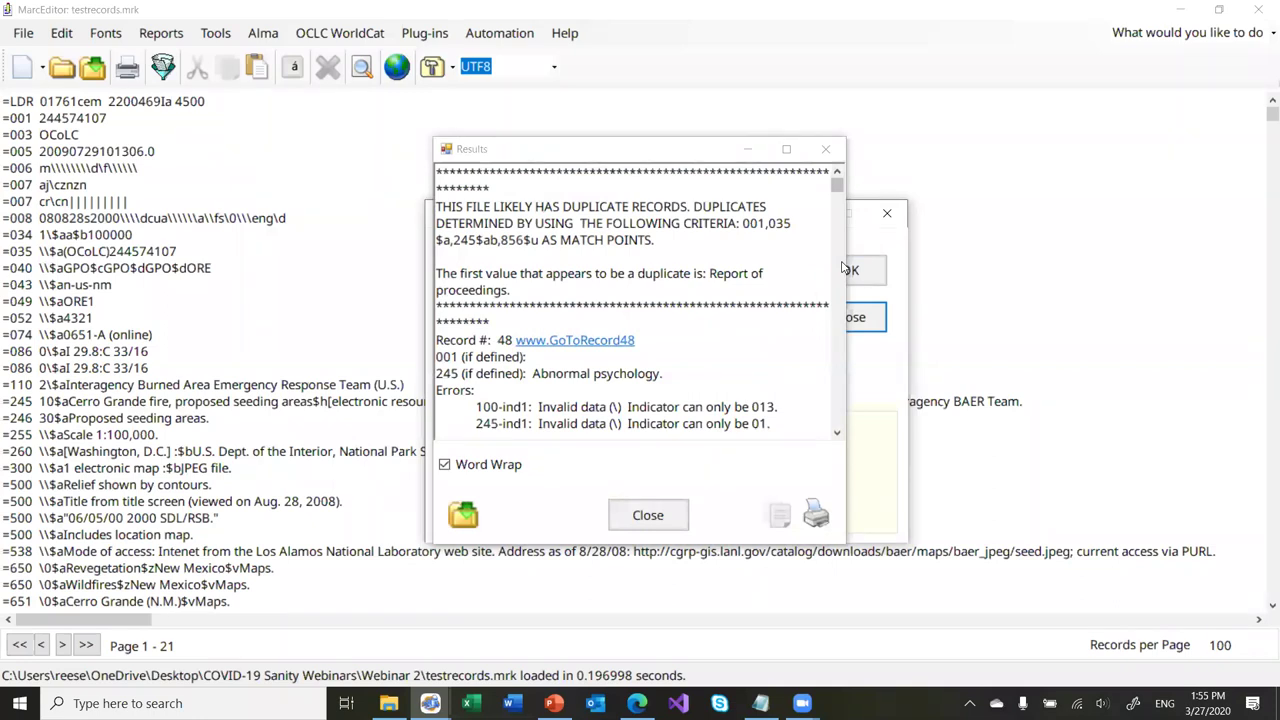
scroll(742, 359, "down", 1)
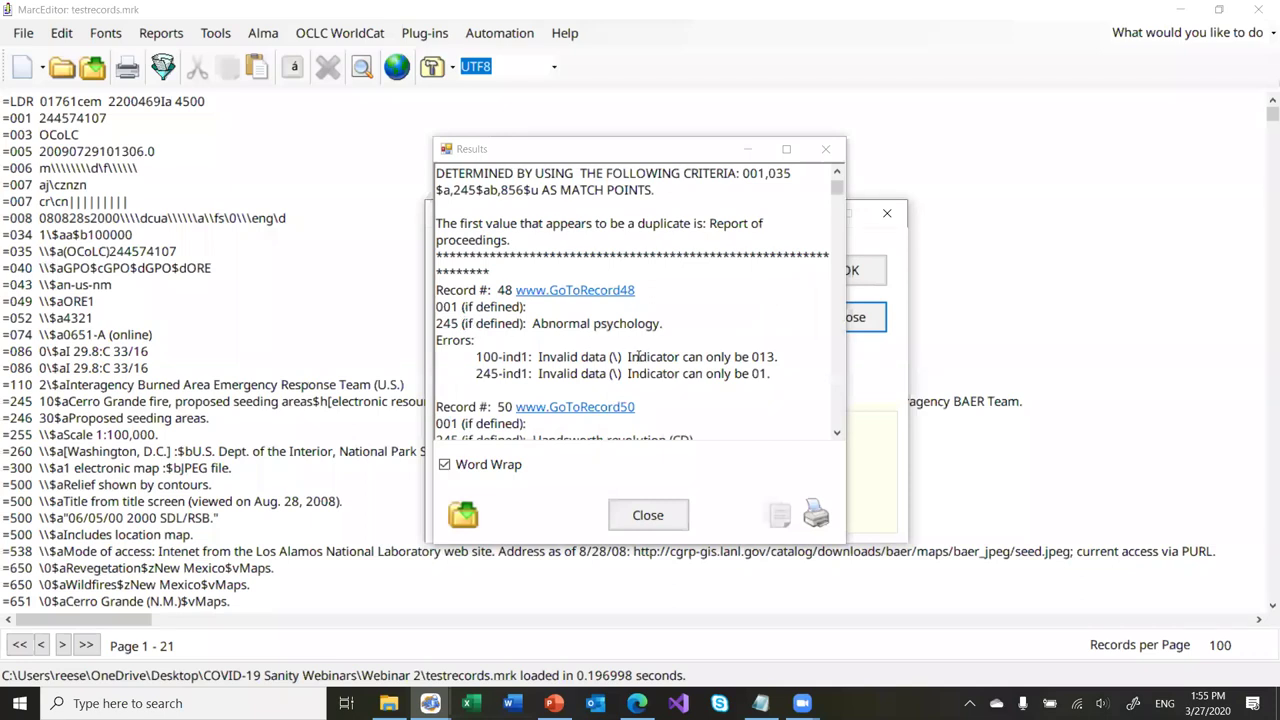
scroll(612, 354, "up", 1)
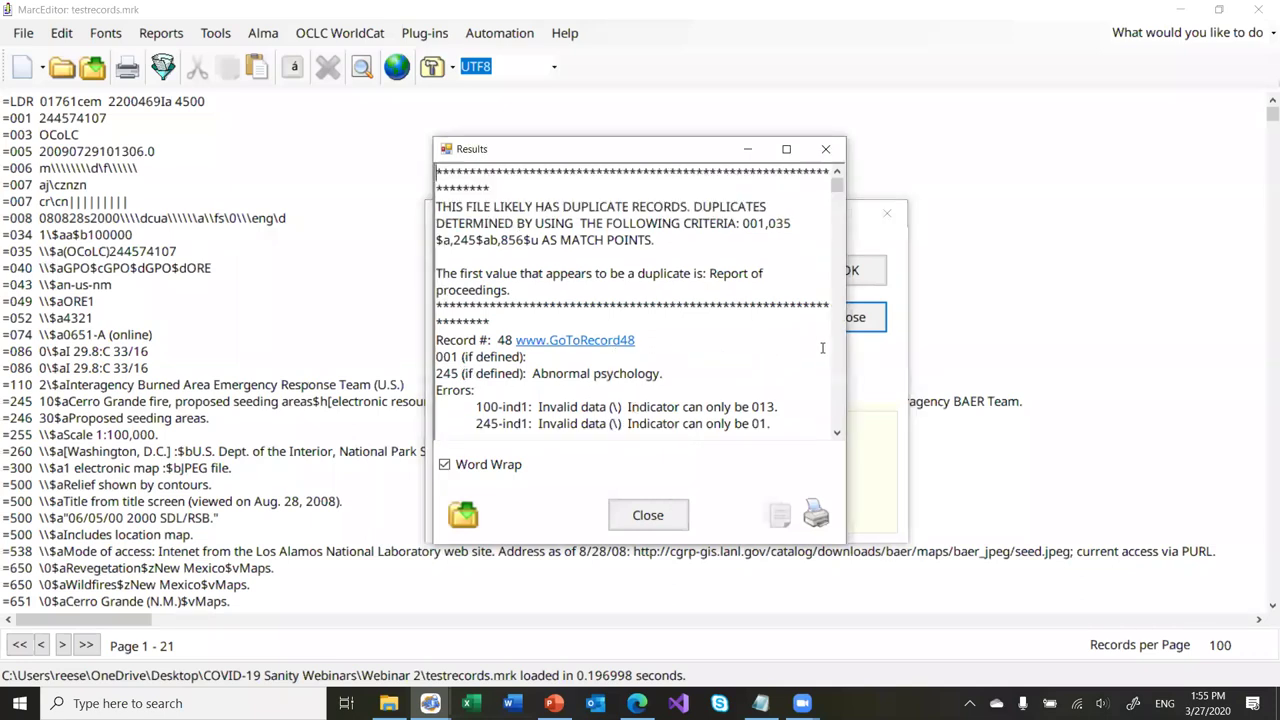
scroll(644, 306, "down", 1)
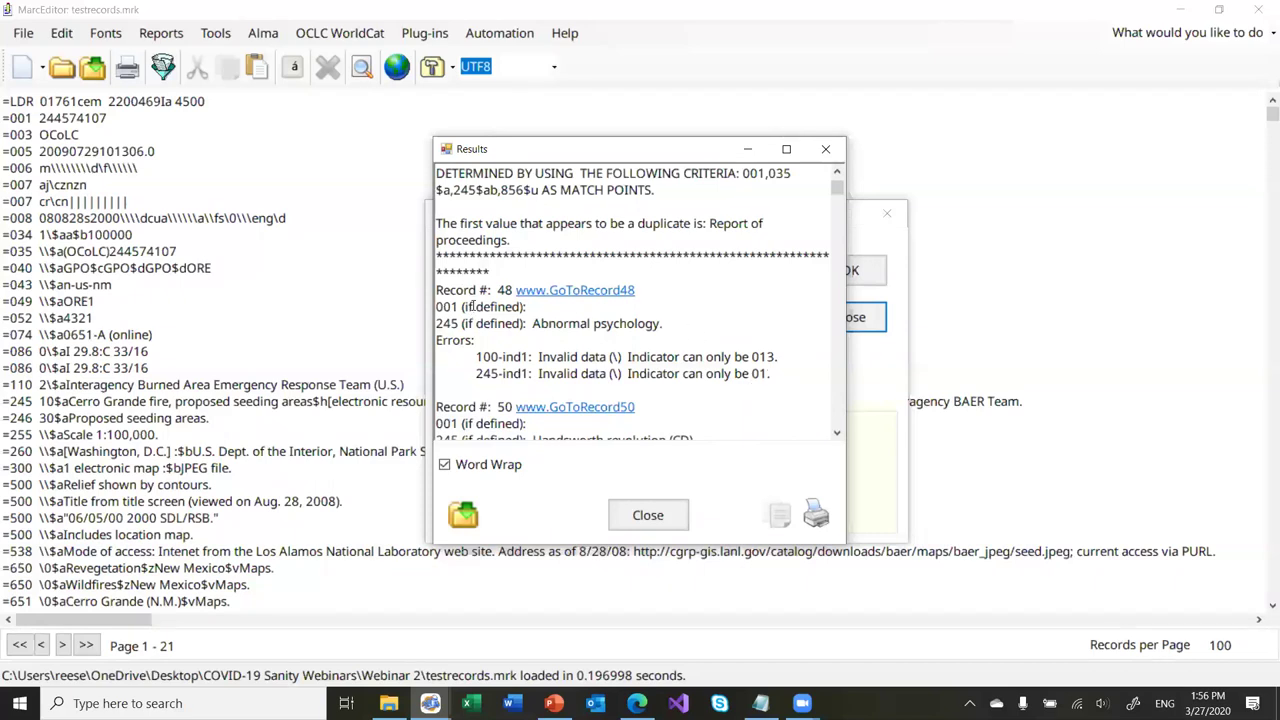
scroll(617, 350, "down", 2)
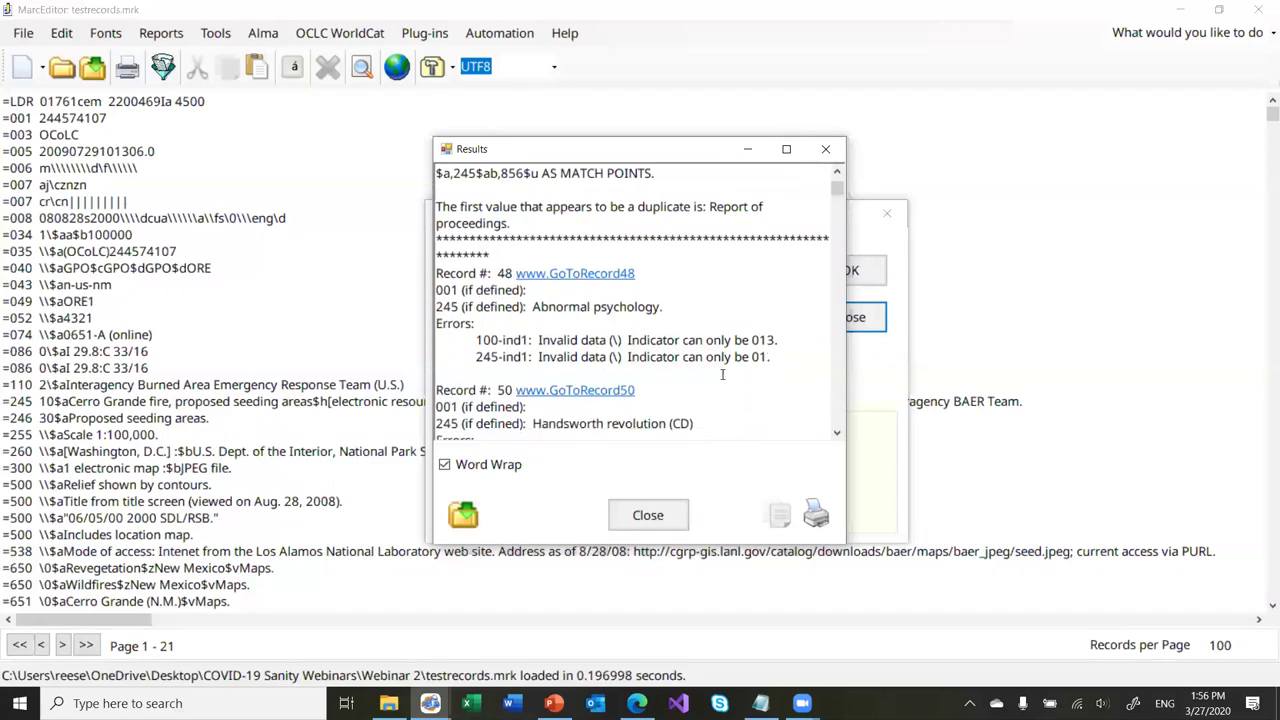
left_click(648, 515)
Run the rules-file validation with results grouped by error, examine the indicator errors by field, and close the results
left_click(530, 459)
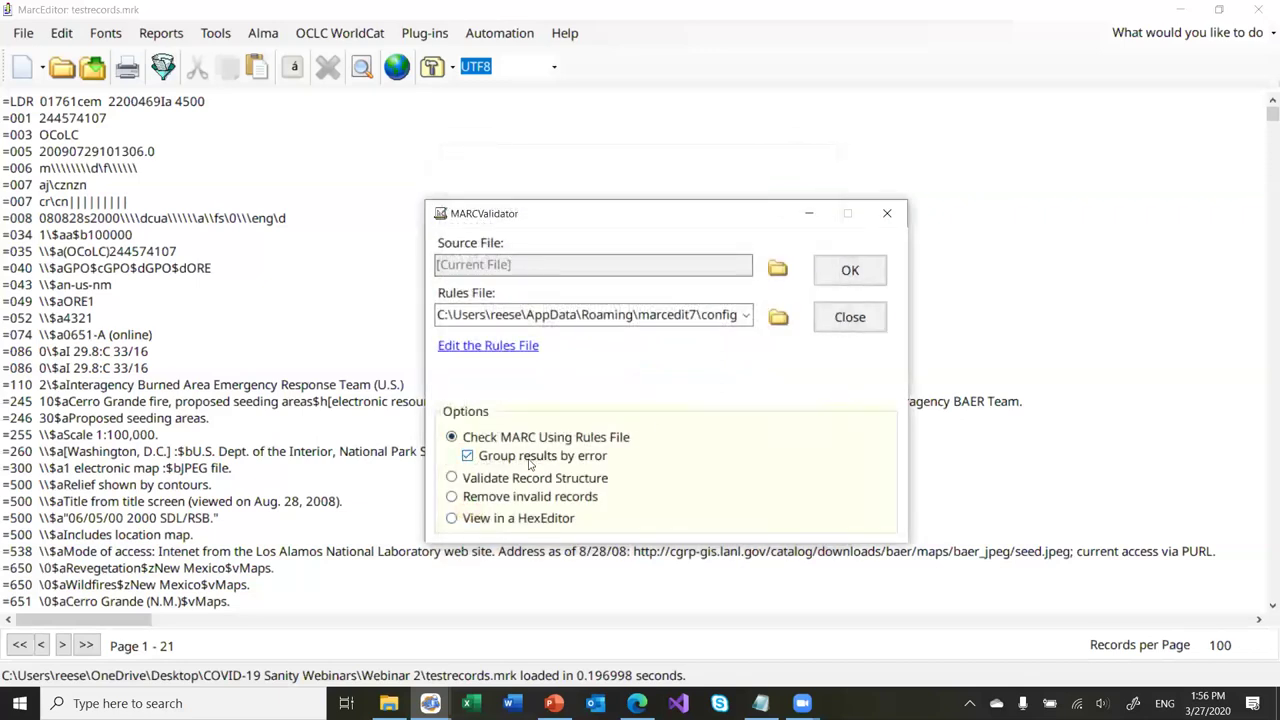
left_click(851, 281)
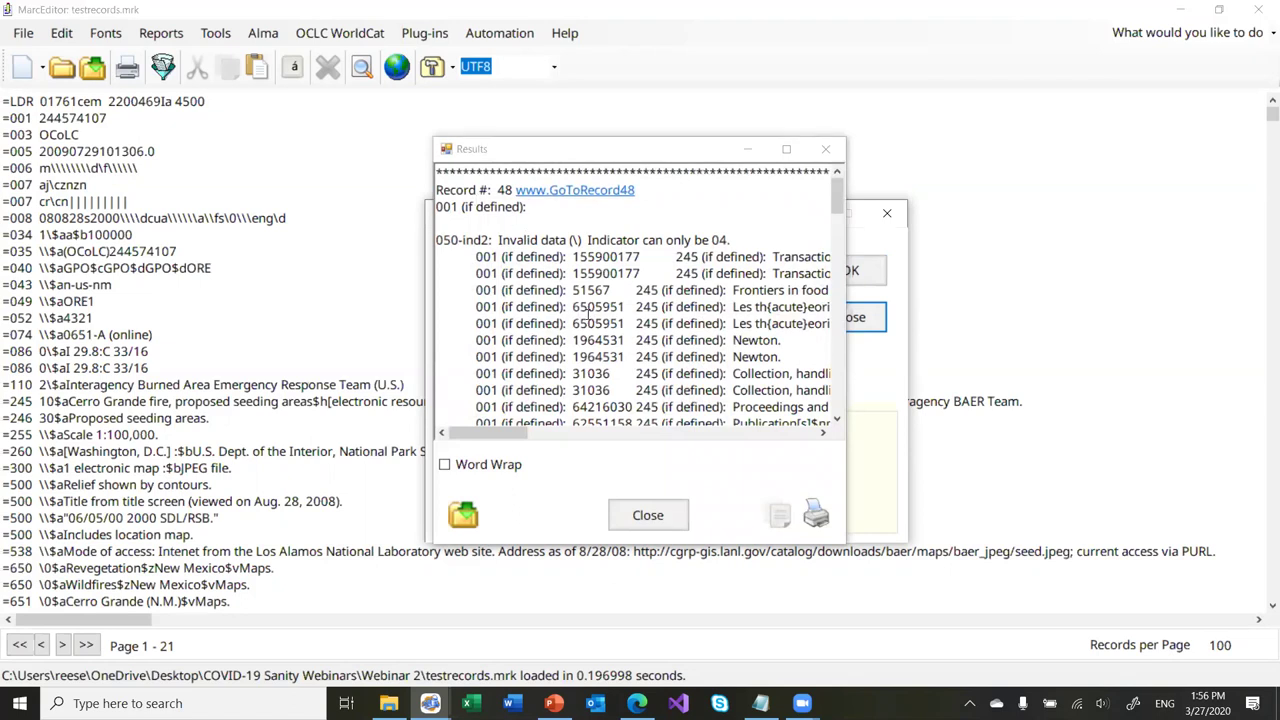
left_click(469, 246)
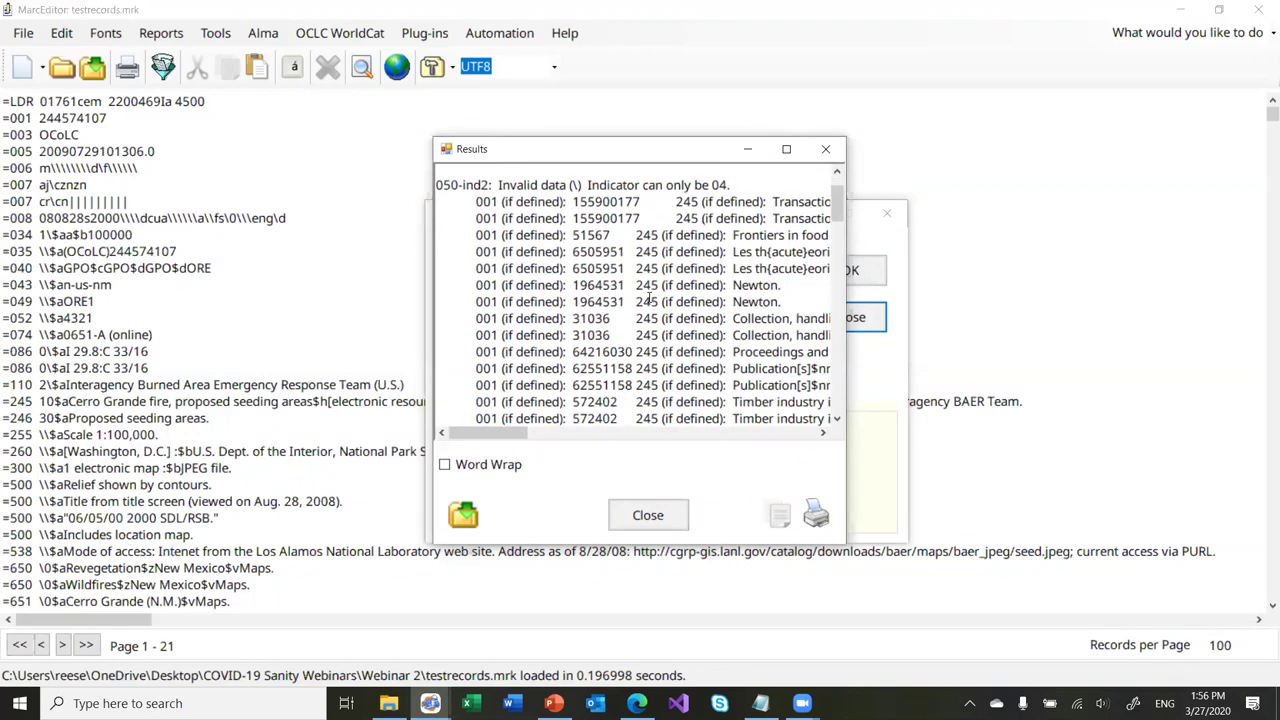
scroll(648, 300, "down", 4)
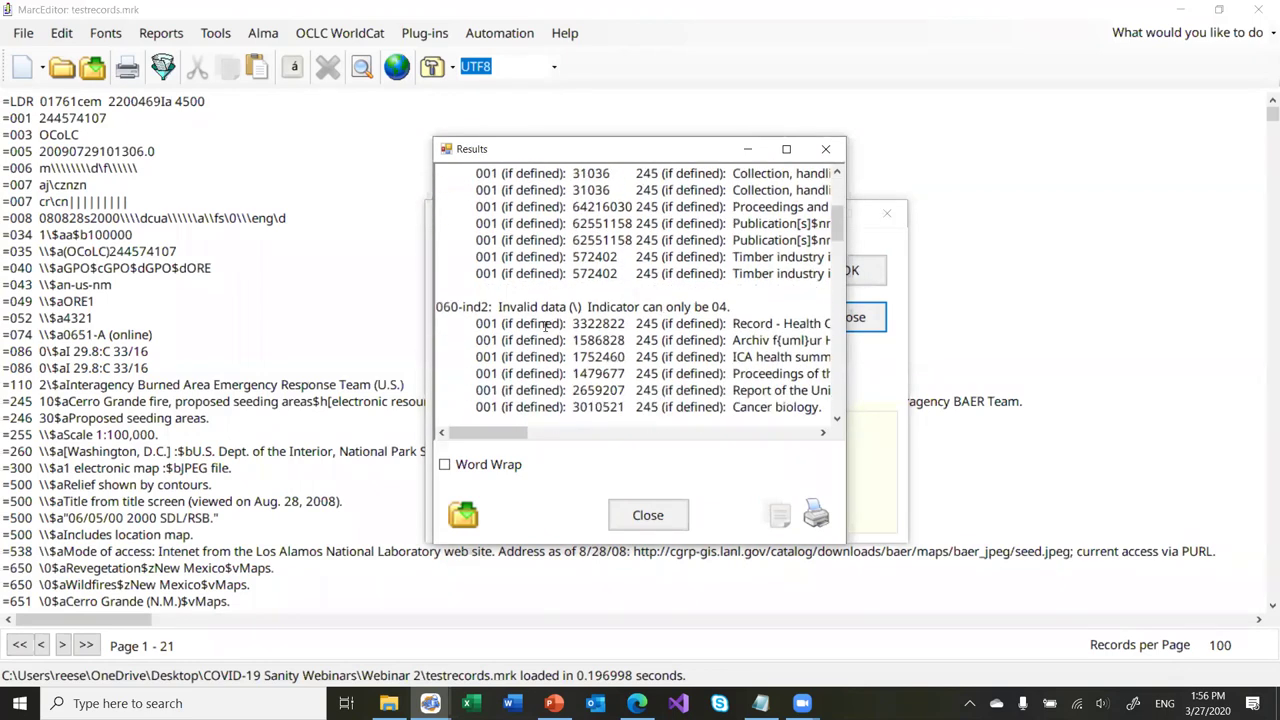
scroll(545, 324, "down", 6)
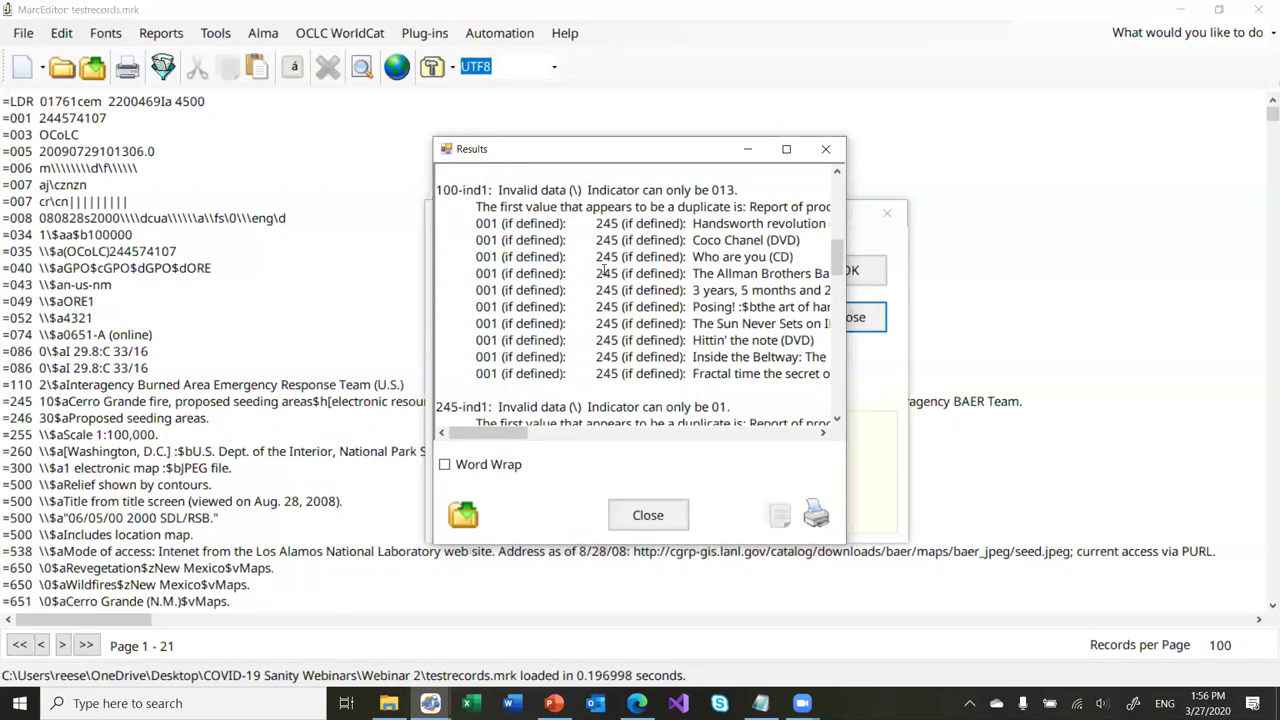
scroll(604, 270, "down", 3)
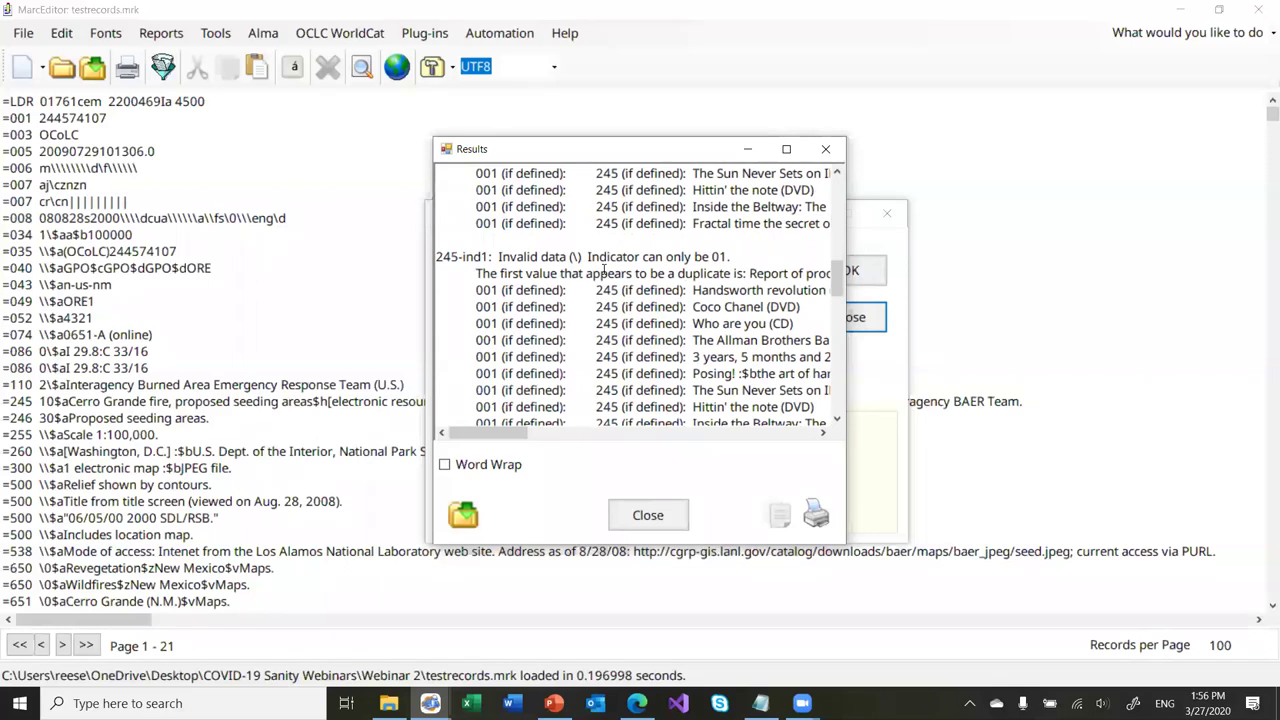
left_click(647, 514)
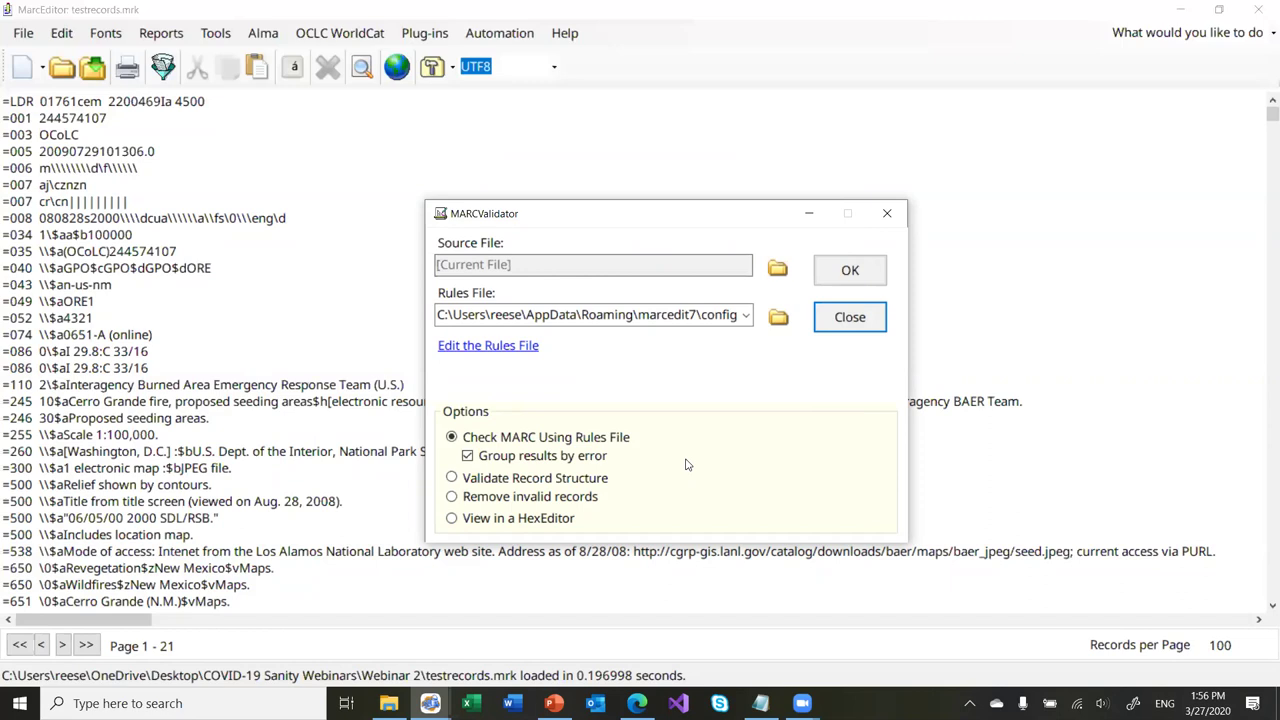
Look at MARCValidator's Validate Record Structure and Remove invalid records options, and close the validator without running either
left_click(541, 480)
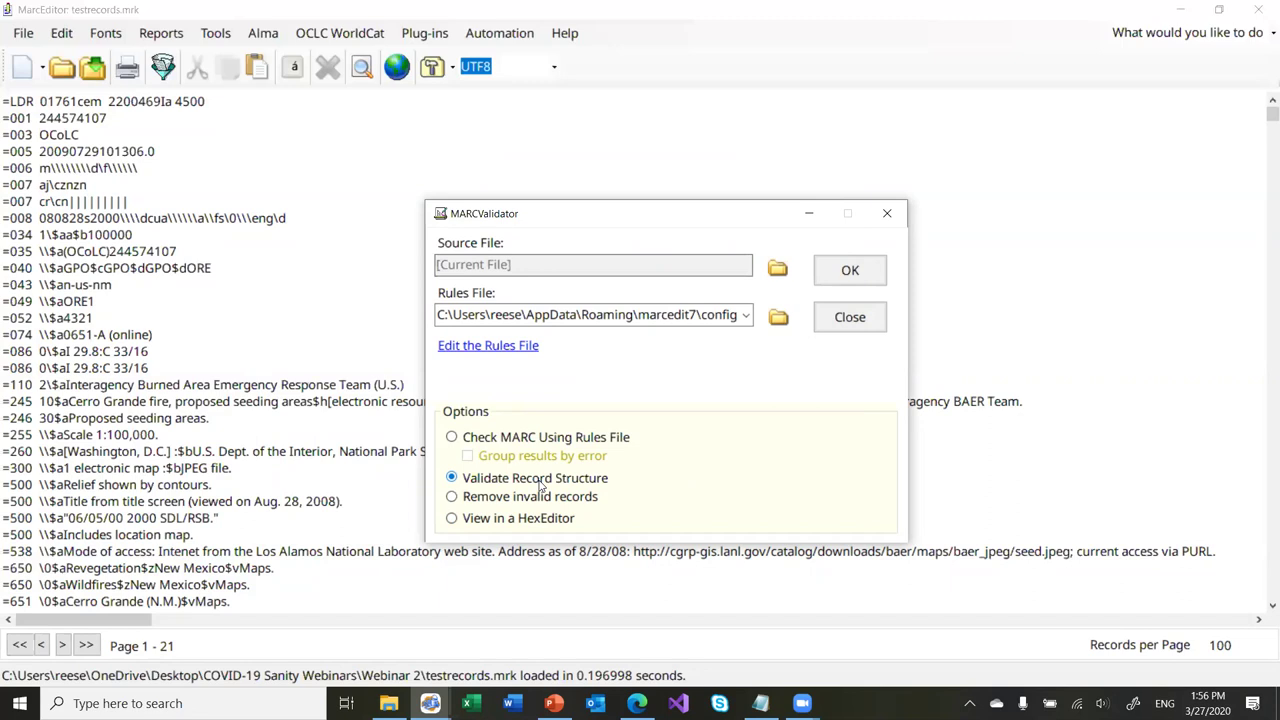
left_click(538, 500)
left_click(537, 481)
left_click(849, 317)
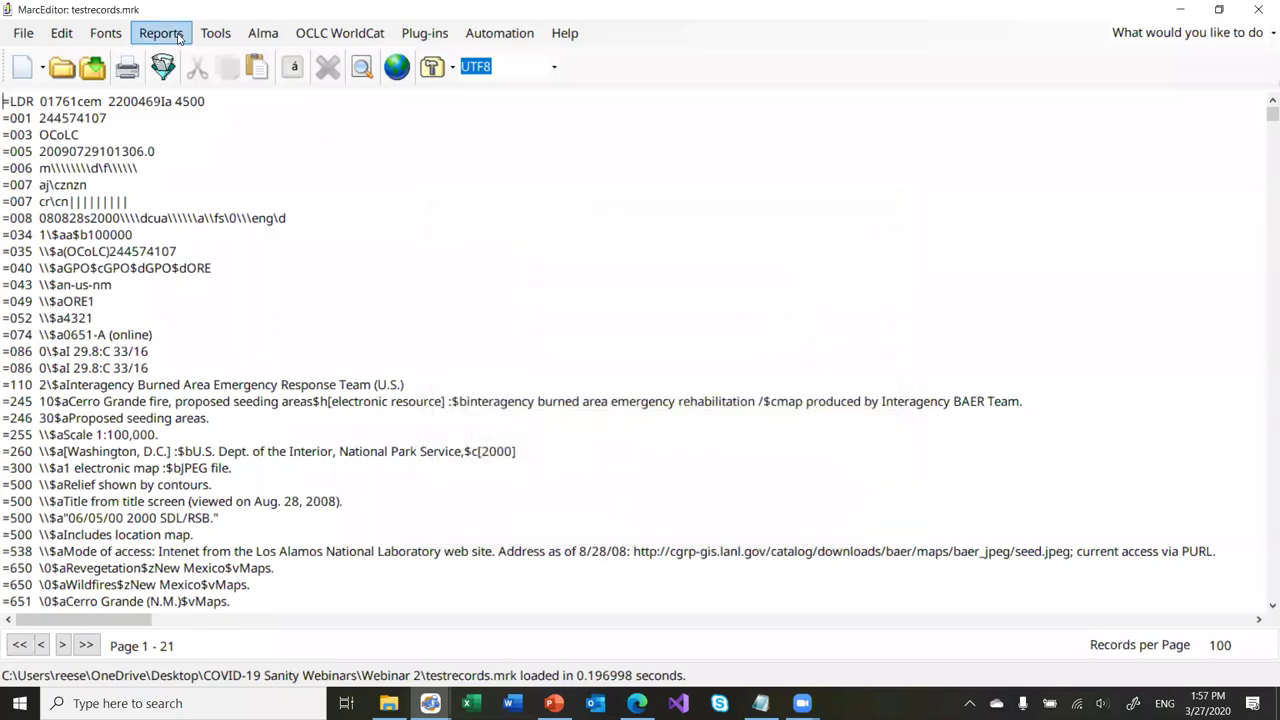
left_click(179, 37)
mouse_move(238, 211)
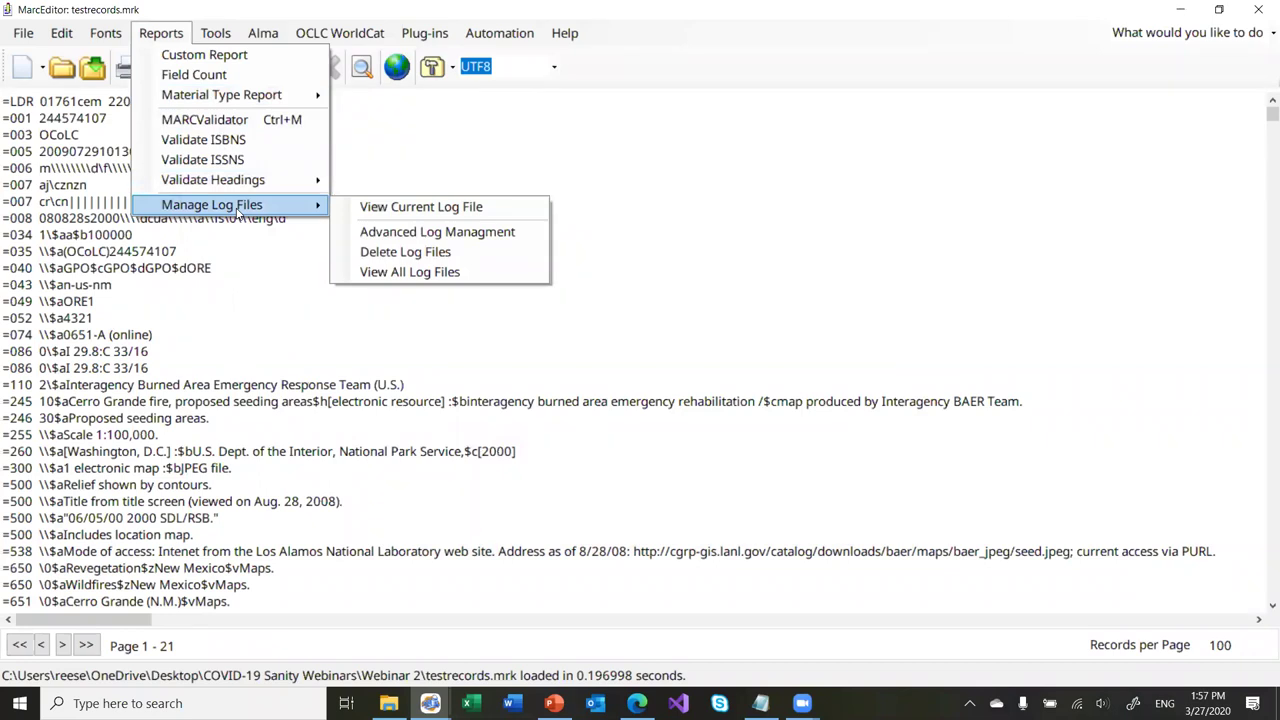
left_click(233, 303)
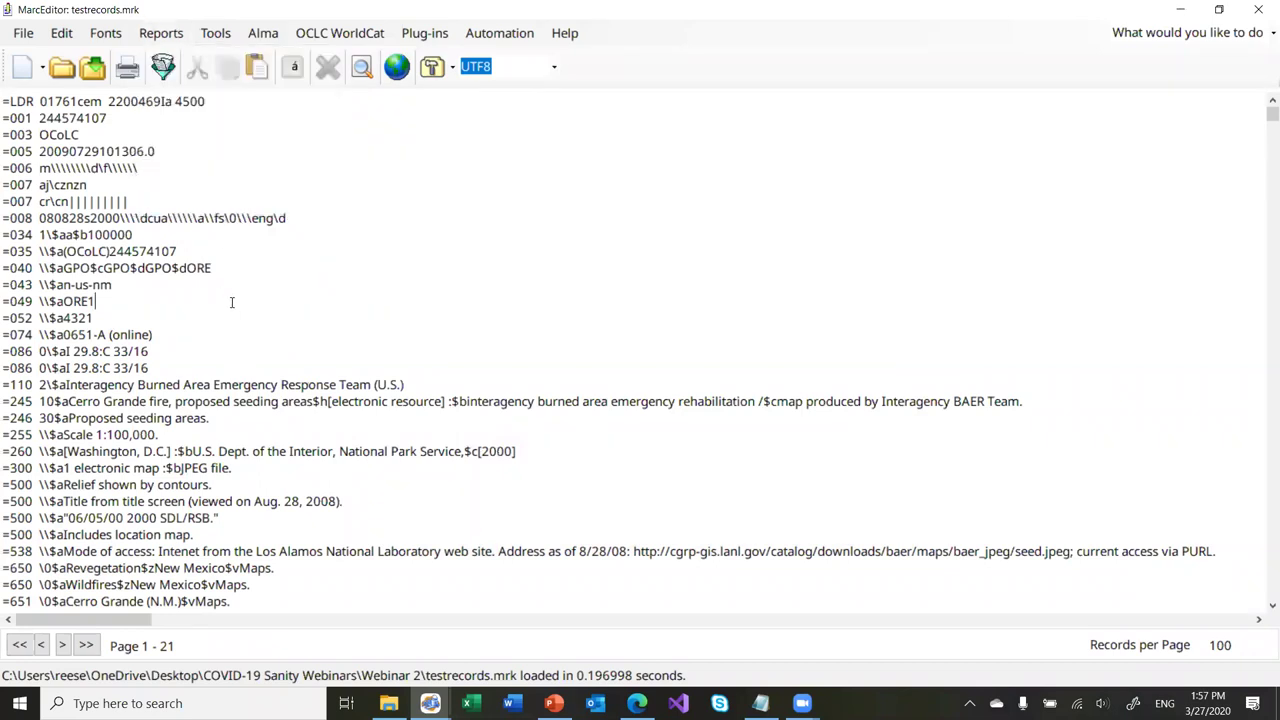
Add a 999 field with the data \\$aTest to the records using the Add/Delete Field Utility, and close the utility
left_click(222, 36)
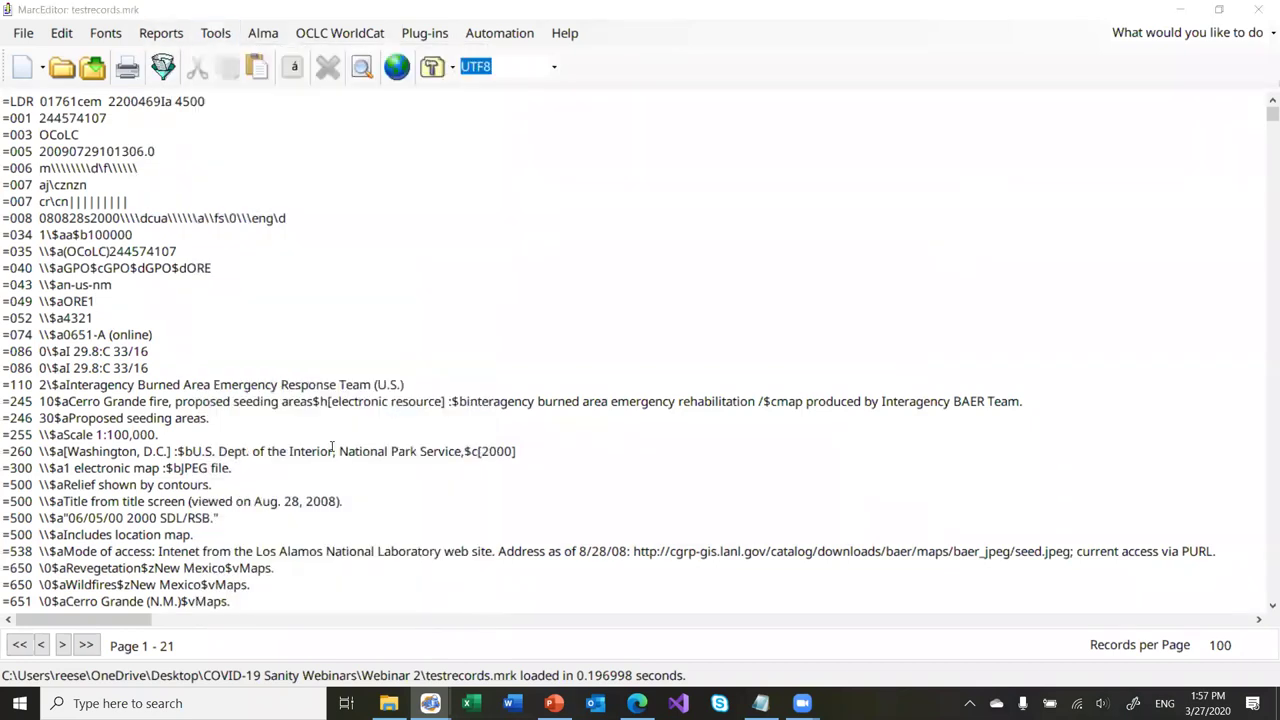
left_click(320, 453)
left_click(605, 253)
type("999")
key("Tab")
type("\\")
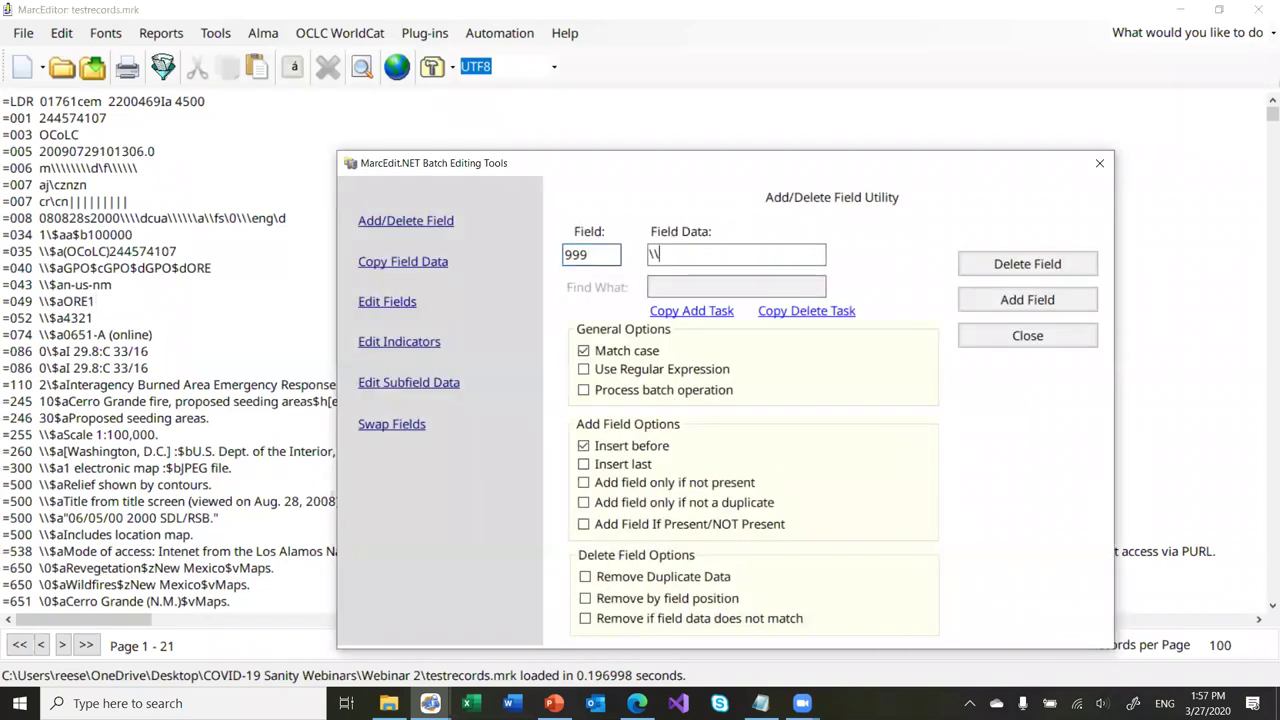
type("$aTest")
left_click(1045, 302)
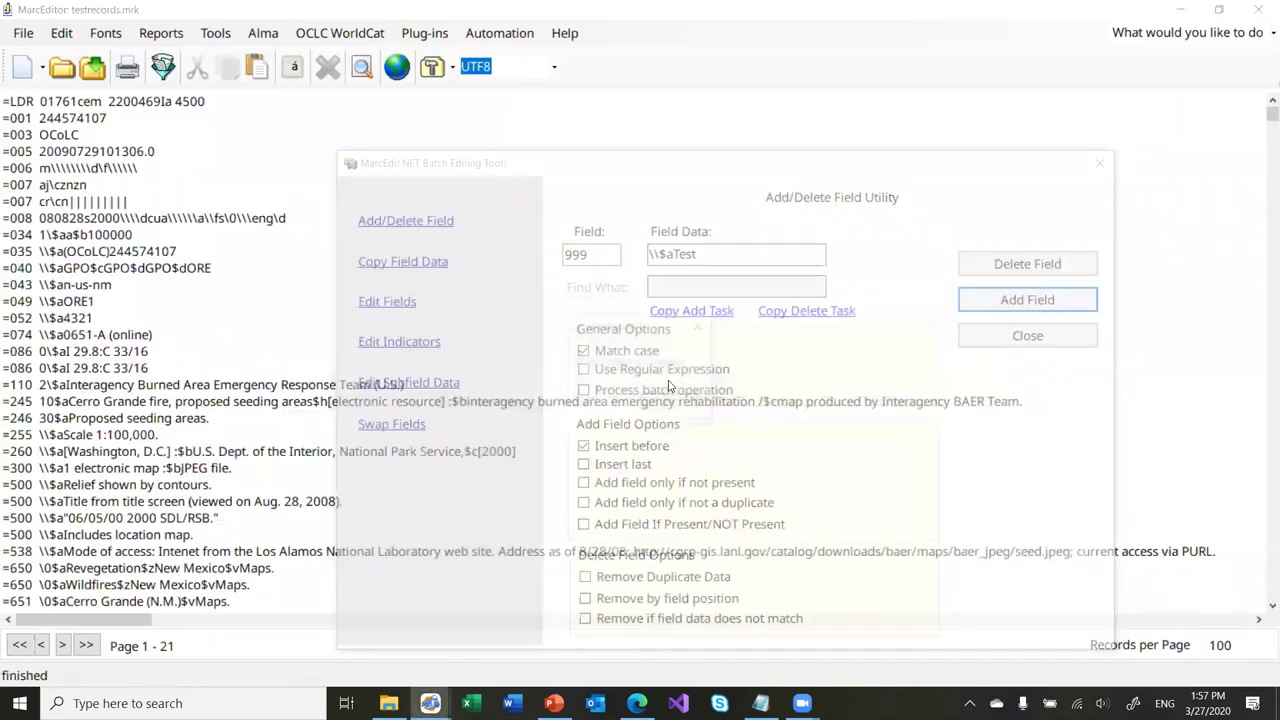
left_click(669, 403)
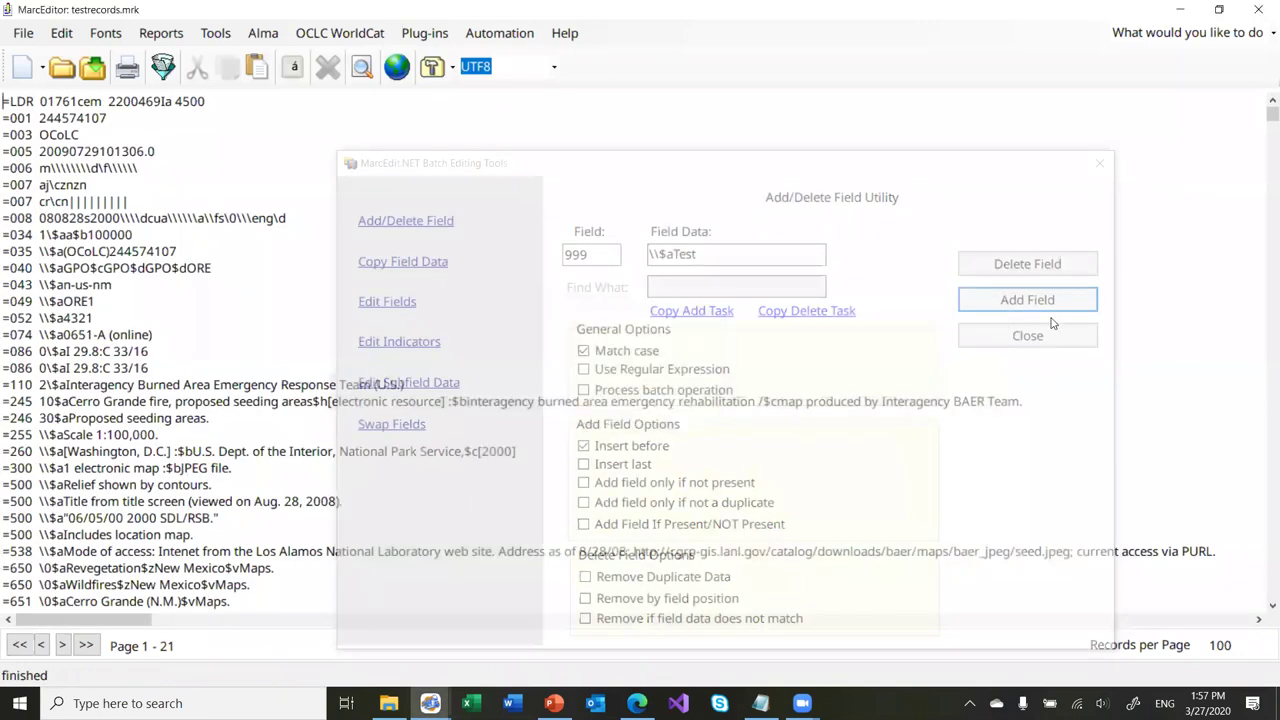
left_click(1047, 335)
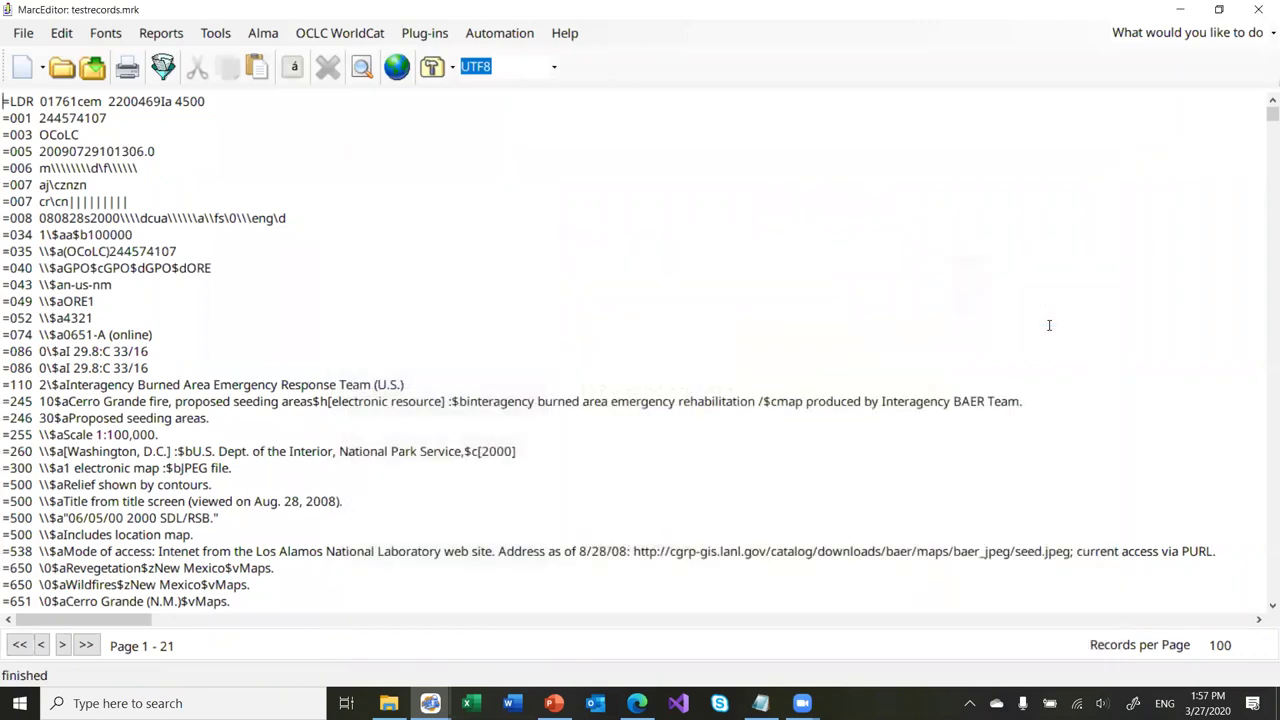
View the current log file to examine the added 999 fields recorded for each record, and close it
left_click(160, 33)
mouse_move(257, 209)
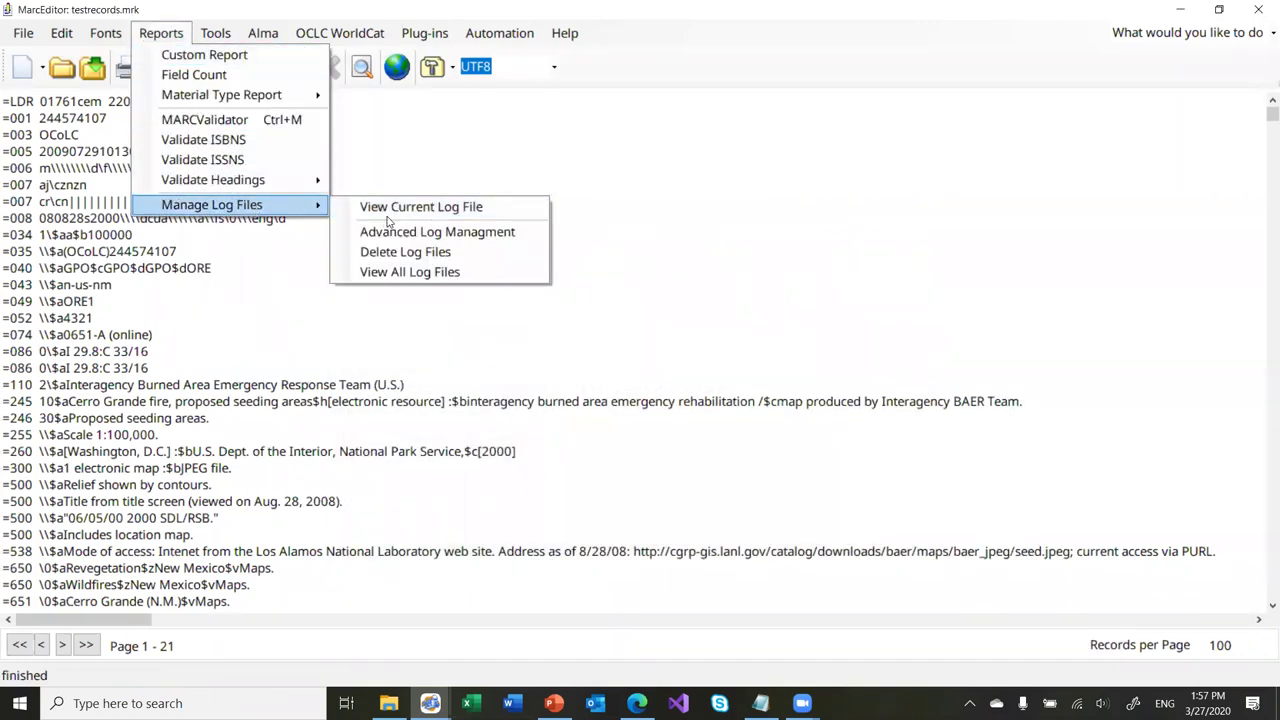
left_click(419, 208)
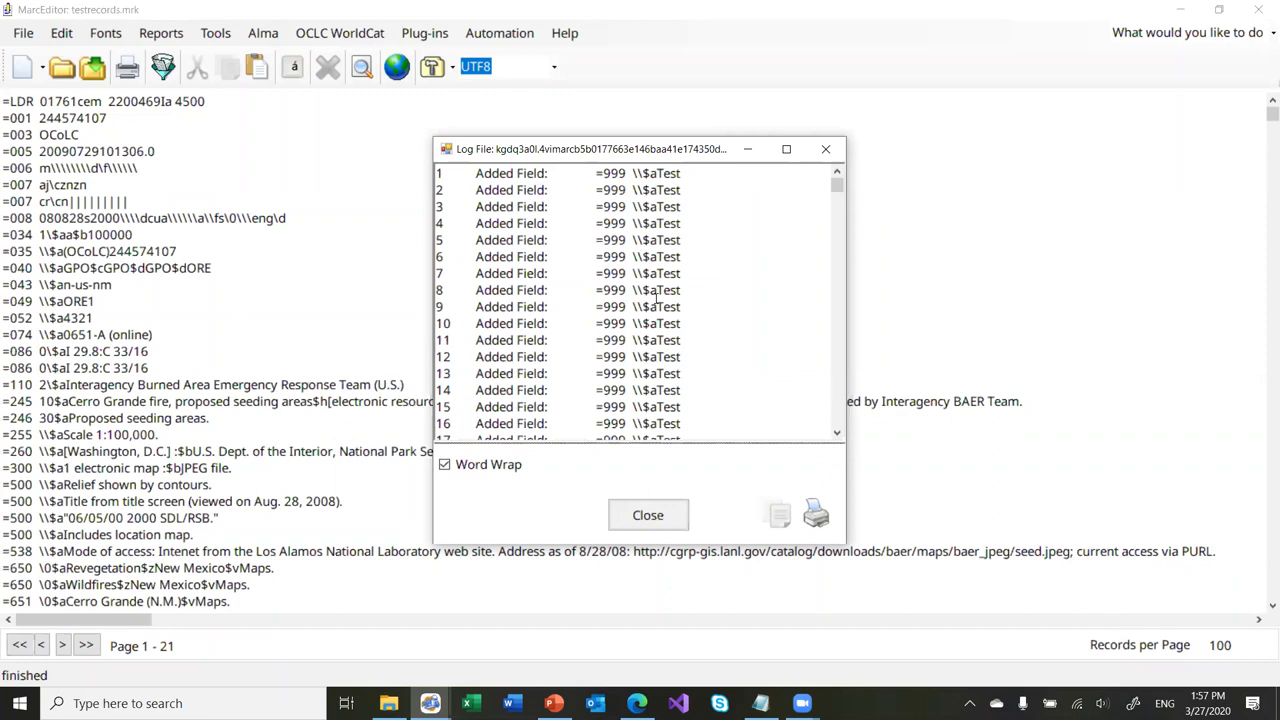
left_click(648, 516)
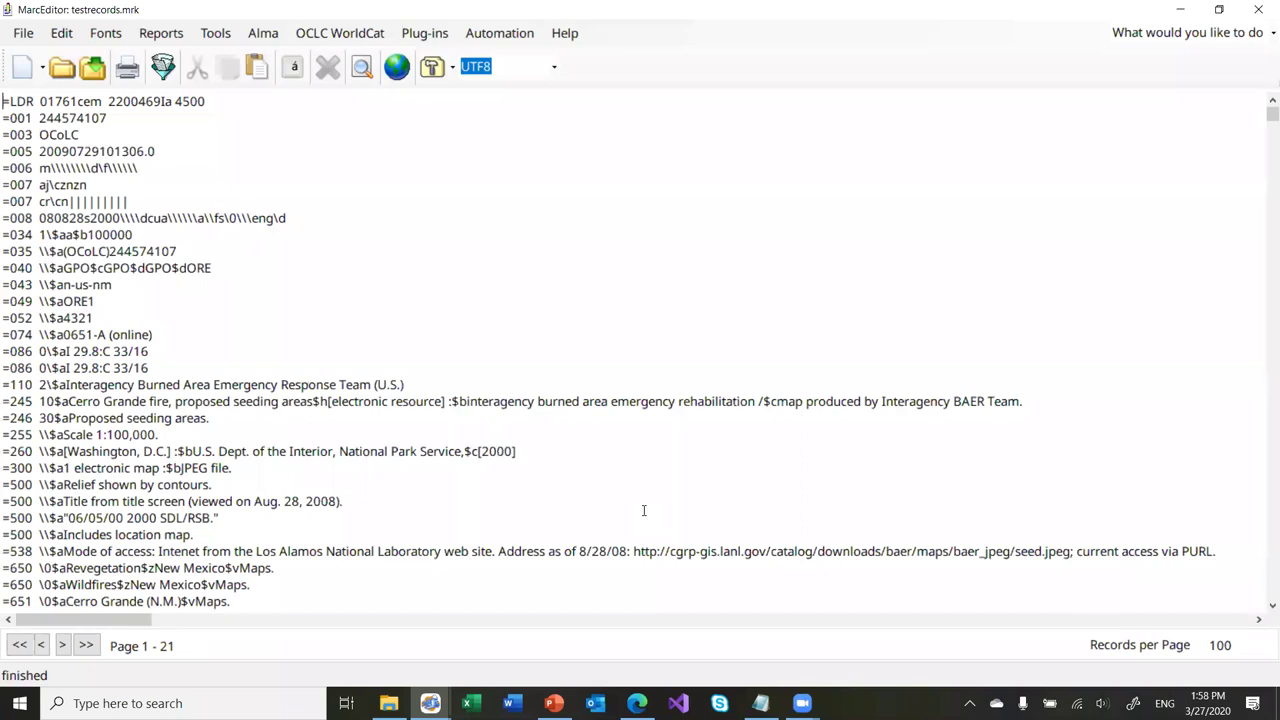
Try to open Advanced Log Management for the log files
left_click(176, 40)
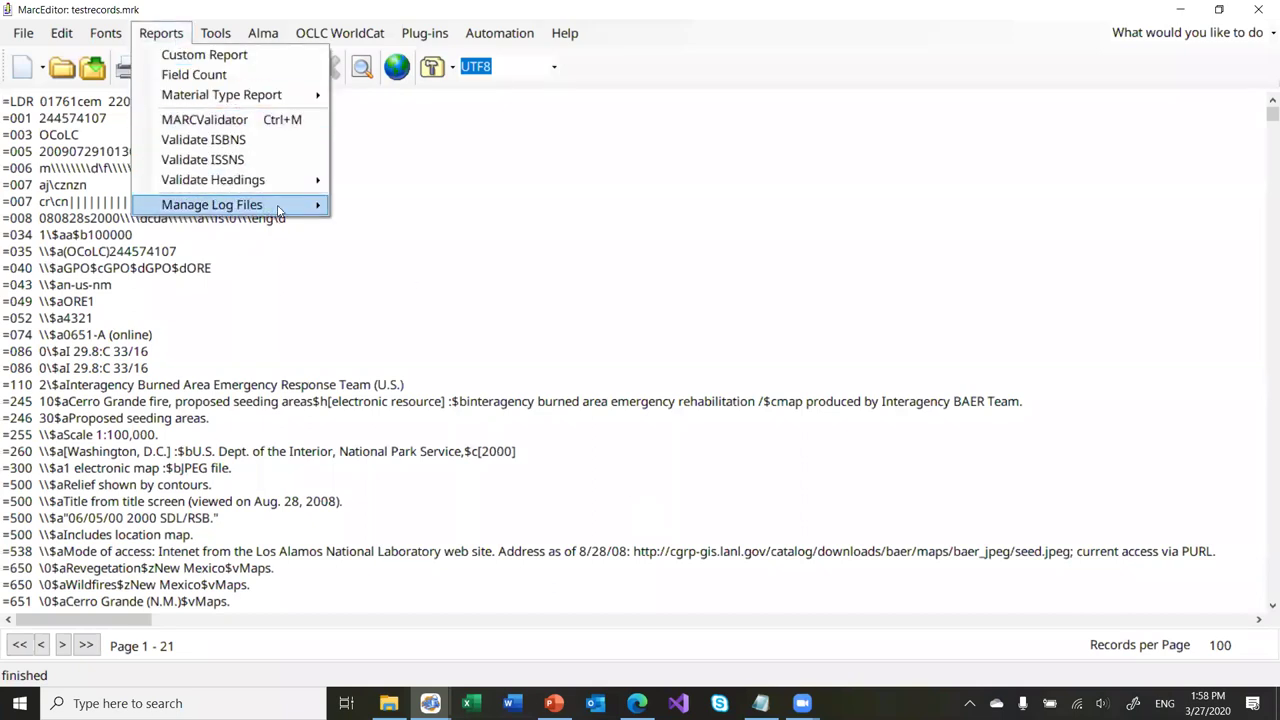
mouse_move(285, 205)
left_click(412, 234)
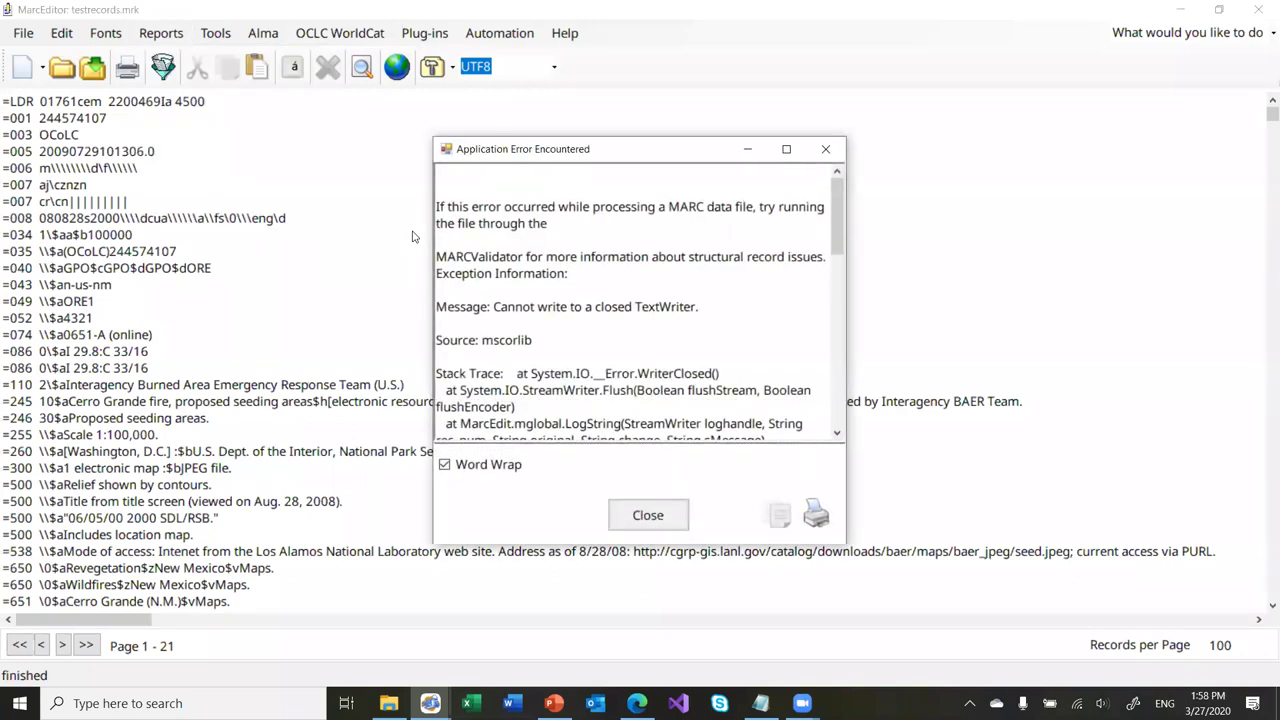
left_click(647, 515)
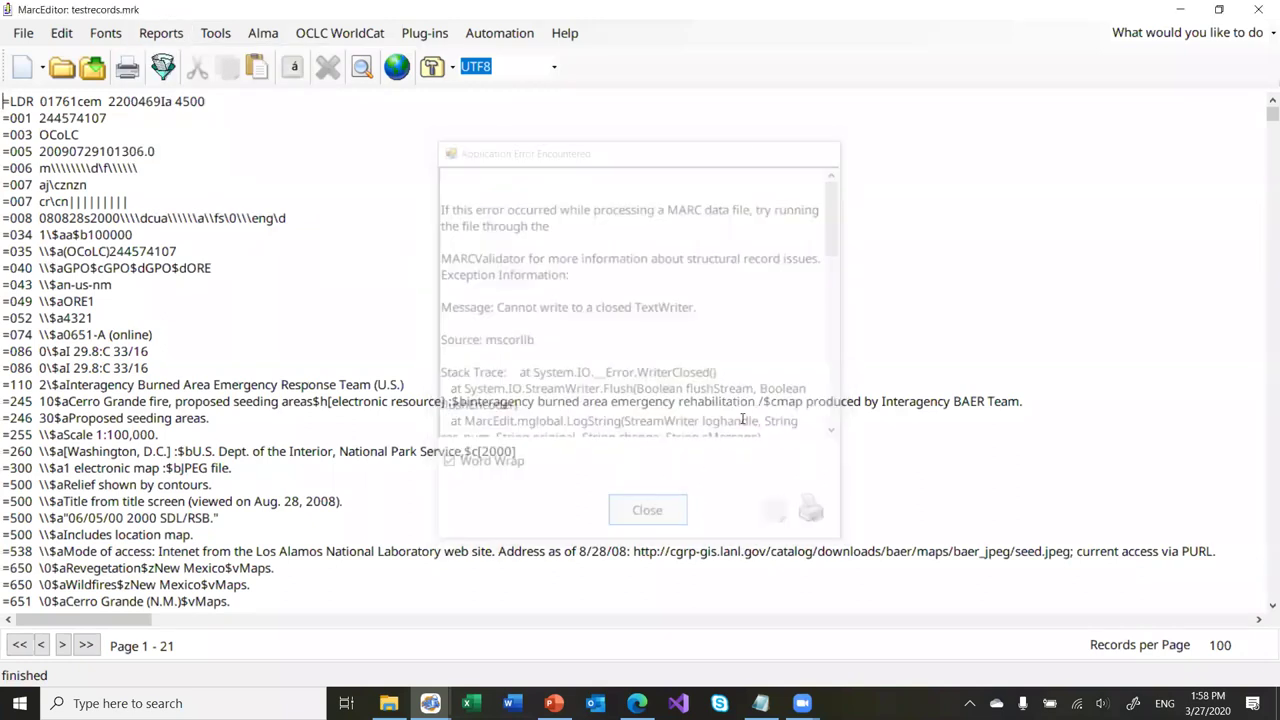
Close testrecords.mrk without saving the changes and reopen it from the recent files
left_click(1260, 8)
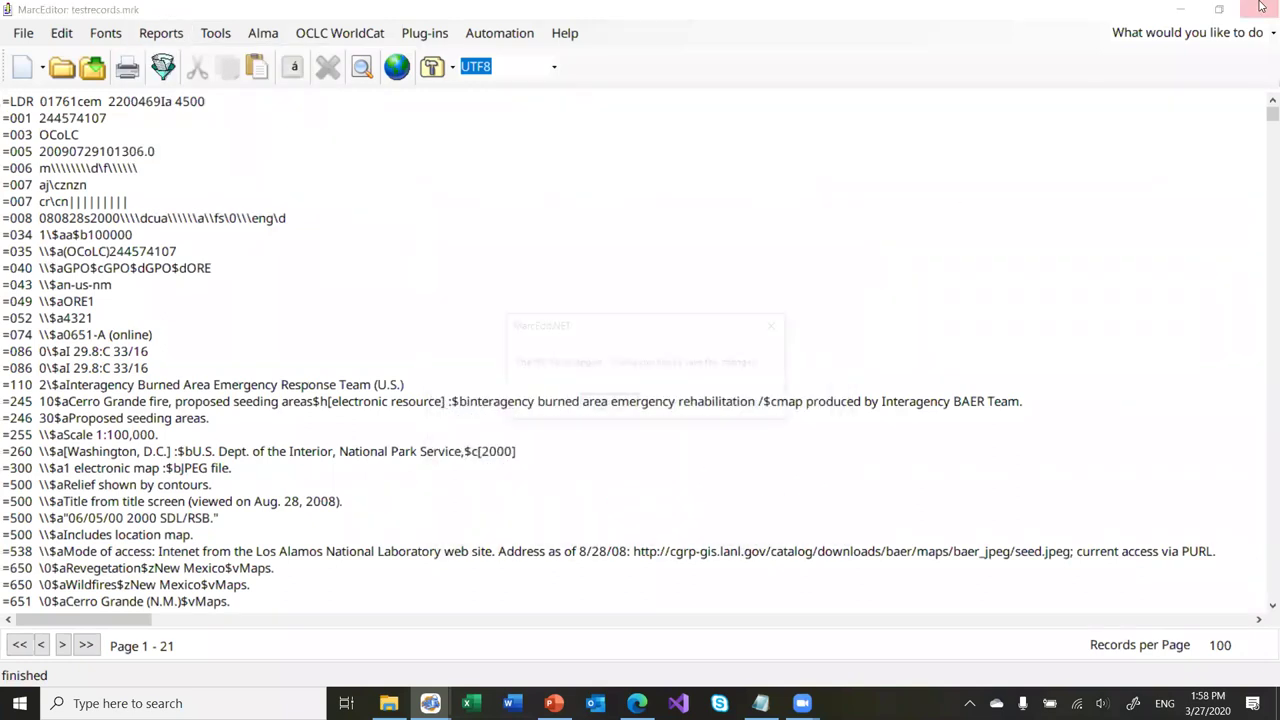
left_click(686, 407)
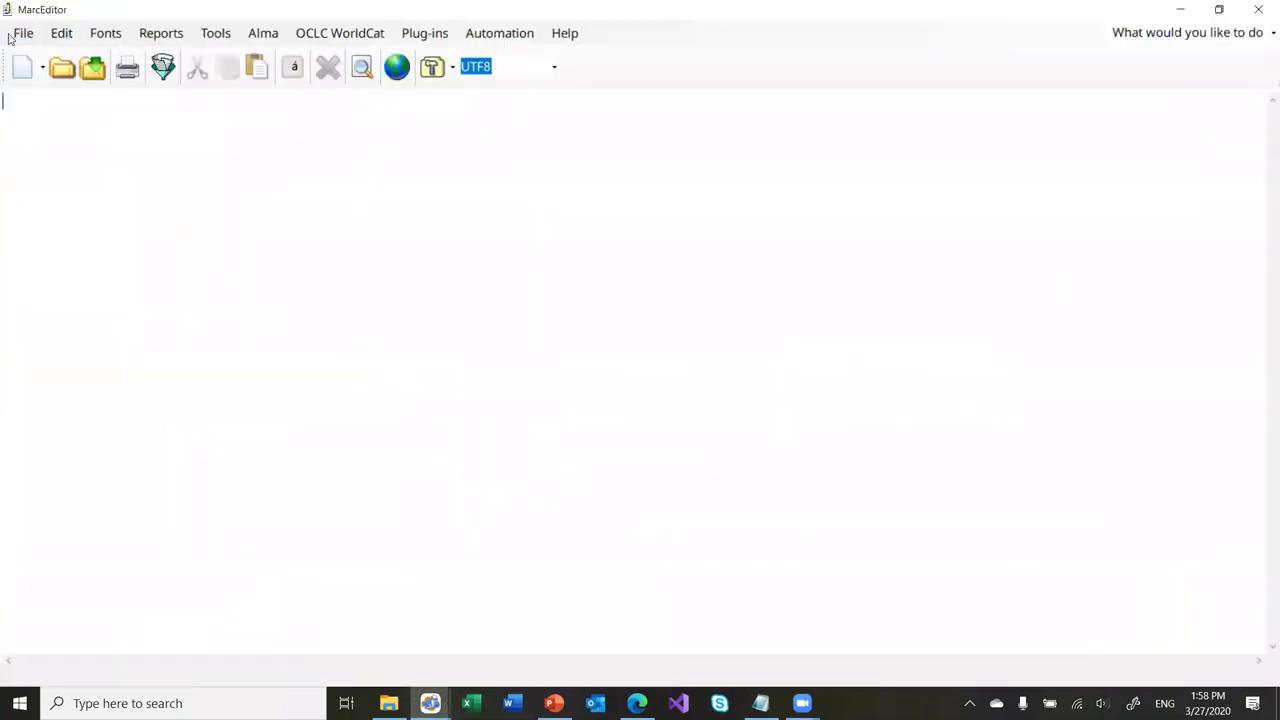
left_click(22, 34)
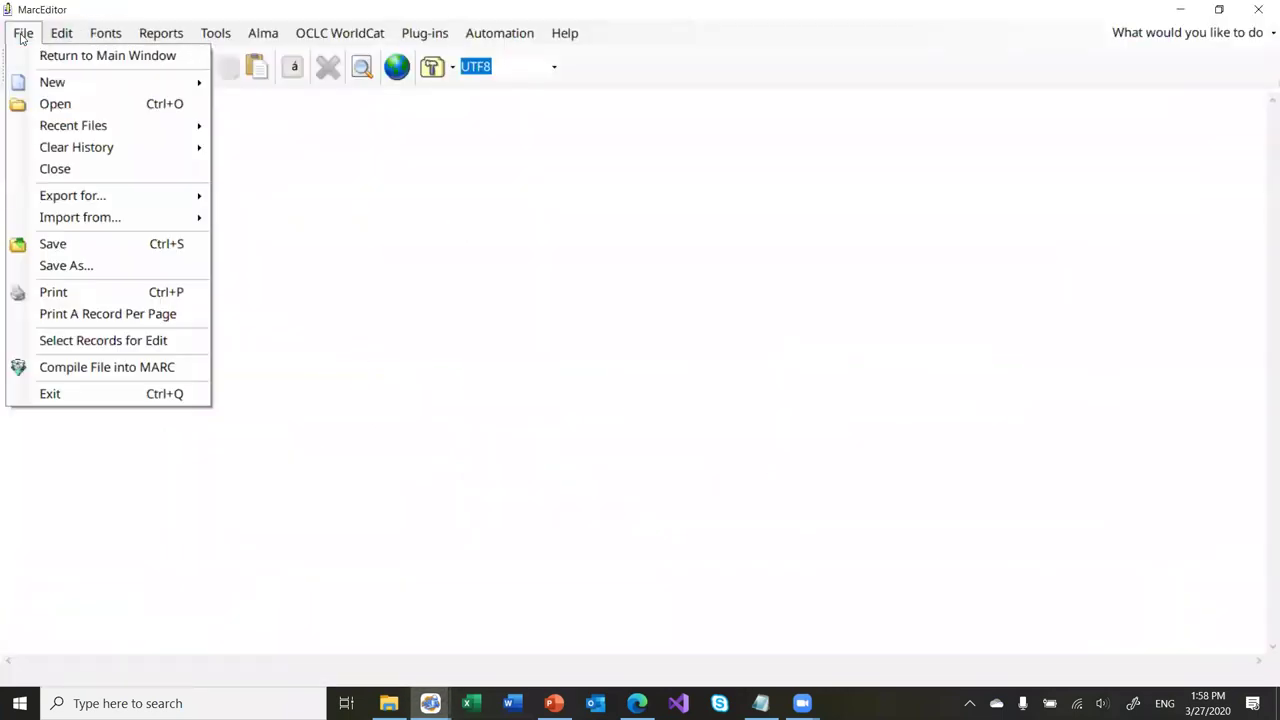
mouse_move(100, 125)
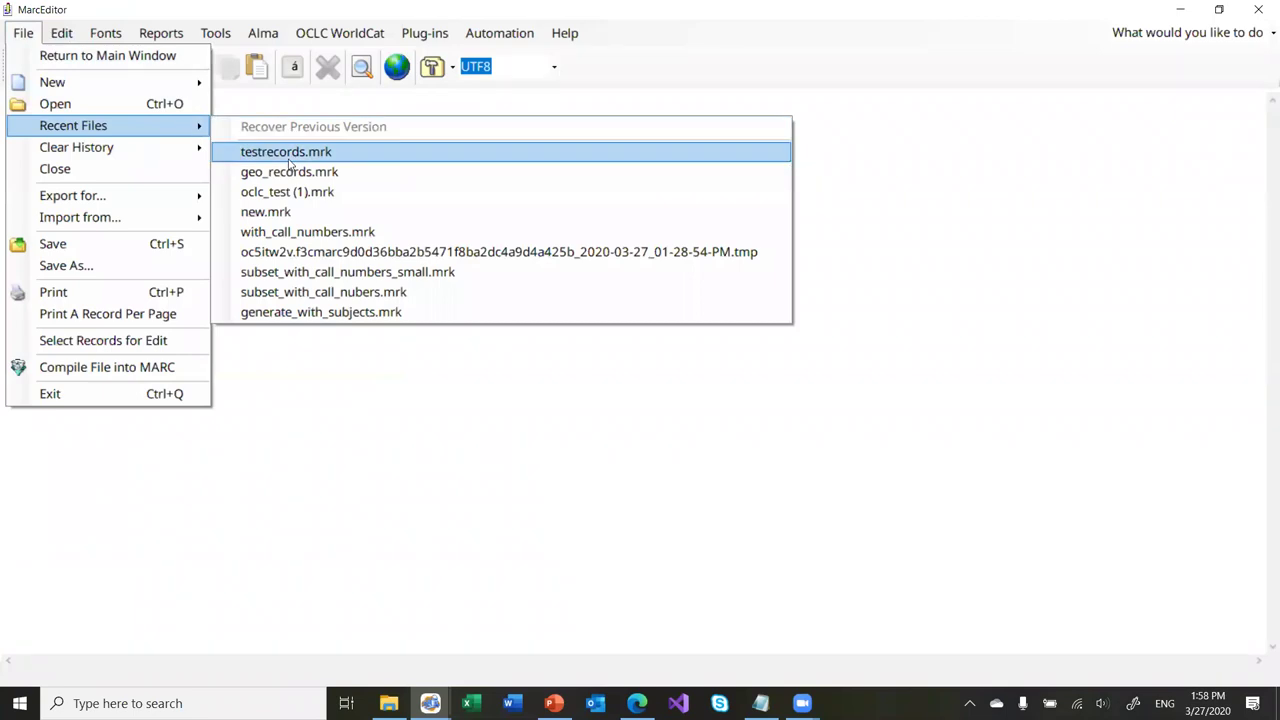
left_click(290, 152)
Open Advanced Log Management to examine the log file options, including Extract Changed Records, and close it without processing
left_click(161, 33)
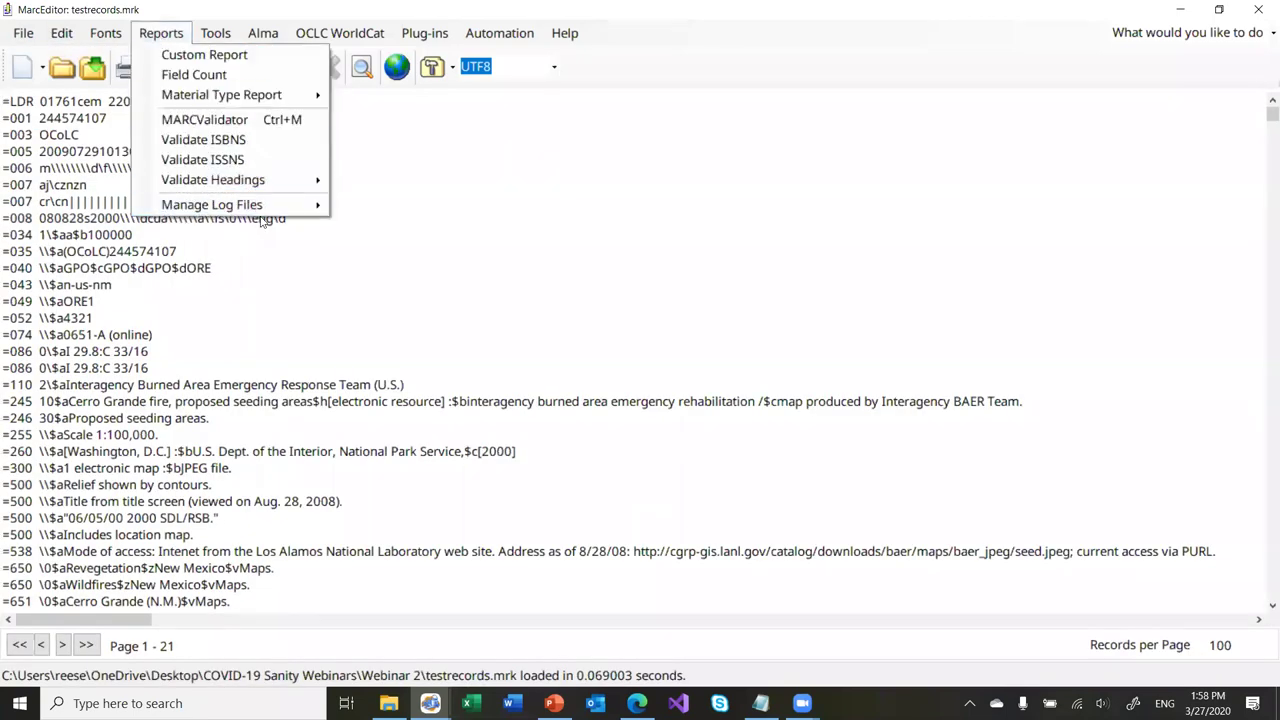
mouse_move(290, 204)
left_click(418, 239)
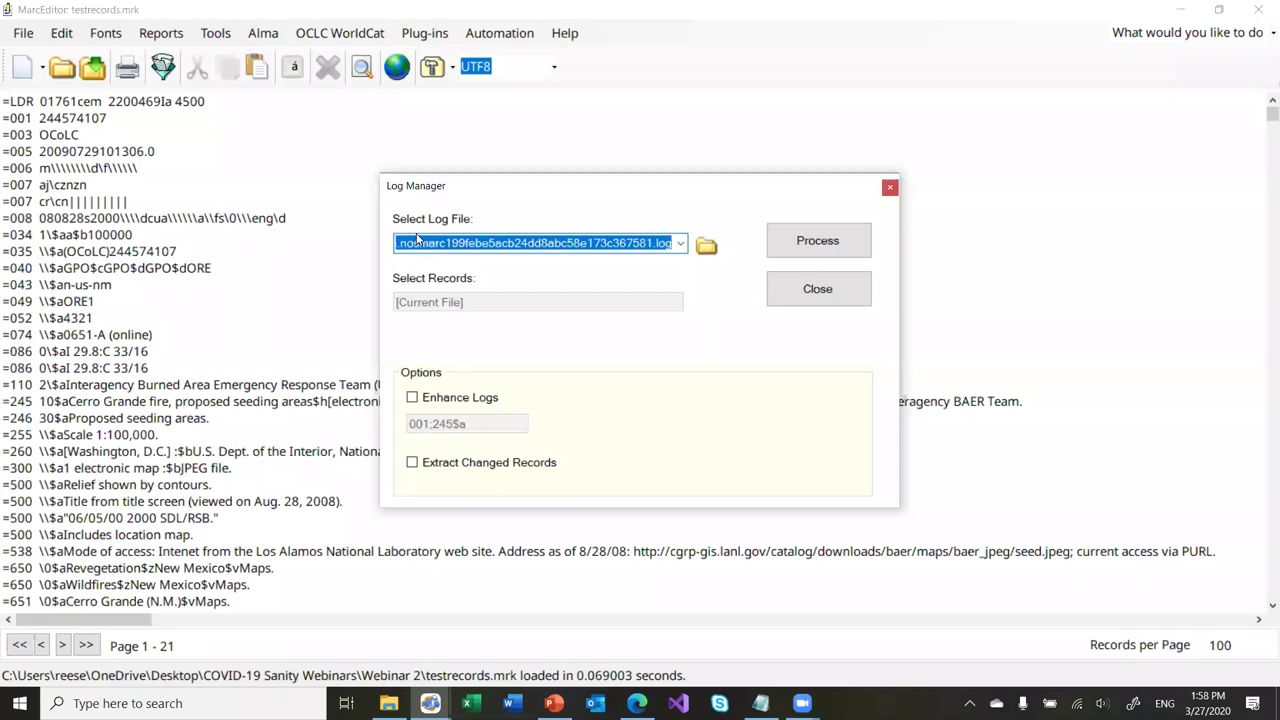
left_click(449, 468)
left_click(449, 466)
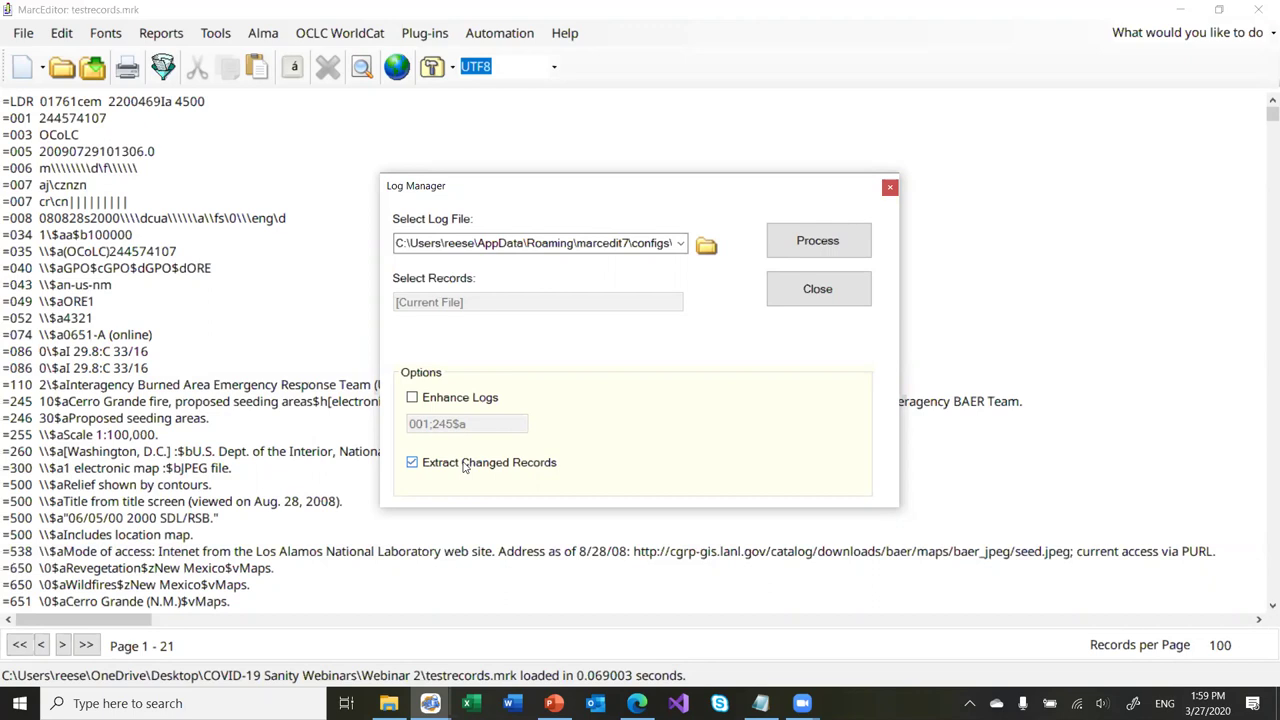
left_click(818, 289)
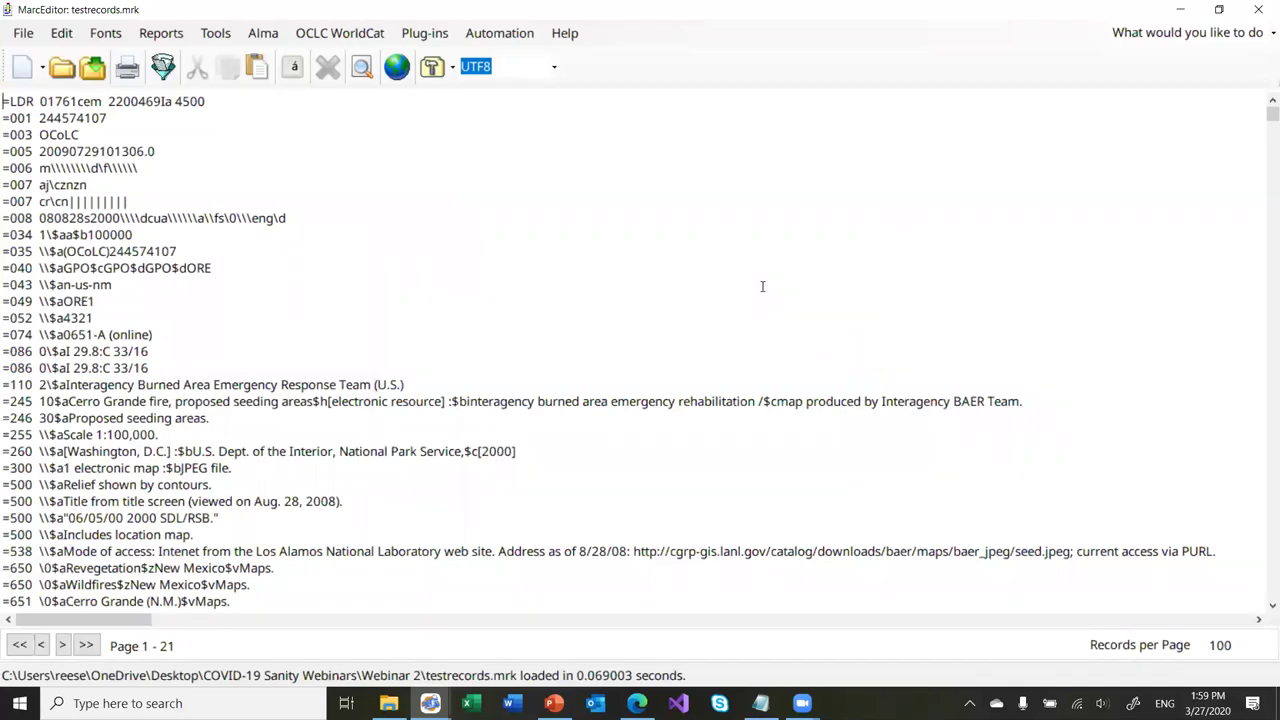
left_click(571, 35)
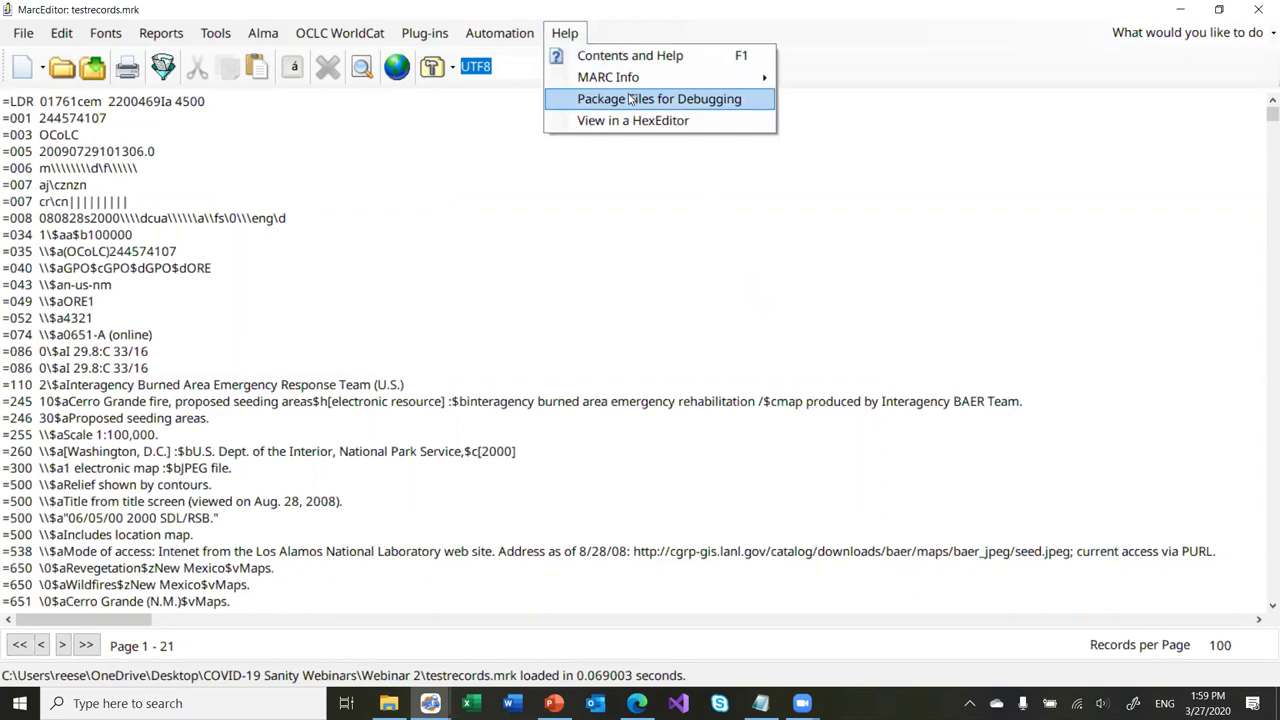
left_click(628, 193)
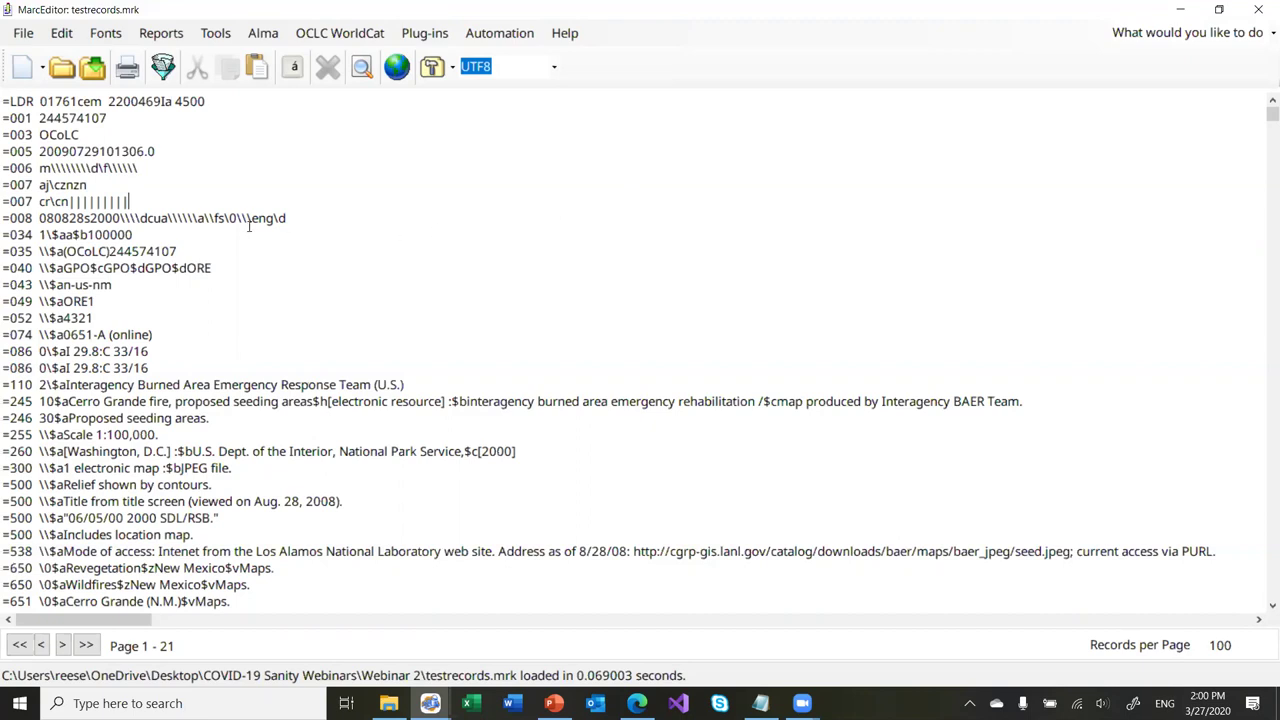
left_click(23, 36)
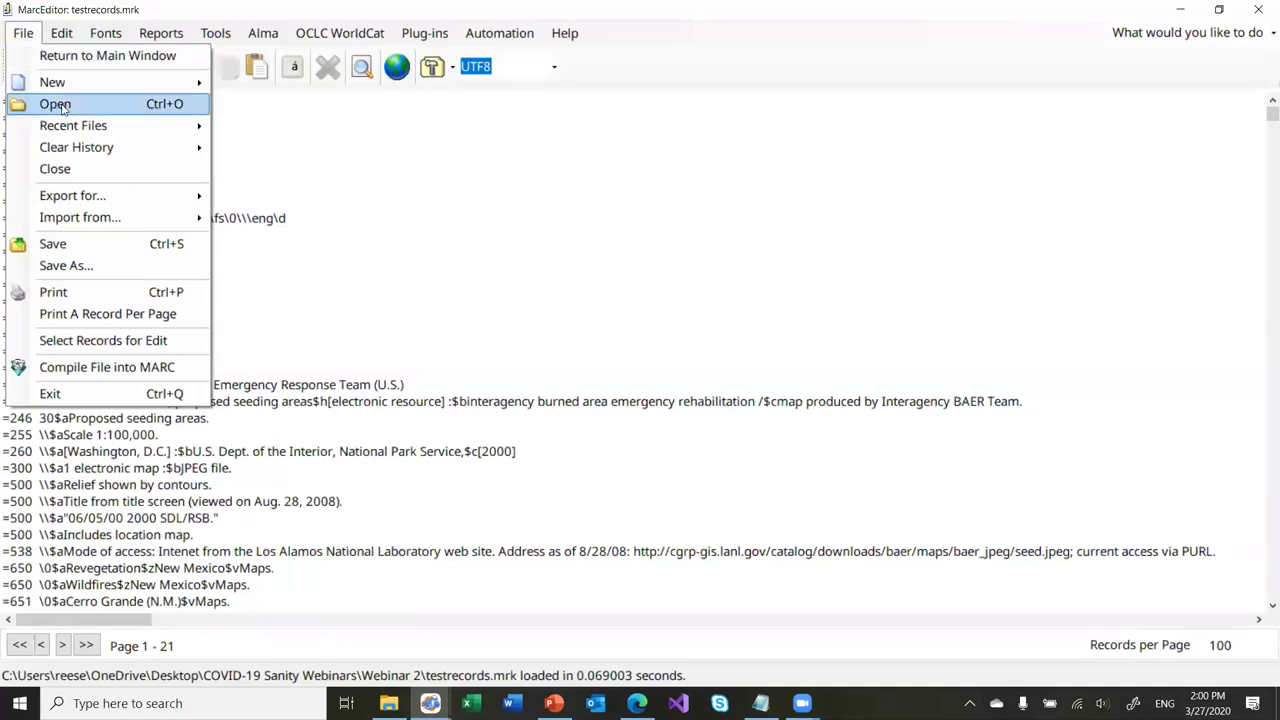
mouse_move(72, 128)
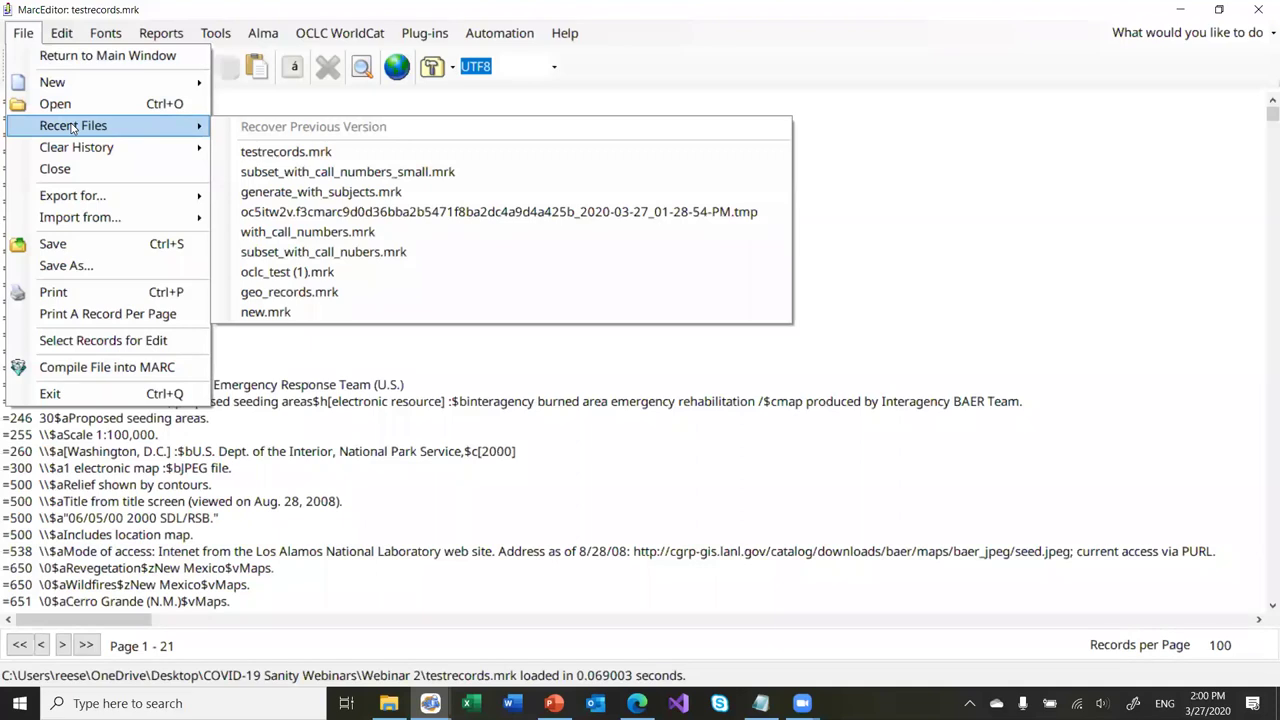
left_click(340, 352)
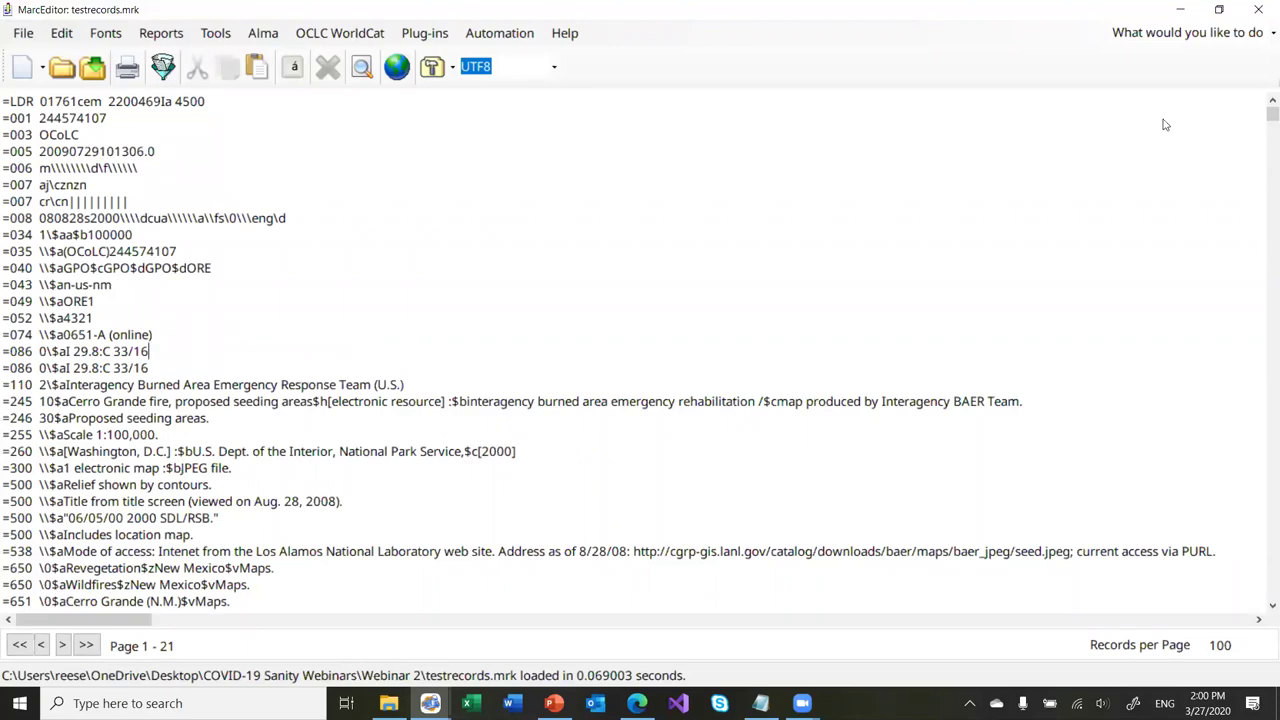
Close and restart the MarcEditor, and open geo_records.mrk from the recent files
left_click(1248, 8)
left_click(509, 449)
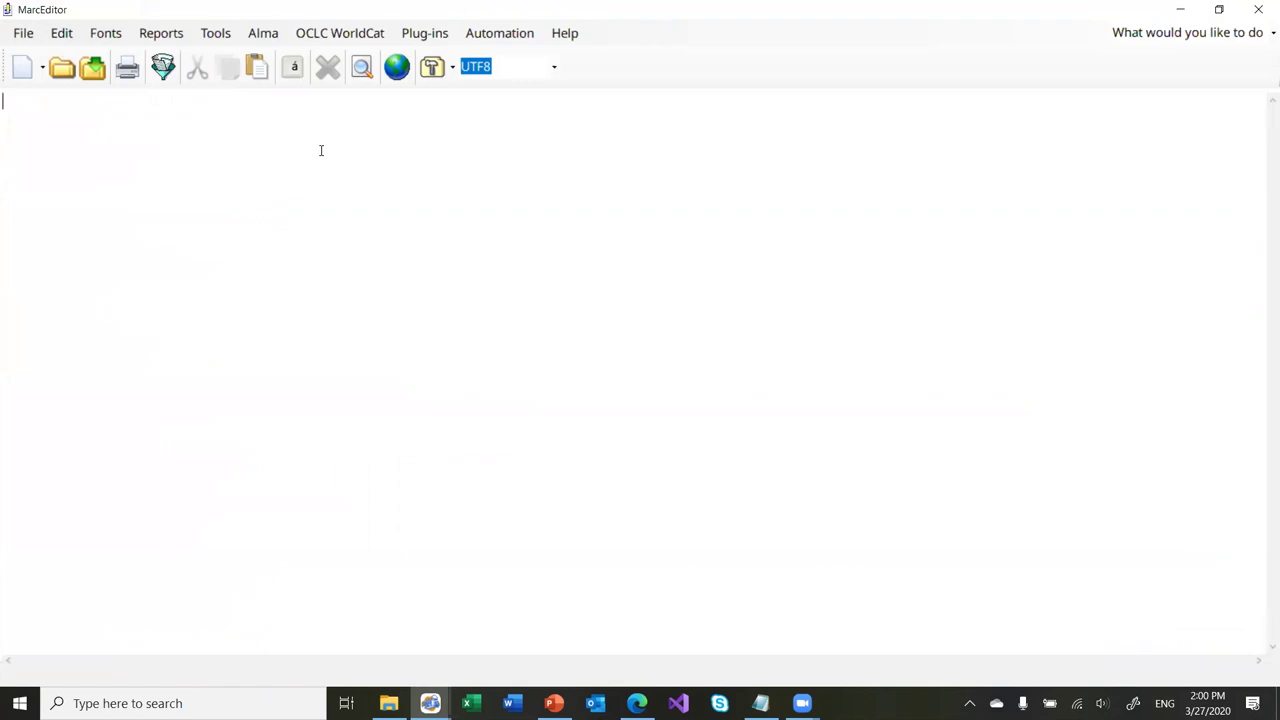
left_click(24, 32)
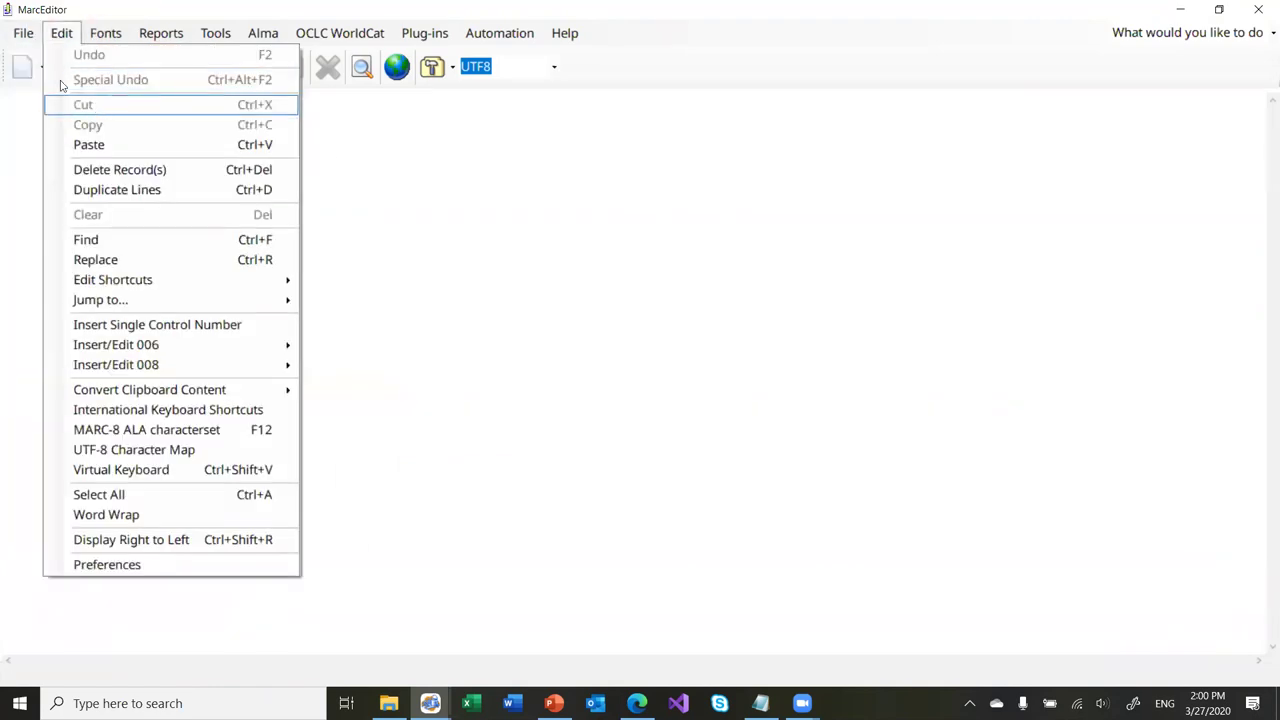
mouse_move(55, 125)
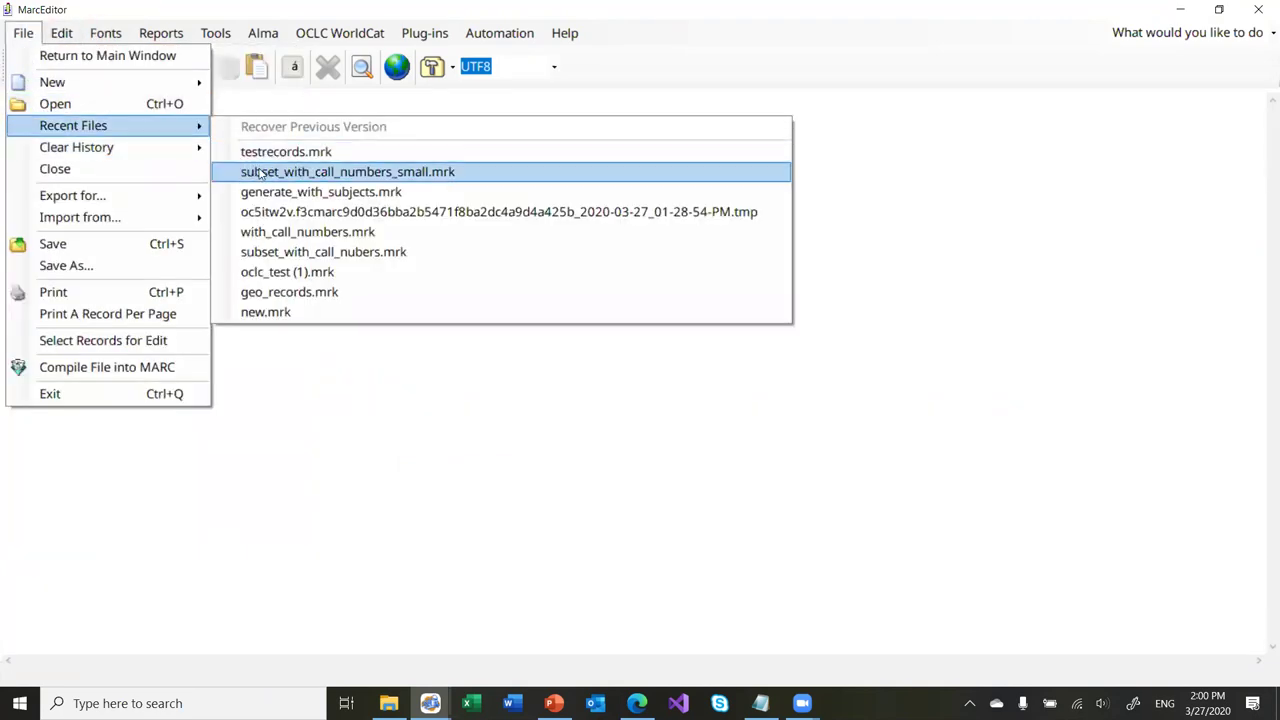
left_click(330, 293)
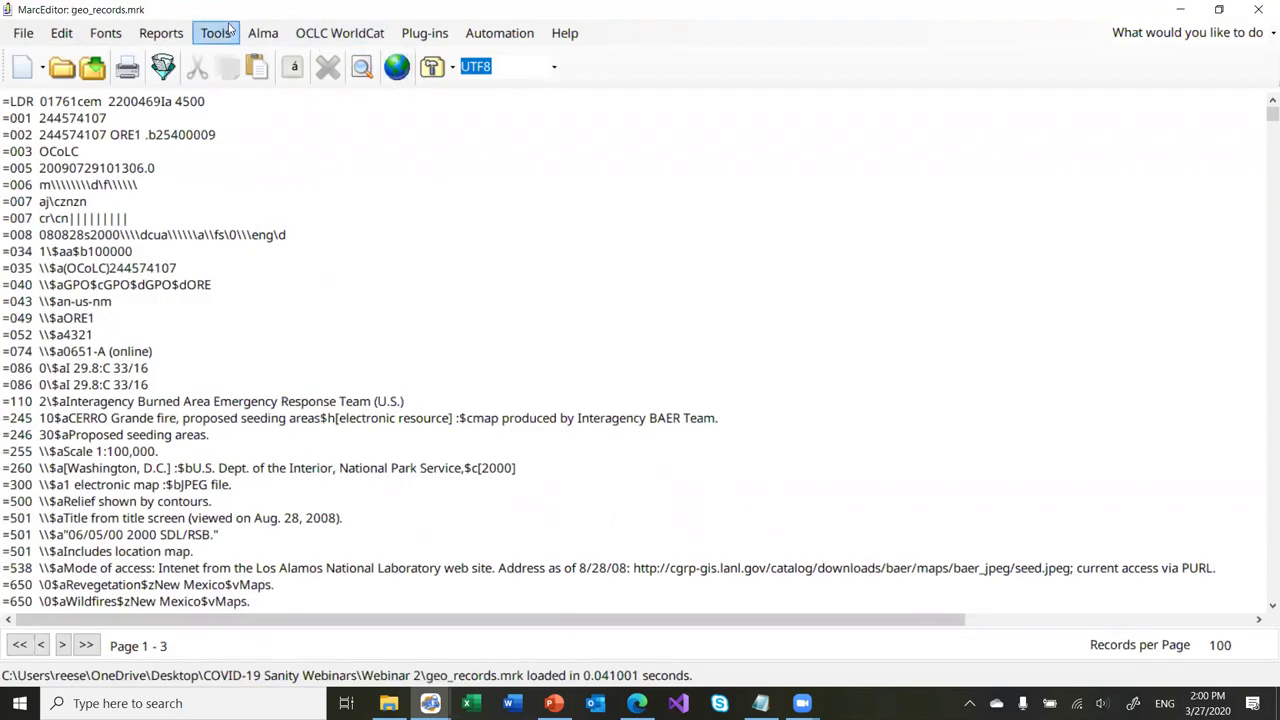
Add a 999 field with the data \\$aTest Record to all records, and save the file
left_click(228, 32)
left_click(289, 455)
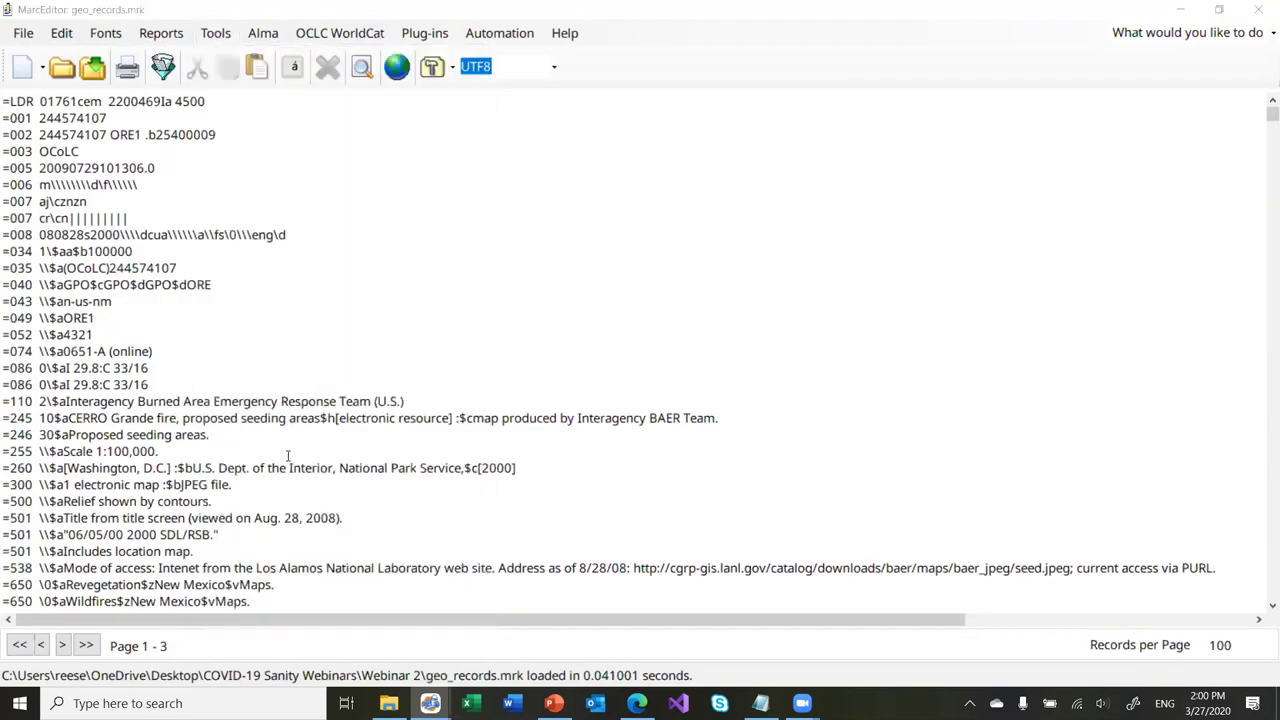
type("999")
key("Tab")
type("\\\\$aTest Recro")
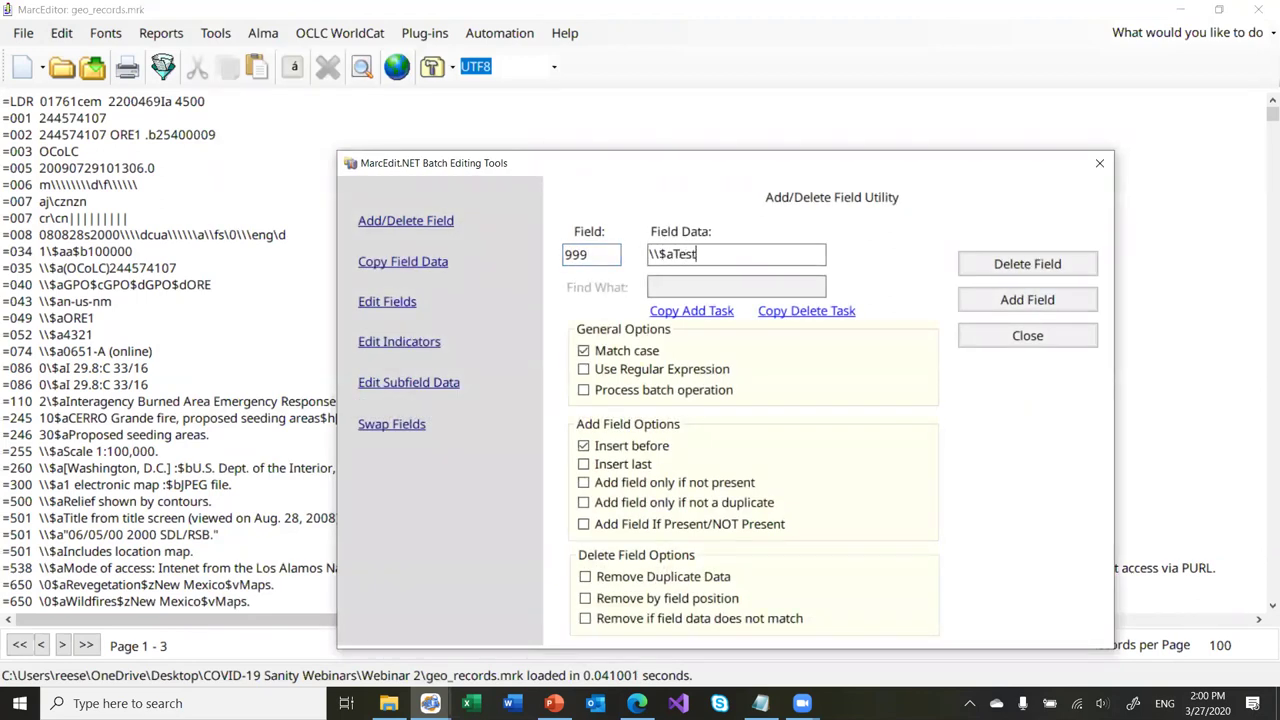
key("BackSpace")
key("BackSpace")
type("ord")
left_click(1005, 306)
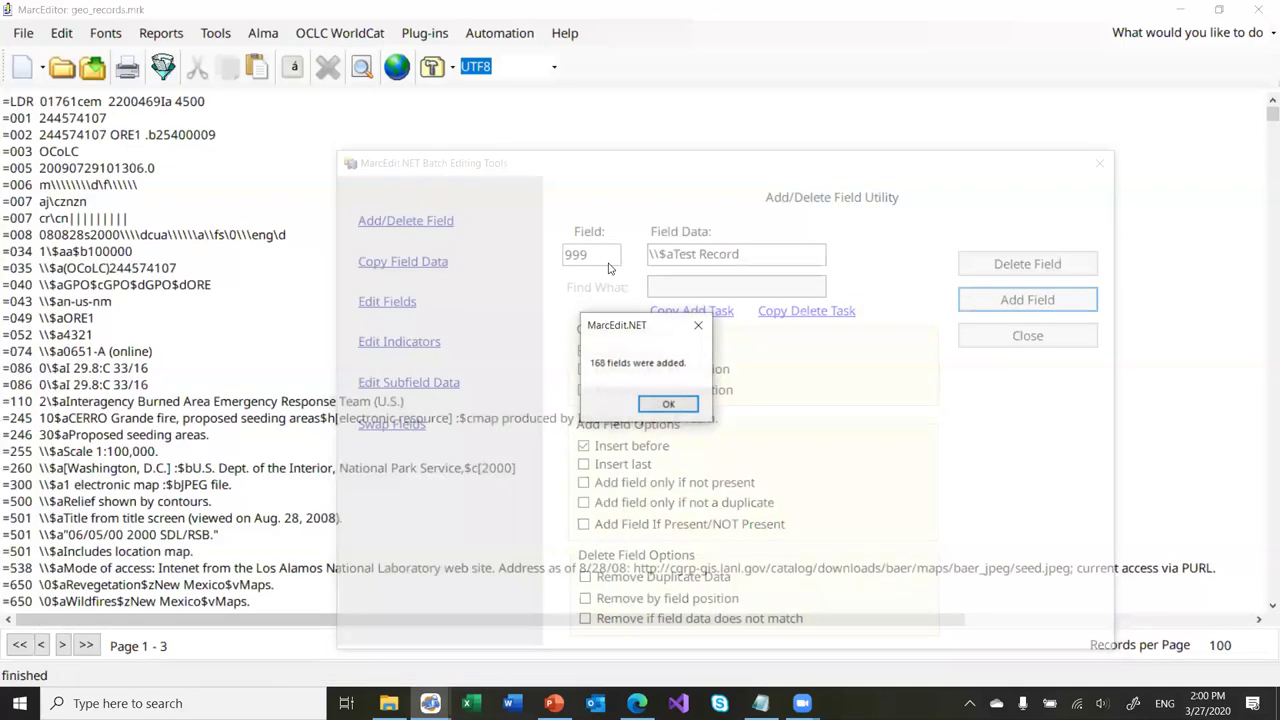
left_click(667, 405)
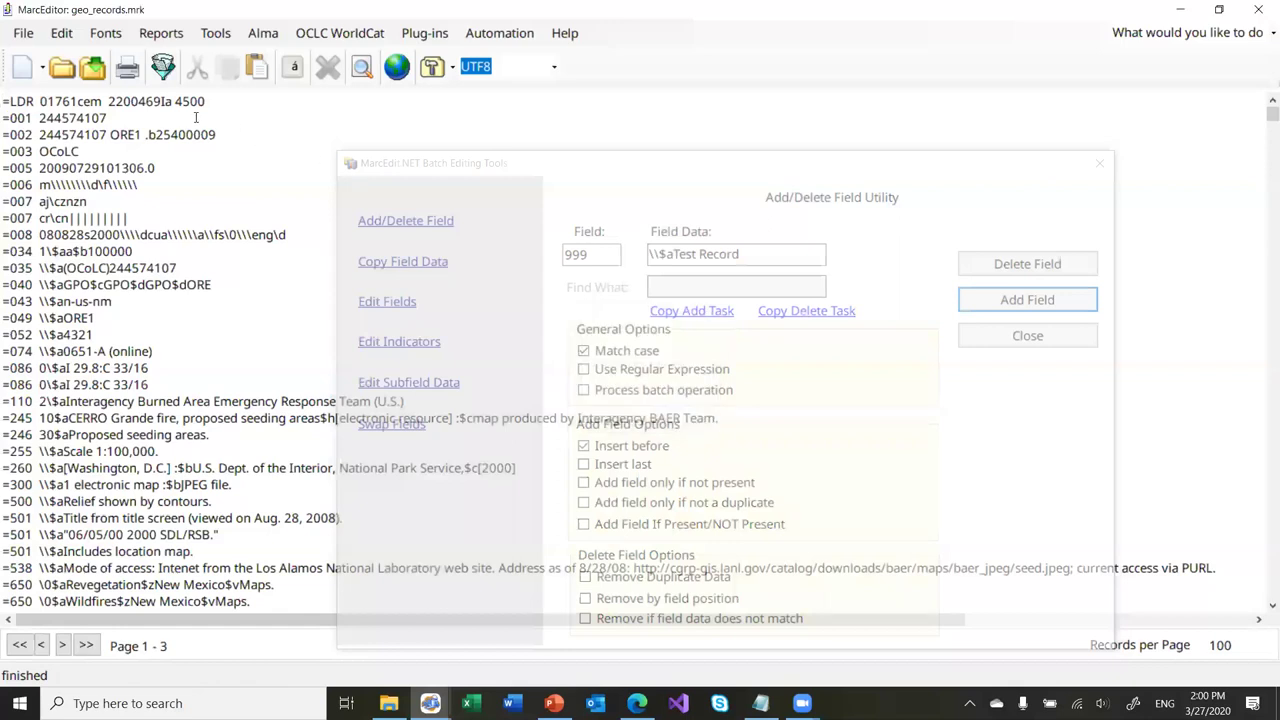
left_click(95, 80)
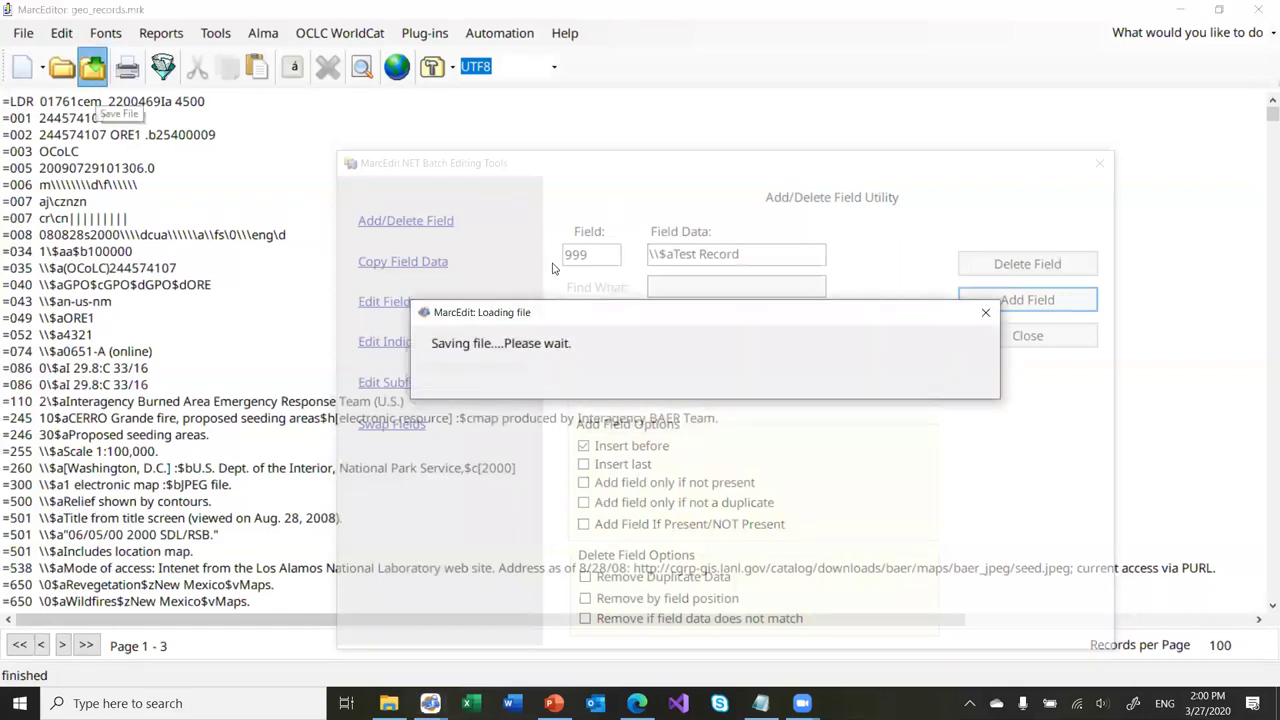
Delete all 6xx fields from the records with the field data left empty, and save the file
left_click(745, 254)
key("BackSpace")
key("BackSpace")
key("BackSpace")
key("BackSpace")
key("BackSpace")
key("BackSpace")
key("BackSpace")
key("BackSpace")
key("BackSpace")
key("BackSpace")
key("BackSpace")
key("BackSpace")
key("BackSpace")
key("BackSpace")
key("BackSpace")
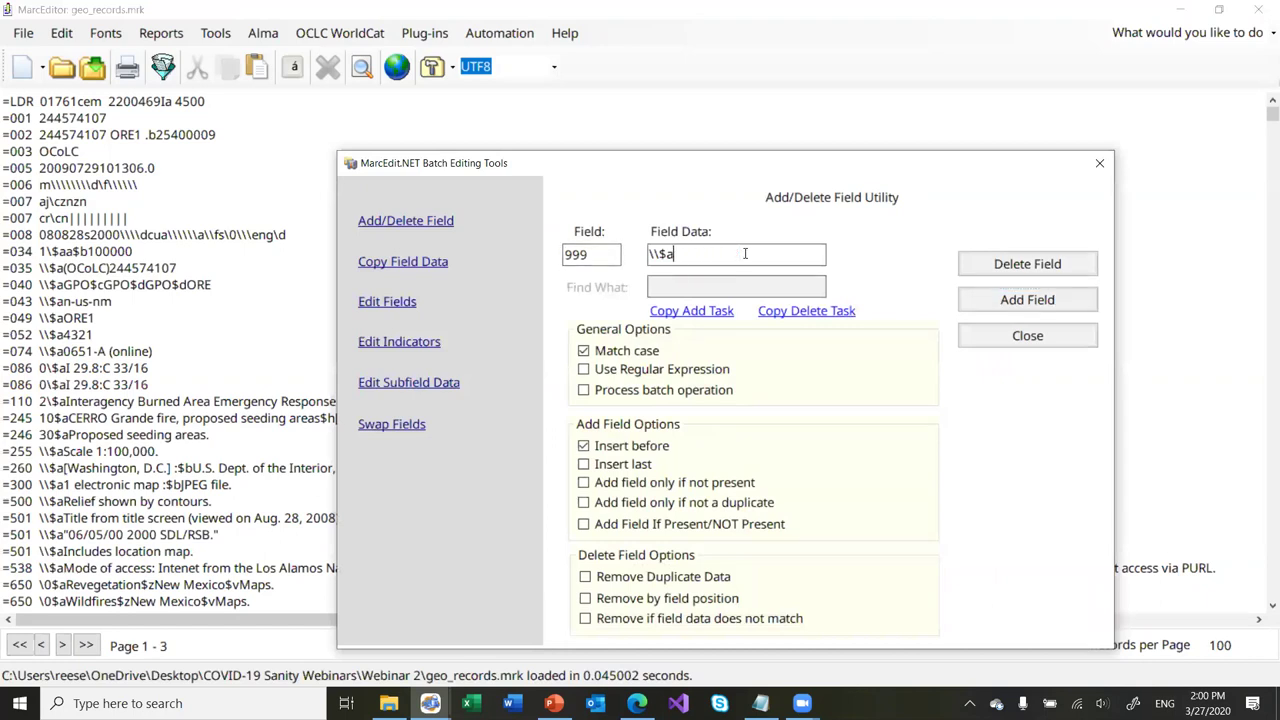
double_click(610, 256)
left_click(610, 256)
double_click(611, 258)
type("6xx")
left_click(990, 265)
left_click(671, 404)
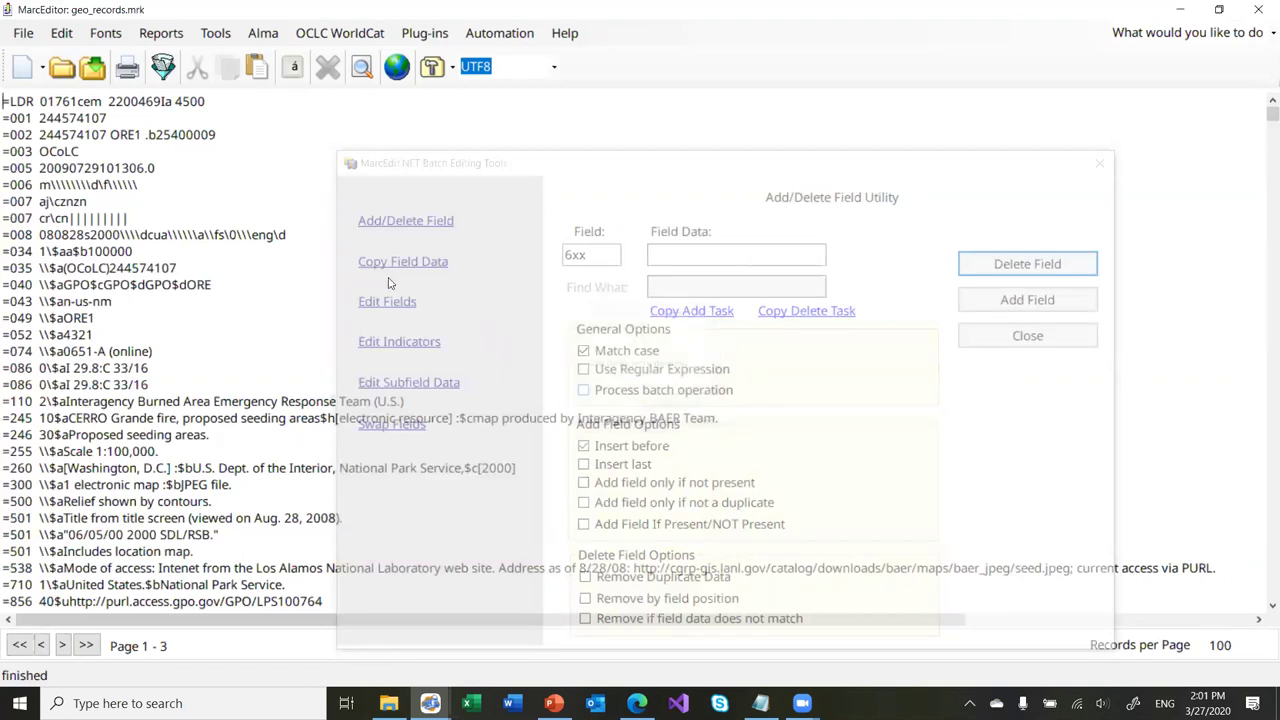
left_click(92, 66)
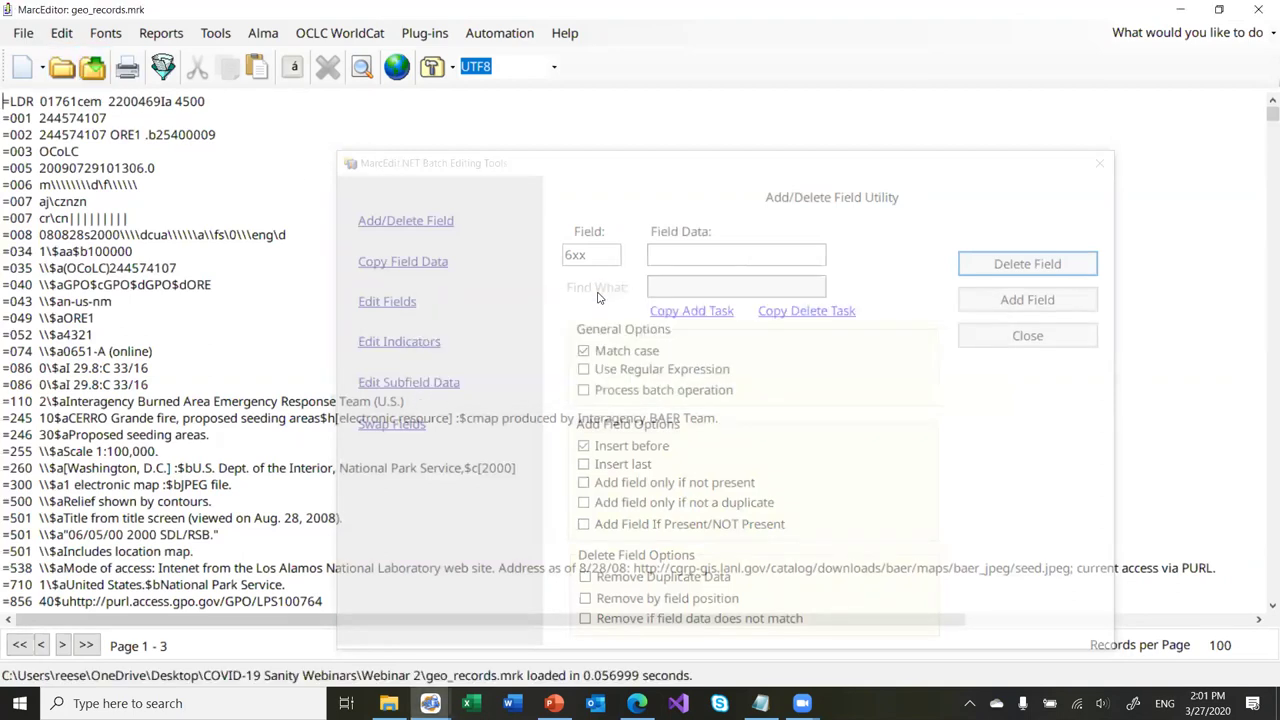
Add a 998 field with the data \\$aTest Data to the records, save the file, and close the utility
left_click(592, 255)
key("BackSpace")
key("BackSpace")
key("BackSpace")
type("998")
key("Tab")
type("\\$aTest Data")
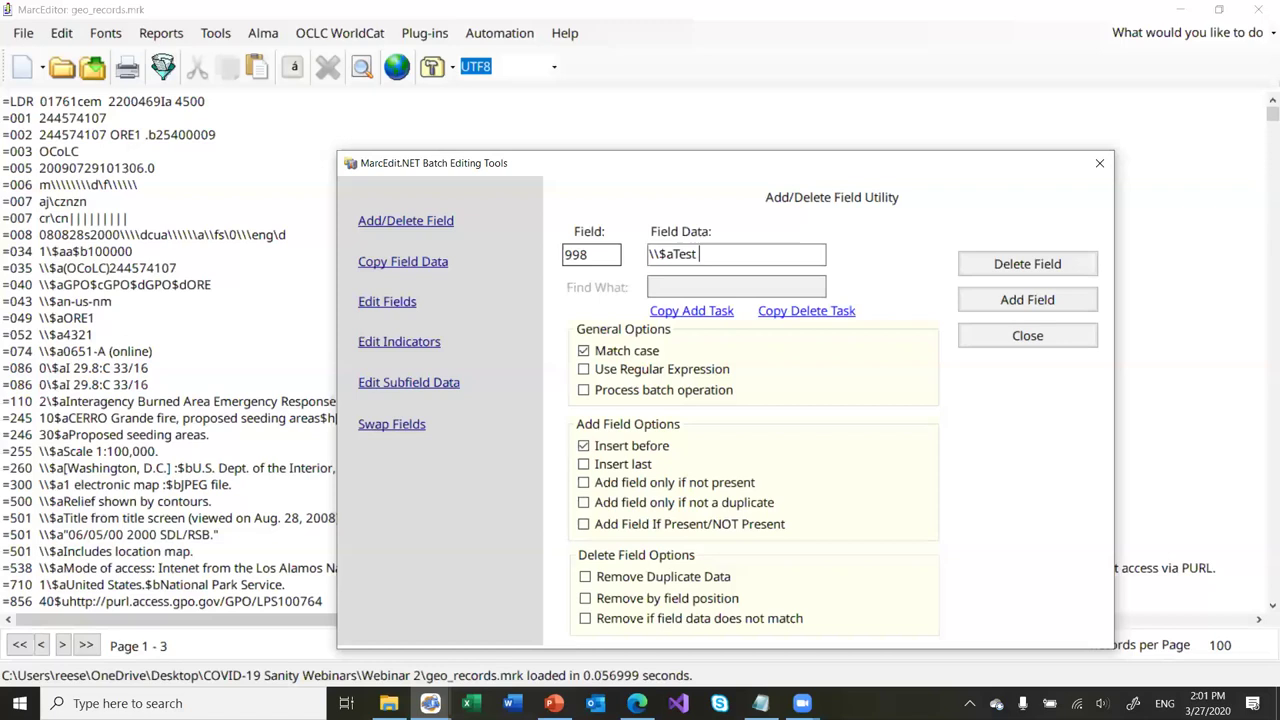
left_click(977, 298)
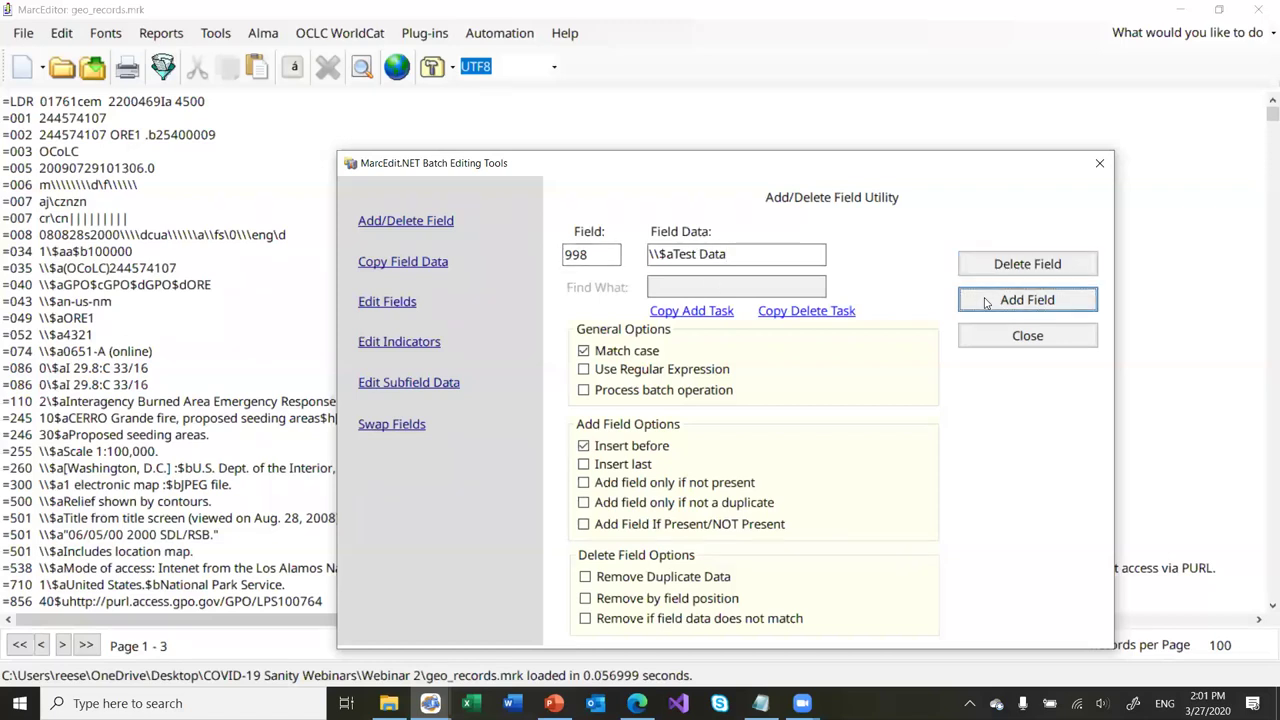
left_click(688, 406)
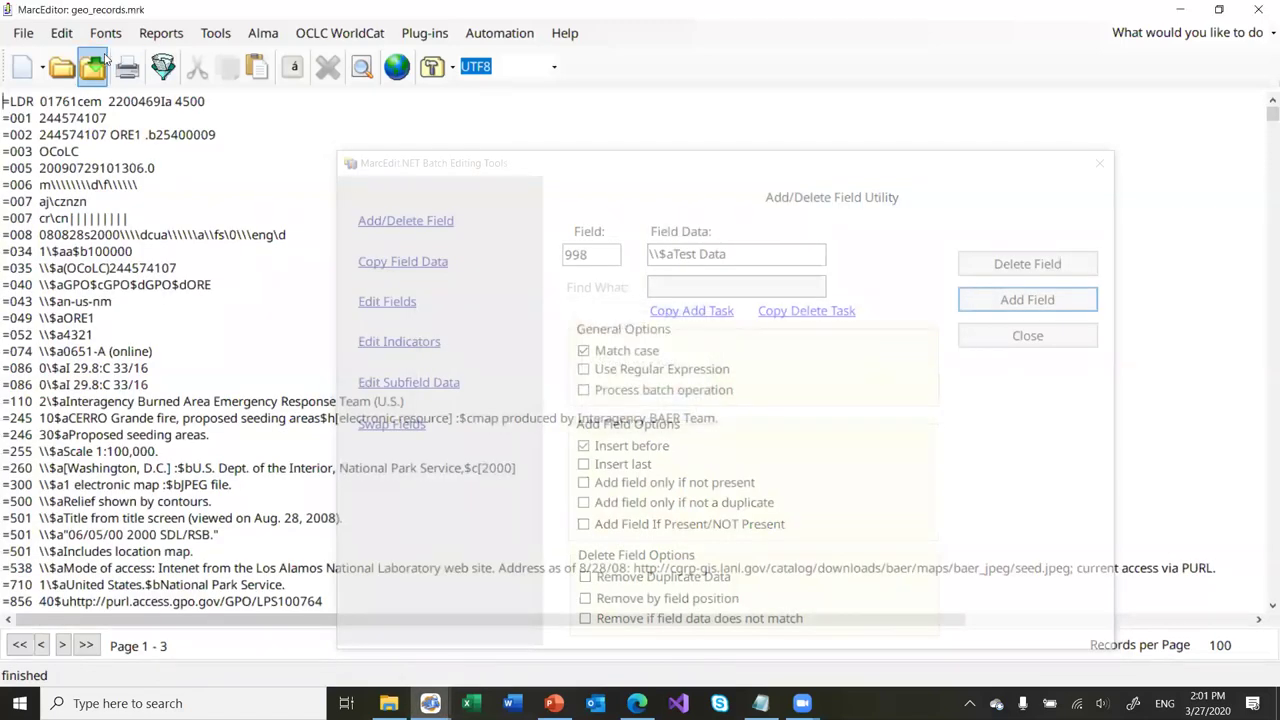
left_click(93, 67)
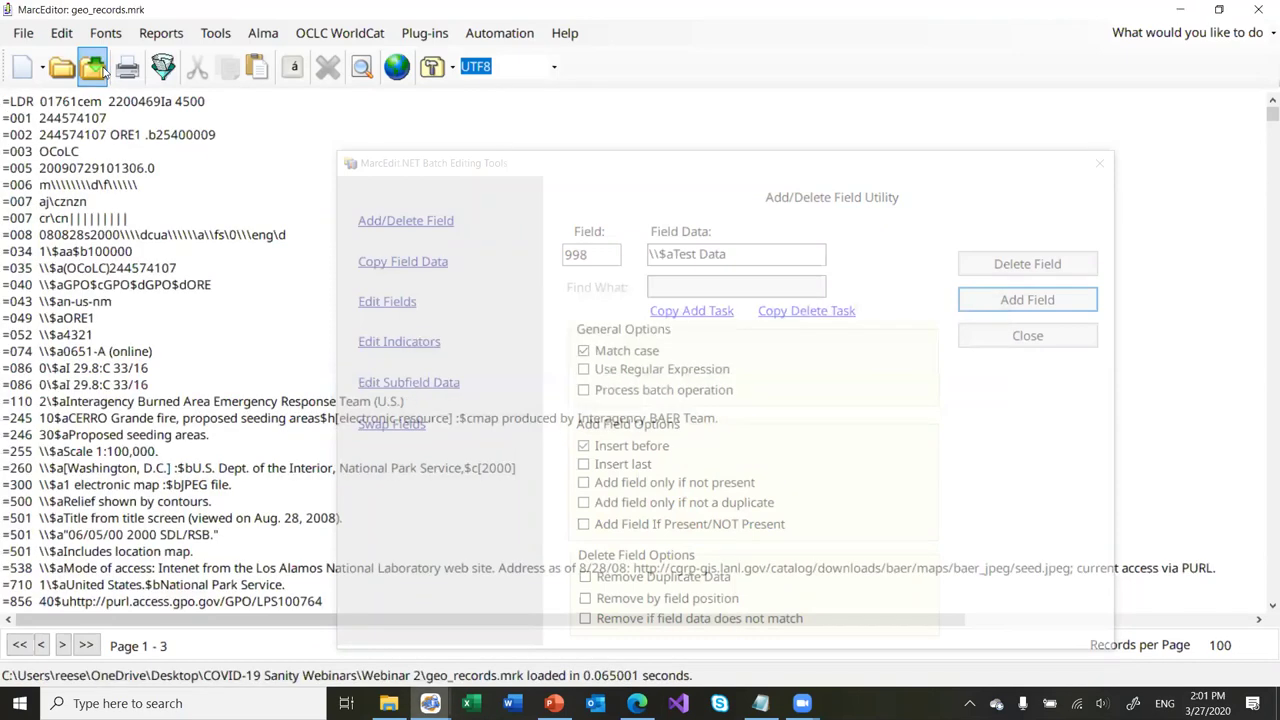
left_click(985, 336)
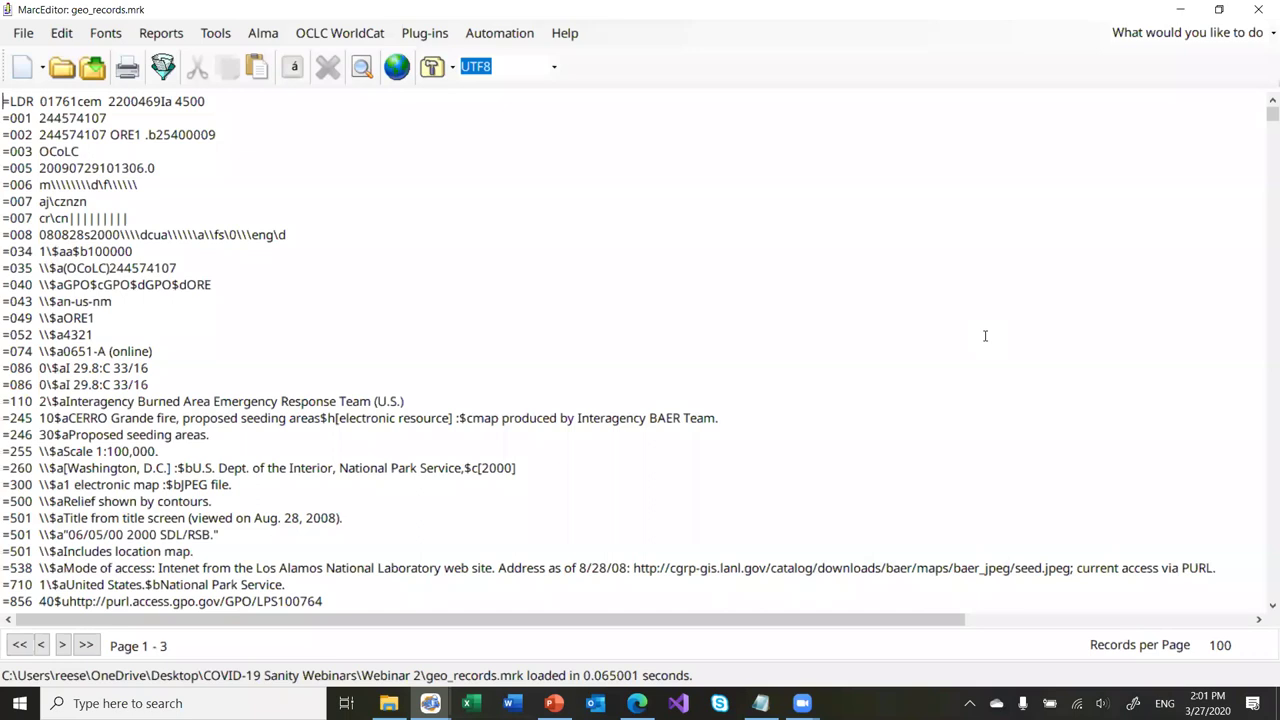
Examine the timestamped previous versions available for recovering geo_records.mrk without restoring any of them
left_click(23, 33)
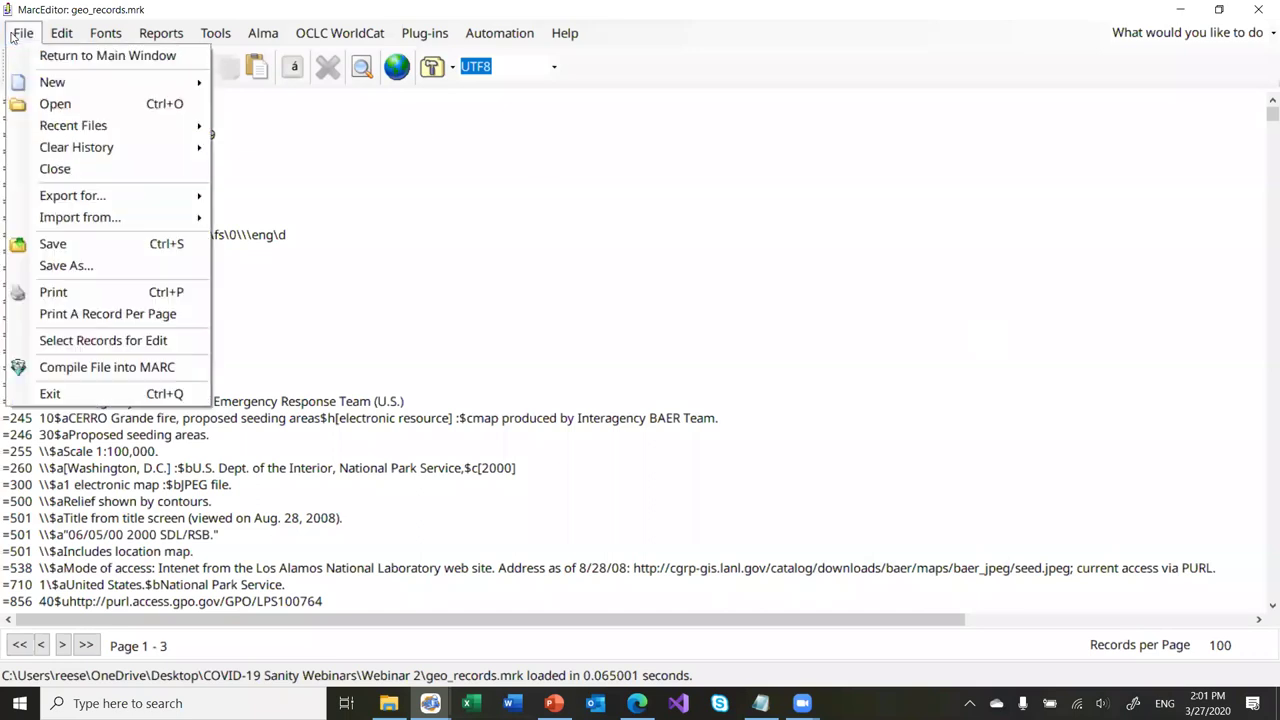
mouse_move(116, 131)
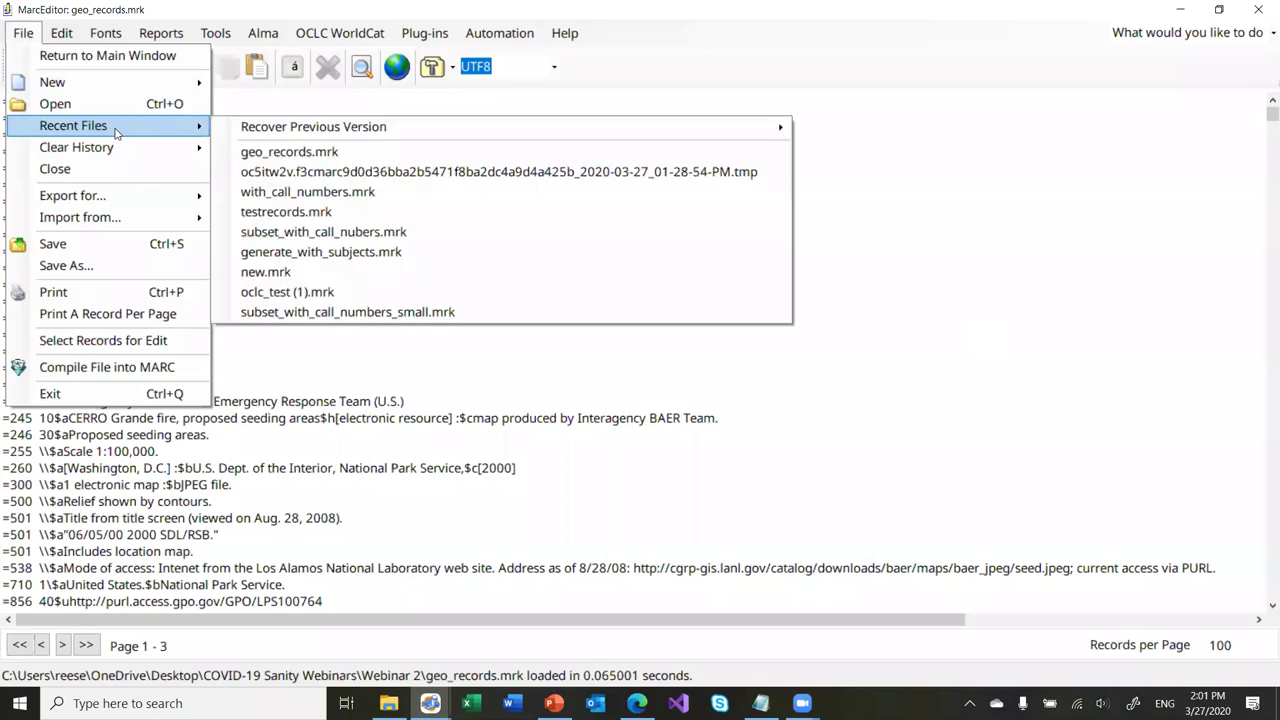
mouse_move(266, 129)
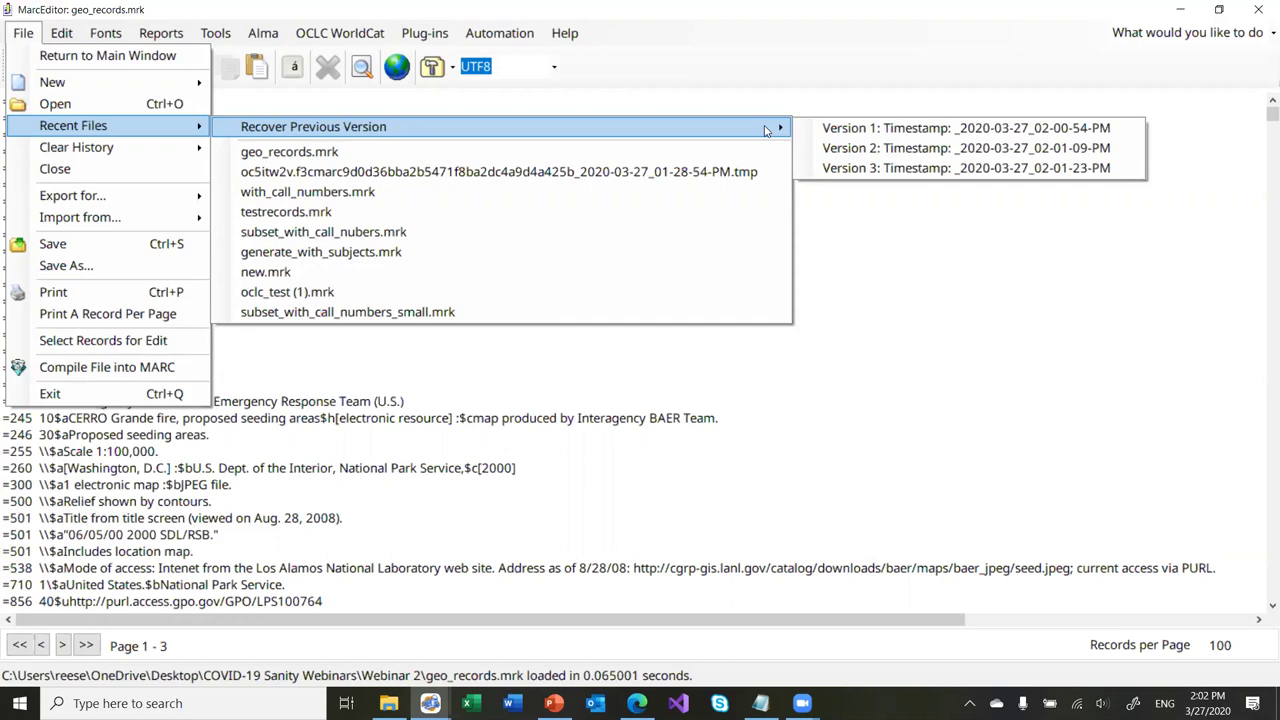
left_click(1012, 296)
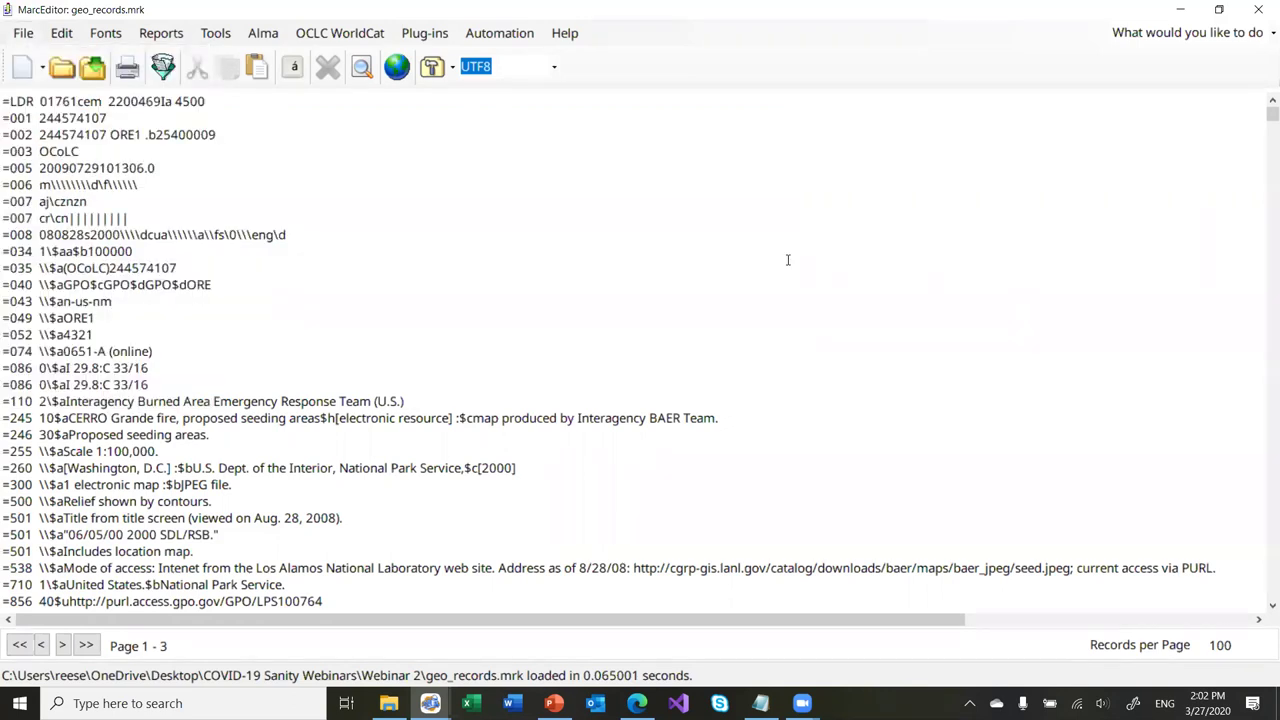
Close the MarcEditor and the main MarcEdit window
left_click(1260, 8)
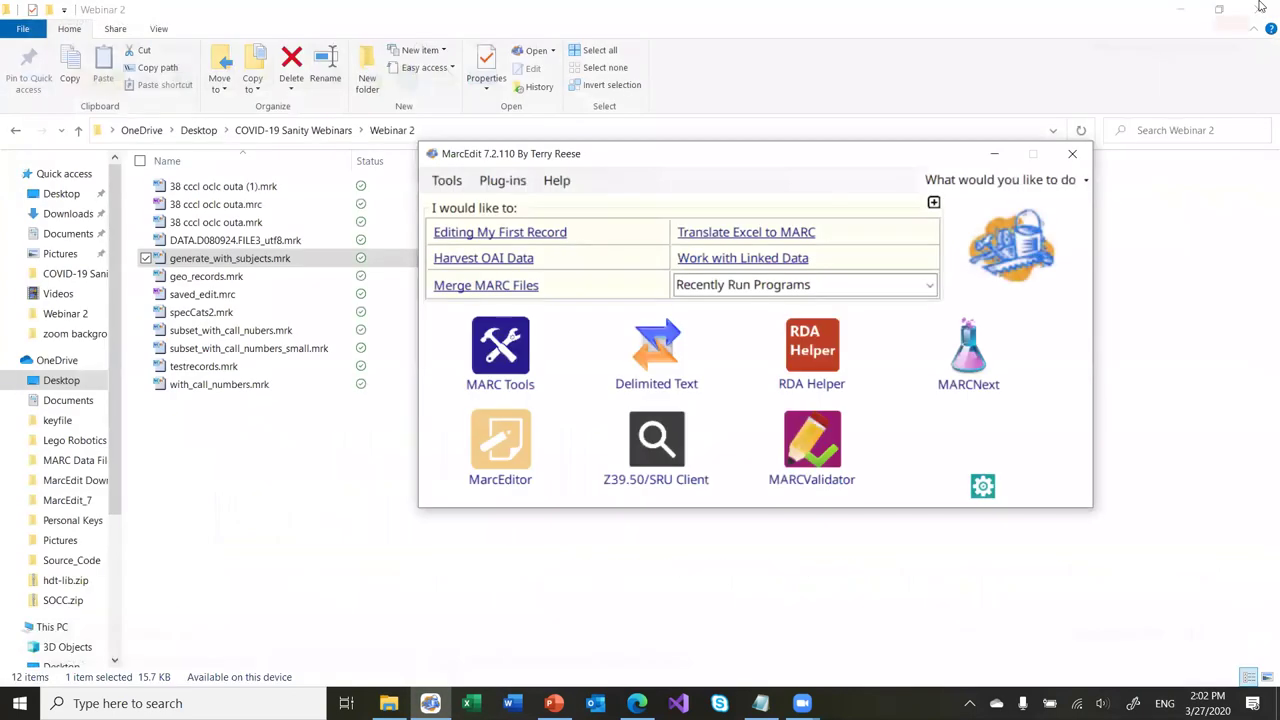
left_click(1072, 153)
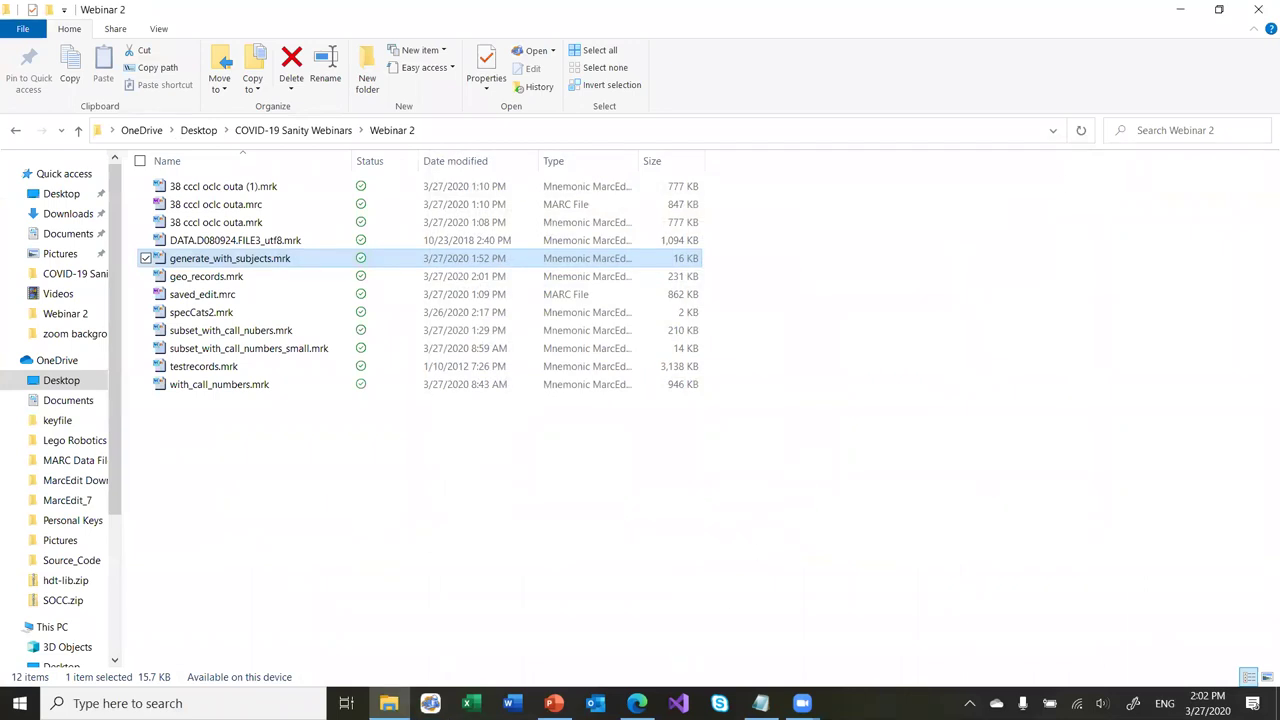
Switch to the PowerPoint presentation and advance from the Build New Field slide to the closing Your Questions slide
key("alt+Tab")
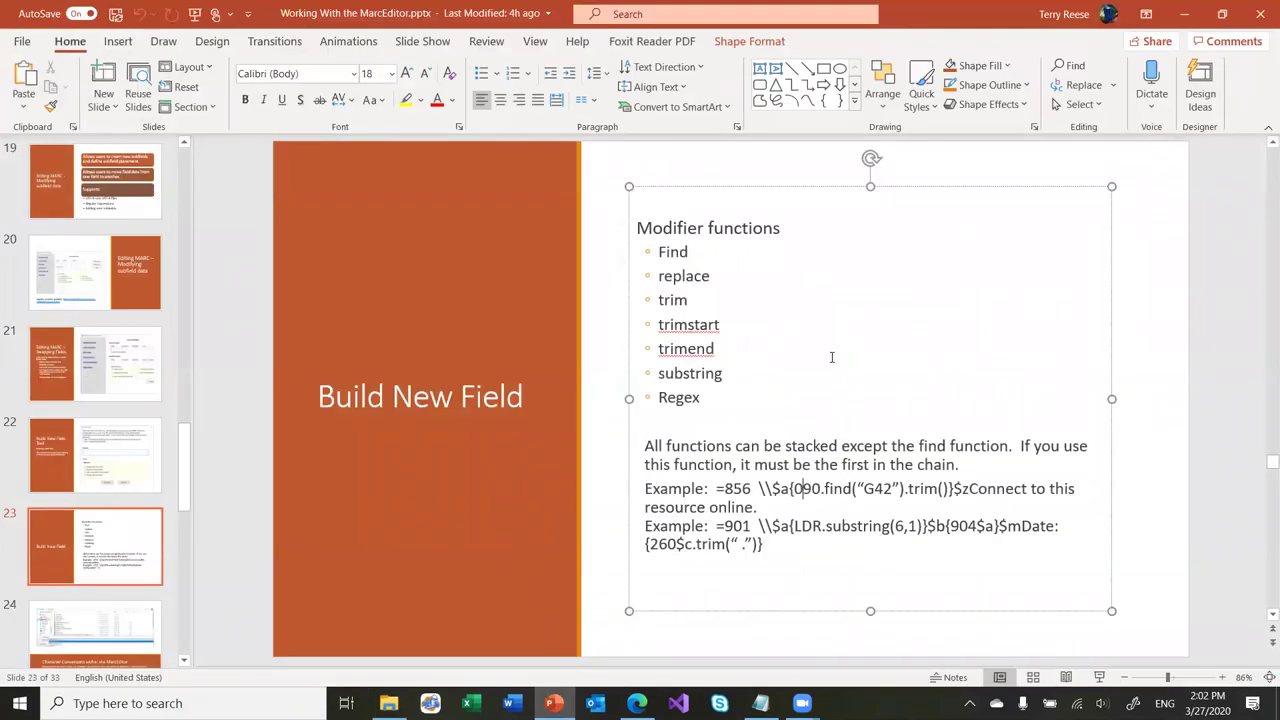
left_click(97, 345)
key("Down")
key("Down")
key("Down")
key("Down")
key("Down")
key("Down")
key("Down")
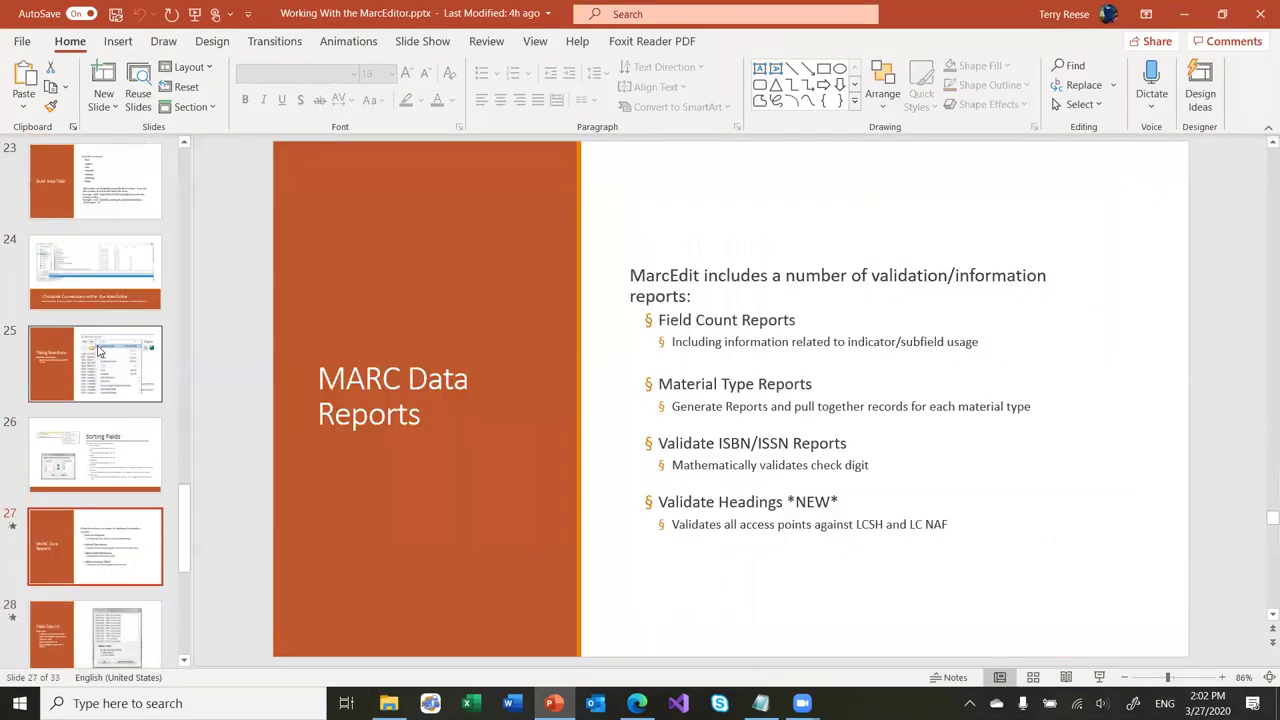
key("Down")
key("Down")
key("Down")
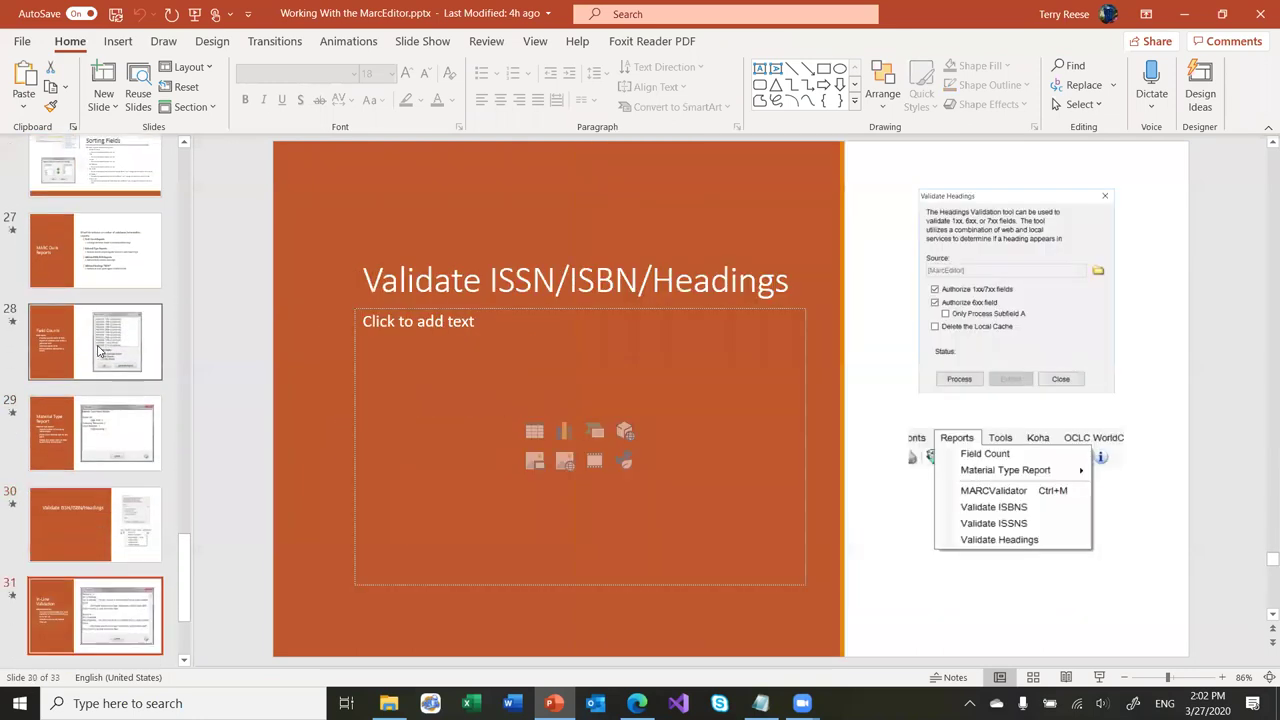
key("Down")
key("Down")
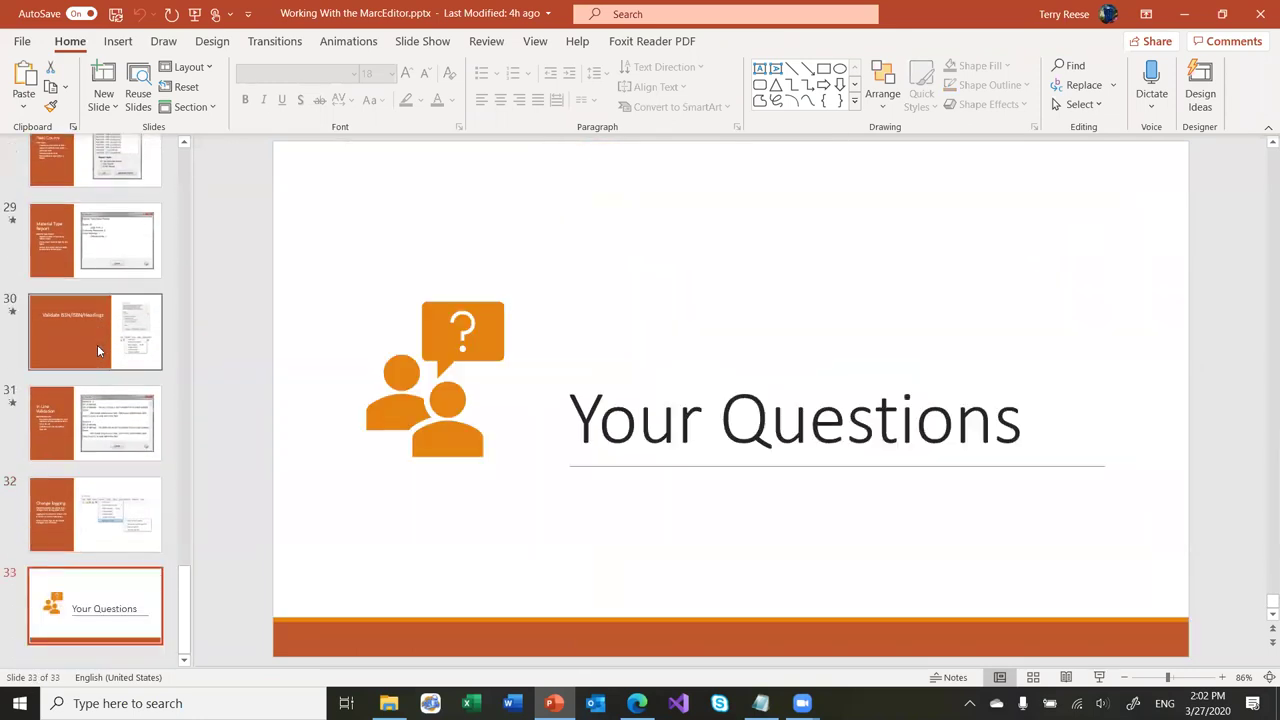
Minimize the presentation and folder windows, and open the MarcEditor in a non-maximized window without the main MarcEdit window behind it
left_click(1178, 12)
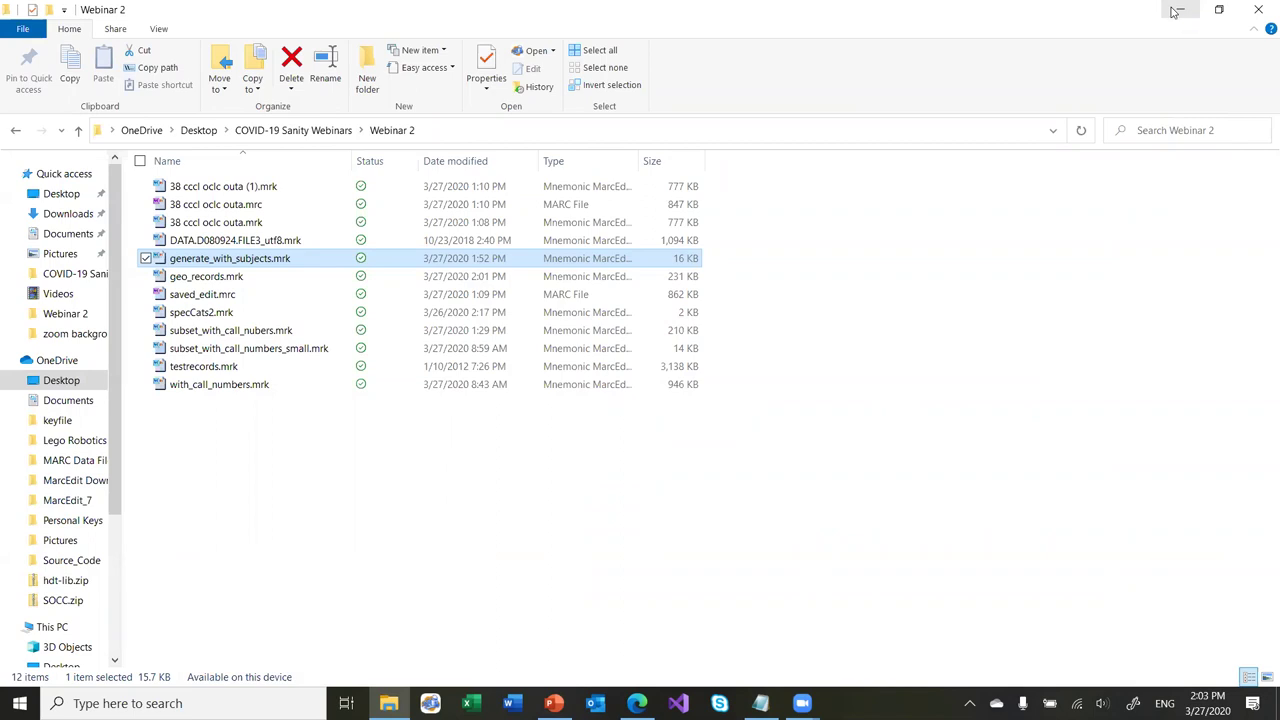
left_click(1172, 11)
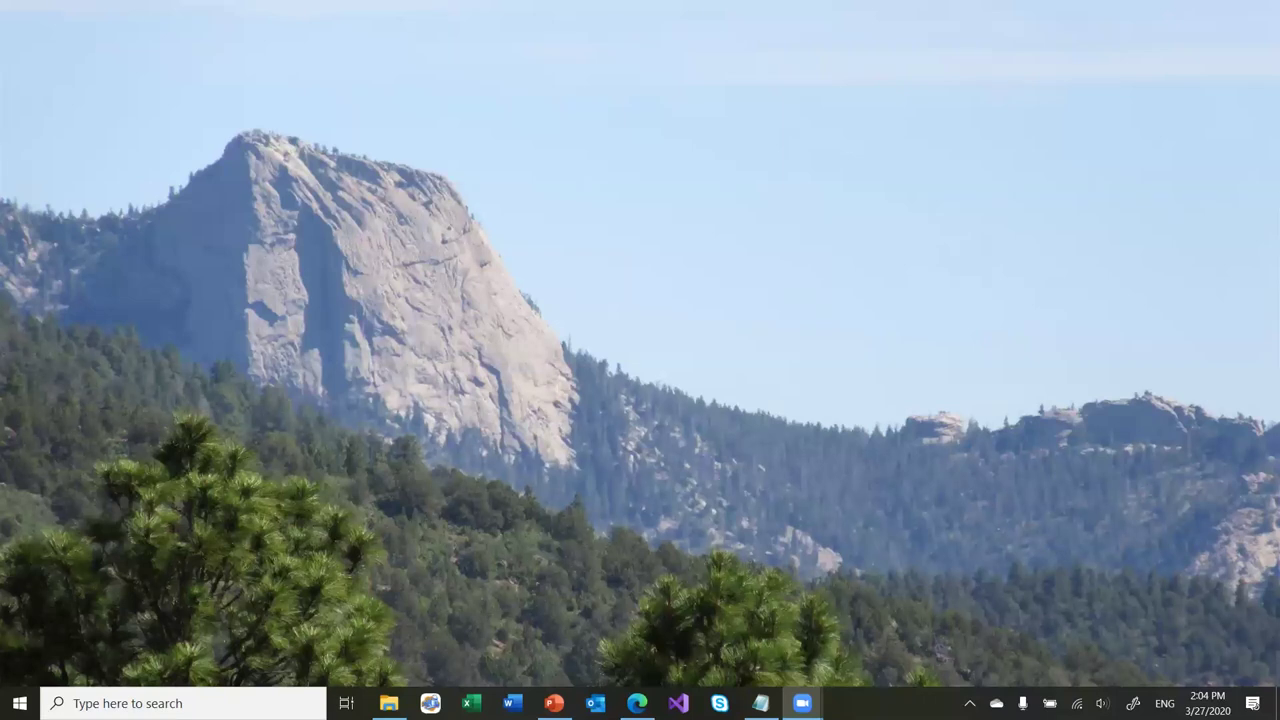
left_click(495, 432)
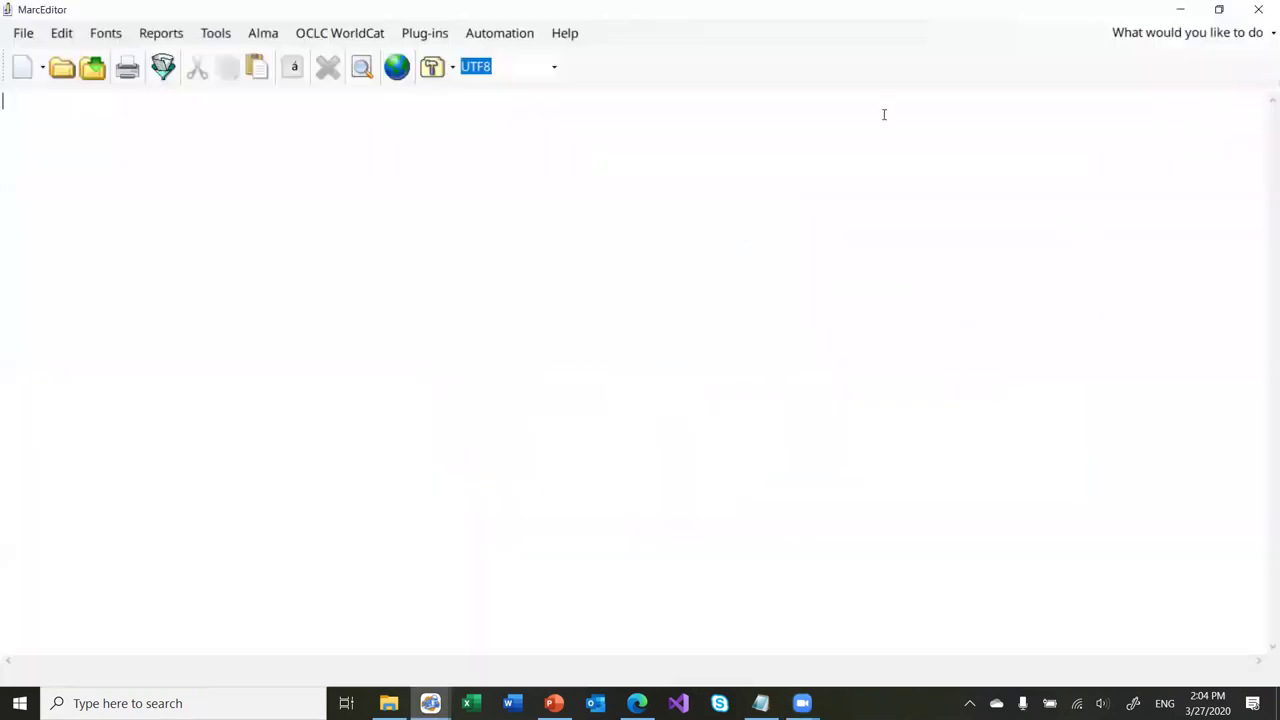
double_click(776, 18)
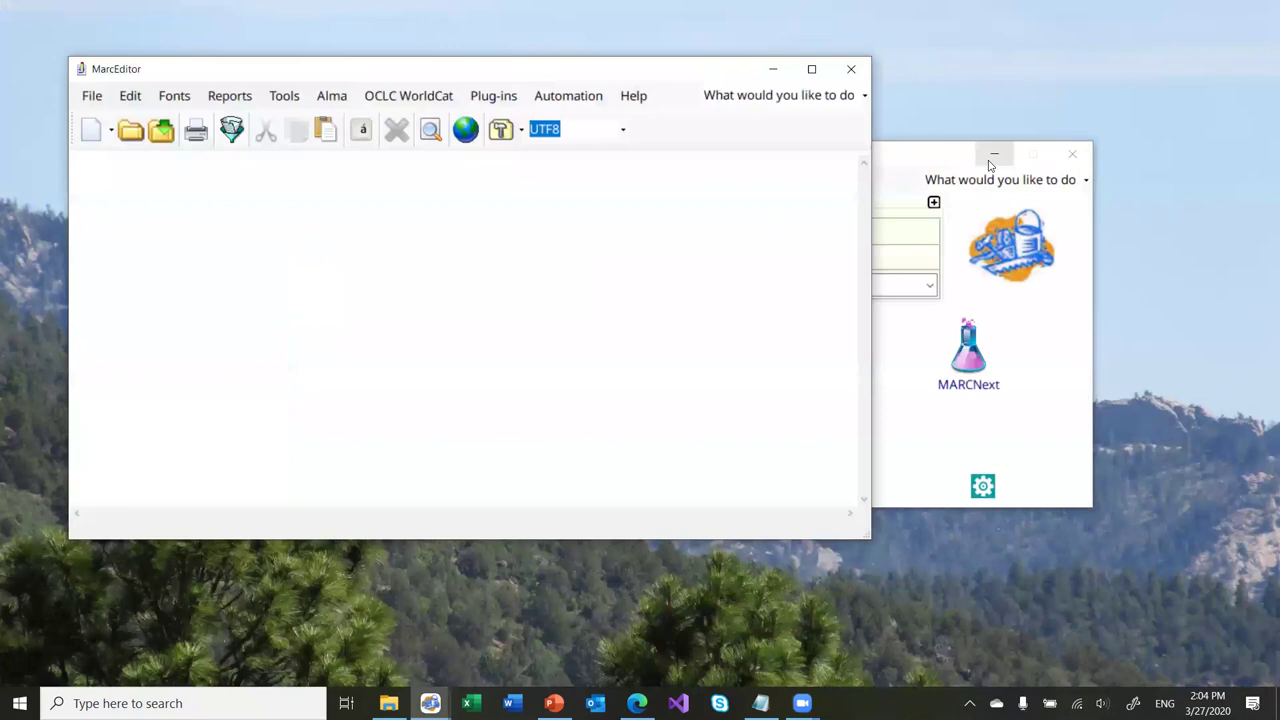
left_click(991, 157)
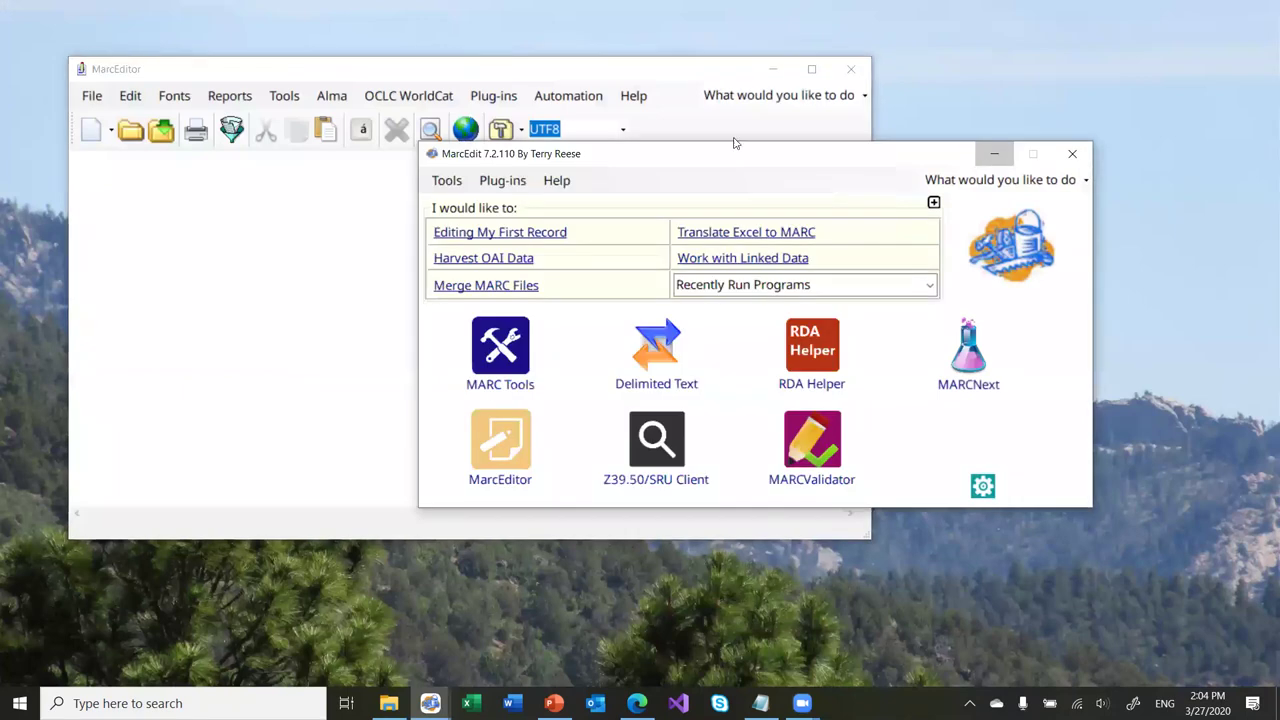
Enable the Perform Find/Replace If condition for replacing text in the MarcEditor, with HAS as the condition type
left_click(136, 104)
left_click(230, 321)
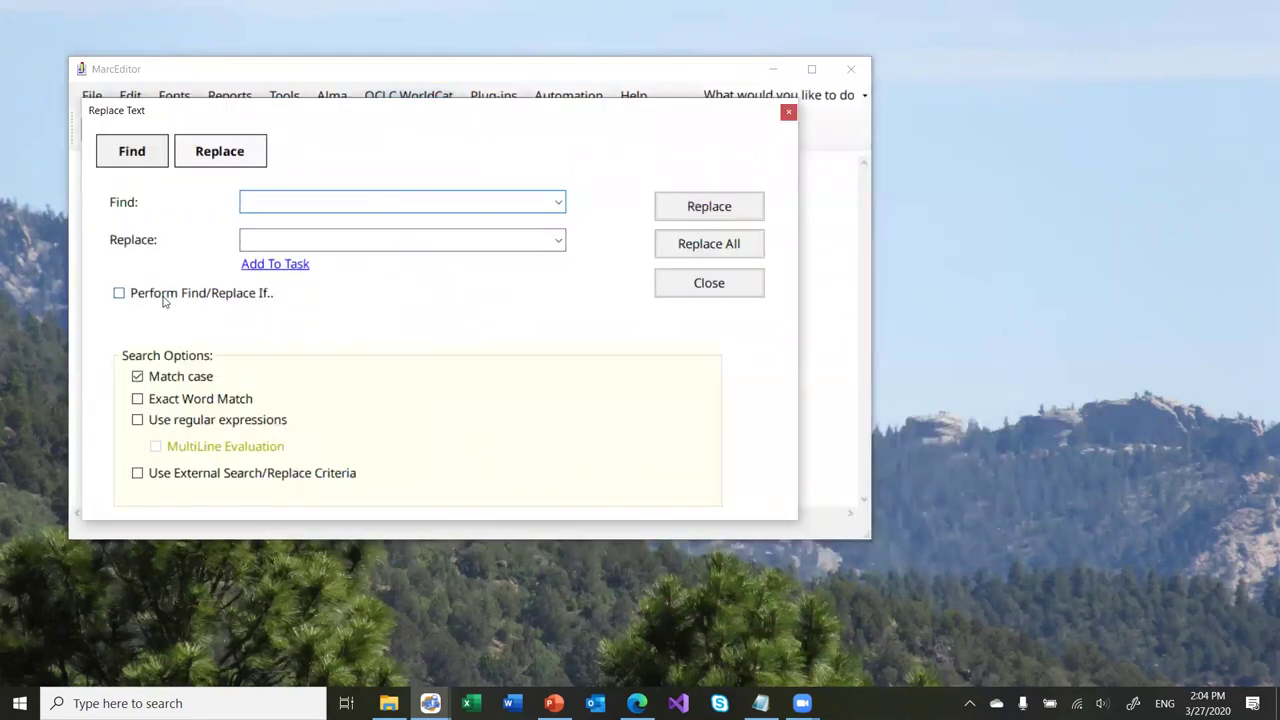
left_click(165, 297)
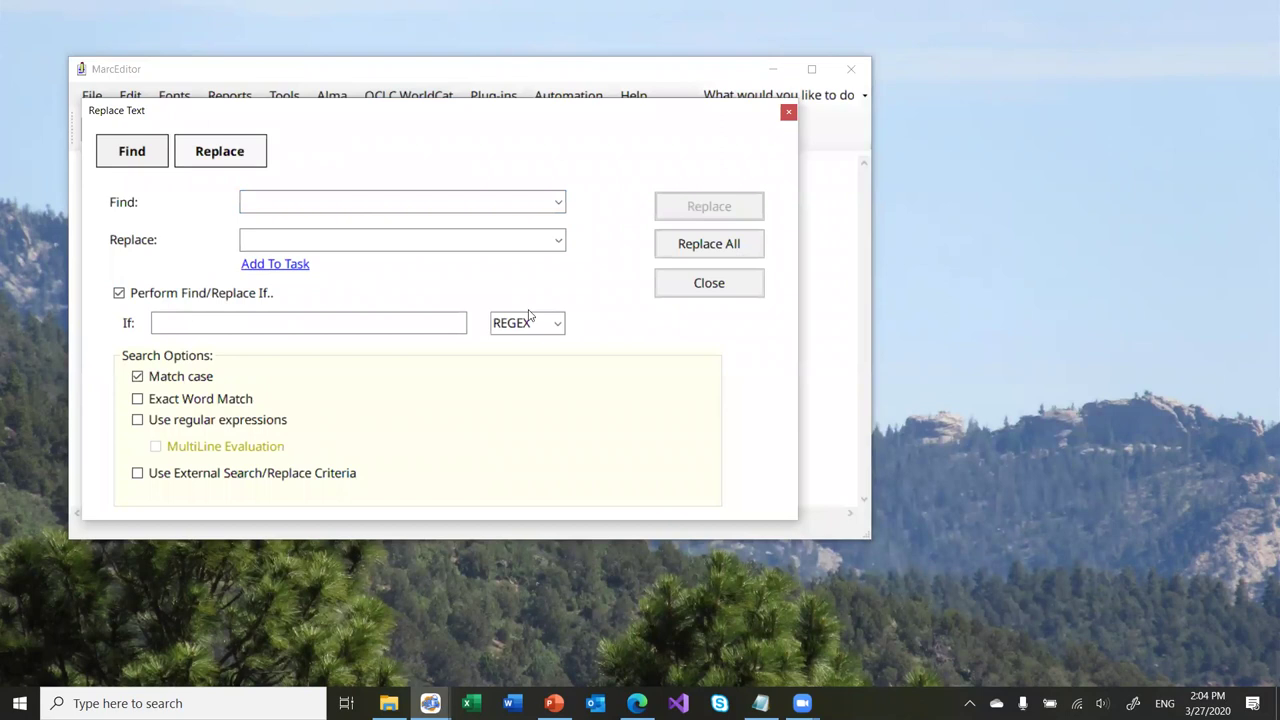
left_click(556, 325)
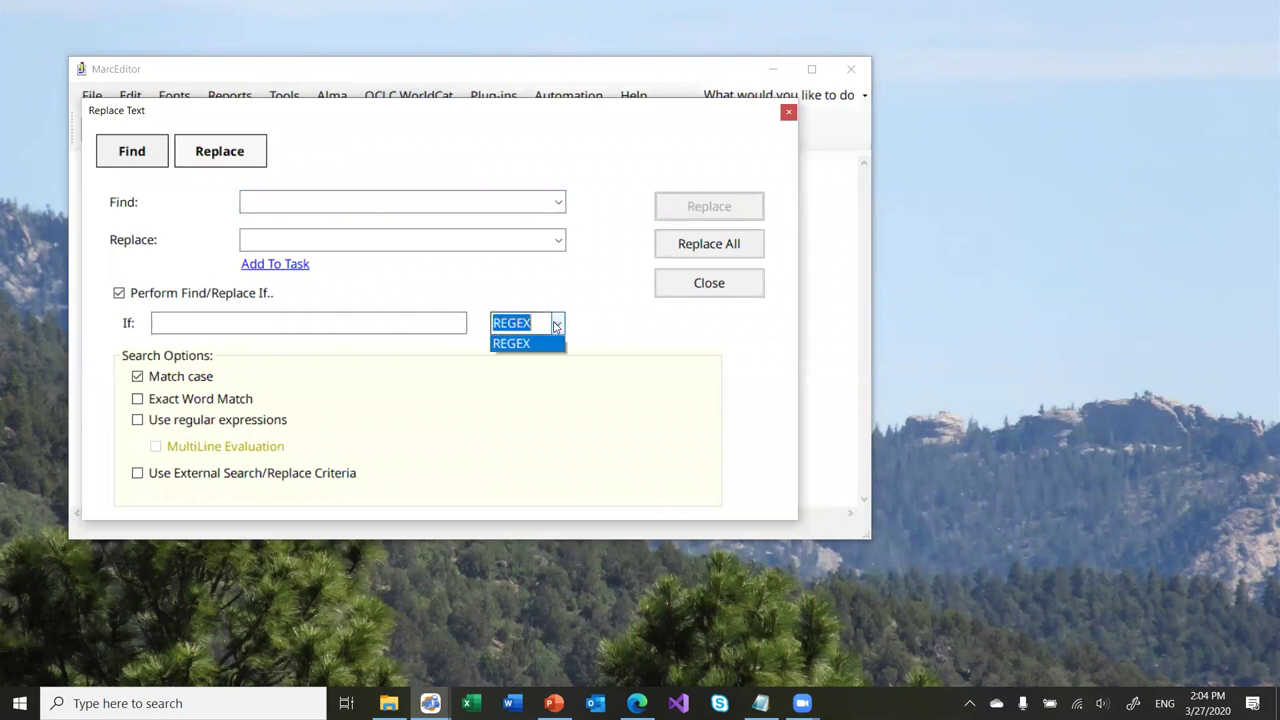
left_click(515, 343)
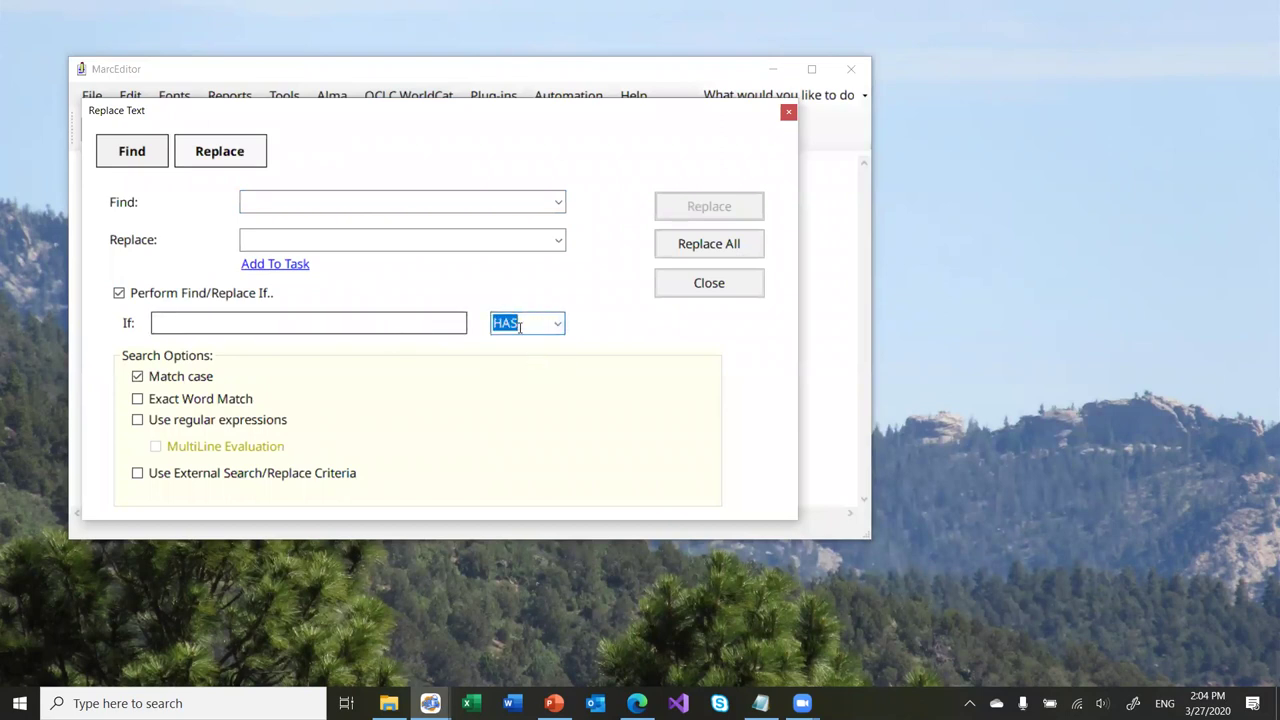
Set the replace condition to NOT =034, and close the dialog and the MarcEditor without replacing anything
left_click(433, 330)
type("NOT =035")
key("BackSpace")
type("4")
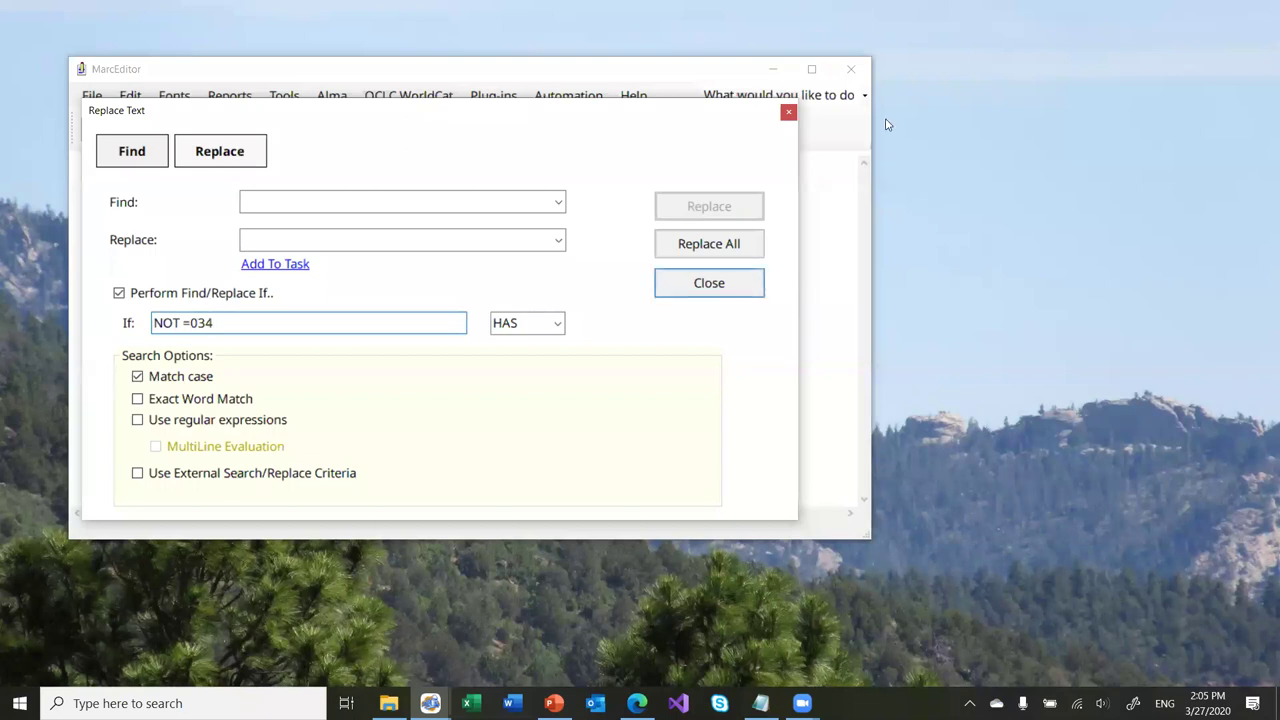
left_click(709, 283)
left_click(850, 69)
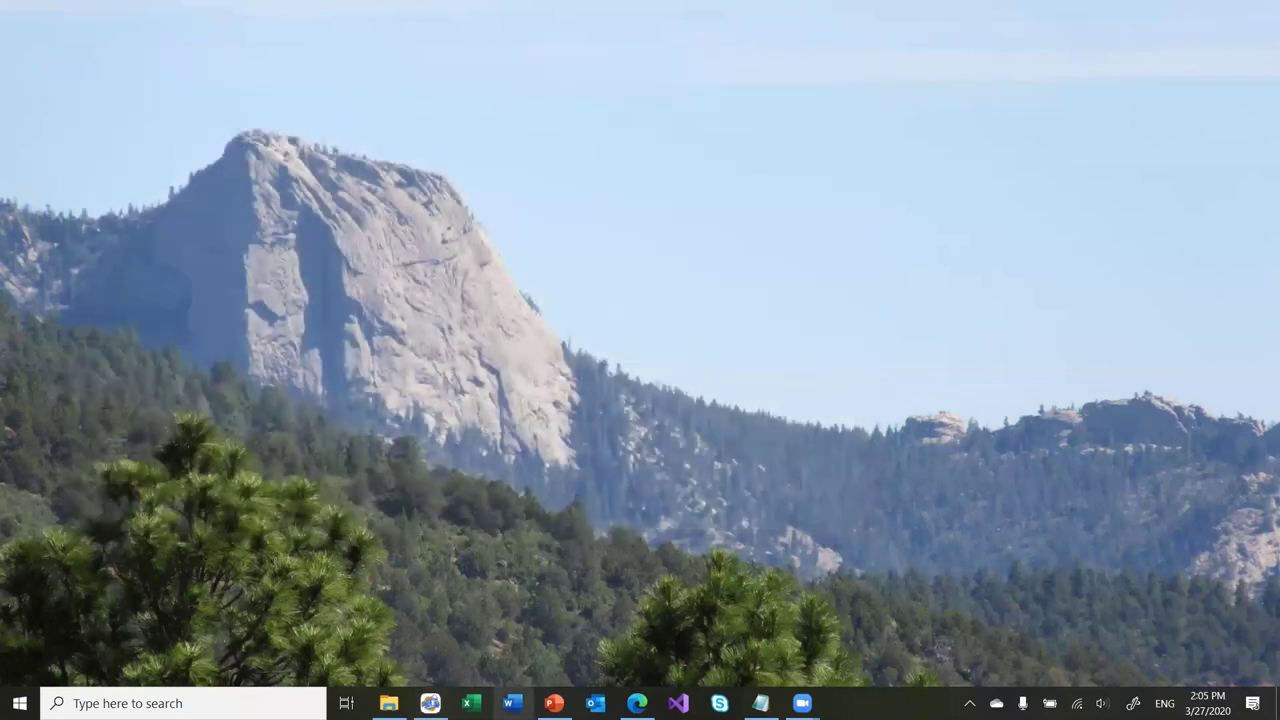
Bring up the main MarcEdit window and look through its troubleshooting options, including task file repair and configuration settings
left_click(430, 703)
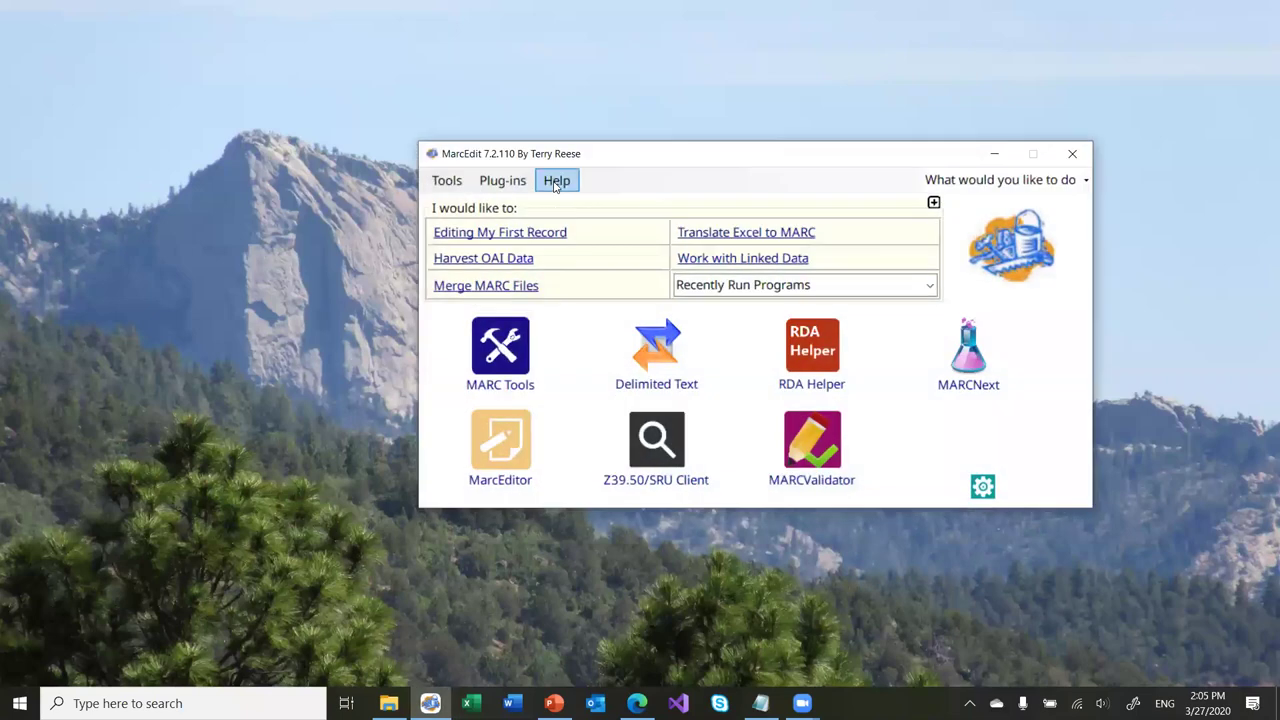
left_click(556, 180)
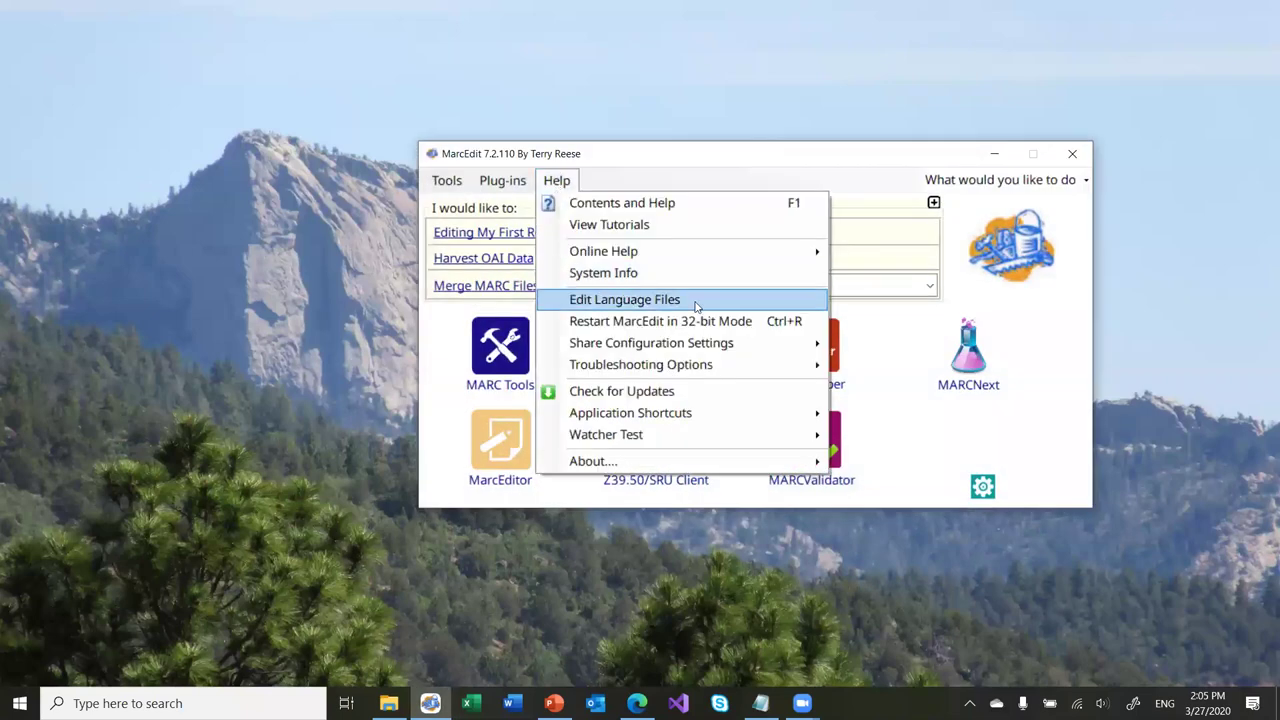
mouse_move(781, 371)
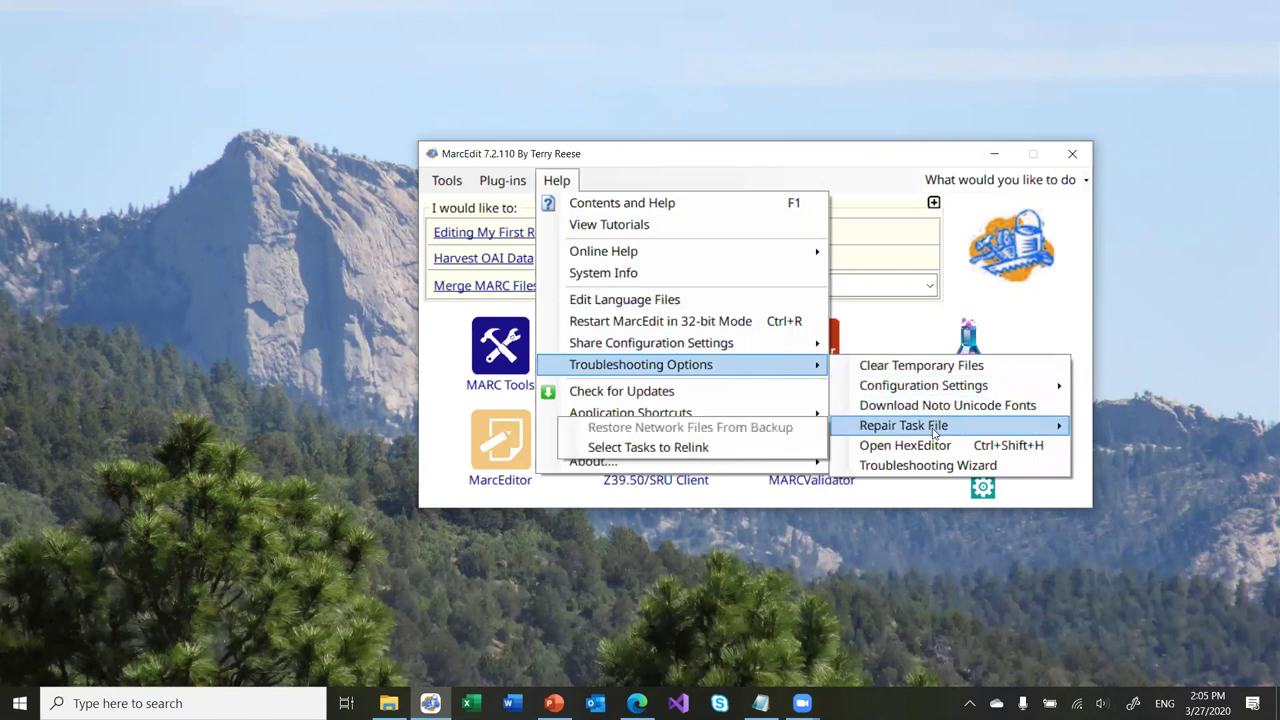
mouse_move(930, 388)
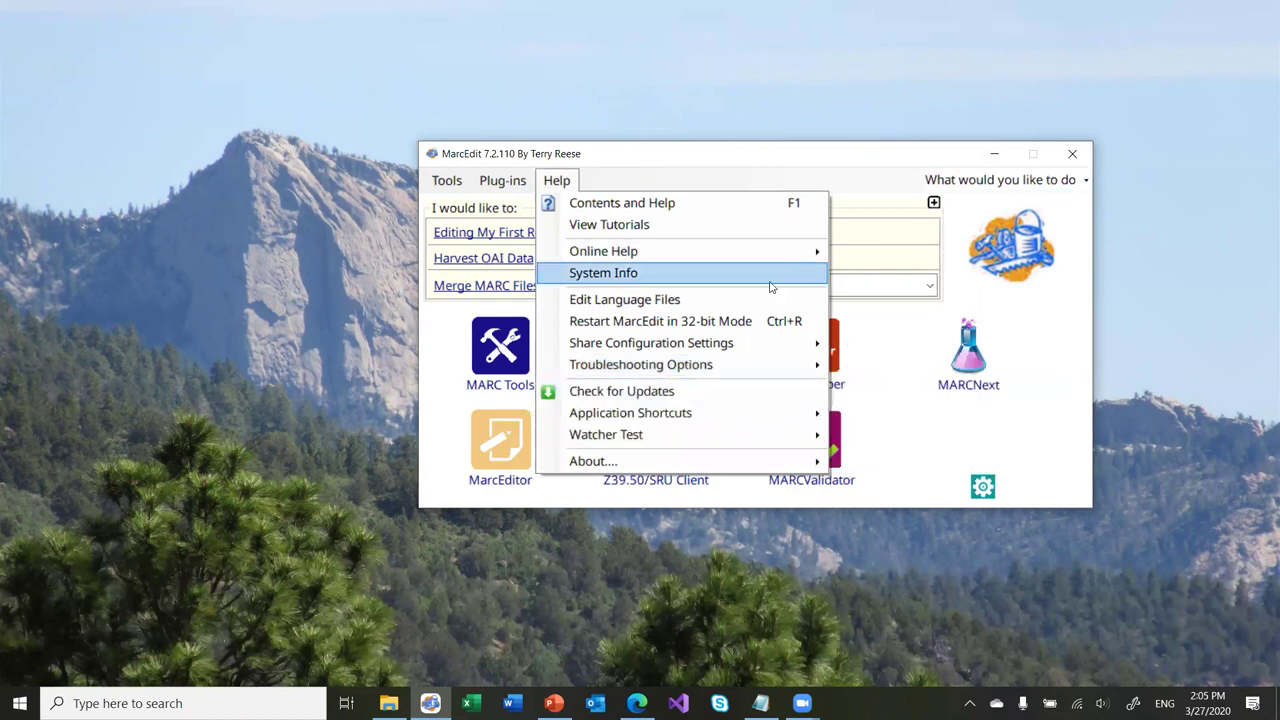
Examine the automatic backup settings in MarcEdit's Other preferences, and close the preferences and main window without changing anything
left_click(984, 486)
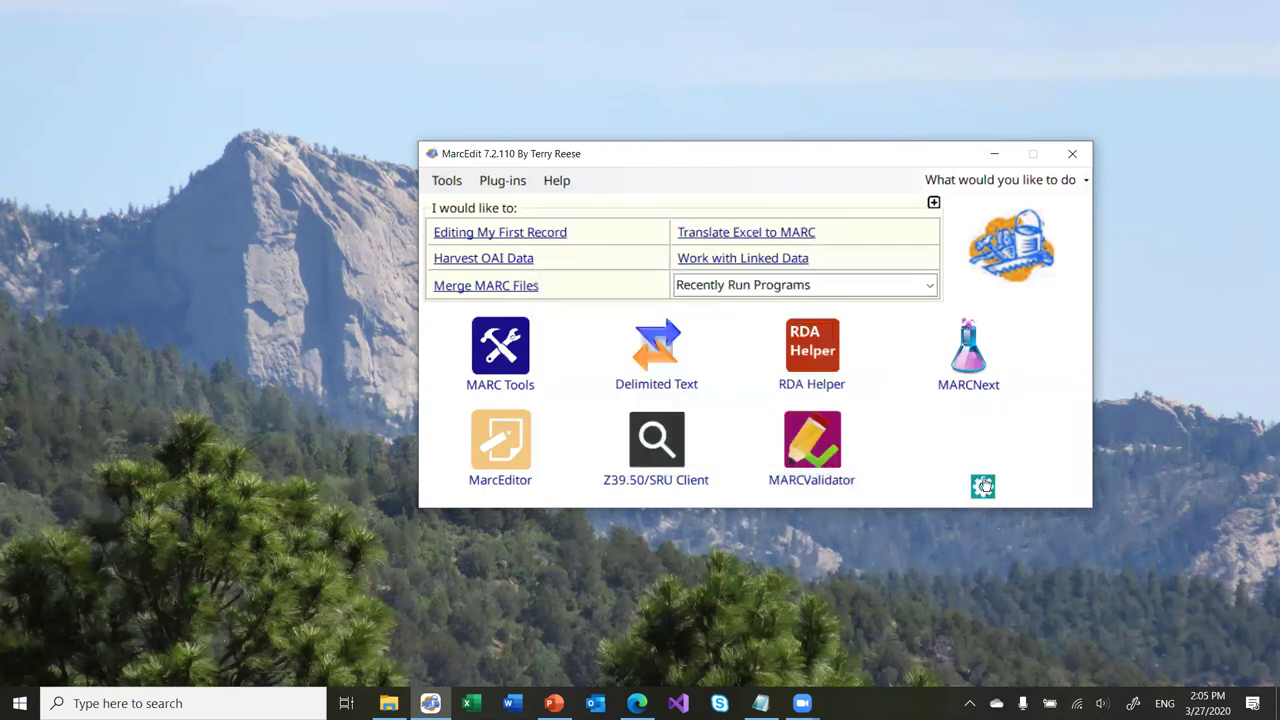
left_click(984, 486)
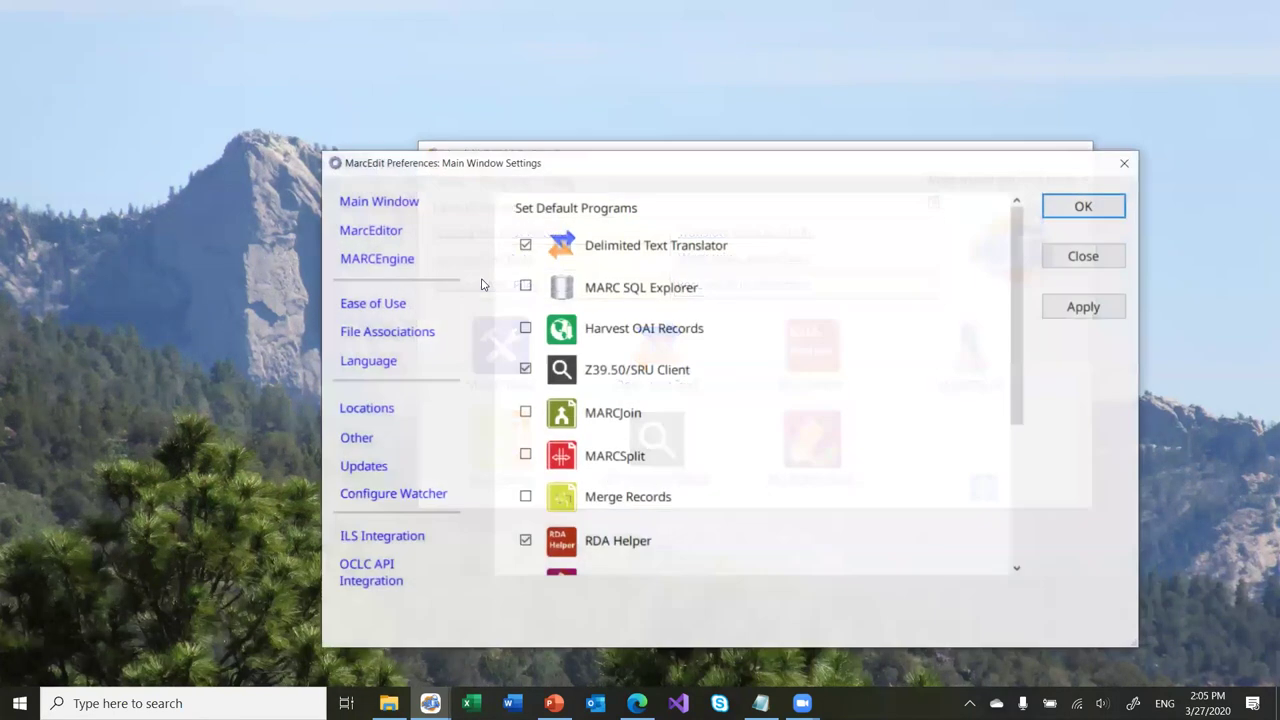
left_click(360, 440)
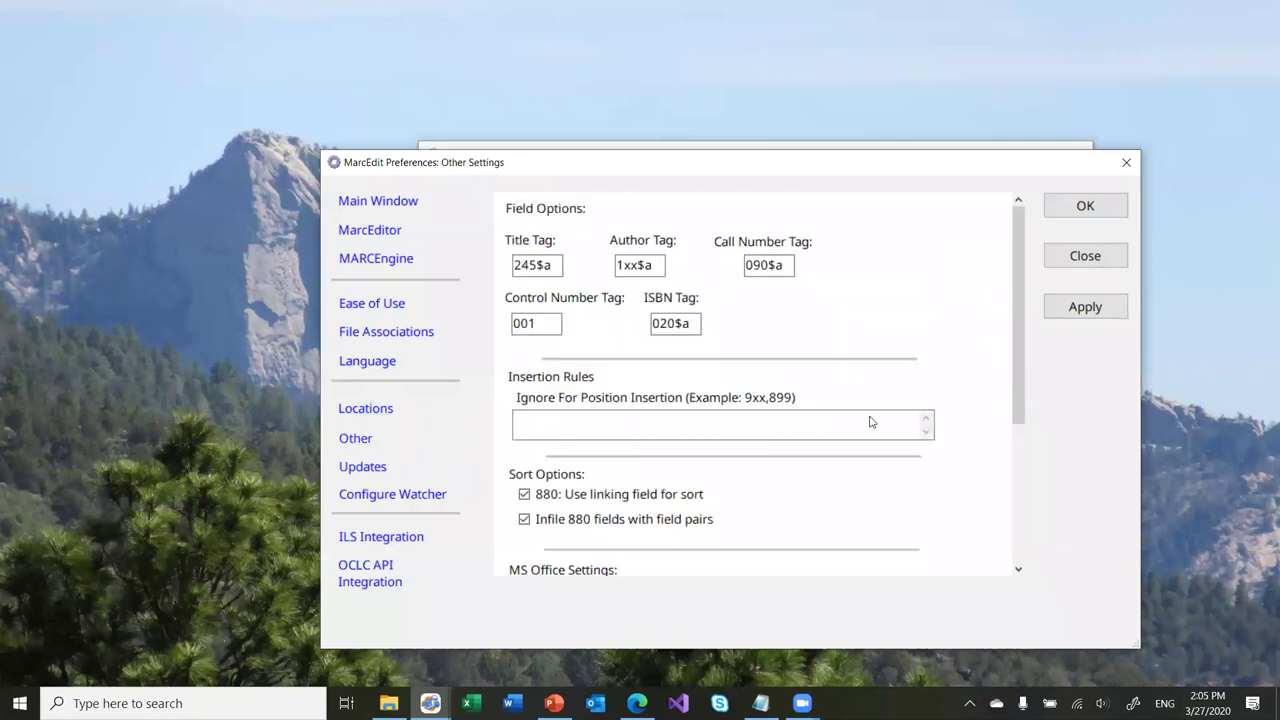
scroll(935, 519, "down", 3)
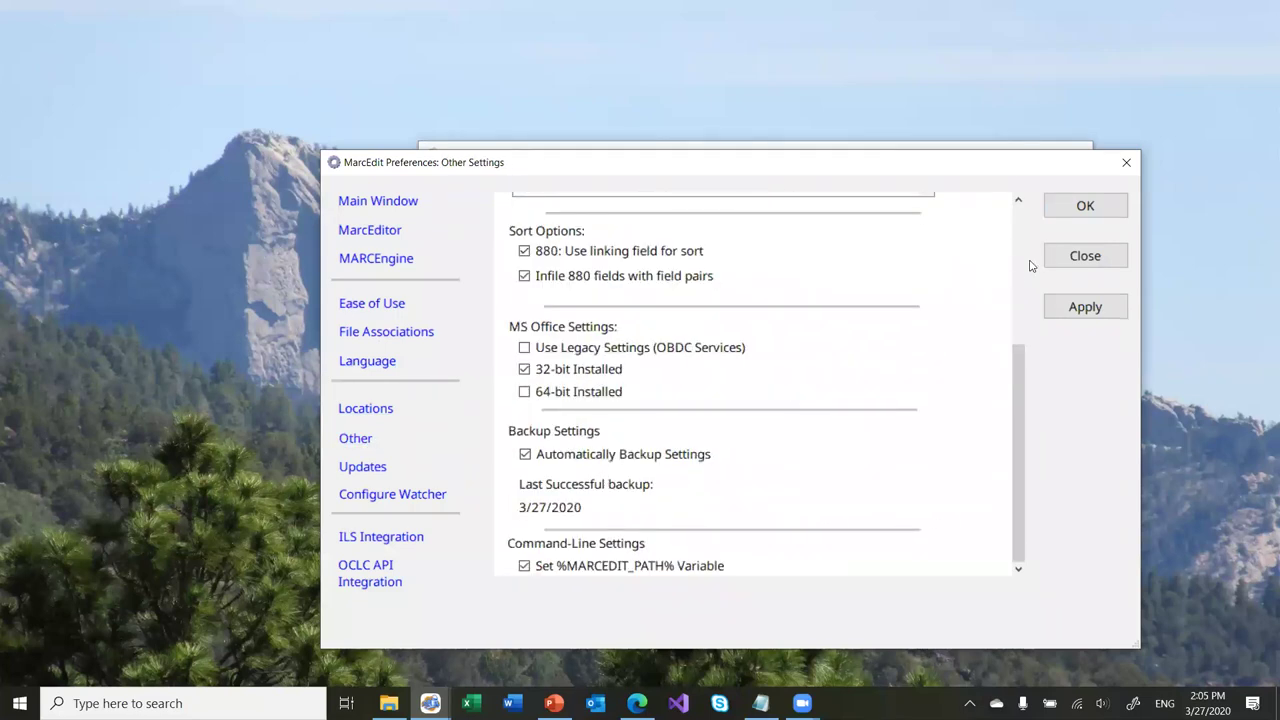
left_click(1085, 256)
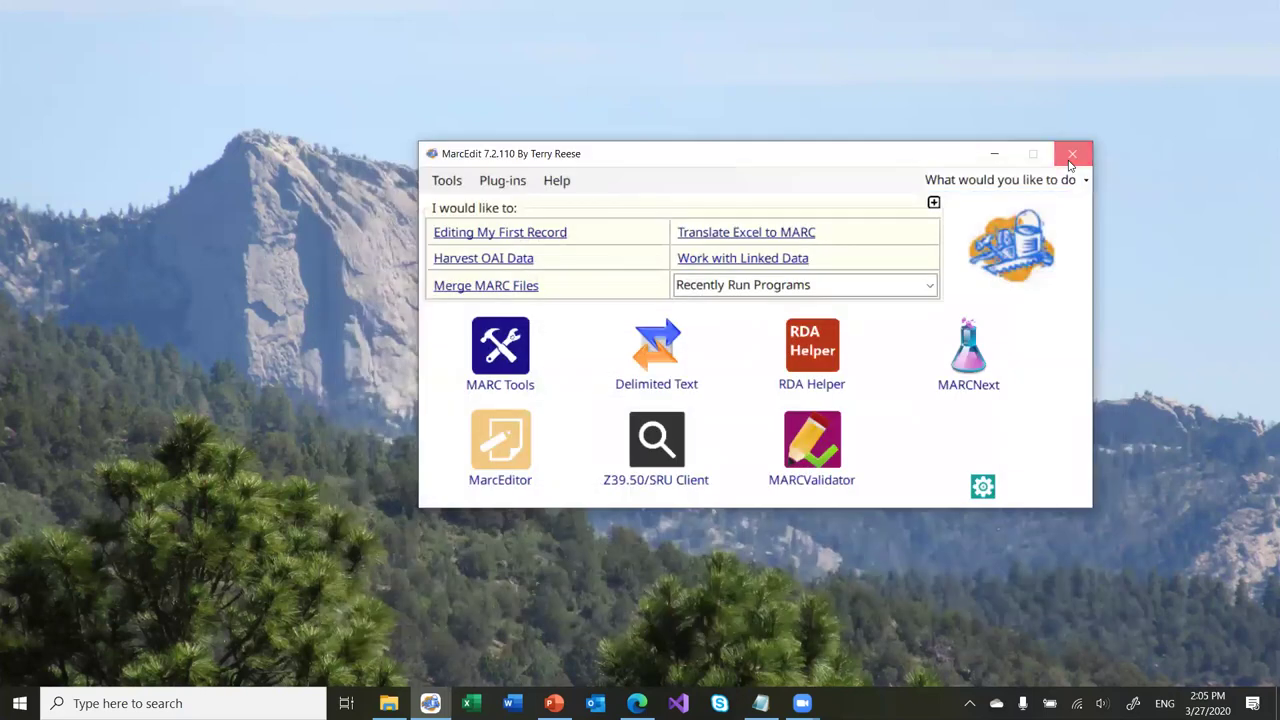
left_click(1072, 155)
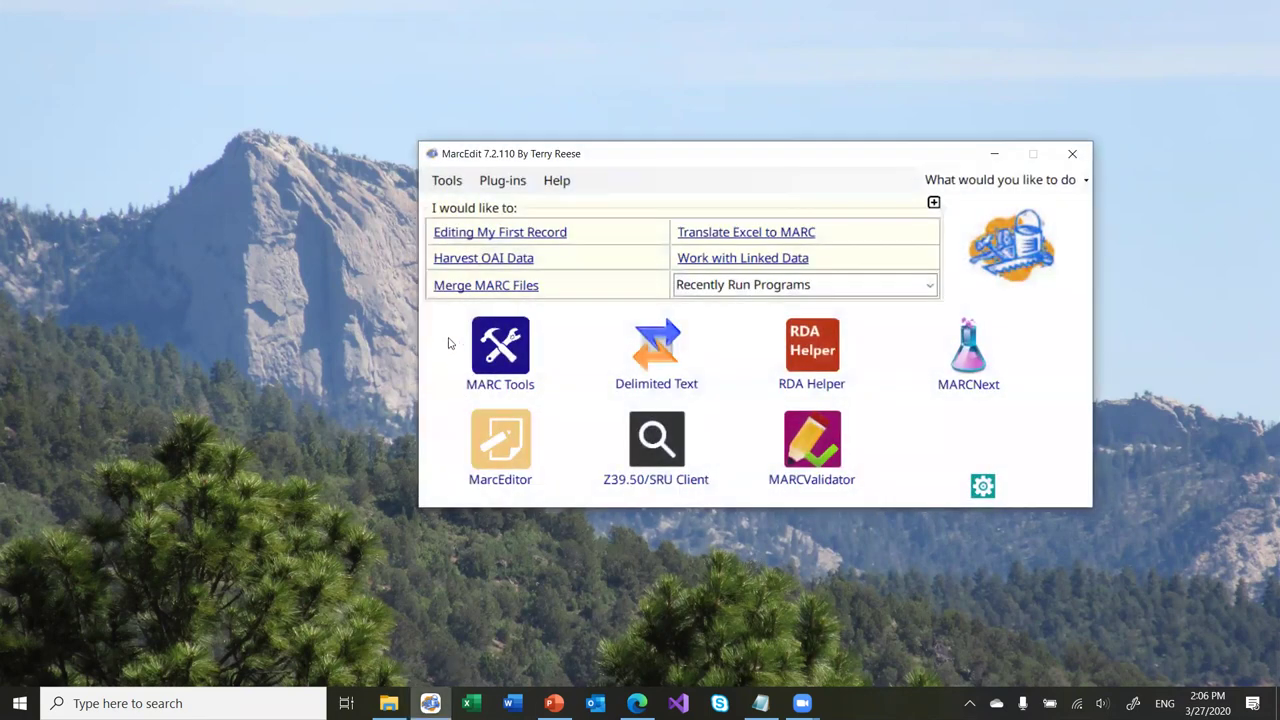
View the options of the Generate LCSH Headings tool, and close it and the main MarcEdit window
left_click(444, 180)
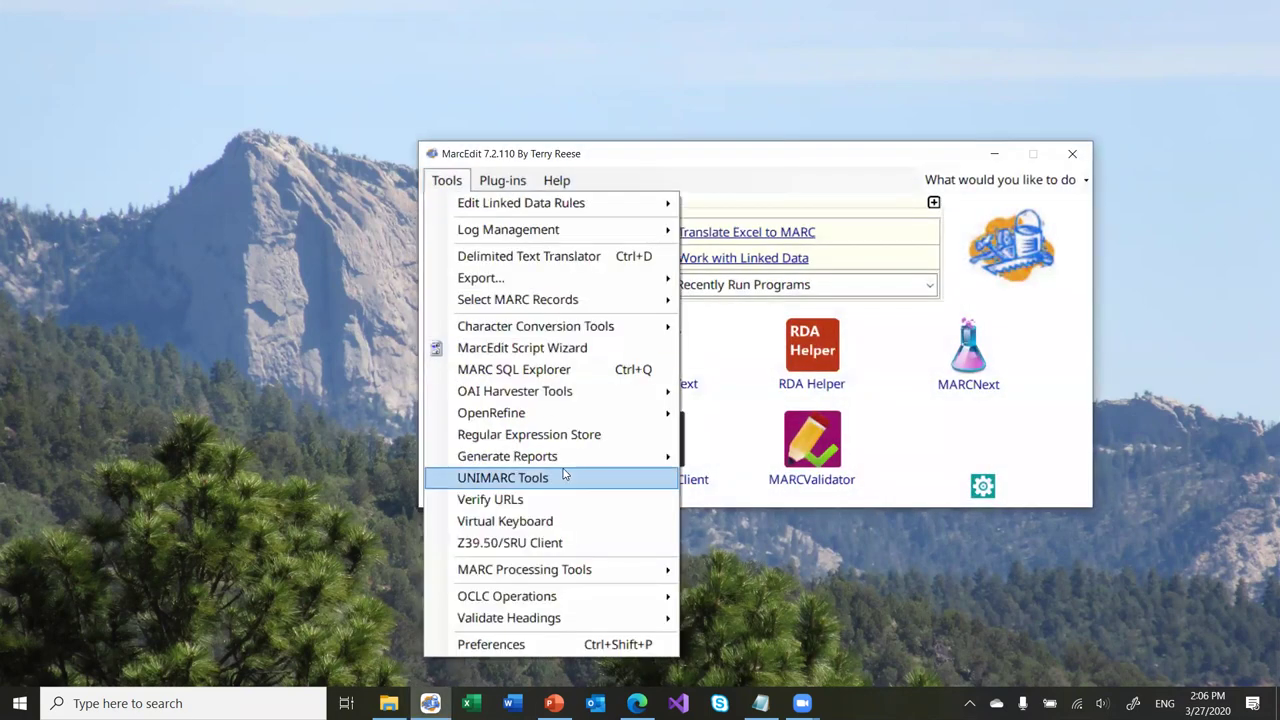
mouse_move(604, 569)
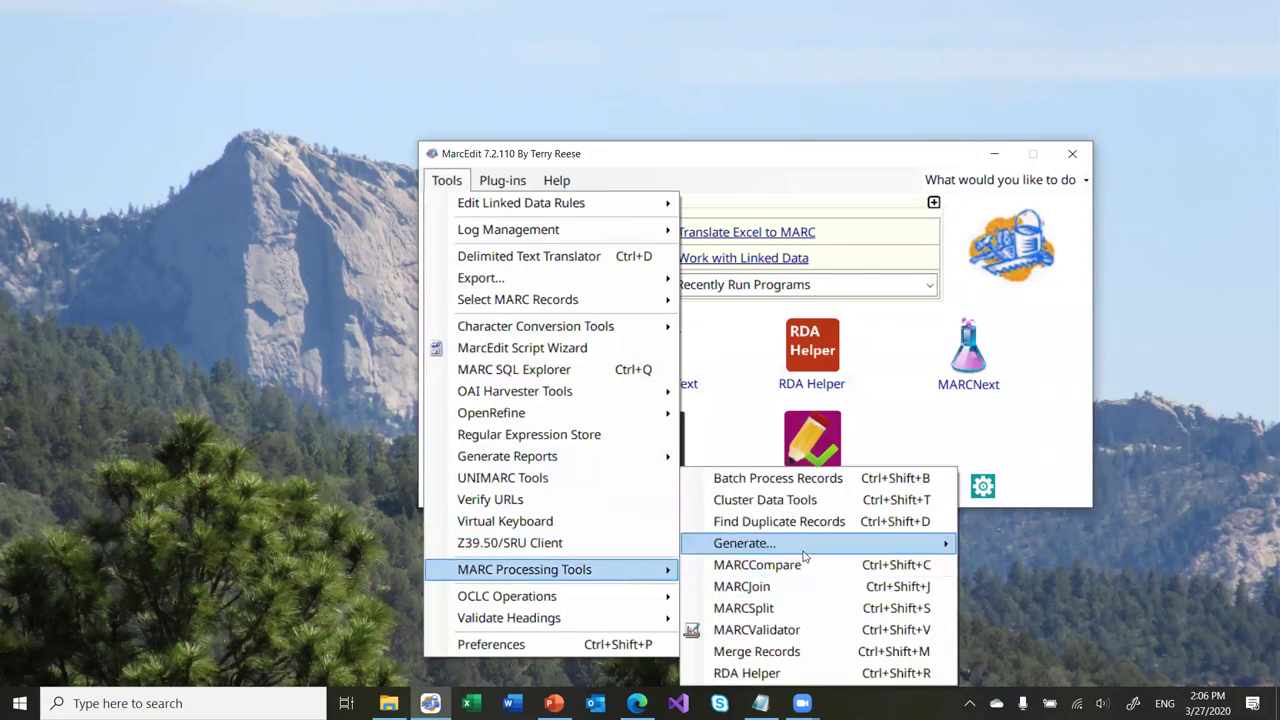
mouse_move(887, 550)
left_click(1012, 586)
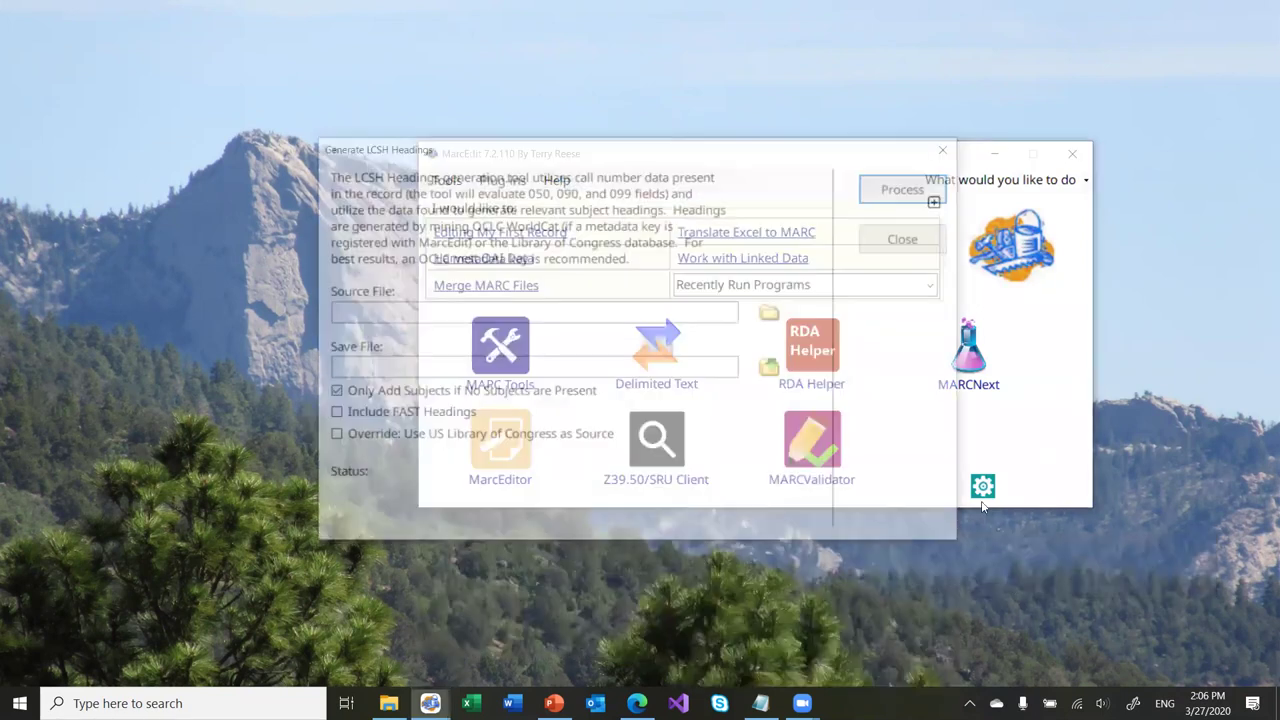
left_click(910, 246)
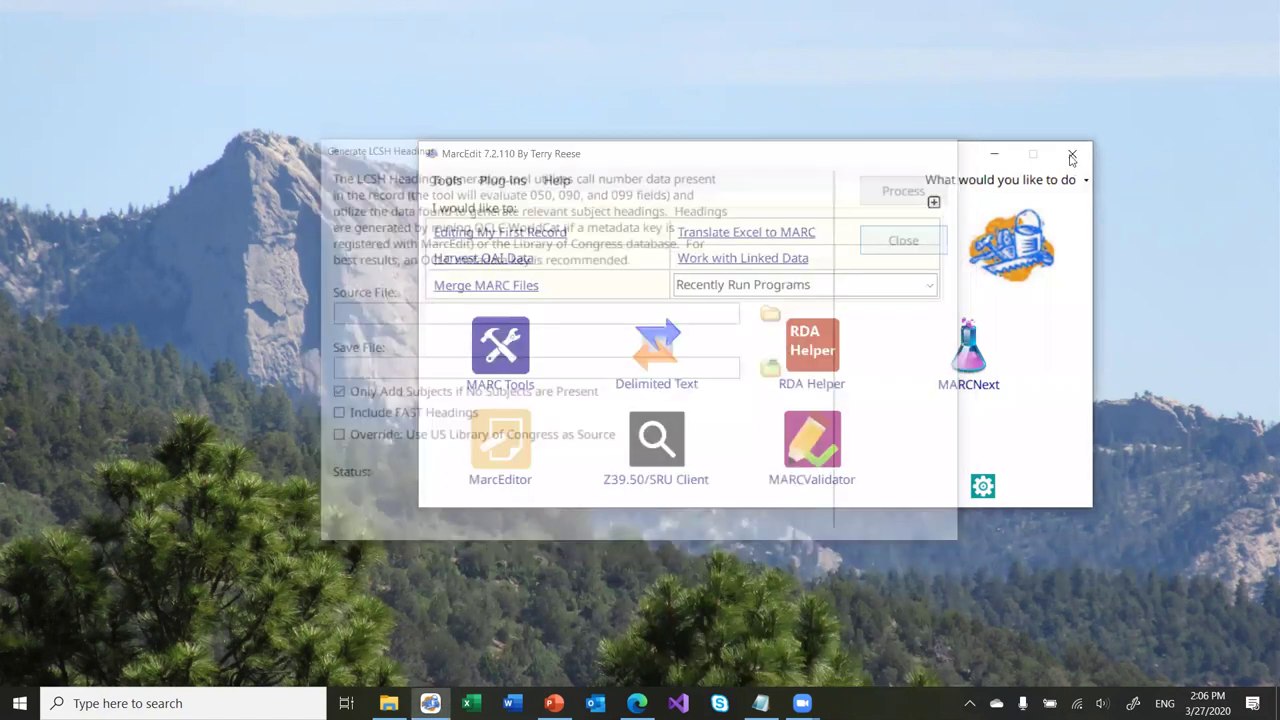
left_click(1071, 154)
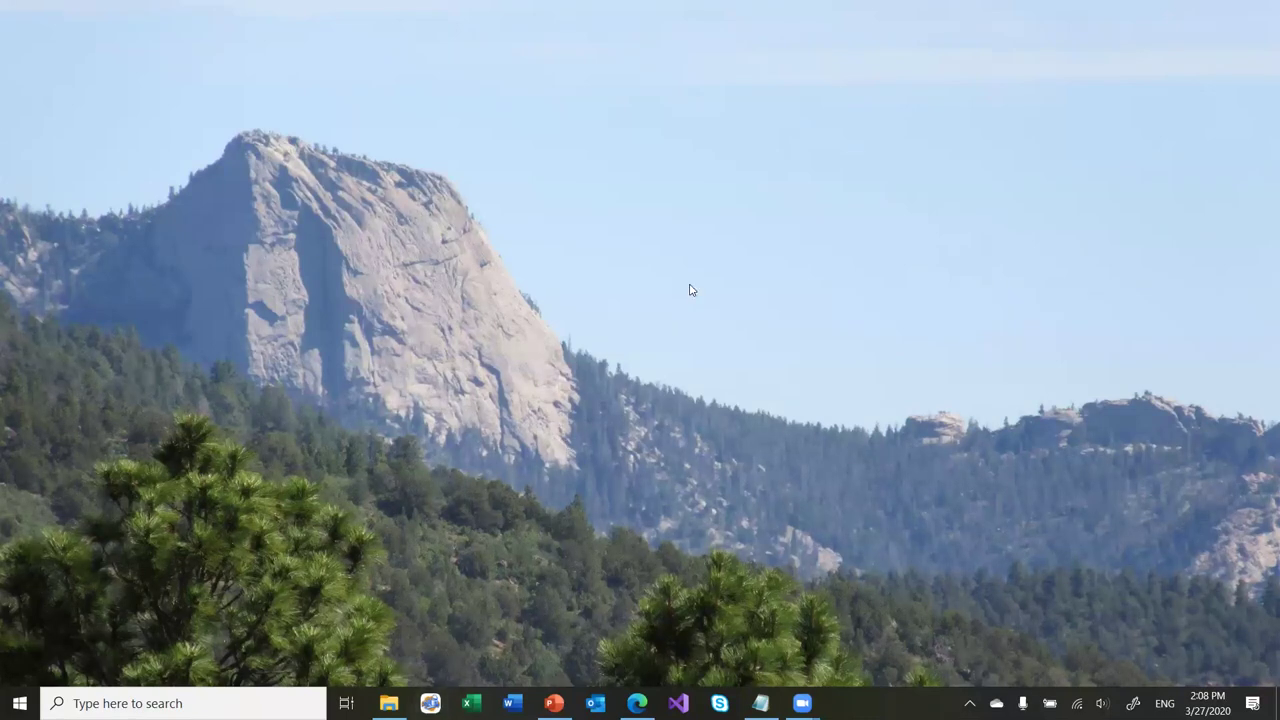
Open the MarcEditor with the main MarcEdit window minimized, and look through the task lists in its Task Manager
left_click(512, 432)
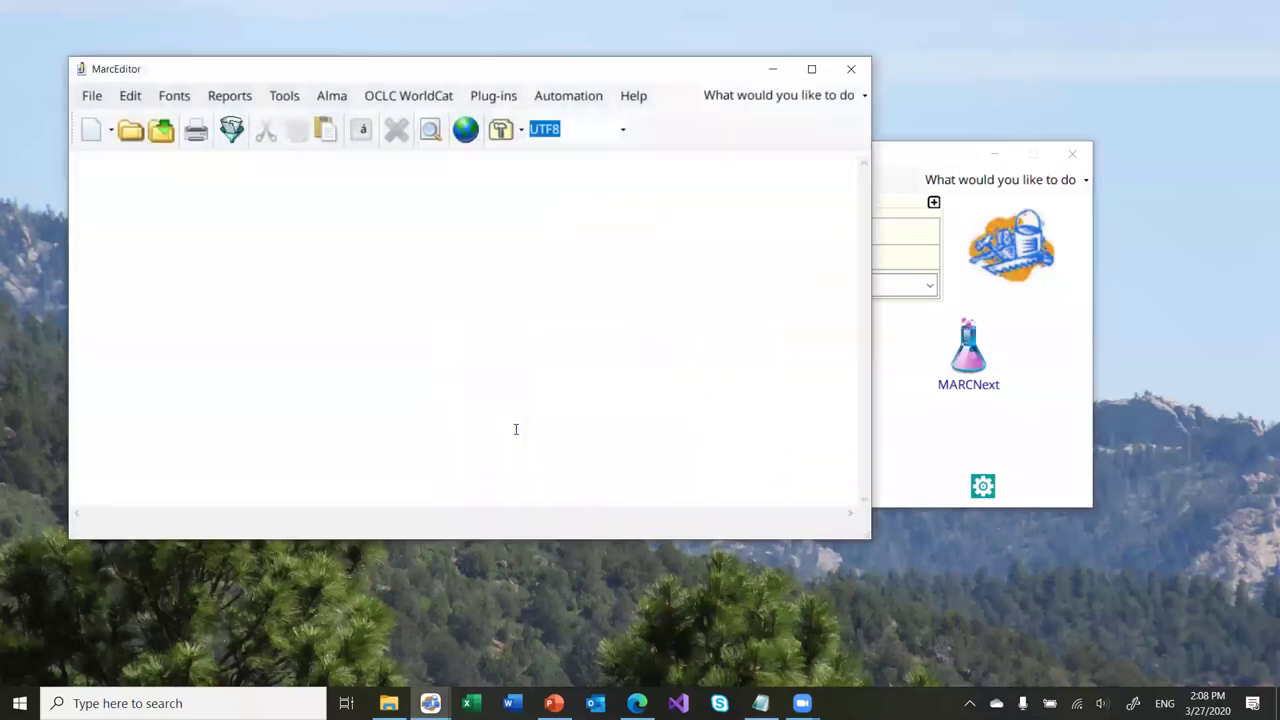
left_click(992, 152)
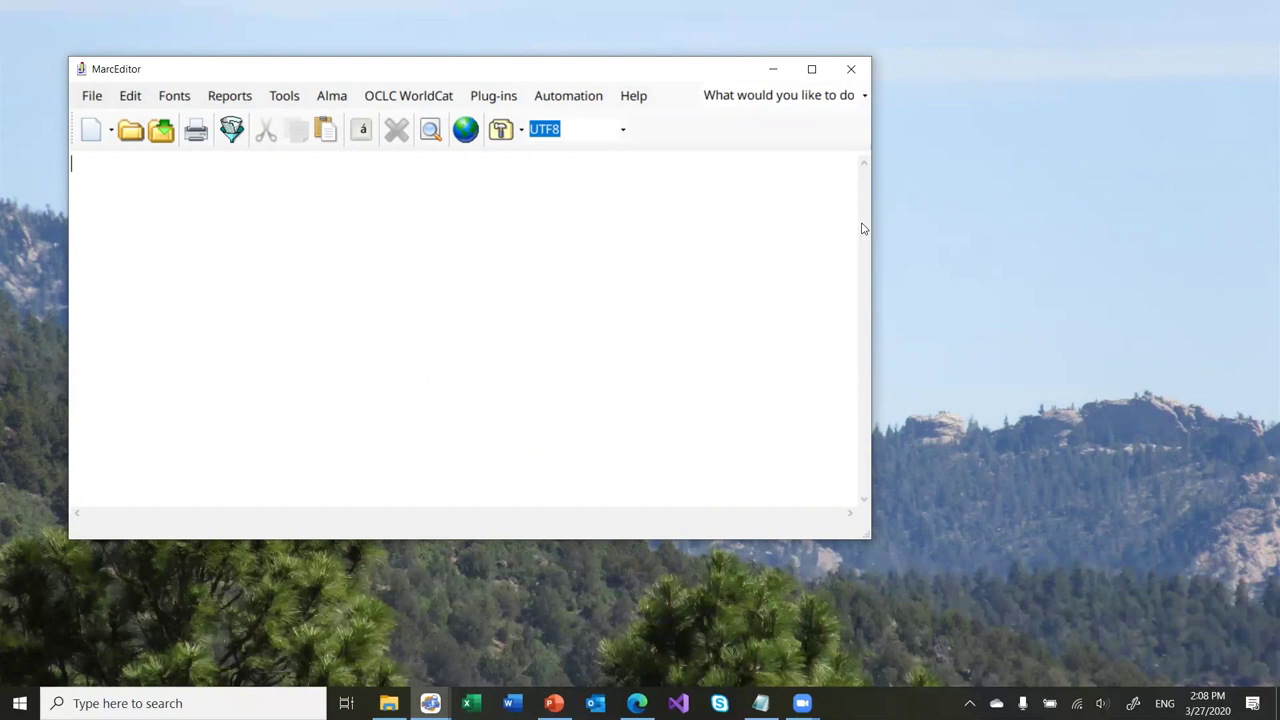
left_click(300, 96)
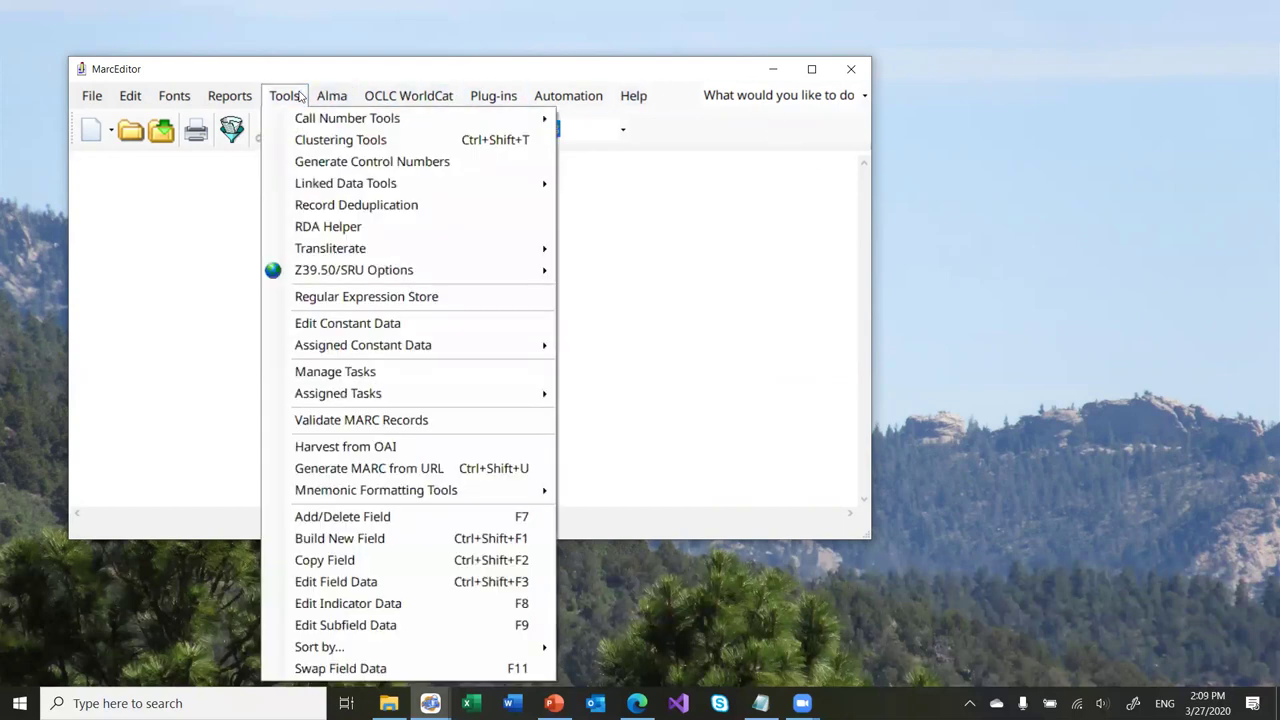
left_click(408, 375)
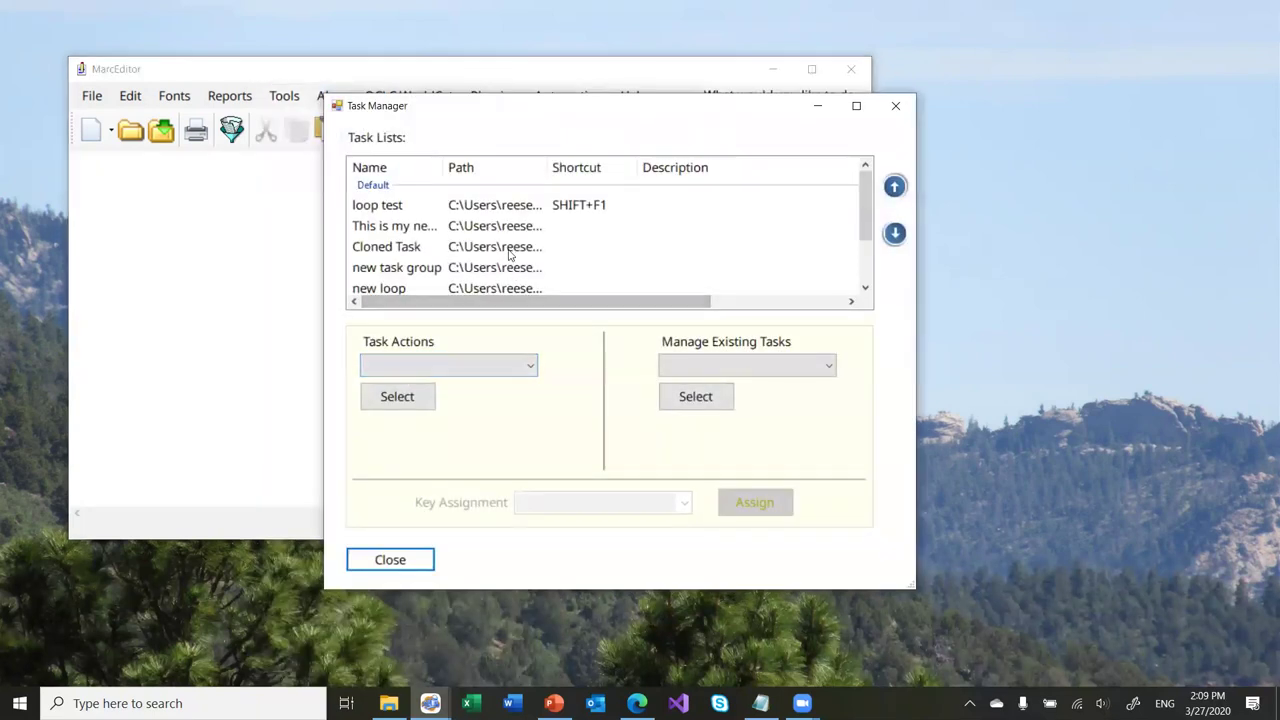
scroll(508, 240, "down", 1)
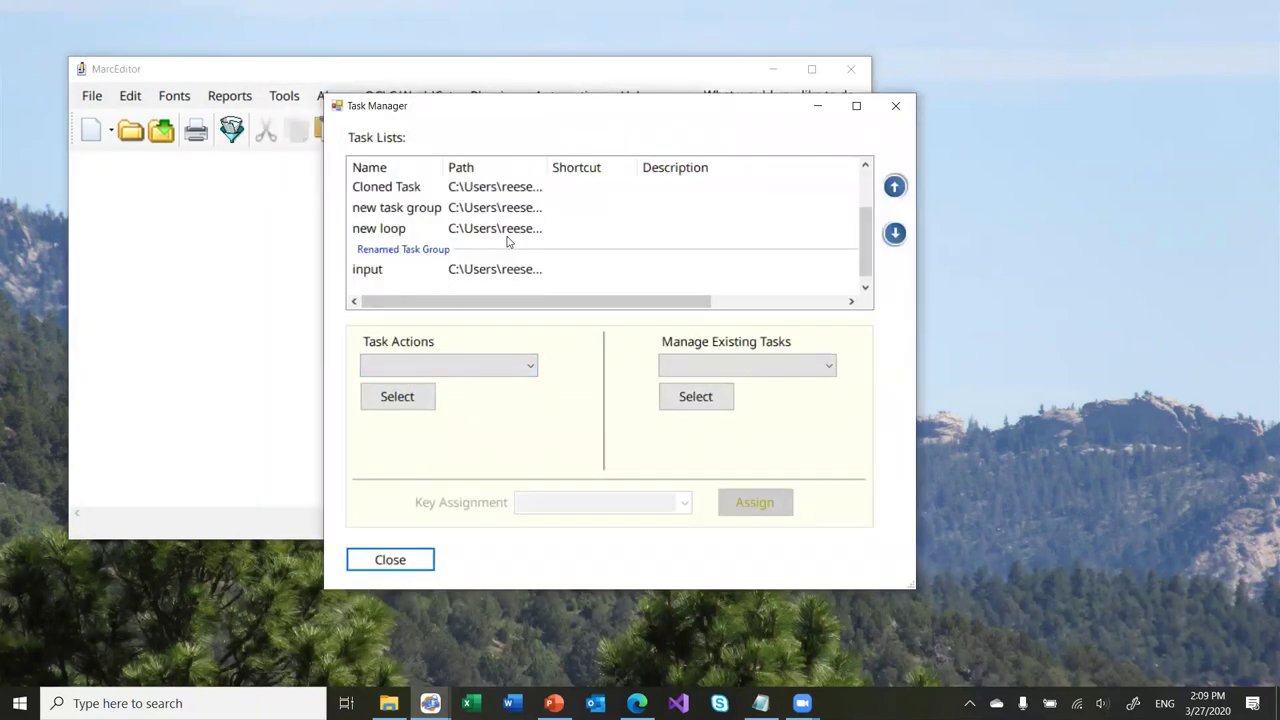
Open the "input" task list from the Renamed Task Group and open its ADD 999 task for editing
double_click(500, 272)
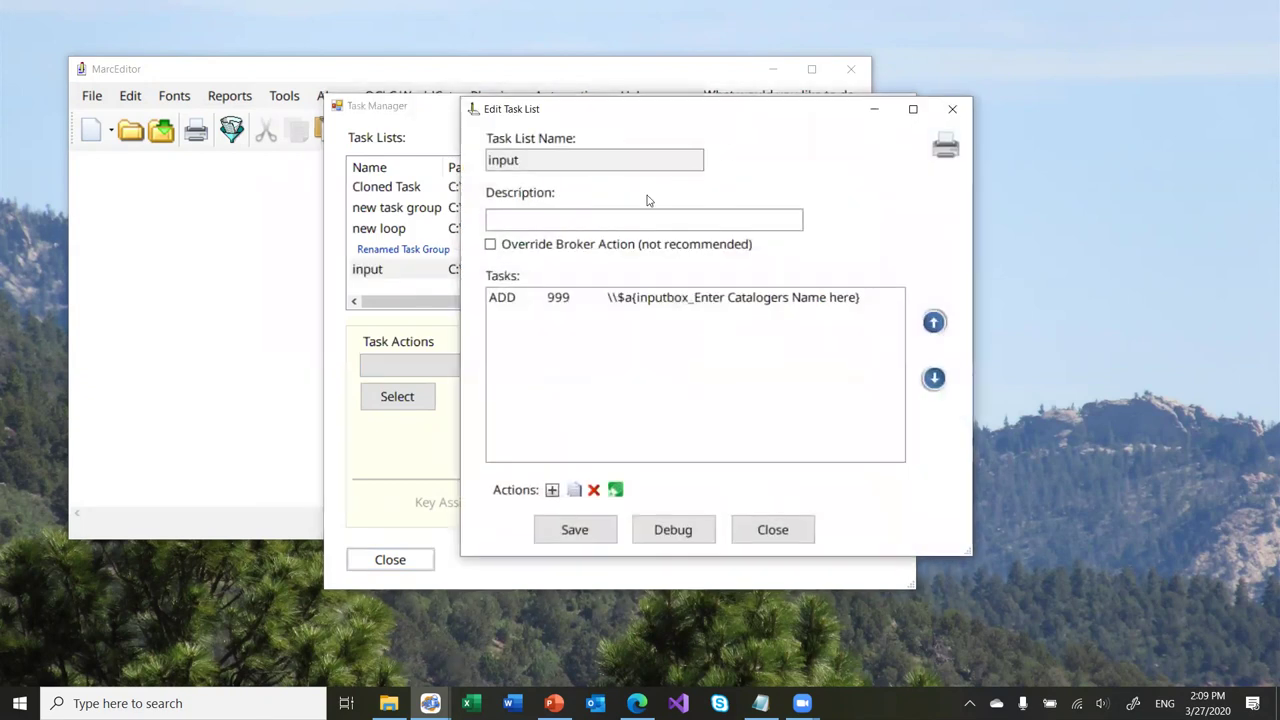
left_click_drag(707, 113, 560, 100)
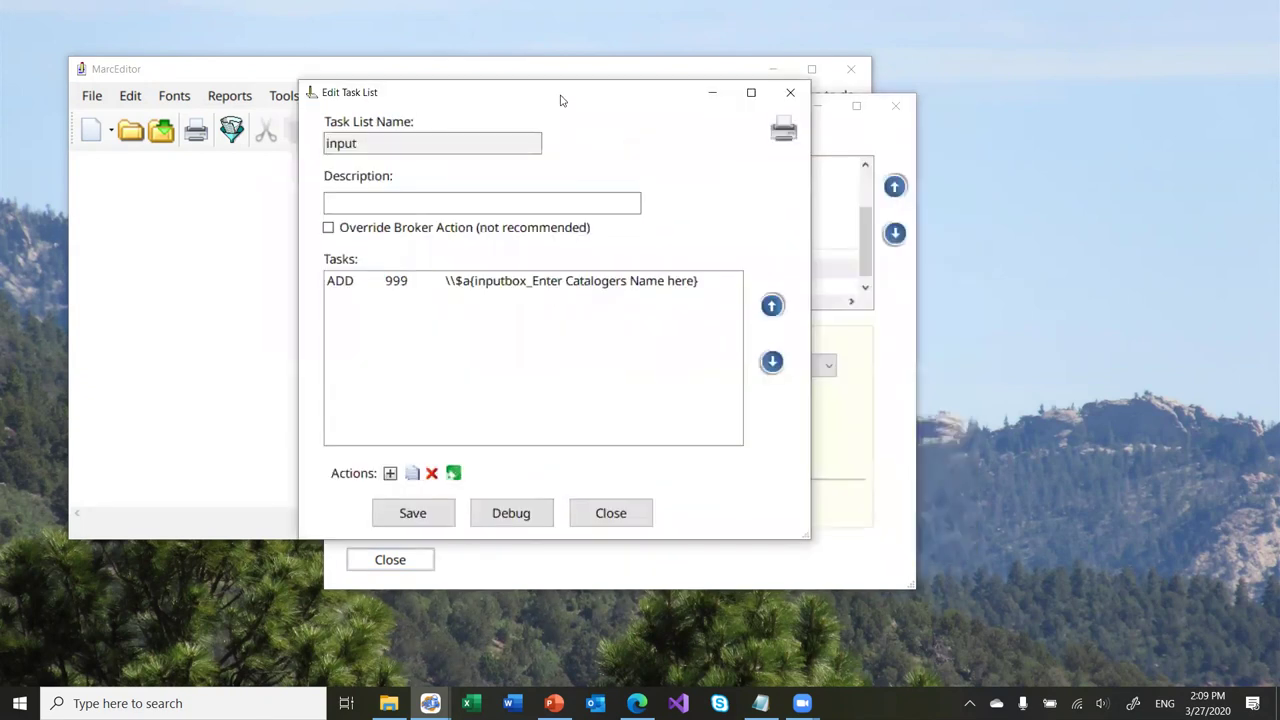
left_click(485, 284)
left_click(451, 471)
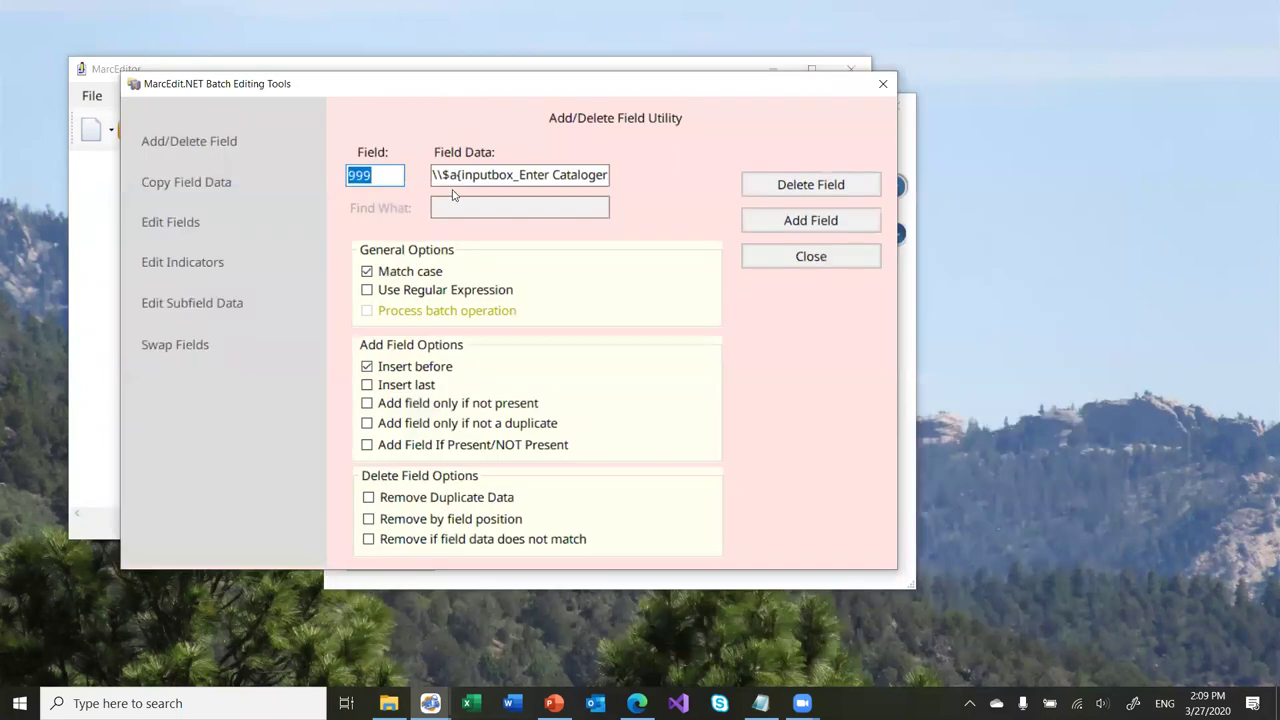
Examine the full inputbox placeholder in the 999 field data of the Add/Delete Field Utility
left_click(457, 176)
key("shift+Right")
key("shift+Right")
key("shift+Right")
key("shift+Right")
key("shift+Right")
key("shift+Right")
key("shift+Right")
key("shift+Right")
key("shift+Right")
key("shift+Right")
key("shift+Right")
key("shift+Right")
key("shift+Right")
key("shift+Right")
key("shift+Right")
key("shift+Right")
key("shift+Right")
key("shift+Right")
key("shift+Right")
key("shift+Right")
key("shift+Right")
key("shift+Right")
key("shift+Right")
key("shift+Right")
key("shift+Right")
key("shift+Right")
key("shift+Right")
key("shift+Right")
key("shift+Right")
key("shift+Right")
key("shift+Right")
key("shift+Right")
key("shift+Right")
key("shift+Right")
key("shift+Right")
key("shift+Right")
key("shift+Right")
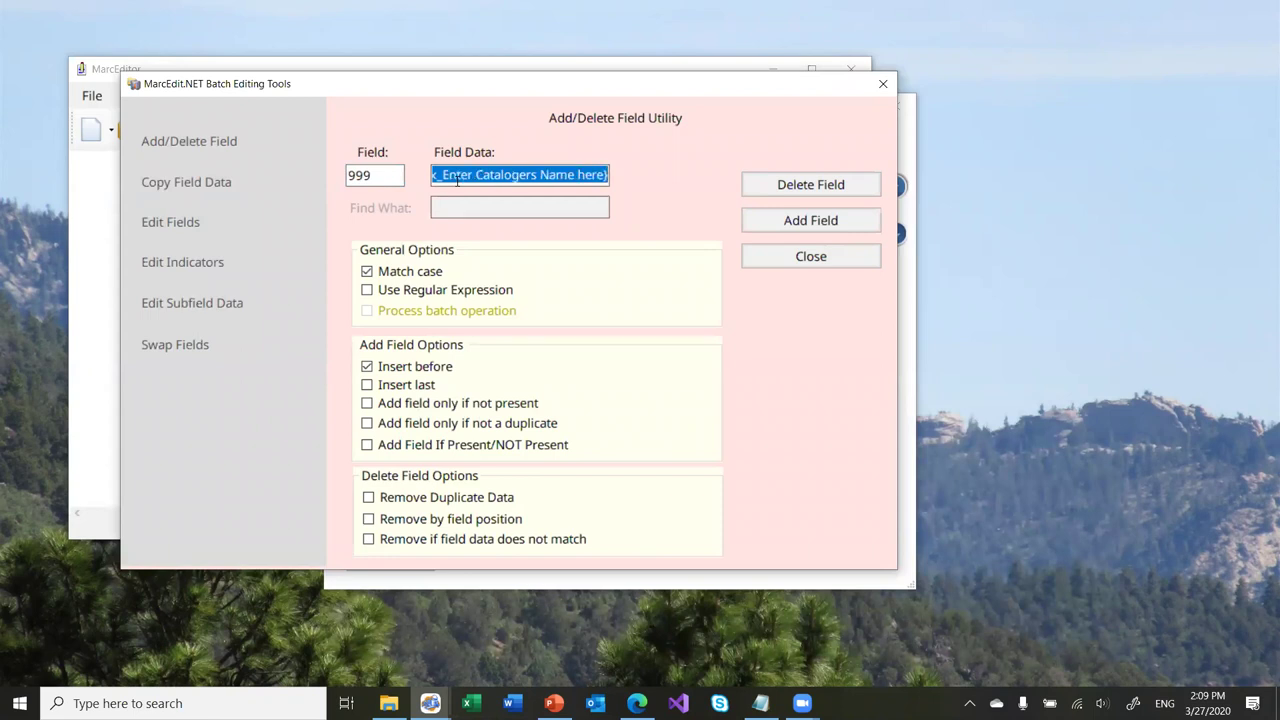
key("Home")
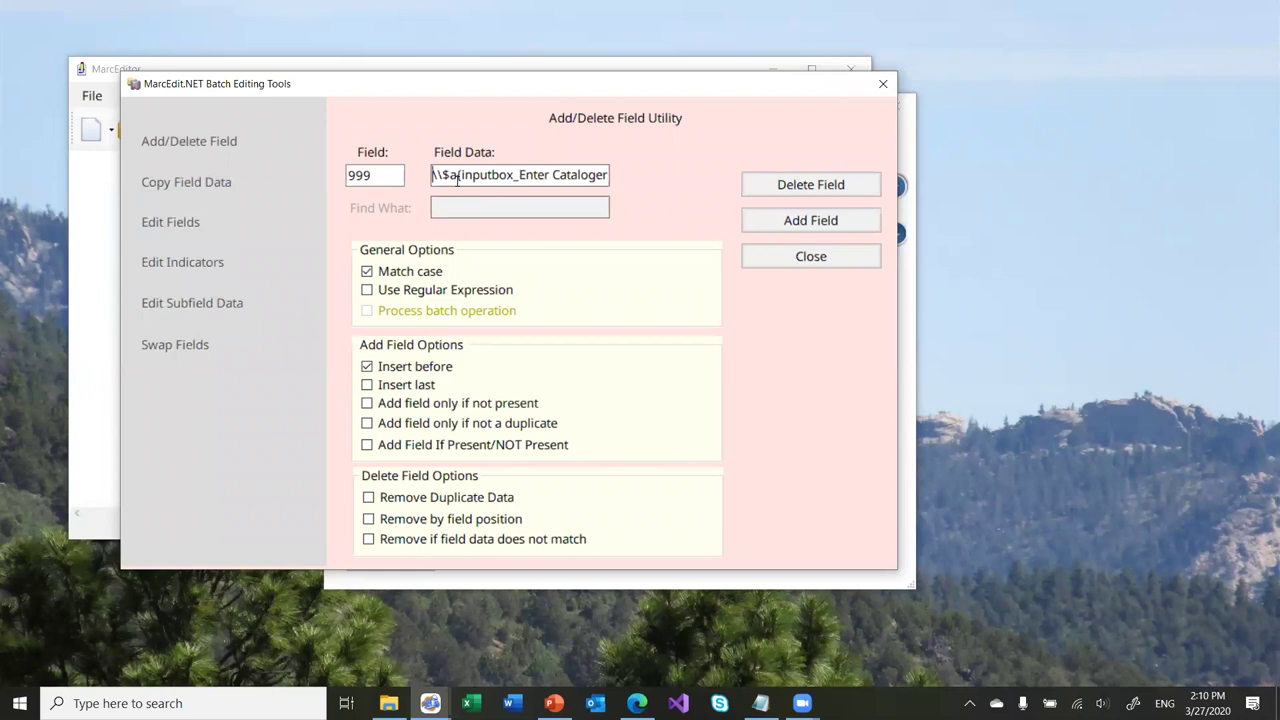
Clear the inputbox placeholder after subfield $a in the 999 field data, and close the utility without applying the edit
left_click(455, 176)
key("shift+End")
key("Delete")
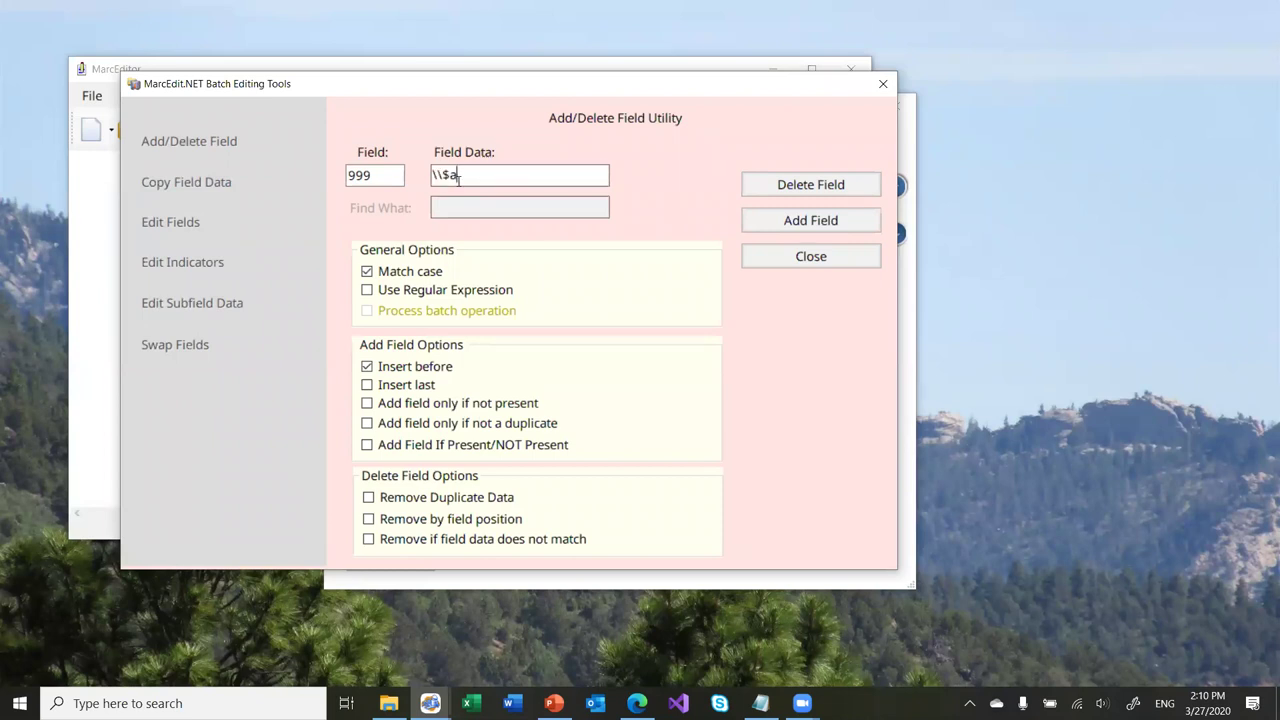
left_click(760, 257)
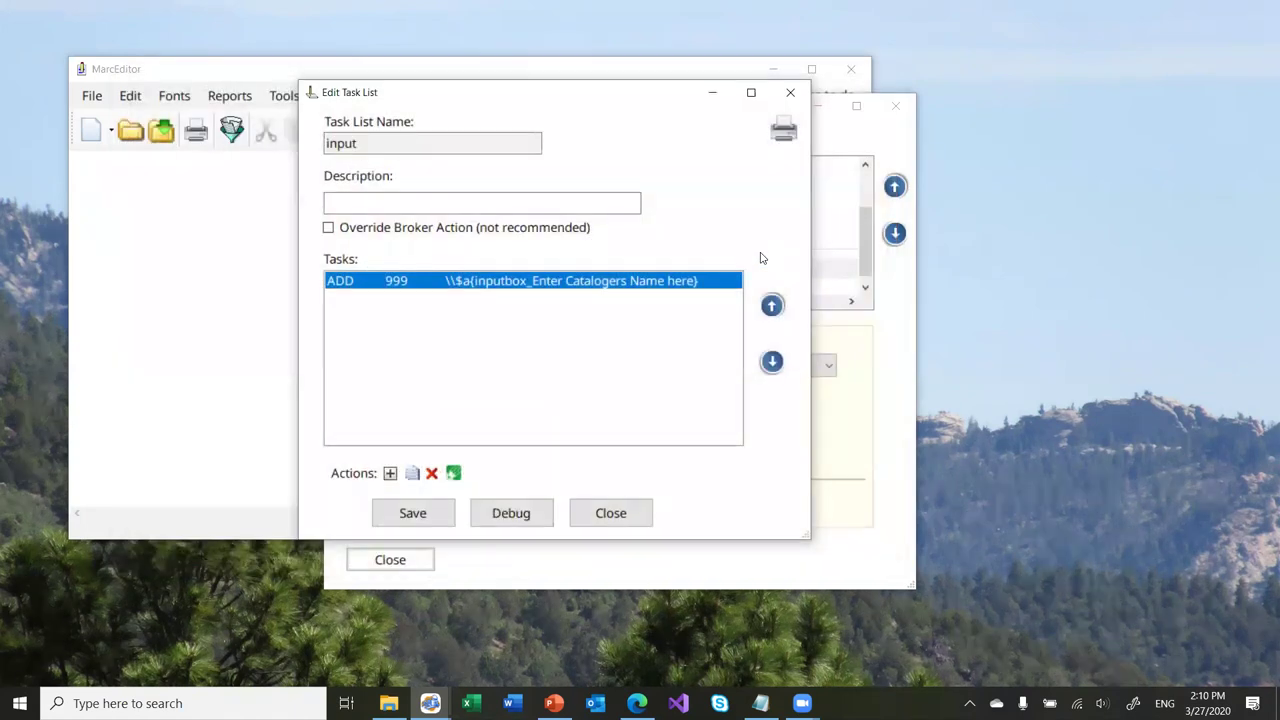
Close the "input" task list without saving, along with the Task Manager and the MarcEditor
left_click(629, 513)
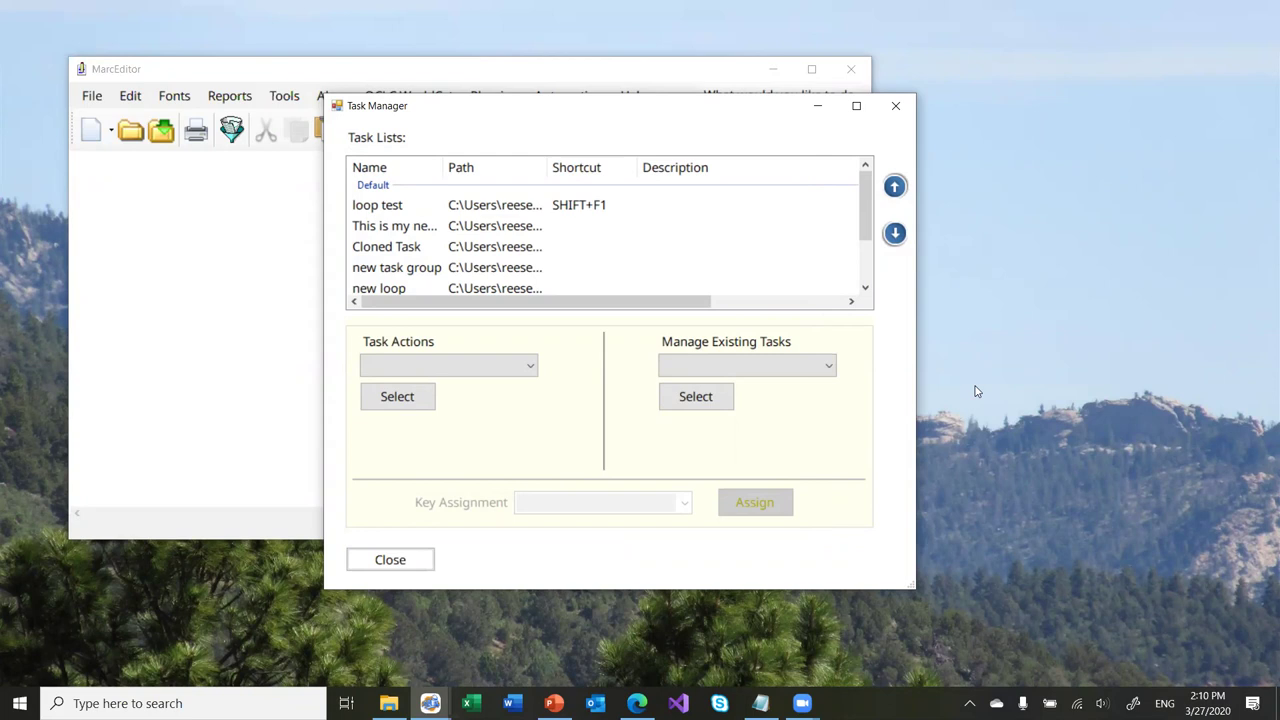
left_click(897, 110)
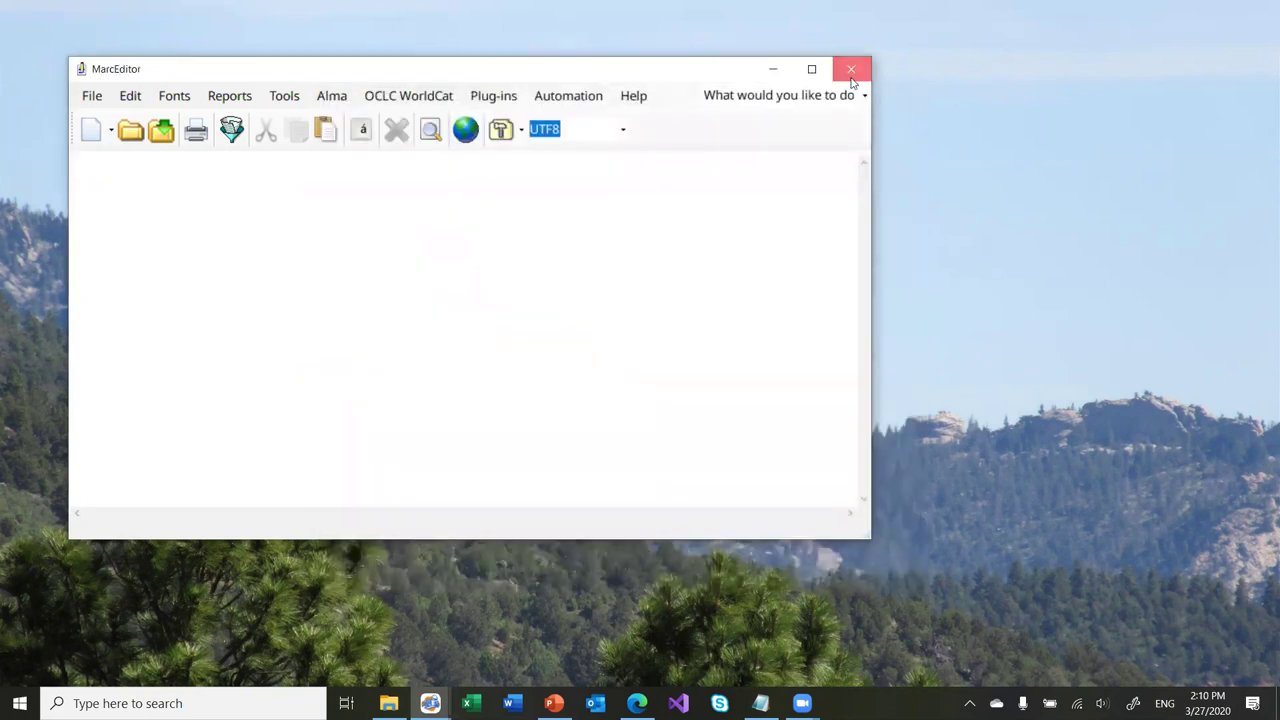
left_click(851, 70)
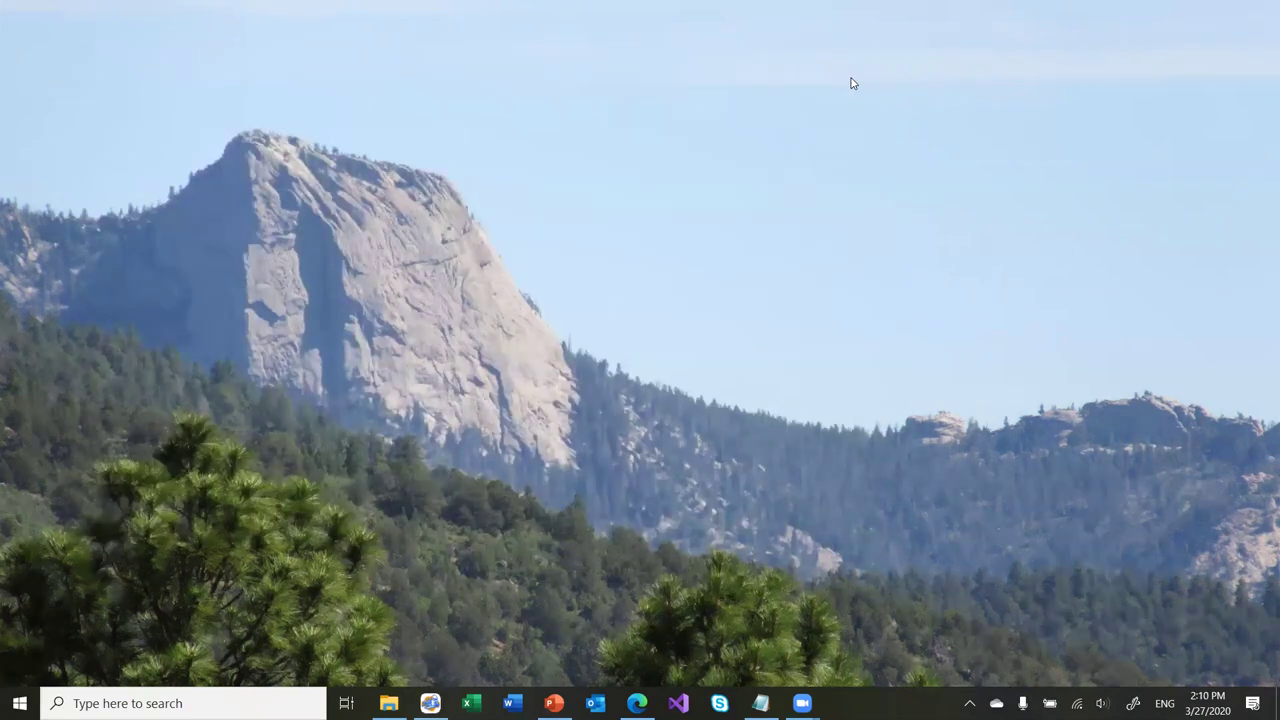